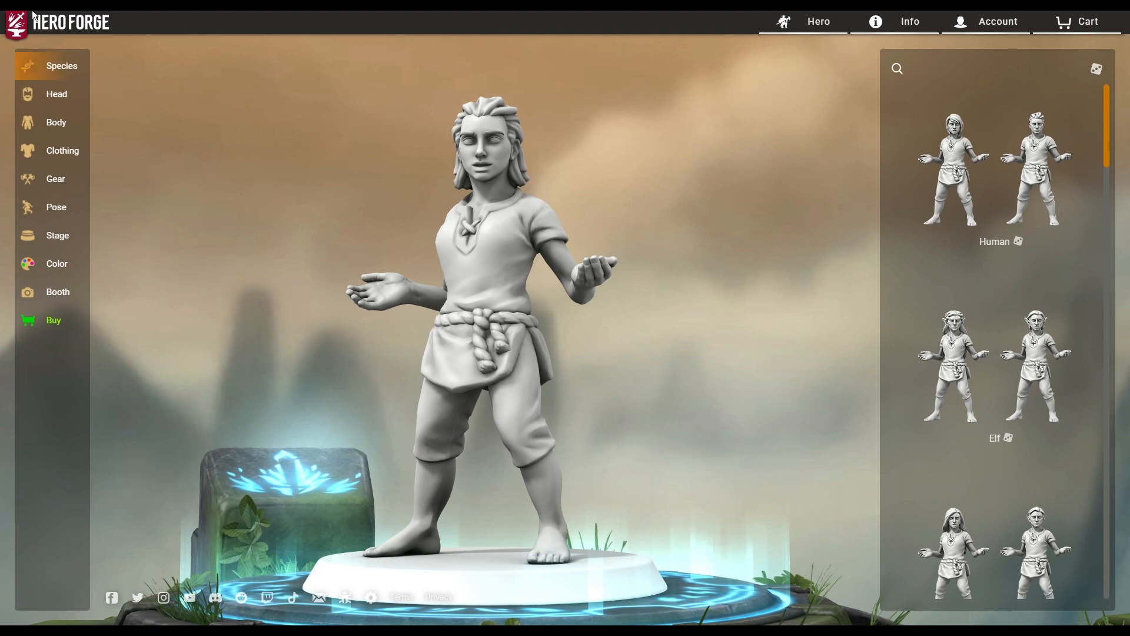
Try the female Human and then the female Elemental species on the starting figure.
{"action": "left_click_drag", "start_coordinate": [624, 316], "coordinate": [720, 337]}
{"action": "left_click", "coordinate": [957, 171]}
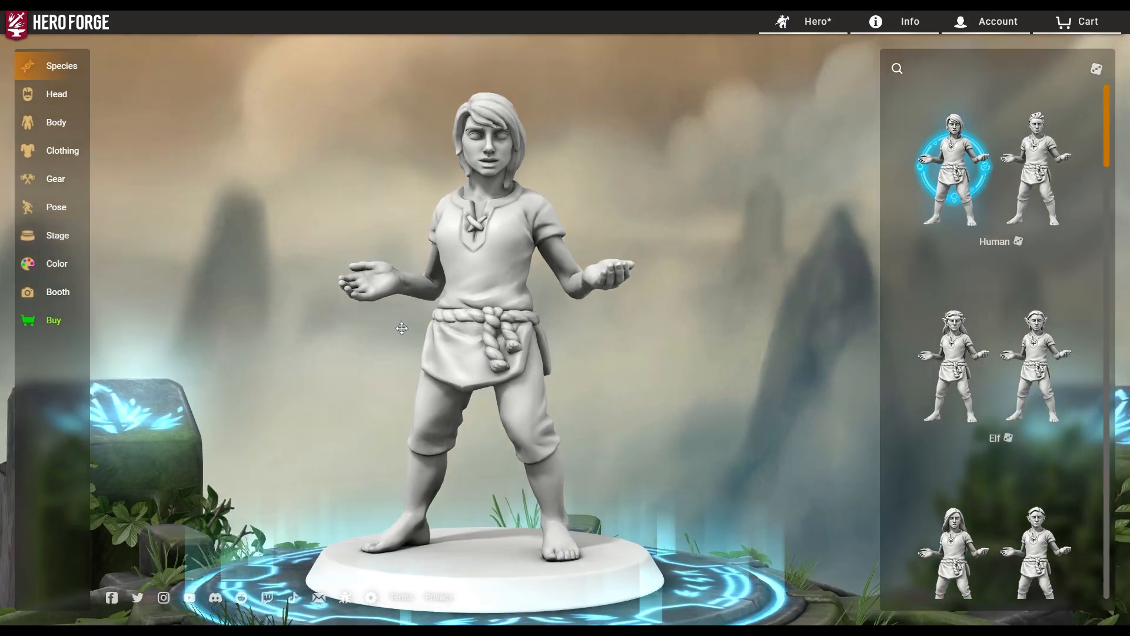
{"action": "left_click_drag", "start_coordinate": [399, 320], "coordinate": [483, 334]}
{"action": "mouse_move", "coordinate": [989, 304]}
{"action": "scroll", "coordinate": [988, 304], "scroll_direction": "down", "scroll_amount": 4}
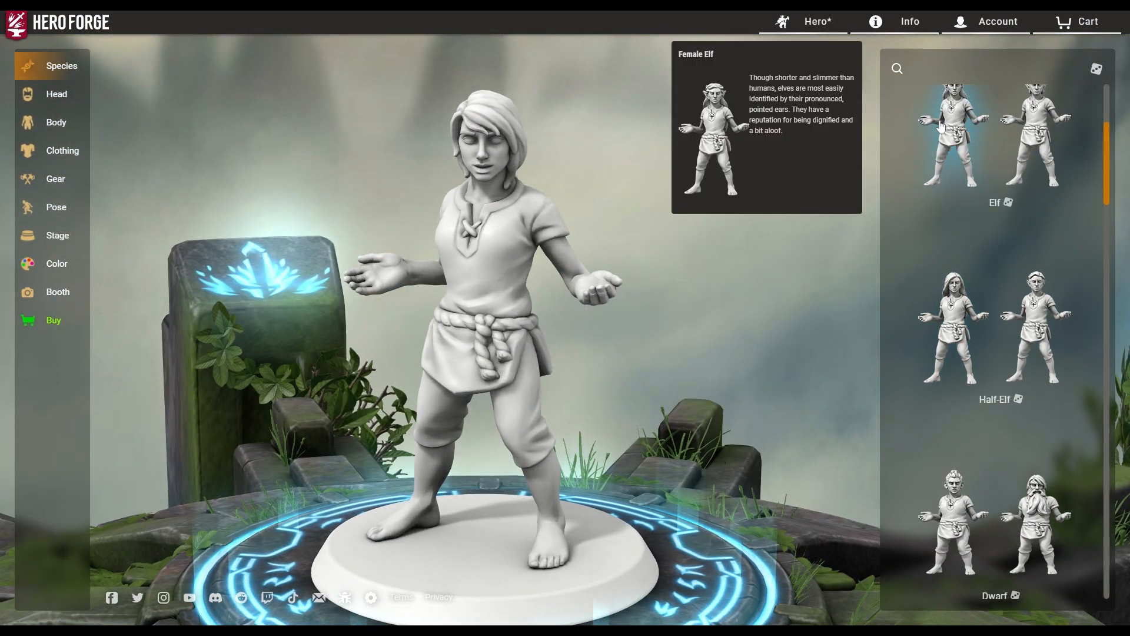
{"action": "mouse_move", "coordinate": [1010, 169]}
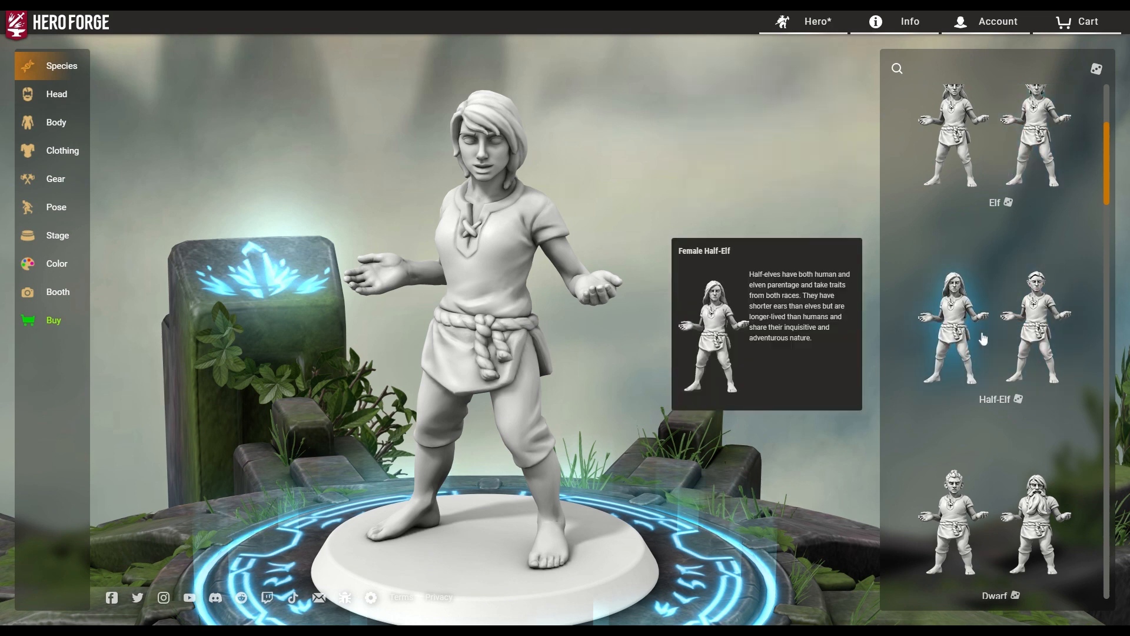
{"action": "scroll", "coordinate": [953, 326], "scroll_direction": "down", "scroll_amount": 4}
{"action": "mouse_move", "coordinate": [954, 325]}
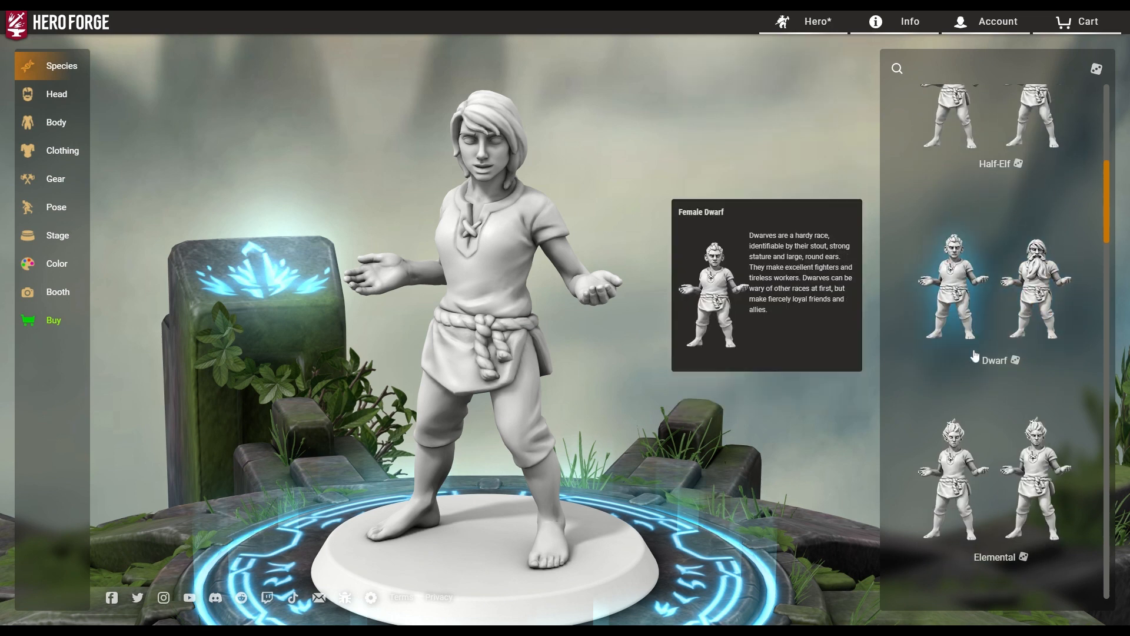
{"action": "scroll", "coordinate": [1000, 347], "scroll_direction": "down", "scroll_amount": 2}
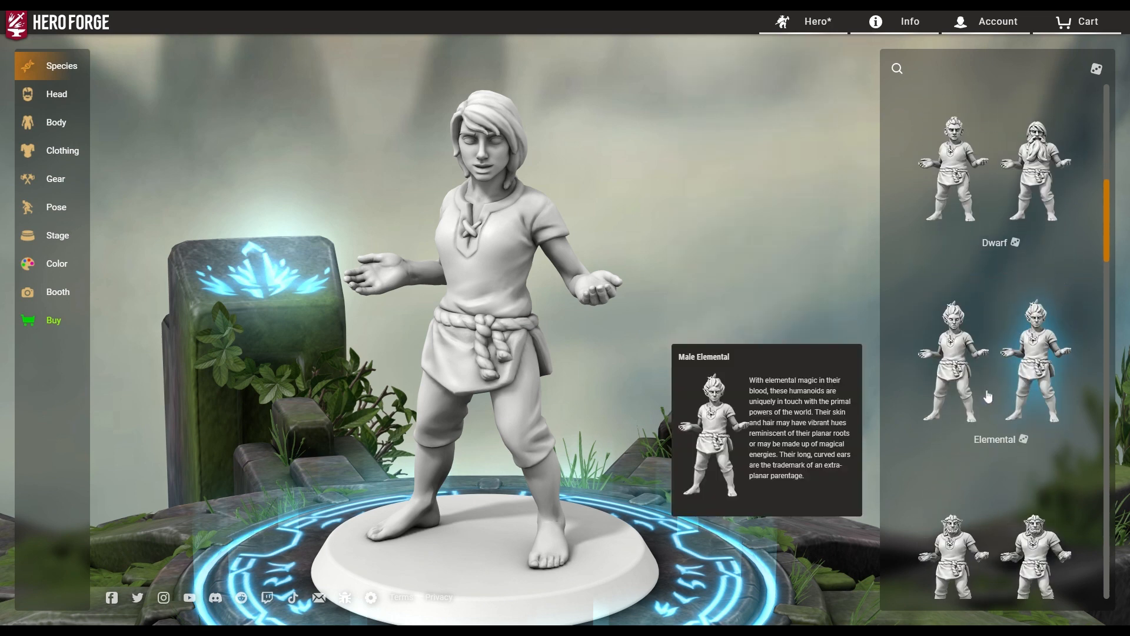
{"action": "left_click", "coordinate": [958, 364]}
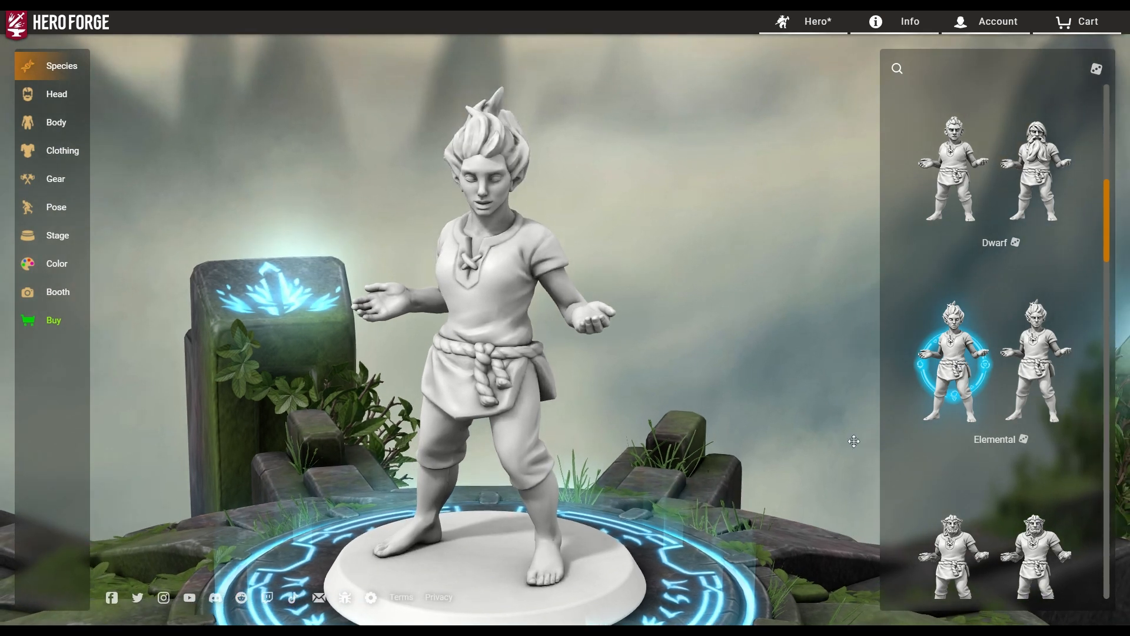
Preview the female Bugbear and female Gnome species.
{"action": "scroll", "coordinate": [947, 530], "scroll_direction": "down", "scroll_amount": 4}
{"action": "mouse_move", "coordinate": [947, 530]}
{"action": "left_click", "coordinate": [942, 346]}
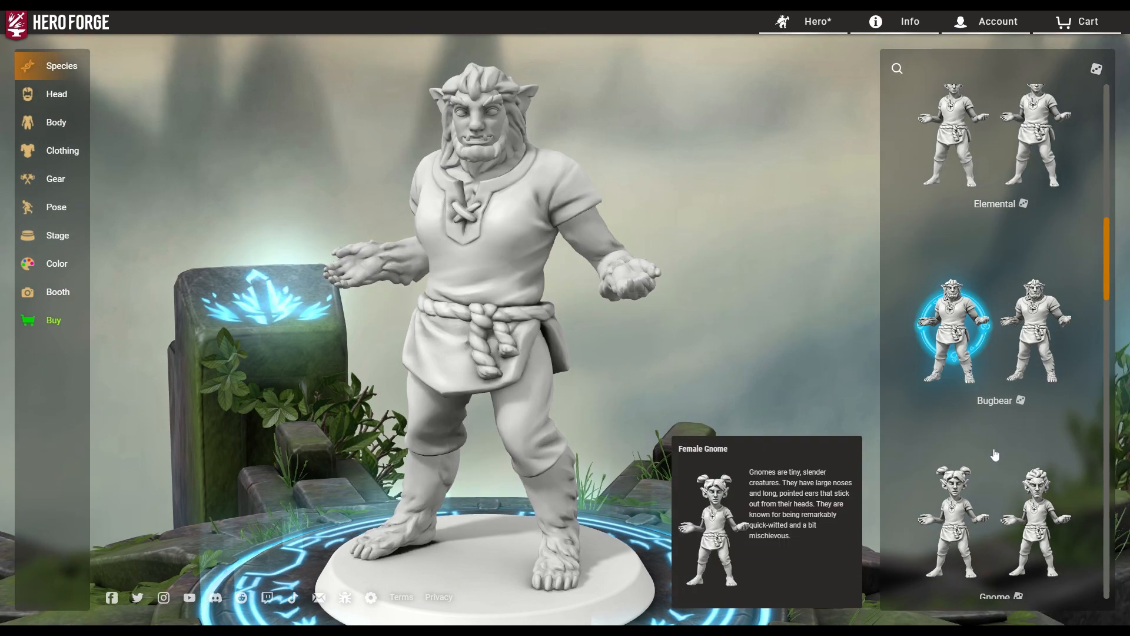
{"action": "scroll", "coordinate": [988, 459], "scroll_direction": "down", "scroll_amount": 2}
{"action": "mouse_move", "coordinate": [961, 402]}
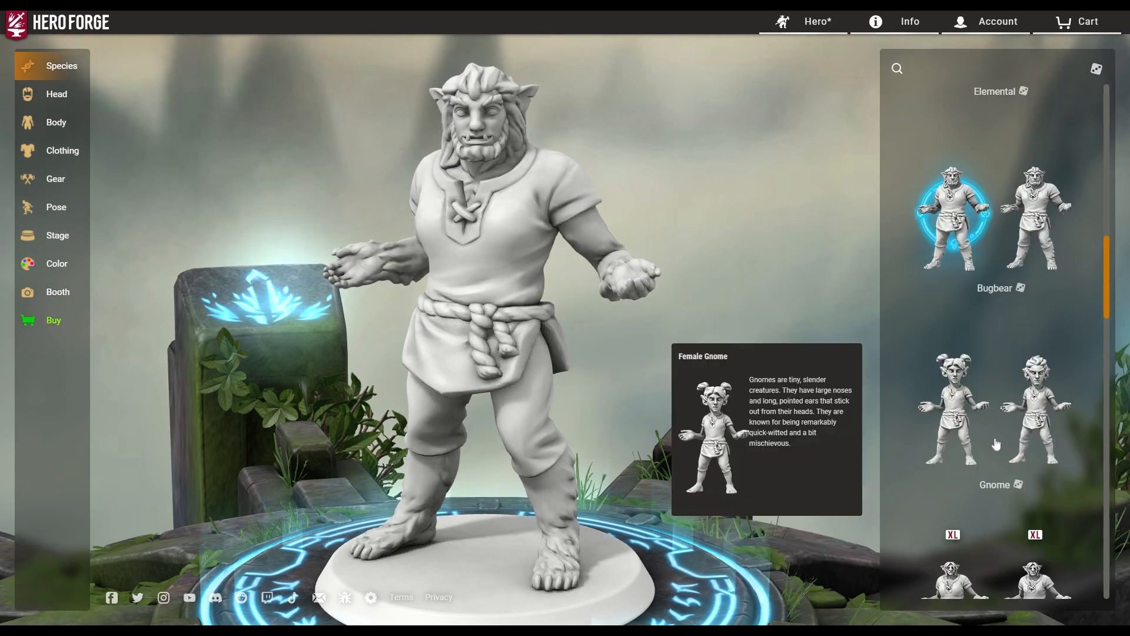
{"action": "left_click", "coordinate": [957, 405]}
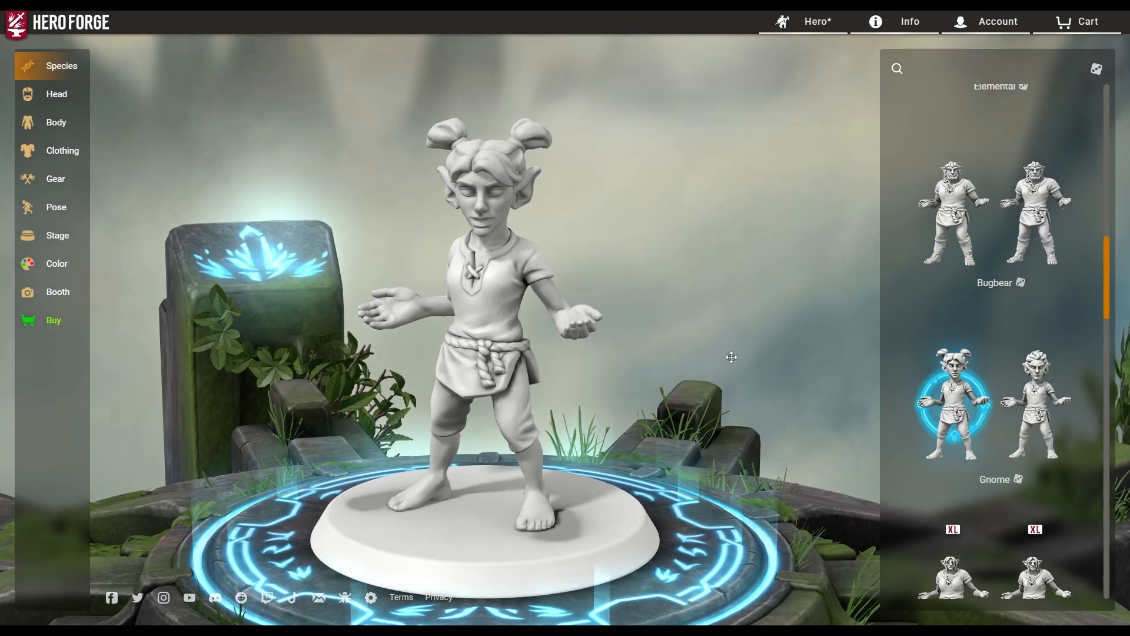
Try the female Troll, then the male Troll, orbiting to inspect each.
{"action": "scroll", "coordinate": [961, 400], "scroll_direction": "down", "scroll_amount": 4}
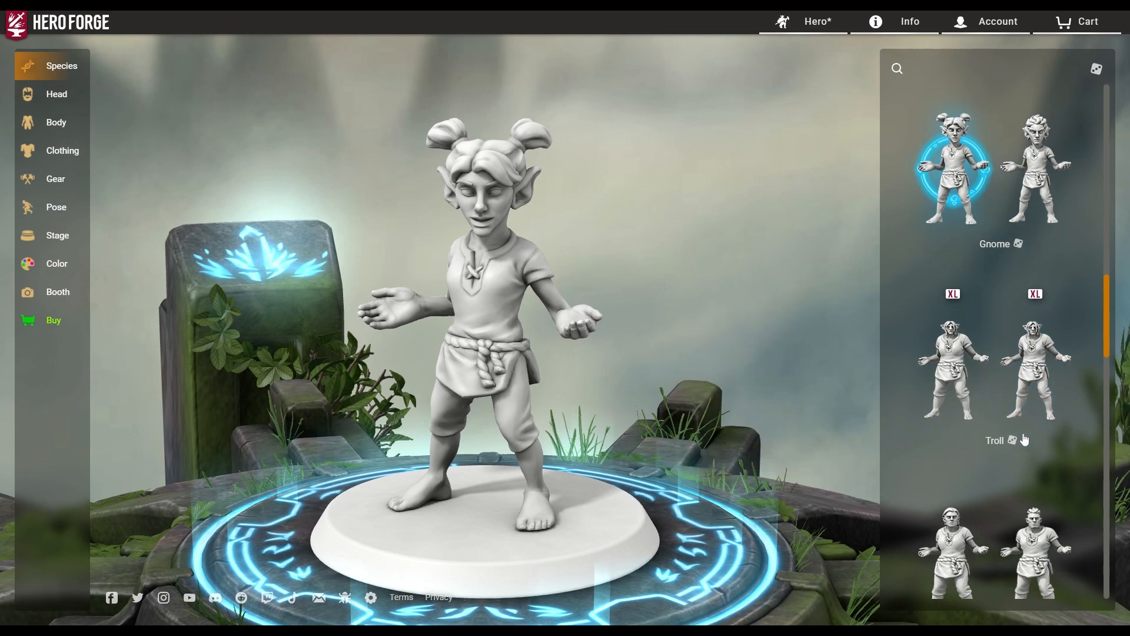
{"action": "left_click", "coordinate": [962, 387]}
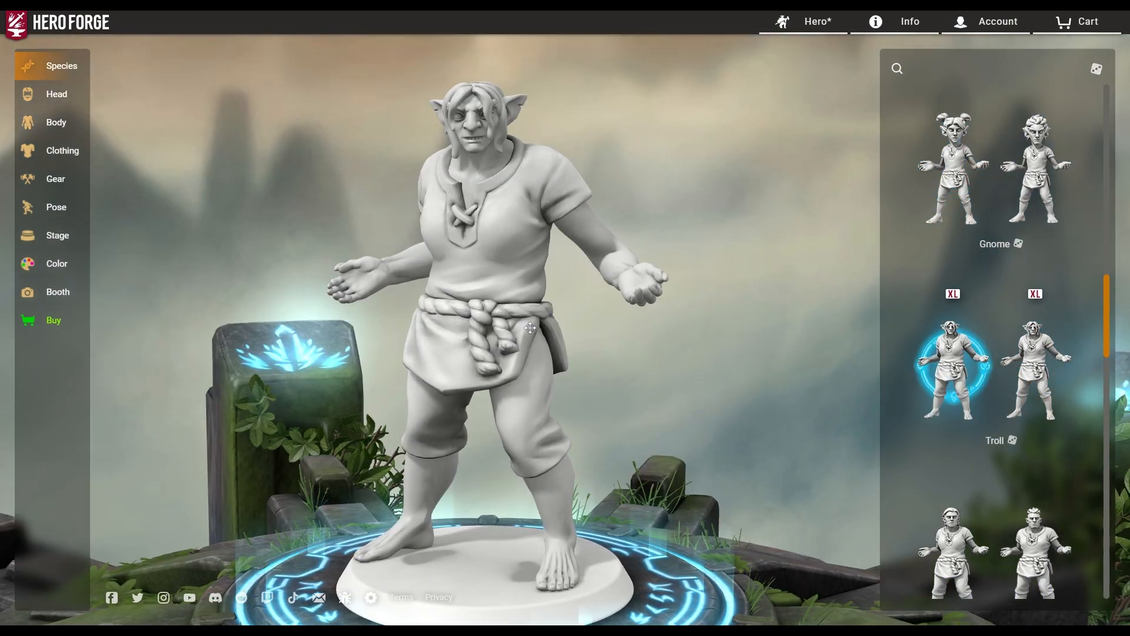
{"action": "left_click_drag", "start_coordinate": [530, 328], "coordinate": [478, 339]}
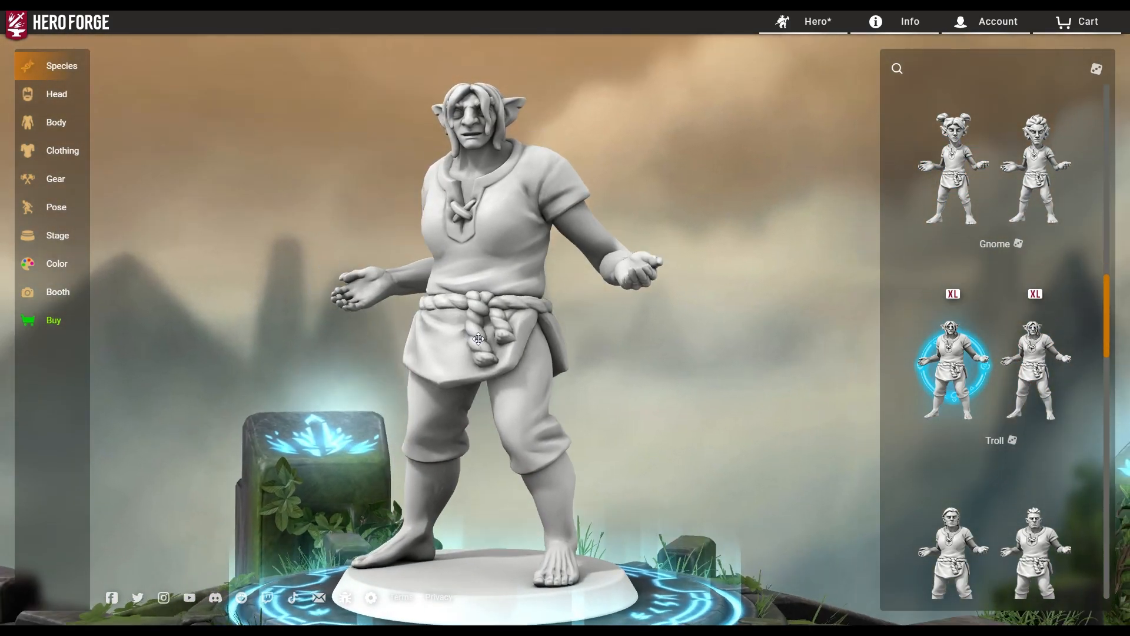
{"action": "left_click", "coordinate": [1036, 367]}
{"action": "left_click_drag", "start_coordinate": [865, 380], "coordinate": [606, 378]}
Choose the female Half-Demon species and check its horns, tail and hooves from the side.
{"action": "scroll", "coordinate": [956, 529], "scroll_direction": "down", "scroll_amount": 4}
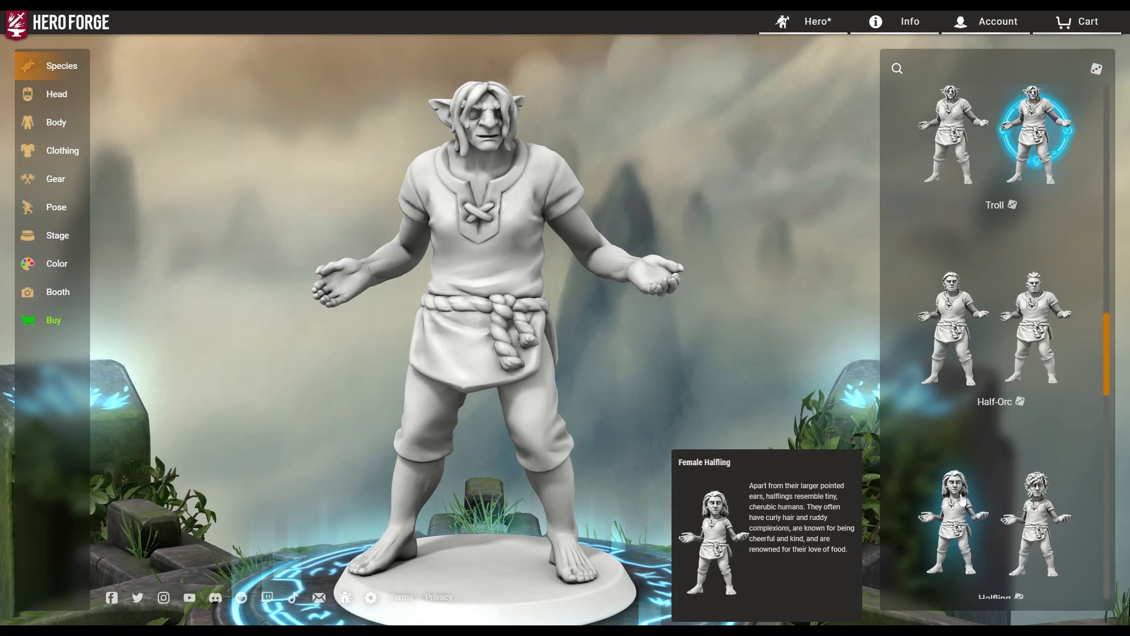
{"action": "scroll", "coordinate": [969, 448], "scroll_direction": "down", "scroll_amount": 2}
{"action": "scroll", "coordinate": [966, 463], "scroll_direction": "down", "scroll_amount": 2}
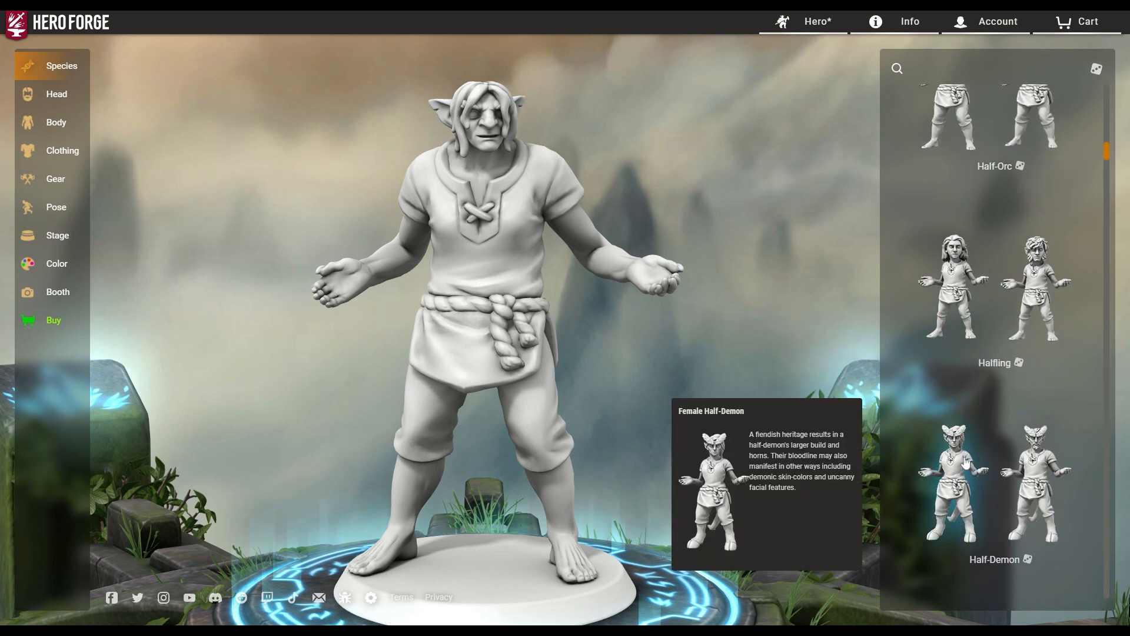
{"action": "left_click", "coordinate": [958, 482]}
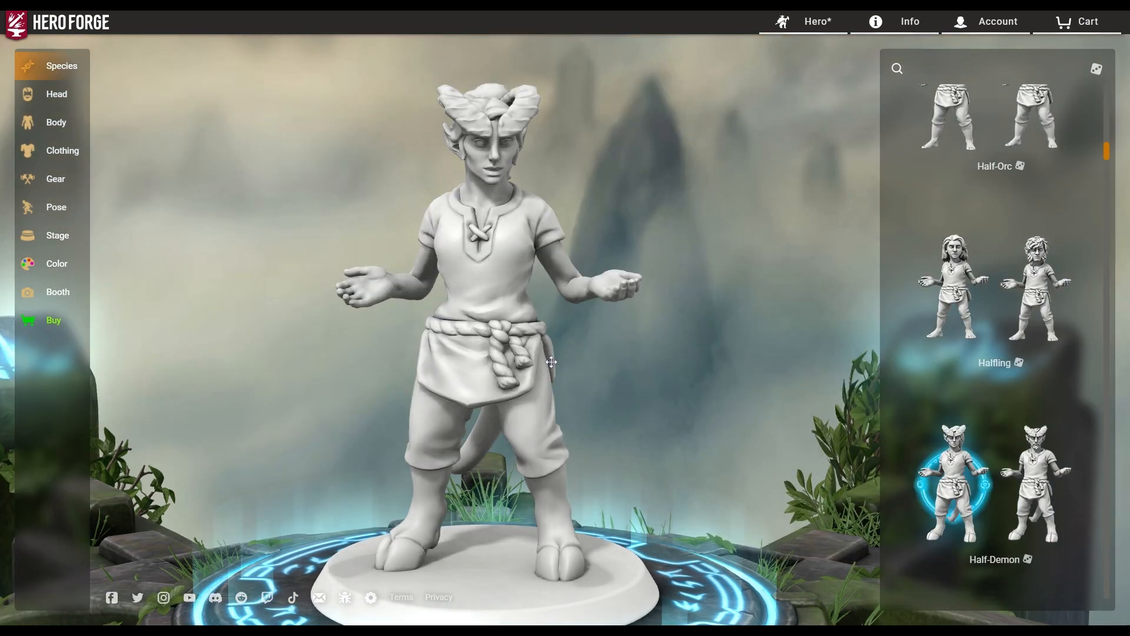
{"action": "left_click_drag", "start_coordinate": [474, 352], "coordinate": [338, 395]}
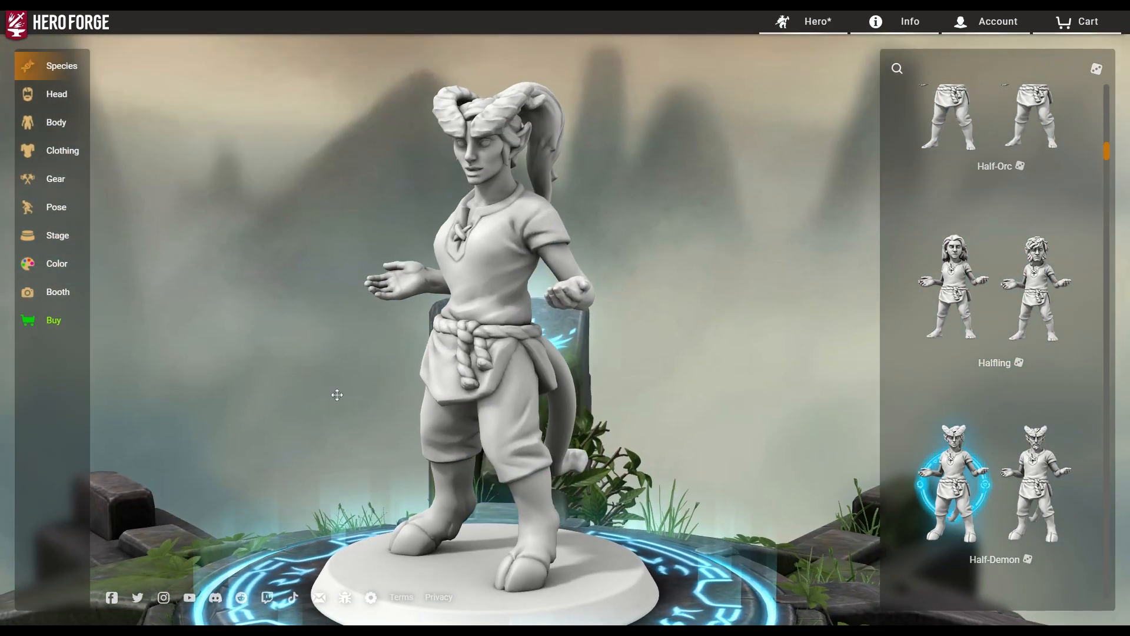
Under Head > Face, try a different face and then the Rabbitfolk face.
{"action": "left_click", "coordinate": [53, 96]}
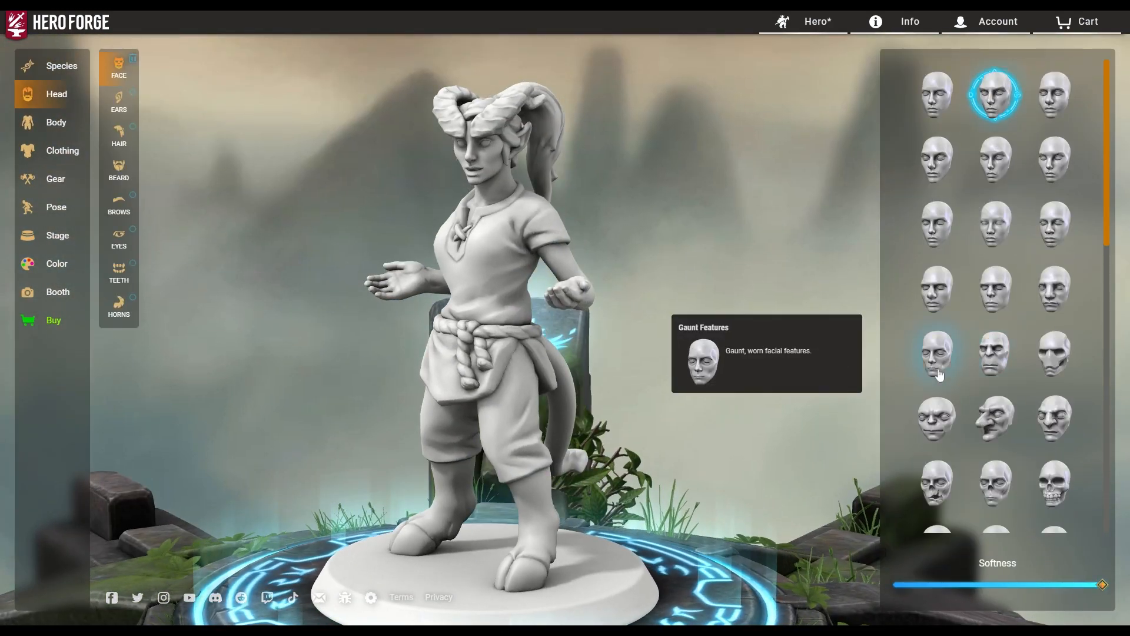
{"action": "left_click", "coordinate": [940, 169]}
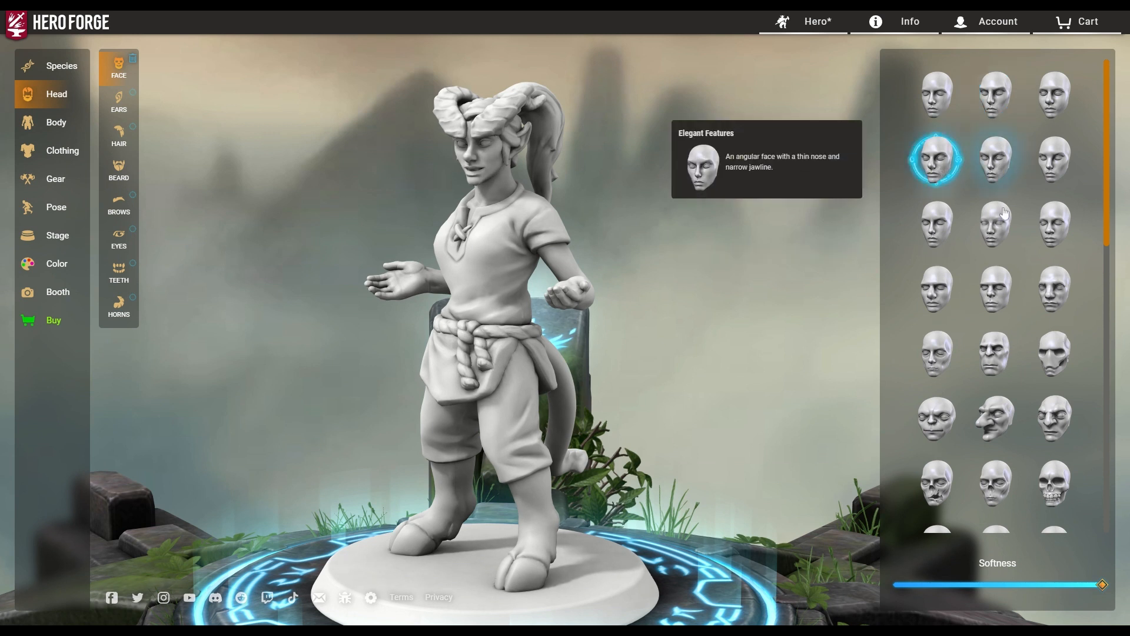
{"action": "scroll", "coordinate": [1004, 224], "scroll_direction": "down", "scroll_amount": 5}
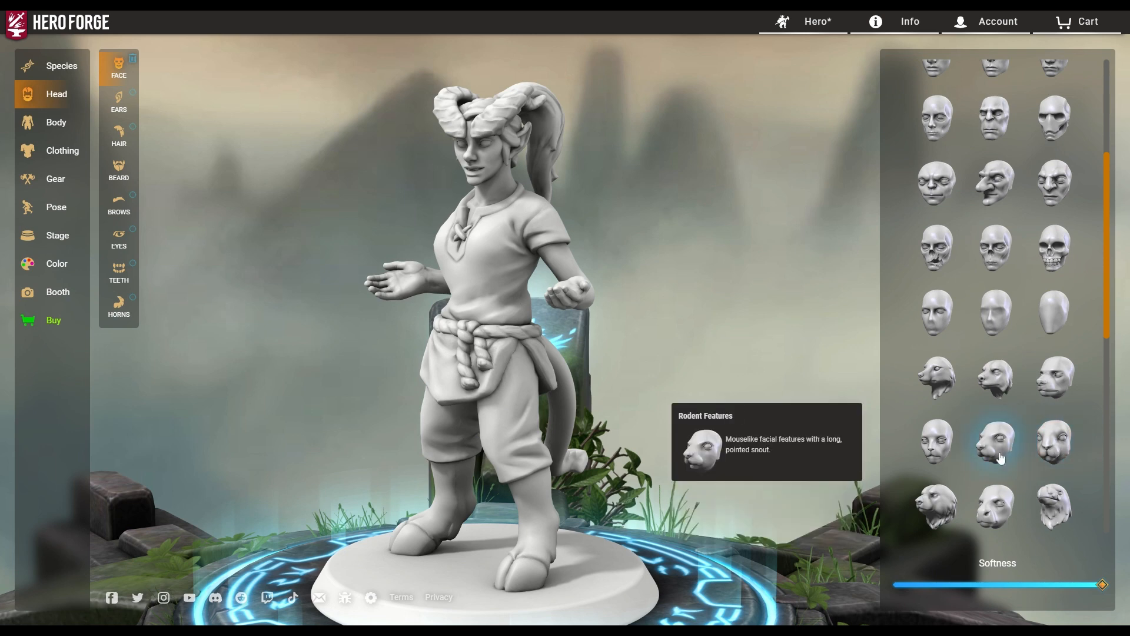
{"action": "left_click", "coordinate": [1054, 444]}
{"action": "left_click_drag", "start_coordinate": [463, 329], "coordinate": [562, 348]}
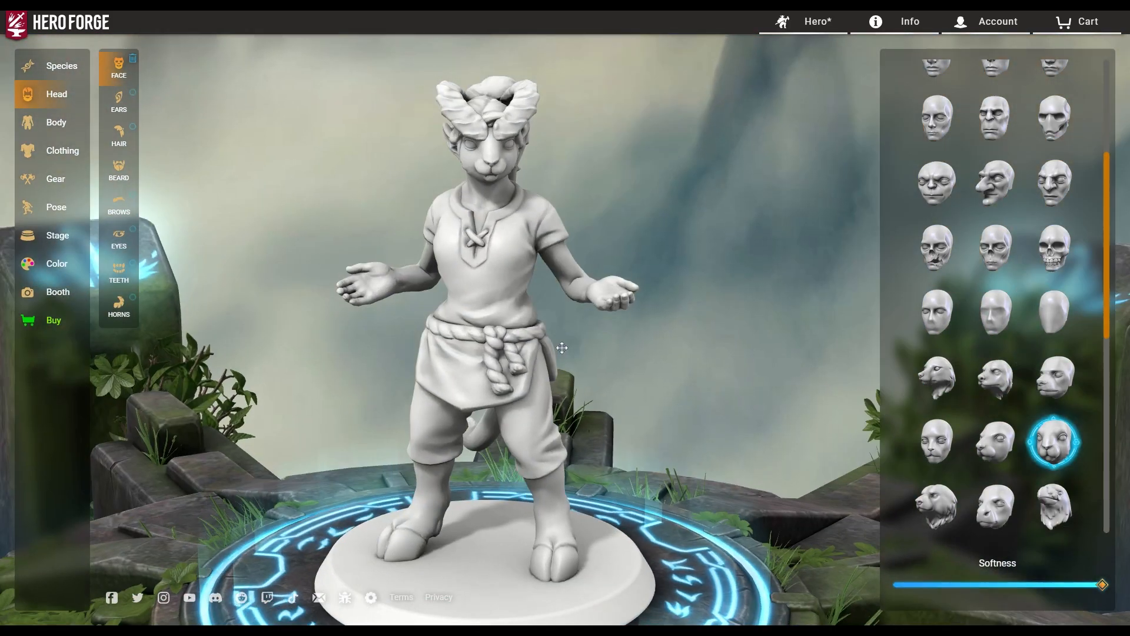
Try the Fairytale Goblin face, then settle on the blank featureless face.
{"action": "left_click", "coordinate": [995, 184]}
{"action": "left_click_drag", "start_coordinate": [729, 381], "coordinate": [442, 360]}
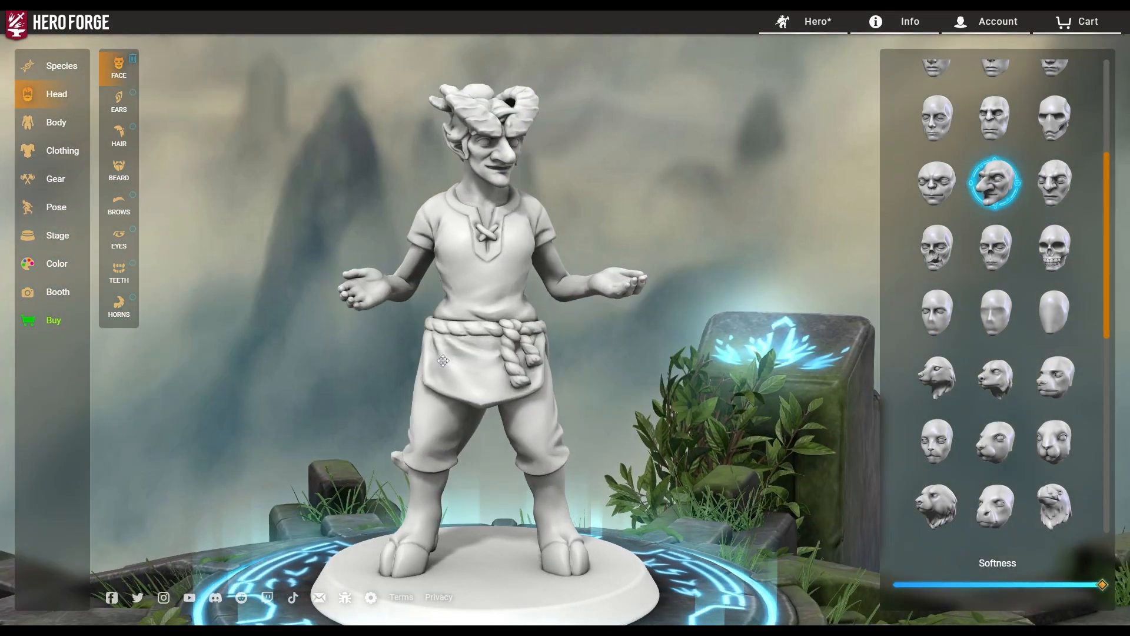
{"action": "left_click", "coordinate": [1053, 312]}
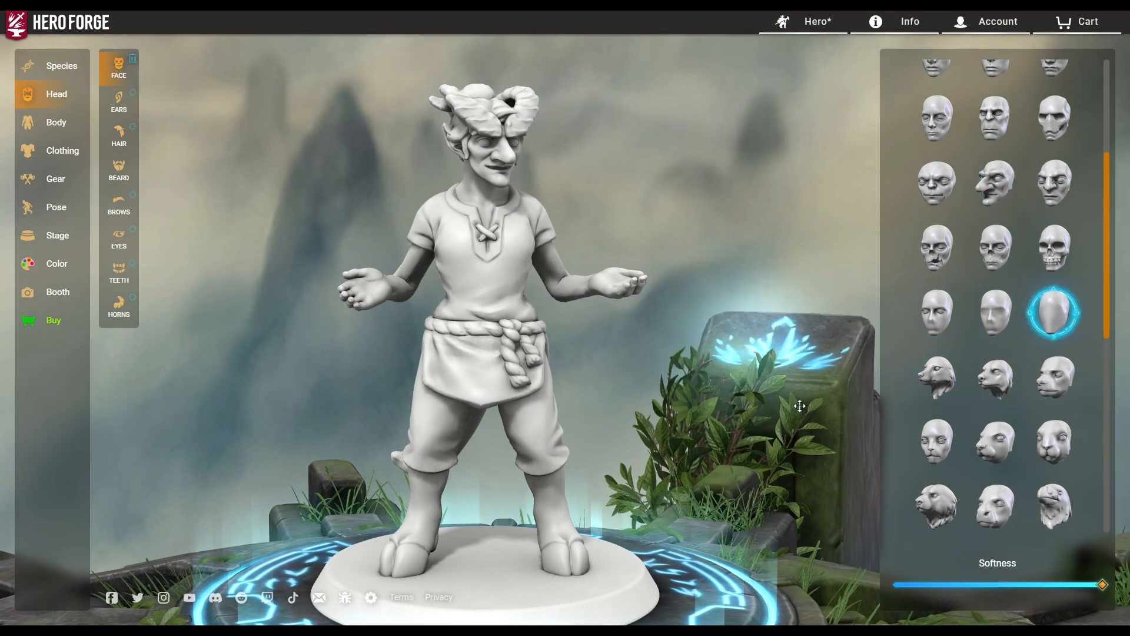
{"action": "left_click_drag", "start_coordinate": [573, 388], "coordinate": [618, 376]}
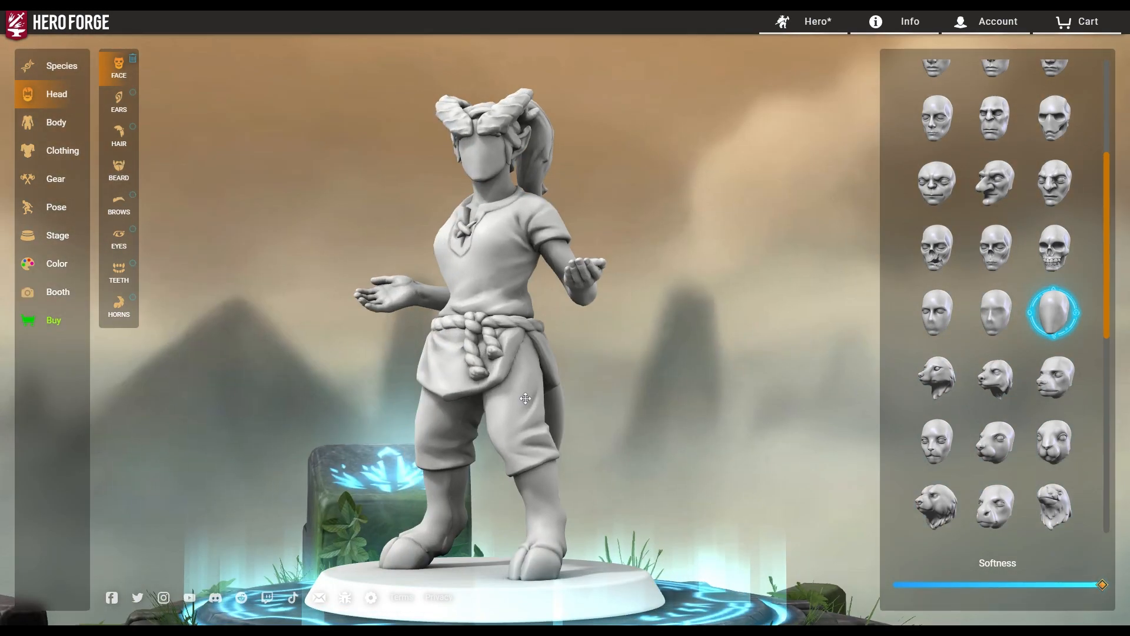
Try the Snapping Draconian face on the half-demon.
{"action": "scroll", "coordinate": [962, 487], "scroll_direction": "down", "scroll_amount": 8}
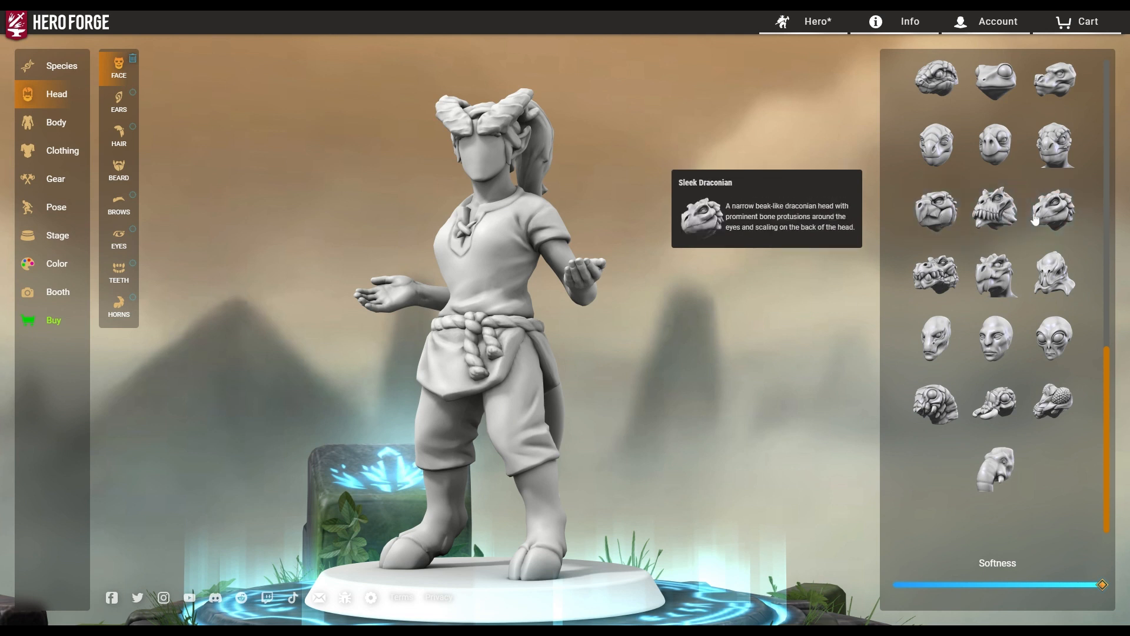
{"action": "left_click", "coordinate": [930, 221]}
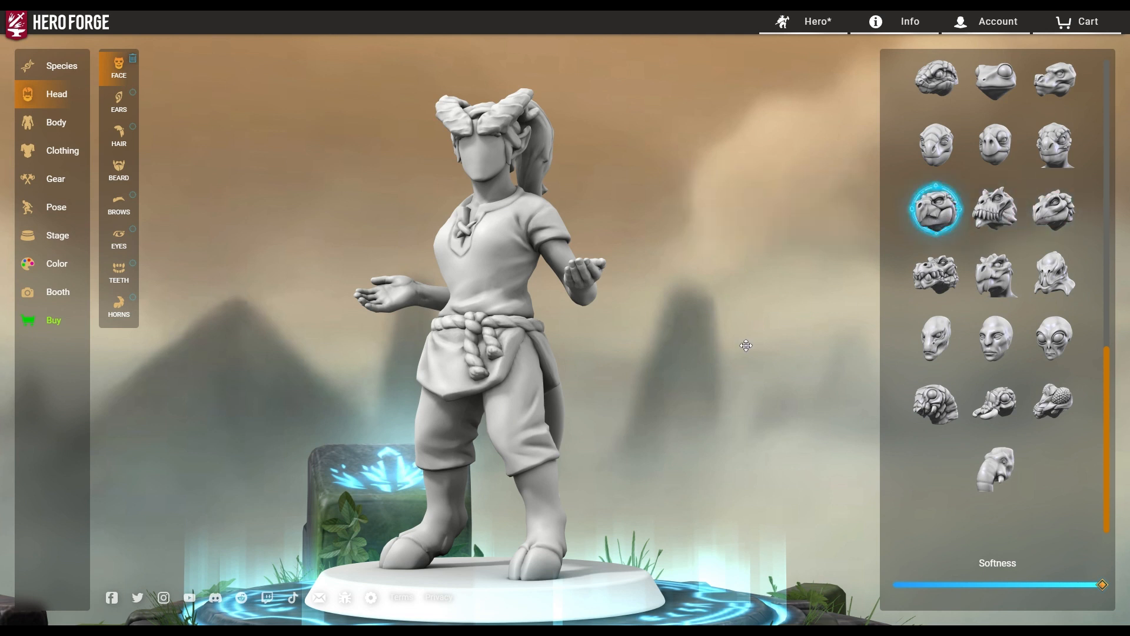
{"action": "left_click_drag", "start_coordinate": [467, 278], "coordinate": [553, 326]}
Switch to the Heroic Features face, then pick another human face from the second row.
{"action": "scroll", "coordinate": [1103, 305], "scroll_direction": "up", "scroll_amount": 15}
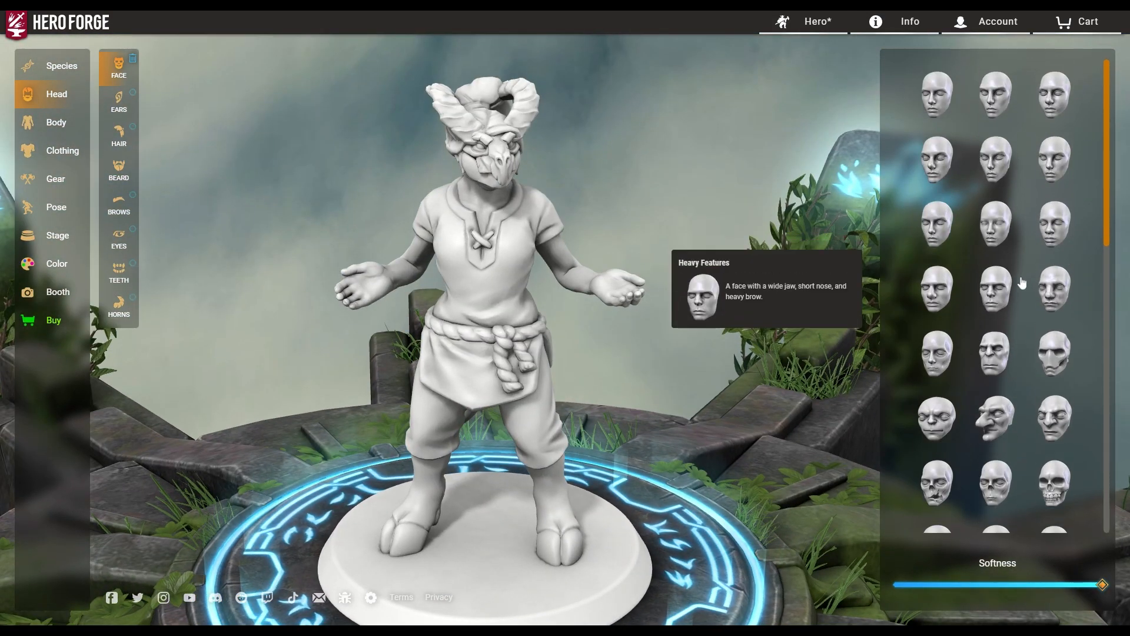
{"action": "left_click", "coordinate": [925, 96]}
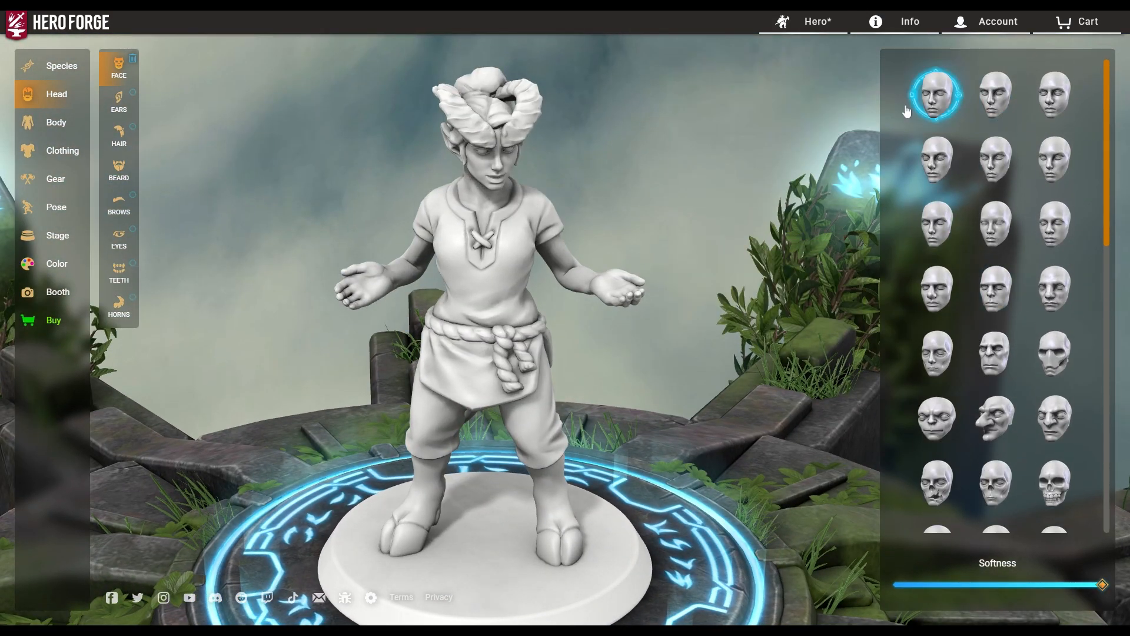
{"action": "left_click_drag", "start_coordinate": [577, 356], "coordinate": [547, 322]}
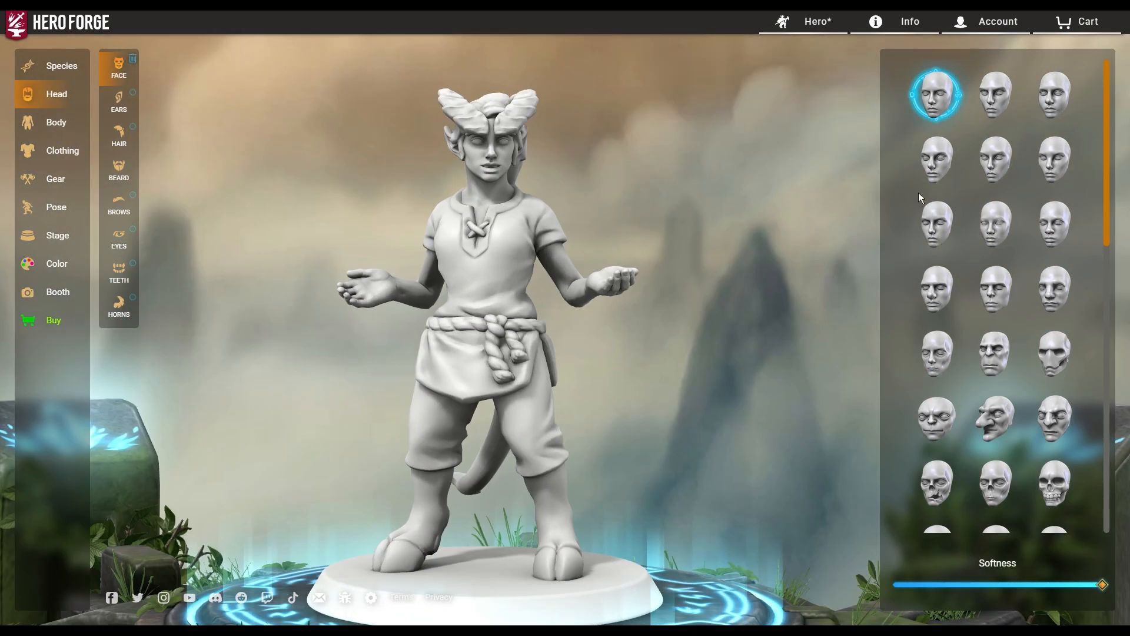
{"action": "left_click_drag", "start_coordinate": [514, 303], "coordinate": [540, 312]}
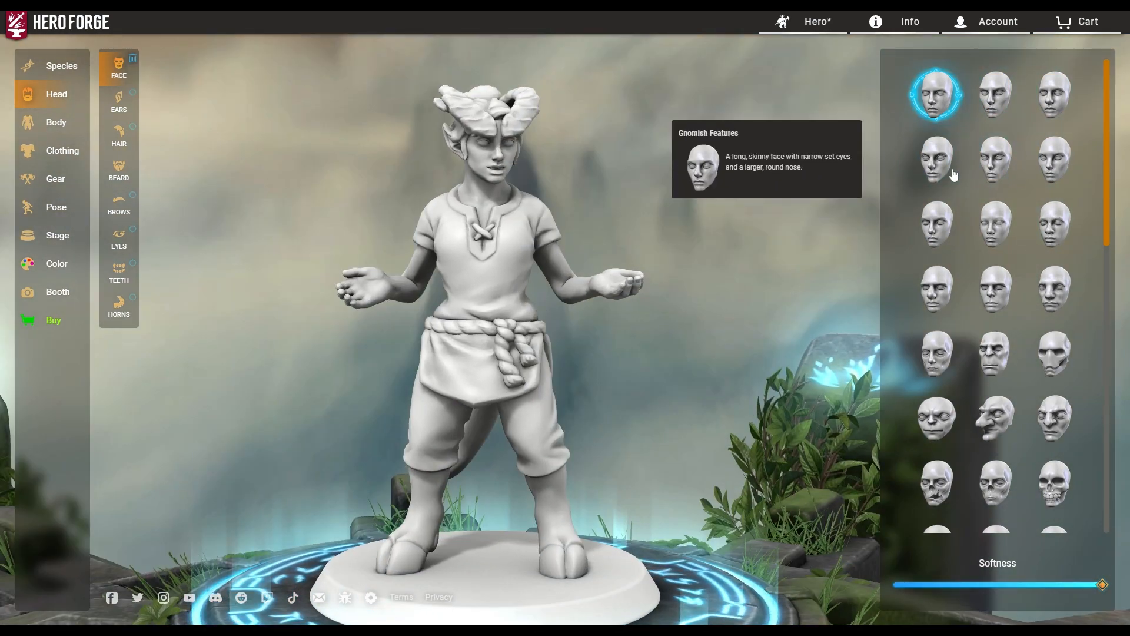
{"action": "left_click", "coordinate": [995, 159]}
{"action": "left_click_drag", "start_coordinate": [676, 395], "coordinate": [576, 391]}
Try rabbit and bat-wing ears, then settle on rounded Protruding Ears and check the profile.
{"action": "left_click", "coordinate": [130, 102]}
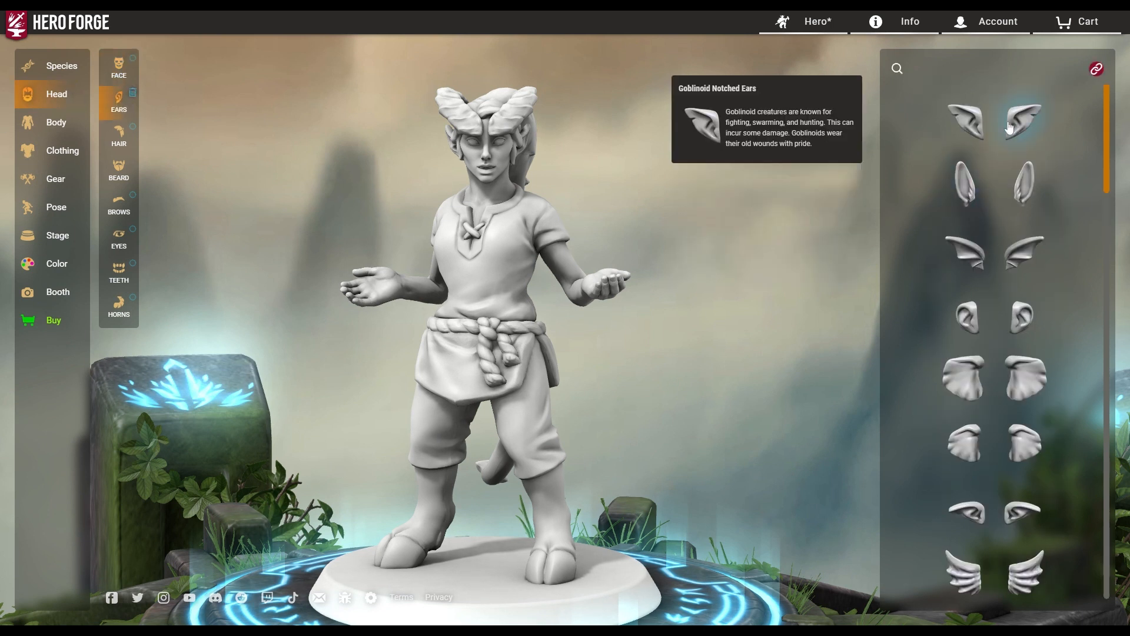
{"action": "left_click", "coordinate": [1009, 128]}
{"action": "left_click", "coordinate": [972, 206]}
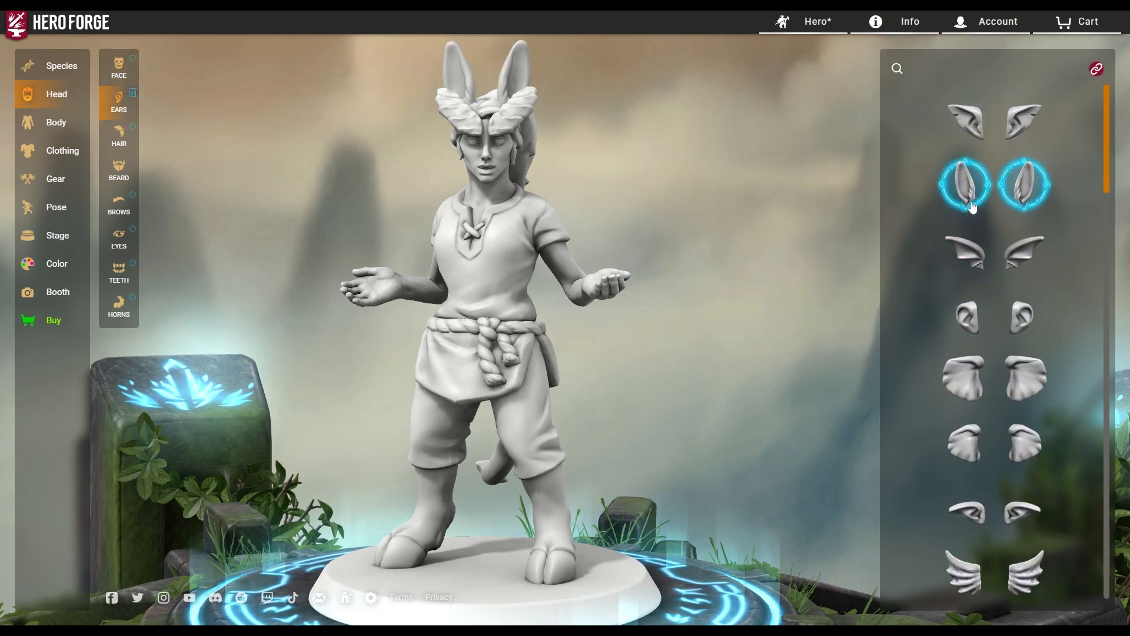
{"action": "left_click", "coordinate": [971, 254]}
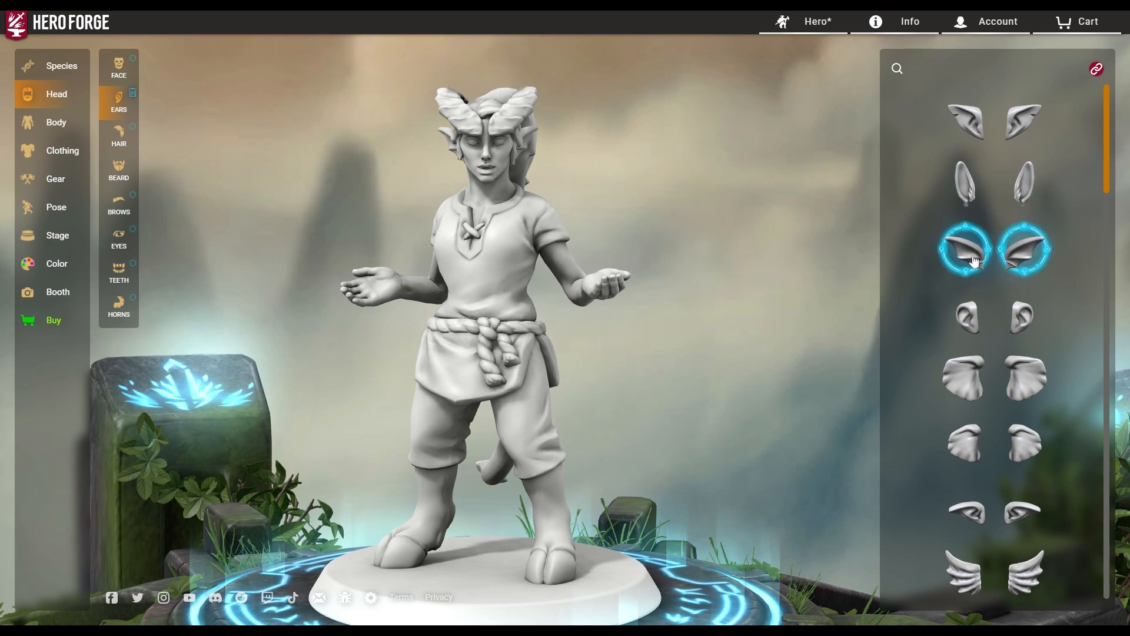
{"action": "left_click", "coordinate": [974, 333]}
{"action": "left_click_drag", "start_coordinate": [551, 329], "coordinate": [101, 252]}
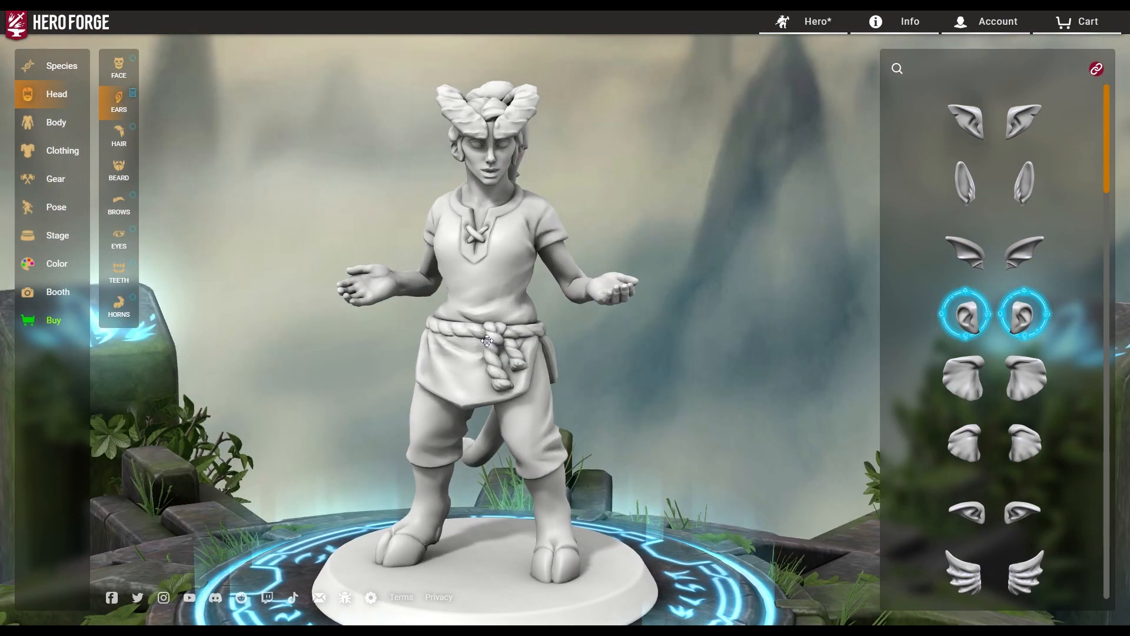
Try thick braided curls, Swooping Bangs, long loose hair and a bob cut.
{"action": "left_click", "coordinate": [123, 145]}
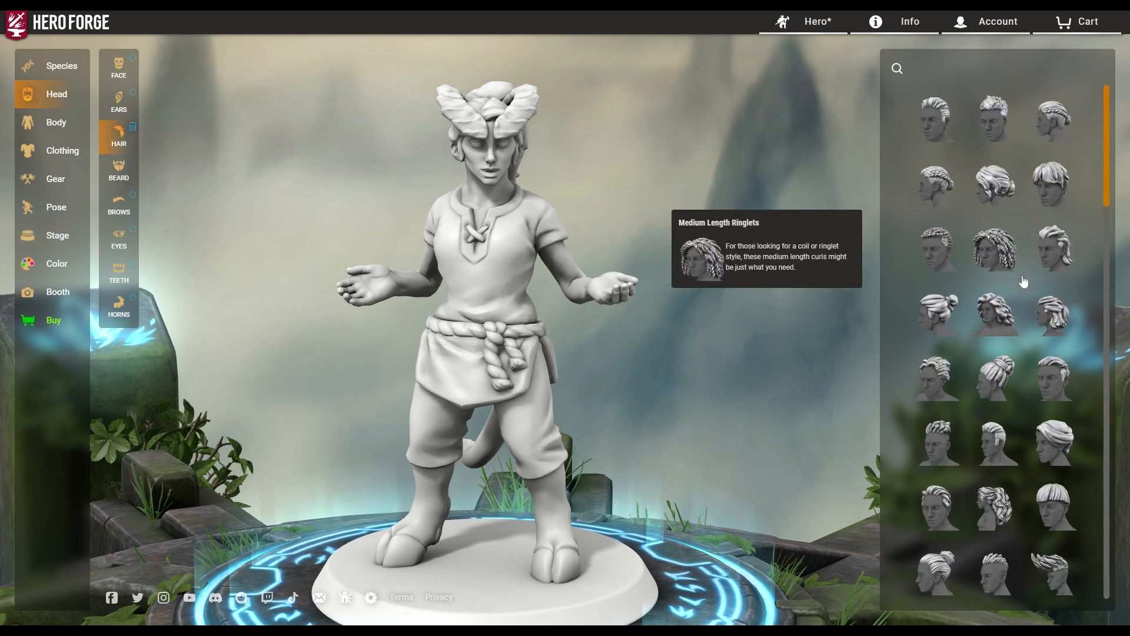
{"action": "scroll", "coordinate": [1024, 283], "scroll_direction": "down", "scroll_amount": 10}
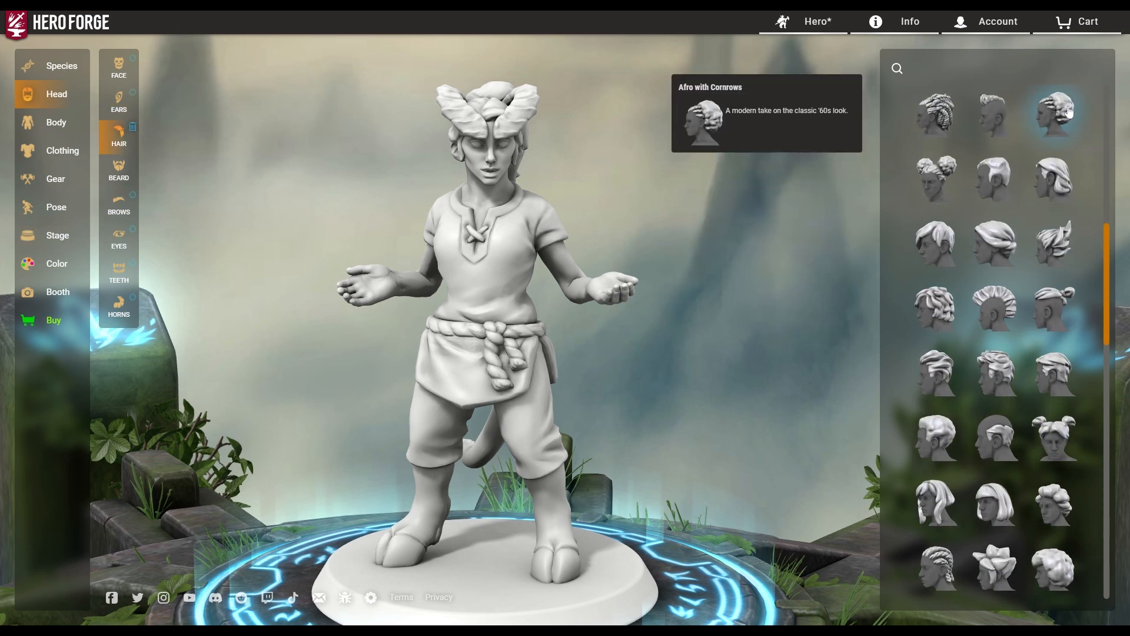
{"action": "left_click", "coordinate": [936, 118]}
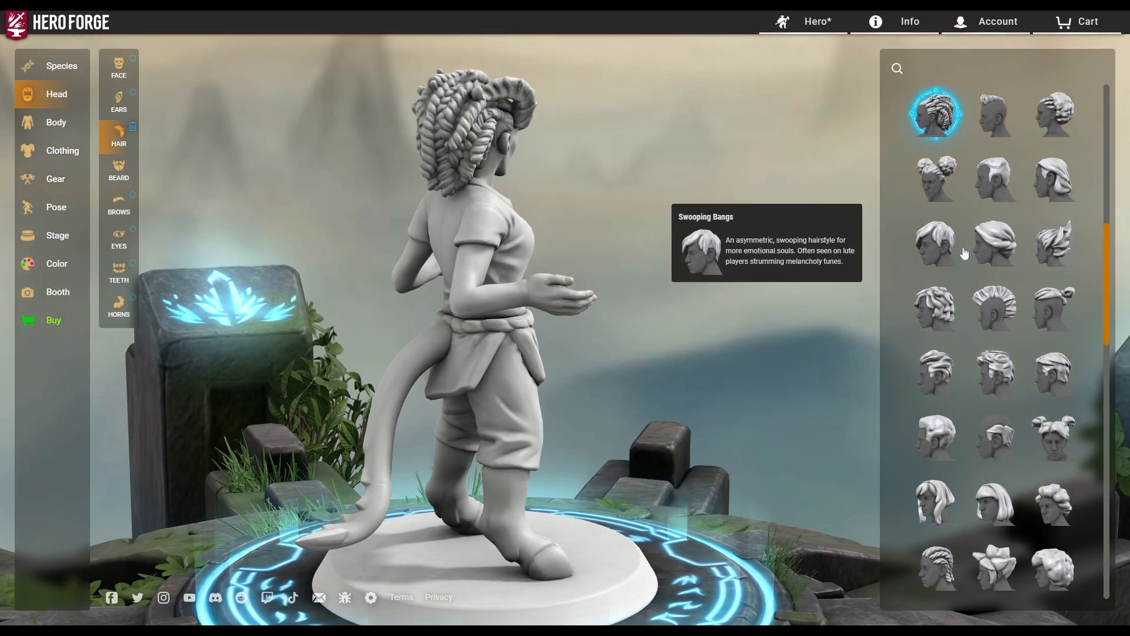
{"action": "left_click", "coordinate": [946, 257]}
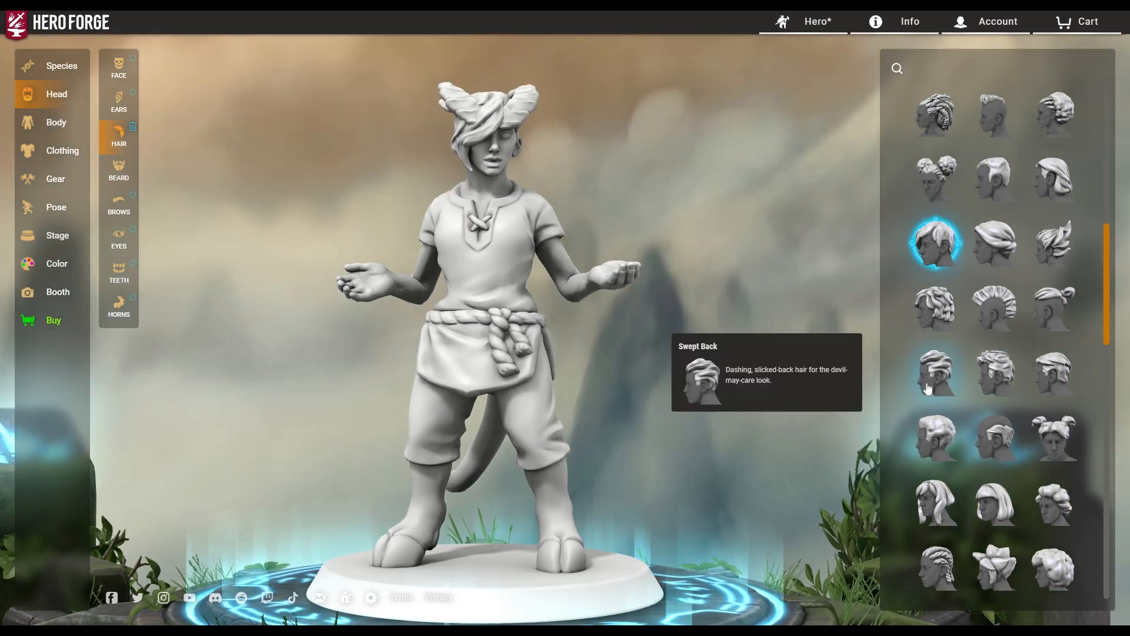
{"action": "left_click", "coordinate": [936, 502]}
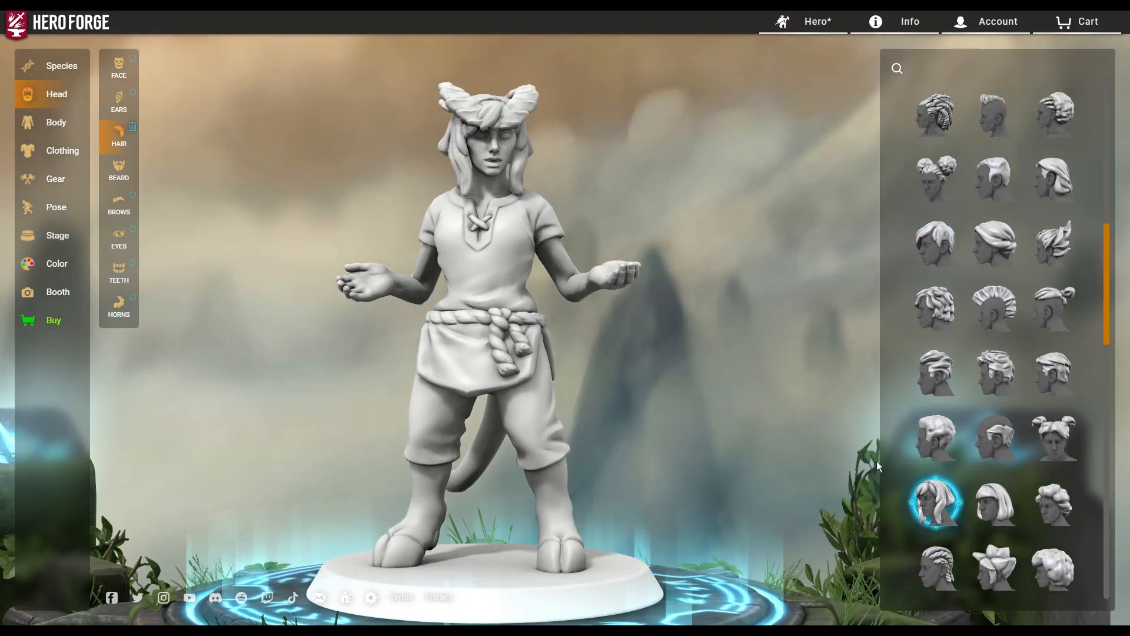
{"action": "left_click", "coordinate": [995, 503]}
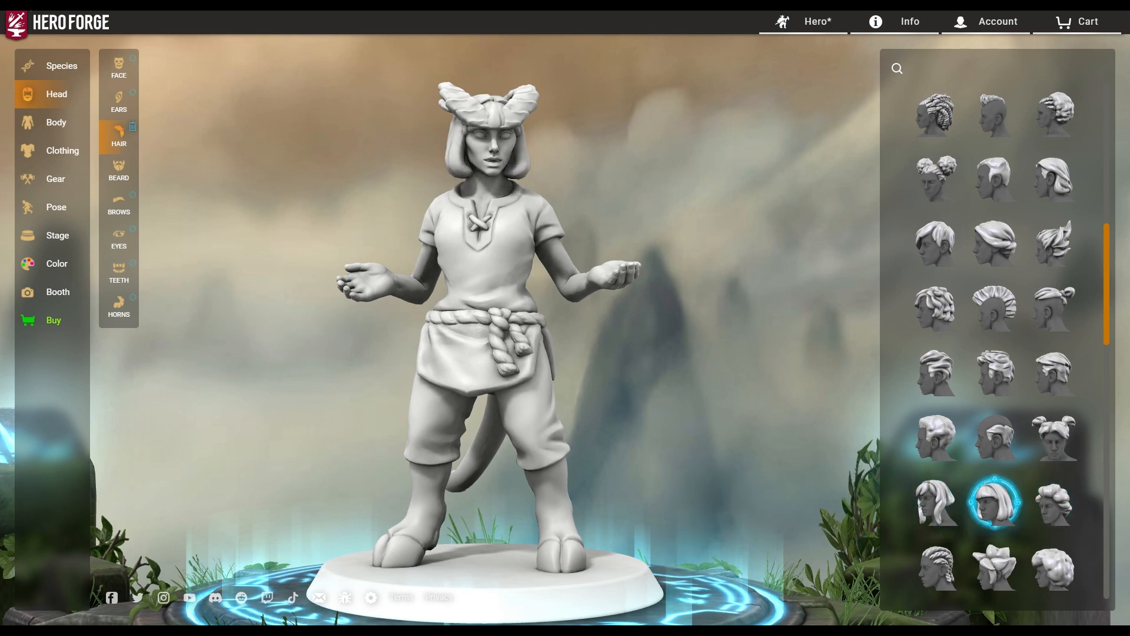
{"action": "left_click_drag", "start_coordinate": [655, 393], "coordinate": [733, 406]}
{"action": "left_click_drag", "start_coordinate": [379, 399], "coordinate": [476, 383]}
Try a high ponytail and Long Unbraided Hair, then settle on the long braid.
{"action": "scroll", "coordinate": [1082, 472], "scroll_direction": "down", "scroll_amount": 6}
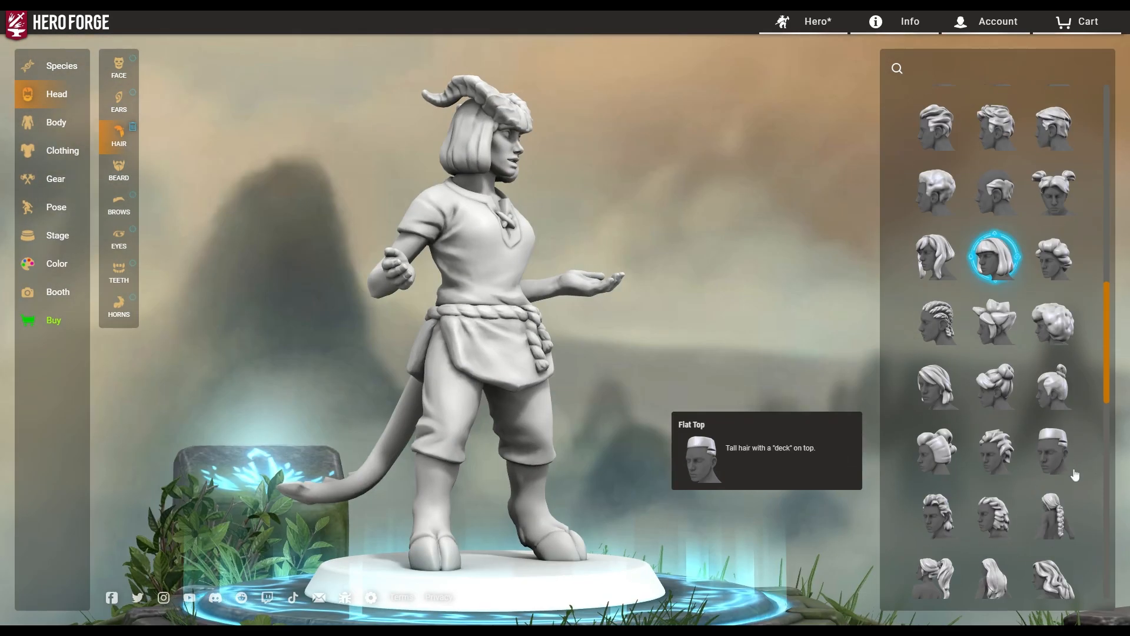
{"action": "left_click", "coordinate": [935, 471]}
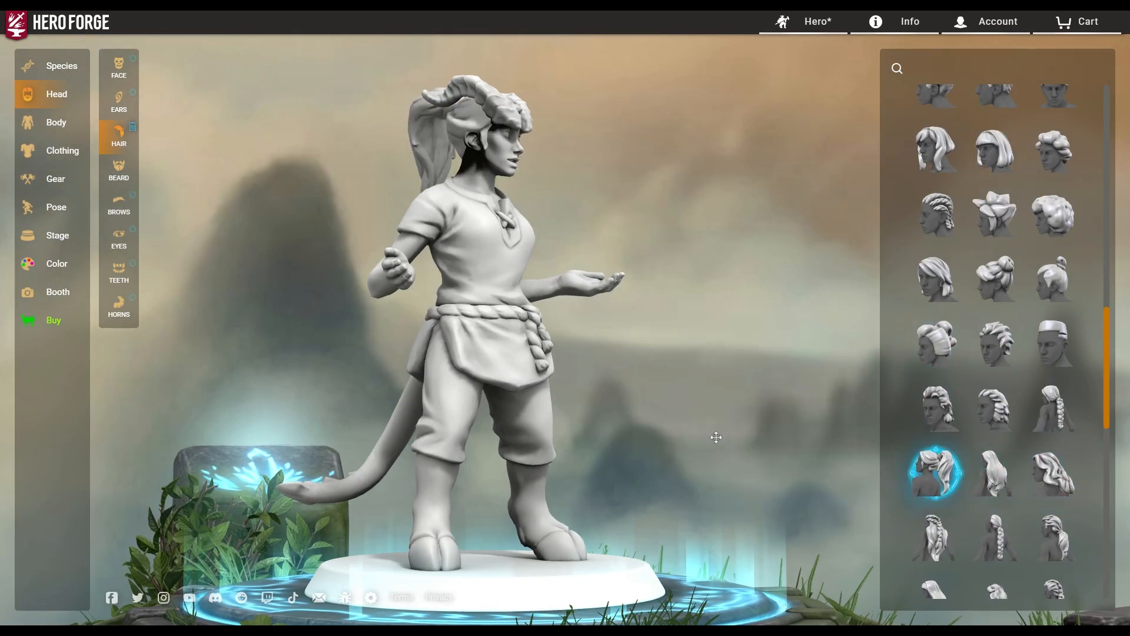
{"action": "left_click", "coordinate": [991, 492]}
{"action": "left_click_drag", "start_coordinate": [621, 411], "coordinate": [411, 380]}
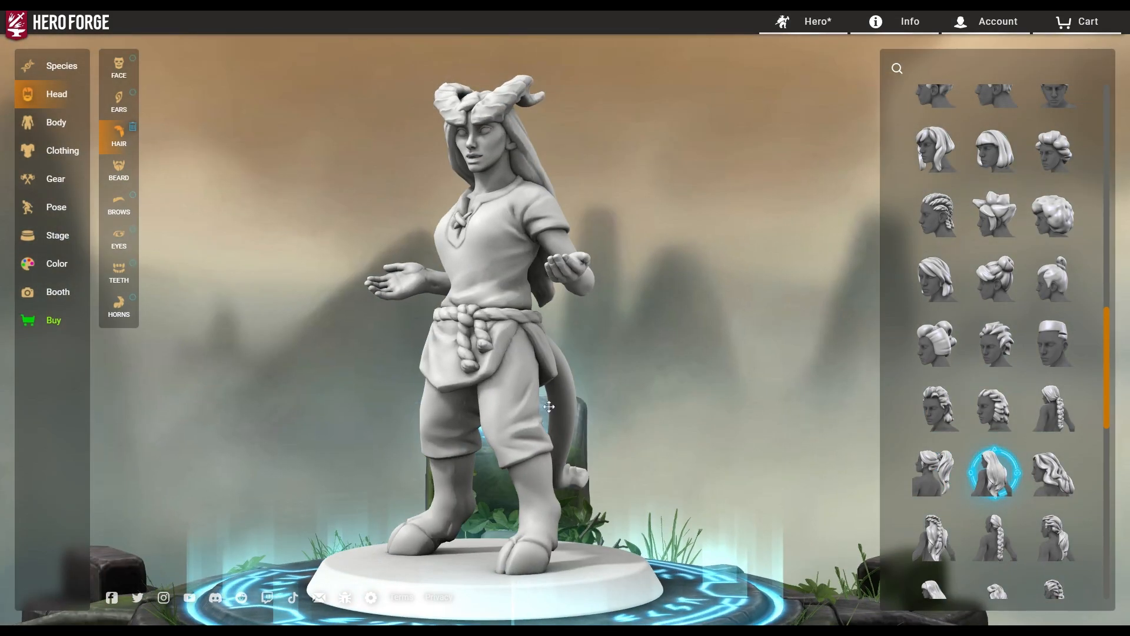
{"action": "left_click", "coordinate": [936, 537]}
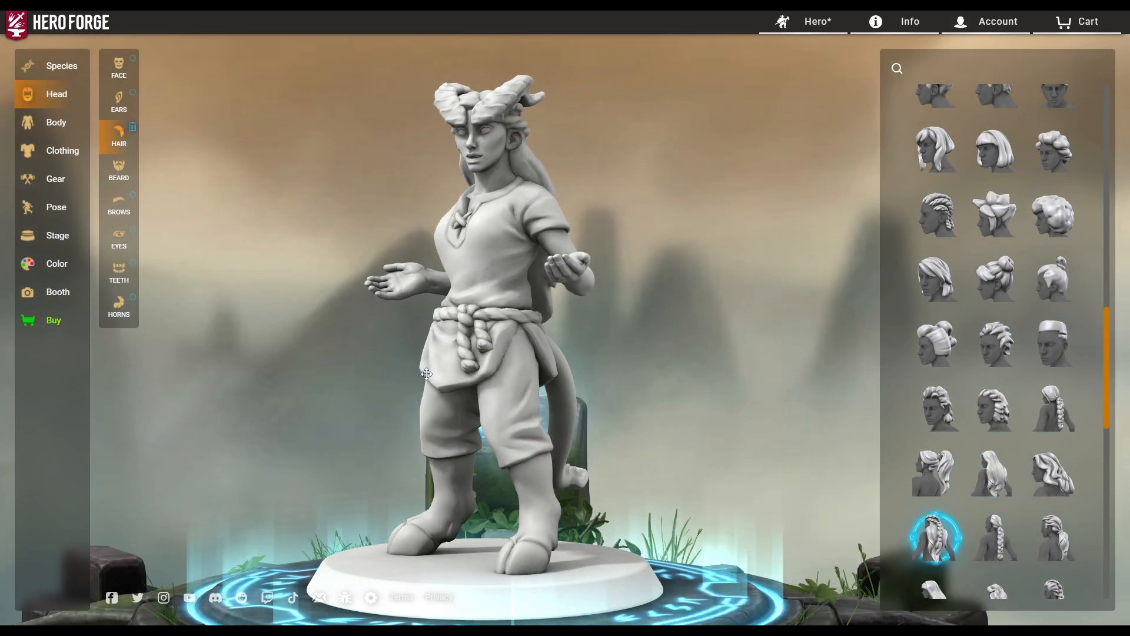
{"action": "left_click_drag", "start_coordinate": [618, 377], "coordinate": [494, 355]}
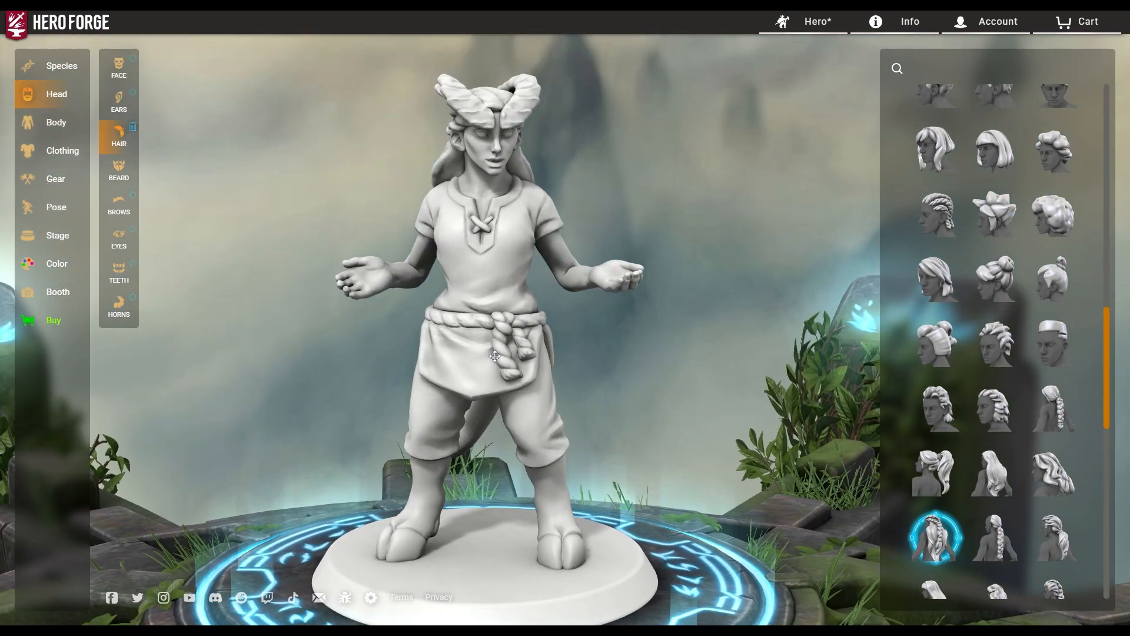
{"action": "left_click_drag", "start_coordinate": [513, 236], "coordinate": [635, 353]}
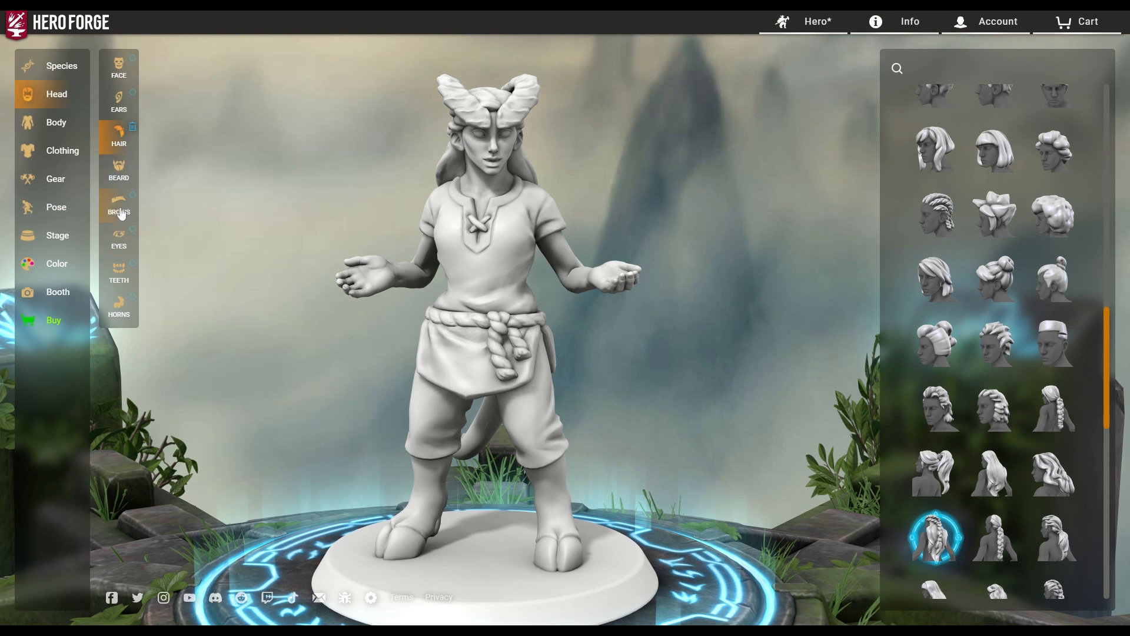
Try alien and ringed eyes, then return to plain Eyeballs.
{"action": "left_click", "coordinate": [122, 242]}
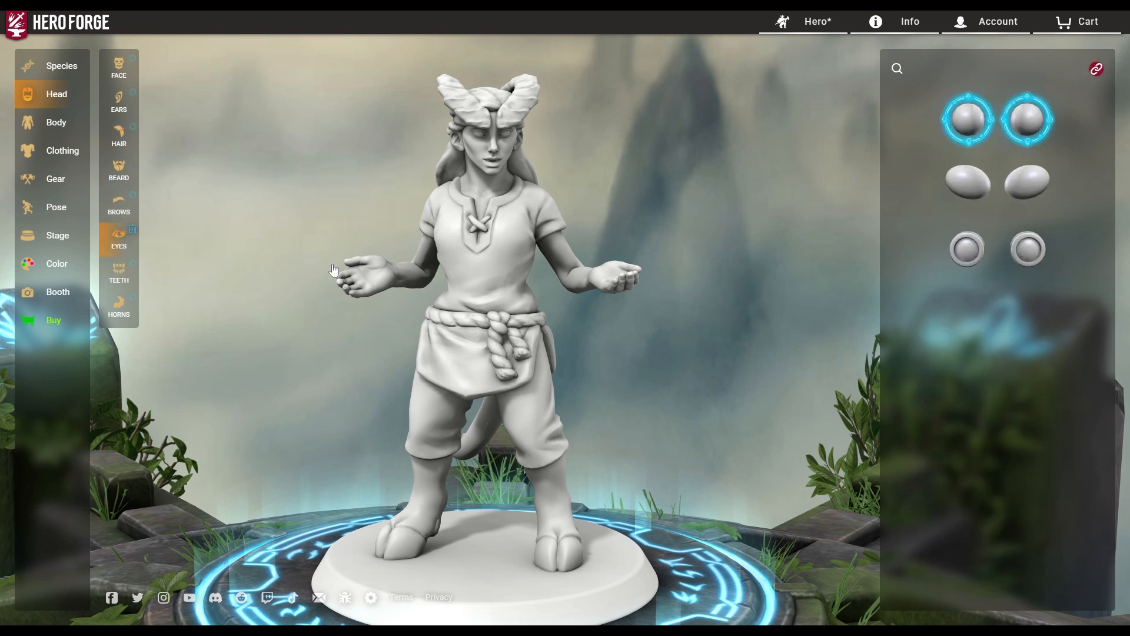
{"action": "left_click", "coordinate": [1036, 193]}
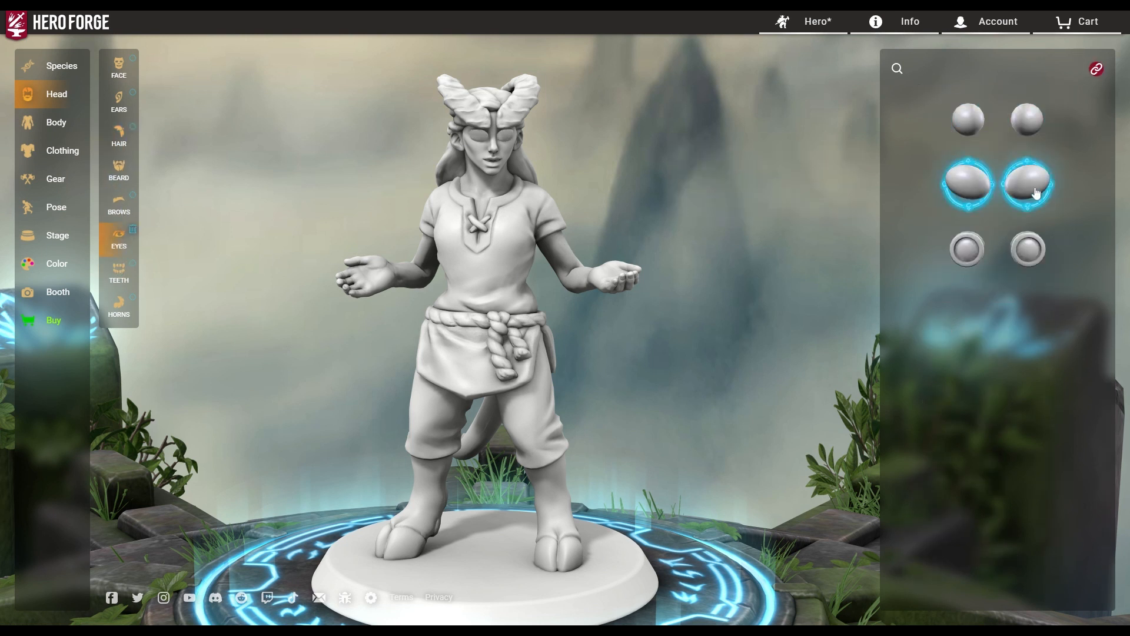
{"action": "left_click", "coordinate": [1022, 247]}
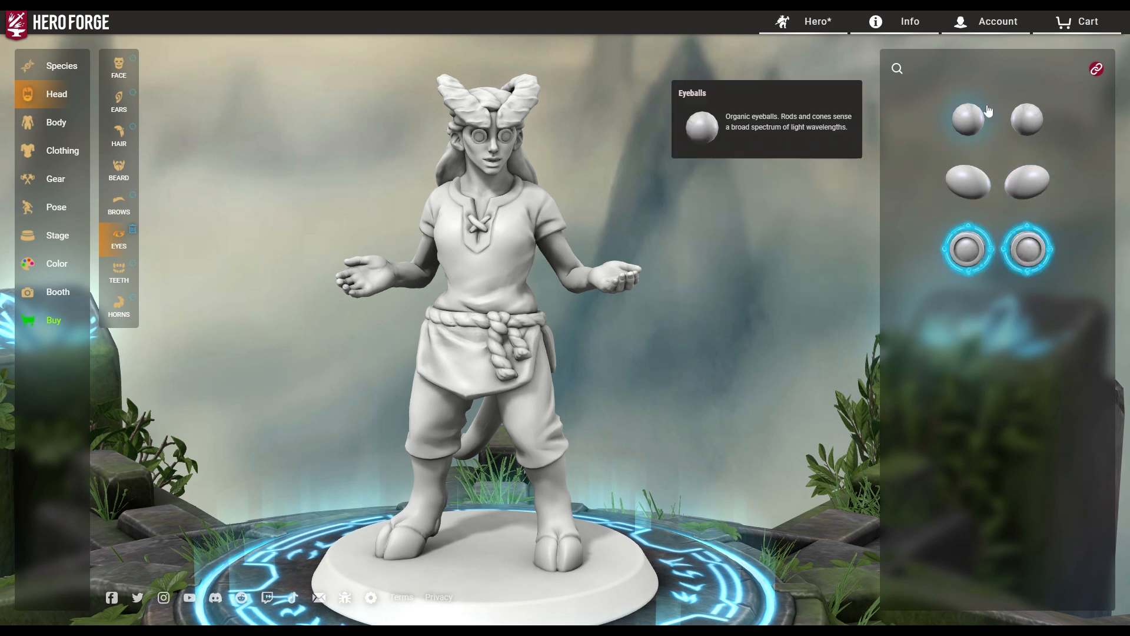
{"action": "left_click", "coordinate": [1026, 128]}
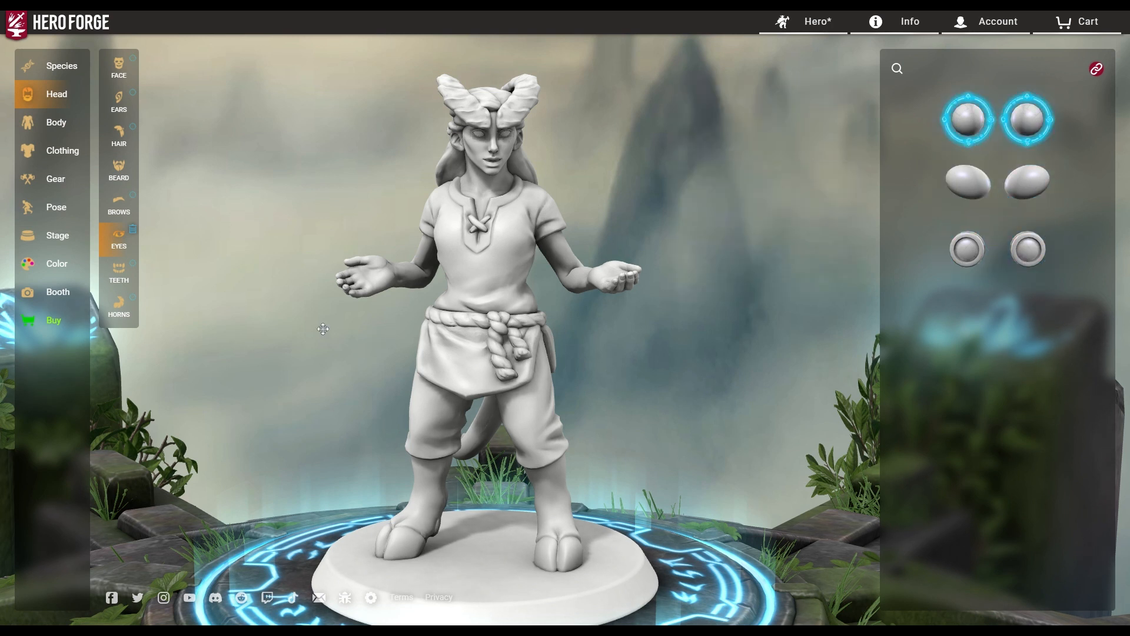
Under Teeth, try jagged, open-mouth, Rodent Teeth and Tusks styles.
{"action": "left_click", "coordinate": [122, 270]}
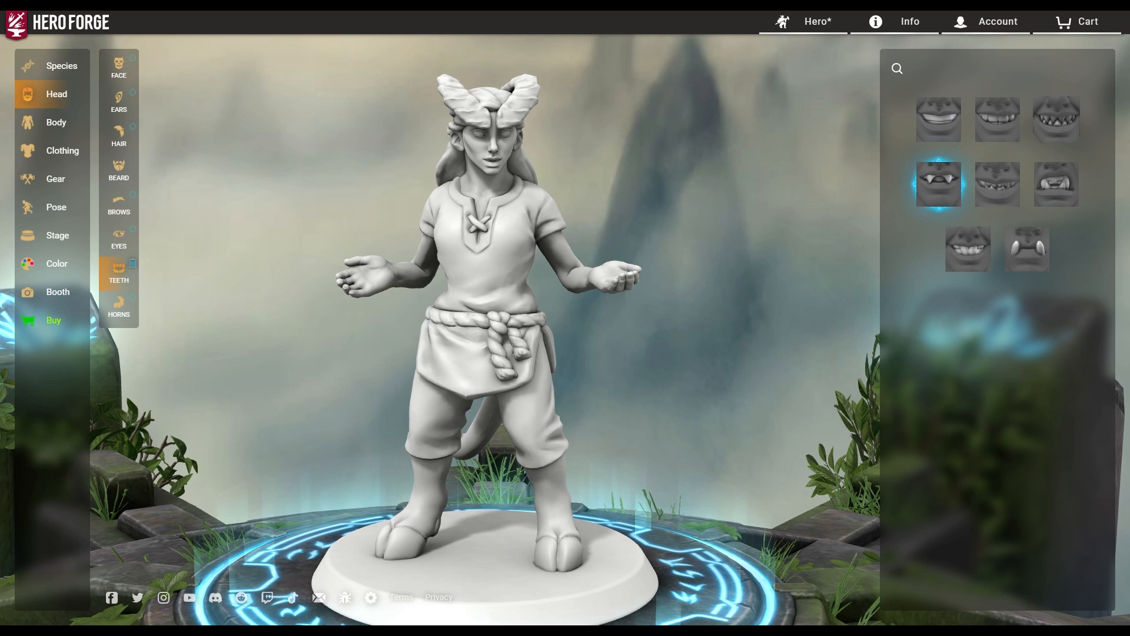
{"action": "left_click_drag", "start_coordinate": [655, 325], "coordinate": [539, 322]}
{"action": "scroll", "coordinate": [539, 322], "scroll_direction": "up", "scroll_amount": 5}
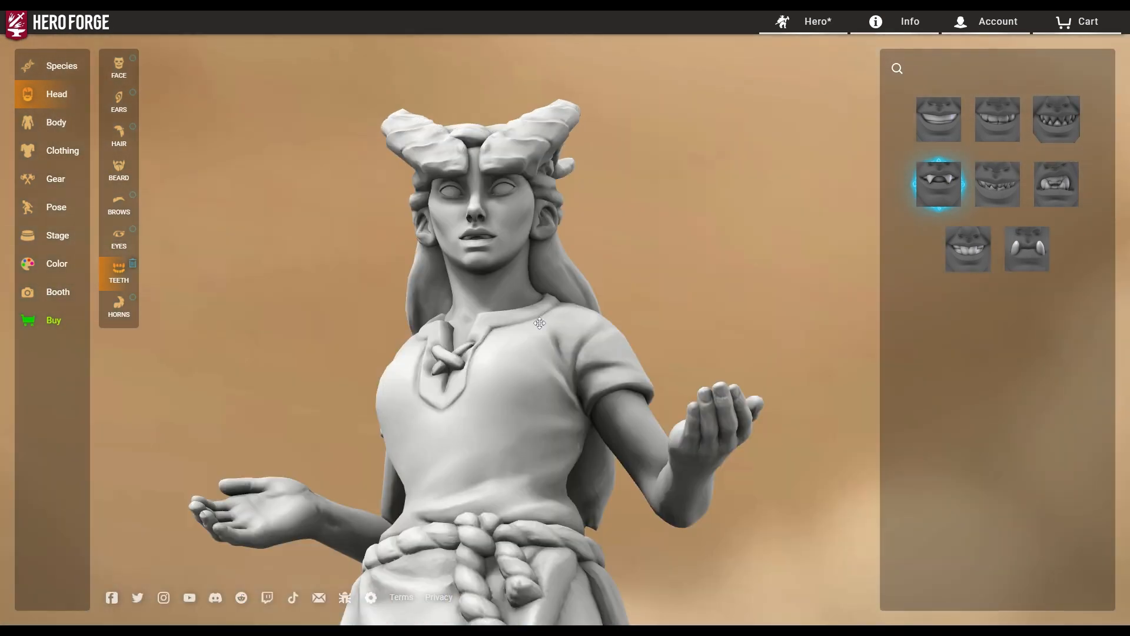
{"action": "scroll", "coordinate": [539, 322], "scroll_direction": "up", "scroll_amount": 6}
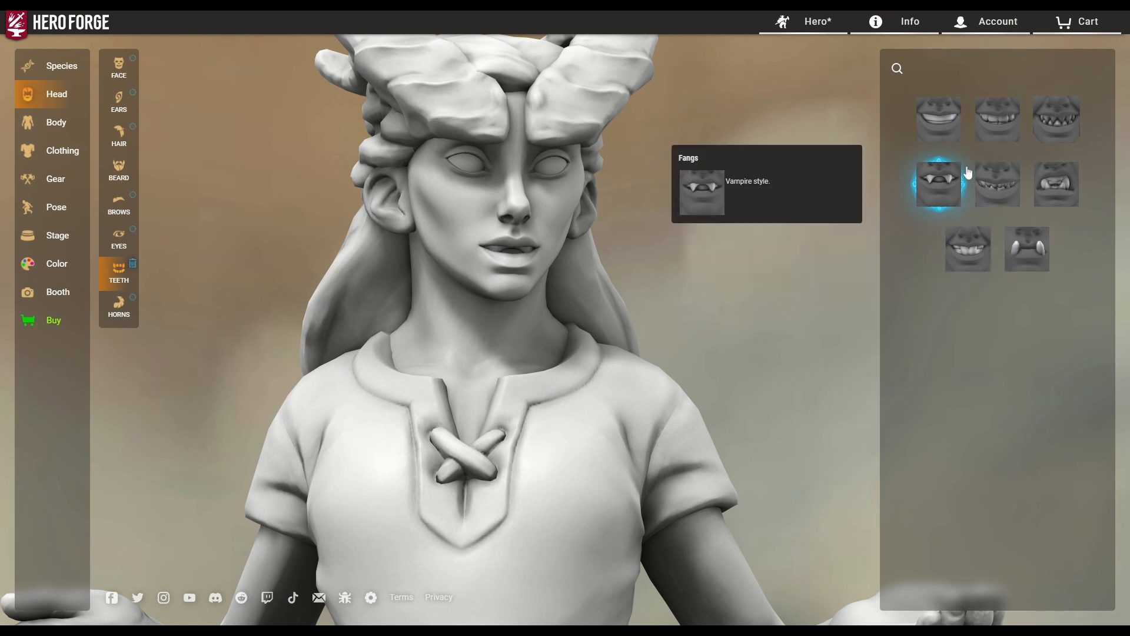
{"action": "left_click", "coordinate": [987, 181]}
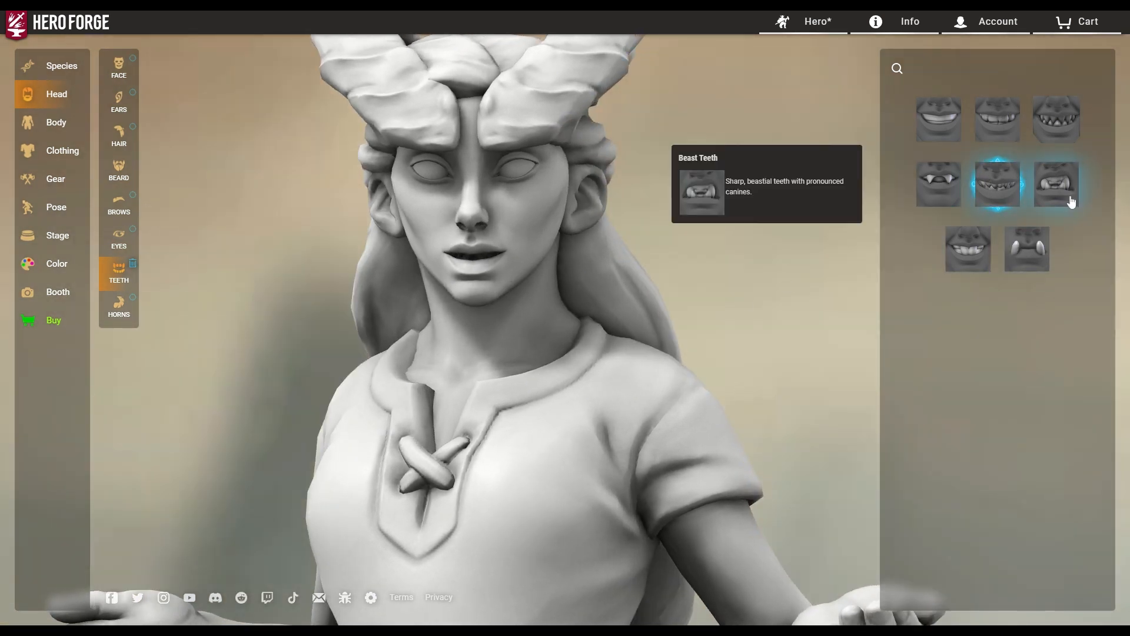
{"action": "left_click", "coordinate": [1056, 183]}
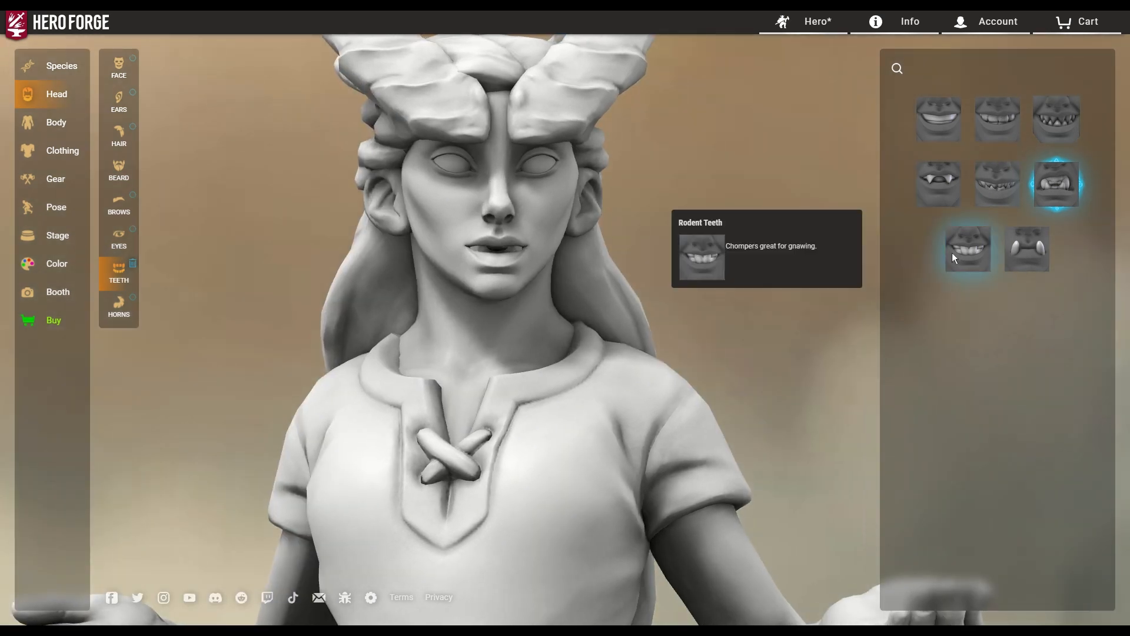
{"action": "left_click", "coordinate": [979, 247]}
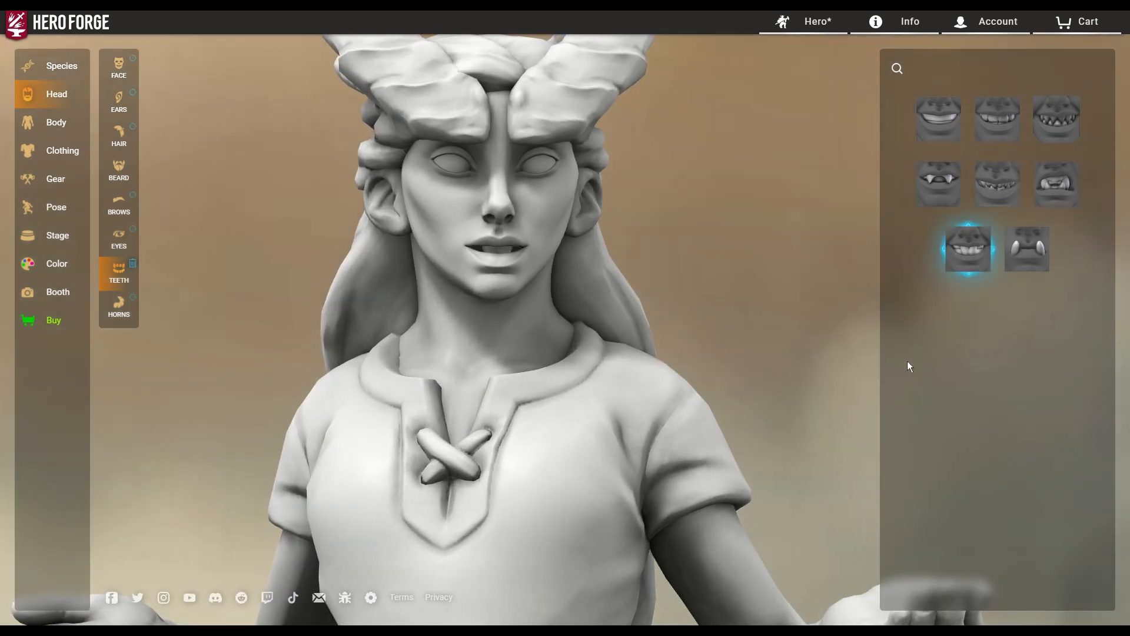
{"action": "left_click", "coordinate": [1027, 249]}
Try plain and Articulated Teeth, then settle on Goblinoid Fangs and check both profiles.
{"action": "left_click", "coordinate": [939, 119]}
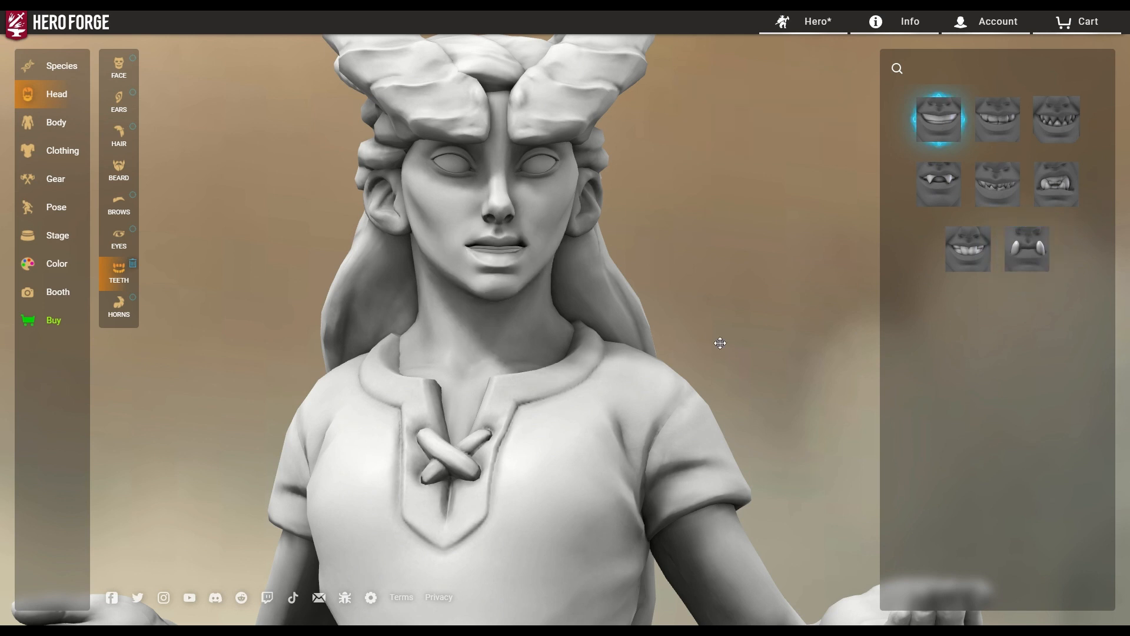
{"action": "left_click", "coordinate": [999, 119]}
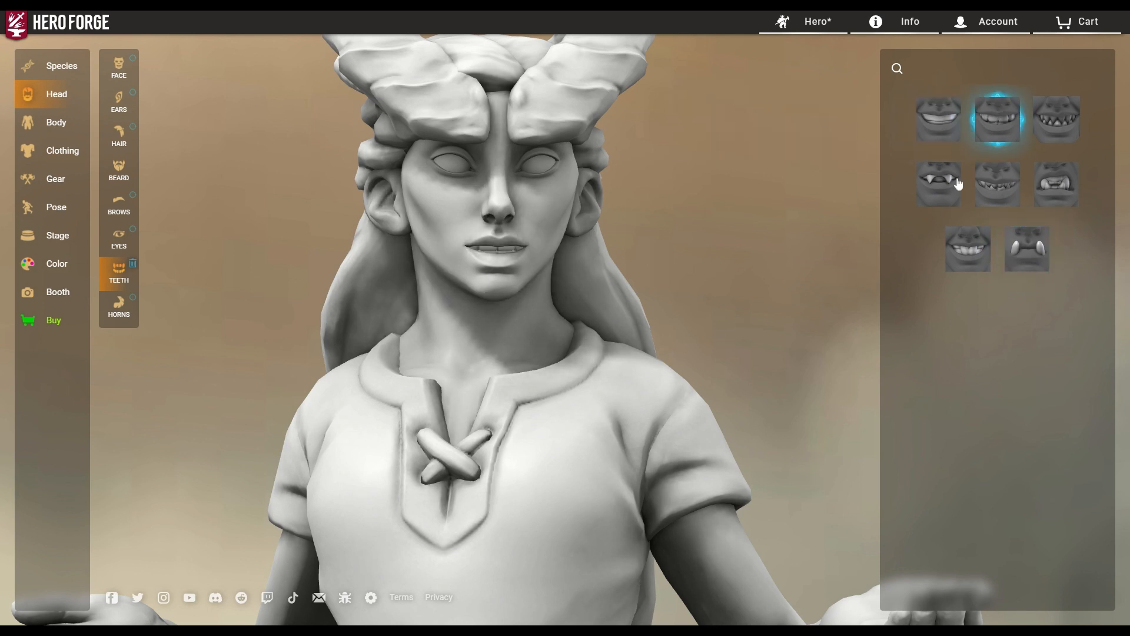
{"action": "left_click", "coordinate": [1069, 123]}
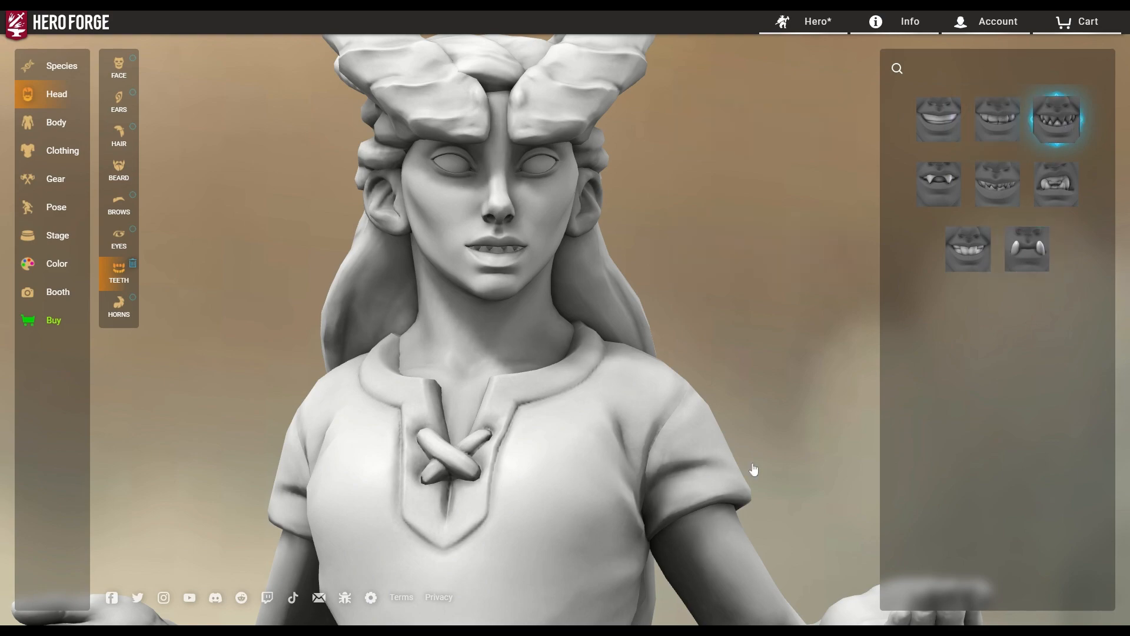
{"action": "left_click_drag", "start_coordinate": [767, 399], "coordinate": [870, 376]}
{"action": "left_click_drag", "start_coordinate": [394, 382], "coordinate": [561, 387]}
{"action": "left_click_drag", "start_coordinate": [507, 301], "coordinate": [79, 323]}
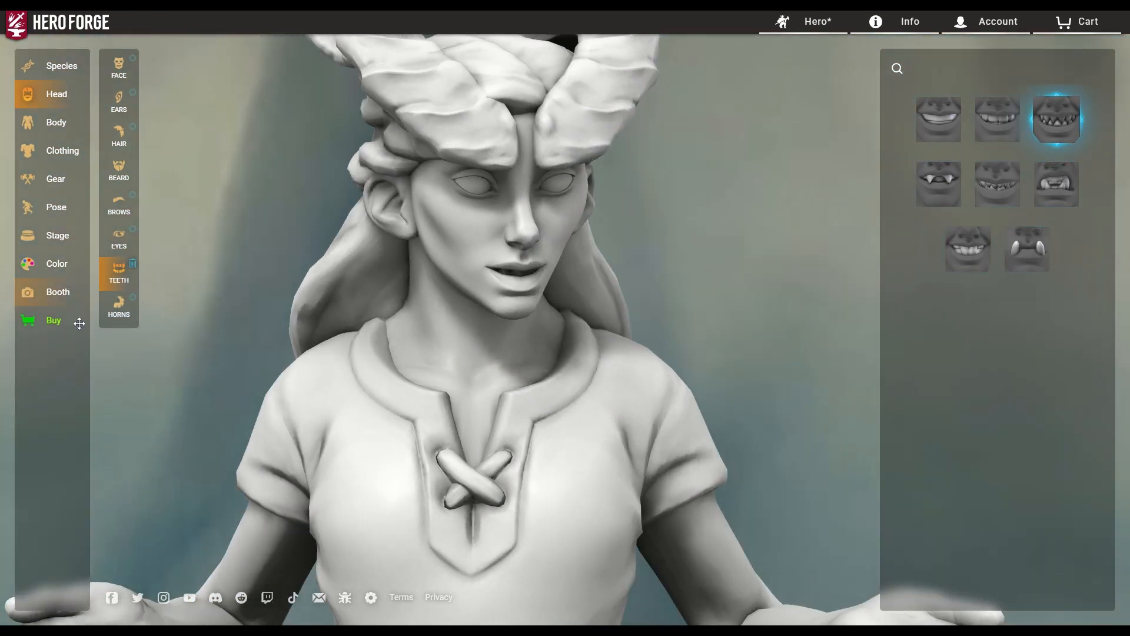
{"action": "left_click", "coordinate": [118, 306]}
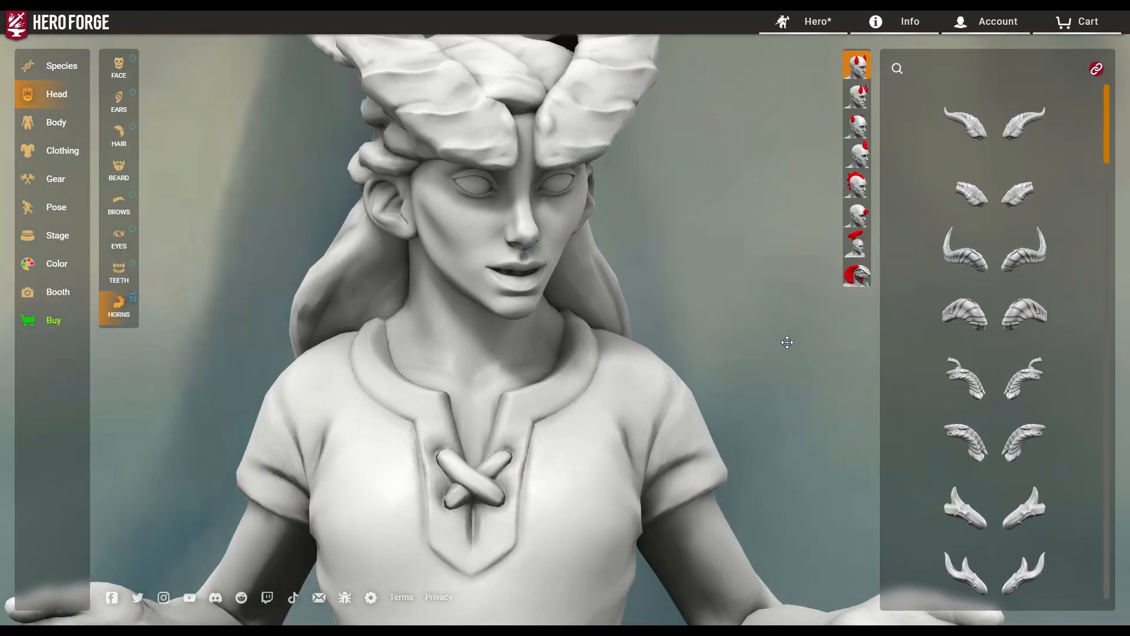
Apply the first pair of swept-back horns, then move on to the Body torso choices.
{"action": "left_click", "coordinate": [863, 106]}
{"action": "left_click", "coordinate": [963, 121]}
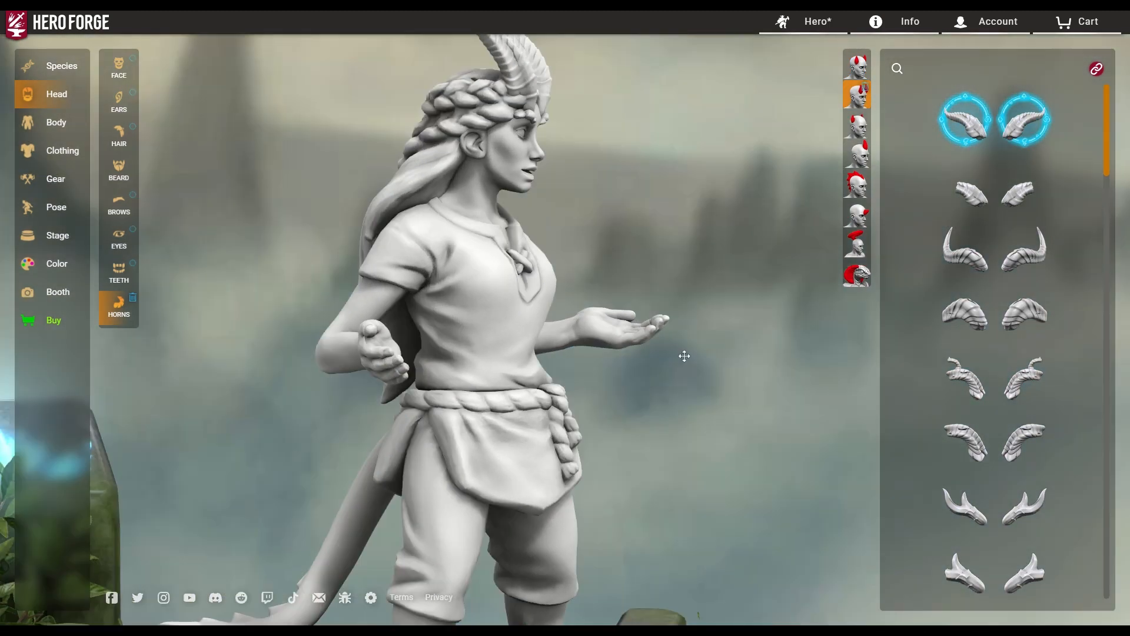
{"action": "left_click_drag", "start_coordinate": [685, 356], "coordinate": [511, 329]}
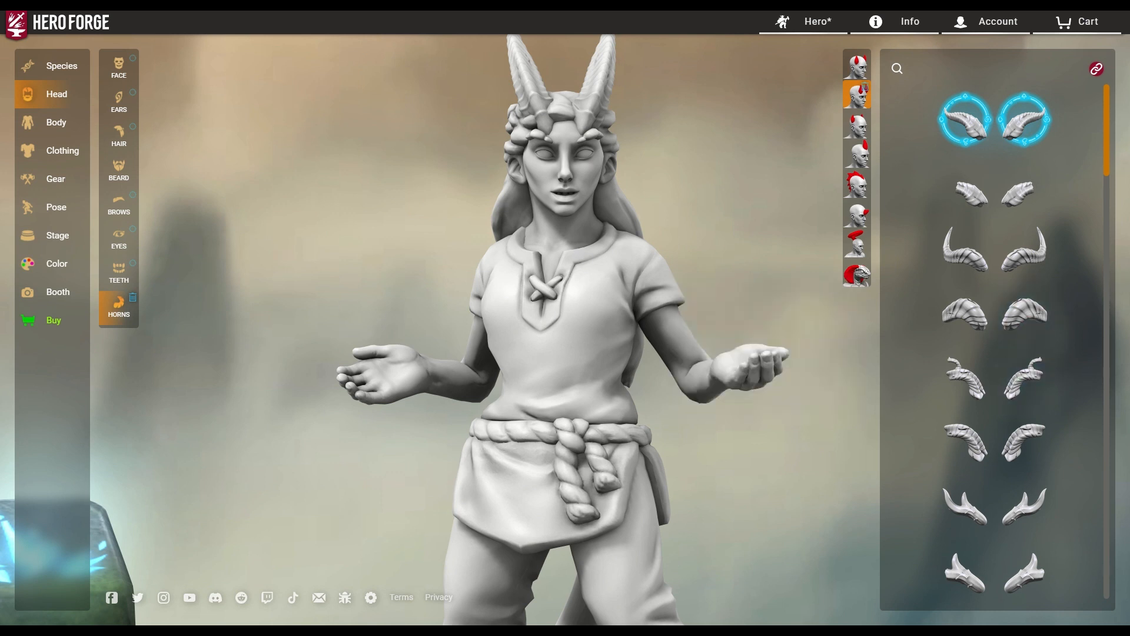
{"action": "left_click", "coordinate": [51, 126]}
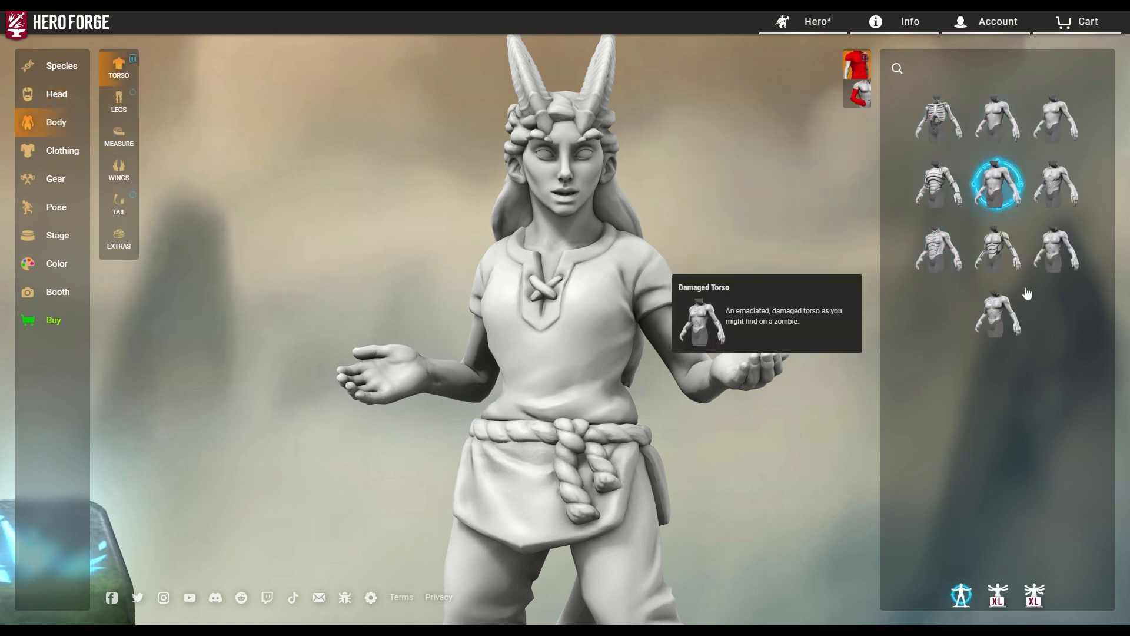
Preview mechanical, Lizardlike, skeletal, frog-like and Animal-like torsos, ending on the Robotic Torso.
{"action": "left_click", "coordinate": [1002, 244]}
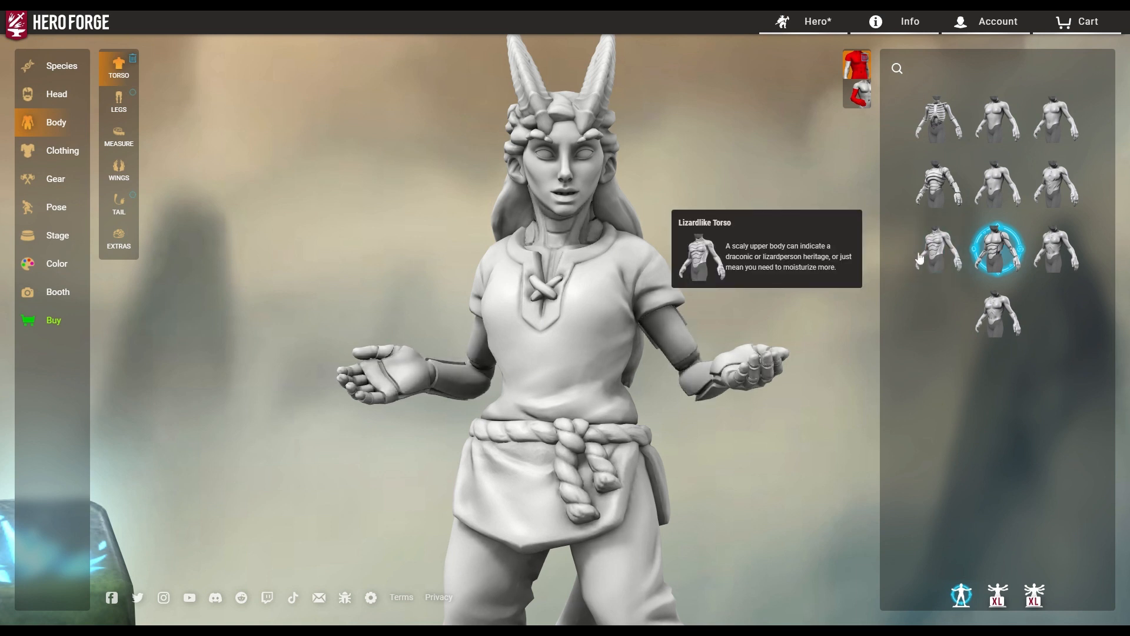
{"action": "left_click", "coordinate": [940, 253]}
{"action": "left_click", "coordinate": [939, 186]}
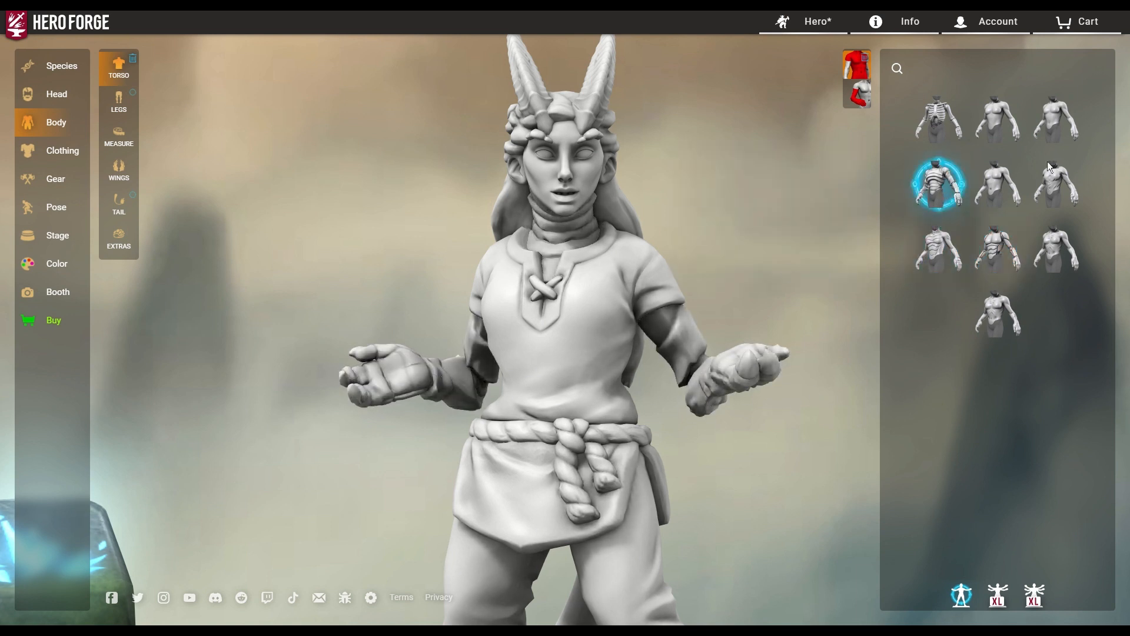
{"action": "left_click", "coordinate": [938, 120]}
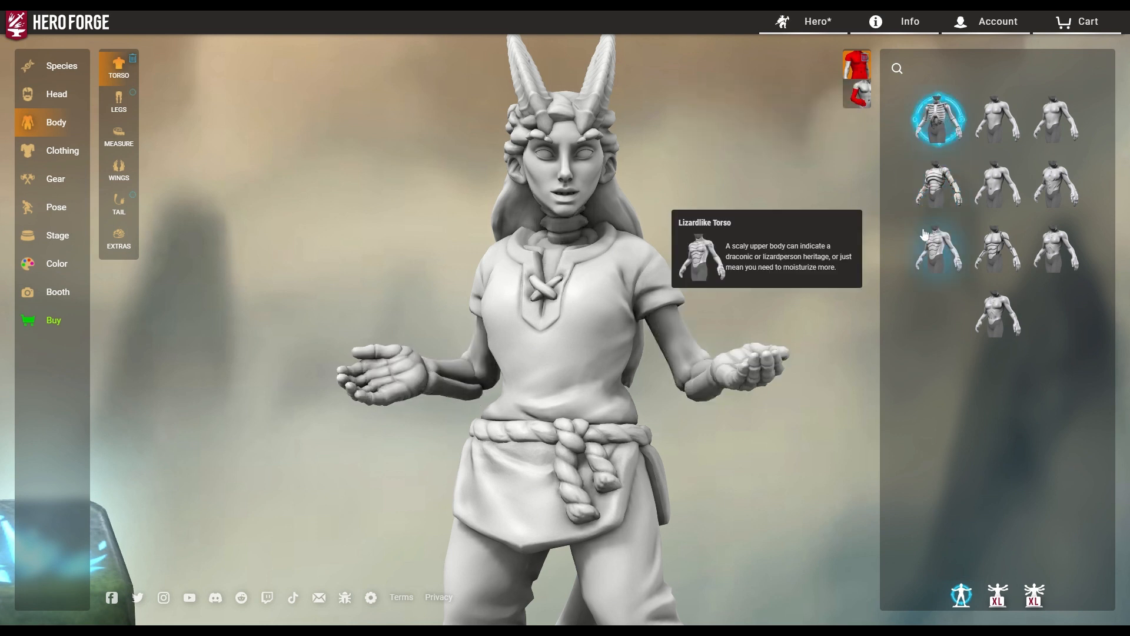
{"action": "left_click", "coordinate": [991, 122]}
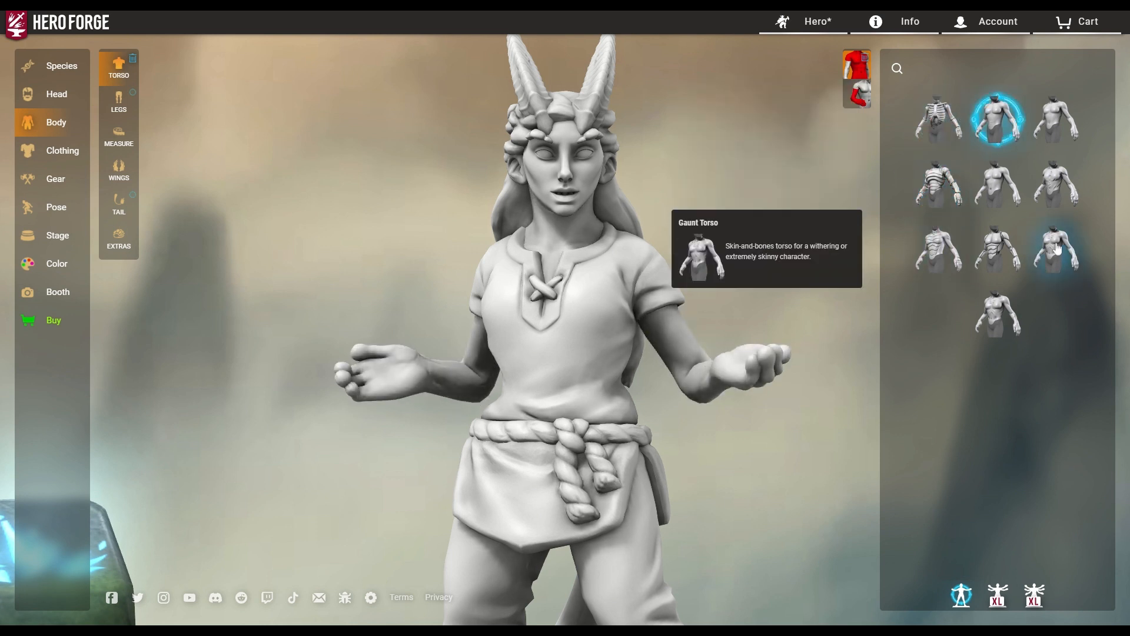
{"action": "left_click", "coordinate": [1052, 127]}
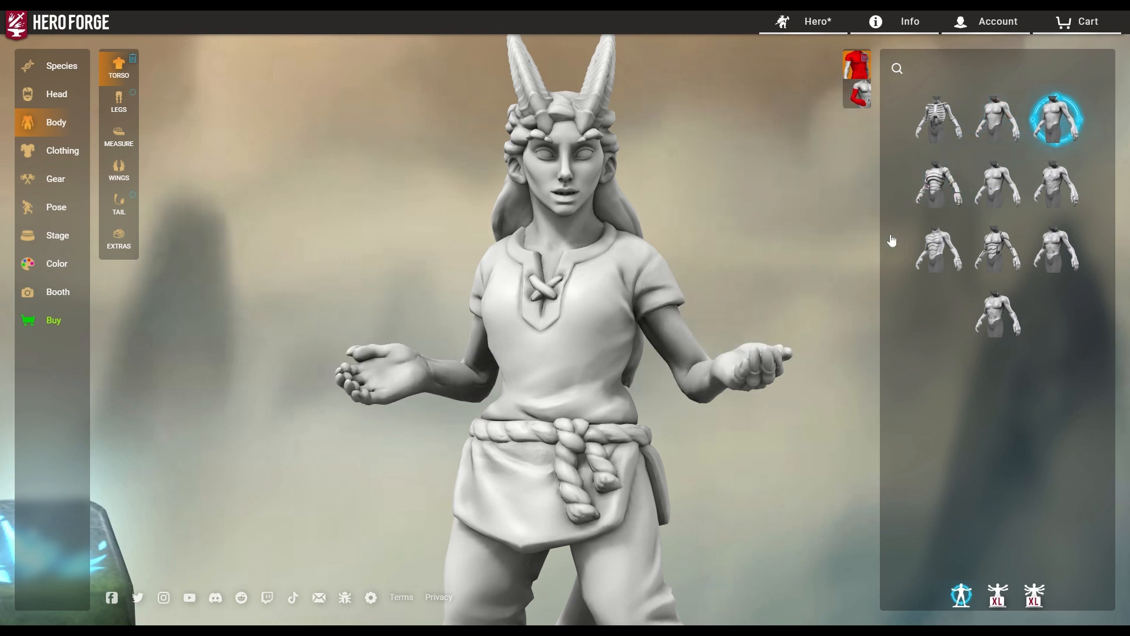
{"action": "left_click", "coordinate": [992, 253]}
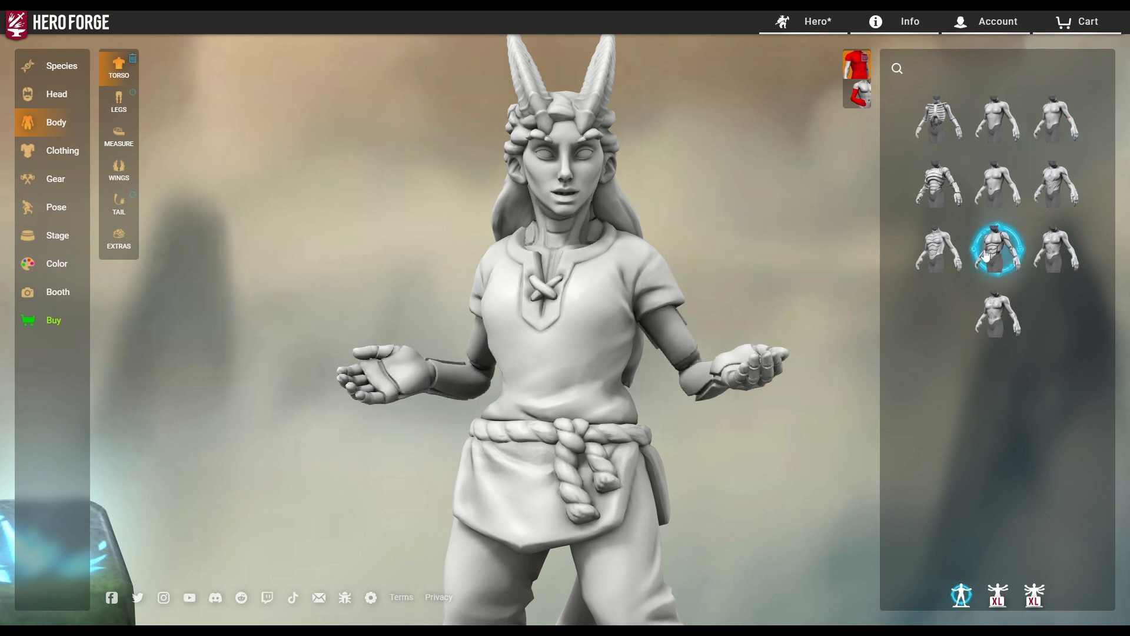
{"action": "left_click", "coordinate": [857, 94]}
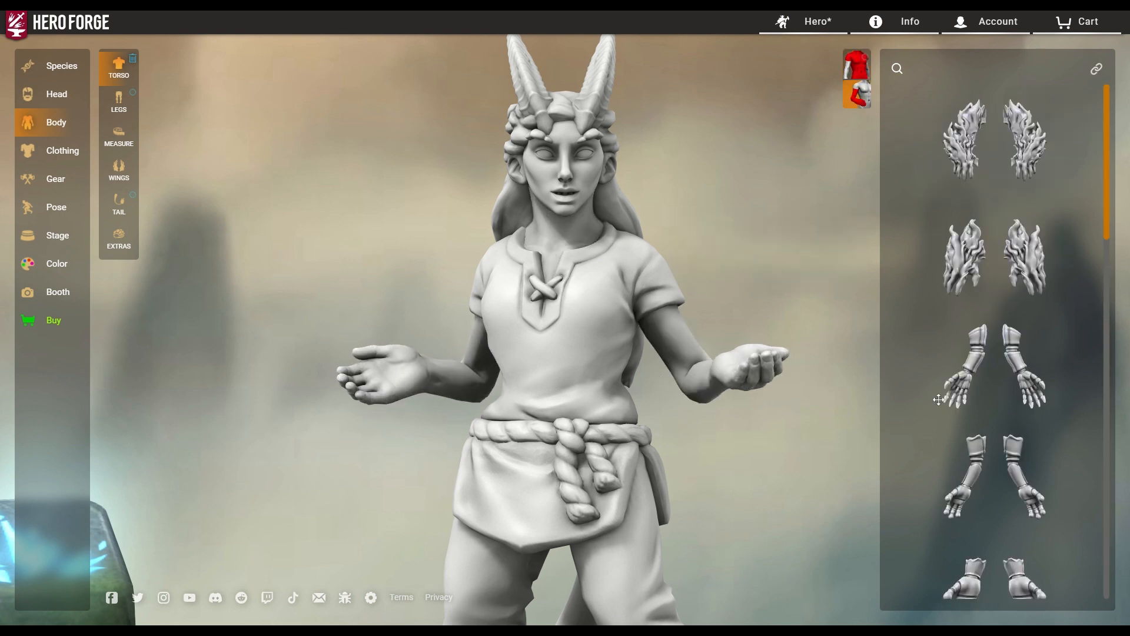
Try the Skeletal Hand and the Transhumoral Robotic Prosthetic arm.
{"action": "scroll", "coordinate": [995, 371], "scroll_direction": "down", "scroll_amount": 8}
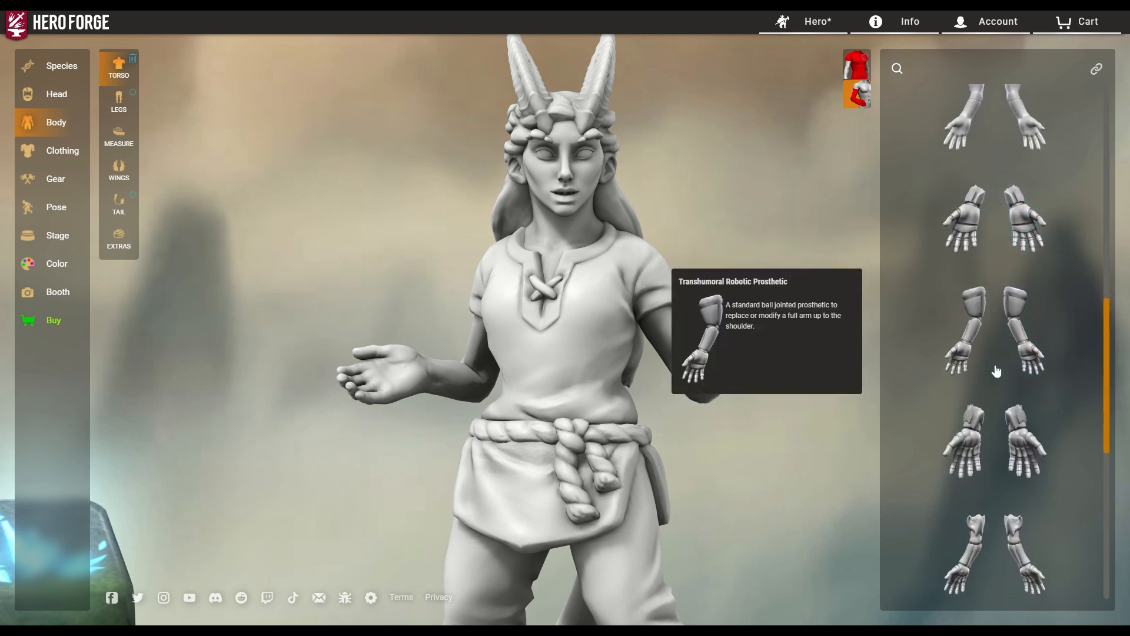
{"action": "scroll", "coordinate": [996, 371], "scroll_direction": "down", "scroll_amount": 3}
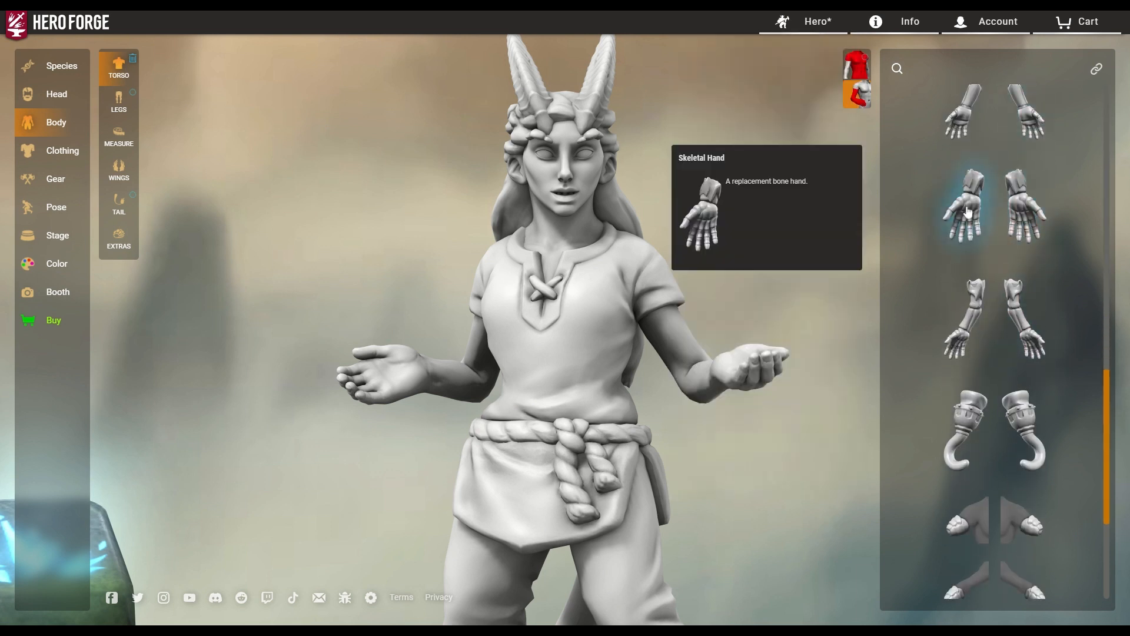
{"action": "left_click", "coordinate": [973, 237]}
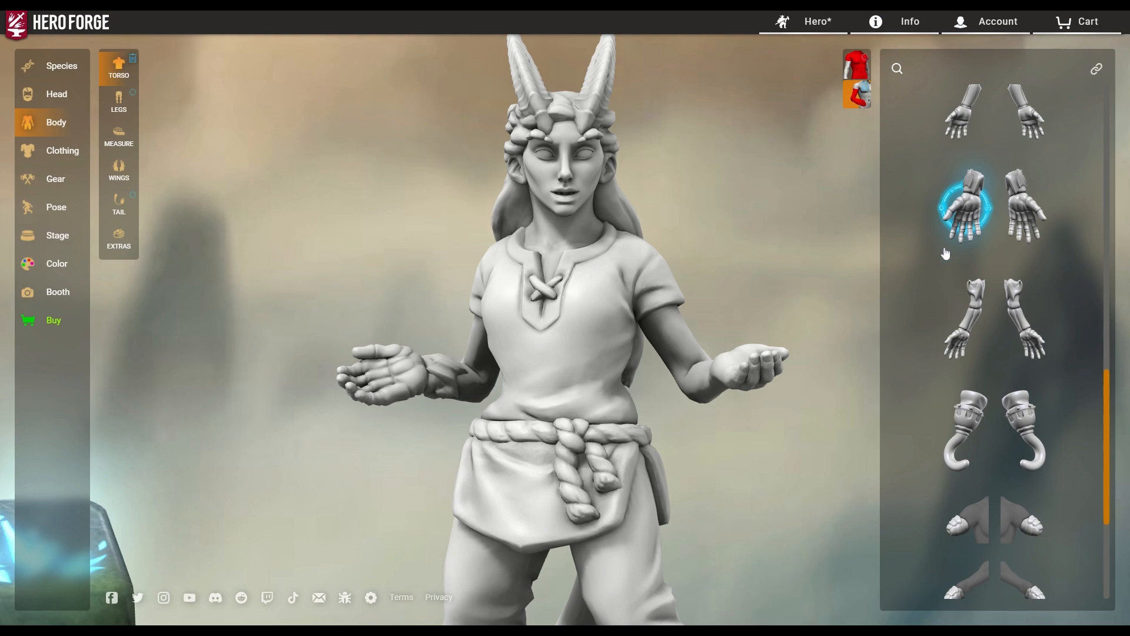
{"action": "left_click_drag", "start_coordinate": [484, 461], "coordinate": [677, 447]}
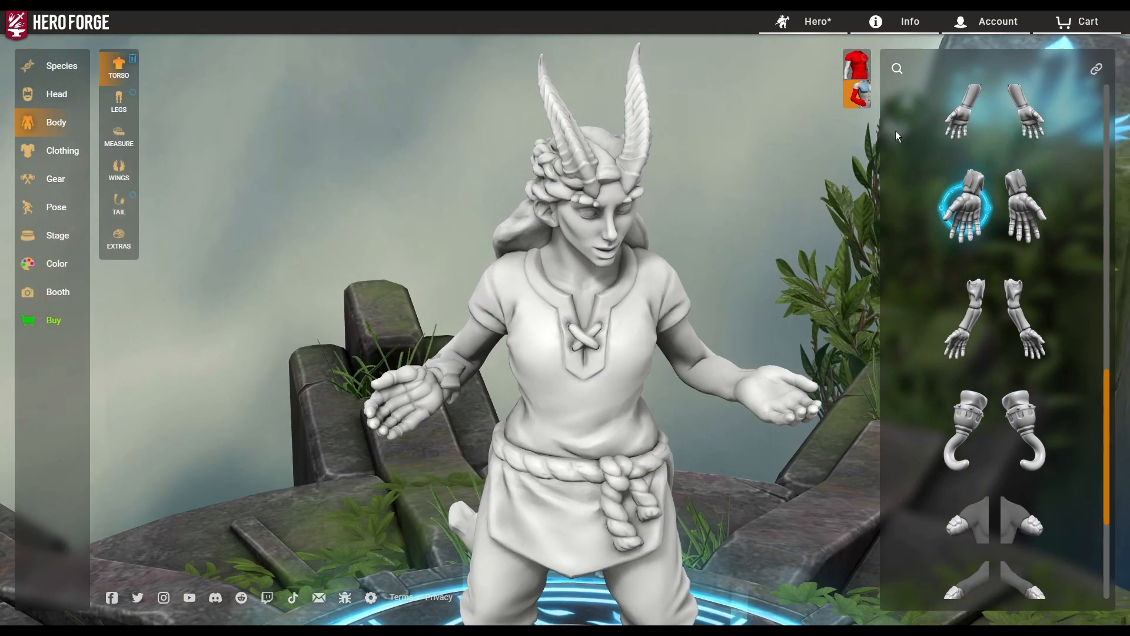
{"action": "left_click", "coordinate": [974, 121]}
{"action": "left_click_drag", "start_coordinate": [527, 471], "coordinate": [699, 451]}
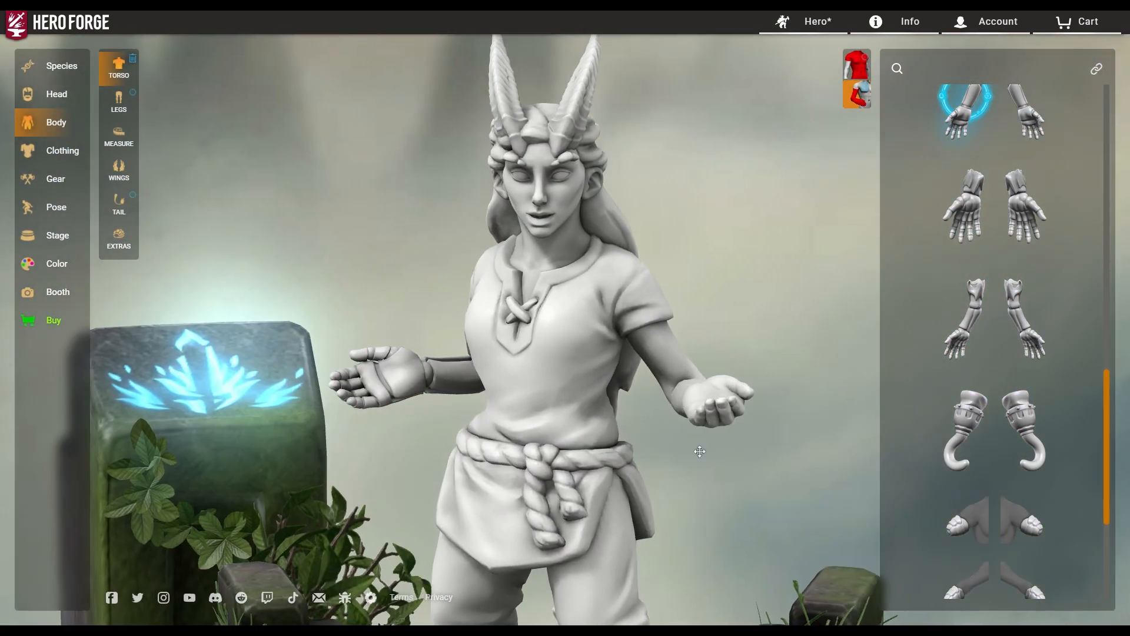
Try the Hook Attachment and the Upper Arm Medical Wrap.
{"action": "left_click", "coordinate": [965, 429]}
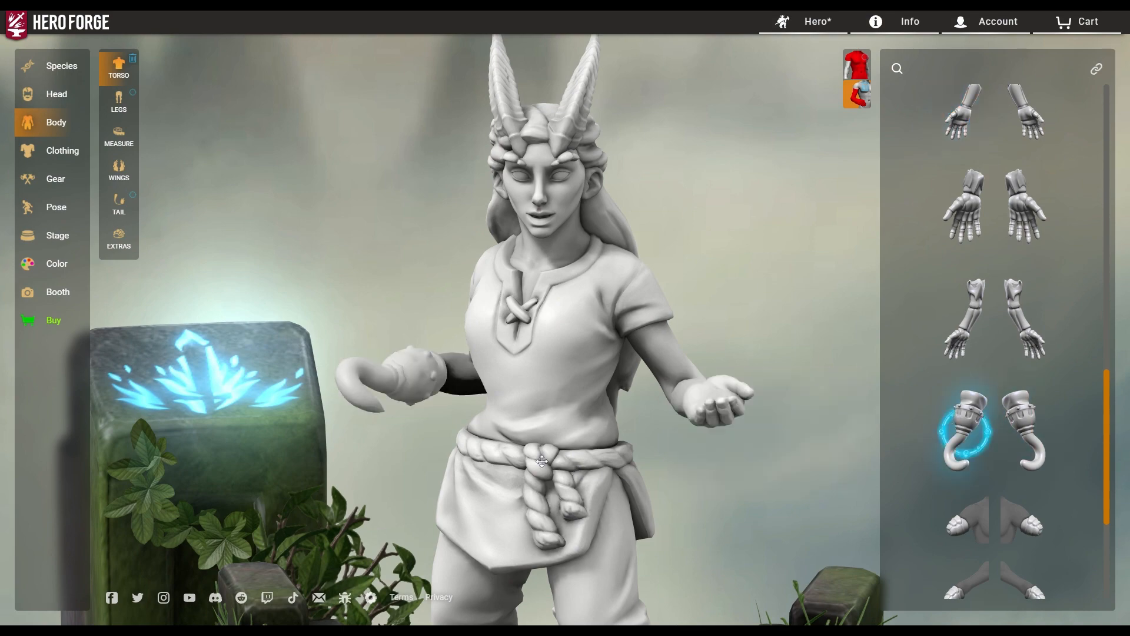
{"action": "left_click_drag", "start_coordinate": [542, 461], "coordinate": [839, 447]}
{"action": "scroll", "coordinate": [965, 423], "scroll_direction": "down", "scroll_amount": 4}
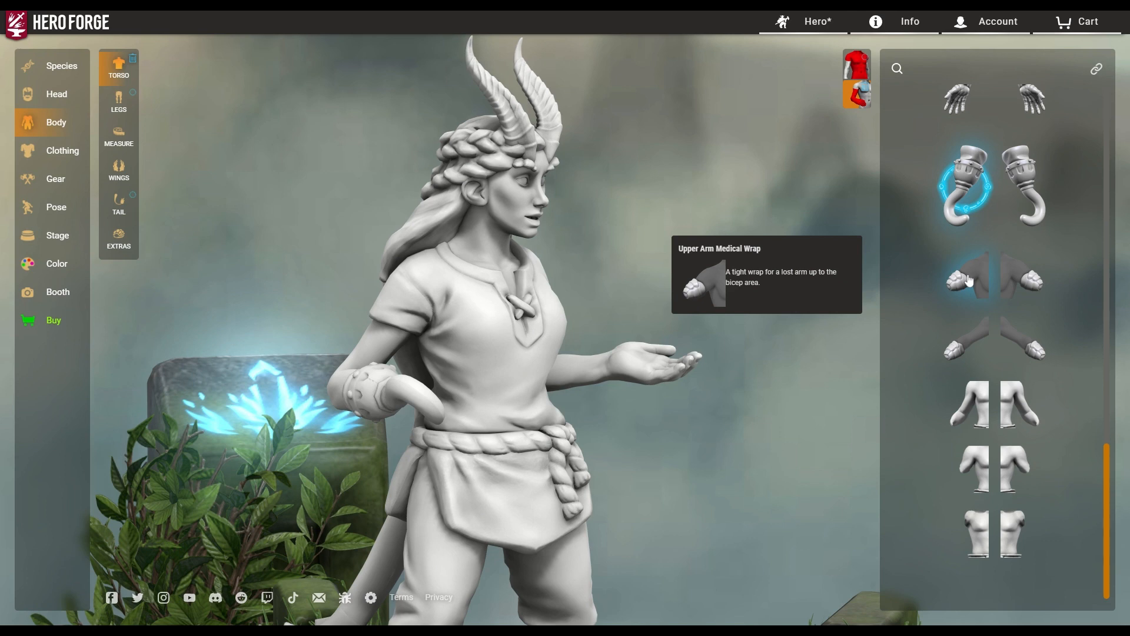
{"action": "left_click", "coordinate": [965, 282]}
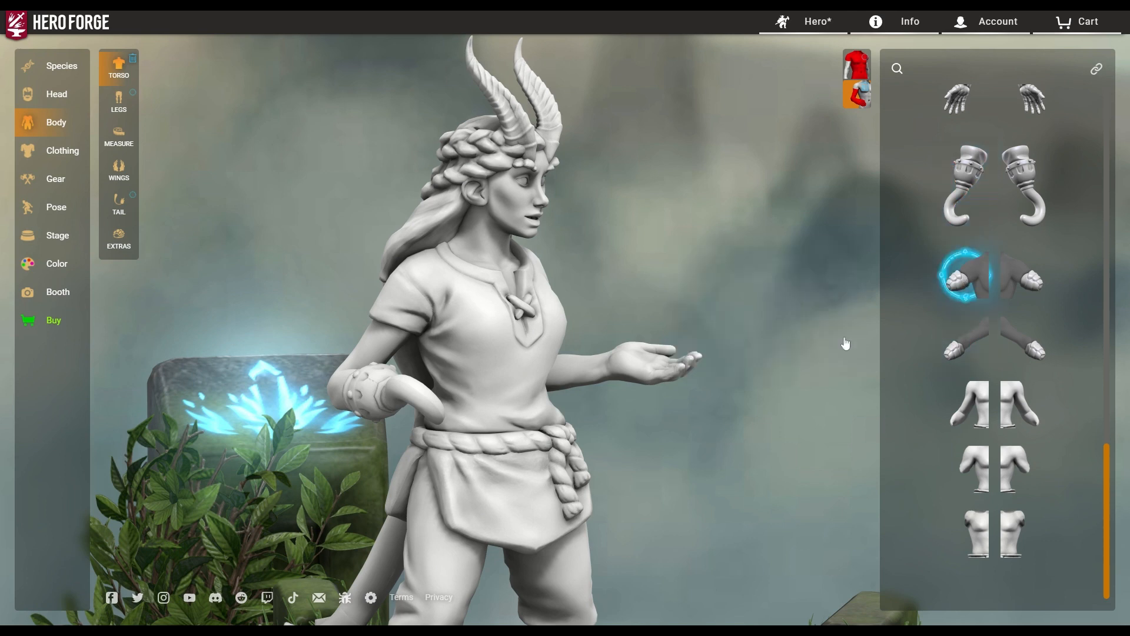
{"action": "left_click_drag", "start_coordinate": [609, 472], "coordinate": [449, 474]}
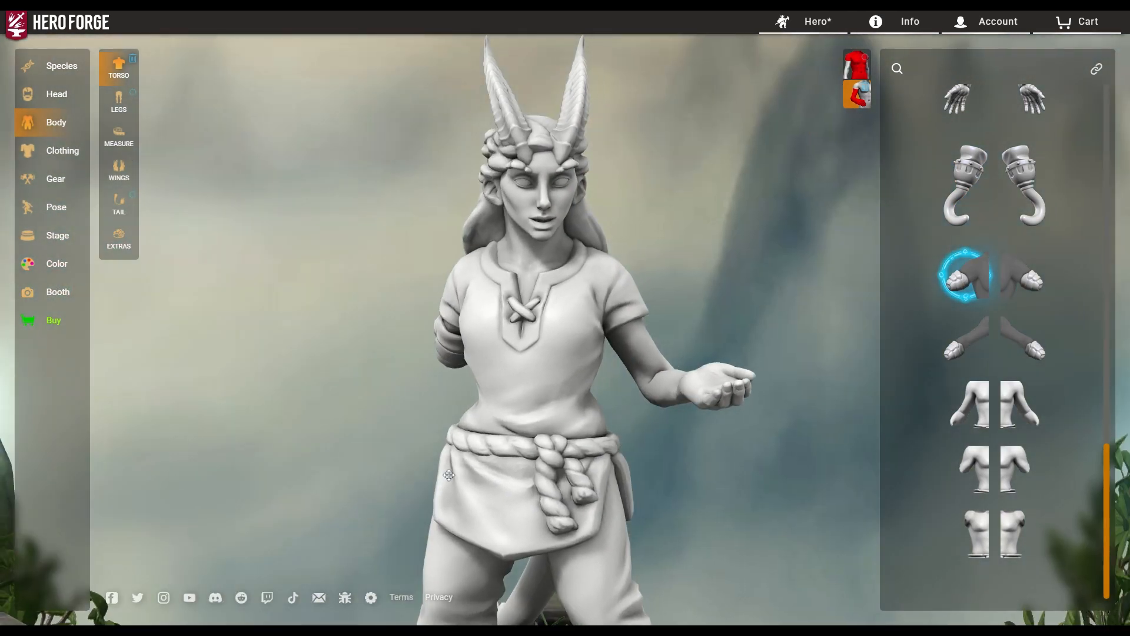
Preview the Transradial Amputation and the Shoulder Disarticulation.
{"action": "left_click", "coordinate": [969, 421]}
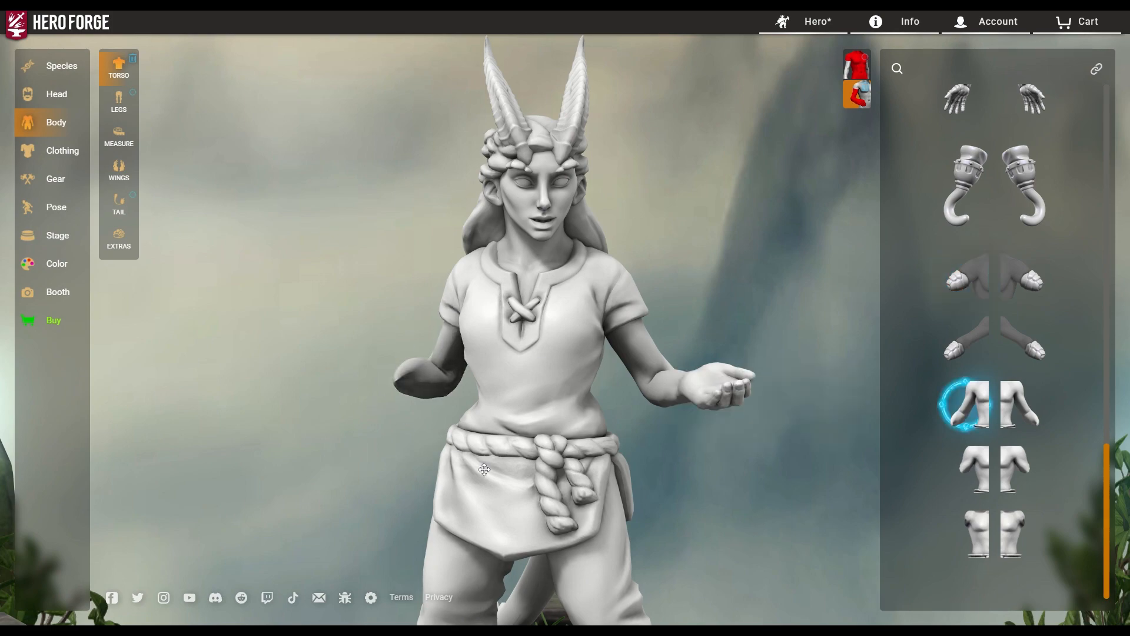
{"action": "left_click_drag", "start_coordinate": [484, 469], "coordinate": [604, 340]}
{"action": "left_click_drag", "start_coordinate": [612, 449], "coordinate": [795, 482]}
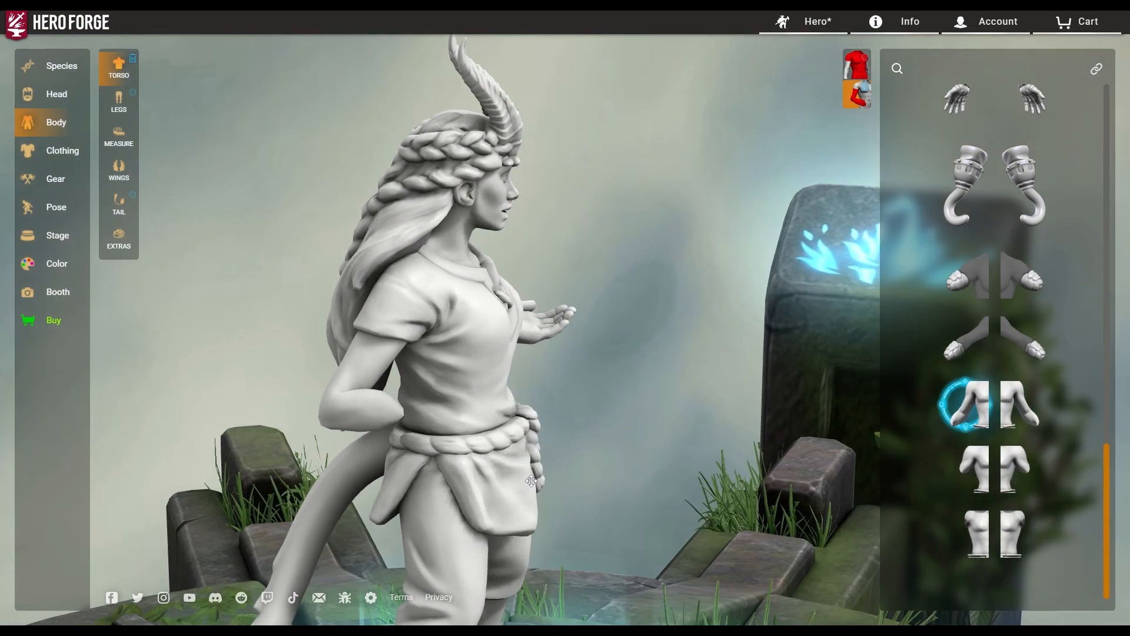
{"action": "left_click", "coordinate": [980, 549]}
{"action": "left_click_drag", "start_coordinate": [656, 525], "coordinate": [336, 488]}
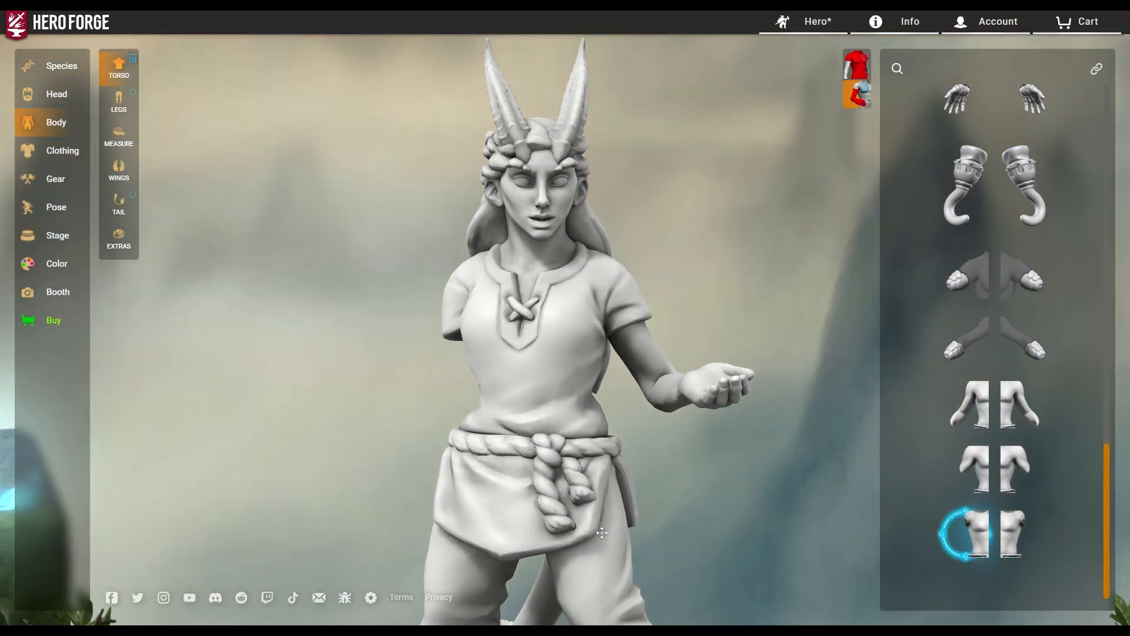
Try the Artificial Arm, then the flaming Blazing Arm.
{"action": "scroll", "coordinate": [948, 492], "scroll_direction": "up", "scroll_amount": 5}
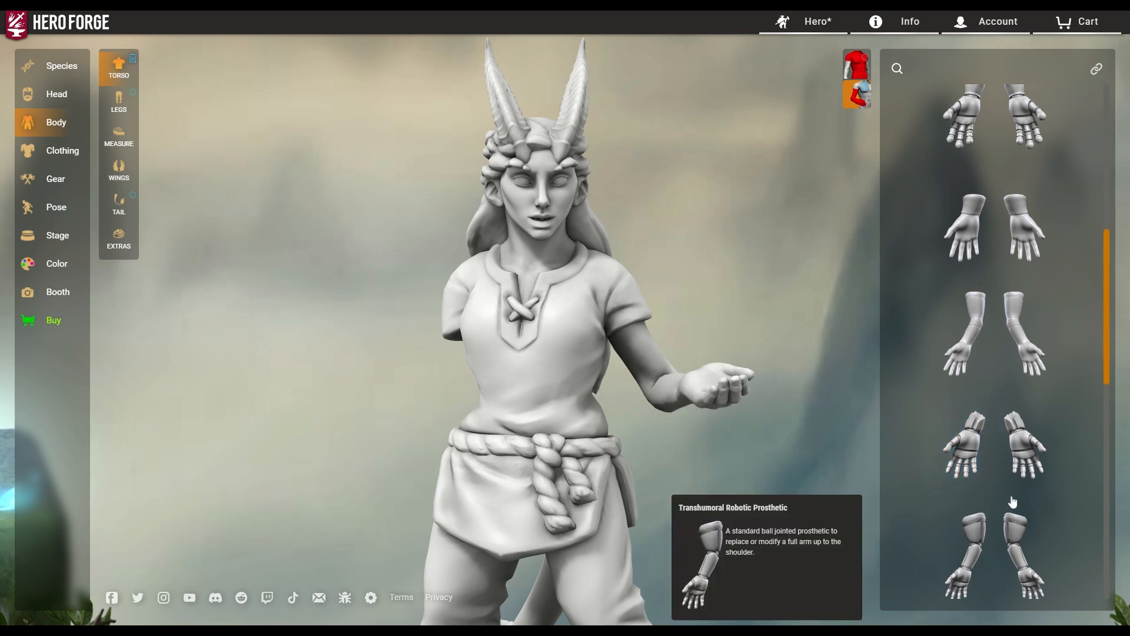
{"action": "left_click", "coordinate": [965, 324]}
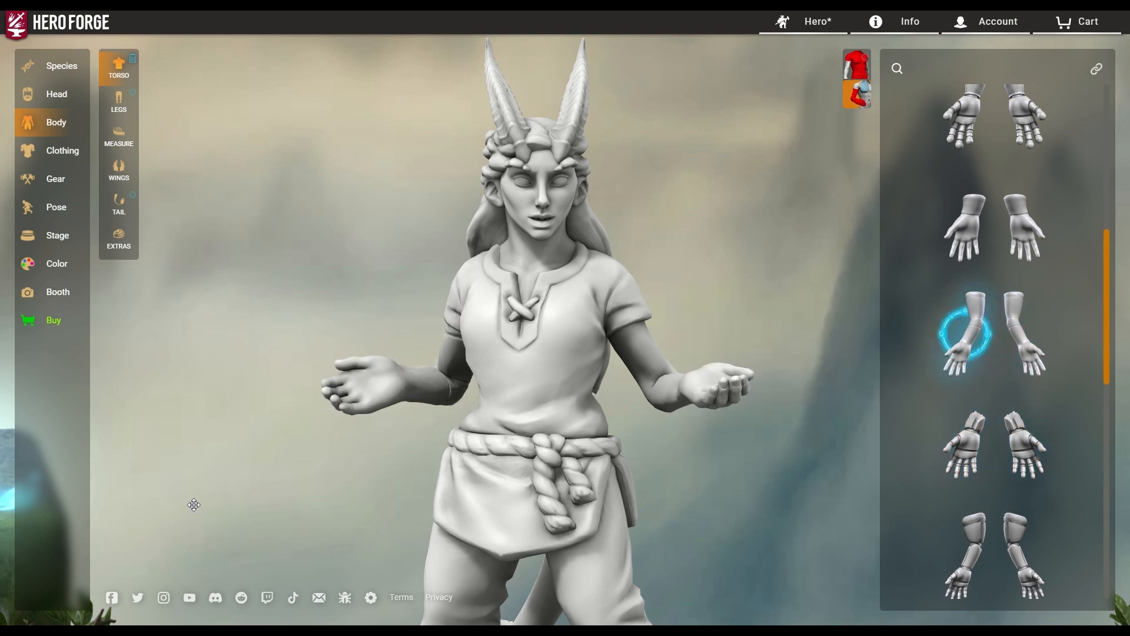
{"action": "left_click_drag", "start_coordinate": [412, 392], "coordinate": [876, 377]}
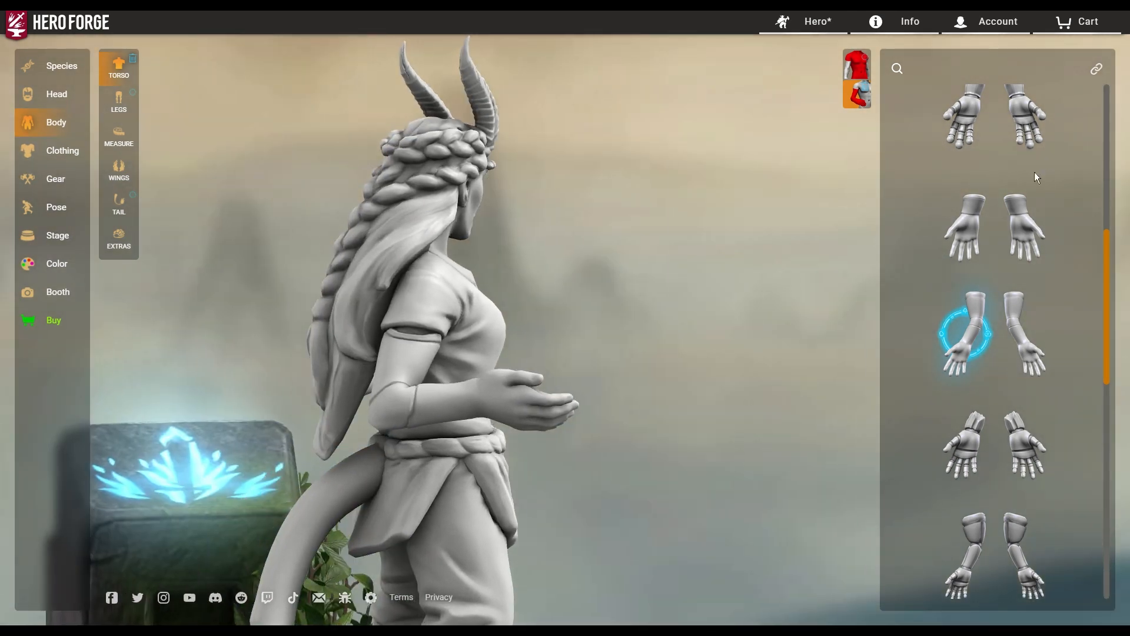
{"action": "scroll", "coordinate": [964, 259], "scroll_direction": "up", "scroll_amount": 5}
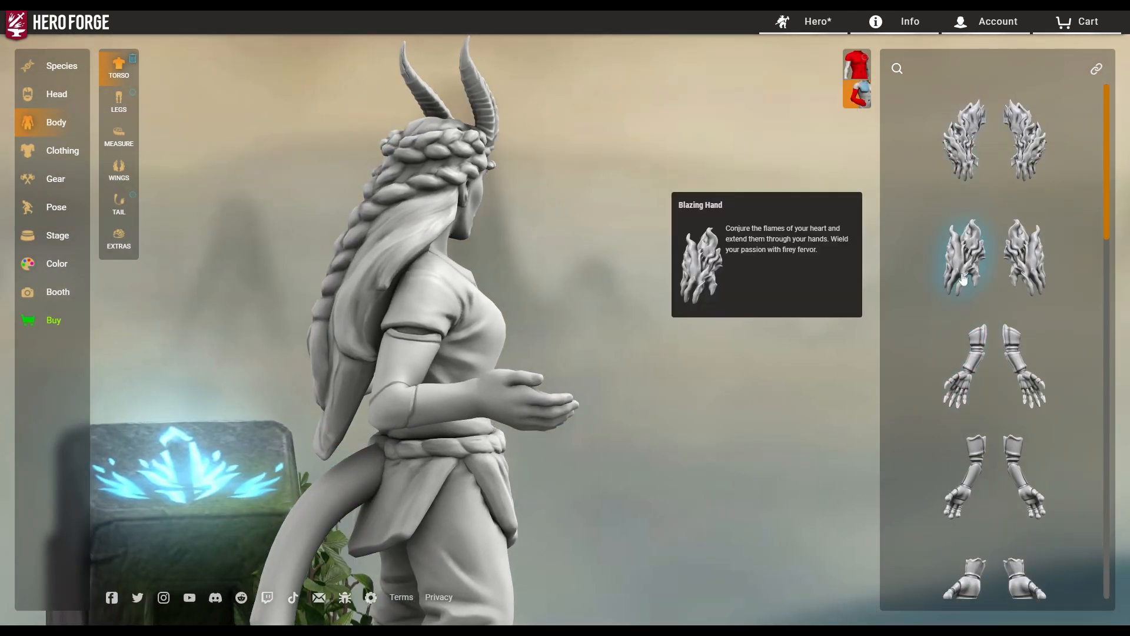
{"action": "left_click", "coordinate": [962, 150]}
{"action": "left_click_drag", "start_coordinate": [577, 493], "coordinate": [563, 426]}
Try the second flaming arm option and finish with ordinary human arms.
{"action": "scroll", "coordinate": [564, 426], "scroll_direction": "down", "scroll_amount": 5}
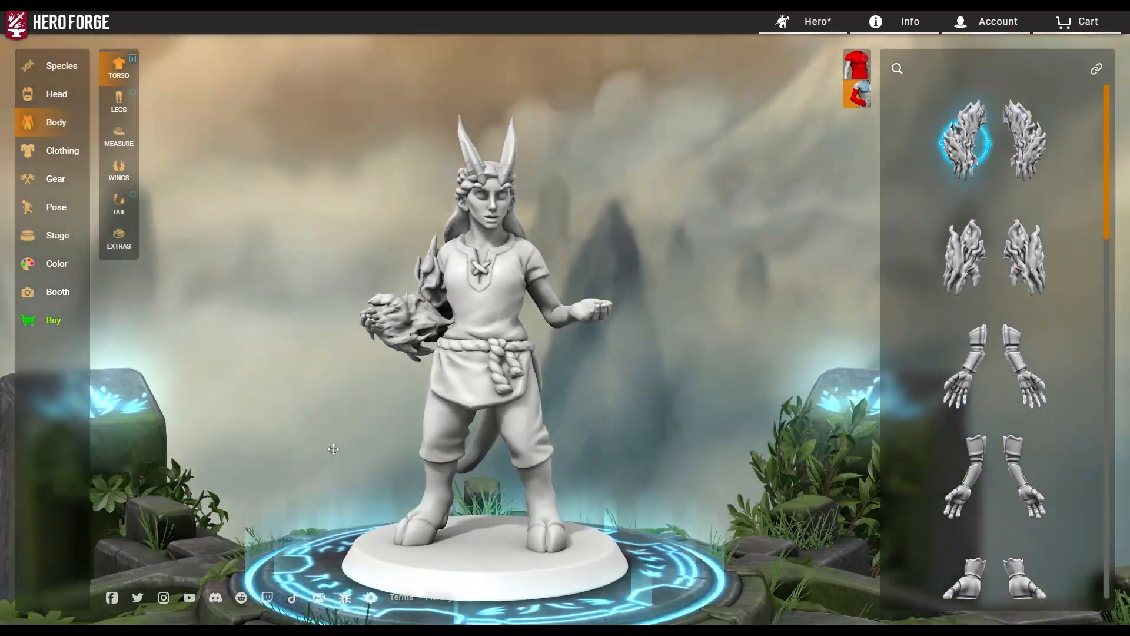
{"action": "left_click_drag", "start_coordinate": [334, 449], "coordinate": [636, 448]}
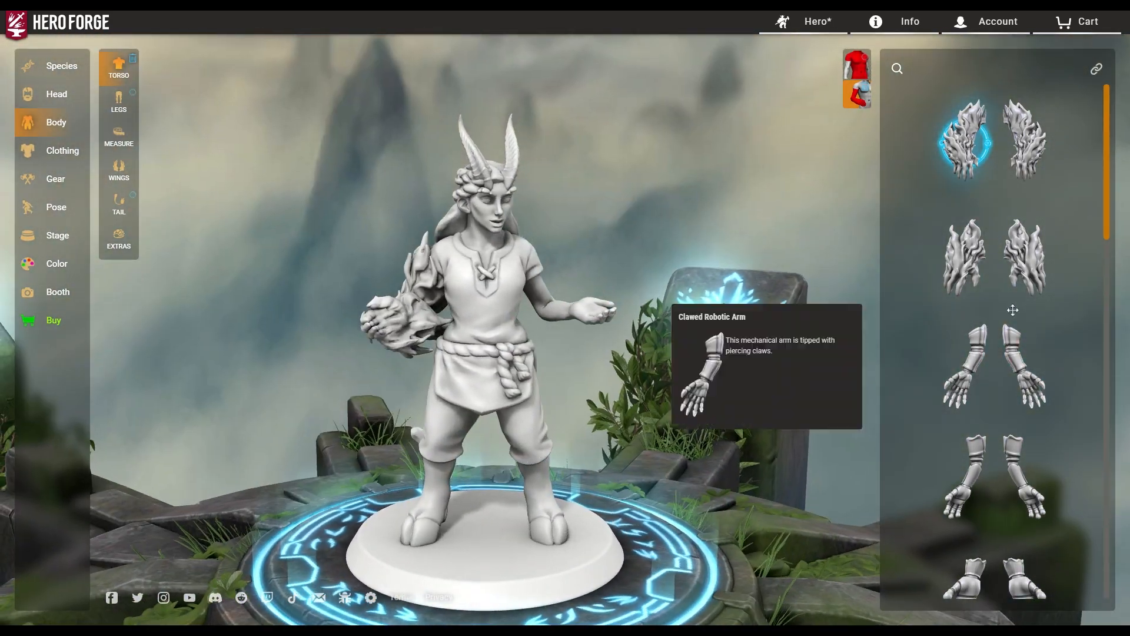
{"action": "left_click", "coordinate": [959, 265]}
{"action": "left_click_drag", "start_coordinate": [417, 432], "coordinate": [471, 423]}
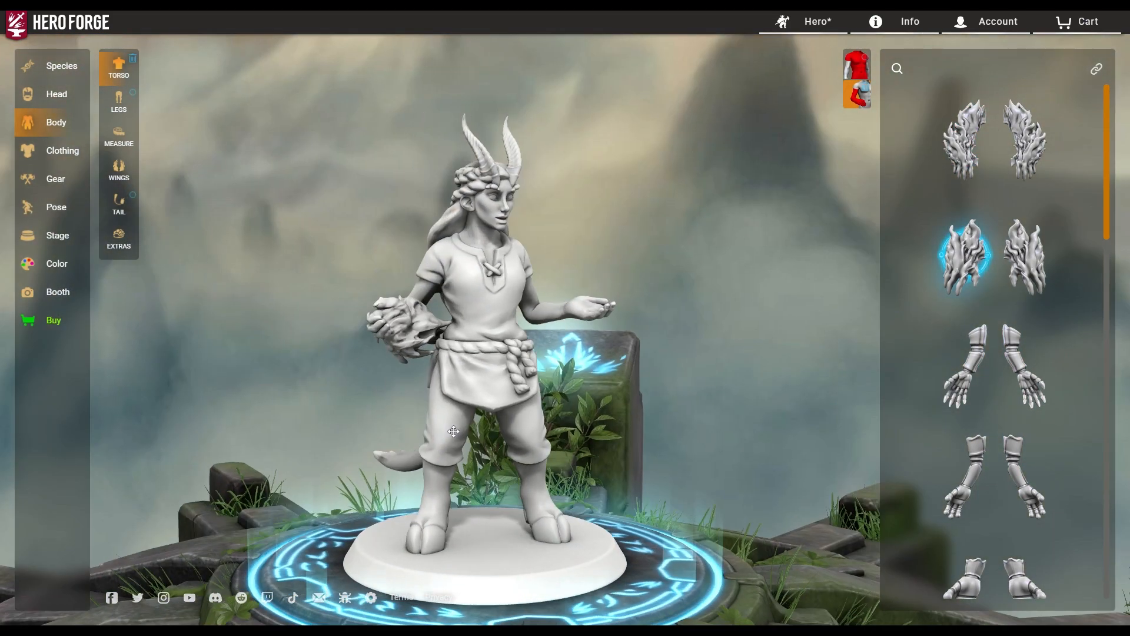
{"action": "left_click_drag", "start_coordinate": [401, 484], "coordinate": [124, 260]}
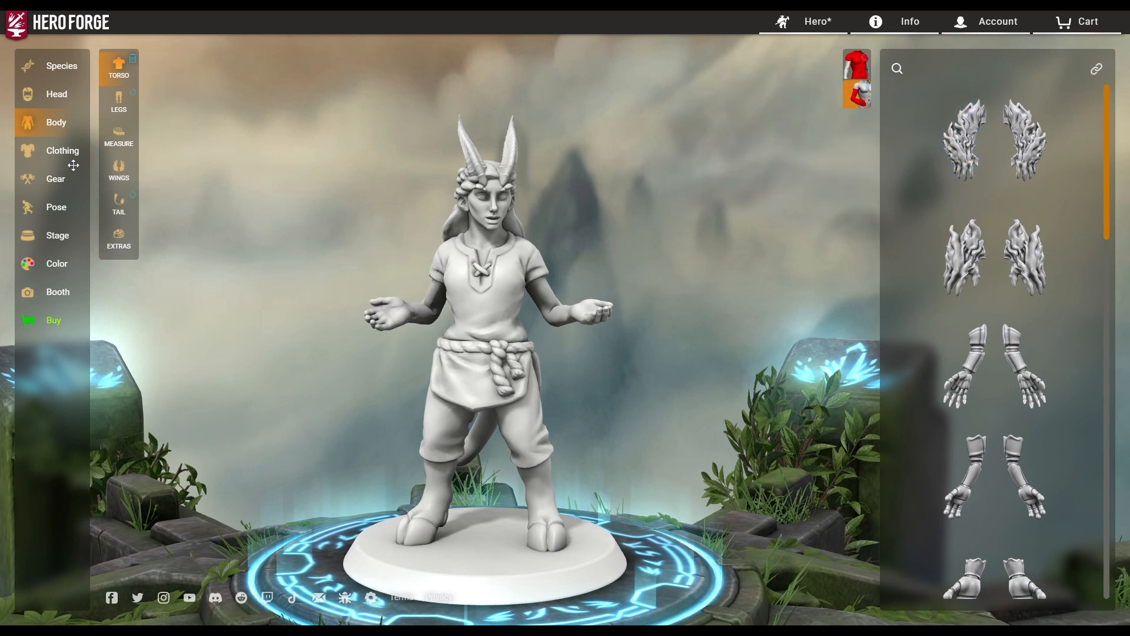
{"action": "left_click", "coordinate": [129, 105]}
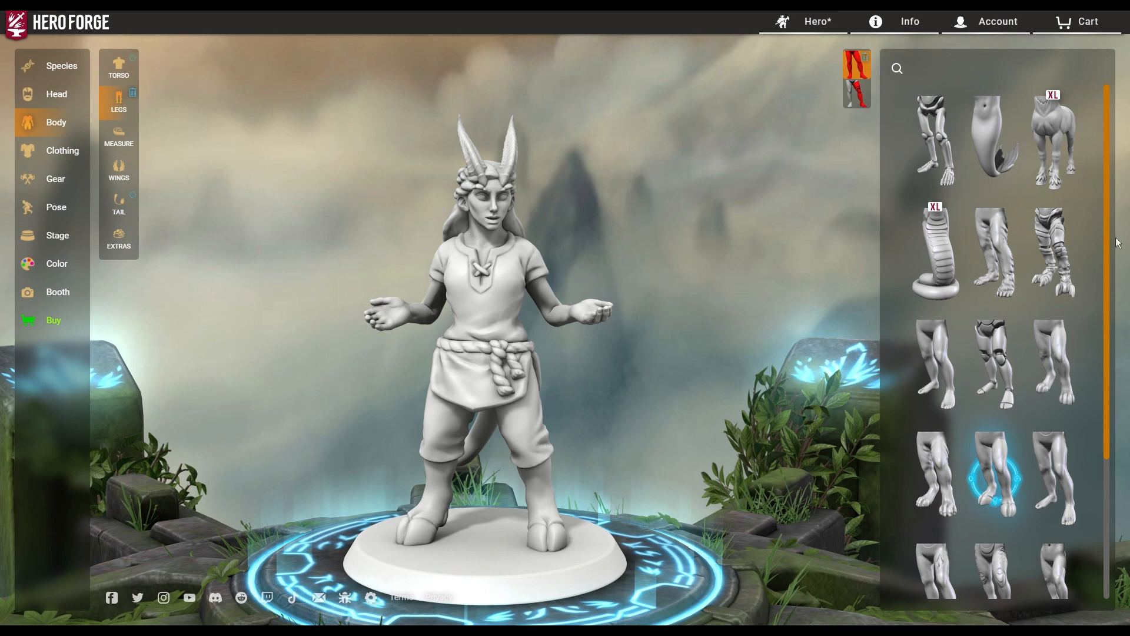
Try the serpent tail, centaur body, robotic legs and damaged legs on the figure.
{"action": "left_click", "coordinate": [936, 253]}
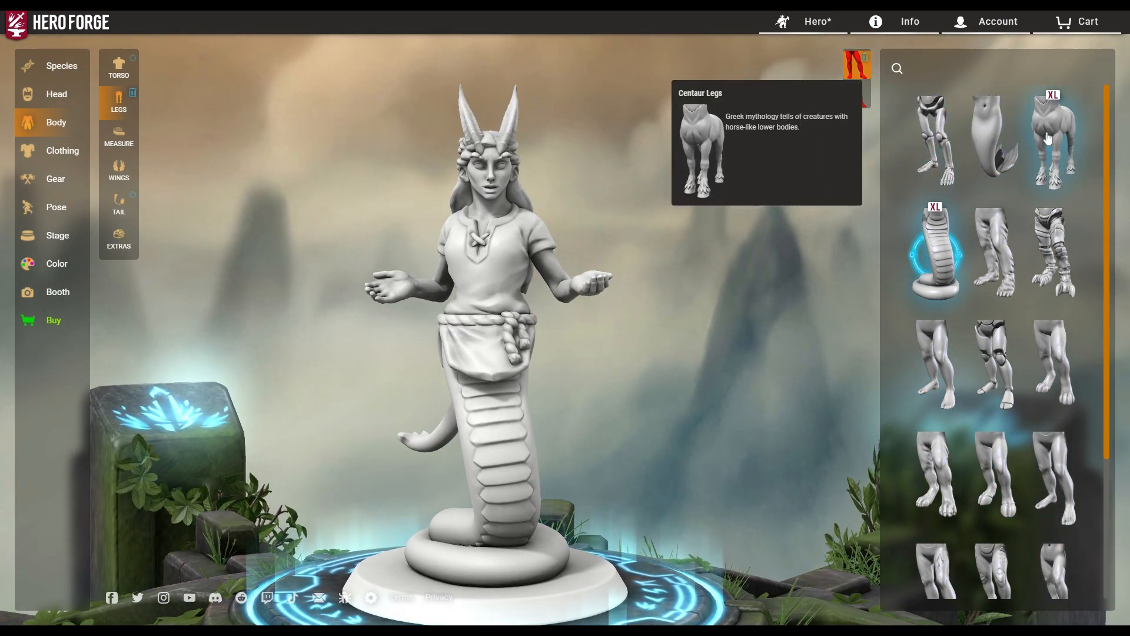
{"action": "left_click", "coordinate": [1048, 138]}
{"action": "mouse_move", "coordinate": [715, 418]}
{"action": "left_mouse_down"}
{"action": "mouse_move", "coordinate": [563, 435]}
{"action": "mouse_move", "coordinate": [693, 421]}
{"action": "left_mouse_up"}
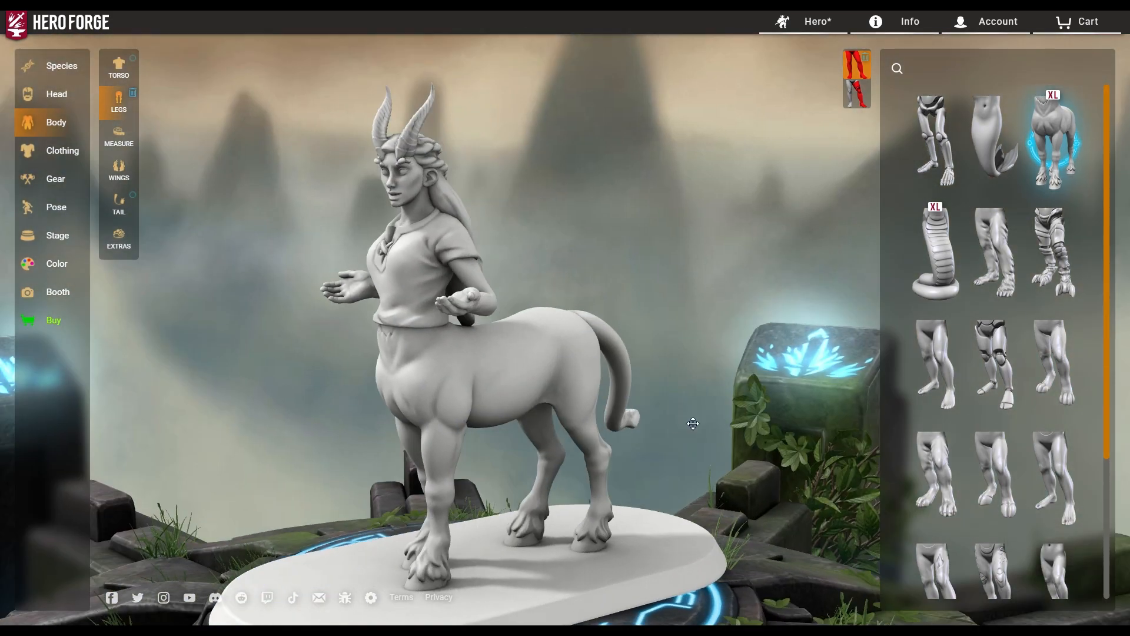
{"action": "left_click", "coordinate": [1003, 374]}
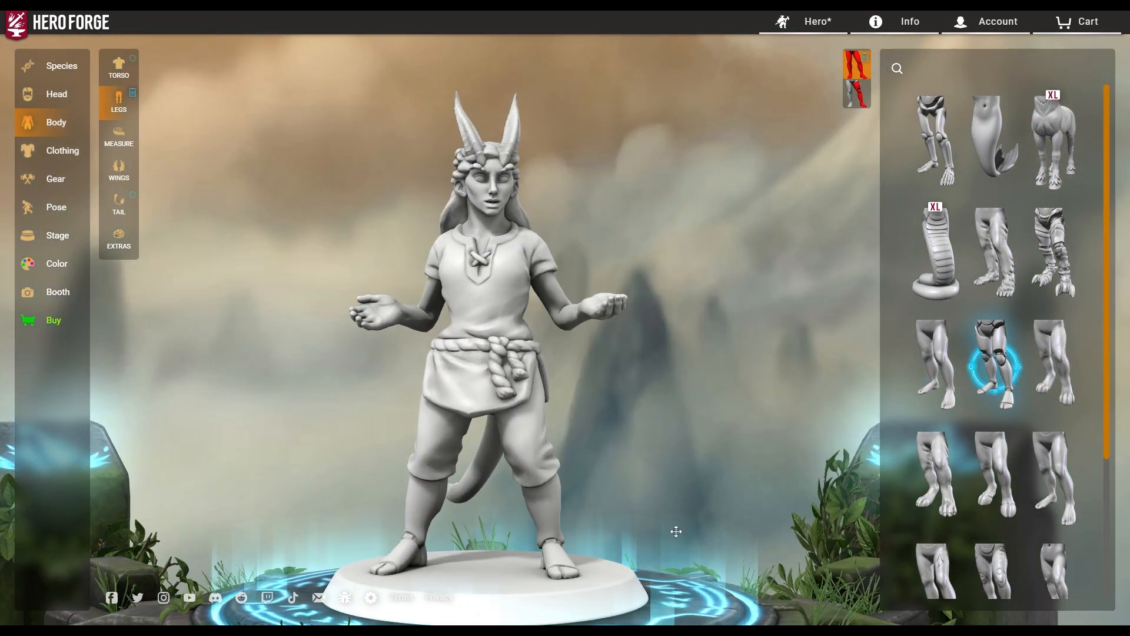
{"action": "left_click_drag", "start_coordinate": [676, 532], "coordinate": [852, 542]}
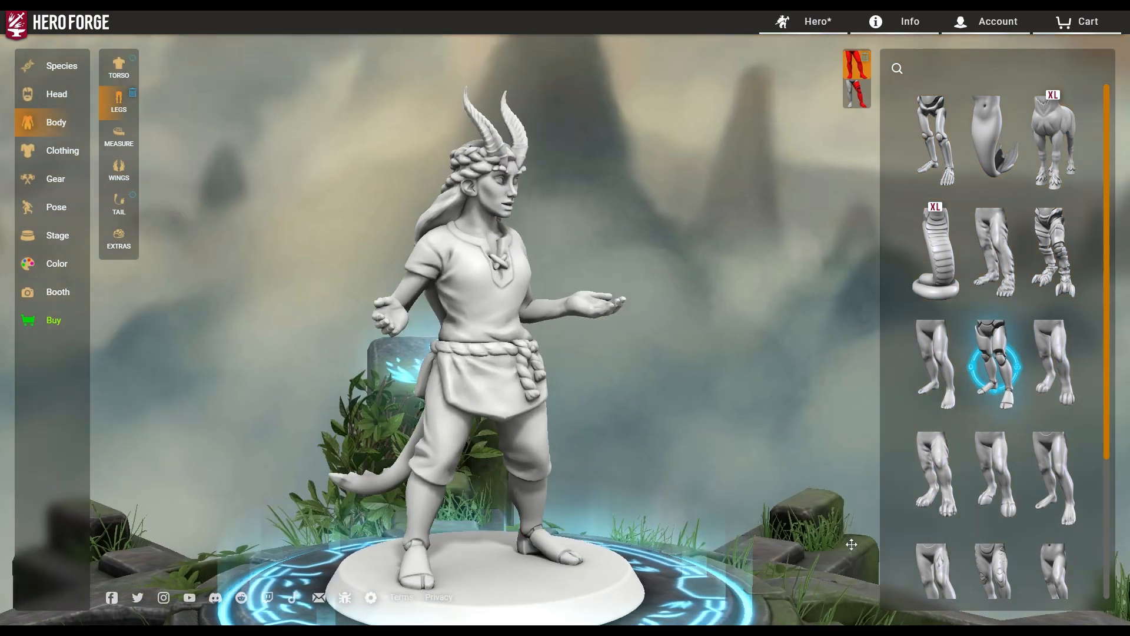
{"action": "left_click", "coordinate": [934, 578]}
{"action": "mouse_move", "coordinate": [583, 486]}
{"action": "left_mouse_down"}
{"action": "mouse_move", "coordinate": [437, 475]}
{"action": "mouse_move", "coordinate": [568, 477]}
{"action": "left_mouse_up"}
{"action": "scroll", "coordinate": [1029, 547], "scroll_direction": "down", "scroll_amount": 3}
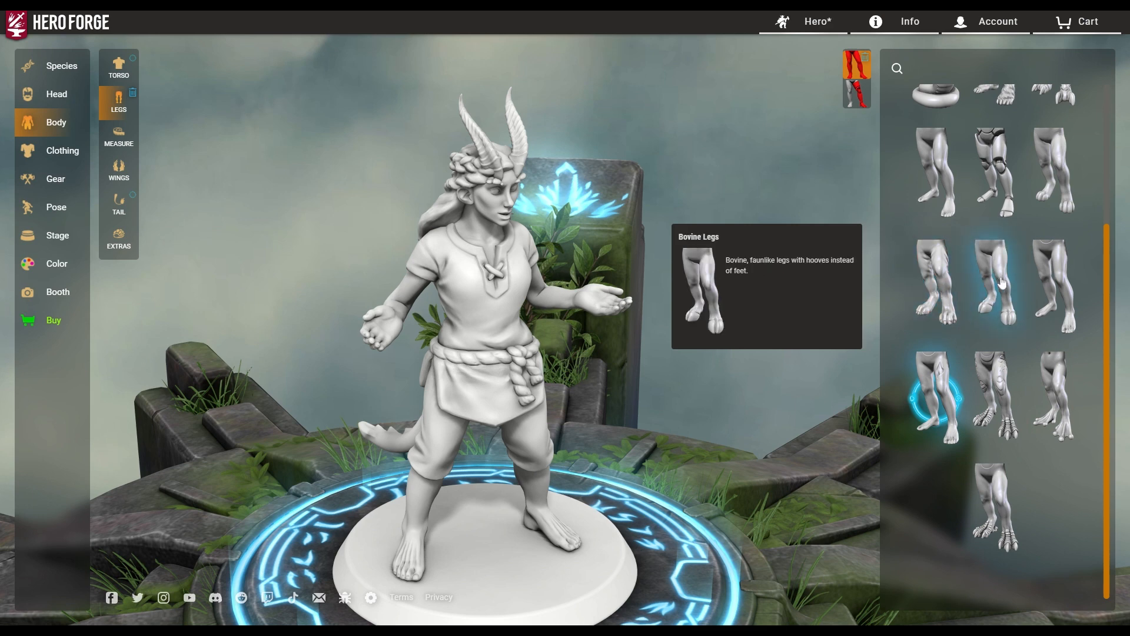
{"action": "scroll", "coordinate": [1010, 298], "scroll_direction": "up", "scroll_amount": 3}
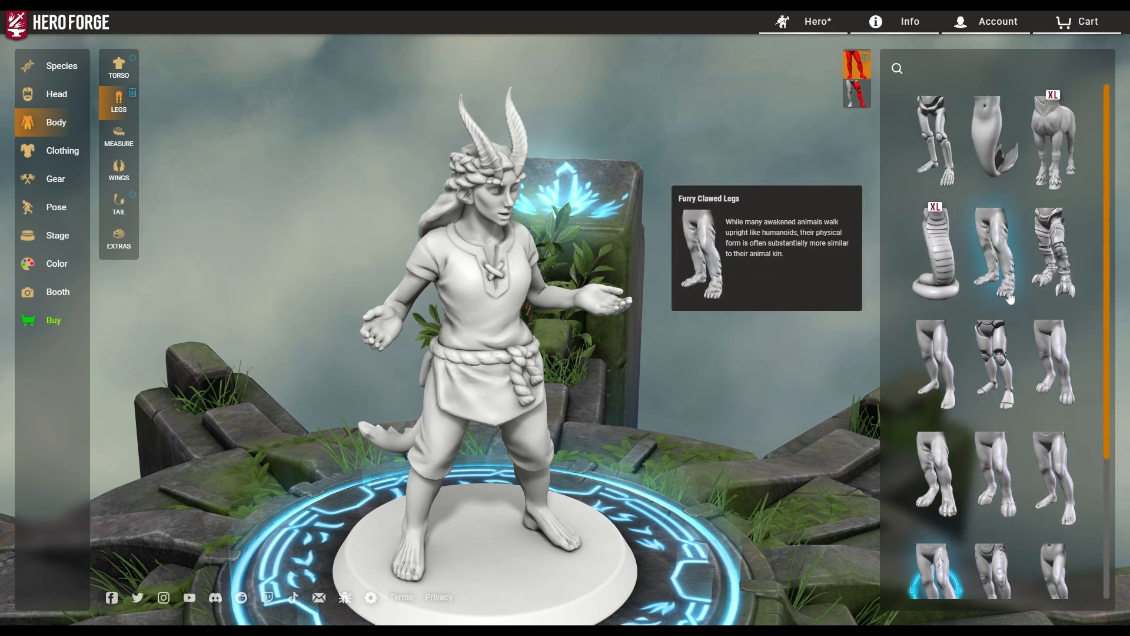
{"action": "scroll", "coordinate": [1009, 304], "scroll_direction": "down", "scroll_amount": 2}
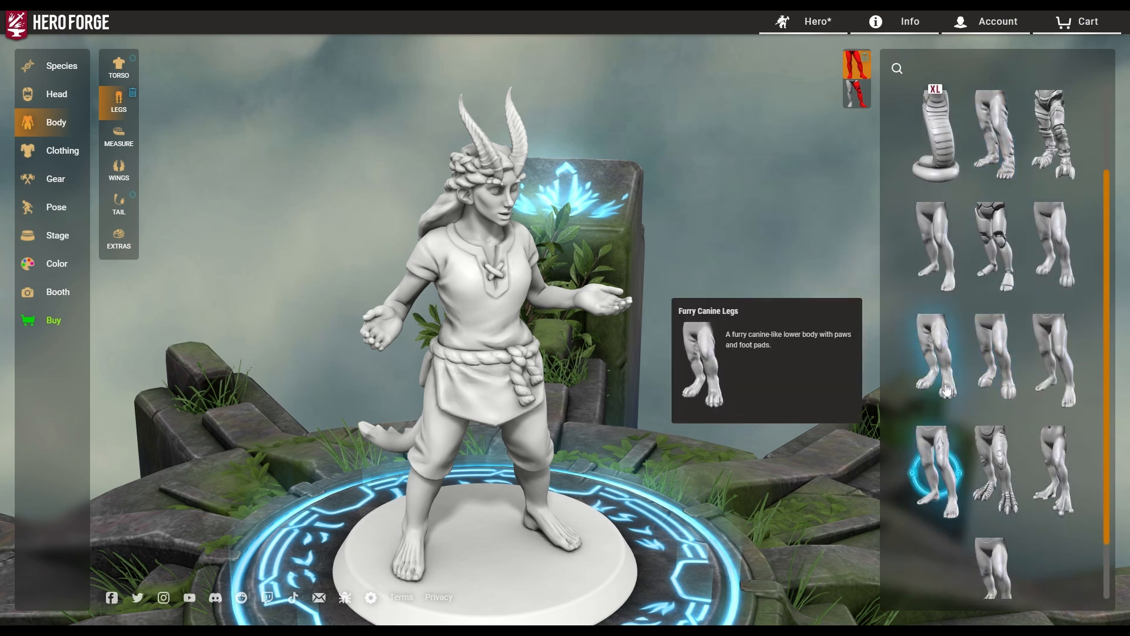
{"action": "scroll", "coordinate": [1025, 471], "scroll_direction": "up", "scroll_amount": 2}
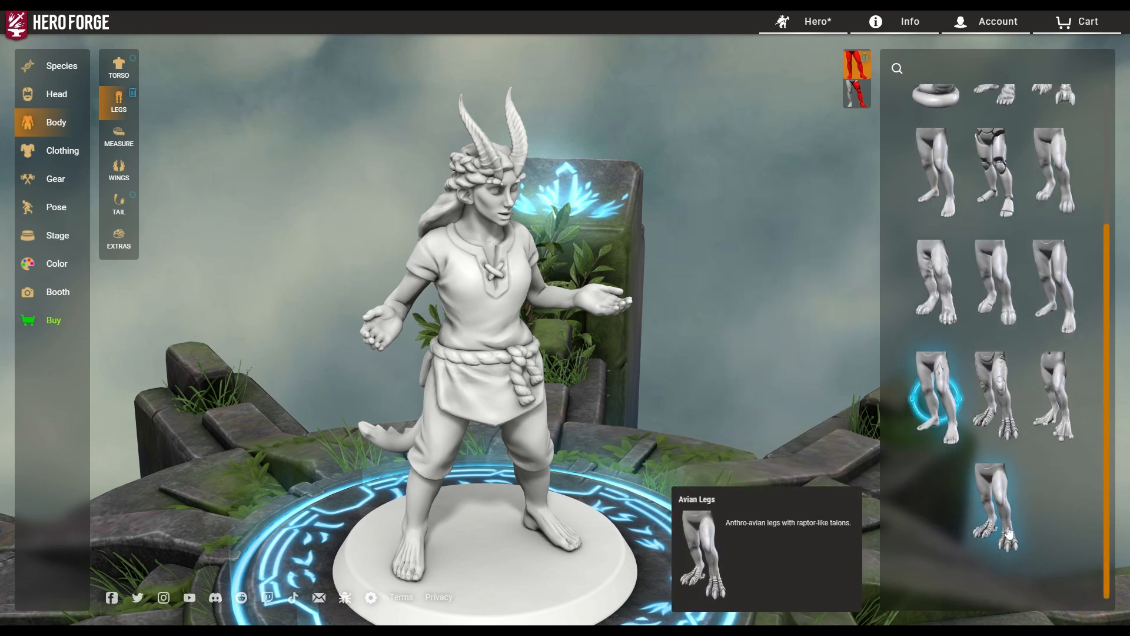
Compare lizardlike, furry clawed and avian legs, settling on hoofed Bovine Legs.
{"action": "left_click", "coordinate": [992, 580]}
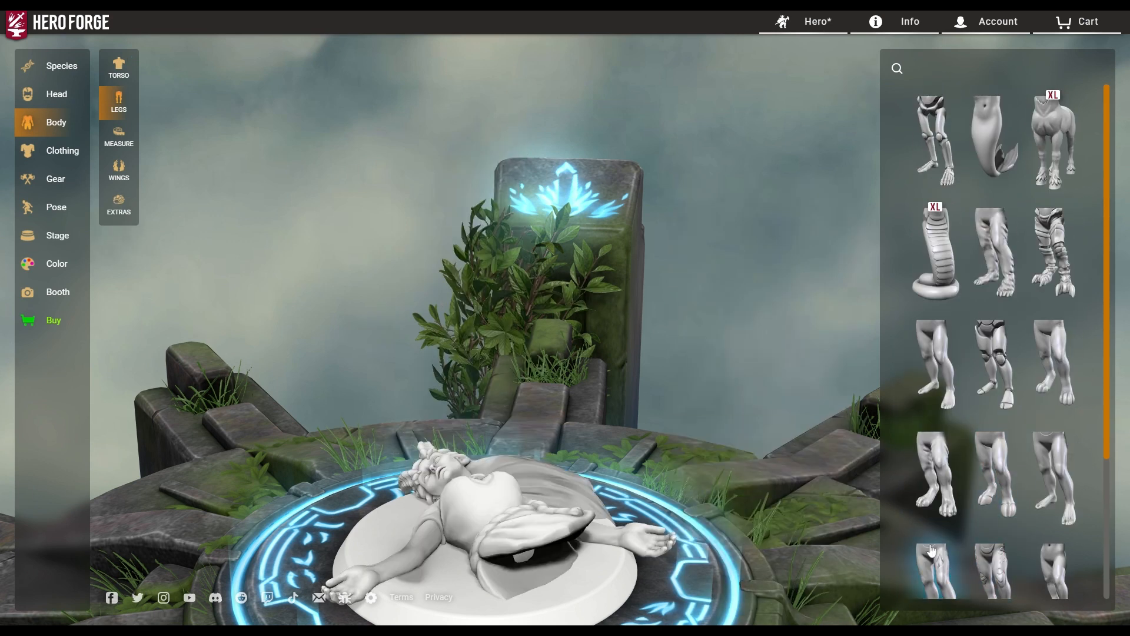
{"action": "scroll", "coordinate": [992, 585], "scroll_direction": "down", "scroll_amount": 2}
{"action": "scroll", "coordinate": [555, 449], "scroll_direction": "down", "scroll_amount": 3}
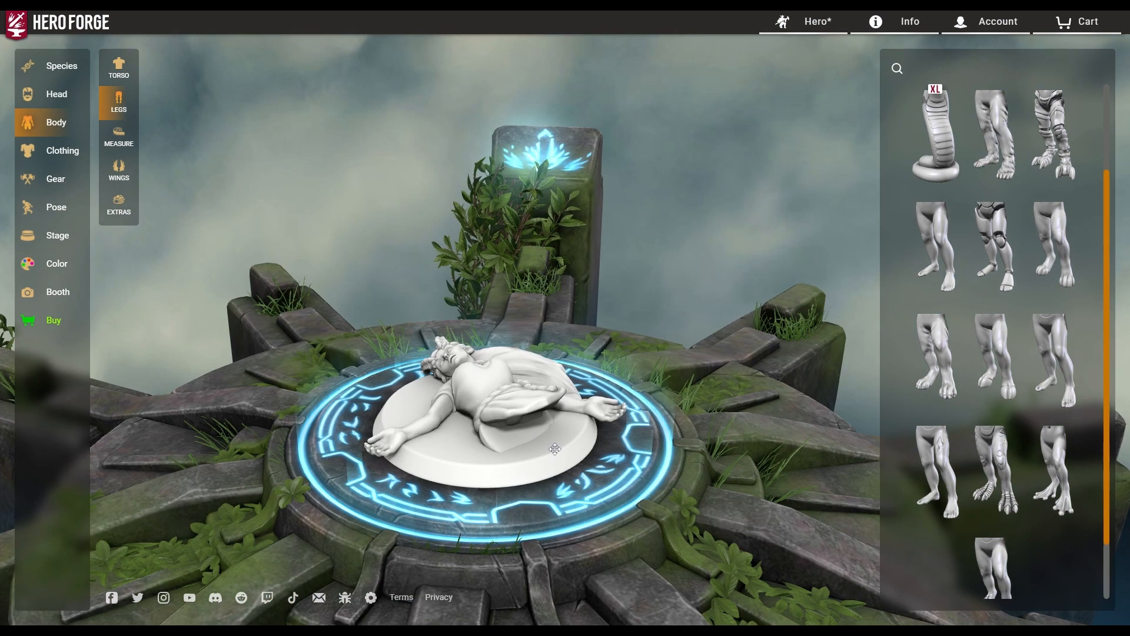
{"action": "left_click_drag", "start_coordinate": [675, 436], "coordinate": [685, 479]}
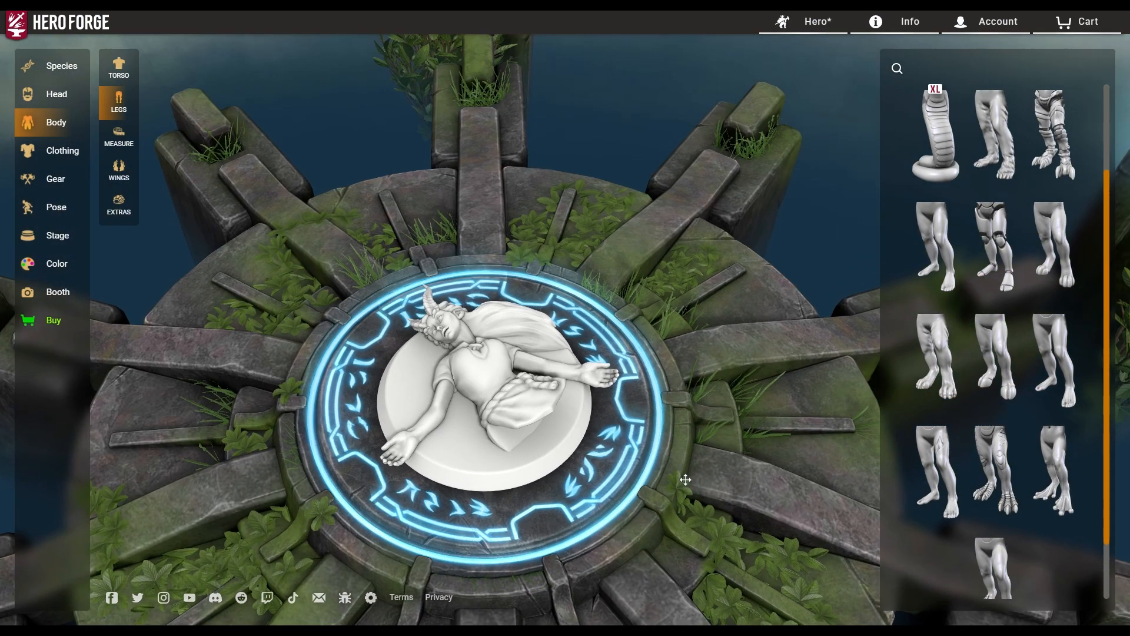
{"action": "left_click", "coordinate": [957, 404]}
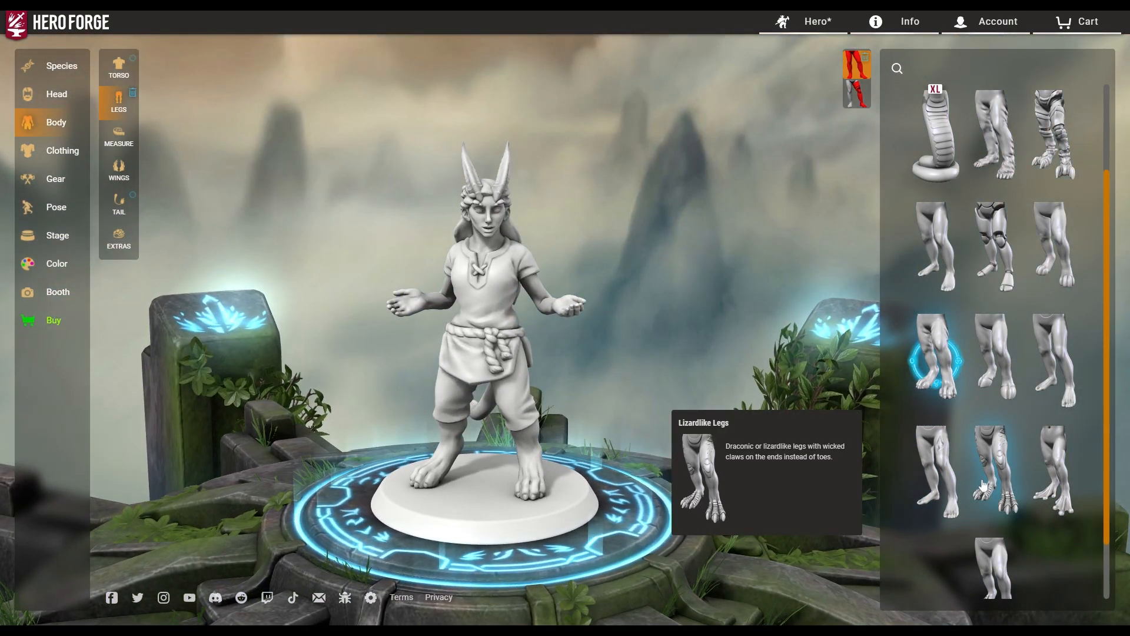
{"action": "left_click", "coordinate": [996, 486]}
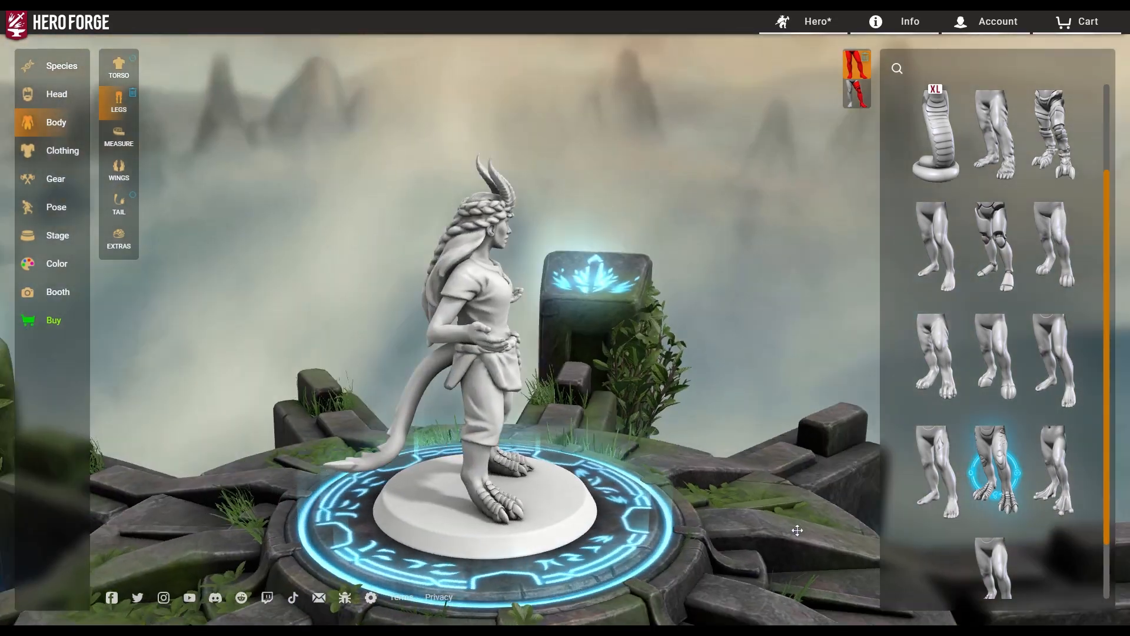
{"action": "left_click_drag", "start_coordinate": [798, 531], "coordinate": [549, 500]}
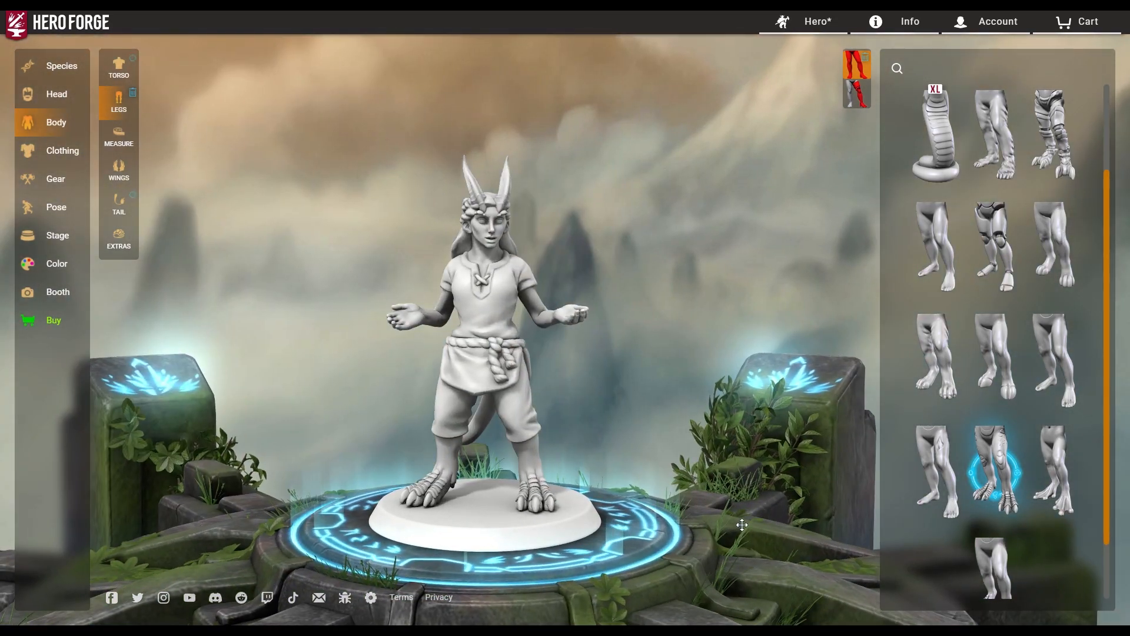
{"action": "left_click_drag", "start_coordinate": [742, 525], "coordinate": [557, 536]}
{"action": "scroll", "coordinate": [1000, 560], "scroll_direction": "down", "scroll_amount": 2}
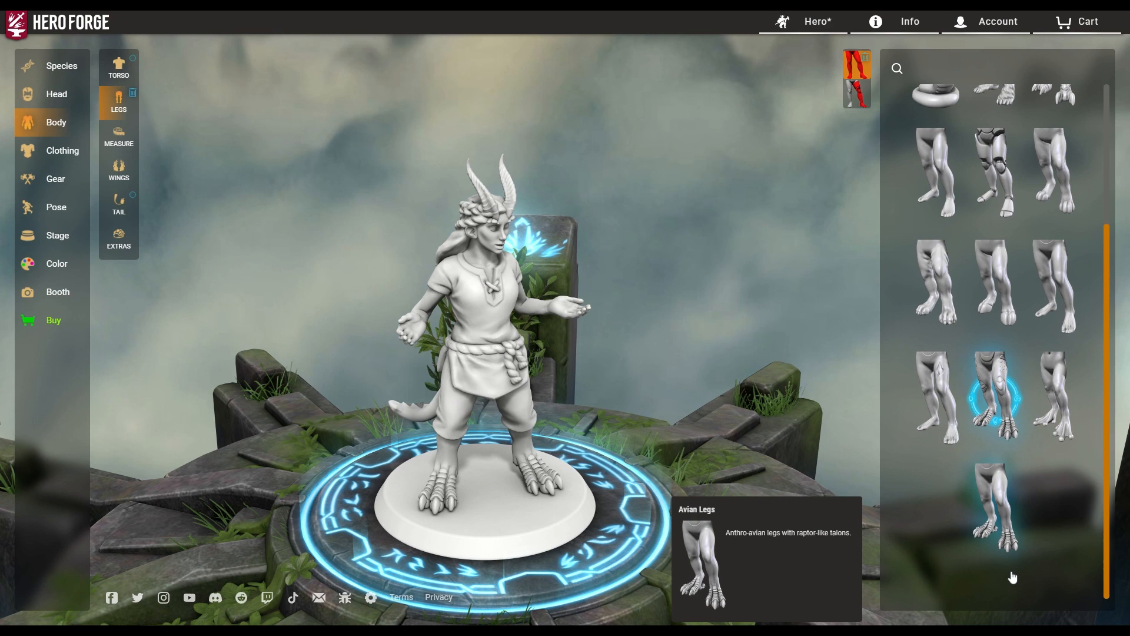
{"action": "left_click", "coordinate": [1004, 527]}
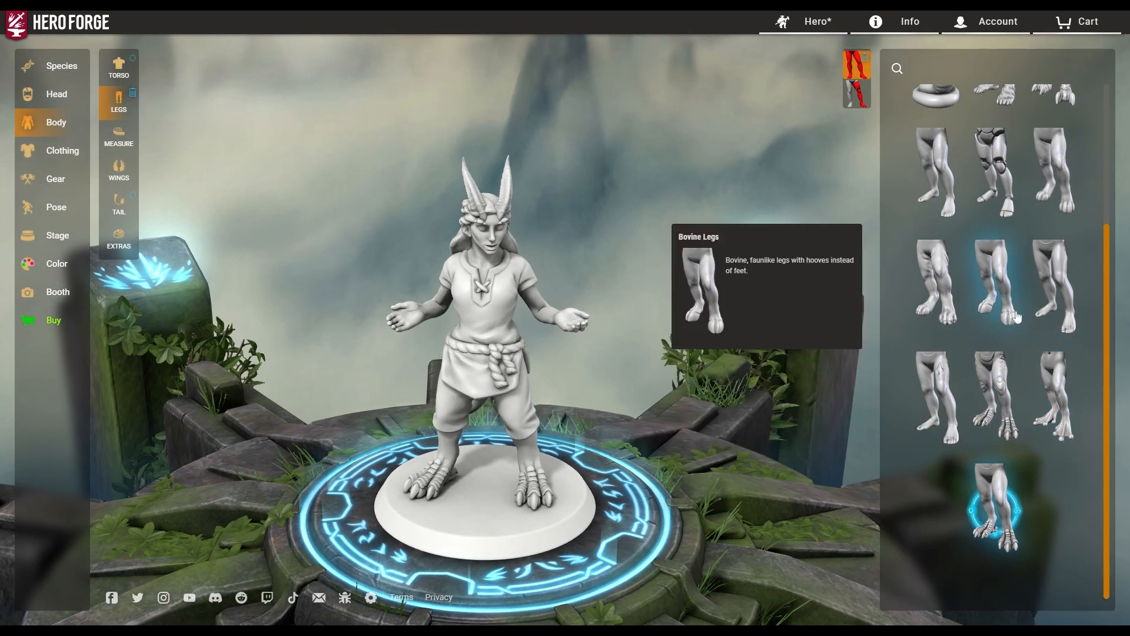
{"action": "left_click", "coordinate": [995, 282]}
Bring up the Measure tab's body measurement sliders.
{"action": "left_click_drag", "start_coordinate": [625, 471], "coordinate": [690, 434]}
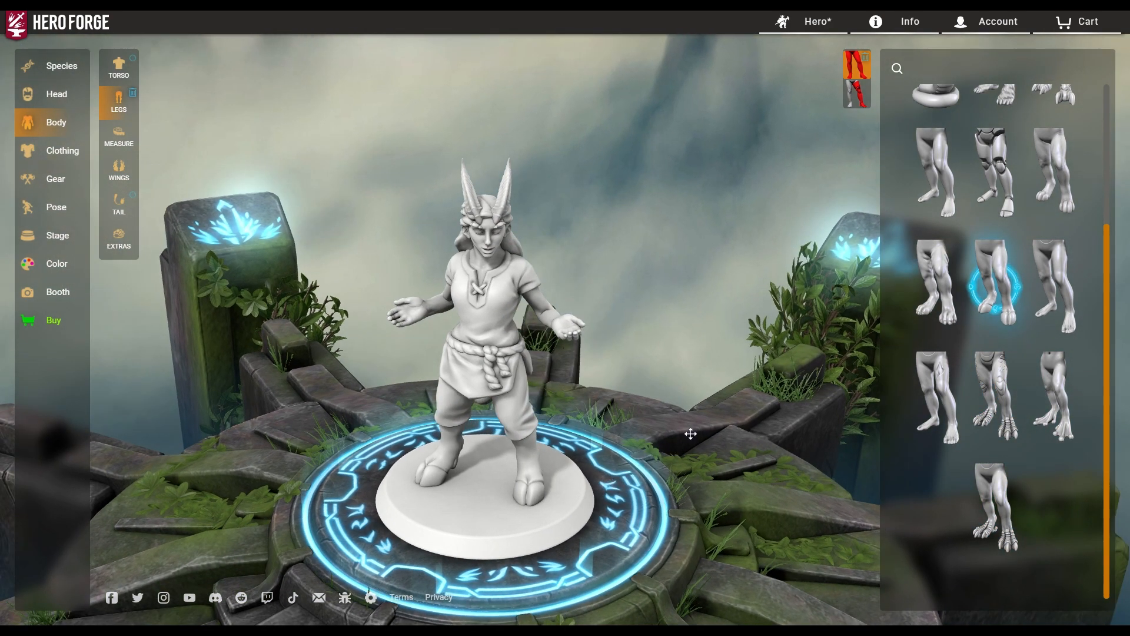
{"action": "scroll", "coordinate": [994, 177], "scroll_direction": "up", "scroll_amount": 3}
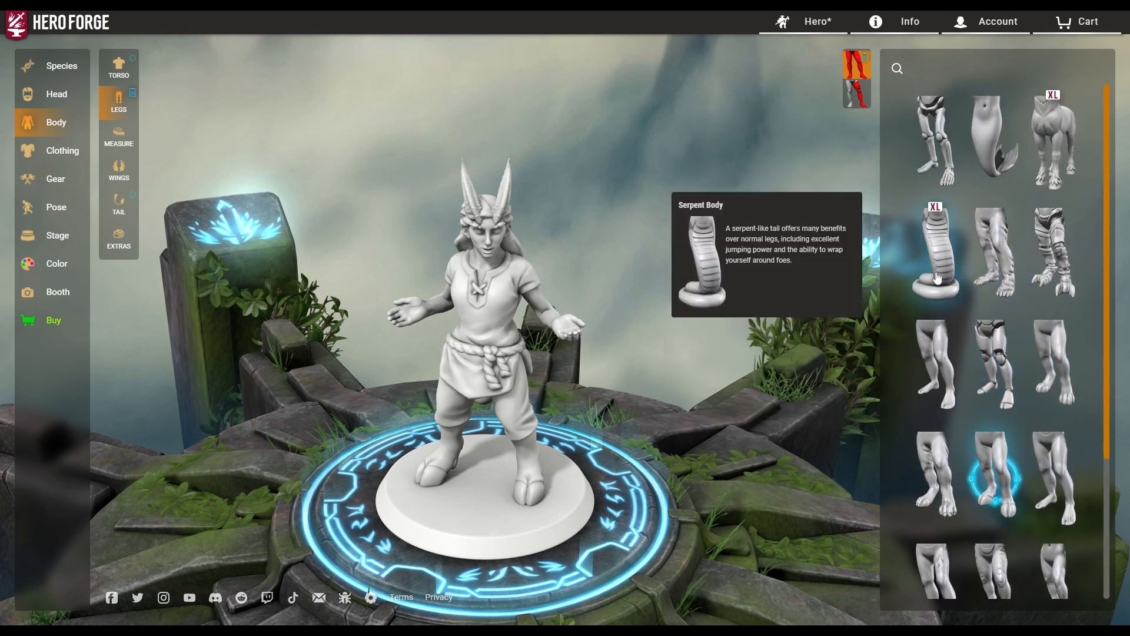
{"action": "left_click", "coordinate": [118, 138]}
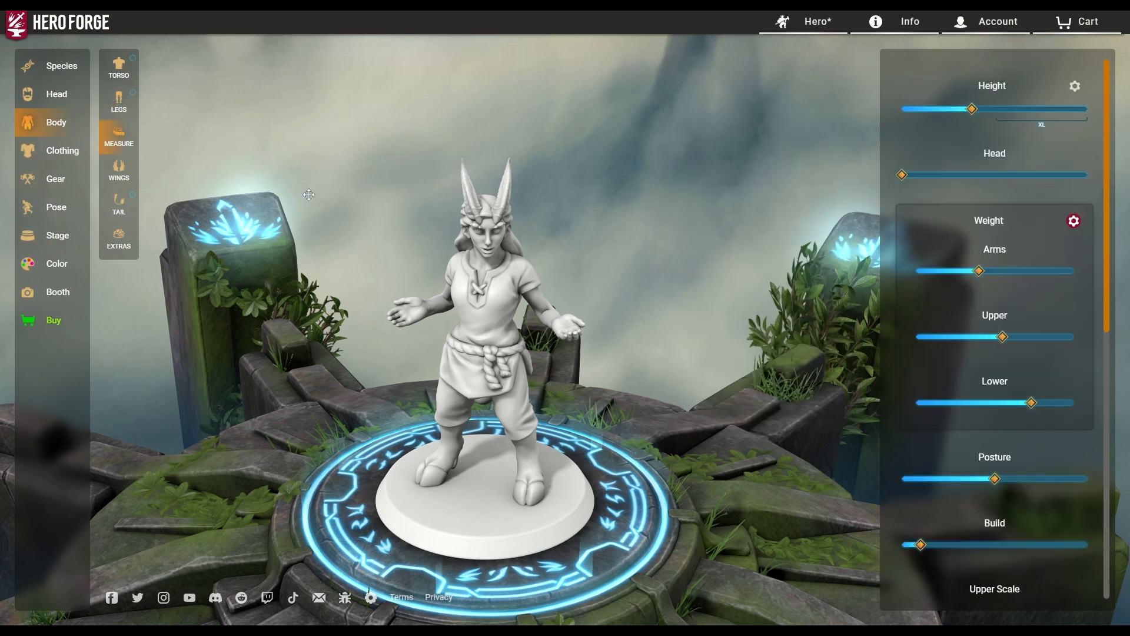
Raise the figure's height to XL and enlarge the head to about 0.44.
{"action": "left_click_drag", "start_coordinate": [729, 441], "coordinate": [662, 434]}
{"action": "left_click_drag", "start_coordinate": [972, 110], "coordinate": [1087, 116]}
{"action": "left_click_drag", "start_coordinate": [508, 439], "coordinate": [891, 267]}
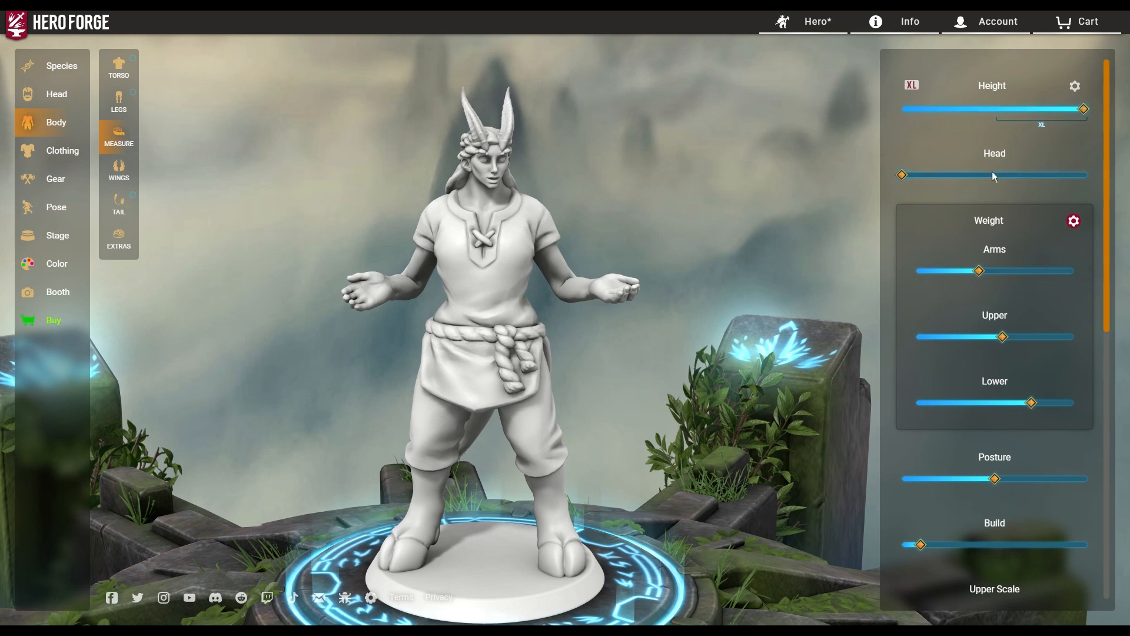
{"action": "left_click_drag", "start_coordinate": [749, 311], "coordinate": [704, 313]}
{"action": "left_click_drag", "start_coordinate": [902, 180], "coordinate": [995, 179]}
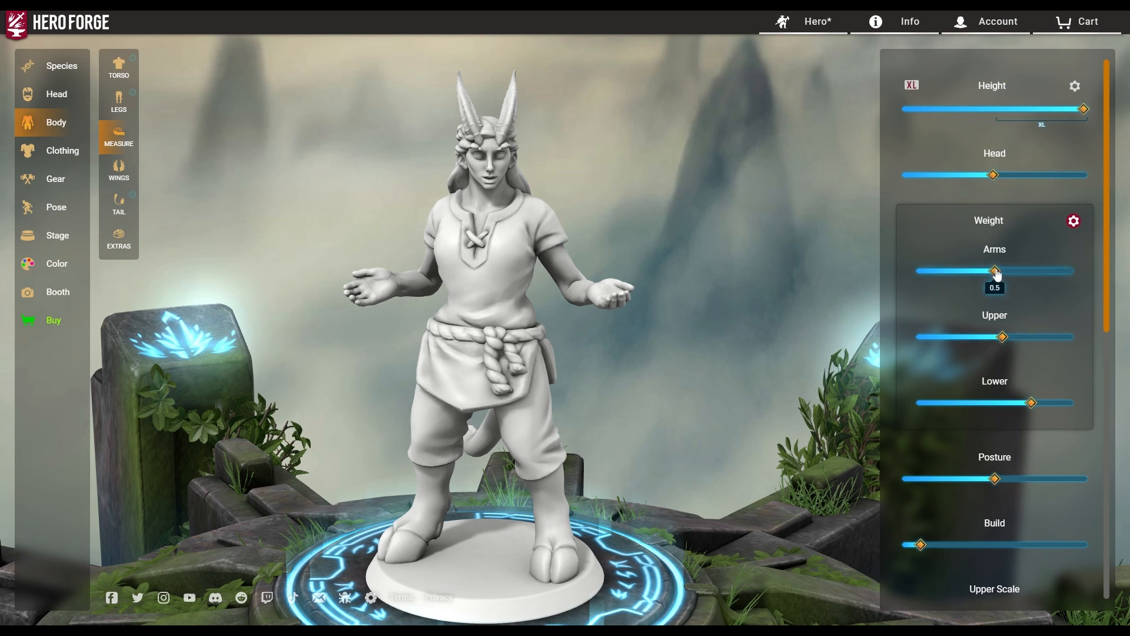
Set arm weight to 0.57 and upper weight to 0.67, adjust posture, and set build to 0.51.
{"action": "left_click_drag", "start_coordinate": [997, 274], "coordinate": [1010, 277]}
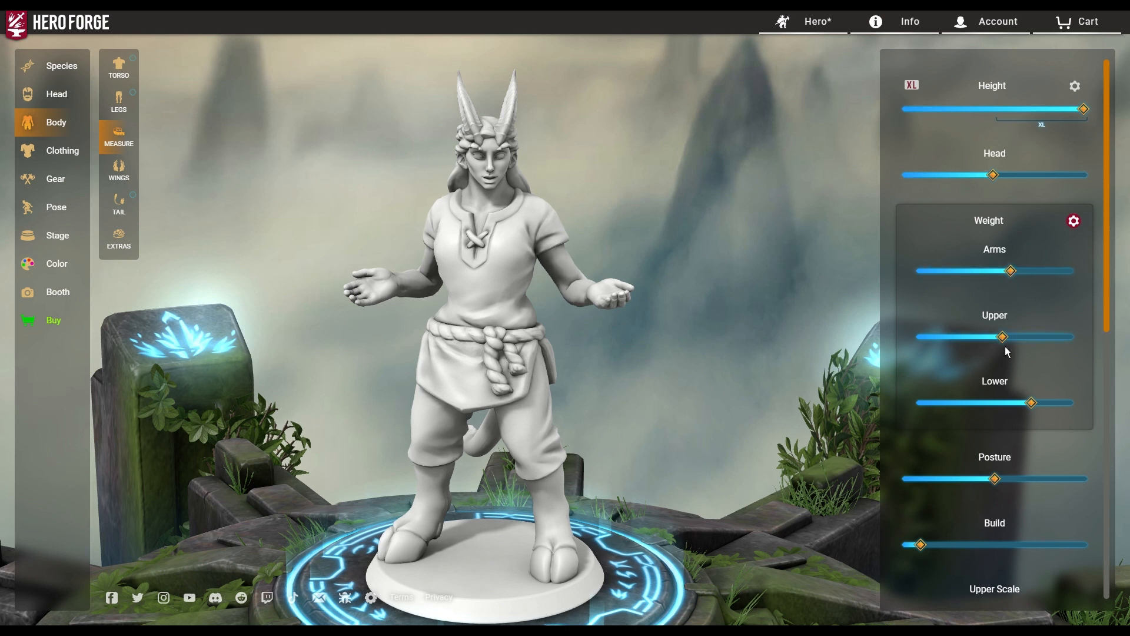
{"action": "left_click_drag", "start_coordinate": [1006, 344], "coordinate": [1022, 339]}
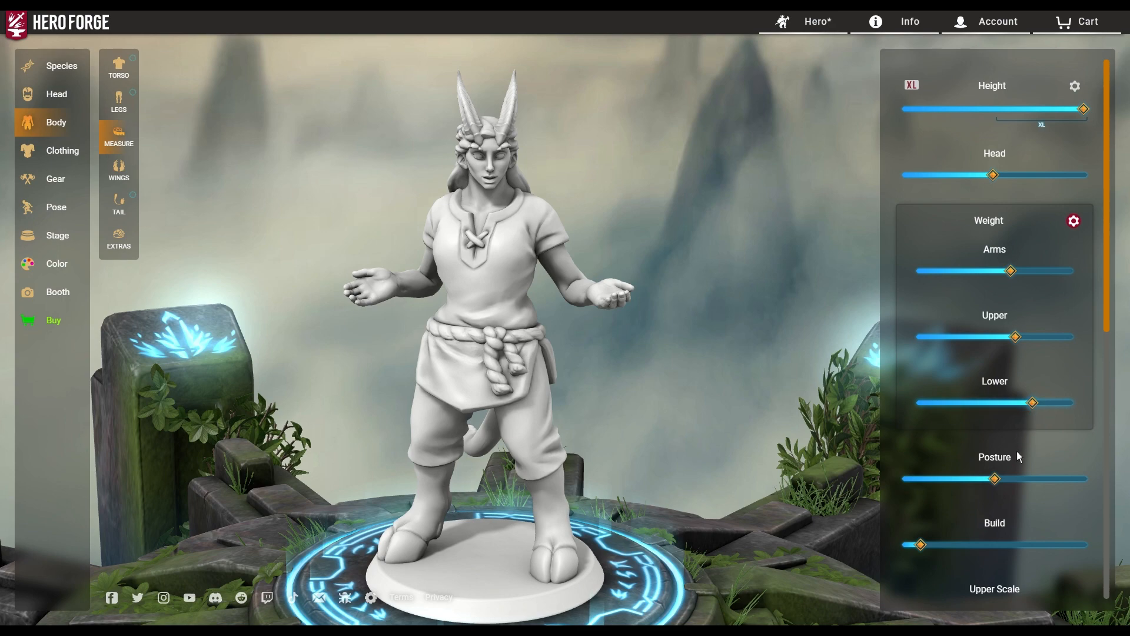
{"action": "left_click_drag", "start_coordinate": [643, 330], "coordinate": [427, 311]}
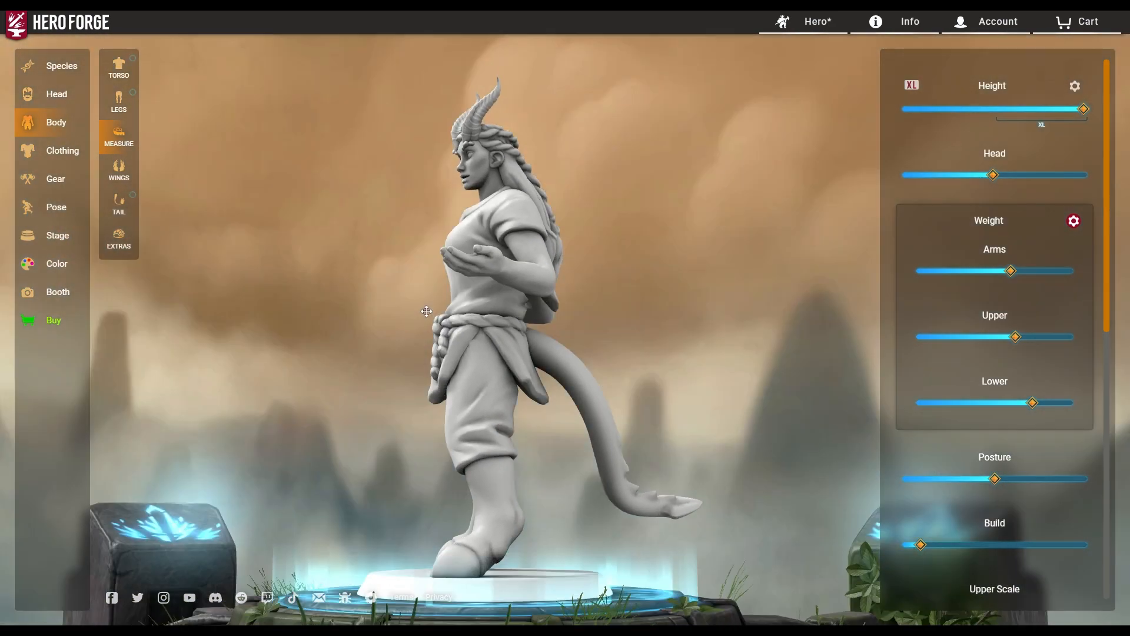
{"action": "mouse_move", "coordinate": [998, 488]}
{"action": "left_mouse_down"}
{"action": "mouse_move", "coordinate": [1100, 481]}
{"action": "mouse_move", "coordinate": [1000, 484]}
{"action": "left_mouse_up"}
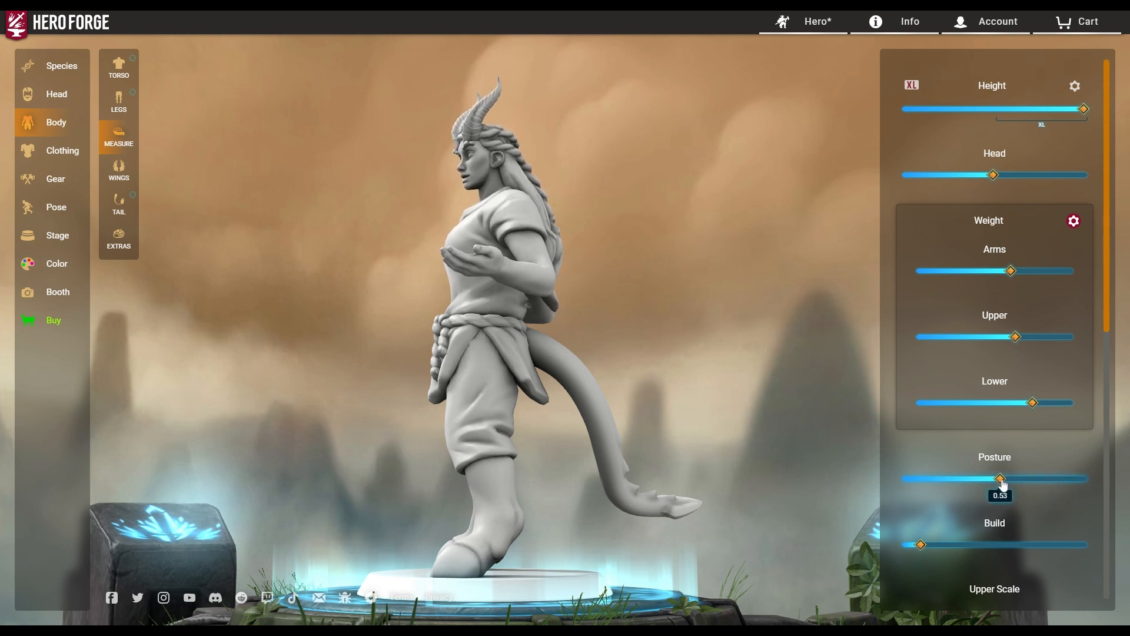
{"action": "left_click_drag", "start_coordinate": [922, 546], "coordinate": [1034, 546]}
{"action": "left_click_drag", "start_coordinate": [597, 497], "coordinate": [847, 515]}
{"action": "left_click_drag", "start_coordinate": [1035, 546], "coordinate": [999, 547]}
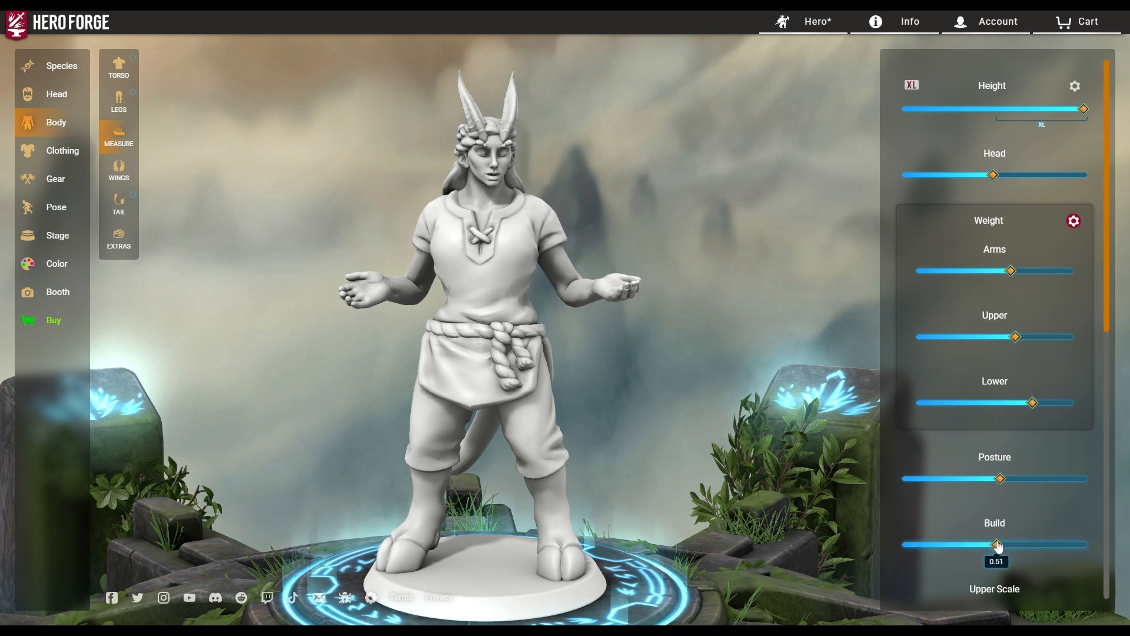
{"action": "scroll", "coordinate": [1012, 530], "scroll_direction": "down", "scroll_amount": 5}
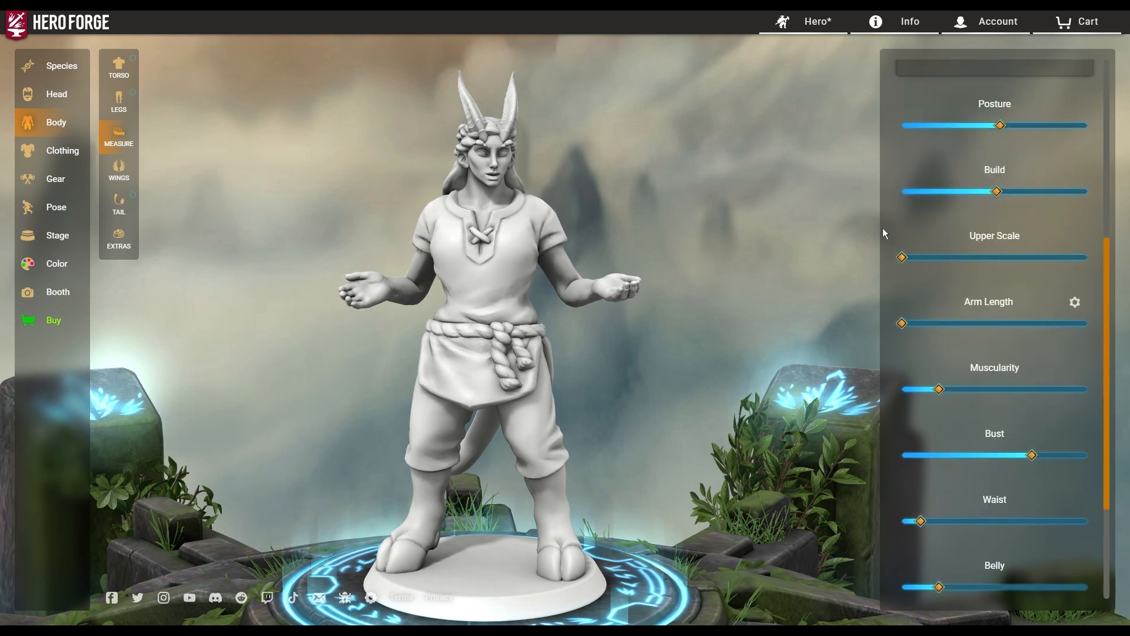
Enlarge the upper body, lengthen the arms, add muscle, widen the waist to 0.44, and set bust to 0.78.
{"action": "left_click_drag", "start_coordinate": [905, 262], "coordinate": [955, 270]}
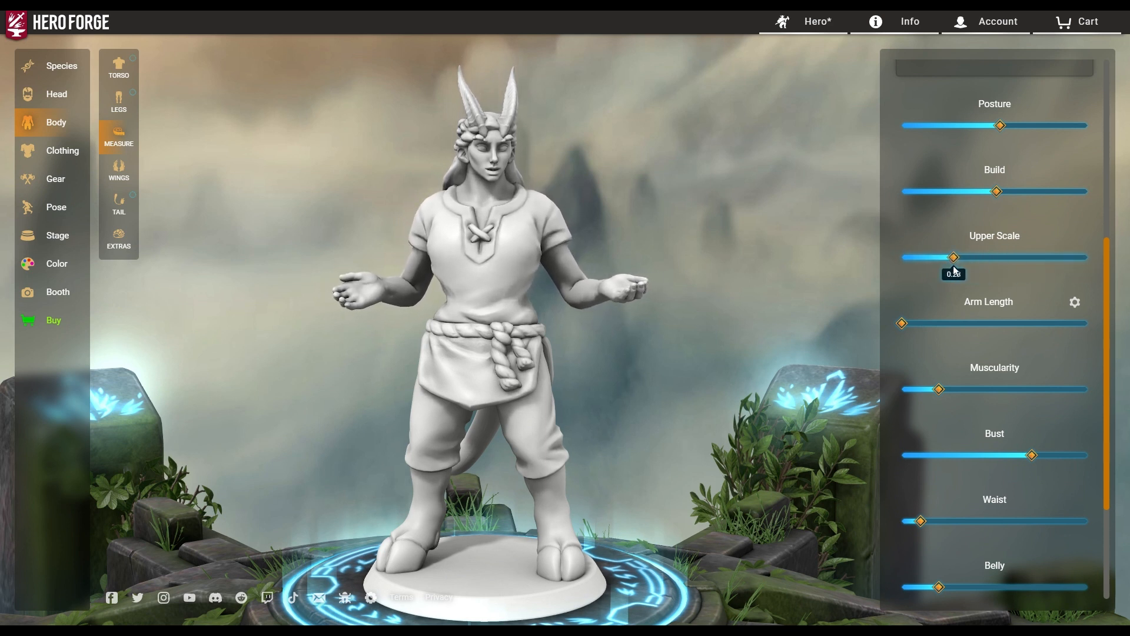
{"action": "left_click_drag", "start_coordinate": [903, 324], "coordinate": [939, 334]}
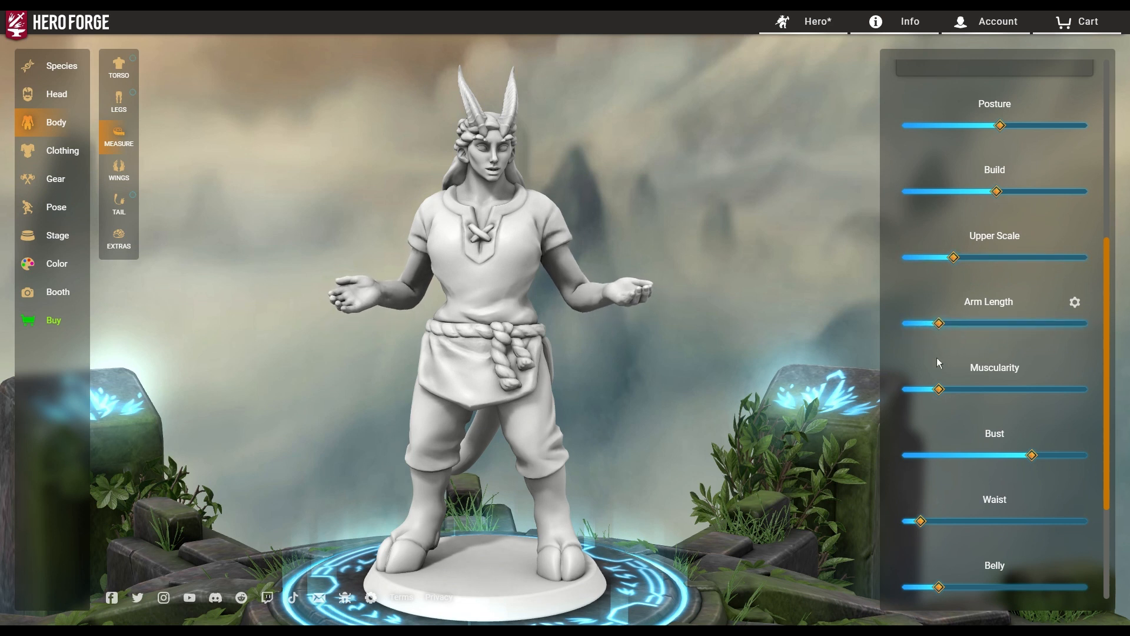
{"action": "left_click_drag", "start_coordinate": [943, 393], "coordinate": [1048, 398]}
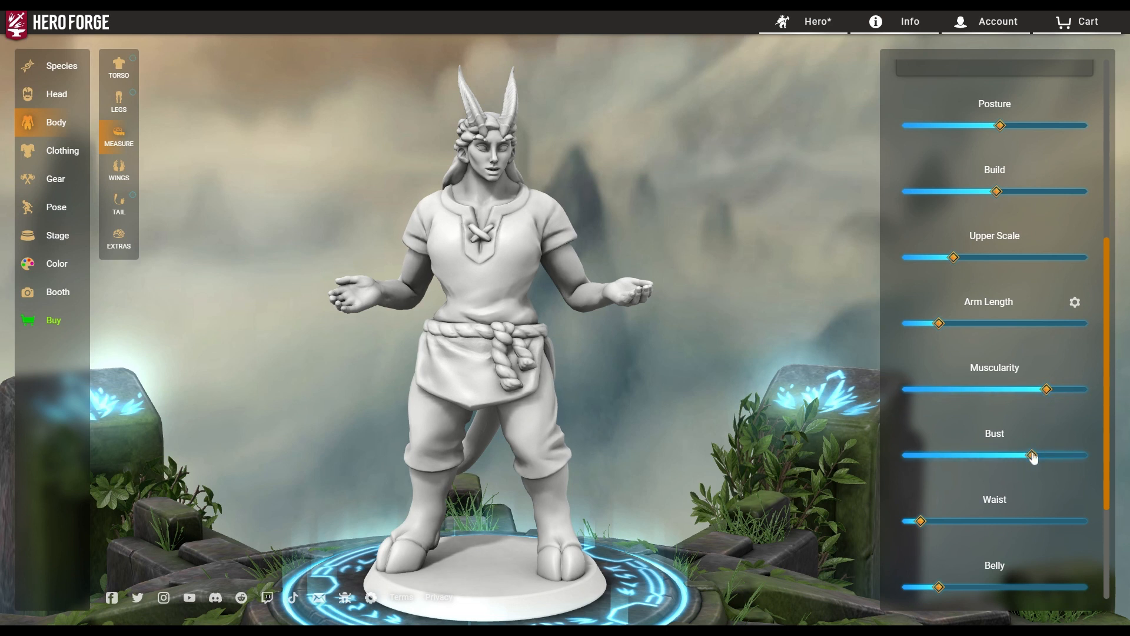
{"action": "left_click_drag", "start_coordinate": [1033, 458], "coordinate": [1065, 459]}
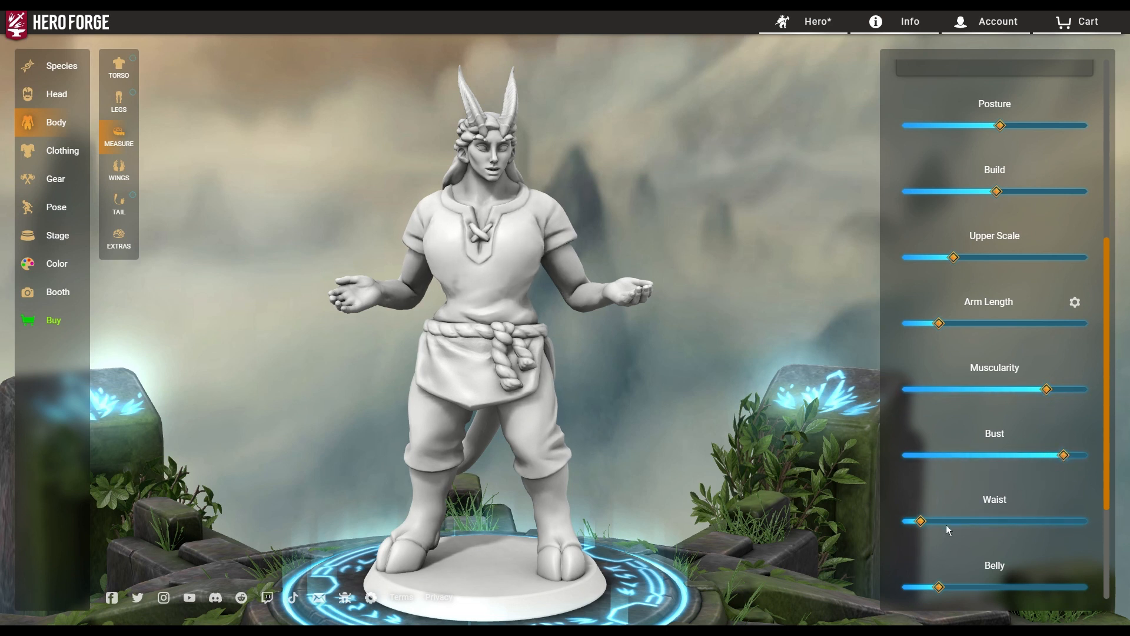
{"action": "left_click_drag", "start_coordinate": [928, 531], "coordinate": [986, 530]}
{"action": "left_click_drag", "start_coordinate": [1062, 461], "coordinate": [1050, 465]}
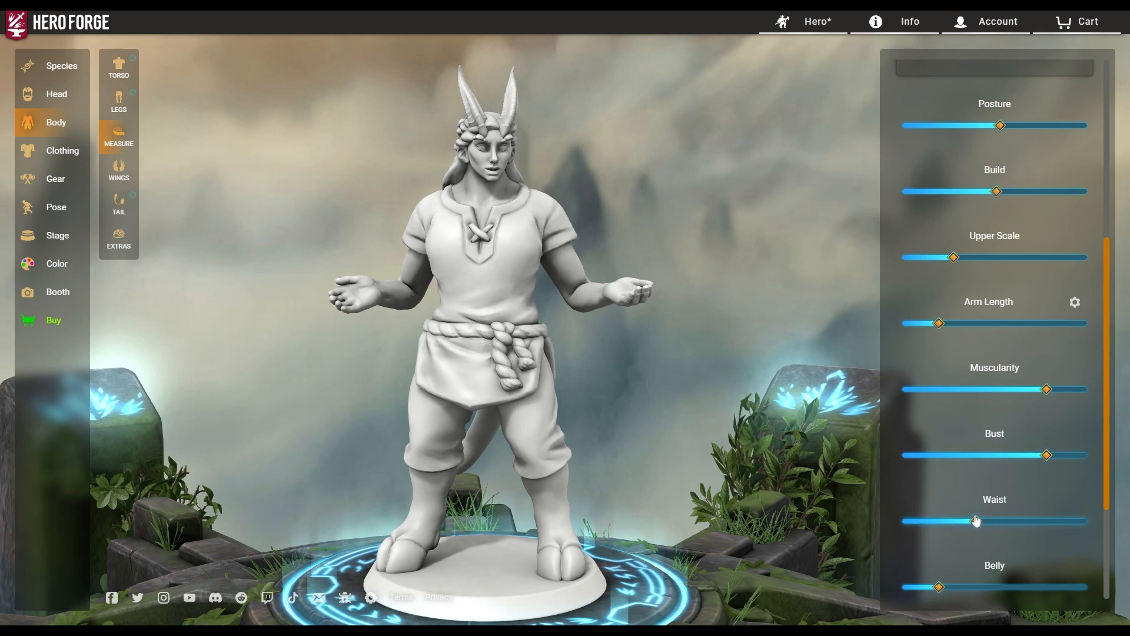
Raise Curves for fuller hips and Booty to about 0.82.
{"action": "left_click_drag", "start_coordinate": [649, 437], "coordinate": [773, 436]}
{"action": "scroll", "coordinate": [1012, 479], "scroll_direction": "down", "scroll_amount": 3}
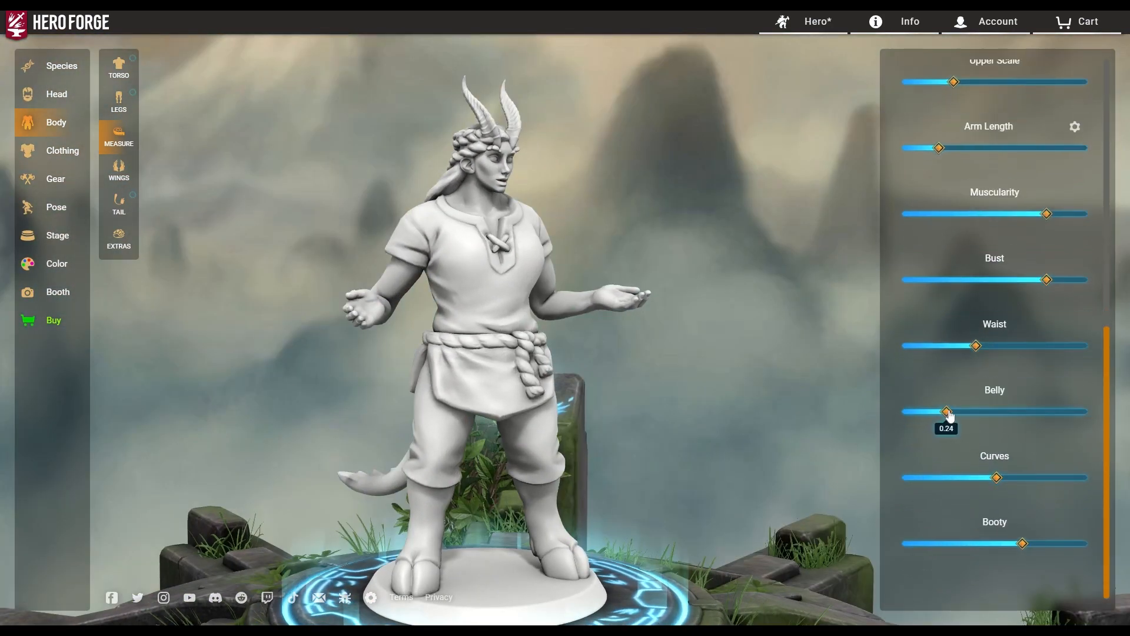
{"action": "left_click_drag", "start_coordinate": [998, 485], "coordinate": [1010, 487]}
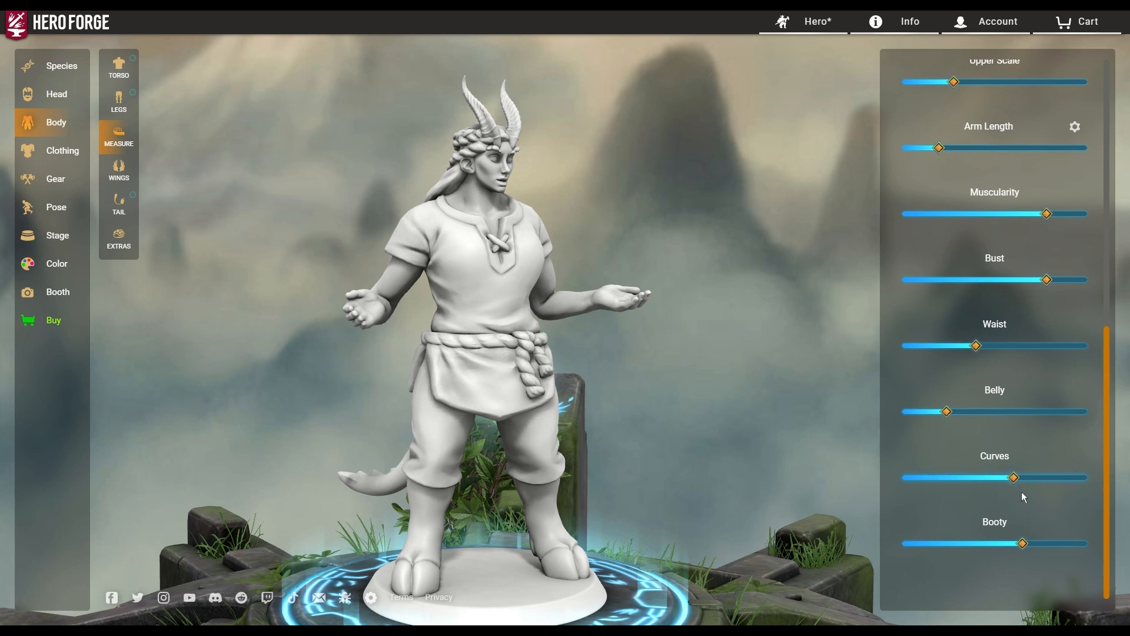
{"action": "left_click_drag", "start_coordinate": [677, 505], "coordinate": [944, 450]}
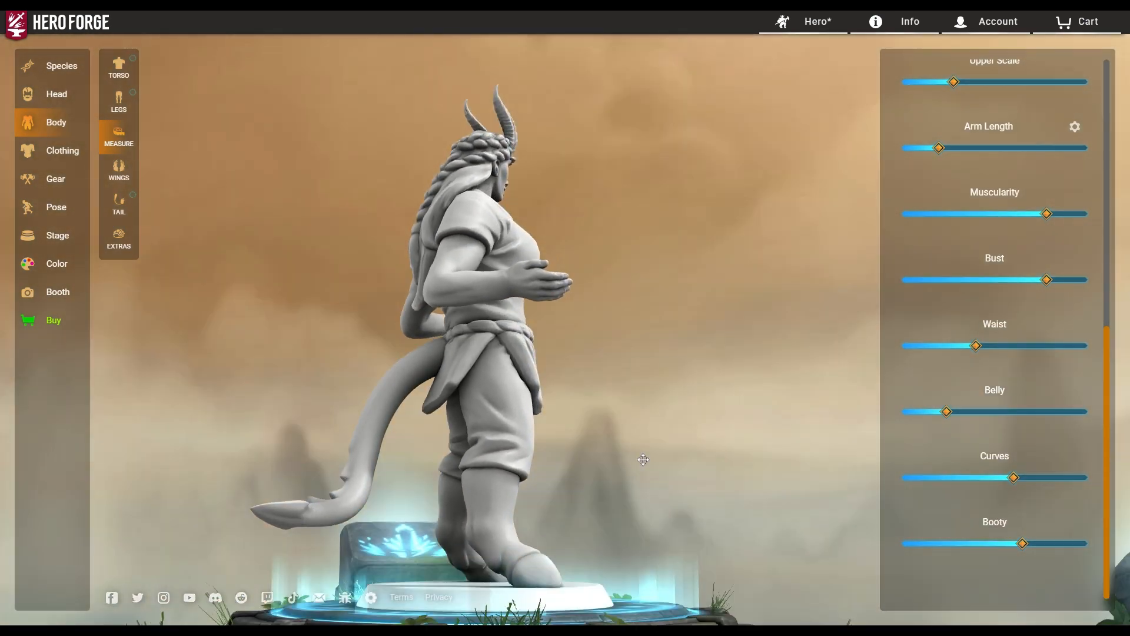
{"action": "left_click_drag", "start_coordinate": [1025, 549], "coordinate": [1057, 550]}
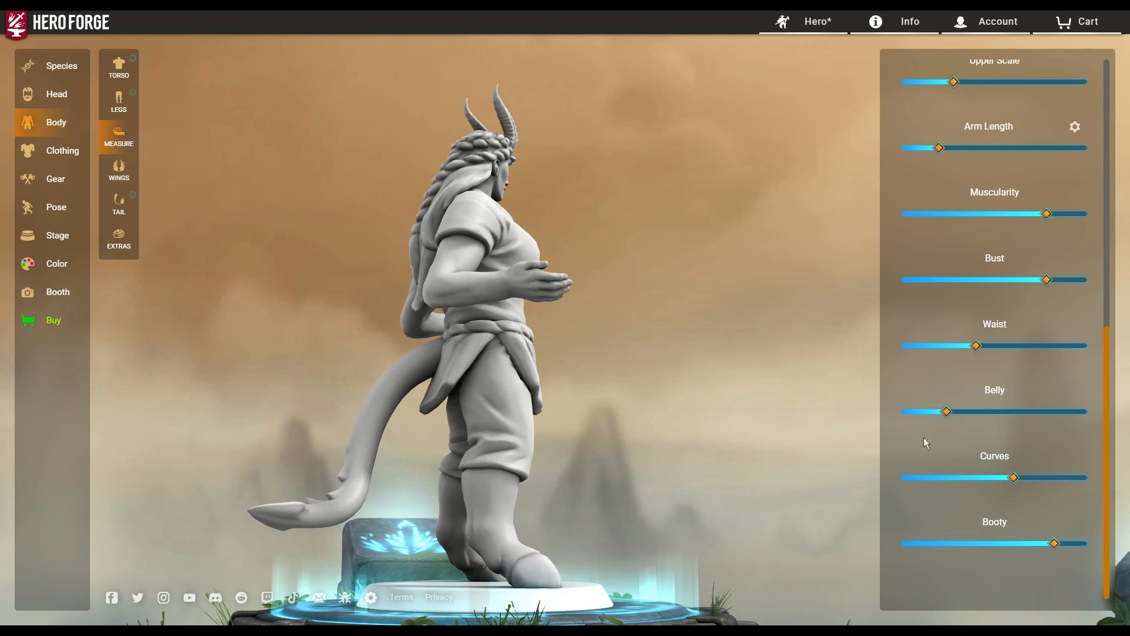
{"action": "scroll", "coordinate": [953, 484], "scroll_direction": "up", "scroll_amount": 8}
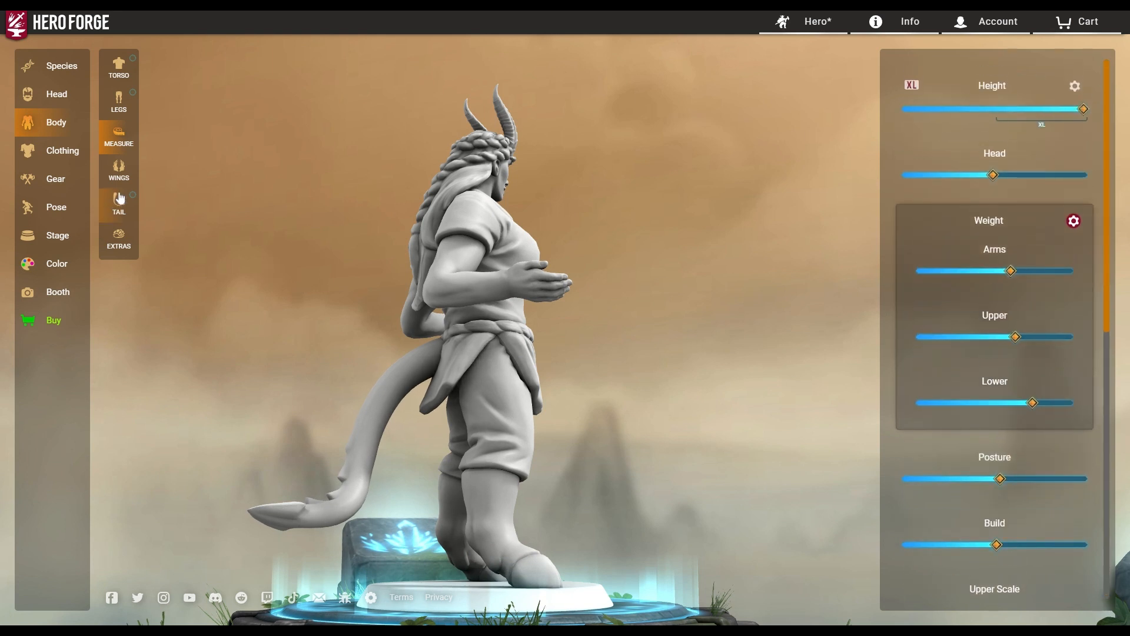
In Wings, try Epic Dragon Wings, two feathered styles and bat-like wings.
{"action": "left_click", "coordinate": [118, 169]}
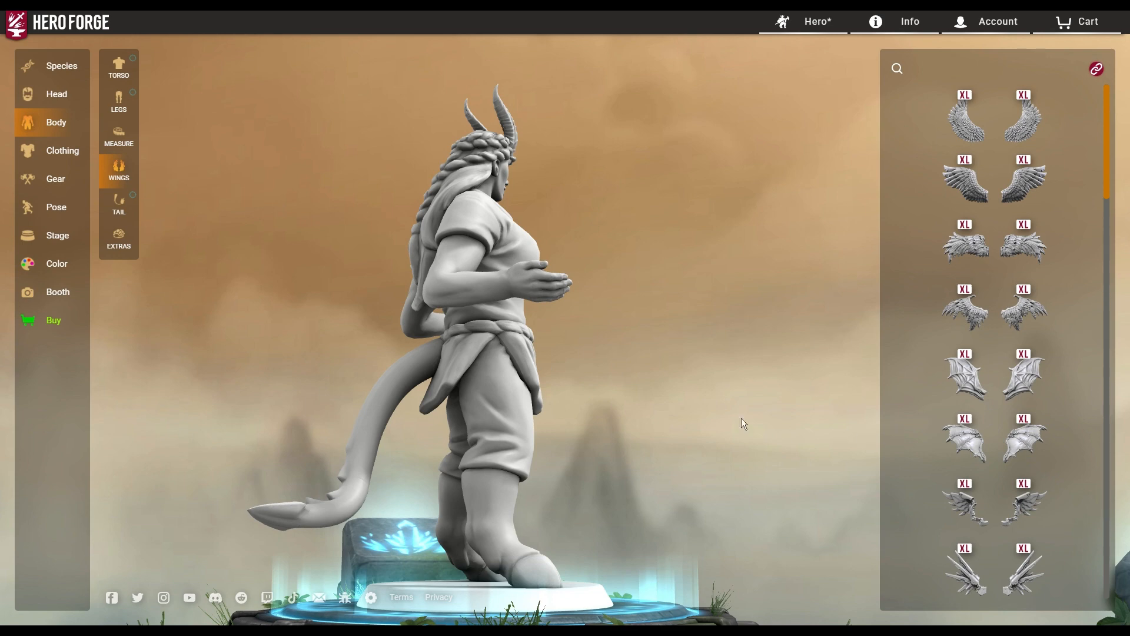
{"action": "left_click_drag", "start_coordinate": [844, 397], "coordinate": [550, 431]}
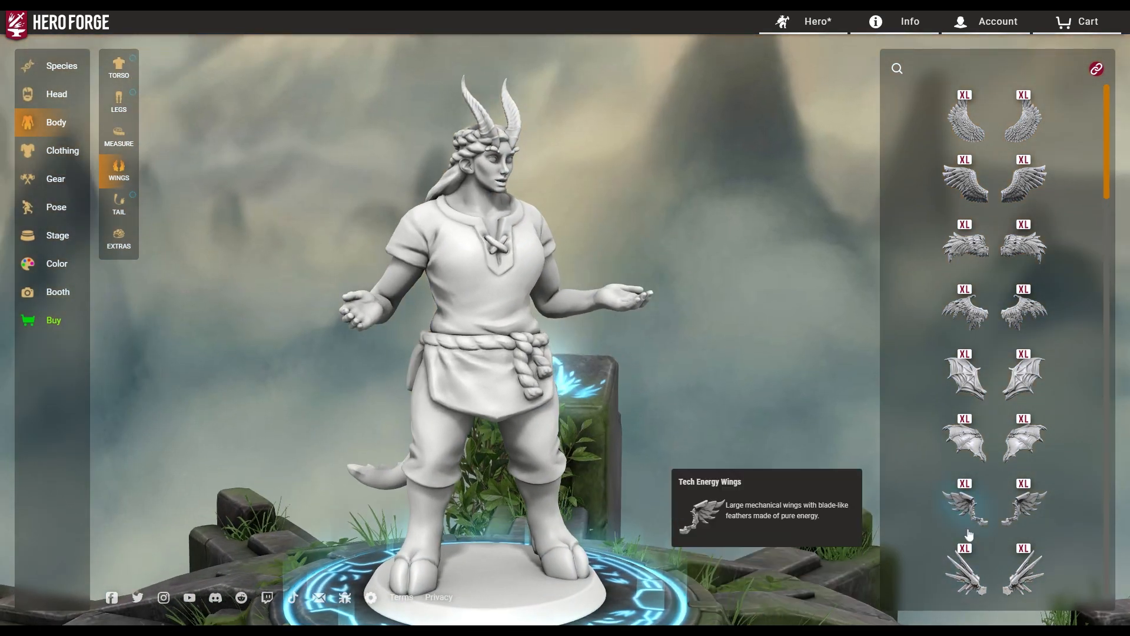
{"action": "left_click", "coordinate": [971, 452]}
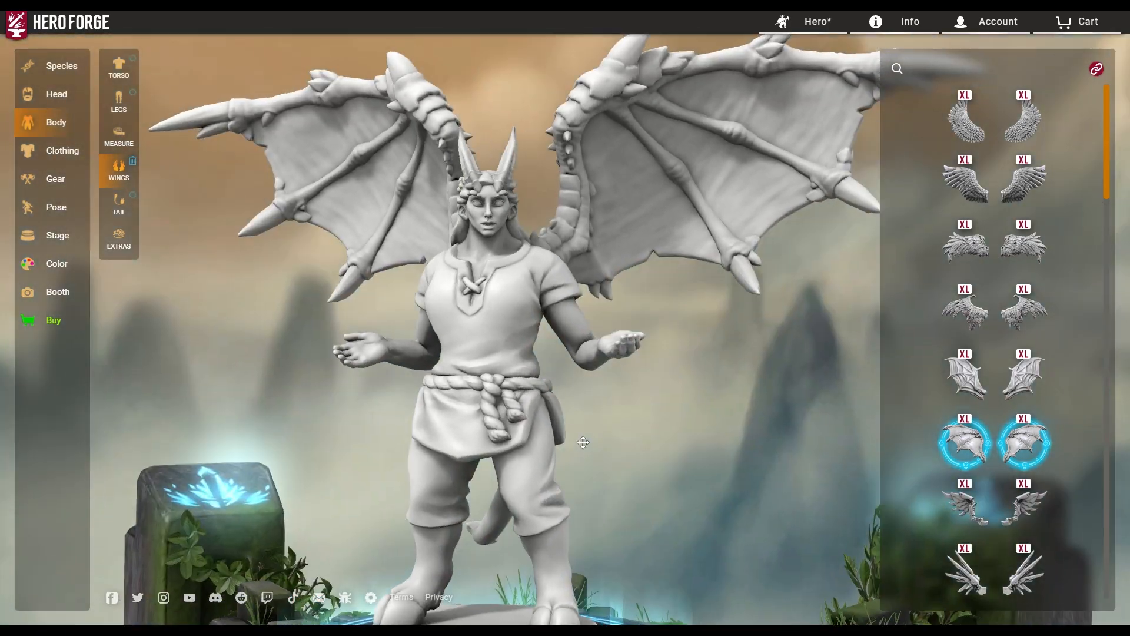
{"action": "left_click_drag", "start_coordinate": [582, 442], "coordinate": [852, 423]}
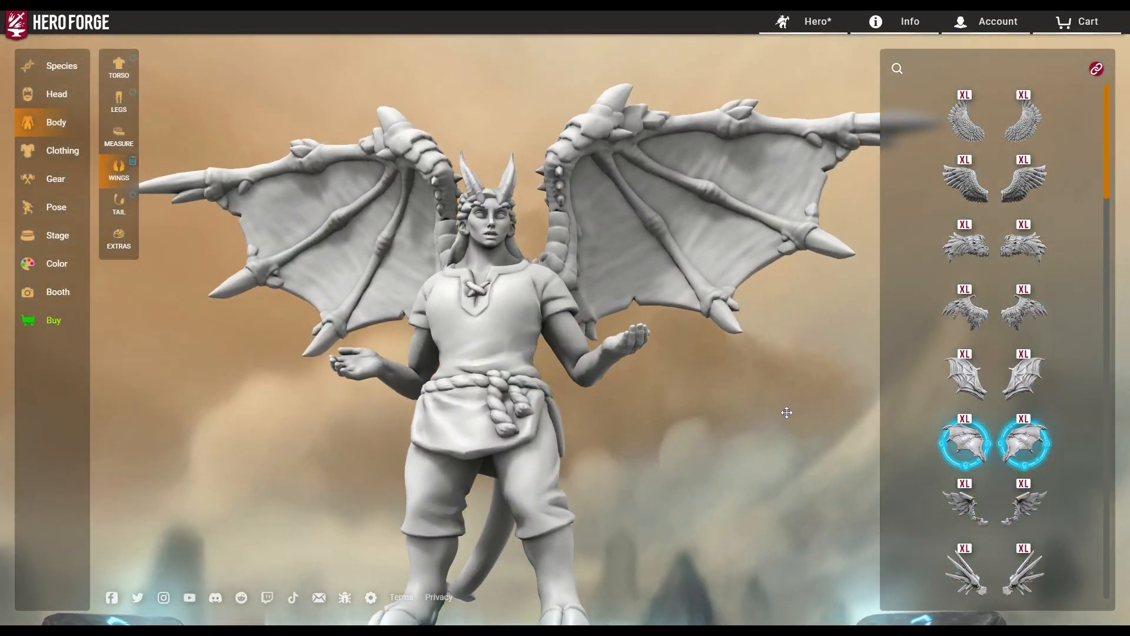
{"action": "left_click", "coordinate": [965, 246]}
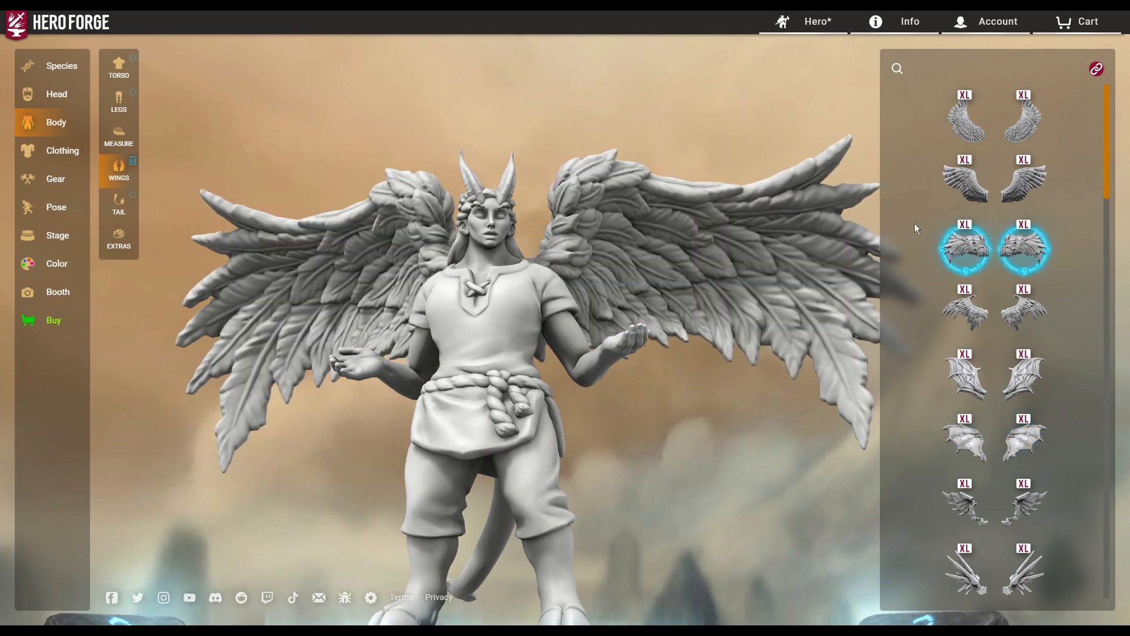
{"action": "left_click", "coordinate": [965, 118]}
{"action": "left_click", "coordinate": [970, 389]}
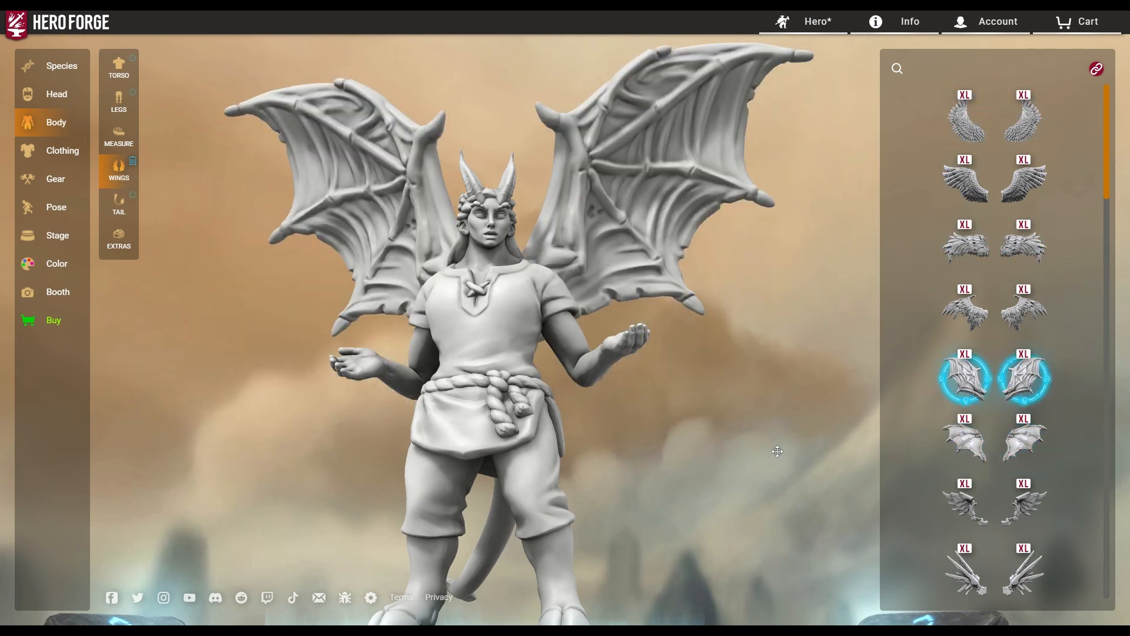
{"action": "left_click_drag", "start_coordinate": [571, 435], "coordinate": [860, 464]}
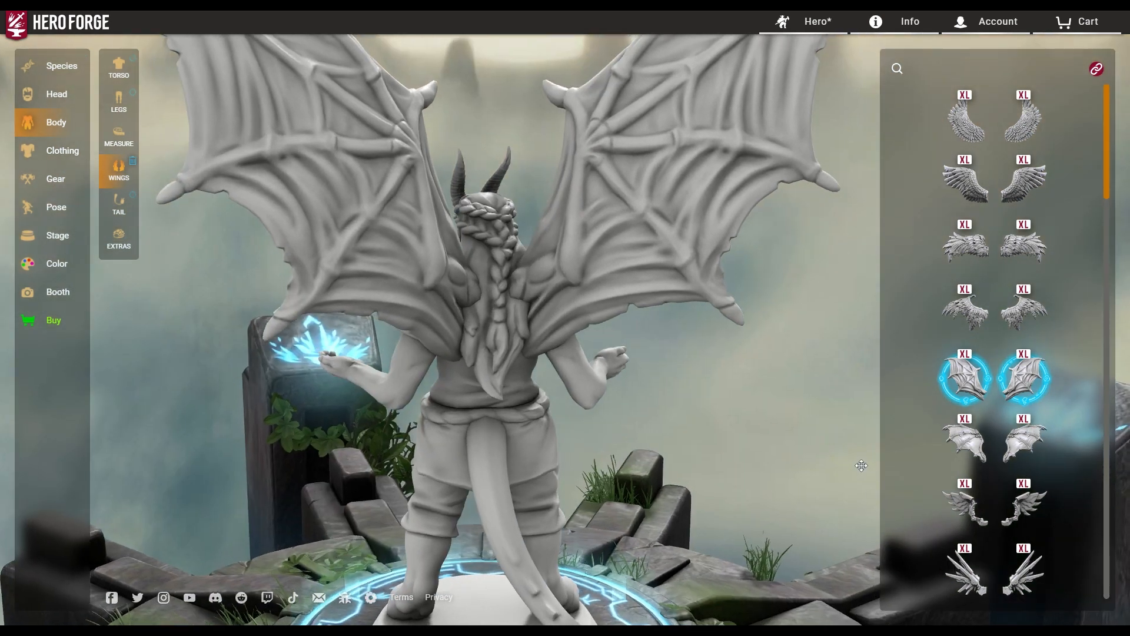
Try Luna Moth, Classic, Long and Pointed Fairy Wings, ending on Epic Bone Dragon Wings.
{"action": "left_click", "coordinate": [965, 394]}
{"action": "scroll", "coordinate": [970, 406], "scroll_direction": "down", "scroll_amount": 4}
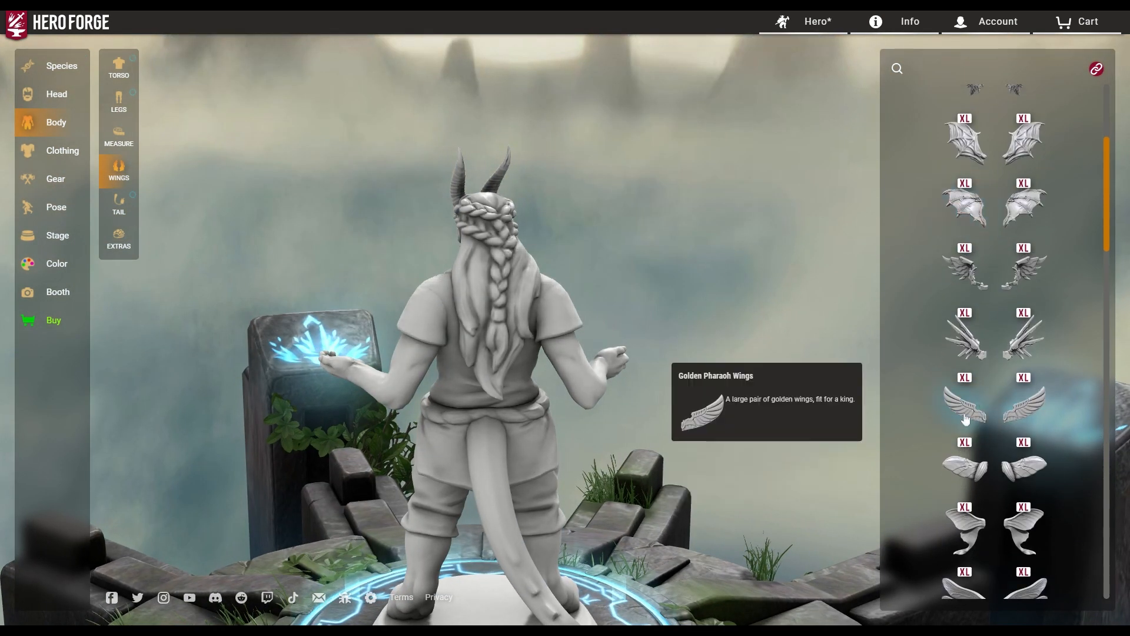
{"action": "left_click", "coordinate": [965, 529]}
{"action": "left_click_drag", "start_coordinate": [804, 466], "coordinate": [370, 463]}
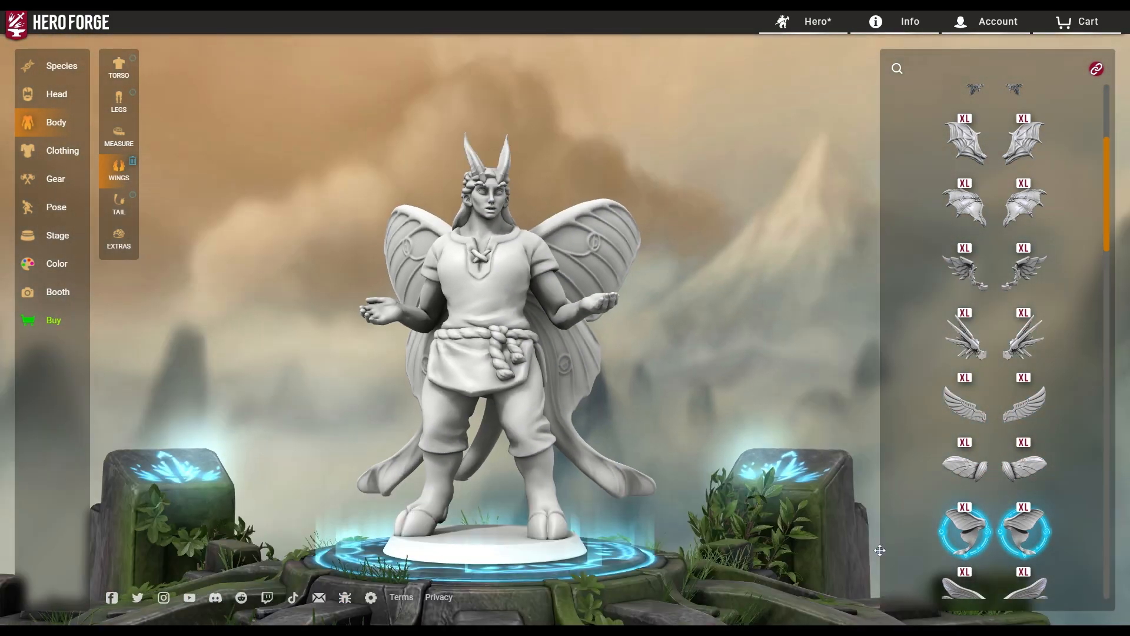
{"action": "scroll", "coordinate": [968, 381], "scroll_direction": "down", "scroll_amount": 5}
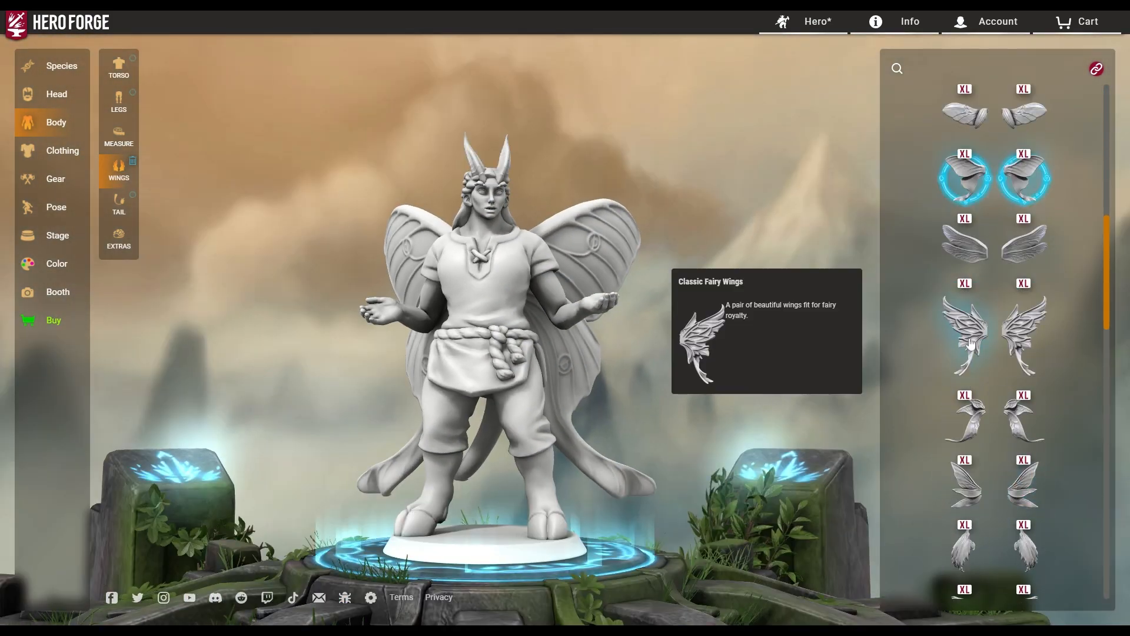
{"action": "left_click", "coordinate": [975, 346]}
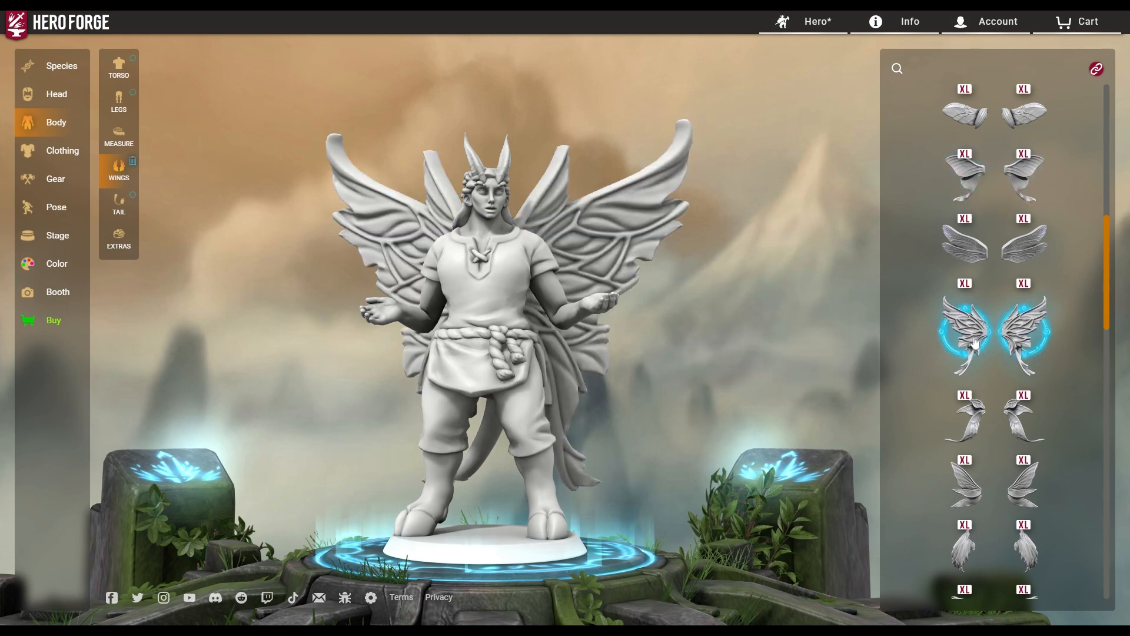
{"action": "left_click", "coordinate": [975, 422]}
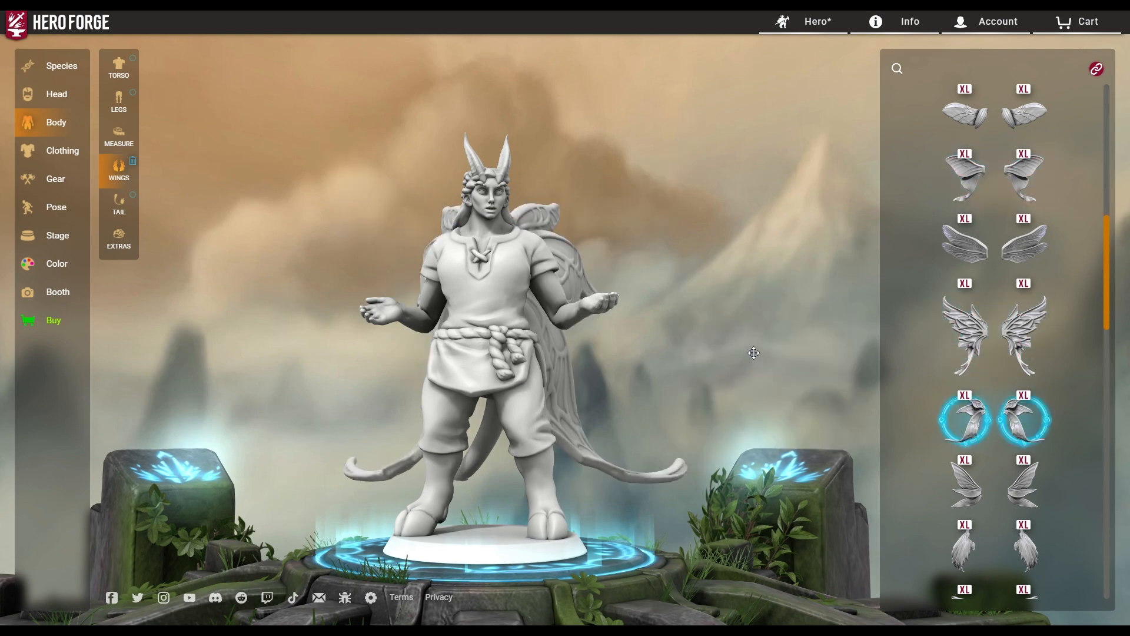
{"action": "left_click_drag", "start_coordinate": [736, 382], "coordinate": [394, 373]}
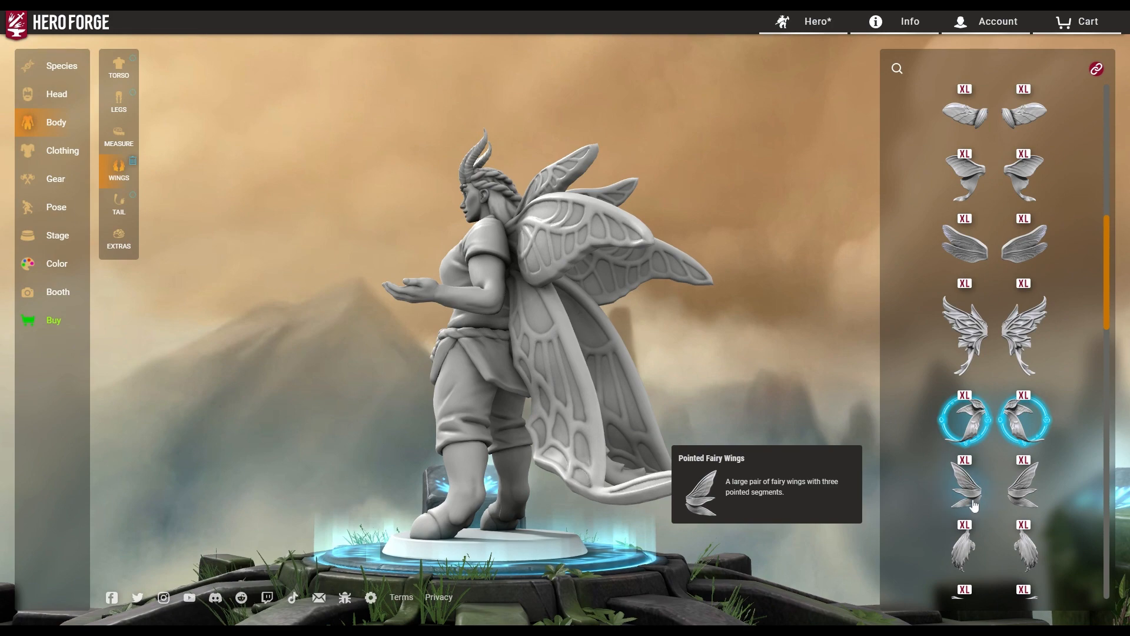
{"action": "left_click", "coordinate": [974, 506]}
{"action": "scroll", "coordinate": [971, 507], "scroll_direction": "down", "scroll_amount": 4}
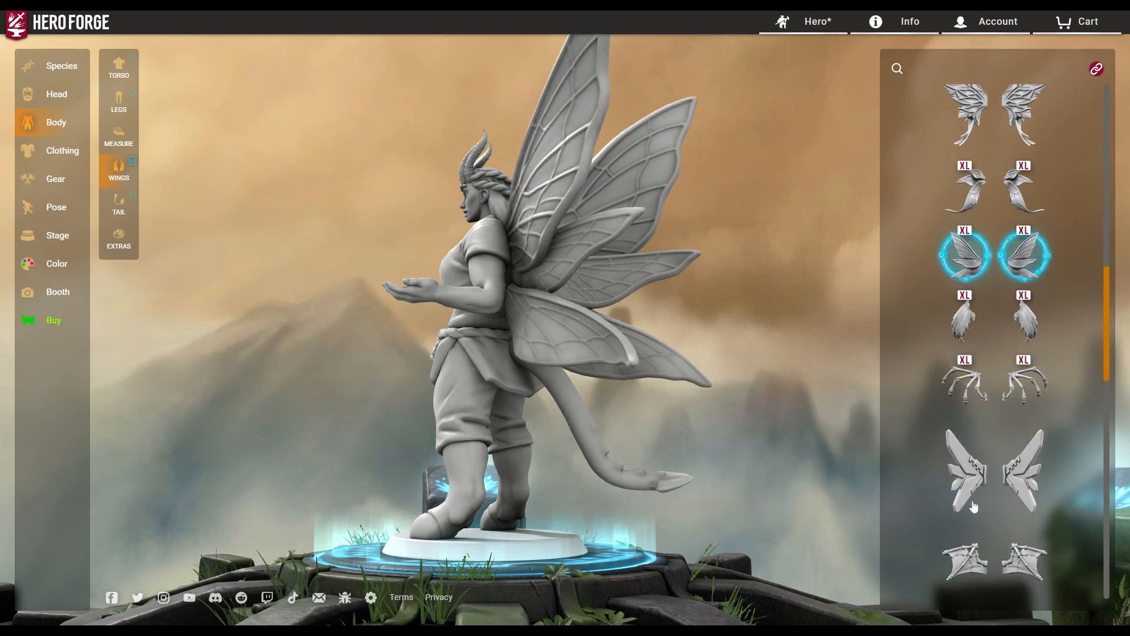
{"action": "left_click", "coordinate": [960, 391]}
Inspect the Epic Bone Dragon Wings, then try Stitched Leather and Open Feathered Wings.
{"action": "left_click_drag", "start_coordinate": [317, 362], "coordinate": [824, 347]}
{"action": "left_click_drag", "start_coordinate": [467, 312], "coordinate": [98, 289]}
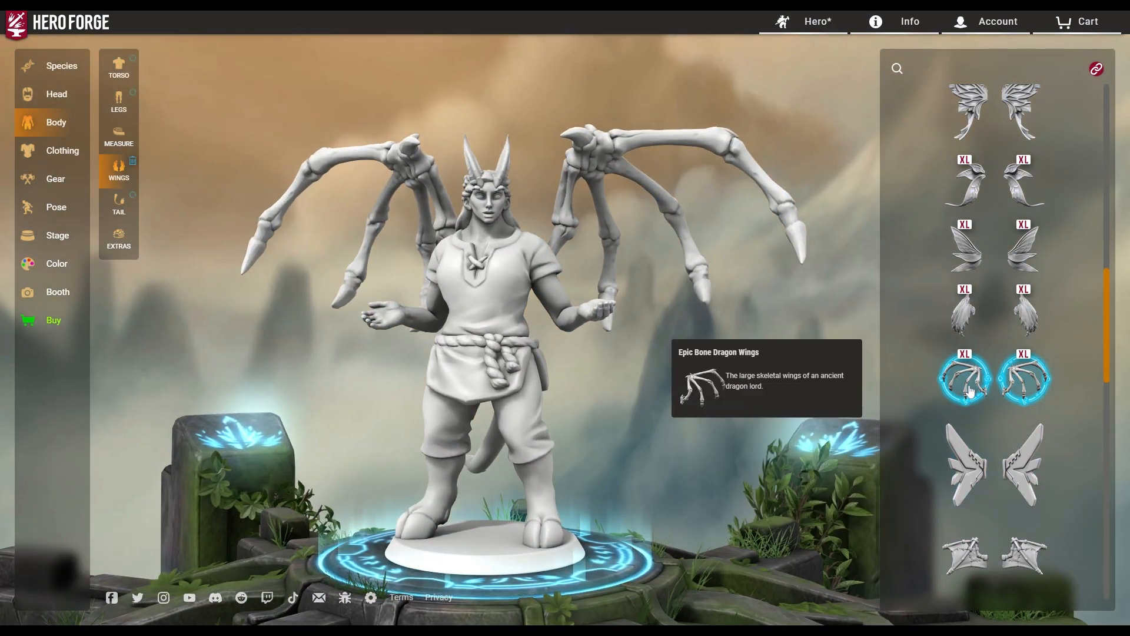
{"action": "left_click", "coordinate": [970, 553]}
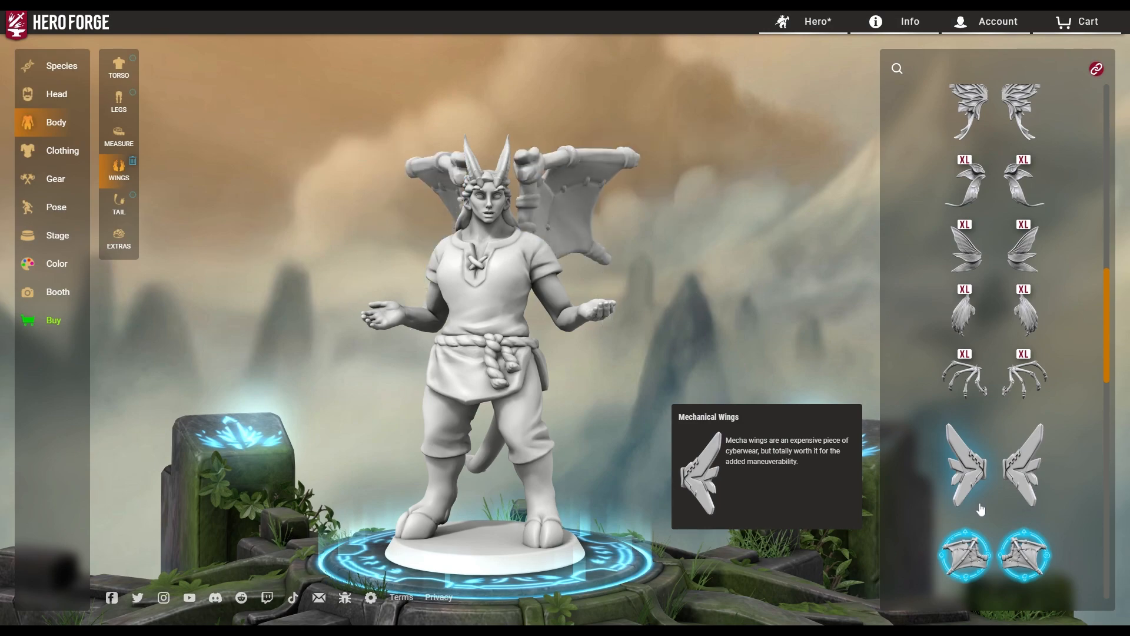
{"action": "left_click_drag", "start_coordinate": [695, 450], "coordinate": [707, 479]}
{"action": "scroll", "coordinate": [1002, 478], "scroll_direction": "down", "scroll_amount": 4}
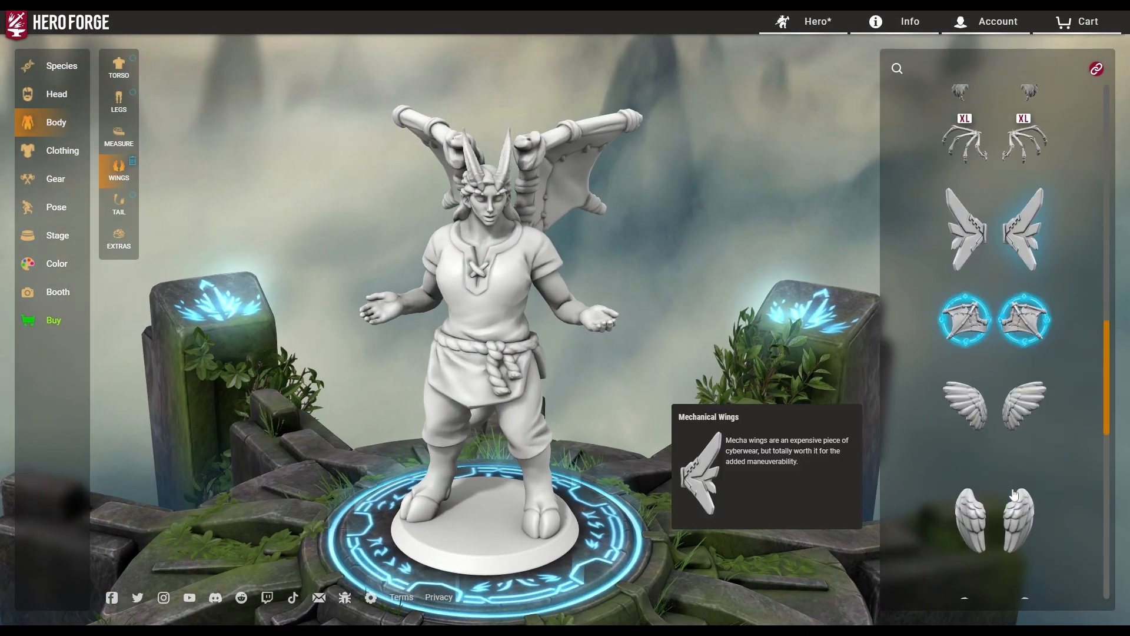
{"action": "left_click", "coordinate": [970, 424]}
{"action": "left_click_drag", "start_coordinate": [684, 447], "coordinate": [830, 436]}
{"action": "left_click_drag", "start_coordinate": [698, 478], "coordinate": [308, 464]}
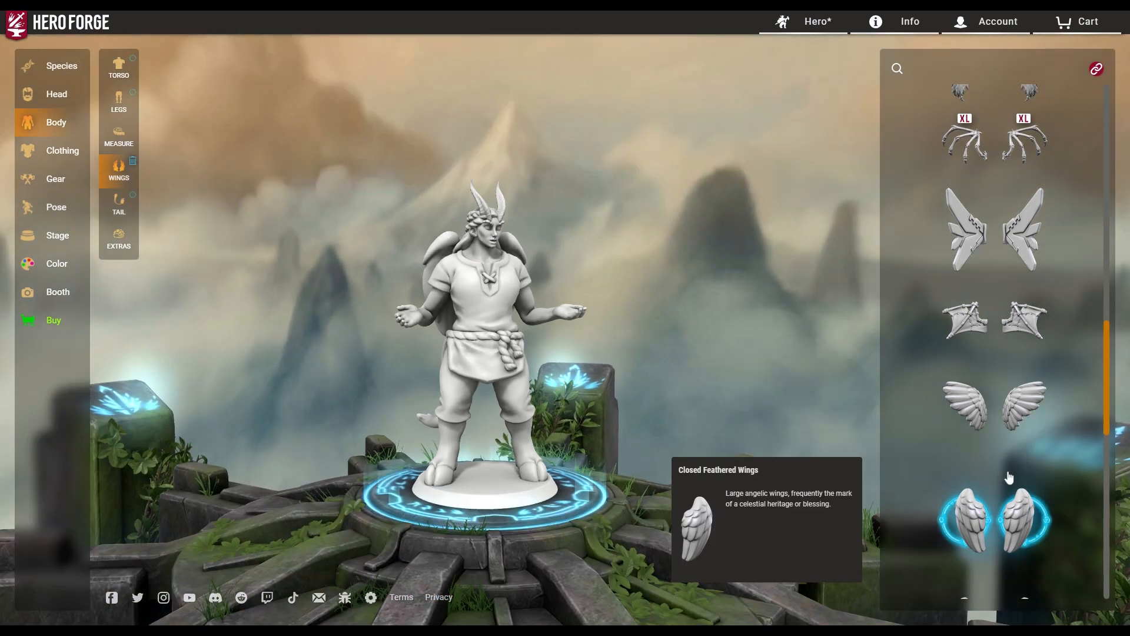
Try Closed Demon Wings and Pixie Wings, then deselect Pixie Wings to leave the figure wingless.
{"action": "scroll", "coordinate": [1009, 478], "scroll_direction": "down", "scroll_amount": 5}
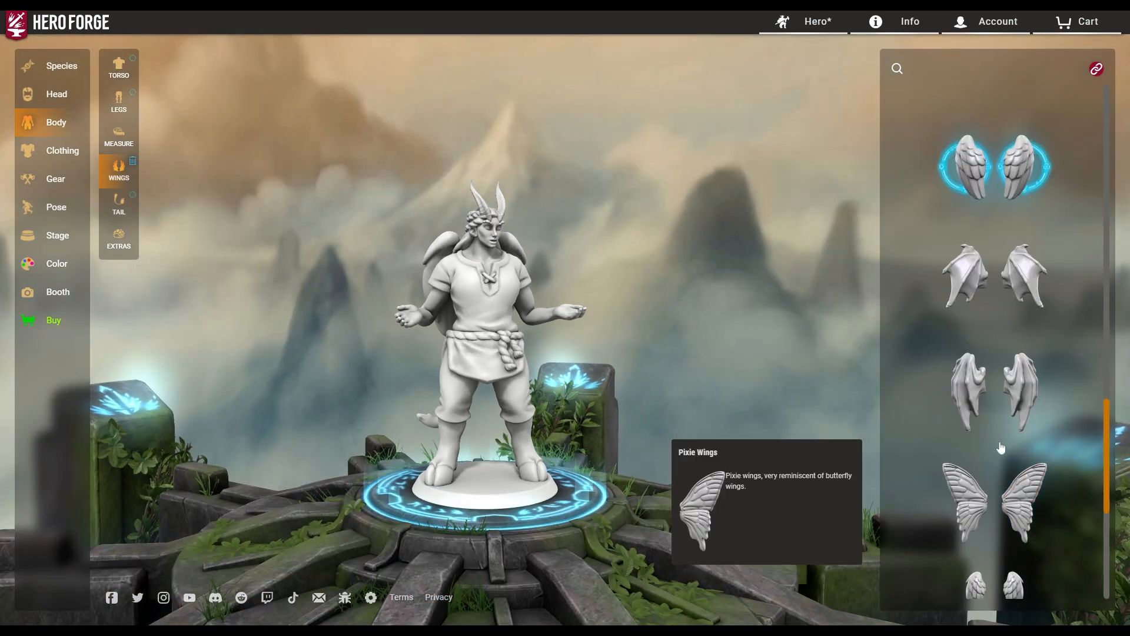
{"action": "left_click", "coordinate": [1001, 389]}
{"action": "left_click_drag", "start_coordinate": [871, 438], "coordinate": [825, 406]}
{"action": "left_click", "coordinate": [958, 518]}
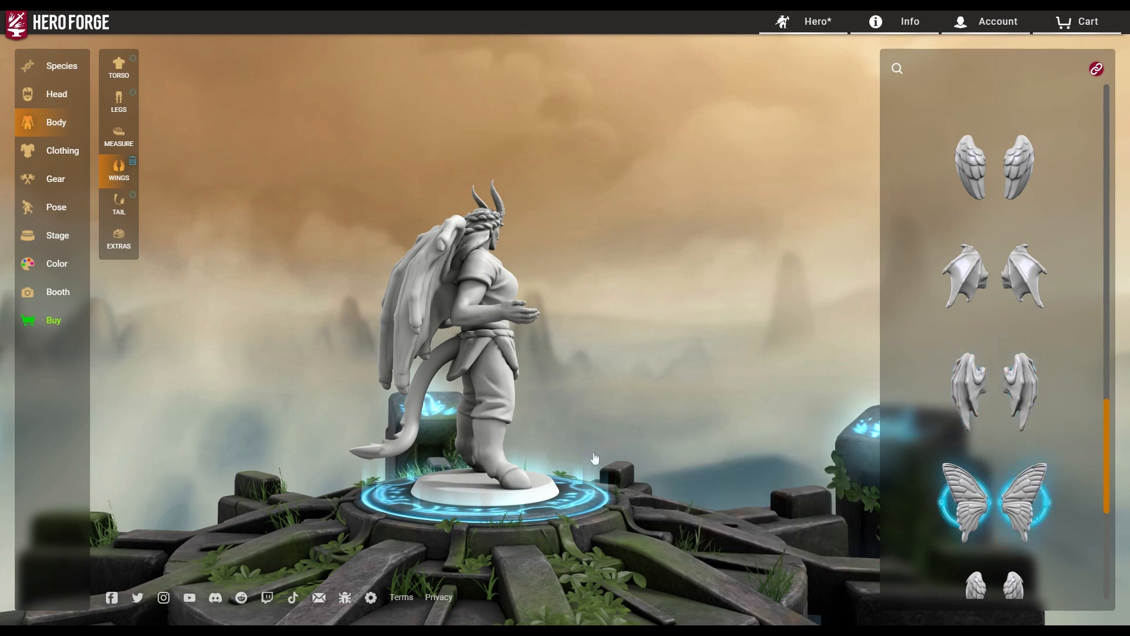
{"action": "left_click_drag", "start_coordinate": [677, 430], "coordinate": [499, 427]}
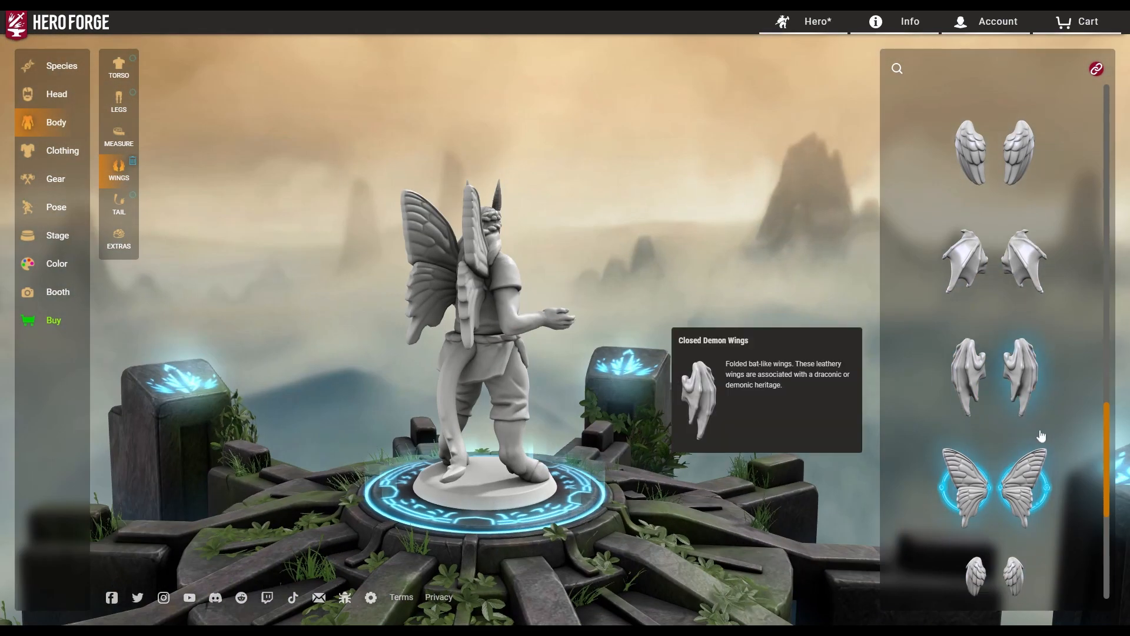
{"action": "scroll", "coordinate": [1012, 447], "scroll_direction": "down", "scroll_amount": 5}
{"action": "scroll", "coordinate": [983, 453], "scroll_direction": "up", "scroll_amount": 5}
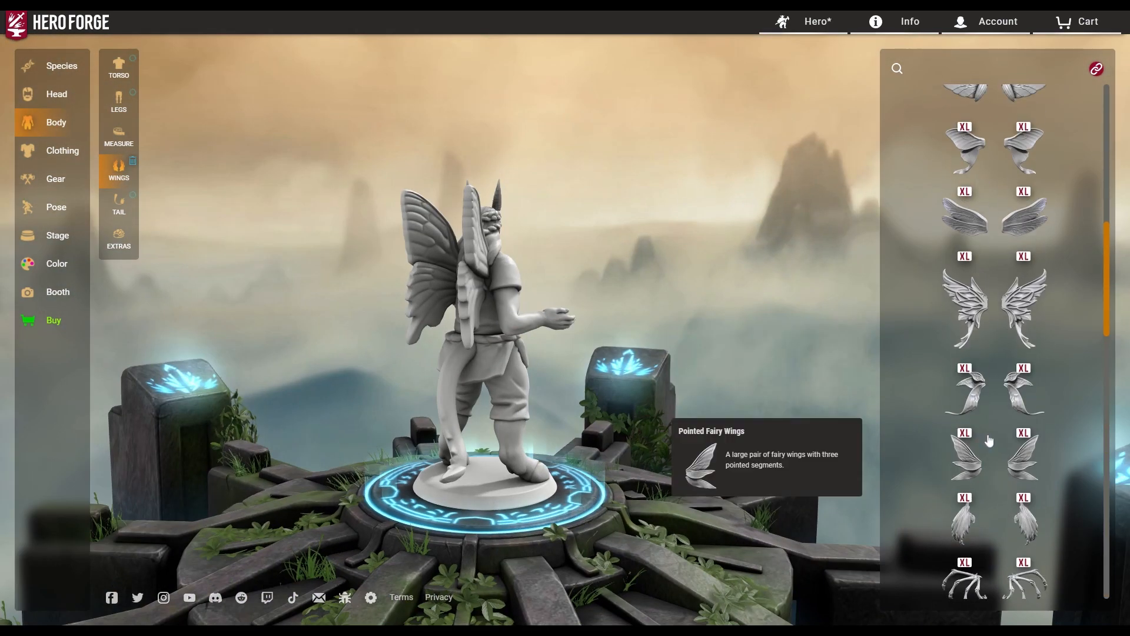
{"action": "left_click", "coordinate": [968, 472]}
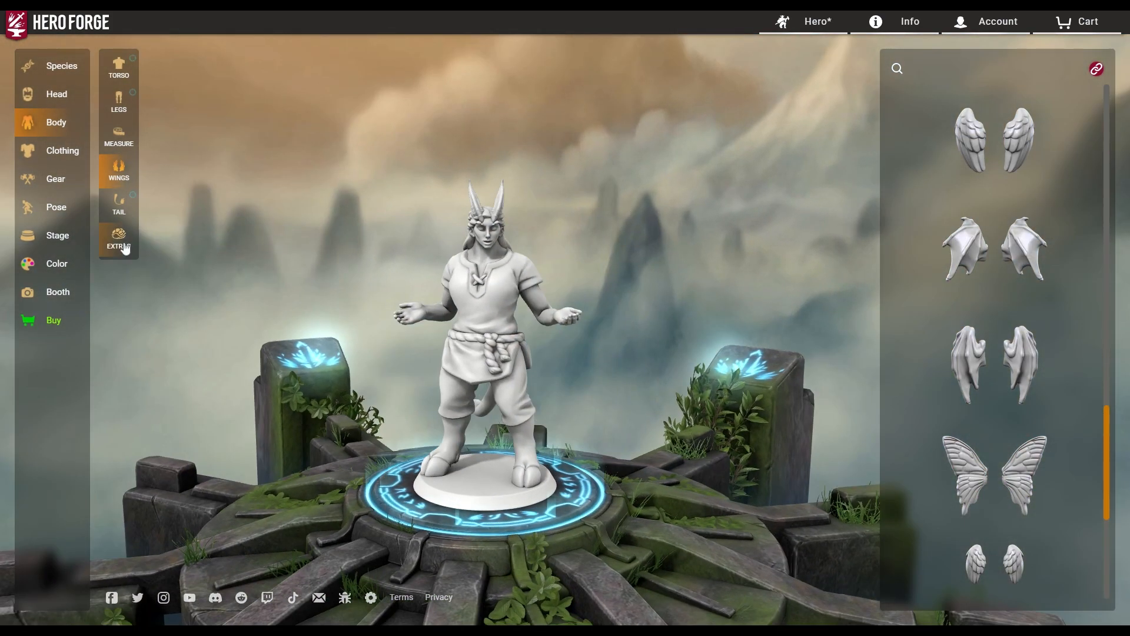
{"action": "left_click", "coordinate": [119, 203]}
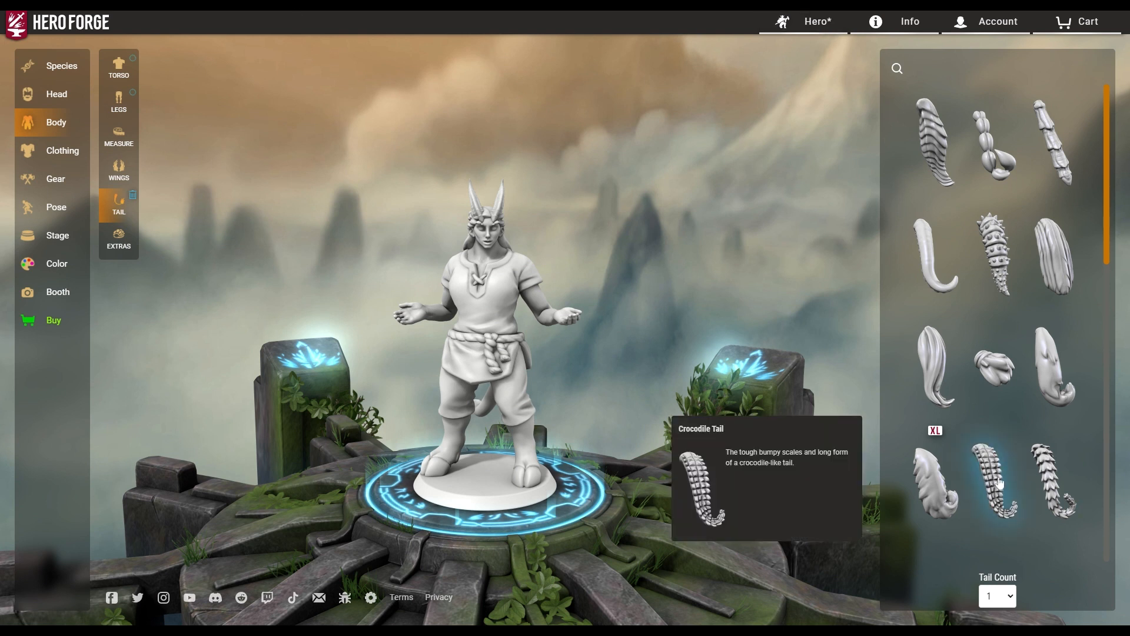
{"action": "left_click_drag", "start_coordinate": [370, 465], "coordinate": [1019, 455]}
{"action": "left_click_drag", "start_coordinate": [814, 503], "coordinate": [794, 526]}
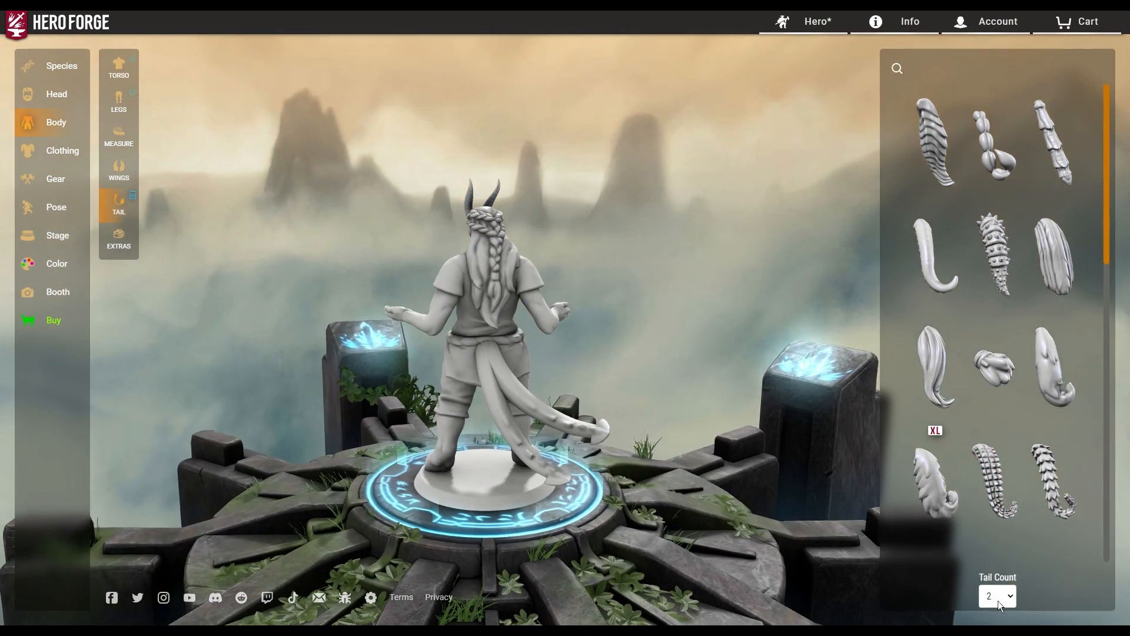
{"action": "left_click", "coordinate": [988, 582]}
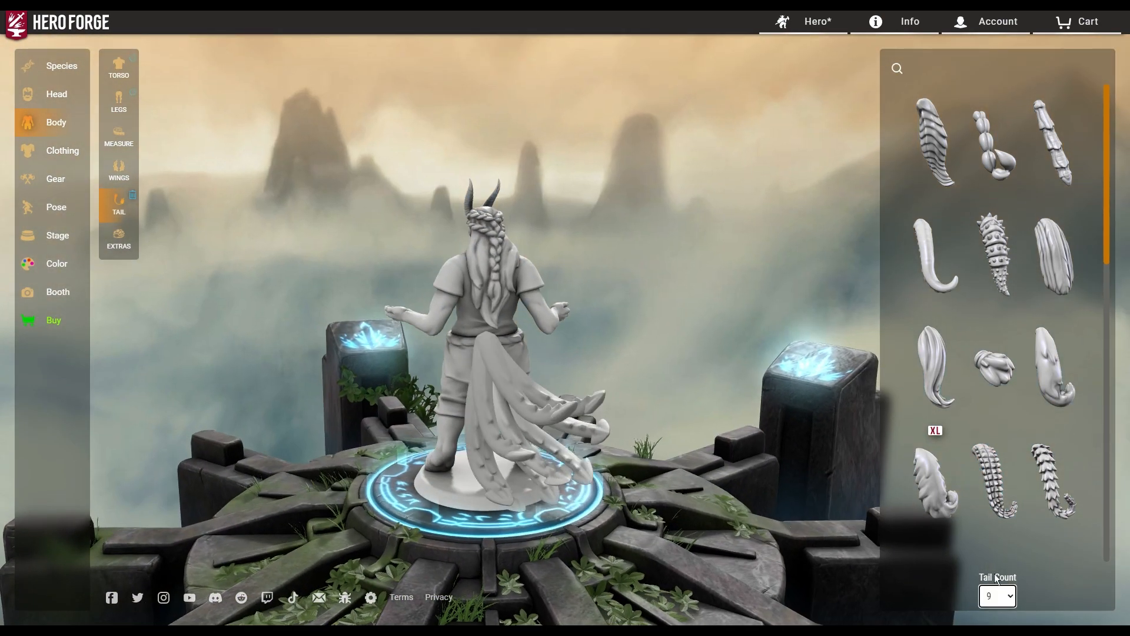
{"action": "left_click_drag", "start_coordinate": [726, 535], "coordinate": [743, 487]}
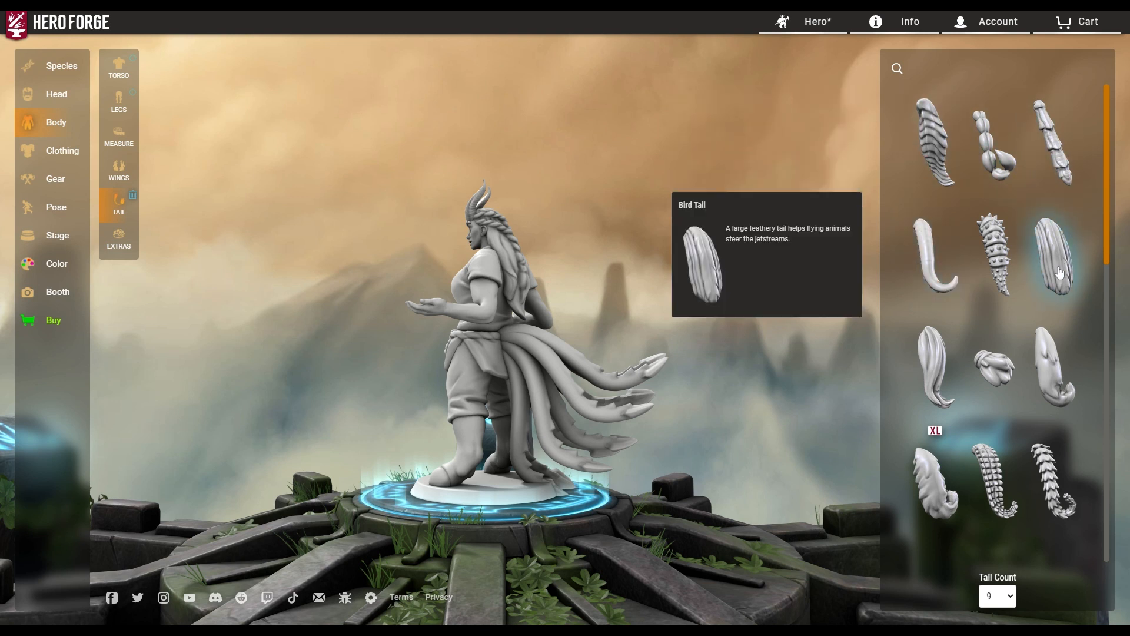
{"action": "scroll", "coordinate": [1046, 283], "scroll_direction": "down", "scroll_amount": 5}
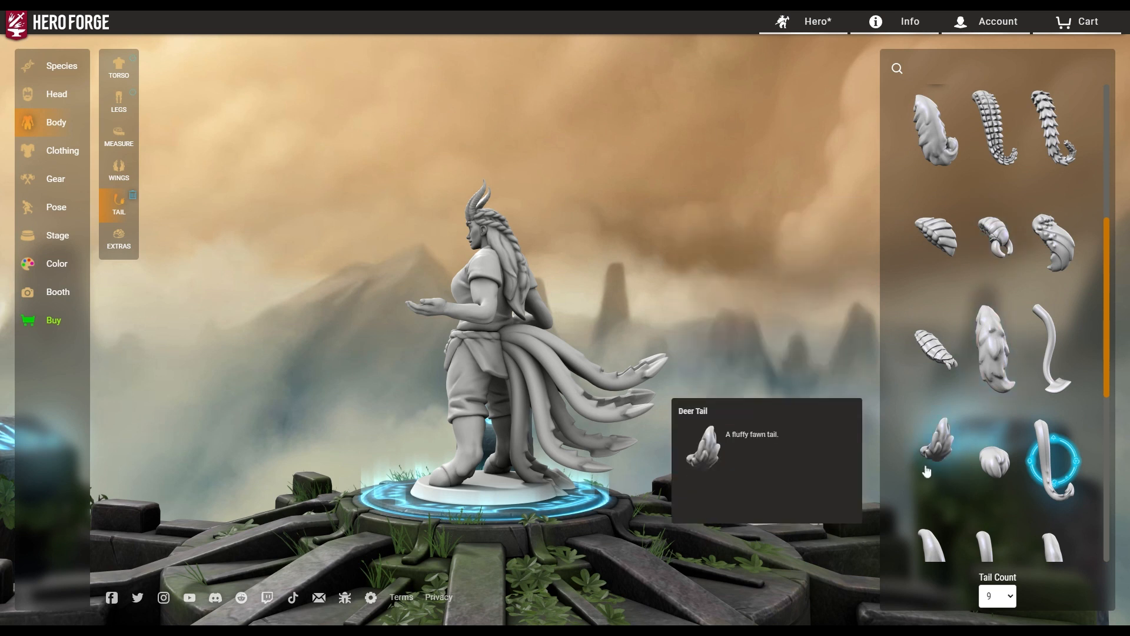
Compare Infernal Simple, furry and Cow Tail options on the figure.
{"action": "left_click", "coordinate": [1047, 364]}
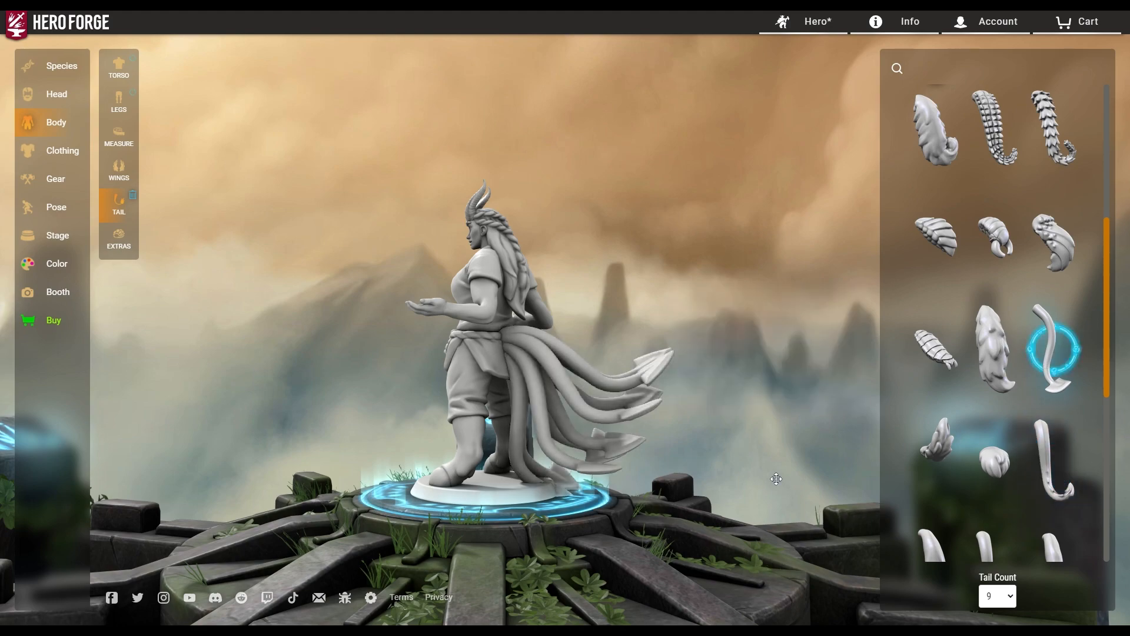
{"action": "left_click_drag", "start_coordinate": [775, 479], "coordinate": [321, 479]}
{"action": "scroll", "coordinate": [1039, 469], "scroll_direction": "down", "scroll_amount": 2}
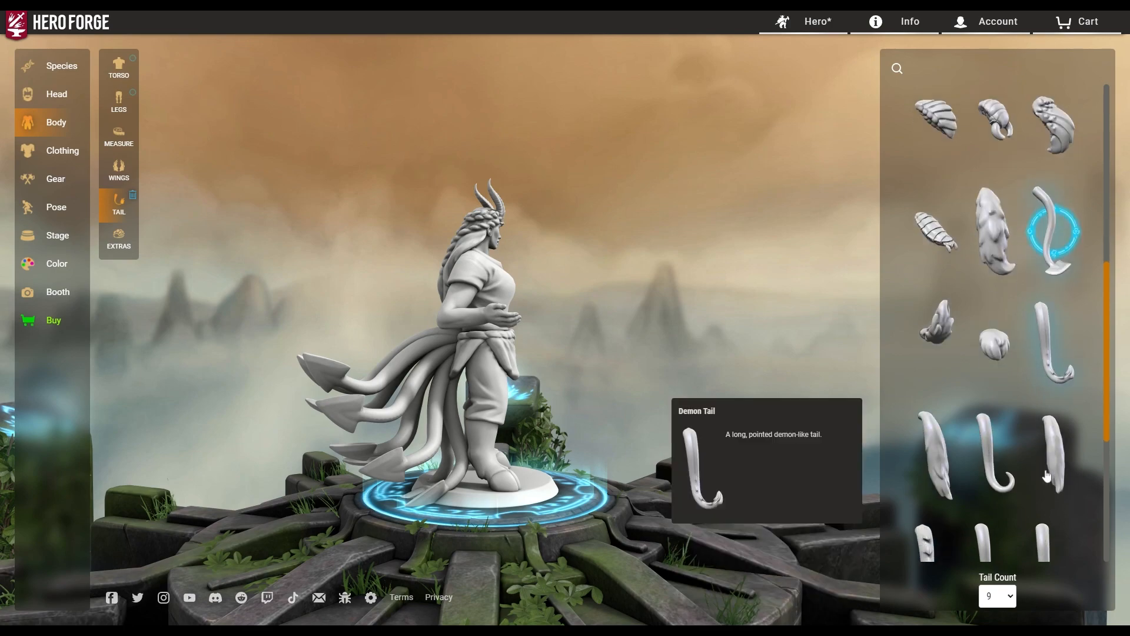
{"action": "left_click", "coordinate": [930, 471]}
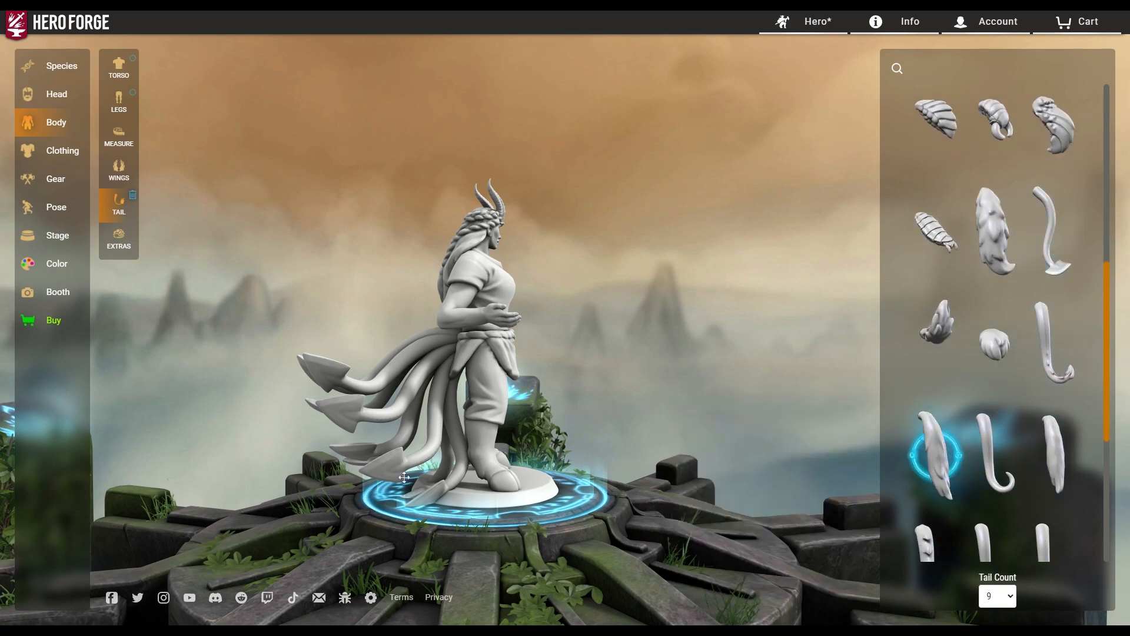
{"action": "left_click_drag", "start_coordinate": [404, 477], "coordinate": [643, 393]}
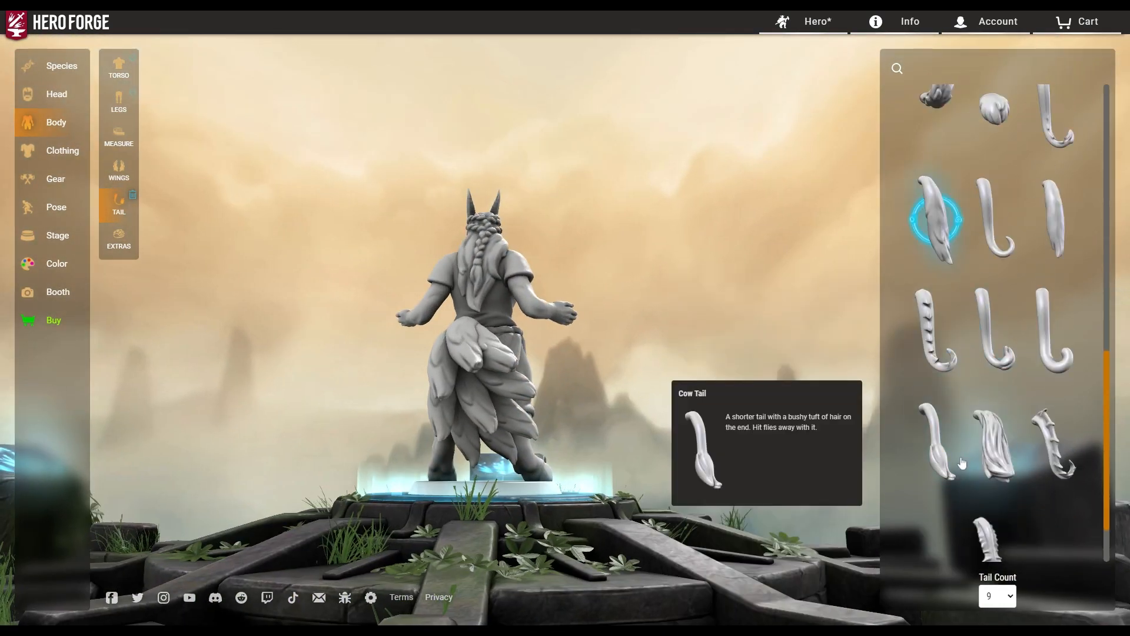
{"action": "left_click", "coordinate": [947, 452]}
{"action": "left_click_drag", "start_coordinate": [636, 511], "coordinate": [745, 518]}
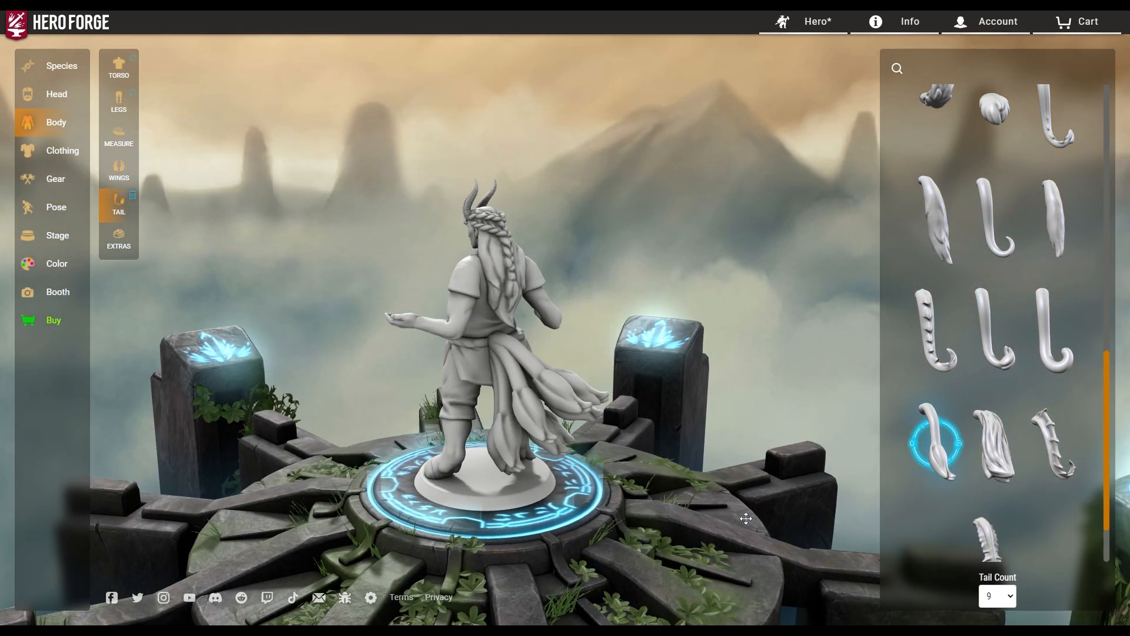
Set Tail Count to 1 with the spade-tipped Infernal Simple tail, then show the body extras options.
{"action": "left_click", "coordinate": [1001, 594]}
{"action": "left_click", "coordinate": [994, 479]}
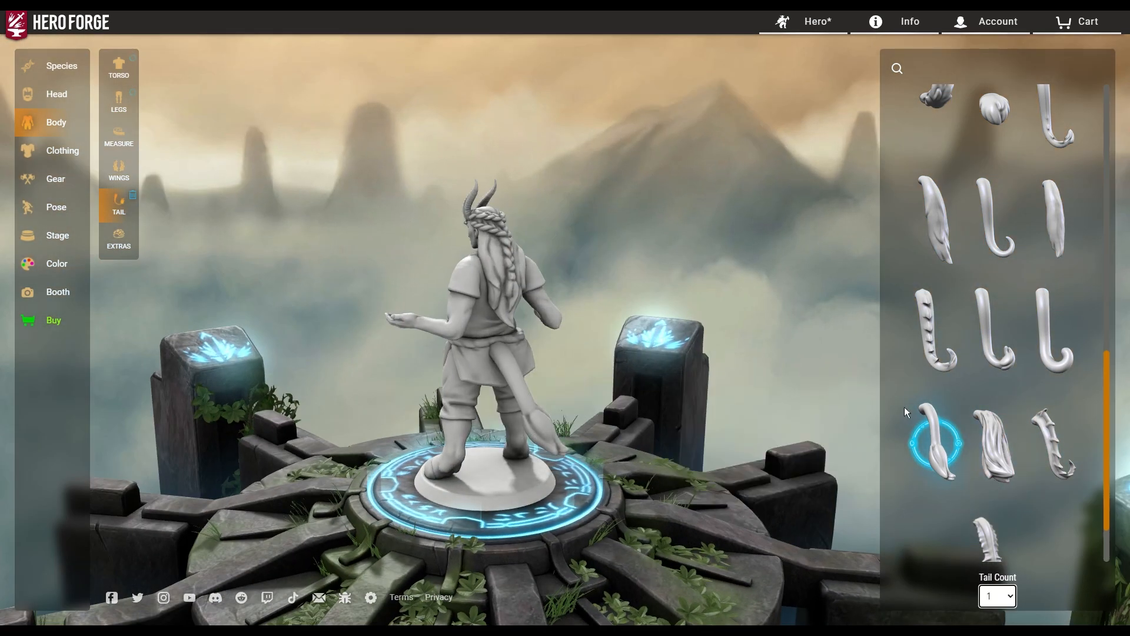
{"action": "scroll", "coordinate": [1030, 482], "scroll_direction": "down", "scroll_amount": 2}
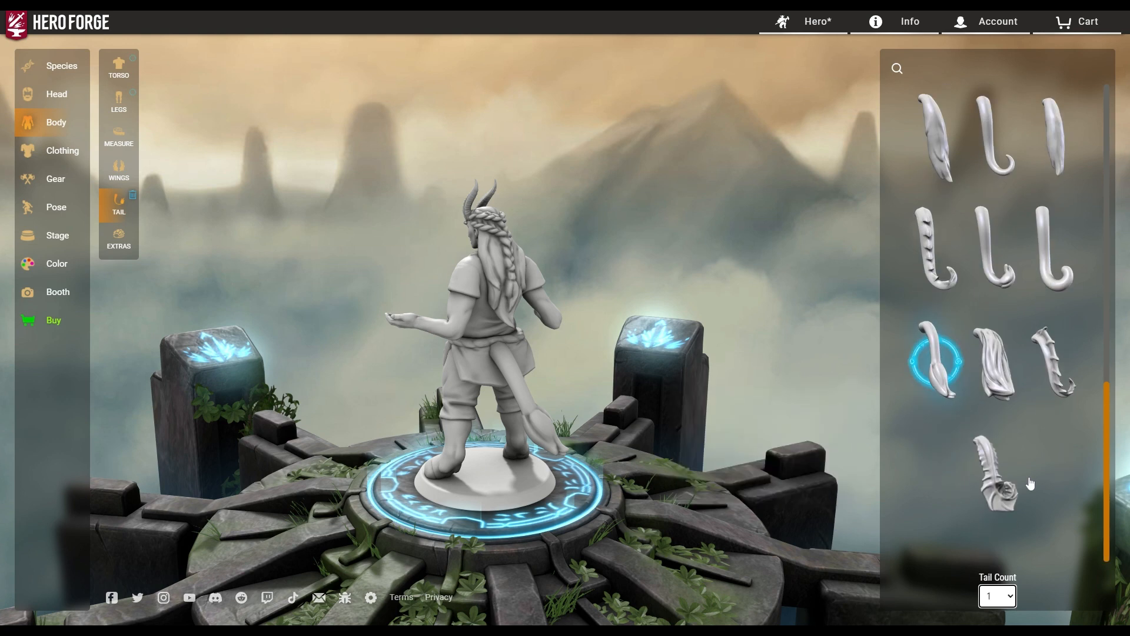
{"action": "scroll", "coordinate": [1030, 482], "scroll_direction": "up", "scroll_amount": 5}
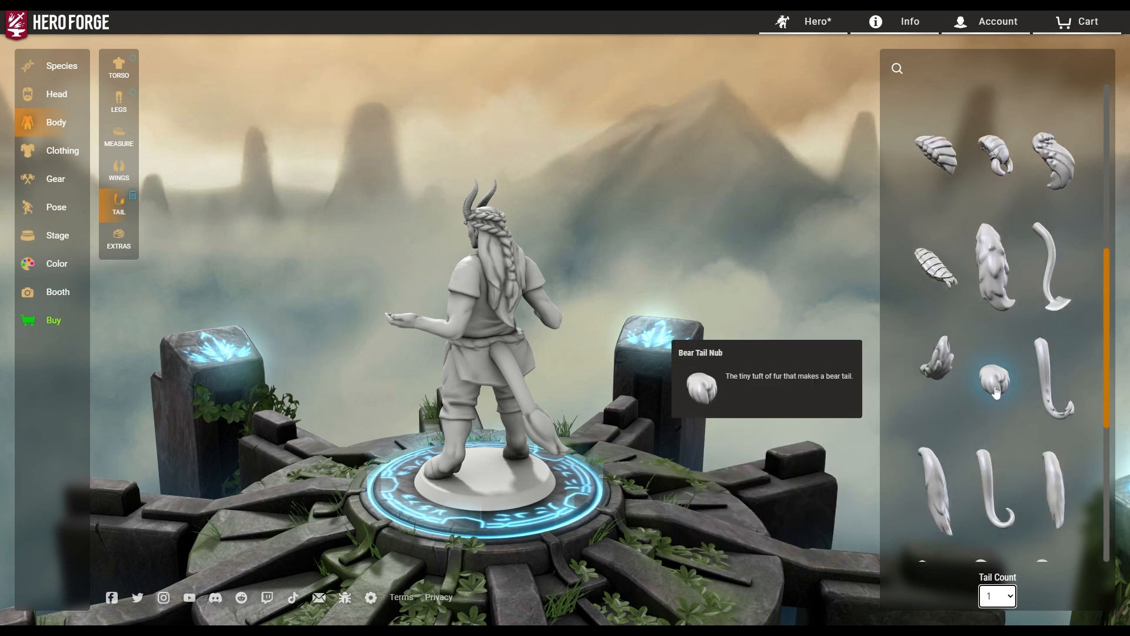
{"action": "left_click", "coordinate": [1053, 265]}
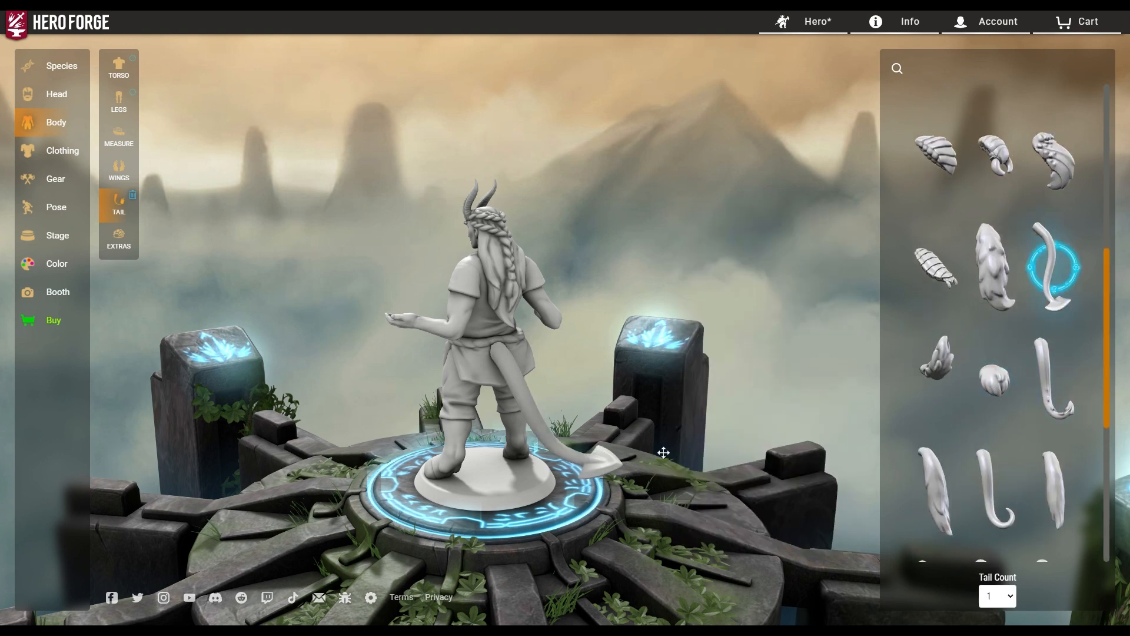
{"action": "left_click_drag", "start_coordinate": [702, 476], "coordinate": [154, 438]}
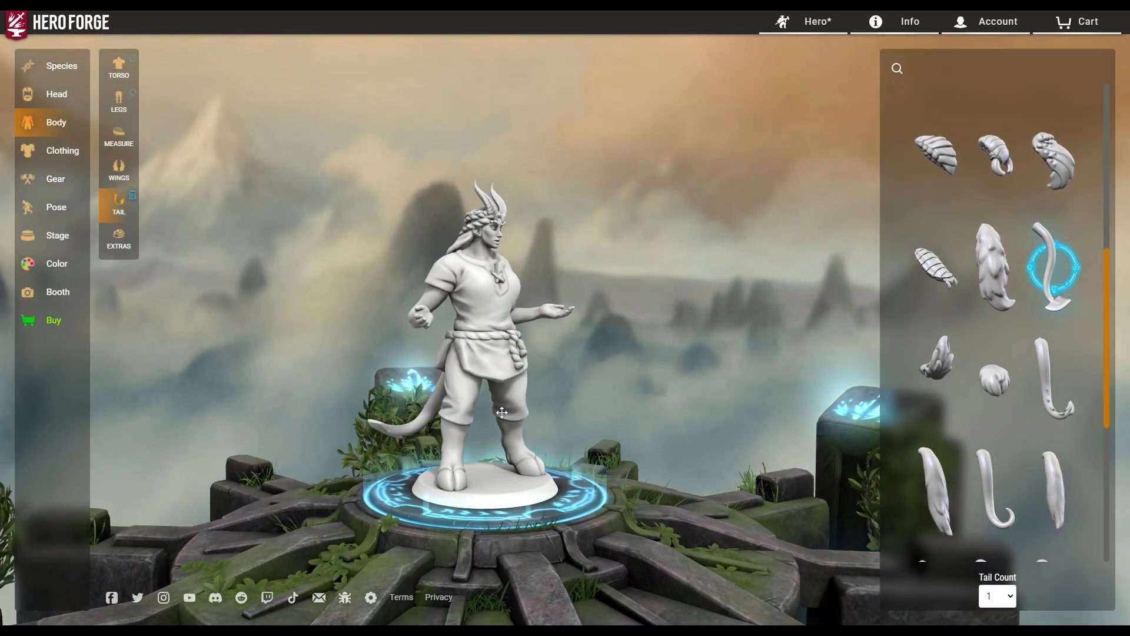
{"action": "left_click_drag", "start_coordinate": [502, 412], "coordinate": [85, 384]}
{"action": "left_click", "coordinate": [119, 238]}
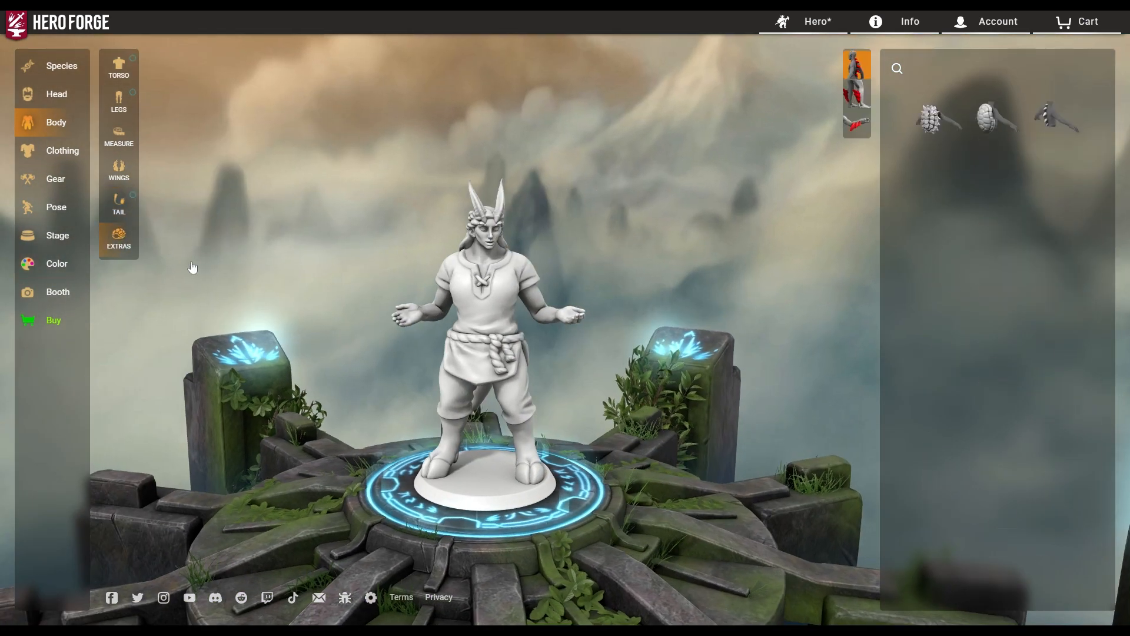
{"action": "mouse_move", "coordinate": [996, 115]}
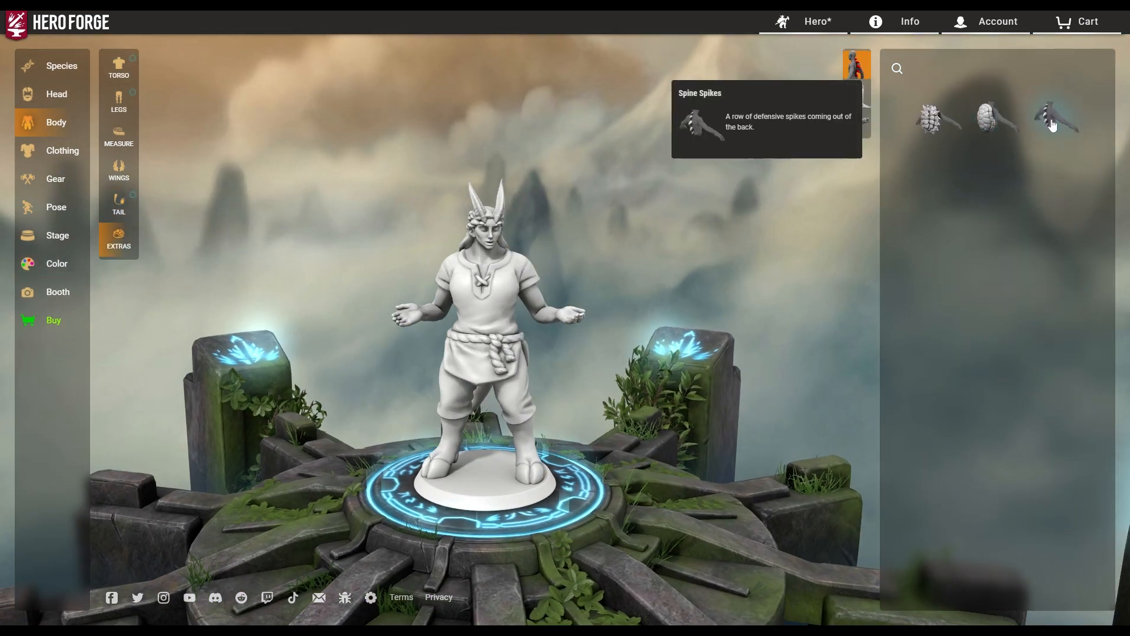
{"action": "left_click", "coordinate": [857, 92]}
{"action": "mouse_move", "coordinate": [1009, 136]}
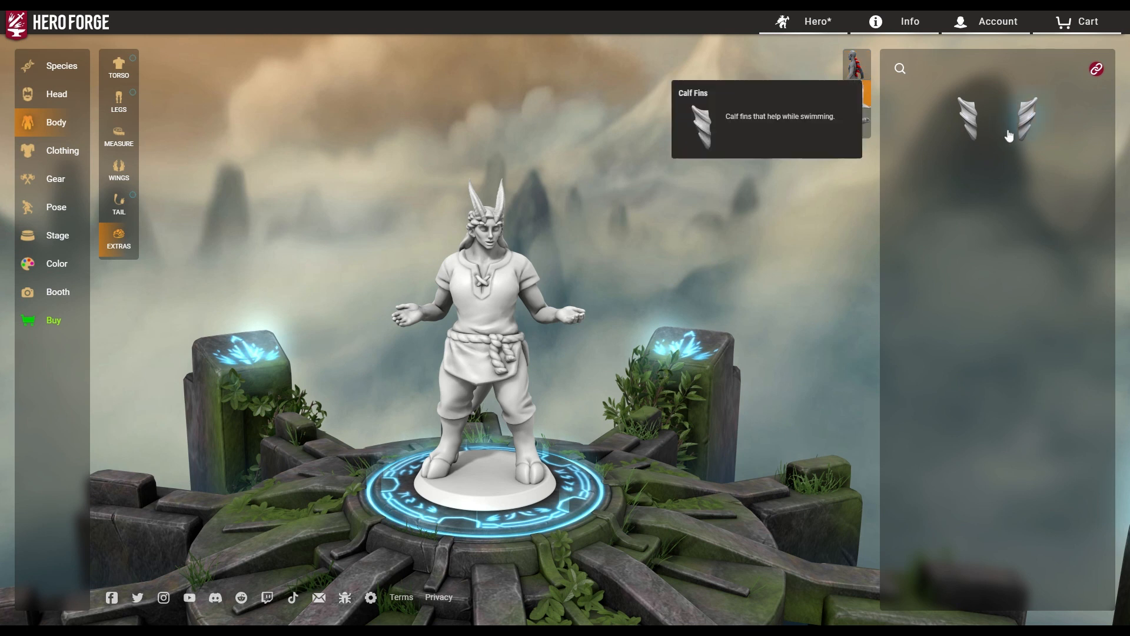
{"action": "left_click", "coordinate": [861, 134]}
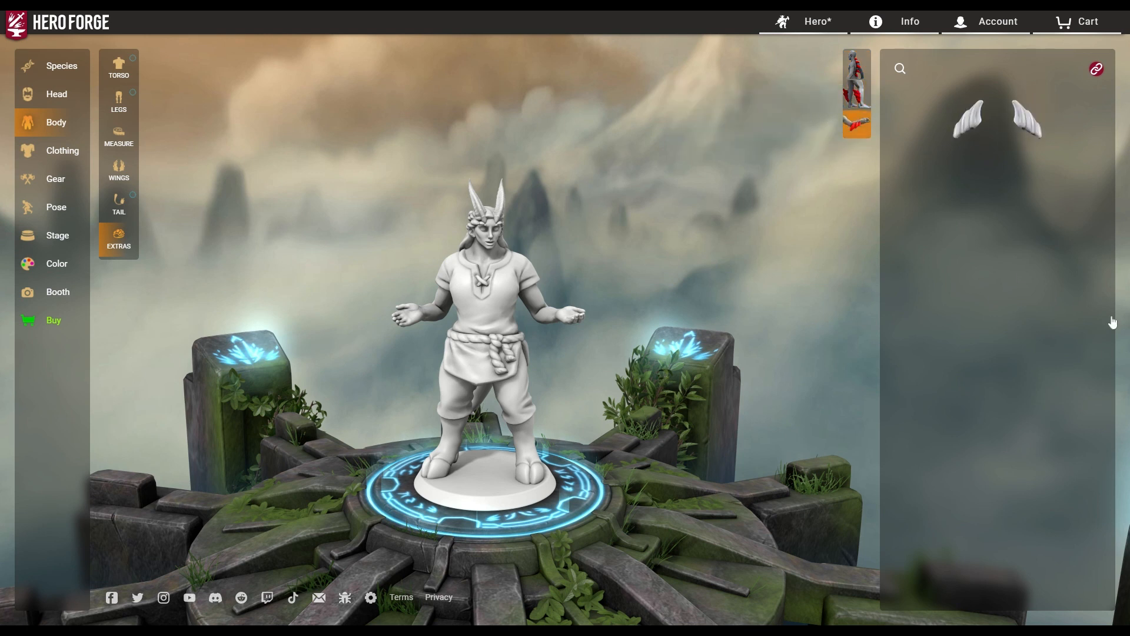
{"action": "mouse_move", "coordinate": [978, 131]}
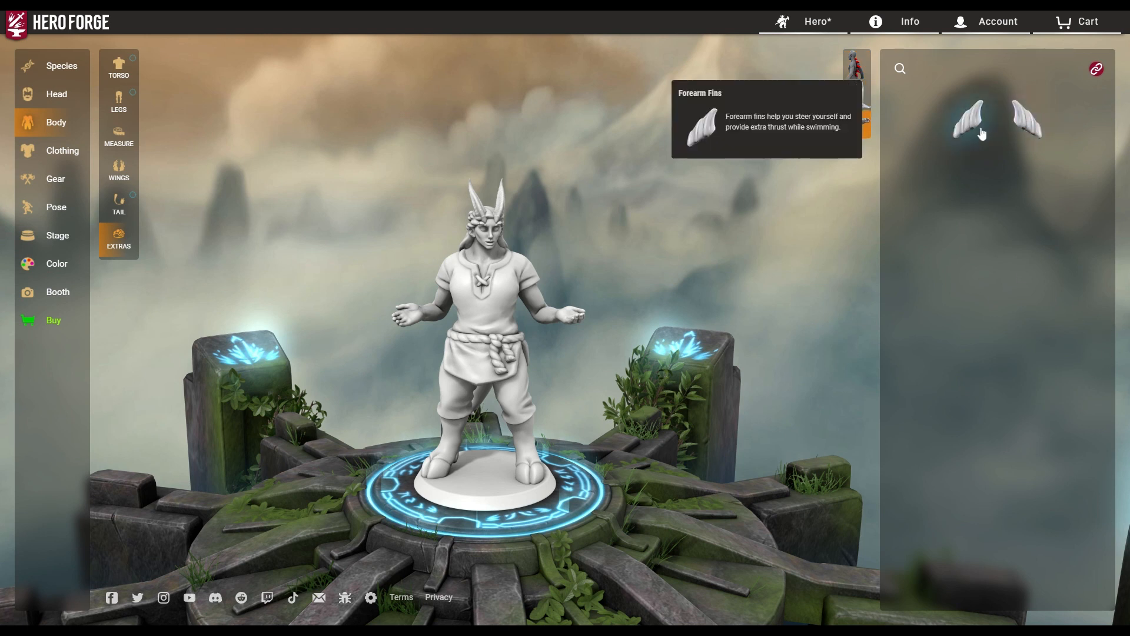
{"action": "left_click", "coordinate": [856, 64]}
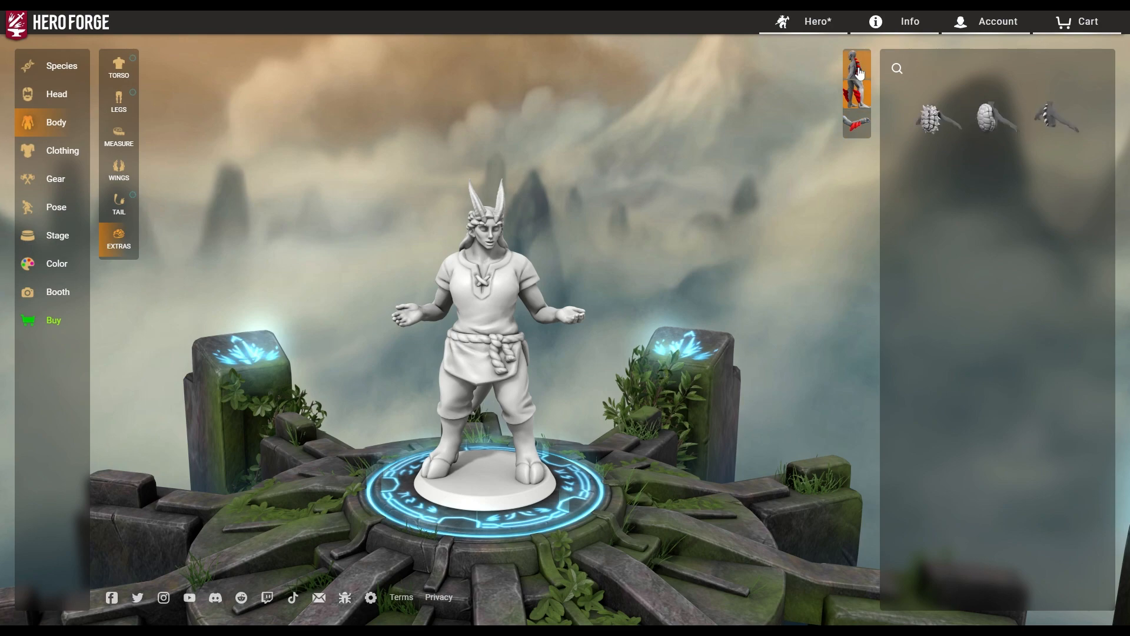
{"action": "left_click", "coordinate": [988, 133]}
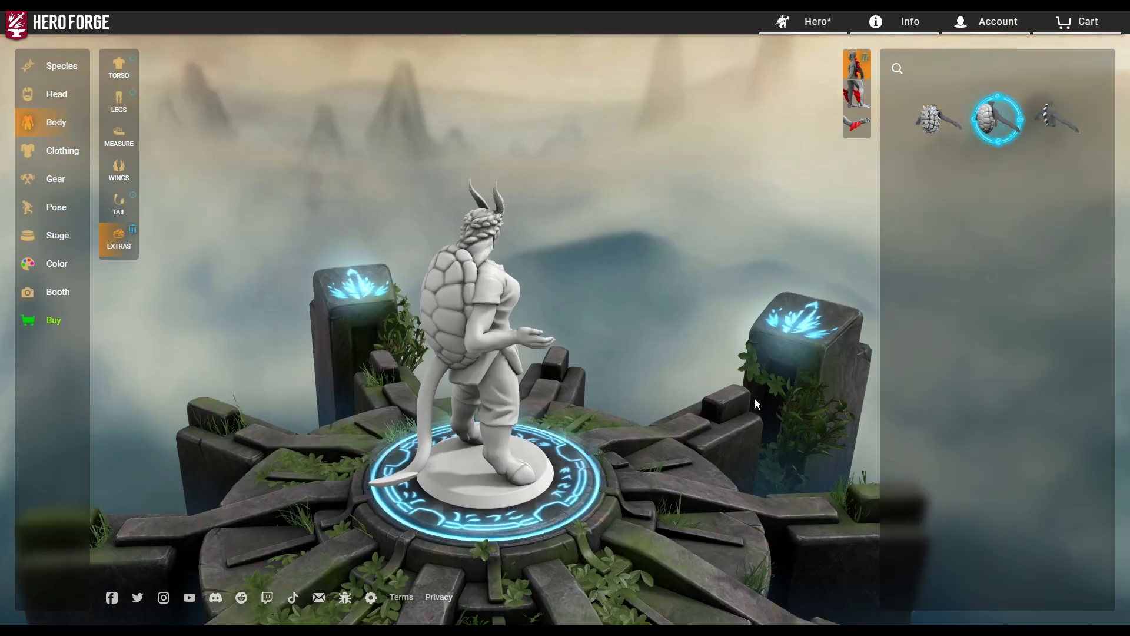
{"action": "left_click", "coordinate": [938, 121]}
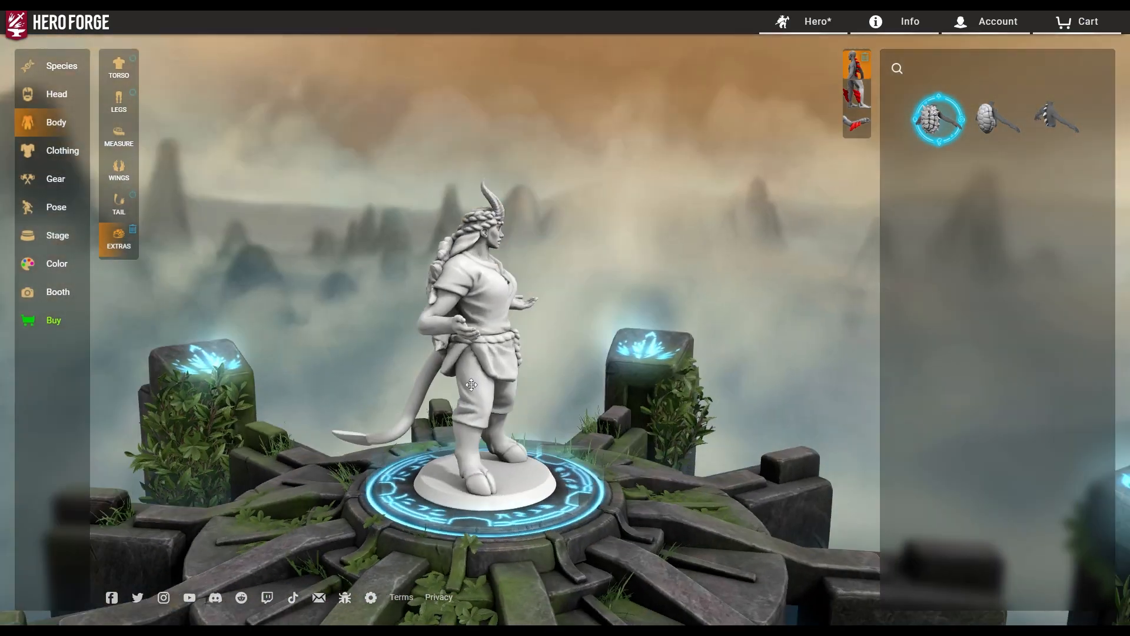
{"action": "mouse_move", "coordinate": [949, 118]}
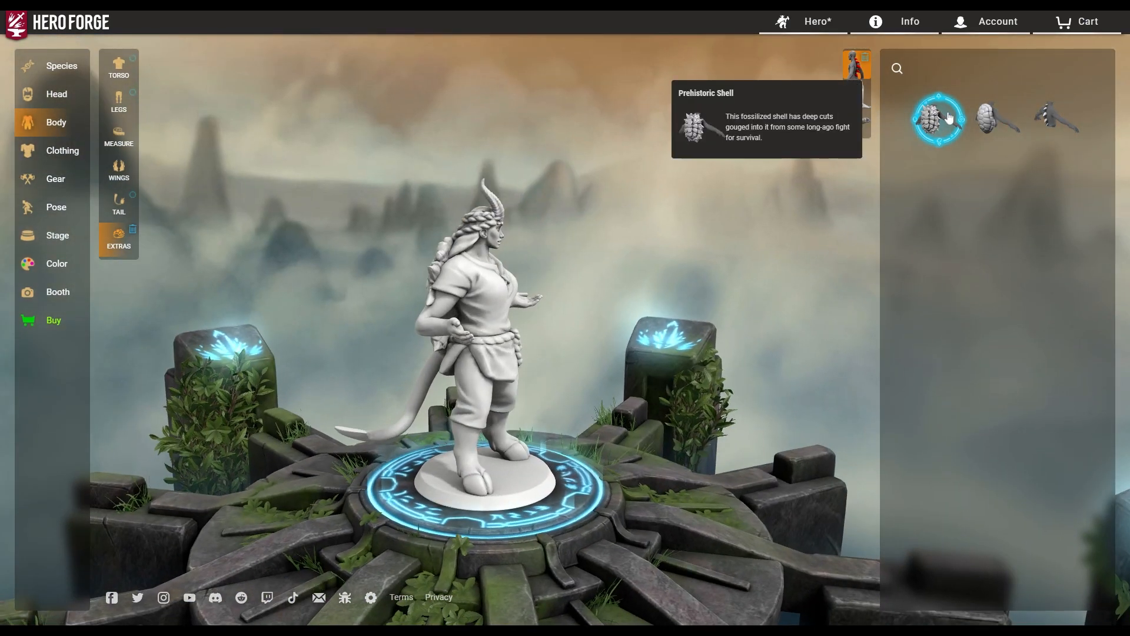
{"action": "left_click", "coordinate": [1057, 119]}
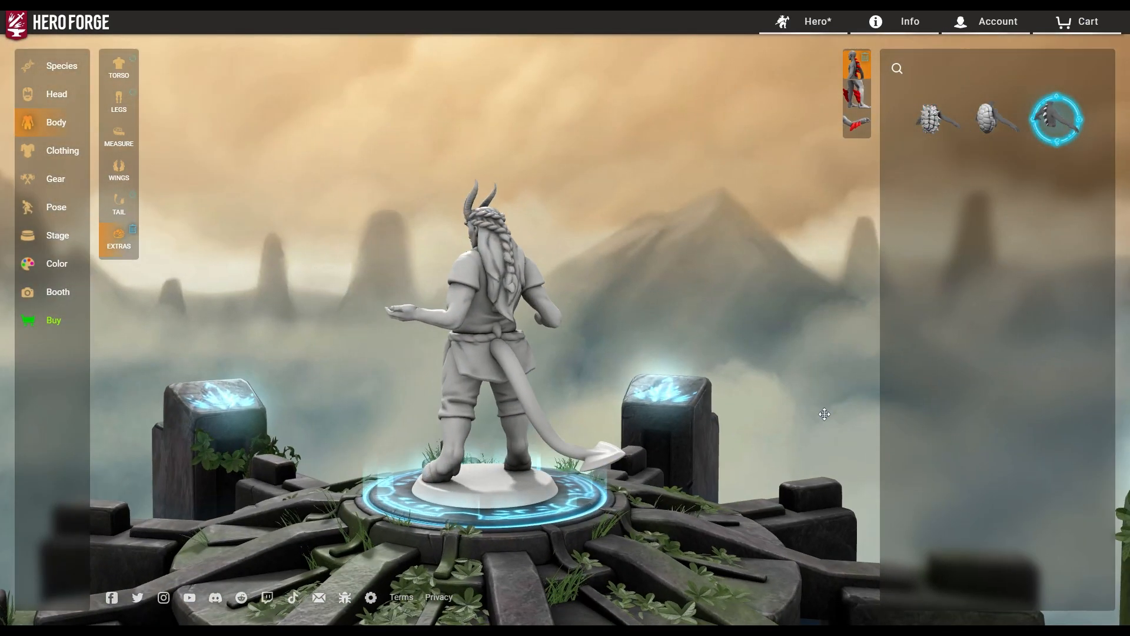
{"action": "left_click_drag", "start_coordinate": [825, 414], "coordinate": [589, 431]}
{"action": "left_click", "coordinate": [1060, 138]}
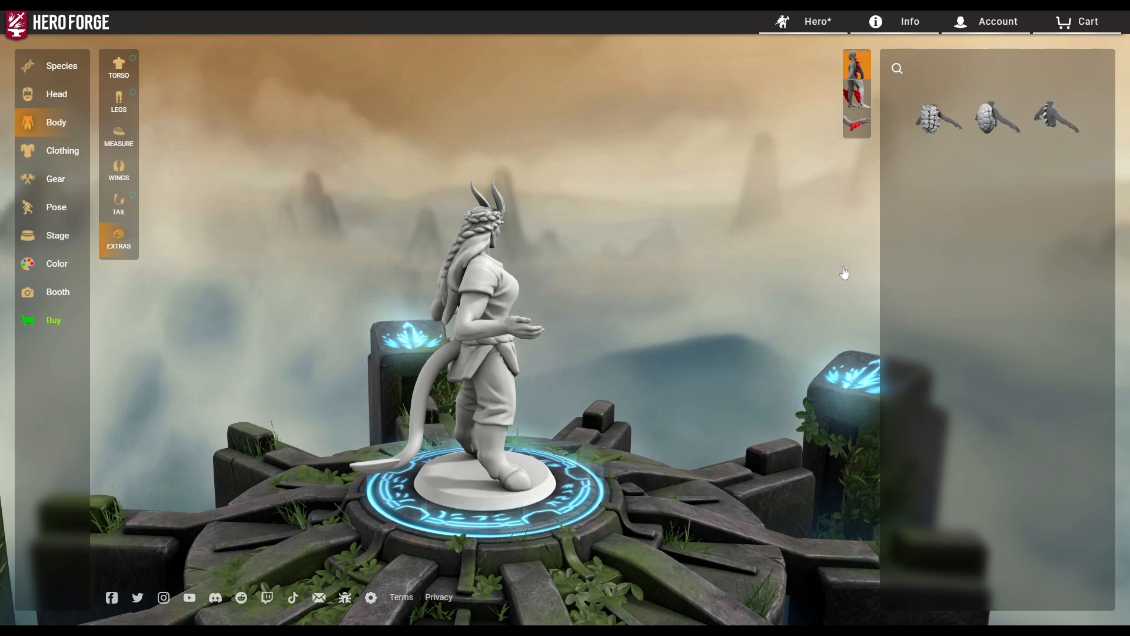
{"action": "left_click_drag", "start_coordinate": [640, 380], "coordinate": [266, 392]}
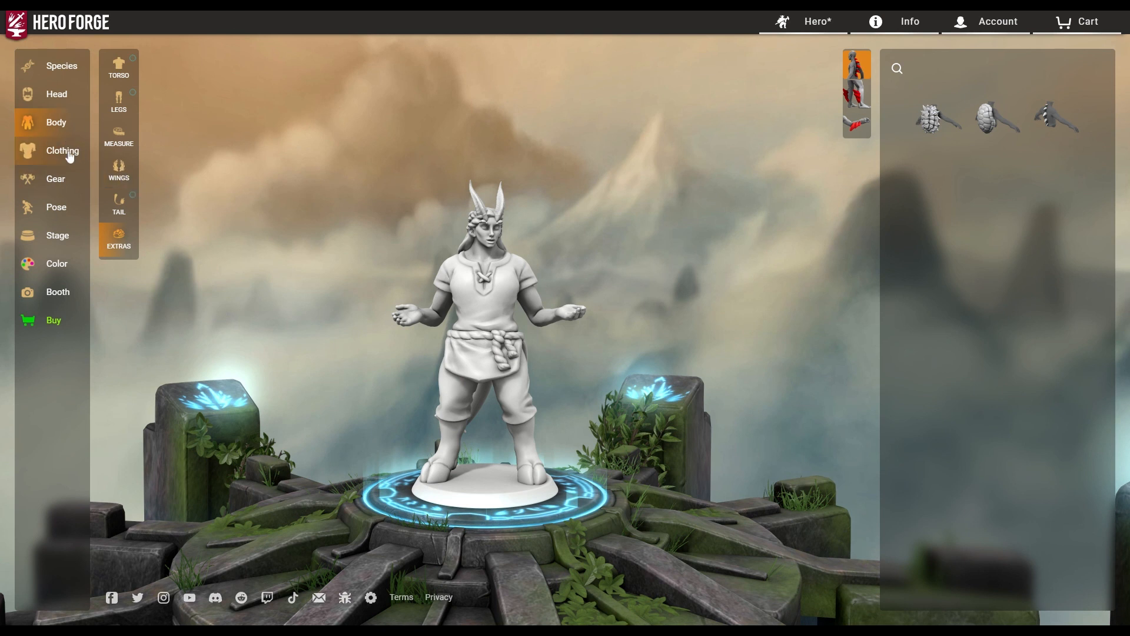
In Clothing, try the owl helm, fez and Open Visored Helm, then remove the helm.
{"action": "left_click", "coordinate": [70, 157]}
{"action": "left_click", "coordinate": [998, 287]}
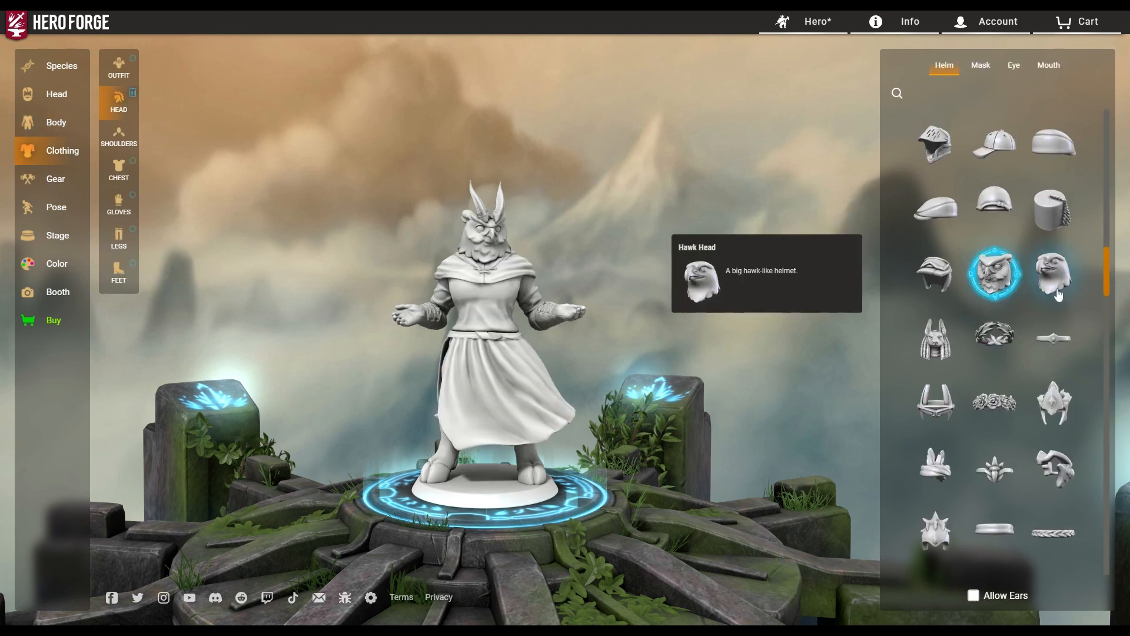
{"action": "left_click", "coordinate": [1058, 207]}
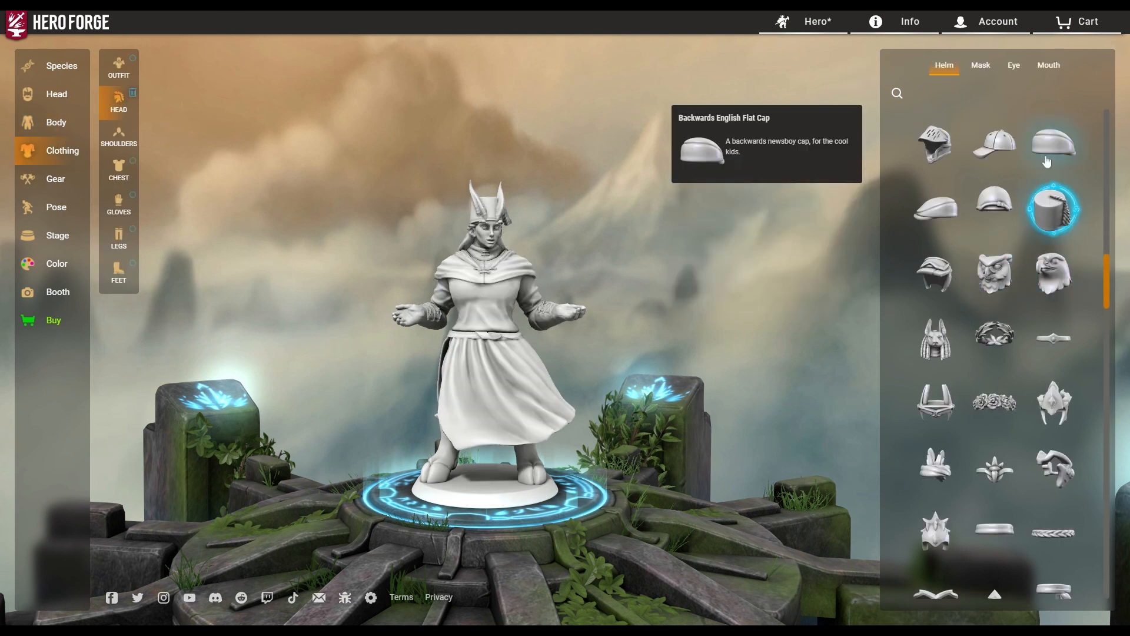
{"action": "left_click", "coordinate": [942, 148]}
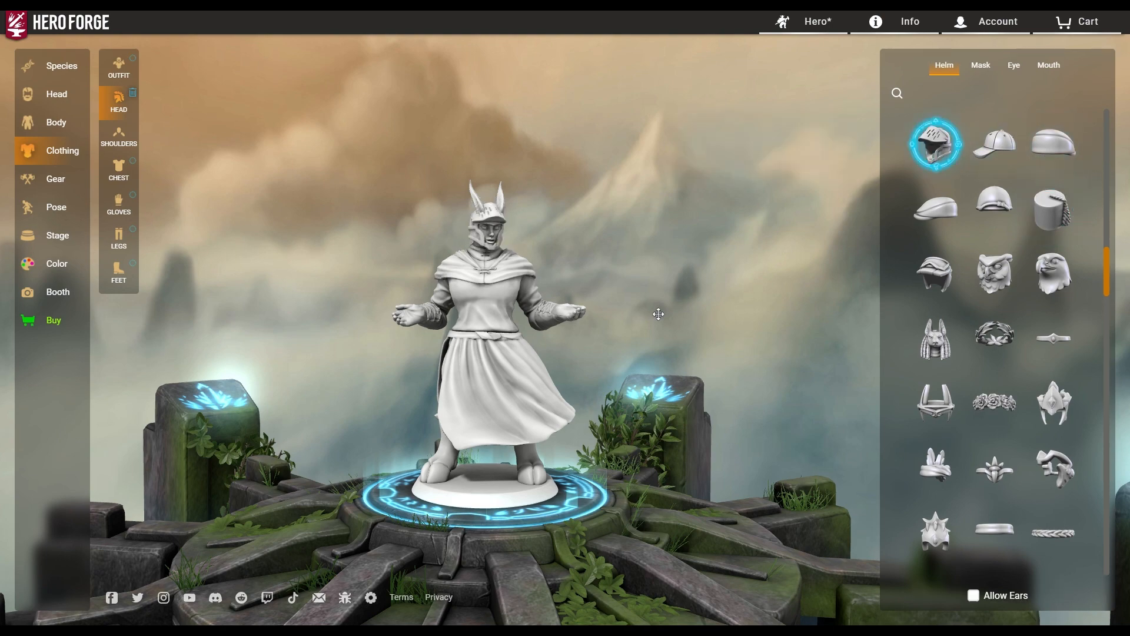
{"action": "left_click_drag", "start_coordinate": [666, 380], "coordinate": [697, 426]}
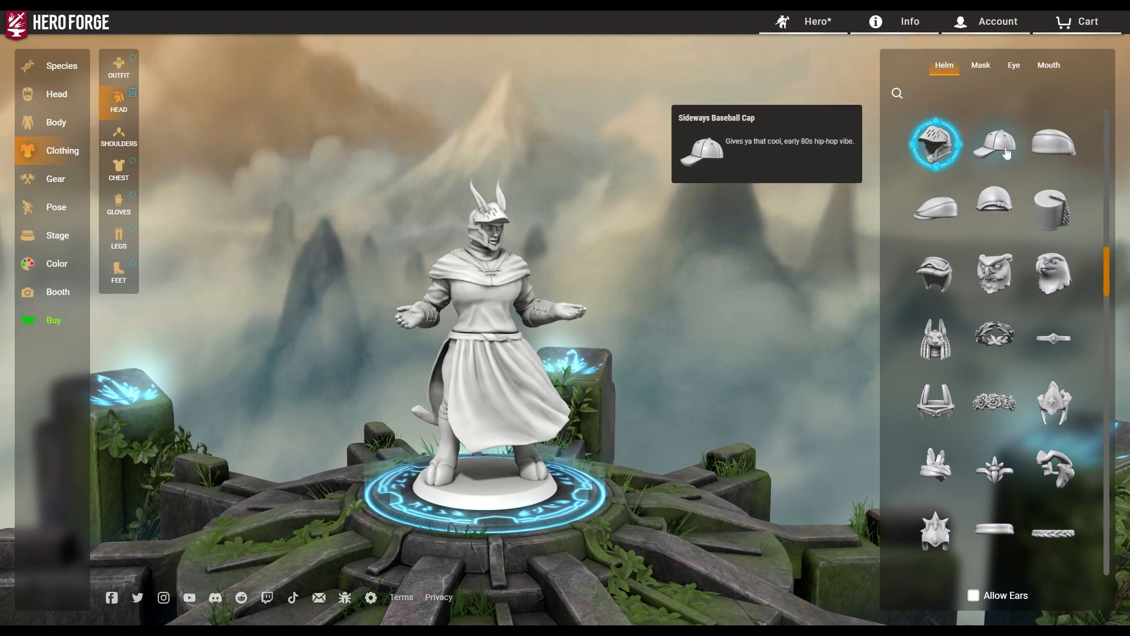
{"action": "left_click", "coordinate": [935, 144]}
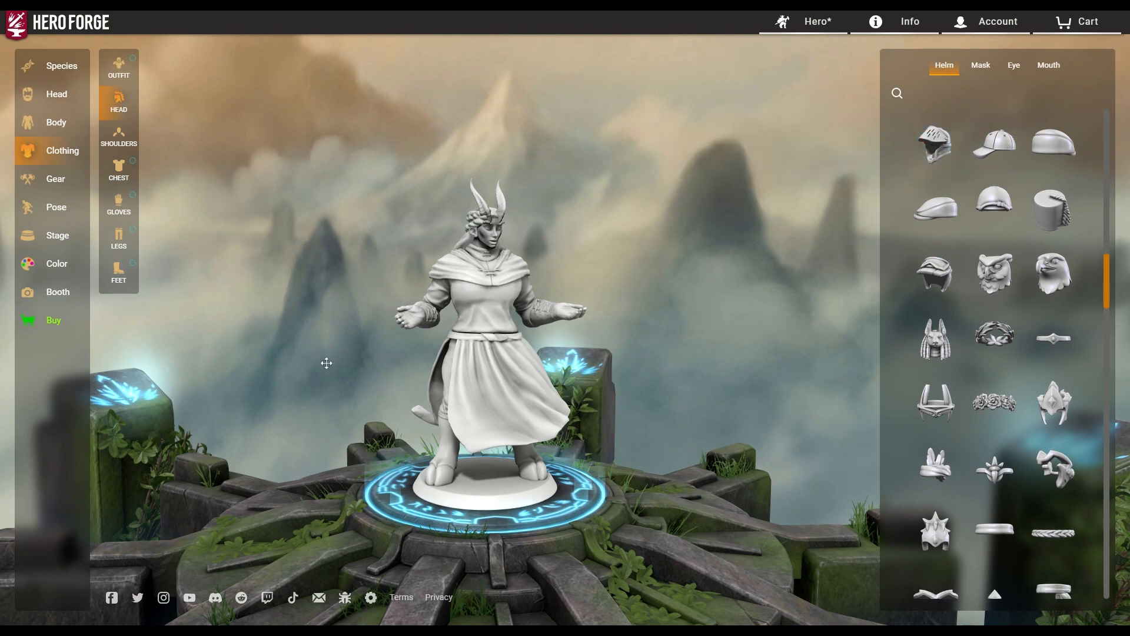
In Outfits, replace the plate armour with the Dashing Duelist long coat.
{"action": "left_click", "coordinate": [126, 71]}
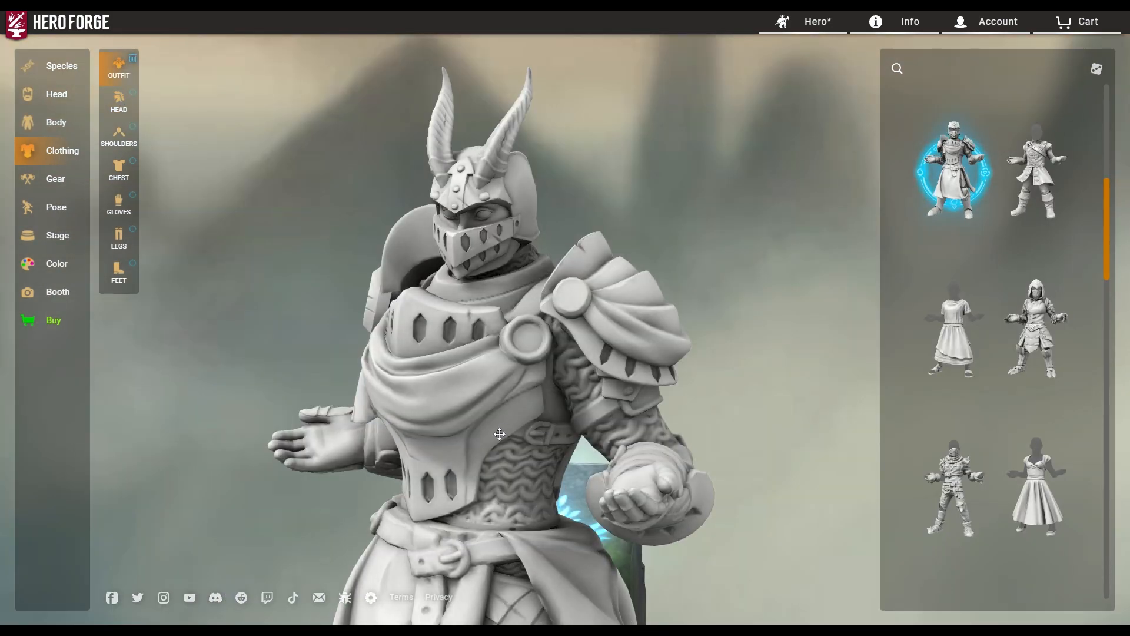
{"action": "left_click_drag", "start_coordinate": [500, 433], "coordinate": [539, 149]}
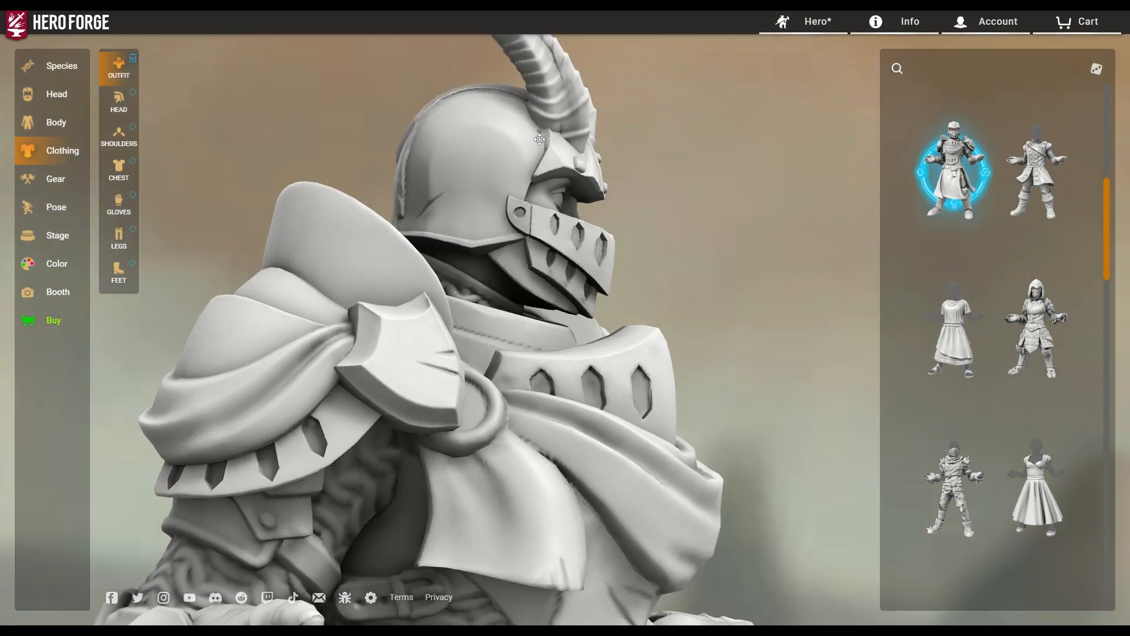
{"action": "left_click_drag", "start_coordinate": [681, 341], "coordinate": [641, 316]}
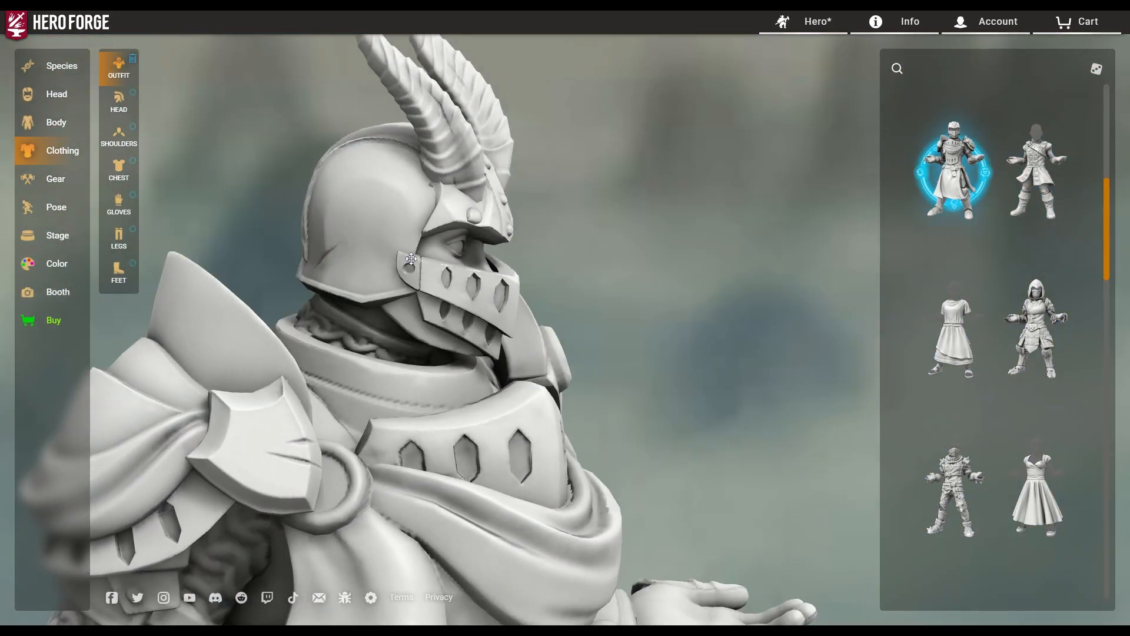
{"action": "left_click_drag", "start_coordinate": [411, 258], "coordinate": [531, 313]}
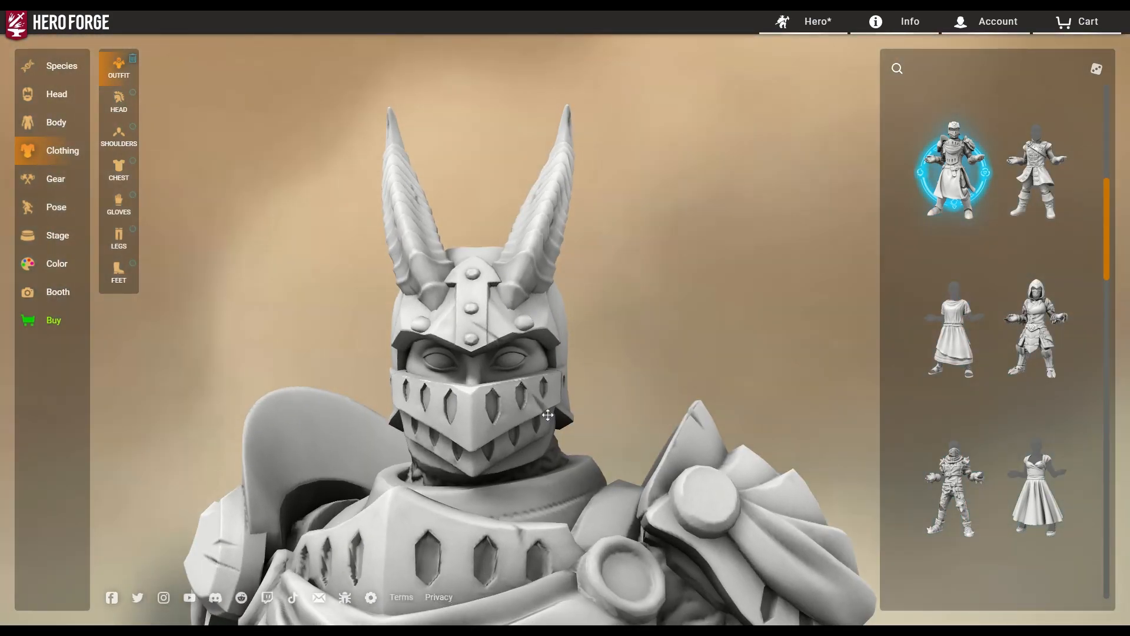
{"action": "left_click_drag", "start_coordinate": [548, 415], "coordinate": [558, 447]}
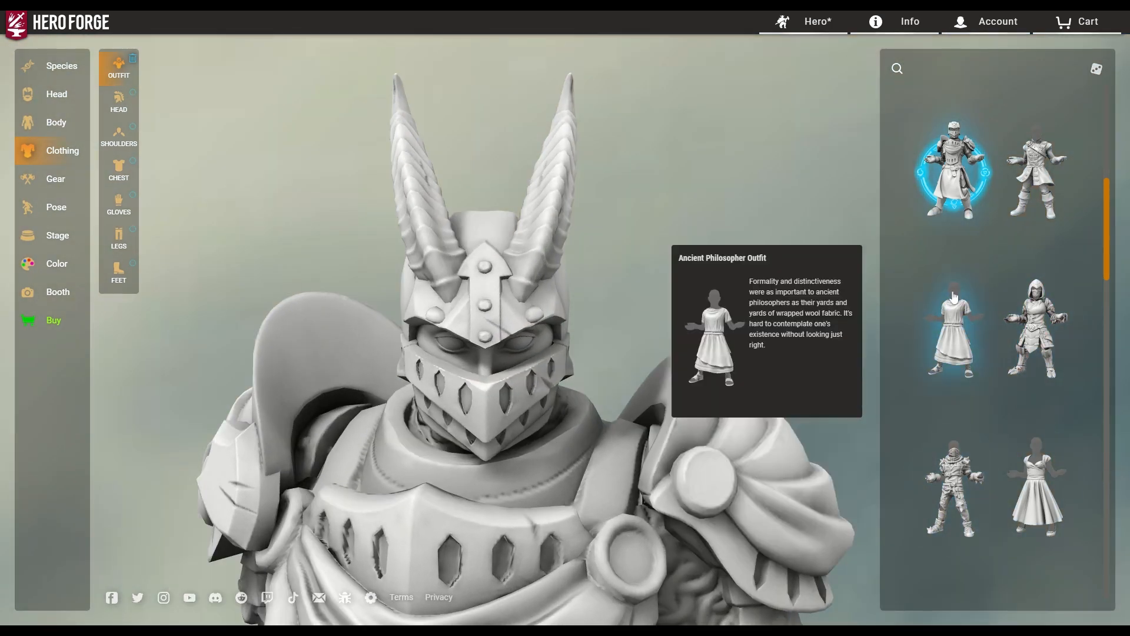
{"action": "left_click", "coordinate": [1035, 177]}
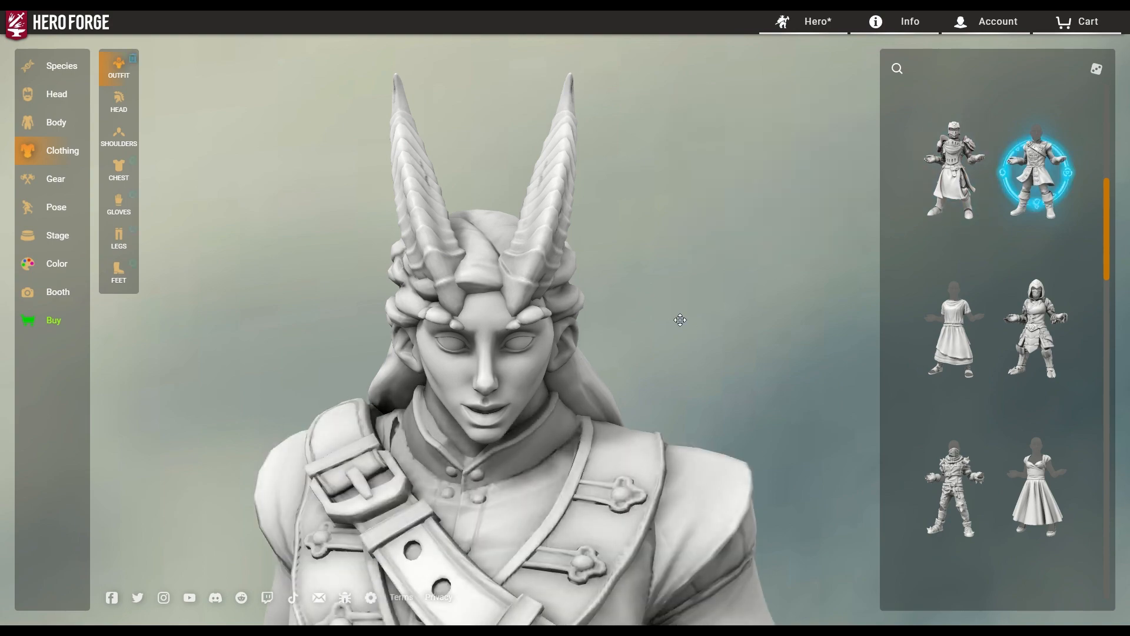
{"action": "scroll", "coordinate": [667, 337], "scroll_direction": "down", "scroll_amount": 5}
{"action": "left_click_drag", "start_coordinate": [542, 451], "coordinate": [610, 394]}
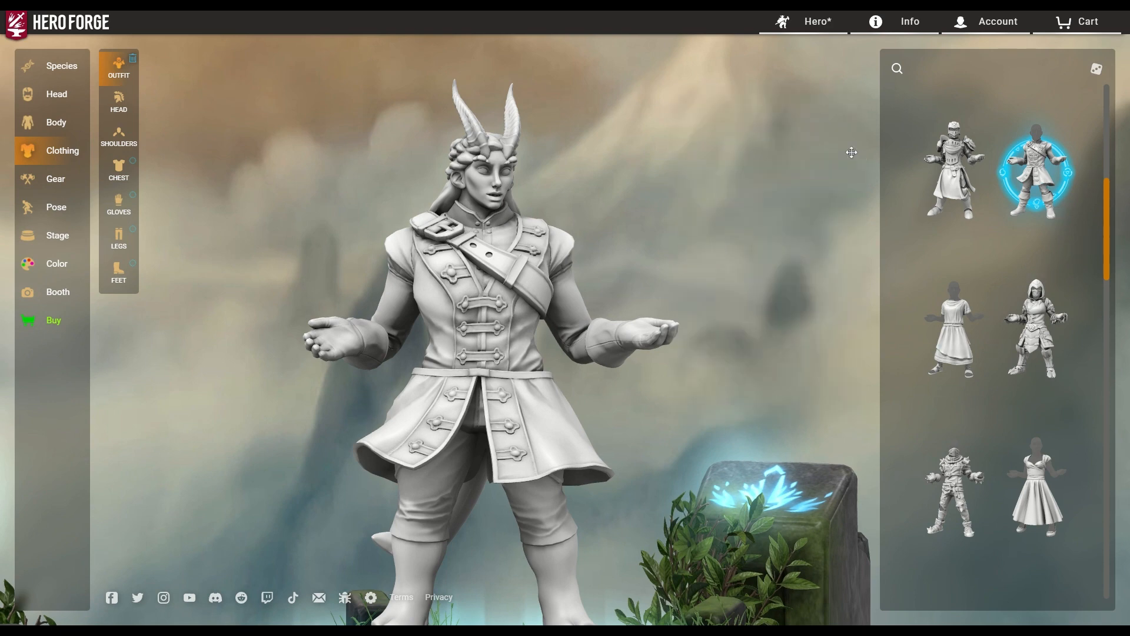
{"action": "scroll", "coordinate": [853, 151], "scroll_direction": "down", "scroll_amount": 3}
{"action": "scroll", "coordinate": [973, 292], "scroll_direction": "down", "scroll_amount": 5}
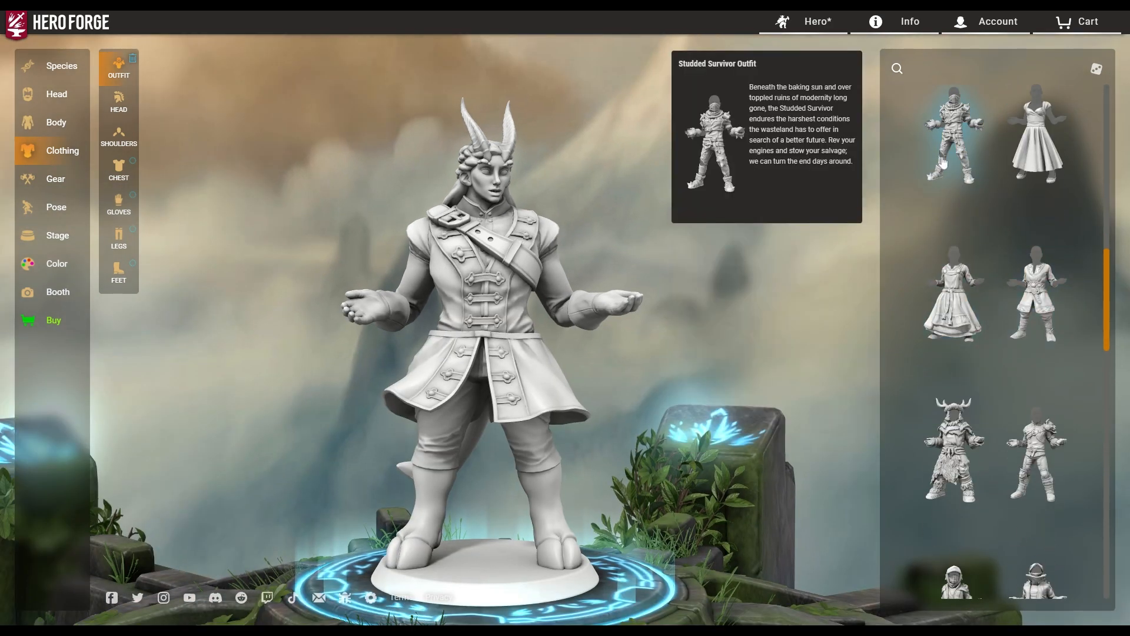
Dress the figure in Studded Survivor, then bring up the Head and Shoulders gear choices.
{"action": "left_click", "coordinate": [939, 118]}
{"action": "left_click_drag", "start_coordinate": [635, 346], "coordinate": [569, 384]}
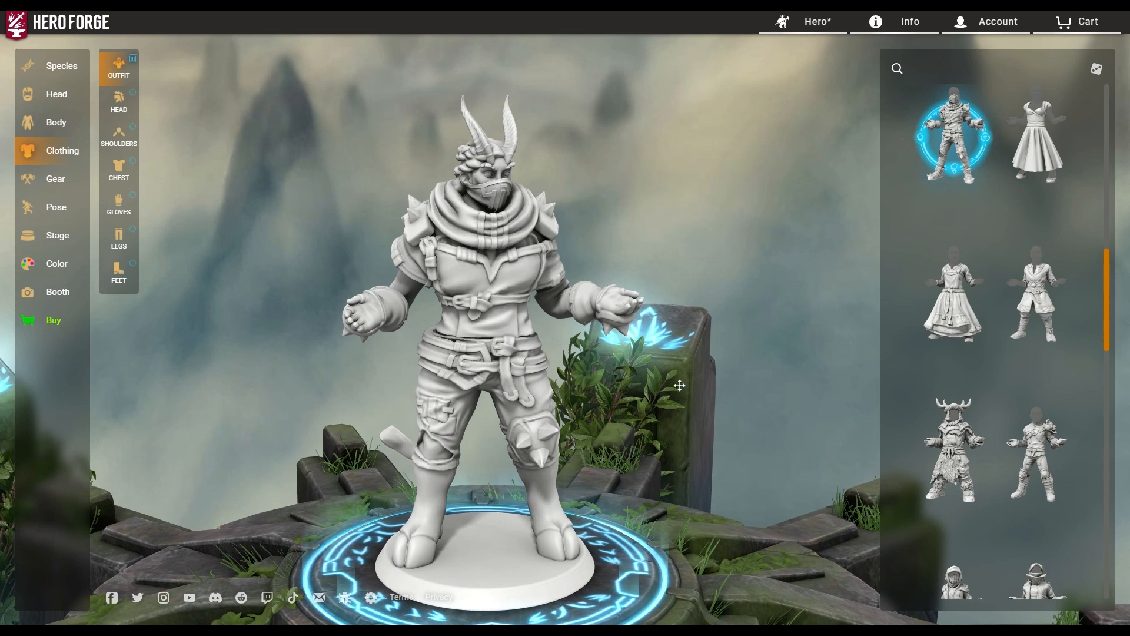
{"action": "left_click", "coordinate": [120, 106]}
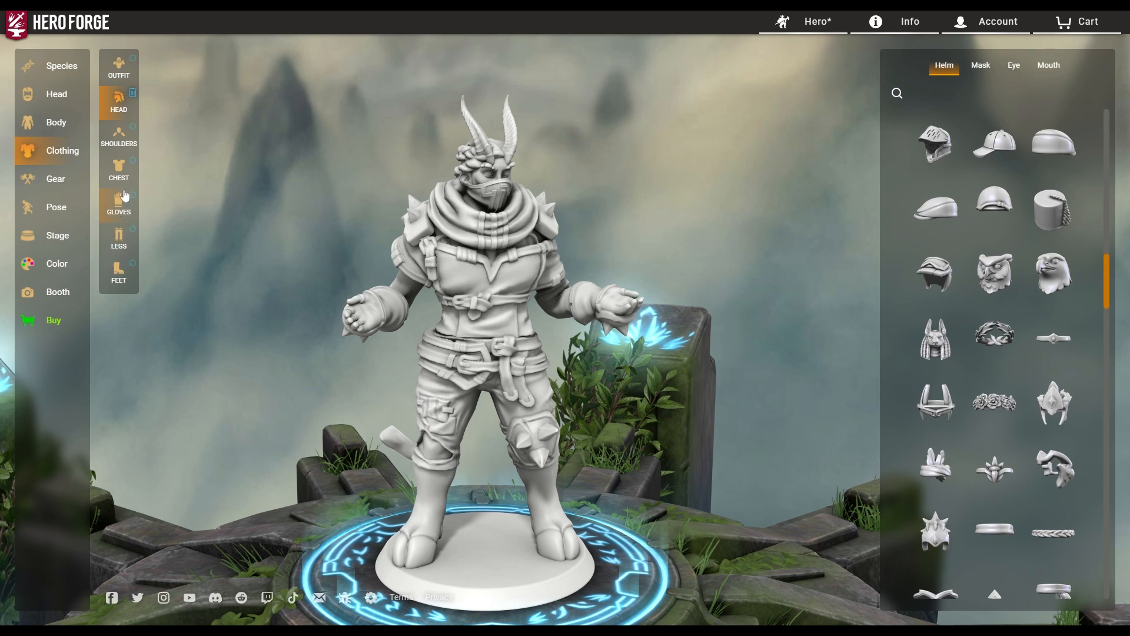
{"action": "left_click", "coordinate": [114, 136]}
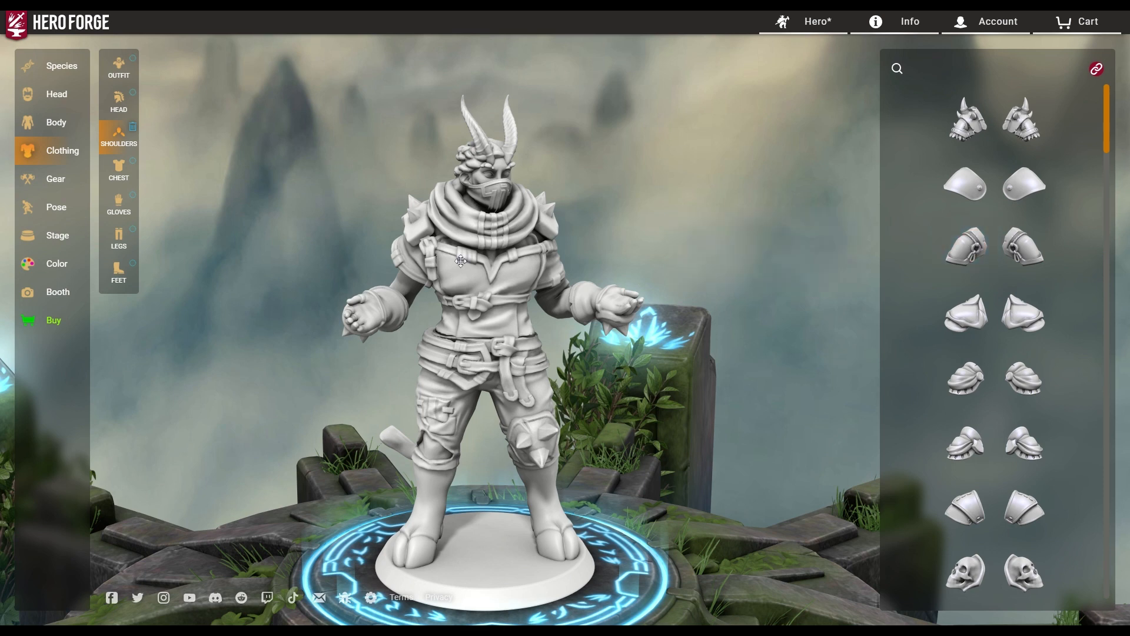
{"action": "left_click", "coordinate": [976, 136]}
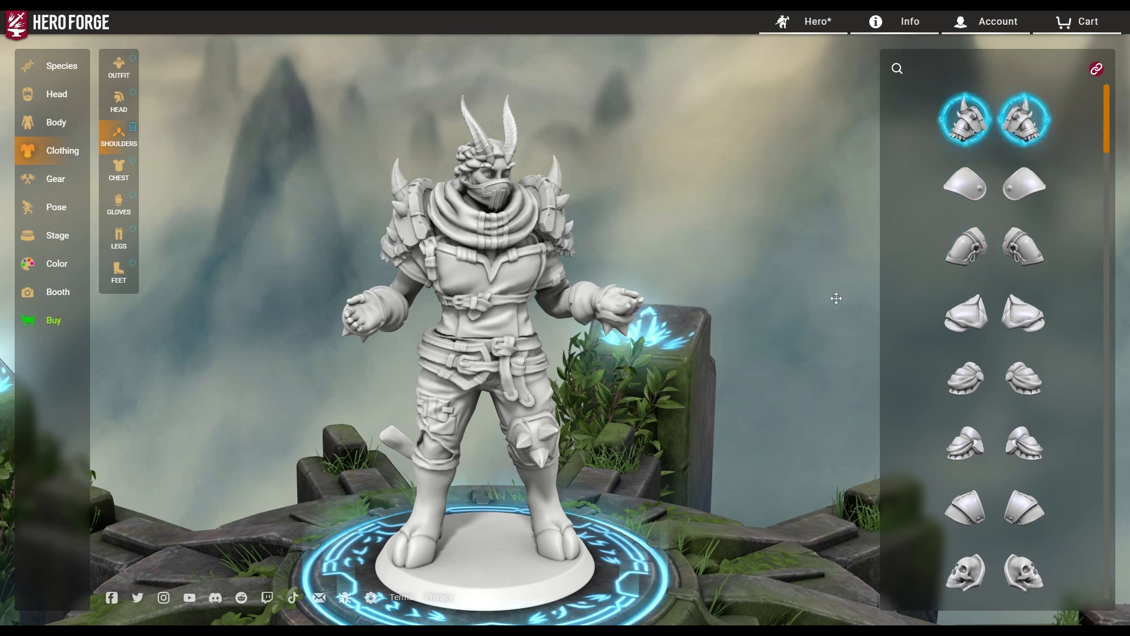
{"action": "left_click_drag", "start_coordinate": [434, 401], "coordinate": [1008, 404]}
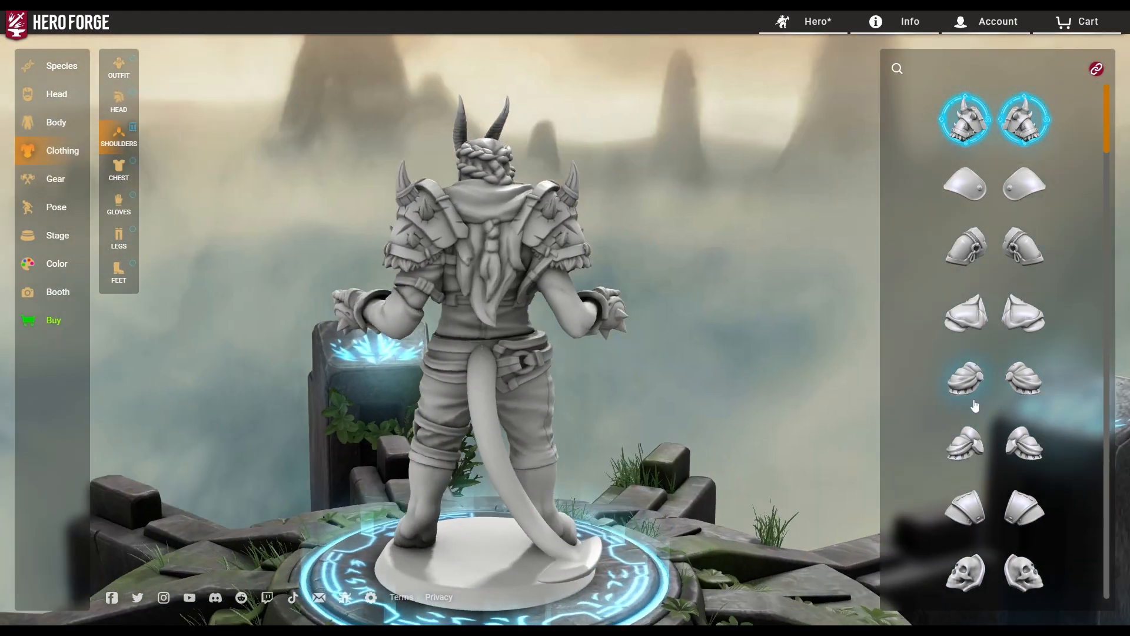
{"action": "scroll", "coordinate": [656, 417], "scroll_direction": "up", "scroll_amount": 5}
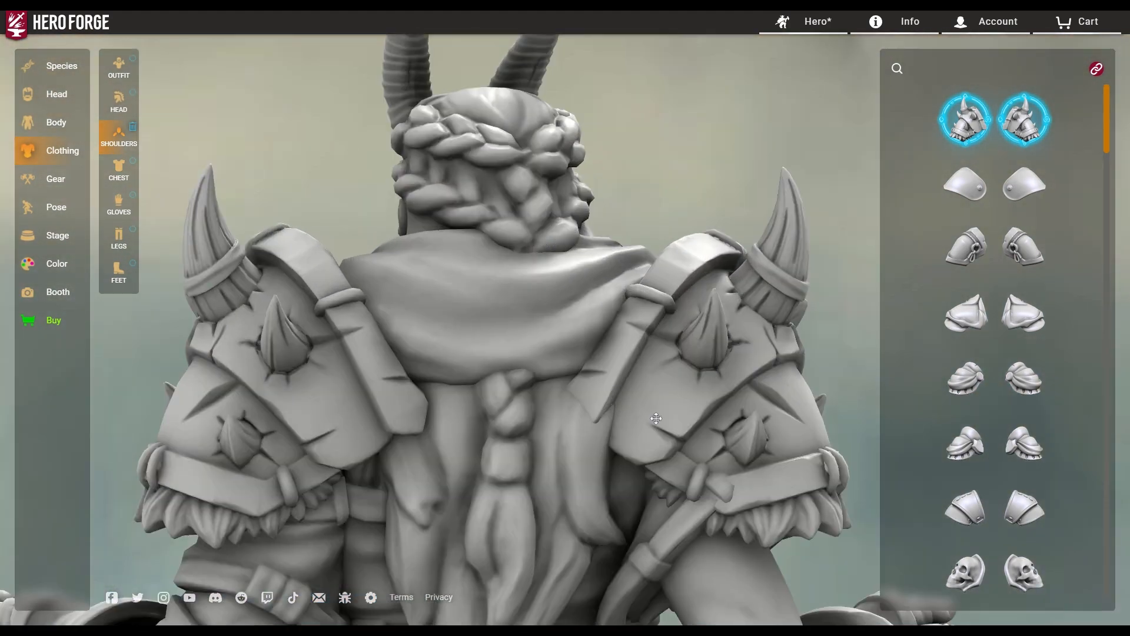
{"action": "left_click_drag", "start_coordinate": [697, 436], "coordinate": [429, 339]}
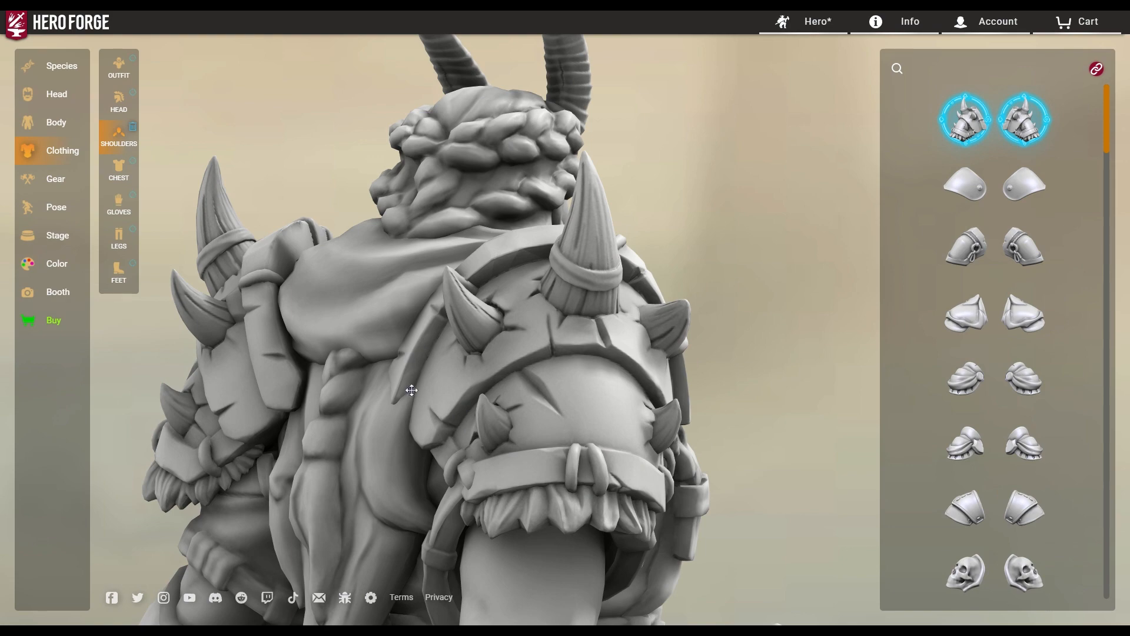
{"action": "left_click_drag", "start_coordinate": [411, 390], "coordinate": [628, 356]}
{"action": "left_click_drag", "start_coordinate": [712, 476], "coordinate": [609, 360]}
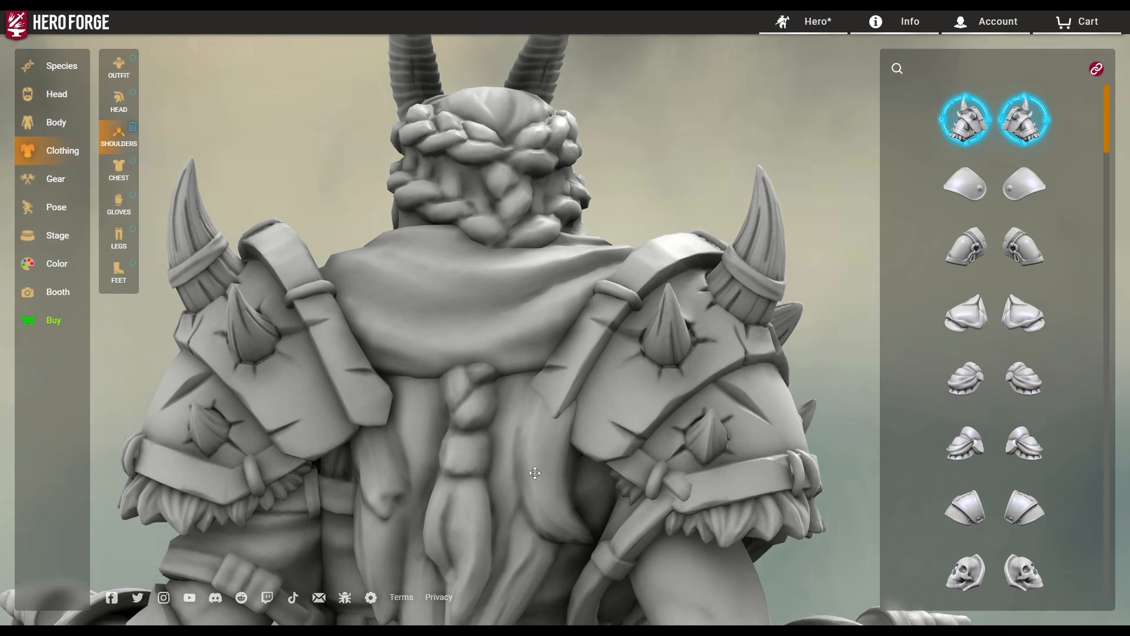
{"action": "mouse_move", "coordinate": [535, 472]}
{"action": "left_mouse_down"}
{"action": "mouse_move", "coordinate": [639, 483]}
{"action": "mouse_move", "coordinate": [528, 475]}
{"action": "left_mouse_up"}
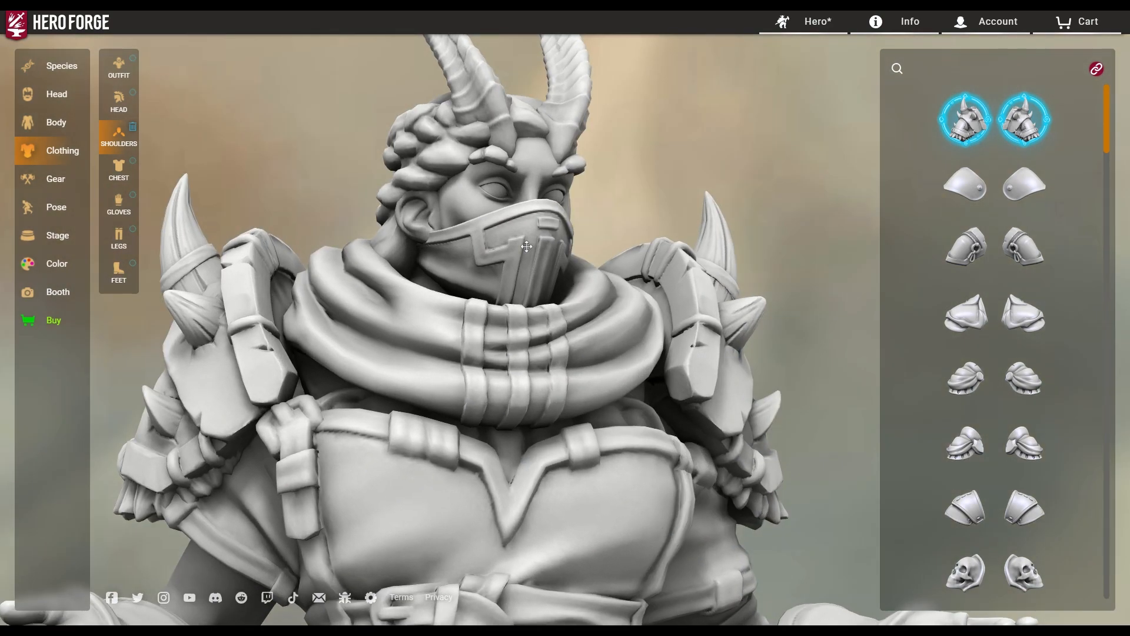
{"action": "scroll", "coordinate": [500, 246], "scroll_direction": "down", "scroll_amount": 3}
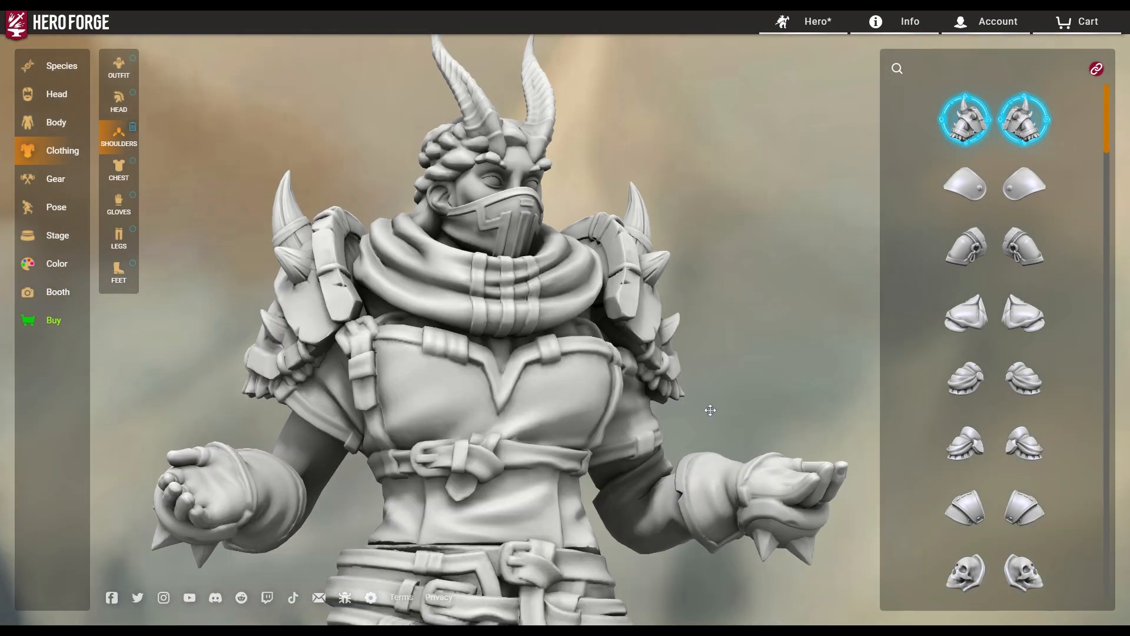
{"action": "left_click_drag", "start_coordinate": [711, 410], "coordinate": [741, 409]}
{"action": "scroll", "coordinate": [481, 244], "scroll_direction": "up", "scroll_amount": 4}
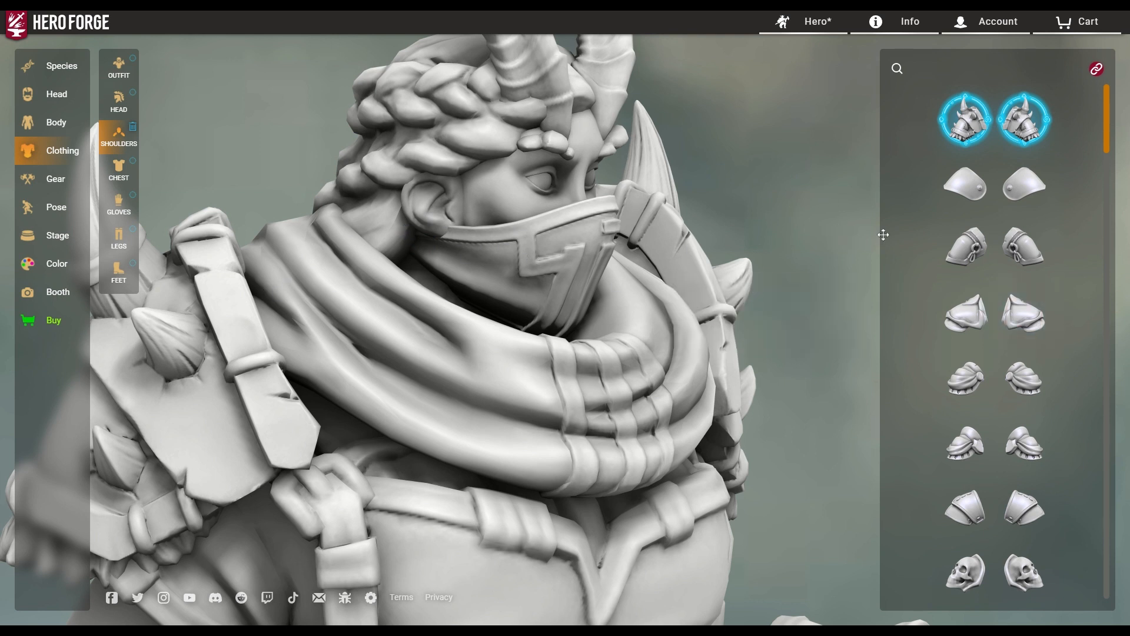
{"action": "mouse_move", "coordinate": [972, 589]}
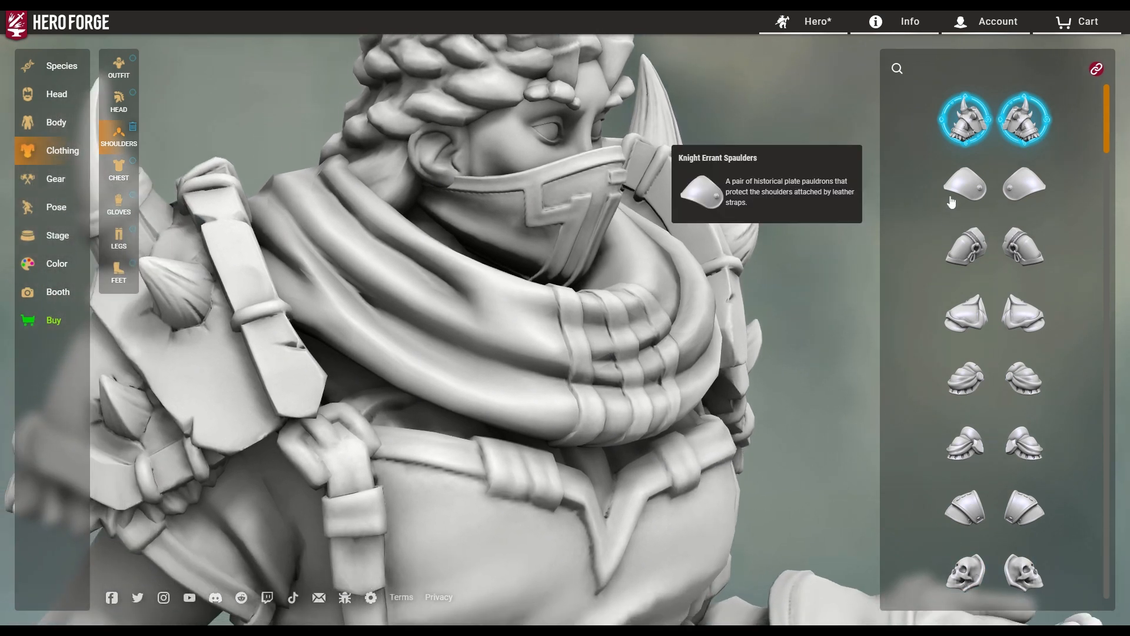
{"action": "left_click", "coordinate": [959, 139]}
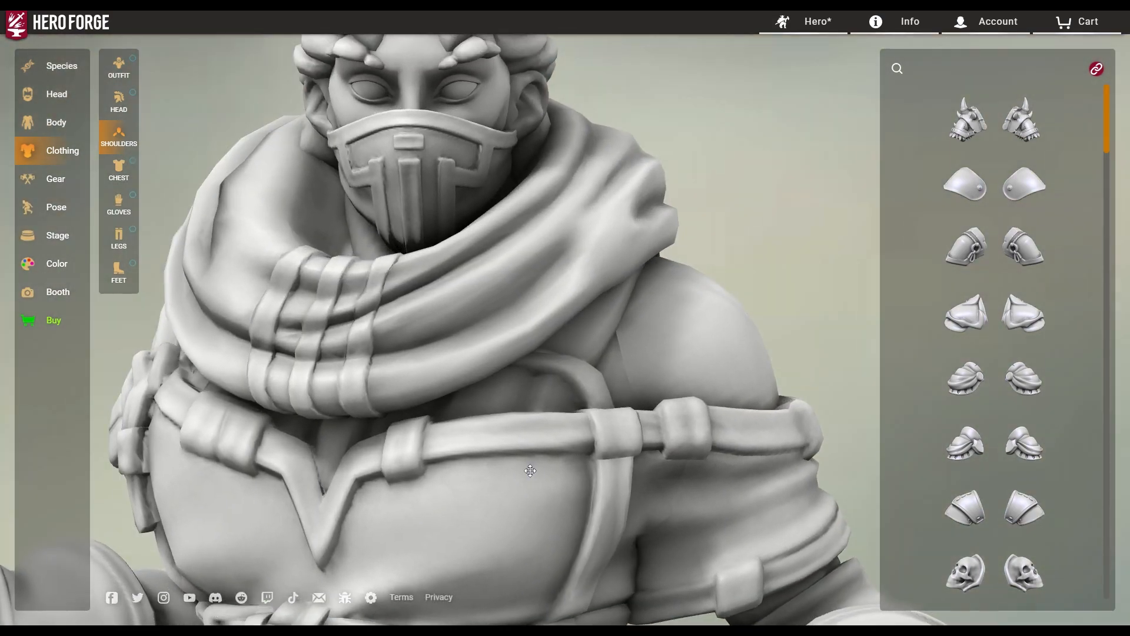
Try skull, plated, Elven Guardian and plain samurai sode pauldrons on the shoulders.
{"action": "left_click", "coordinate": [968, 574]}
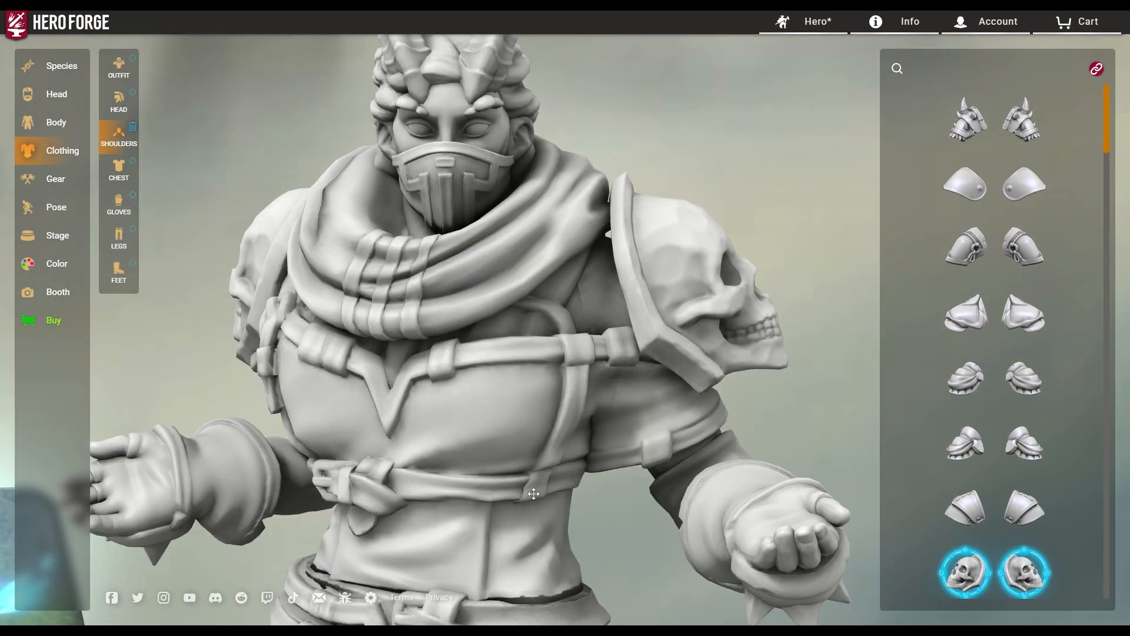
{"action": "left_click_drag", "start_coordinate": [533, 494], "coordinate": [812, 506]}
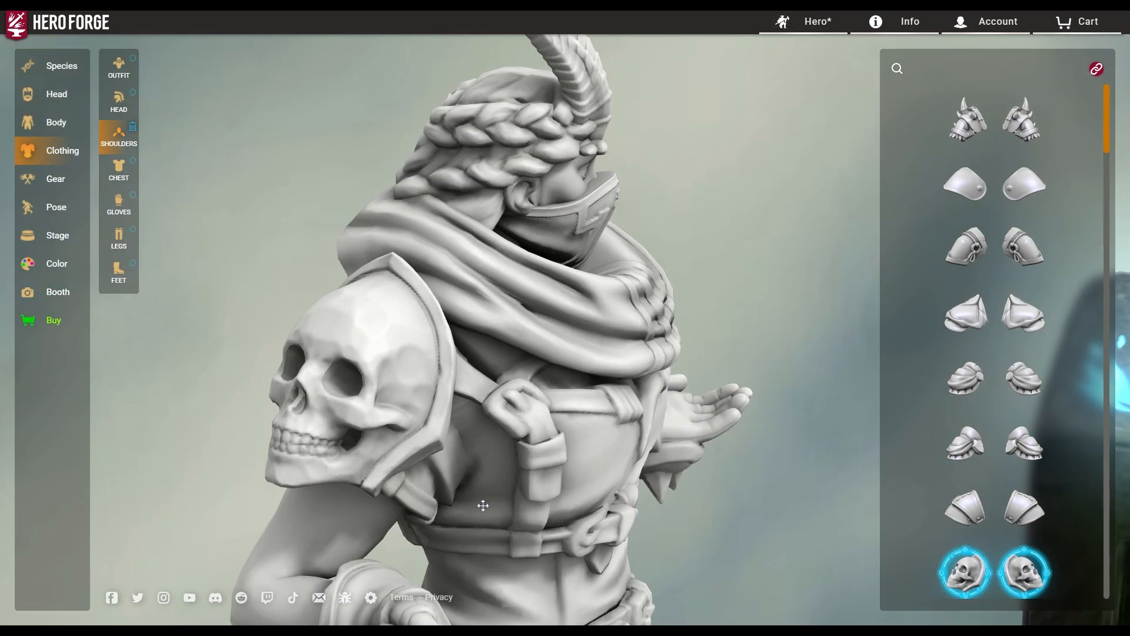
{"action": "left_click_drag", "start_coordinate": [482, 507], "coordinate": [810, 493]}
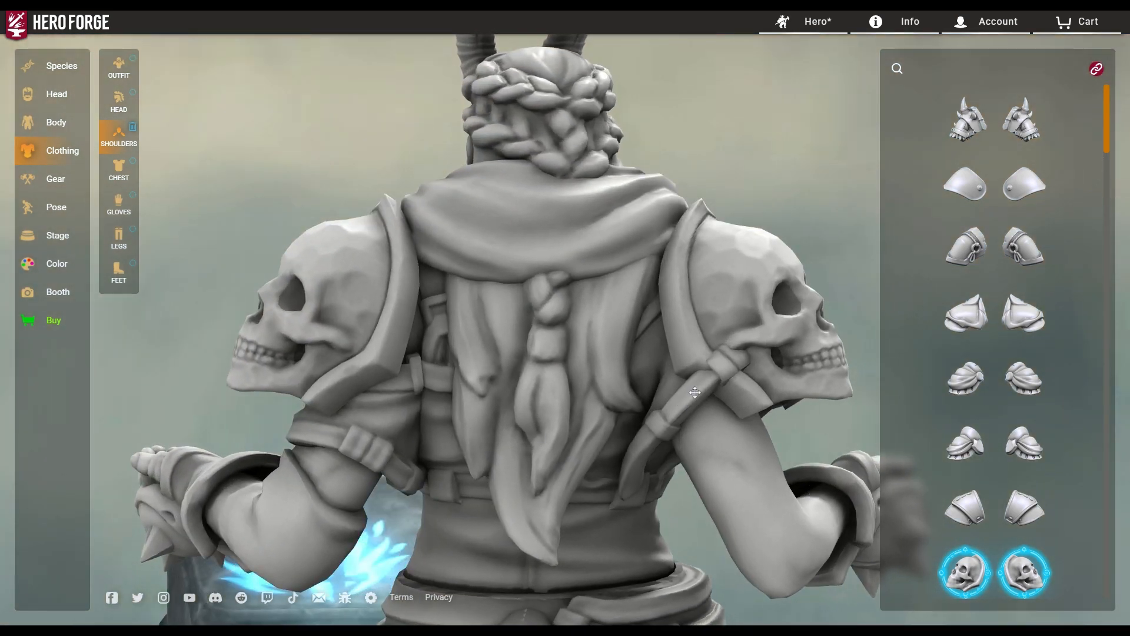
{"action": "left_click", "coordinate": [965, 446]}
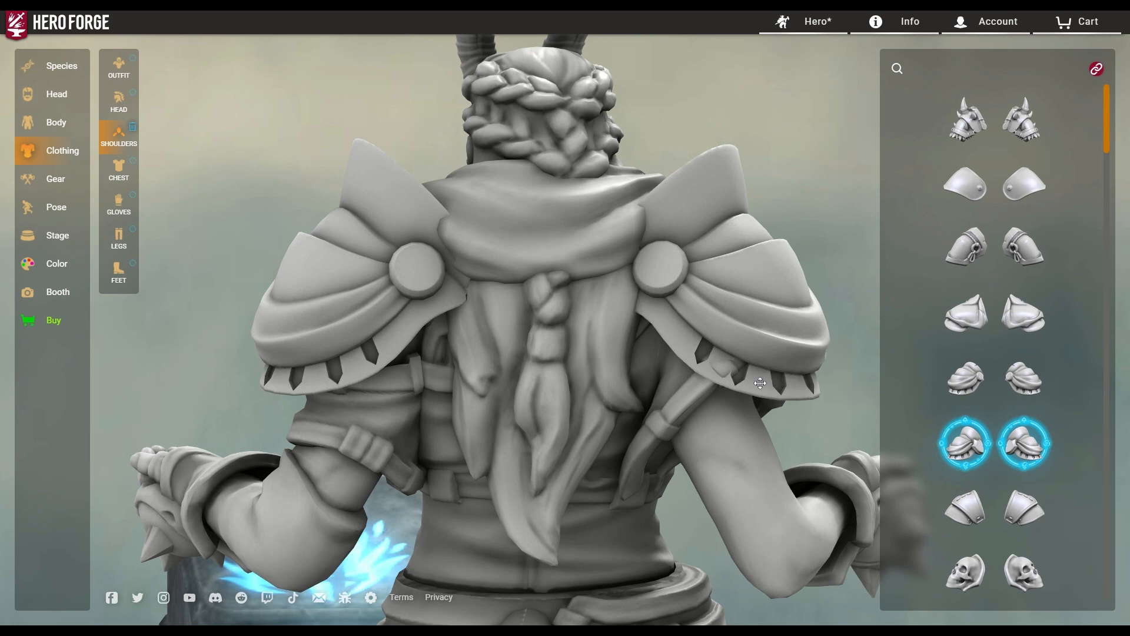
{"action": "left_click", "coordinate": [983, 314]}
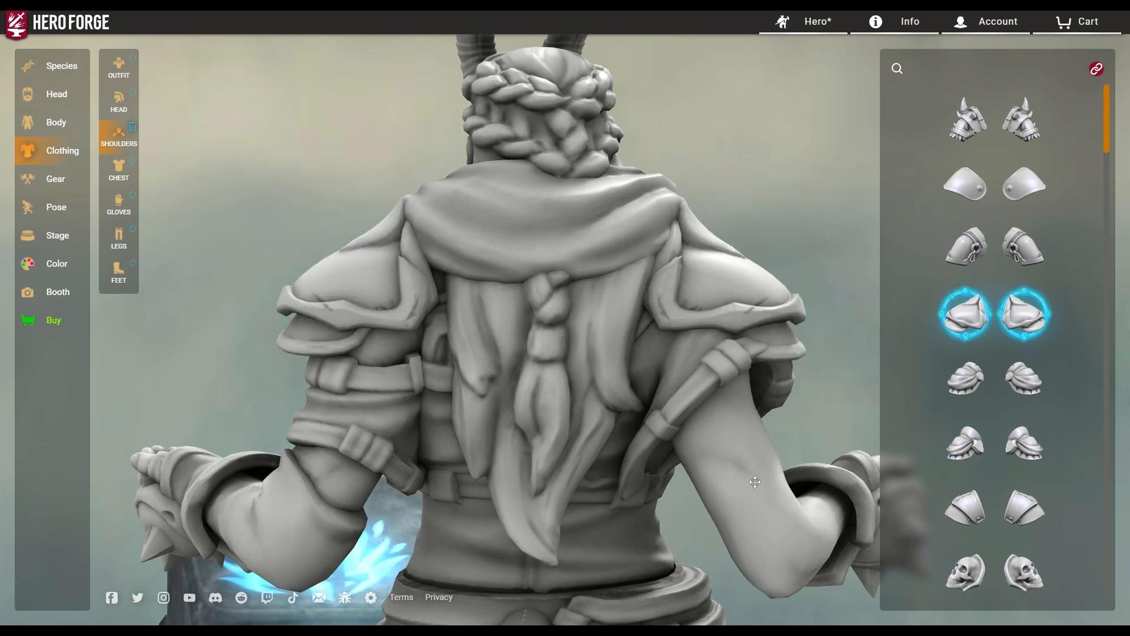
{"action": "left_click_drag", "start_coordinate": [755, 481], "coordinate": [196, 482]}
{"action": "scroll", "coordinate": [1015, 588], "scroll_direction": "down", "scroll_amount": 6}
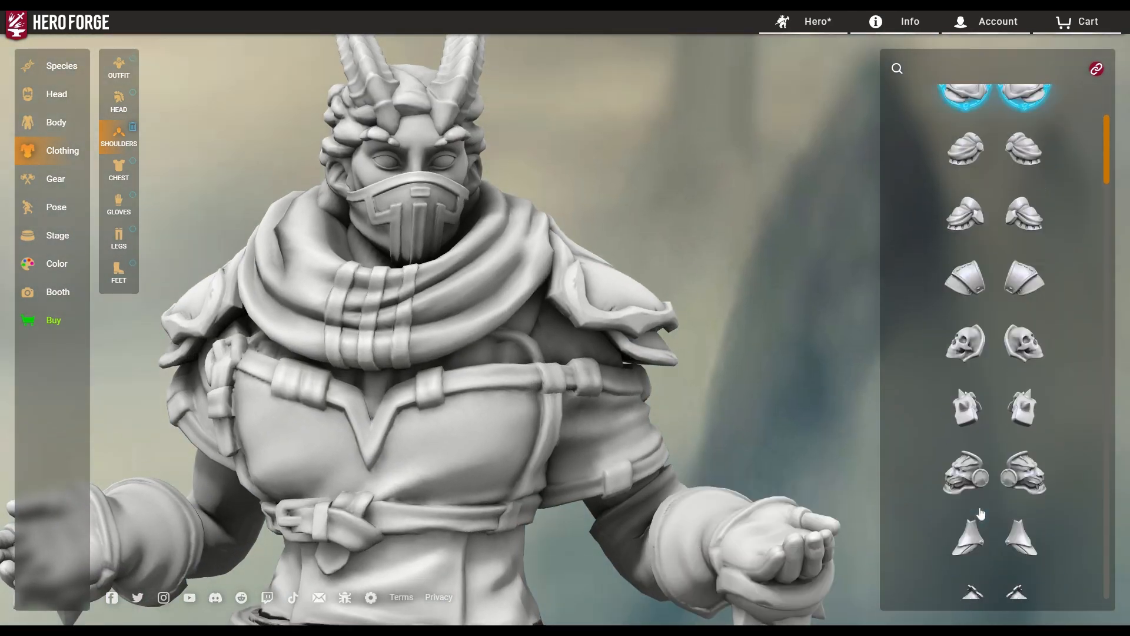
{"action": "left_click", "coordinate": [965, 497]}
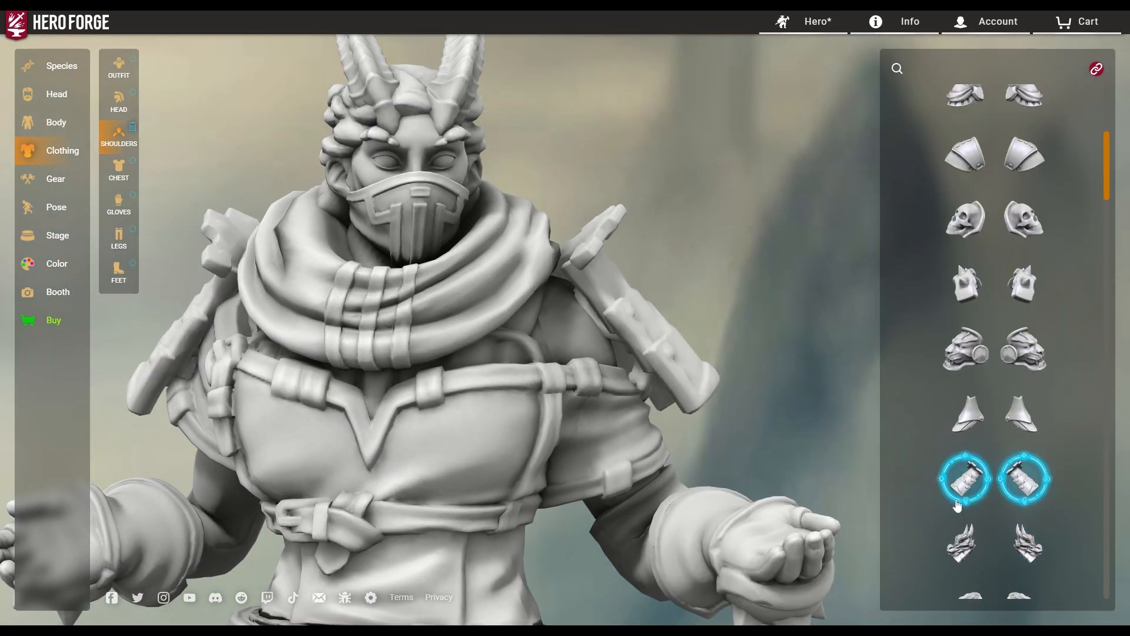
Compare Dragon Sode, Honorable and Lion's Maw pauldrons, finishing with dragon-head pauldrons.
{"action": "left_click_drag", "start_coordinate": [318, 471], "coordinate": [861, 453]}
{"action": "left_click_drag", "start_coordinate": [570, 470], "coordinate": [466, 438]}
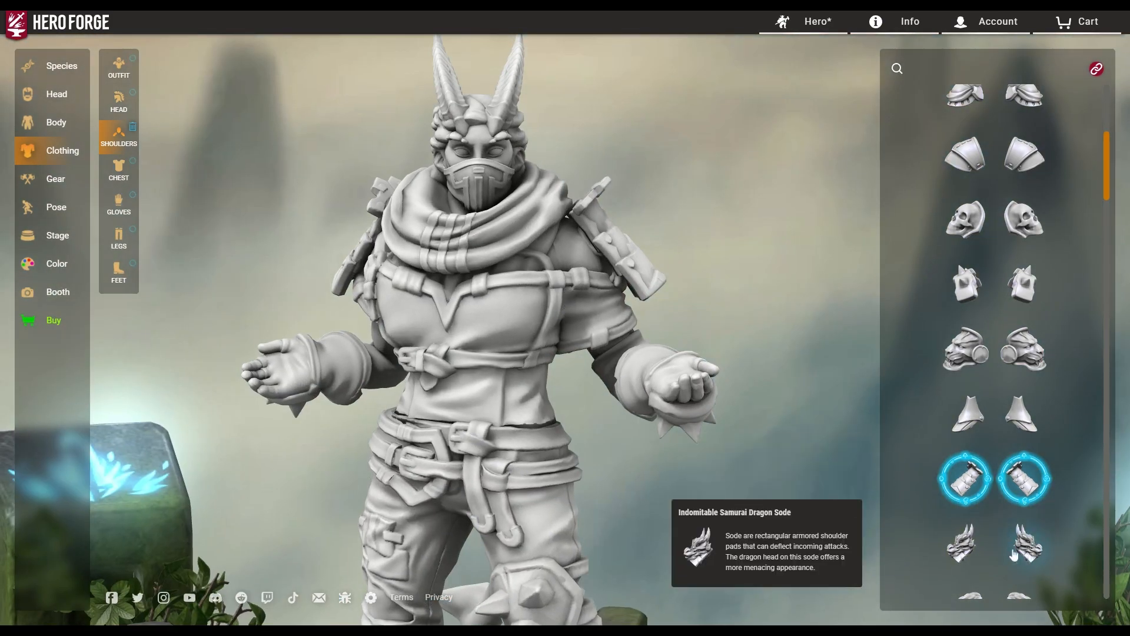
{"action": "left_click", "coordinate": [956, 563]}
{"action": "left_click_drag", "start_coordinate": [795, 436], "coordinate": [100, 441]}
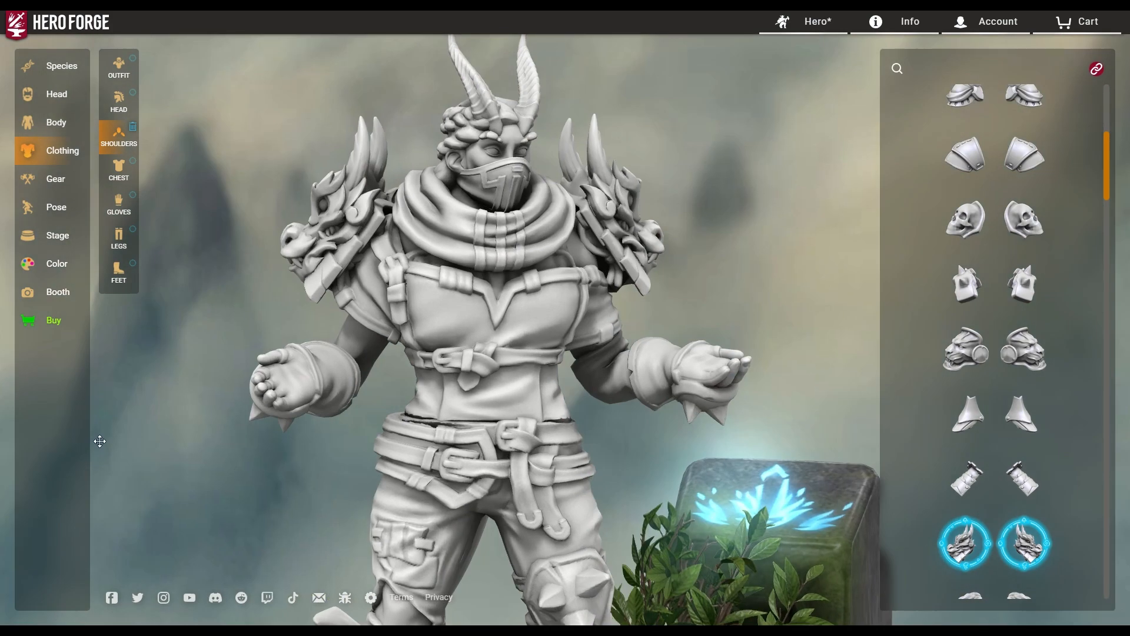
{"action": "left_click", "coordinate": [978, 413]}
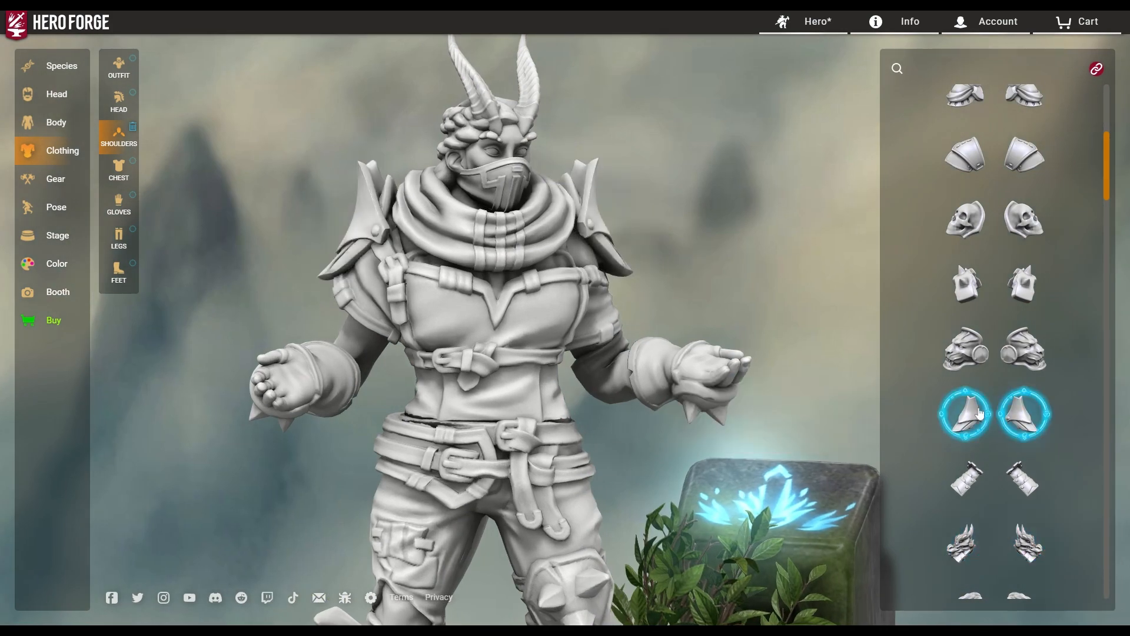
{"action": "left_click_drag", "start_coordinate": [547, 436], "coordinate": [834, 446]}
{"action": "left_click_drag", "start_coordinate": [842, 462], "coordinate": [621, 384]}
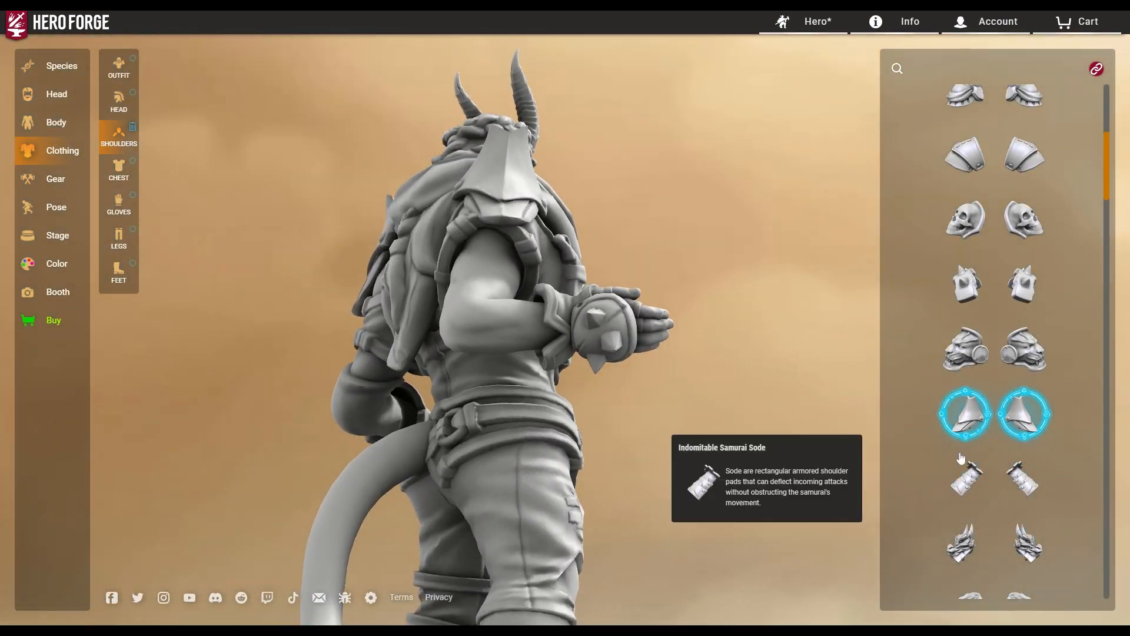
{"action": "left_click", "coordinate": [972, 347]}
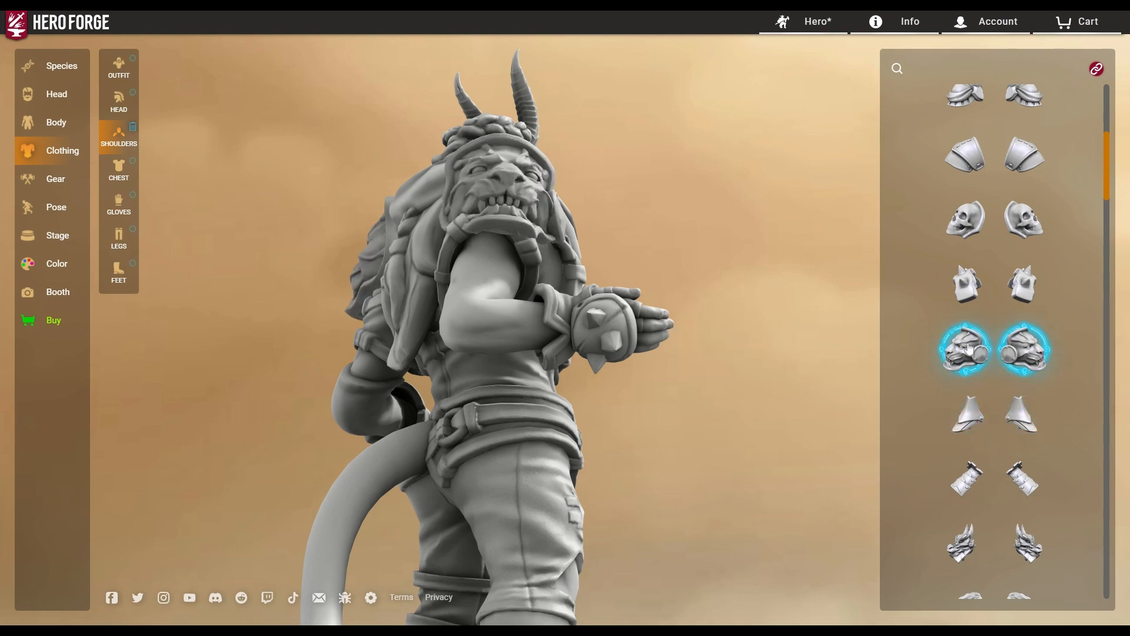
{"action": "left_click_drag", "start_coordinate": [416, 483], "coordinate": [476, 231]}
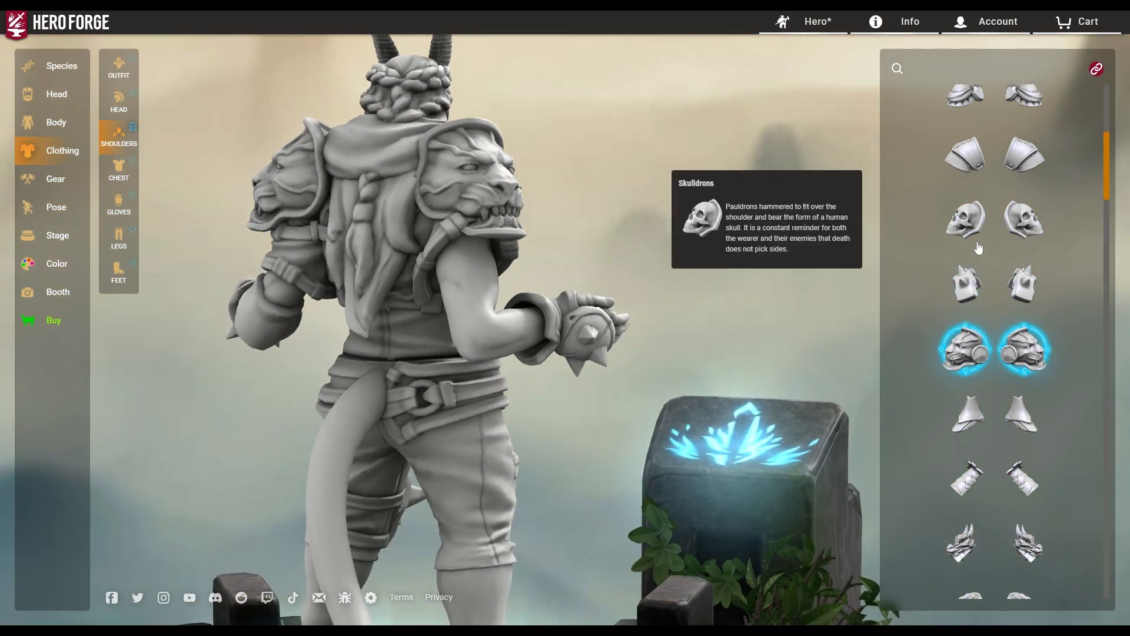
{"action": "left_click", "coordinate": [976, 550]}
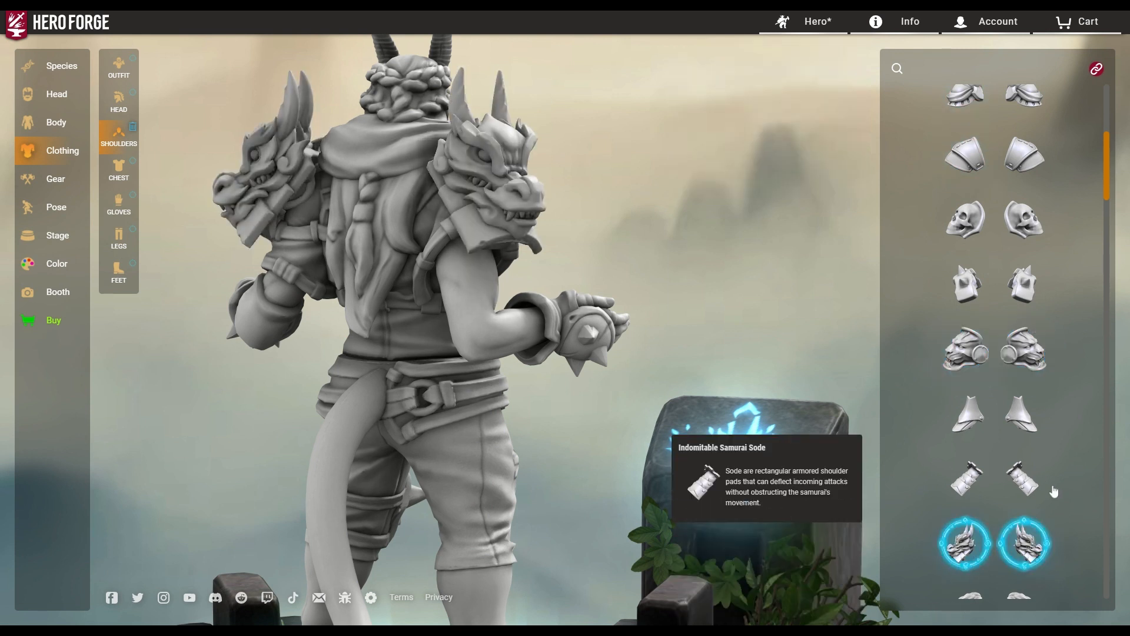
Try the Winged Great Axe on each hip in turn, then remove it.
{"action": "left_click", "coordinate": [55, 179]}
{"action": "left_click_drag", "start_coordinate": [643, 348], "coordinate": [695, 386]}
{"action": "scroll", "coordinate": [723, 393], "scroll_direction": "up", "scroll_amount": 2}
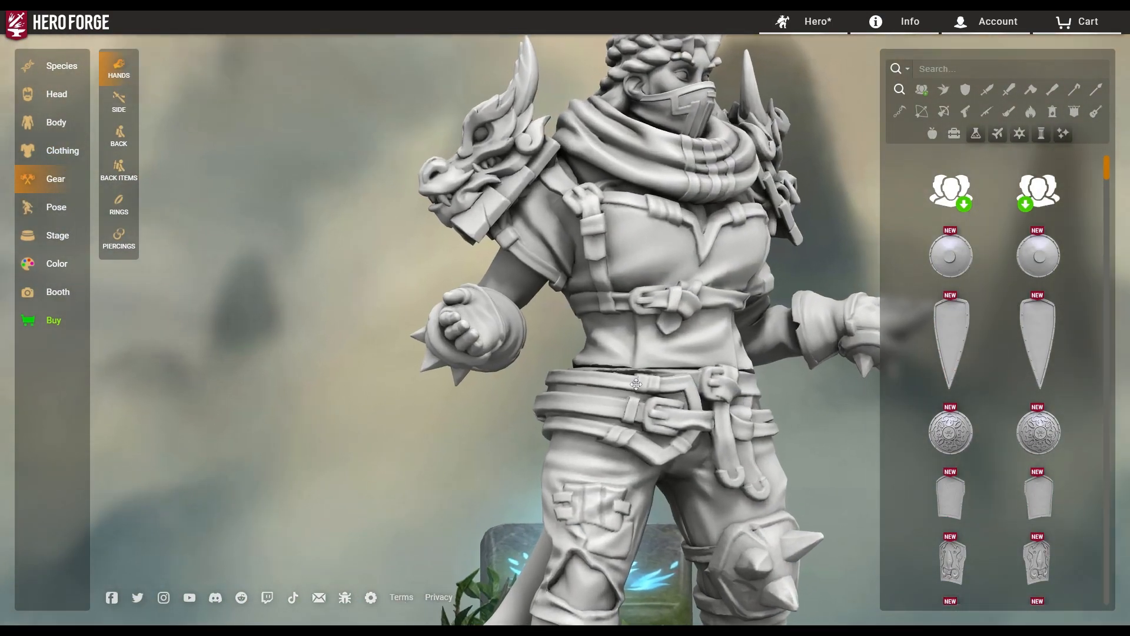
{"action": "scroll", "coordinate": [671, 406], "scroll_direction": "down", "scroll_amount": 5}
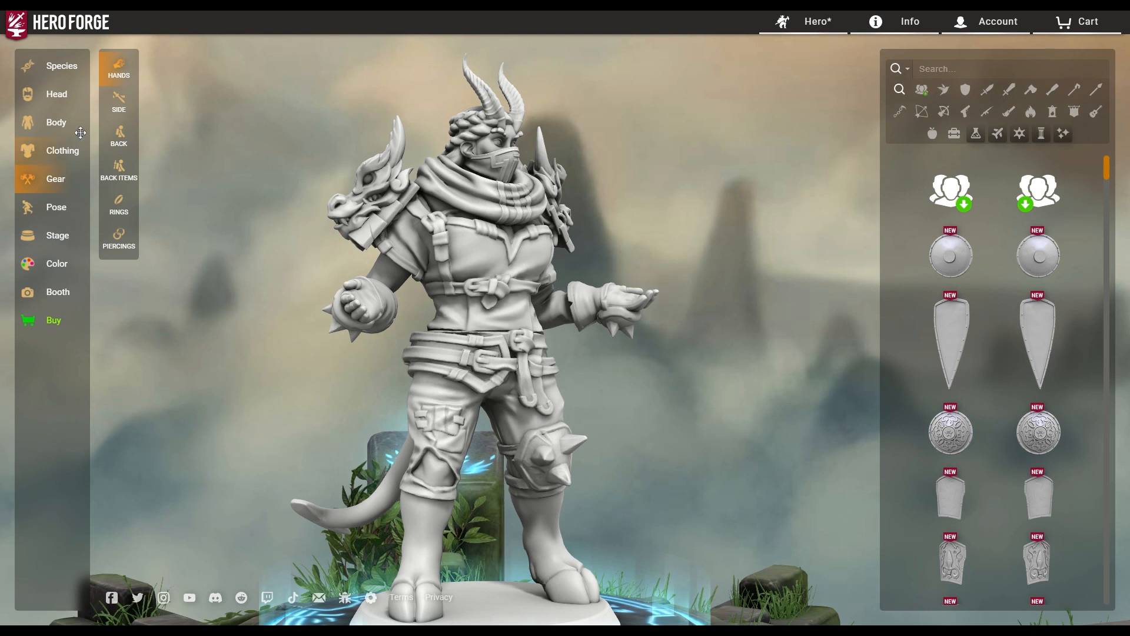
{"action": "left_click", "coordinate": [120, 105]}
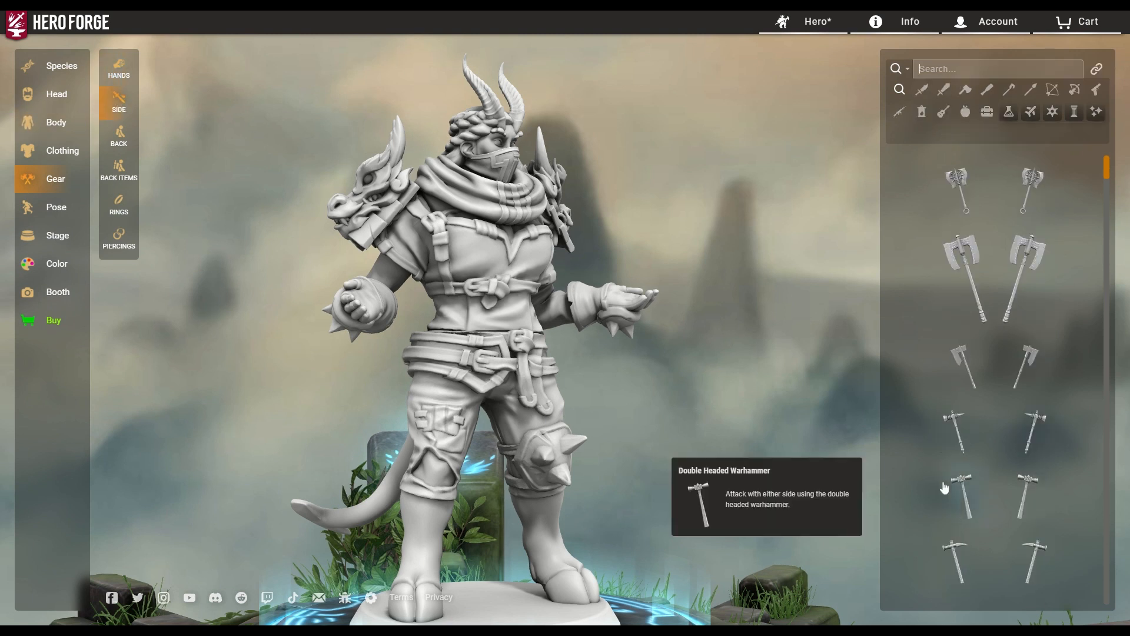
{"action": "left_click", "coordinate": [971, 196]}
{"action": "left_click_drag", "start_coordinate": [595, 376], "coordinate": [585, 425]}
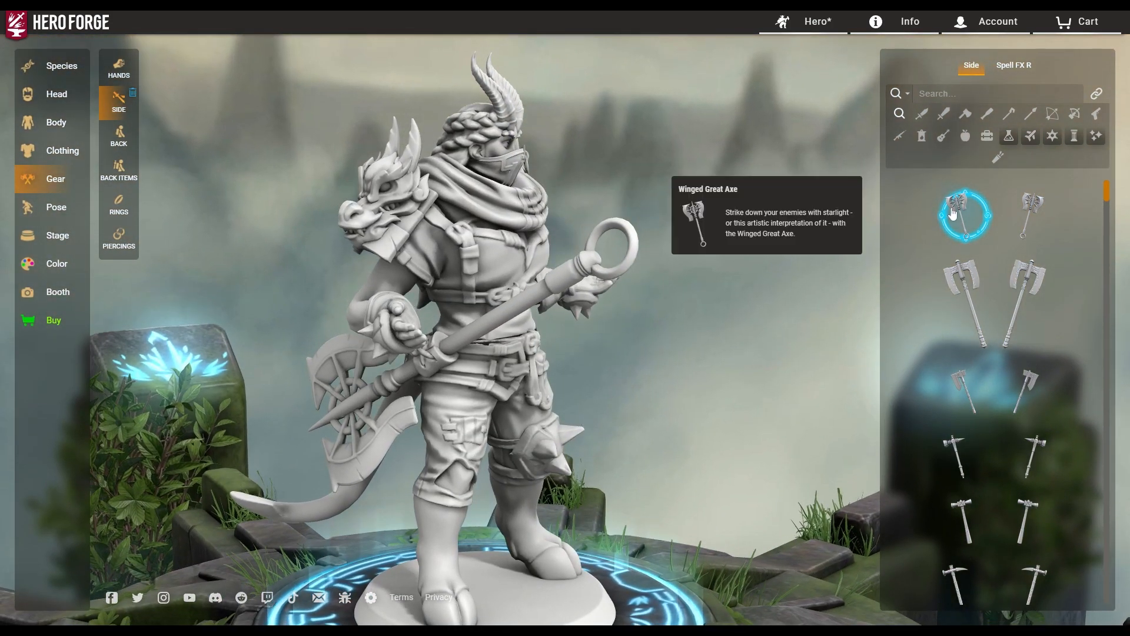
{"action": "mouse_move", "coordinate": [990, 283]}
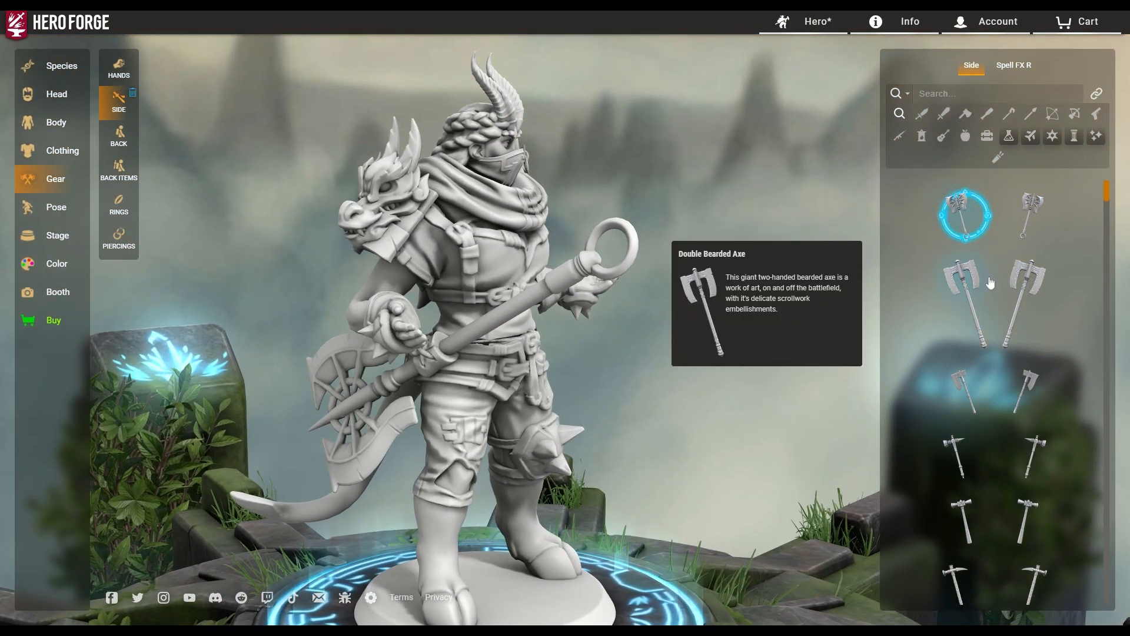
{"action": "left_click", "coordinate": [968, 228]}
{"action": "left_click", "coordinate": [1016, 208]}
{"action": "left_click_drag", "start_coordinate": [746, 412], "coordinate": [659, 427]}
{"action": "left_click", "coordinate": [1037, 206]}
Equip the Persistent Knife from the Shortblade side weapons at the hero's hip.
{"action": "scroll", "coordinate": [1036, 412], "scroll_direction": "down", "scroll_amount": 5}
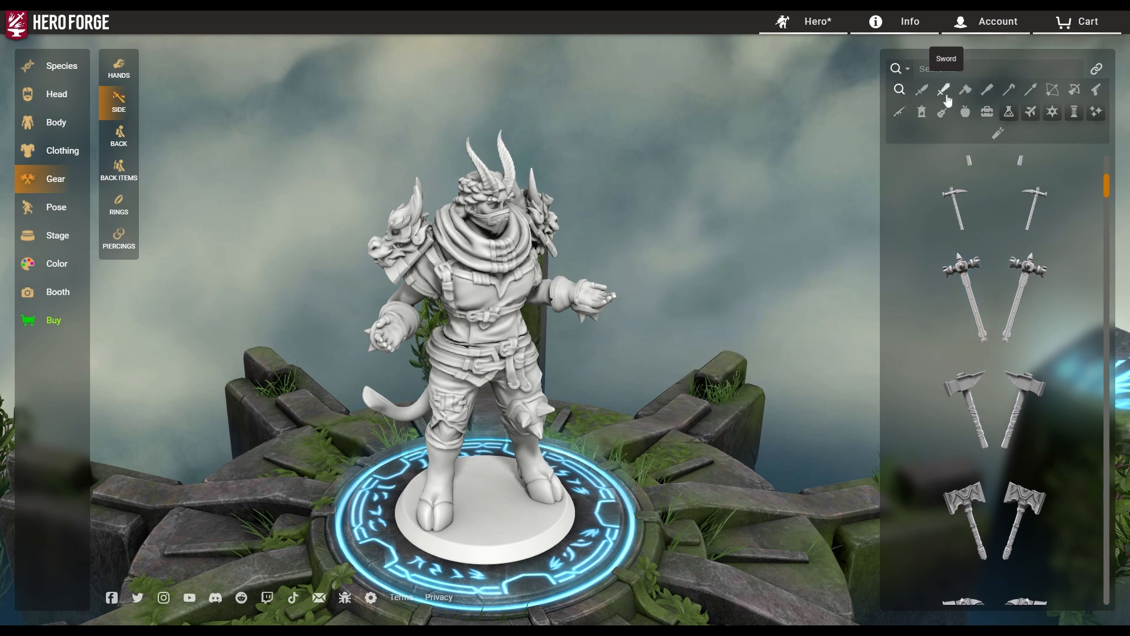
{"action": "left_click", "coordinate": [921, 90]}
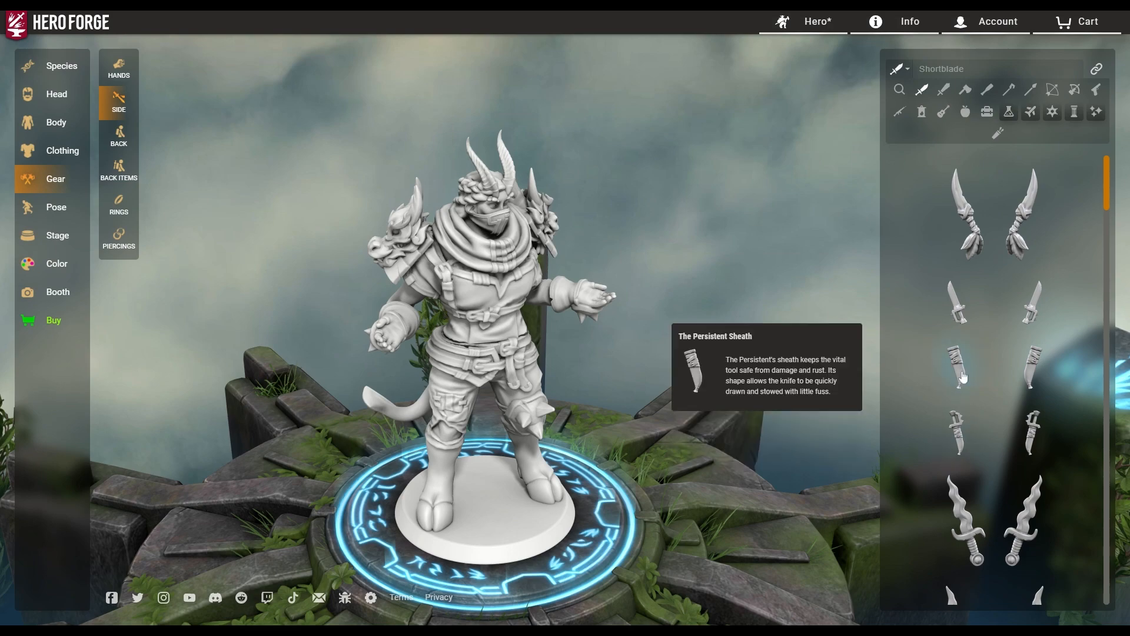
{"action": "left_click", "coordinate": [964, 375]}
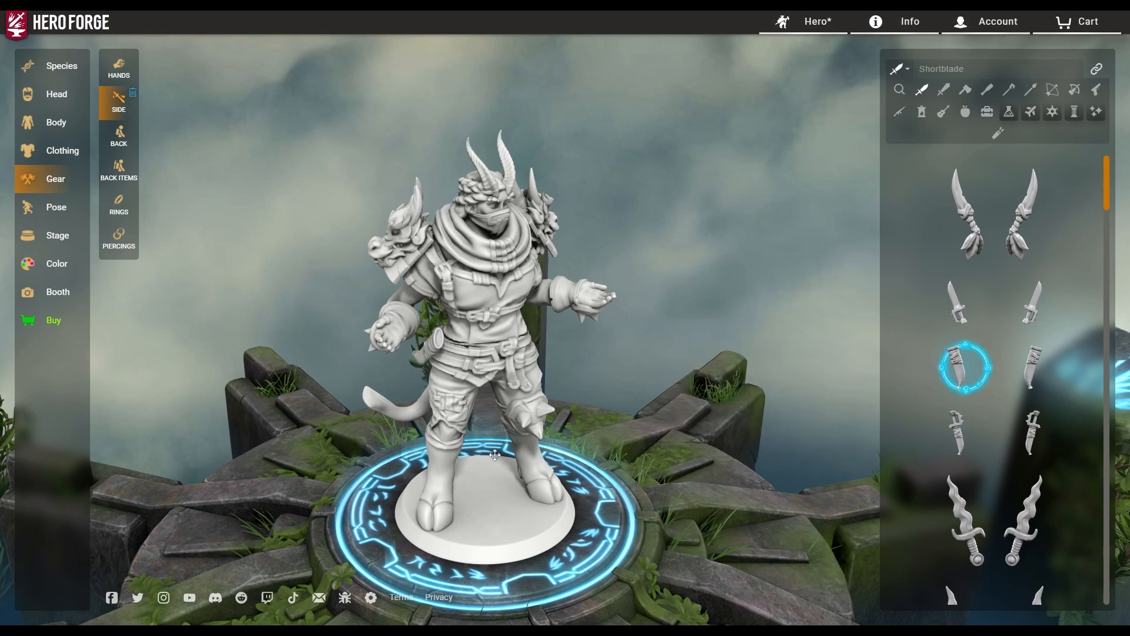
{"action": "left_click_drag", "start_coordinate": [446, 441], "coordinate": [554, 452]}
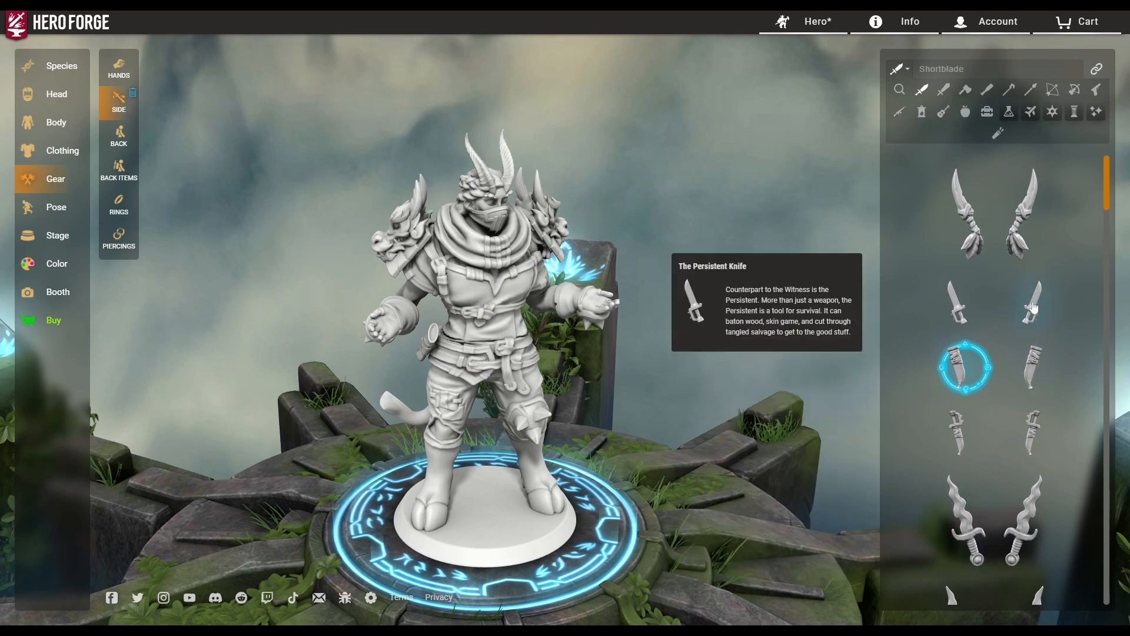
{"action": "left_click", "coordinate": [959, 306]}
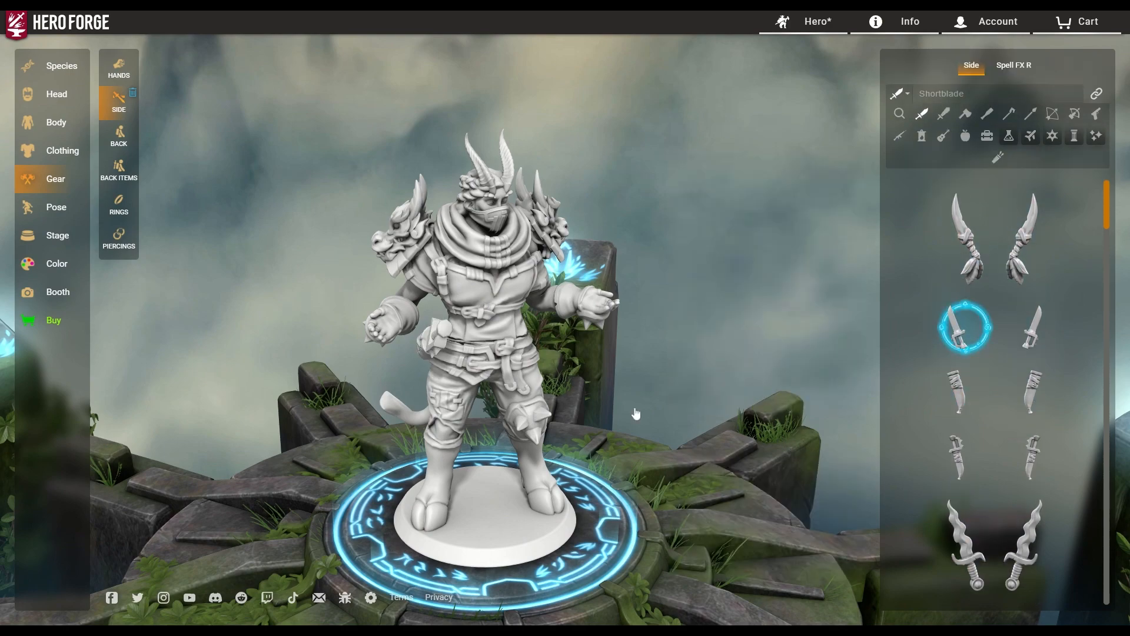
{"action": "left_click_drag", "start_coordinate": [416, 452], "coordinate": [323, 445]}
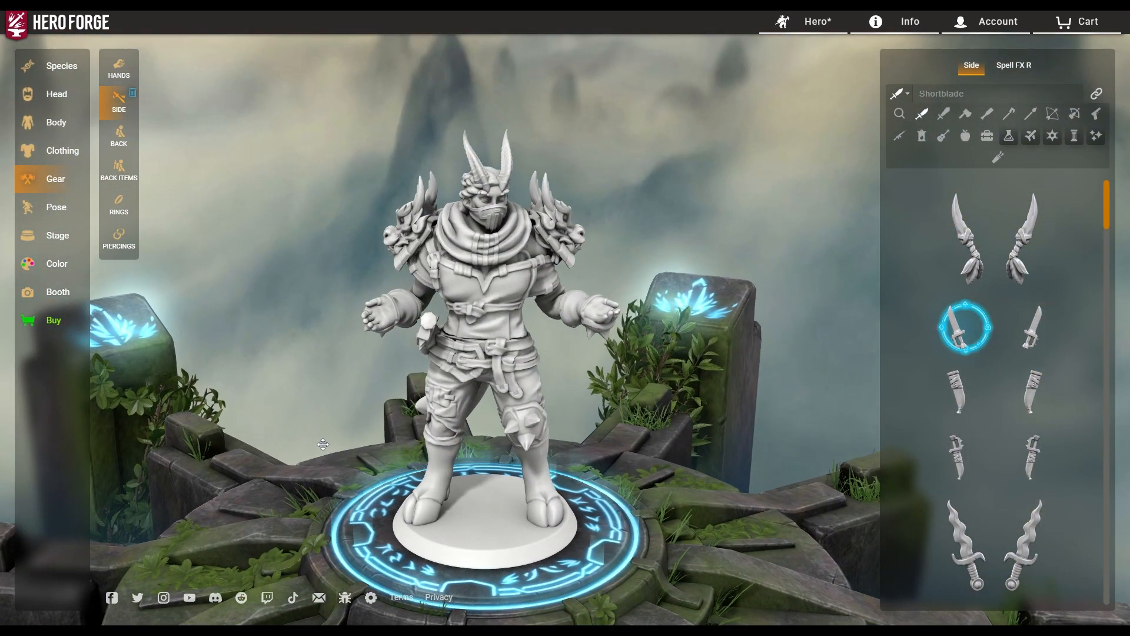
Preview the large fur cloak, Swishing Shoulder Cape (Left) and Short Ragged Cape, leaving the back bare.
{"action": "left_click", "coordinate": [120, 136]}
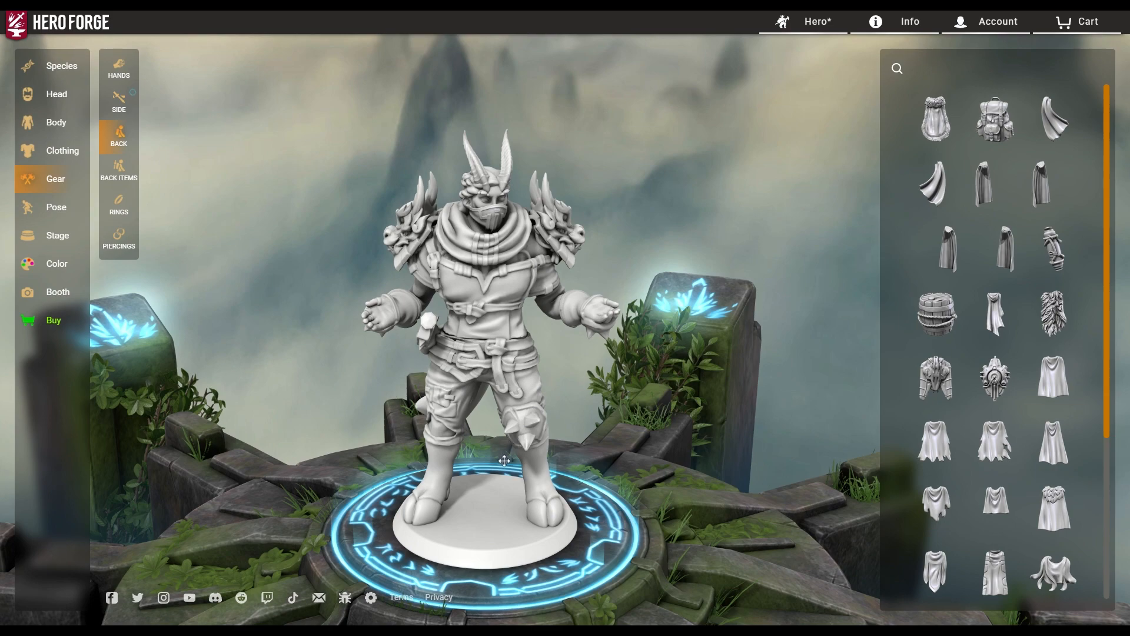
{"action": "left_click_drag", "start_coordinate": [504, 460], "coordinate": [937, 441]}
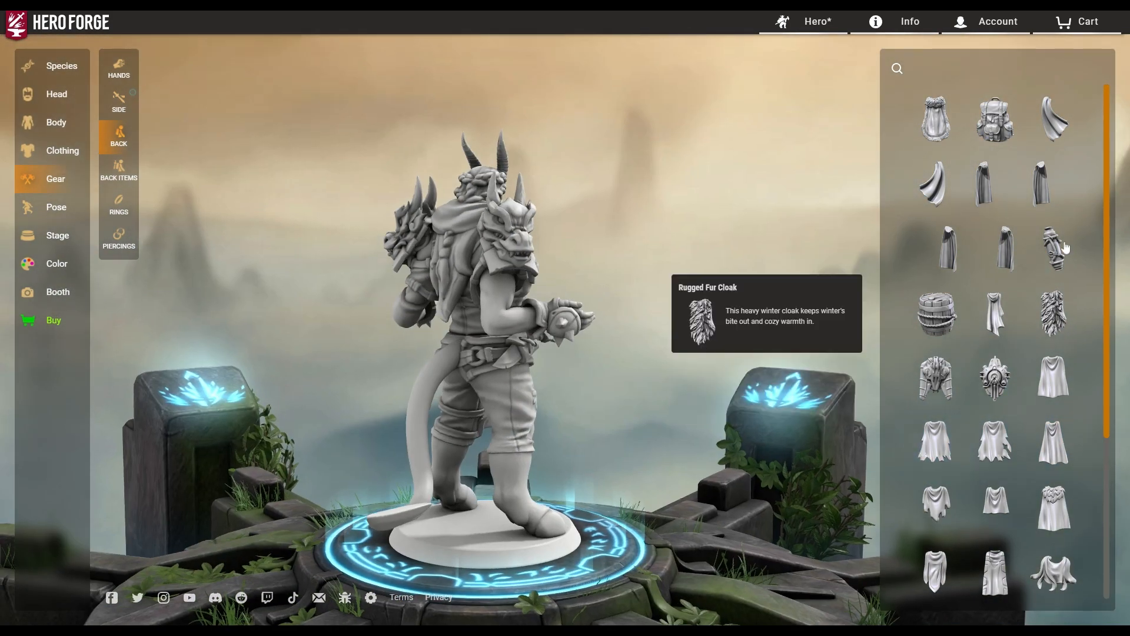
{"action": "left_click", "coordinate": [1060, 120]}
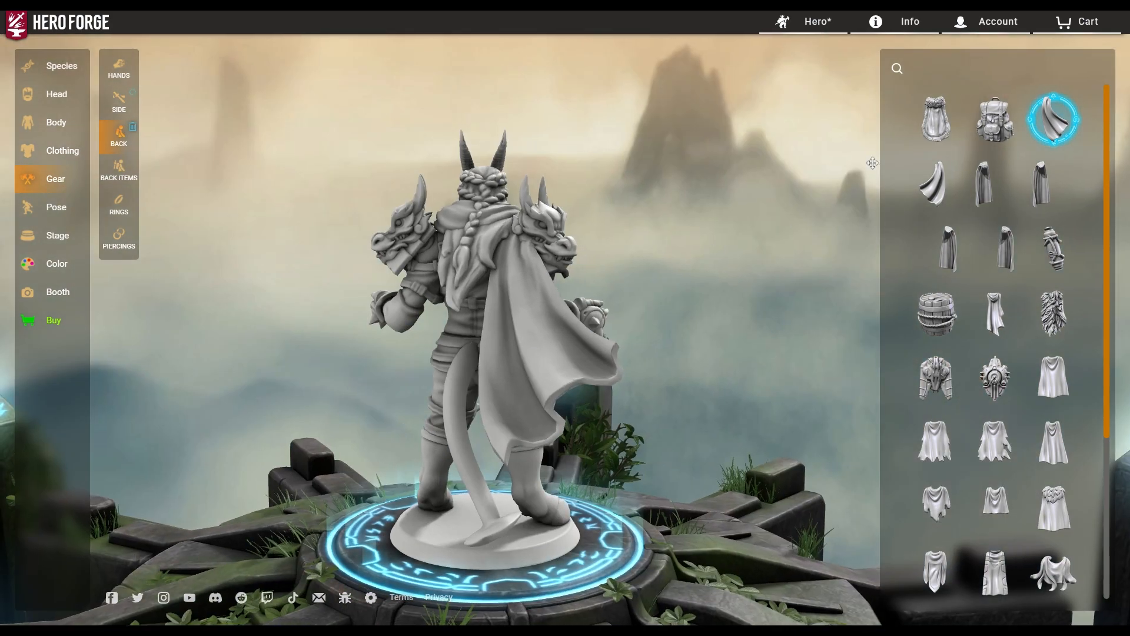
{"action": "left_click", "coordinate": [935, 119]}
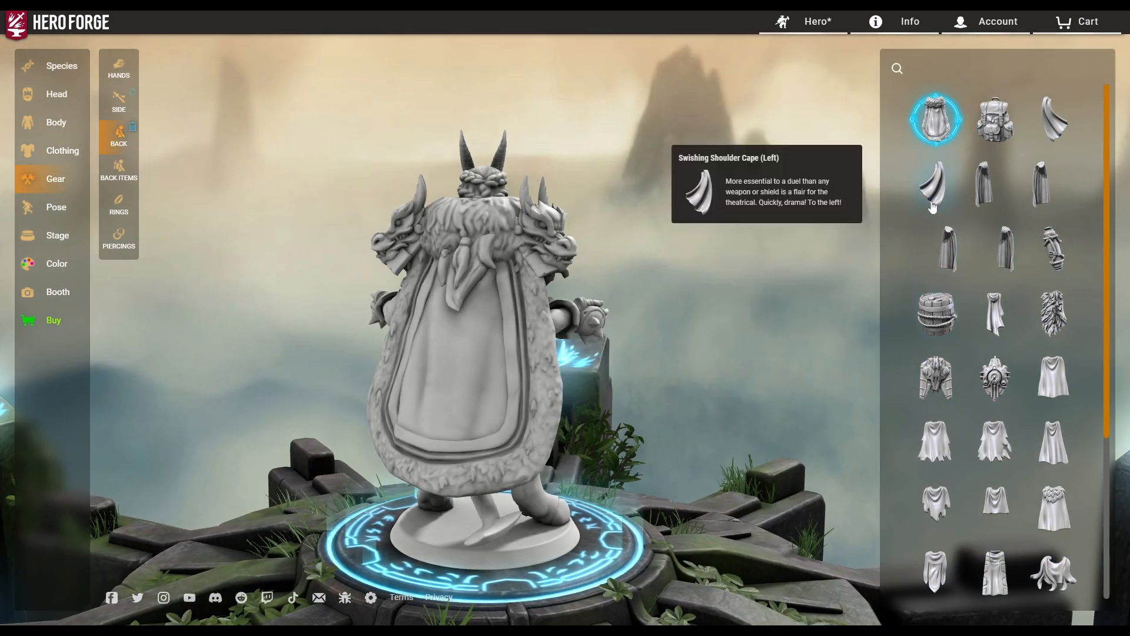
{"action": "left_click", "coordinate": [932, 203]}
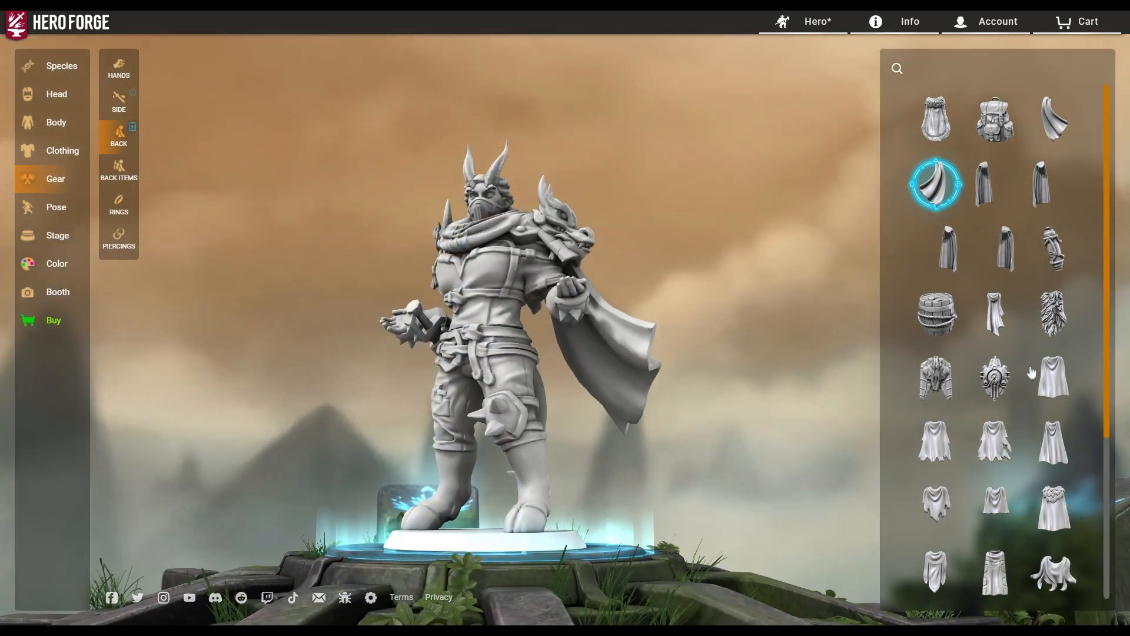
{"action": "left_click_drag", "start_coordinate": [841, 365], "coordinate": [632, 393]}
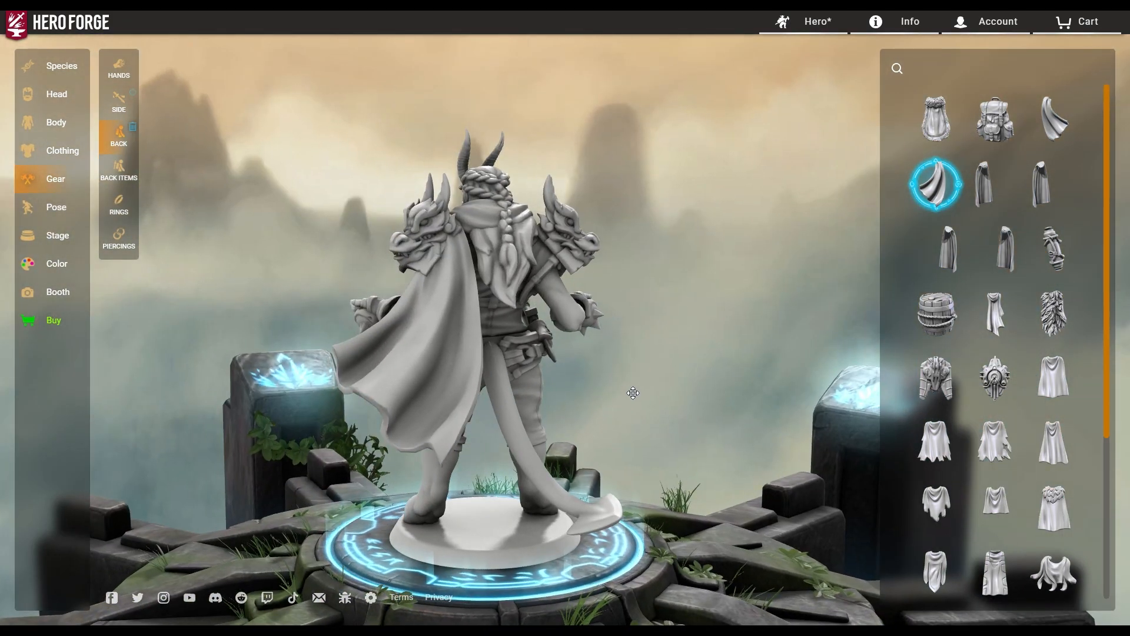
{"action": "left_click", "coordinate": [934, 185]}
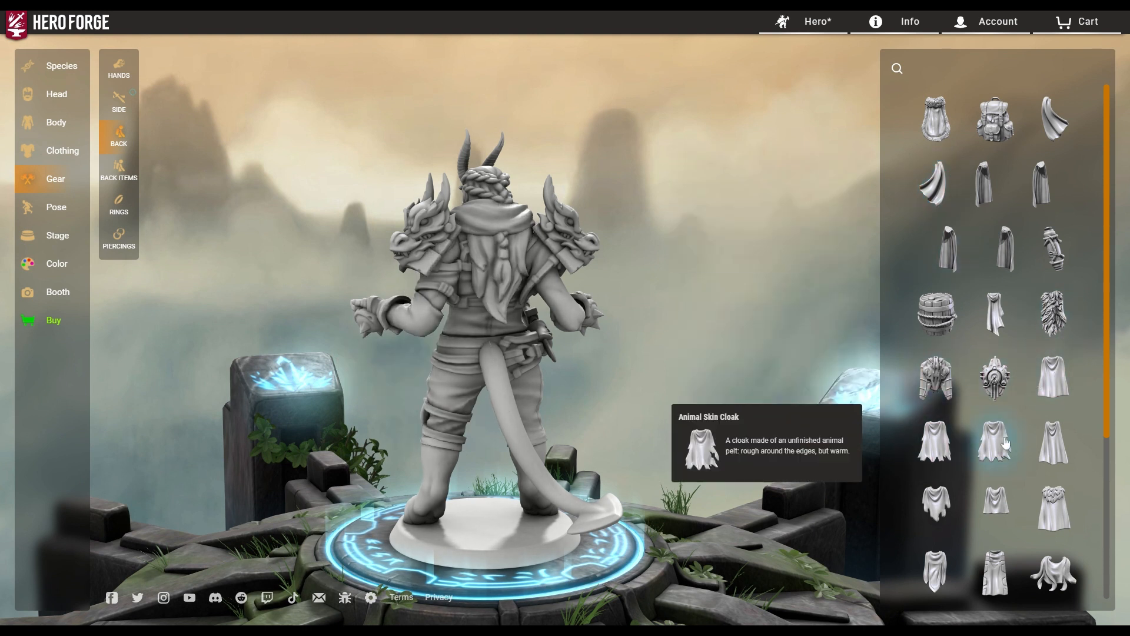
{"action": "left_click", "coordinate": [930, 505]}
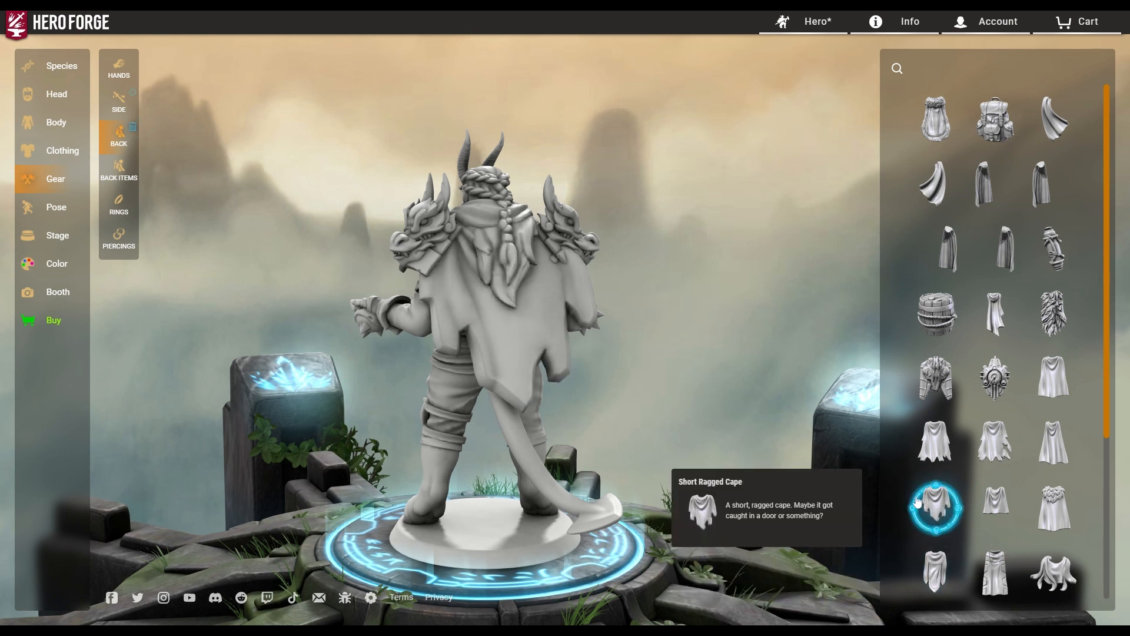
{"action": "left_click", "coordinate": [938, 504]}
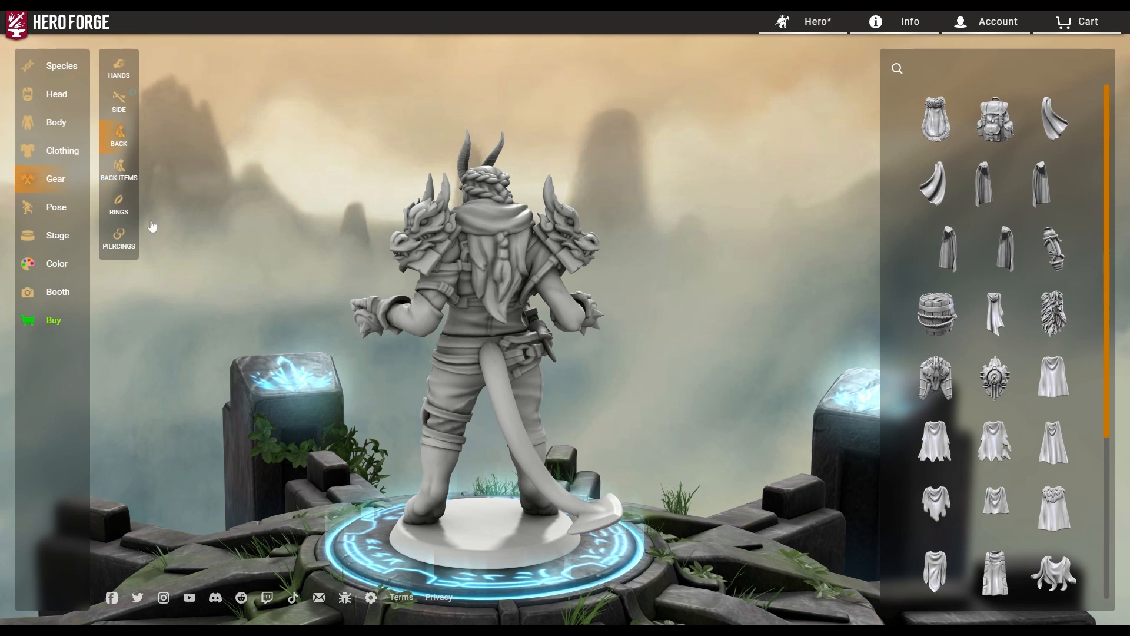
Preview the Octagonal Insert Ring on the hero's hand, then remove it.
{"action": "left_click", "coordinate": [114, 206]}
{"action": "left_click_drag", "start_coordinate": [588, 436], "coordinate": [875, 416]}
{"action": "left_click", "coordinate": [971, 340]}
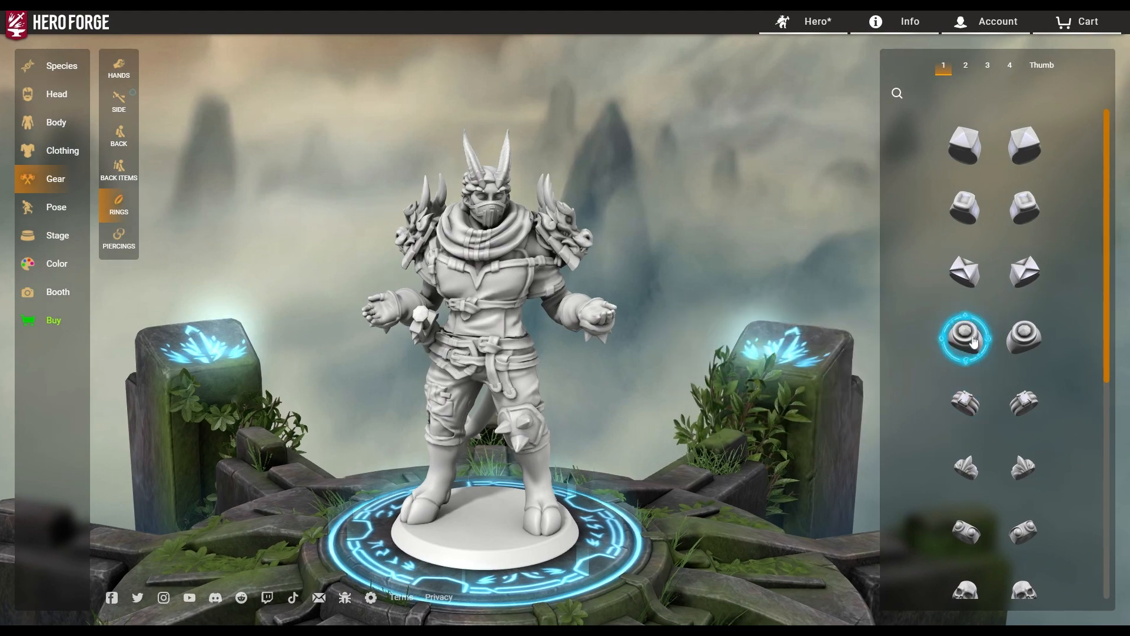
{"action": "left_click_drag", "start_coordinate": [522, 387], "coordinate": [724, 385]}
{"action": "scroll", "coordinate": [514, 376], "scroll_direction": "up", "scroll_amount": 6}
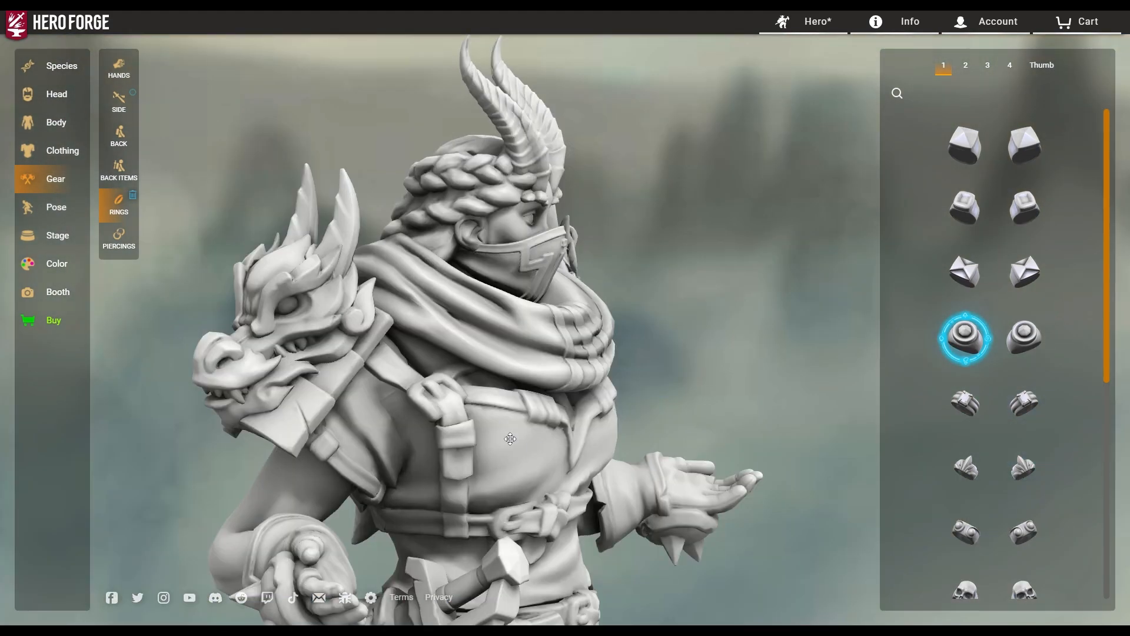
{"action": "left_click_drag", "start_coordinate": [511, 438], "coordinate": [564, 394]}
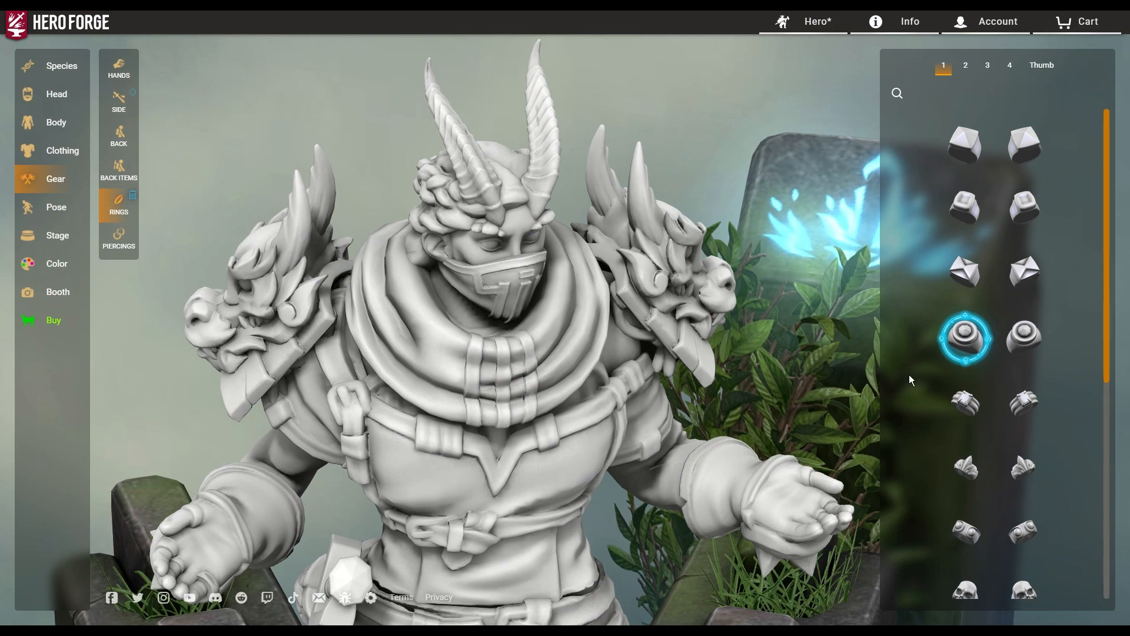
{"action": "left_click", "coordinate": [952, 354]}
{"action": "left_click_drag", "start_coordinate": [718, 456], "coordinate": [547, 420]}
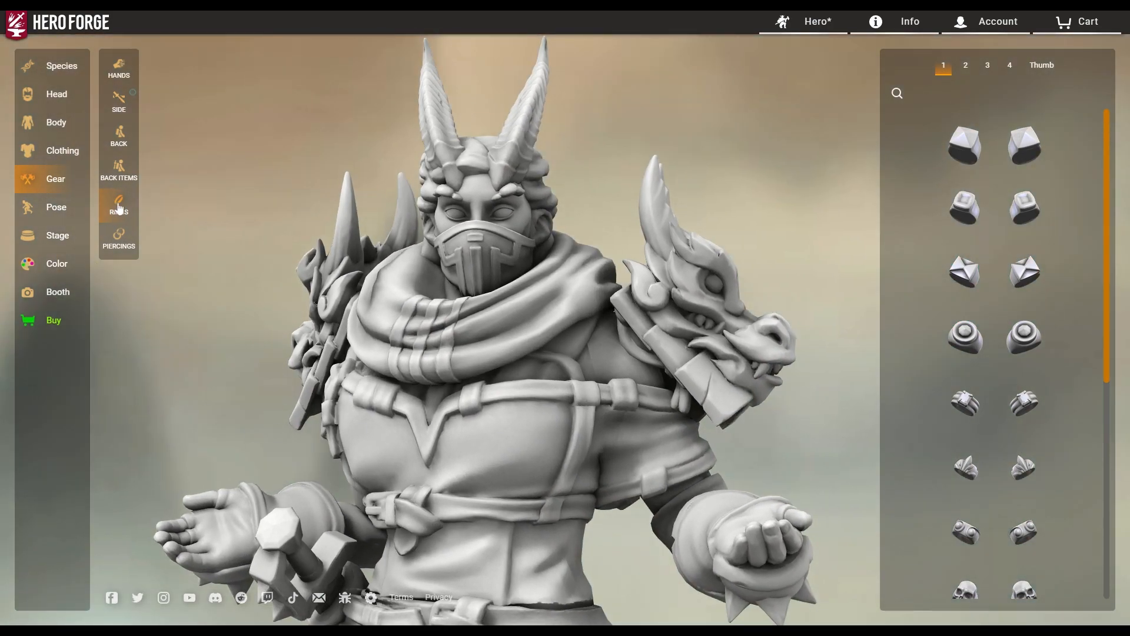
Try Hoop Earrings on both ears and remove them, then move to the Pose choices.
{"action": "left_click", "coordinate": [116, 248]}
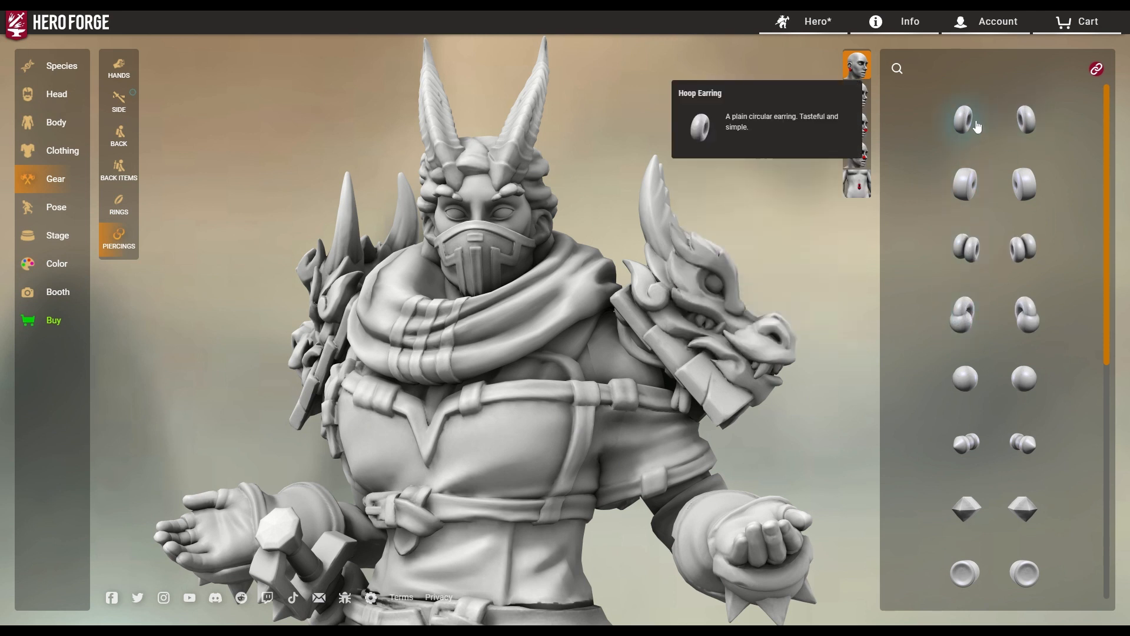
{"action": "left_click", "coordinate": [1027, 122]}
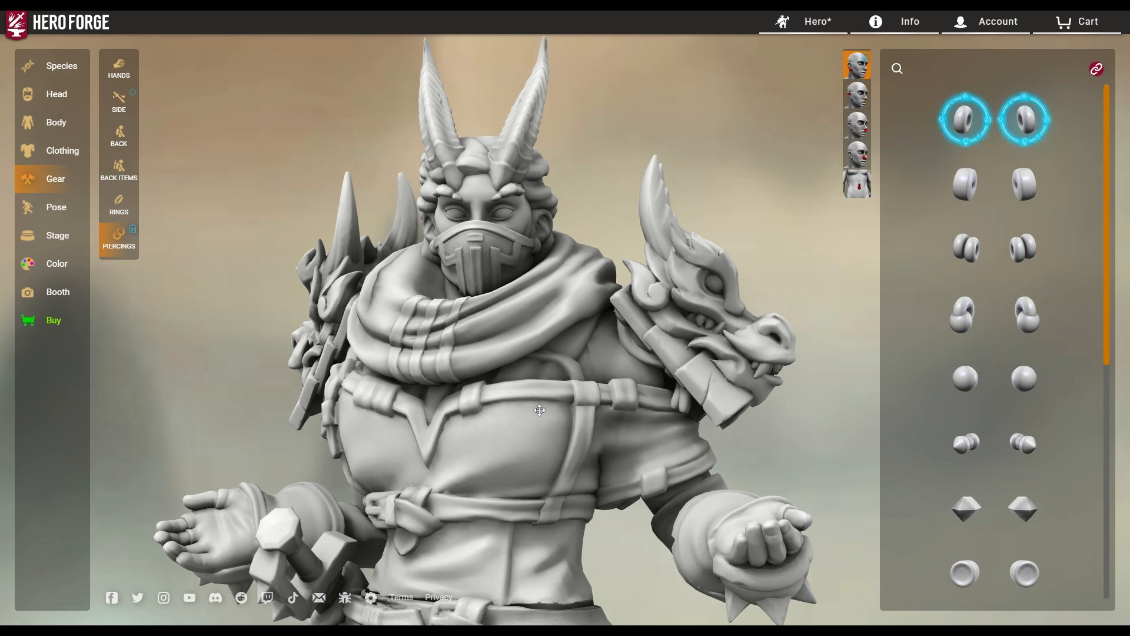
{"action": "left_click_drag", "start_coordinate": [539, 410], "coordinate": [406, 422]}
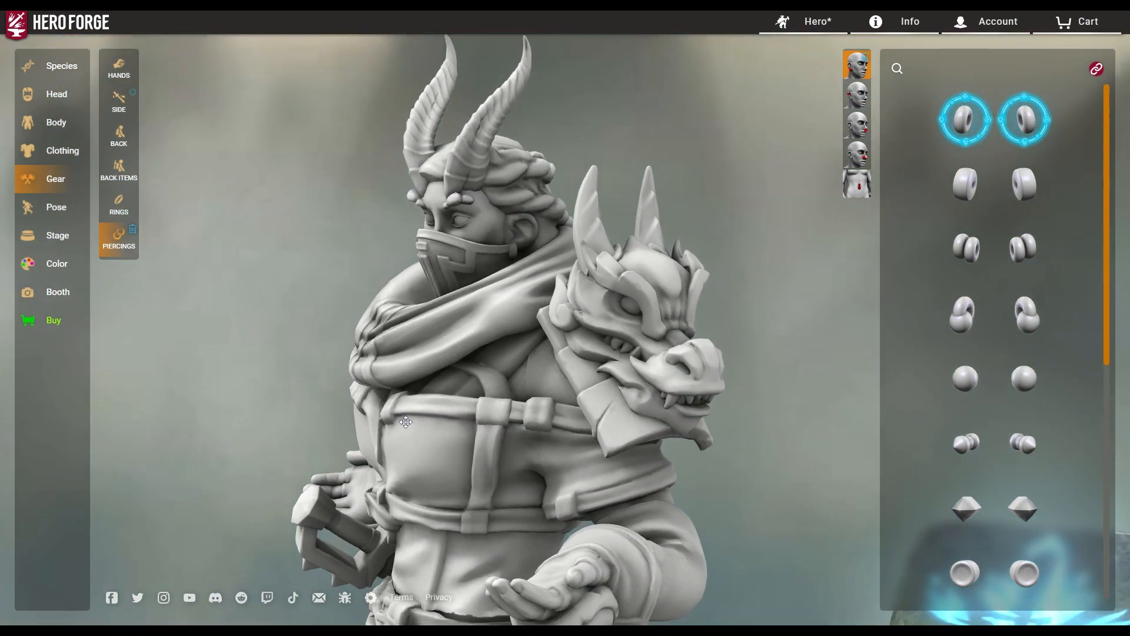
{"action": "left_click", "coordinate": [1025, 121]}
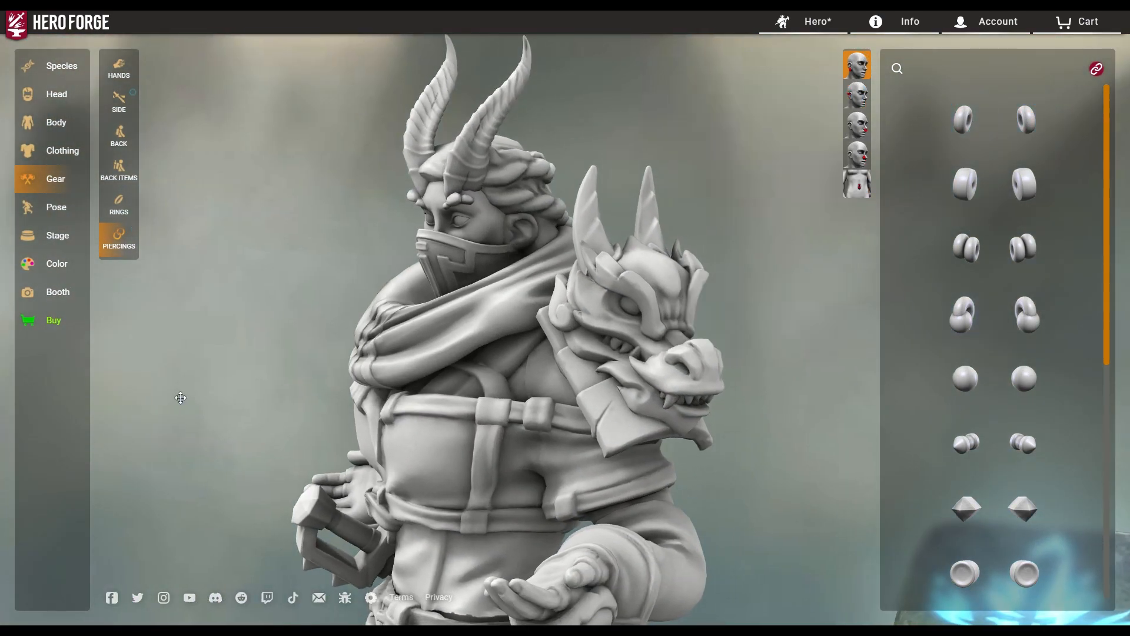
{"action": "left_click", "coordinate": [57, 209]}
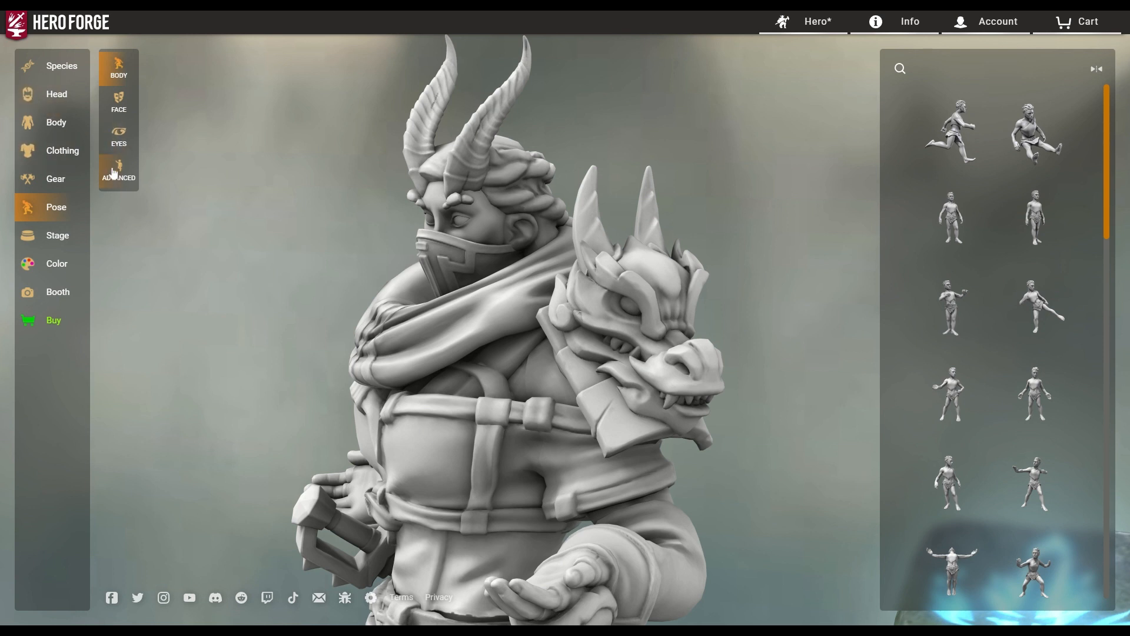
Try the Ring Bearer pose, then the Infantry pose, orbiting to inspect each.
{"action": "scroll", "coordinate": [1071, 423], "scroll_direction": "down", "scroll_amount": 5}
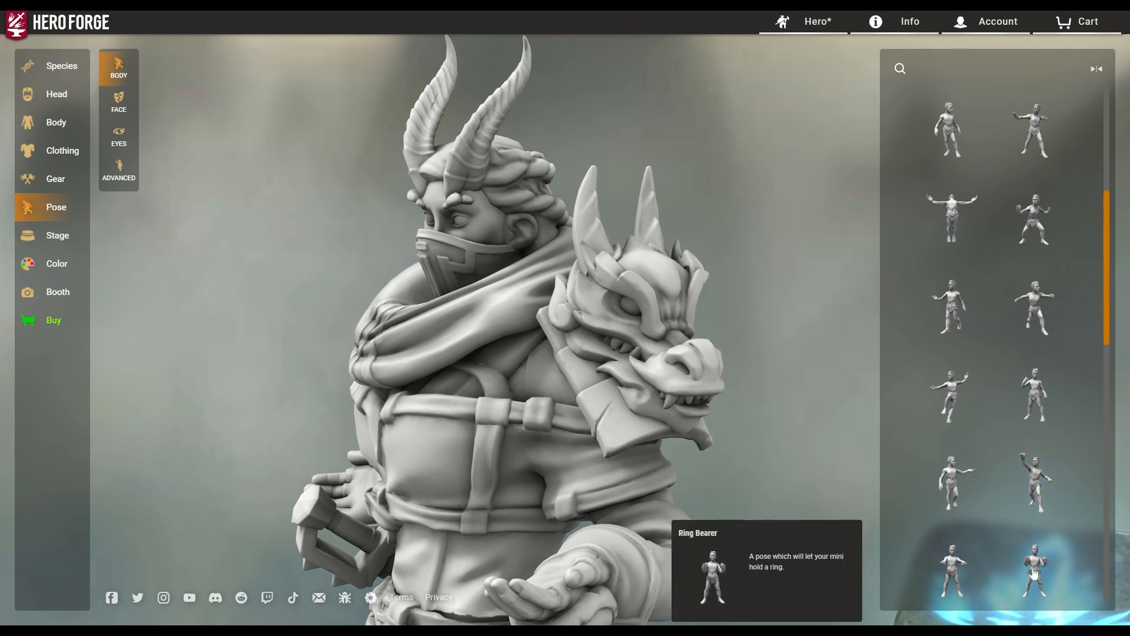
{"action": "left_click", "coordinate": [1034, 574]}
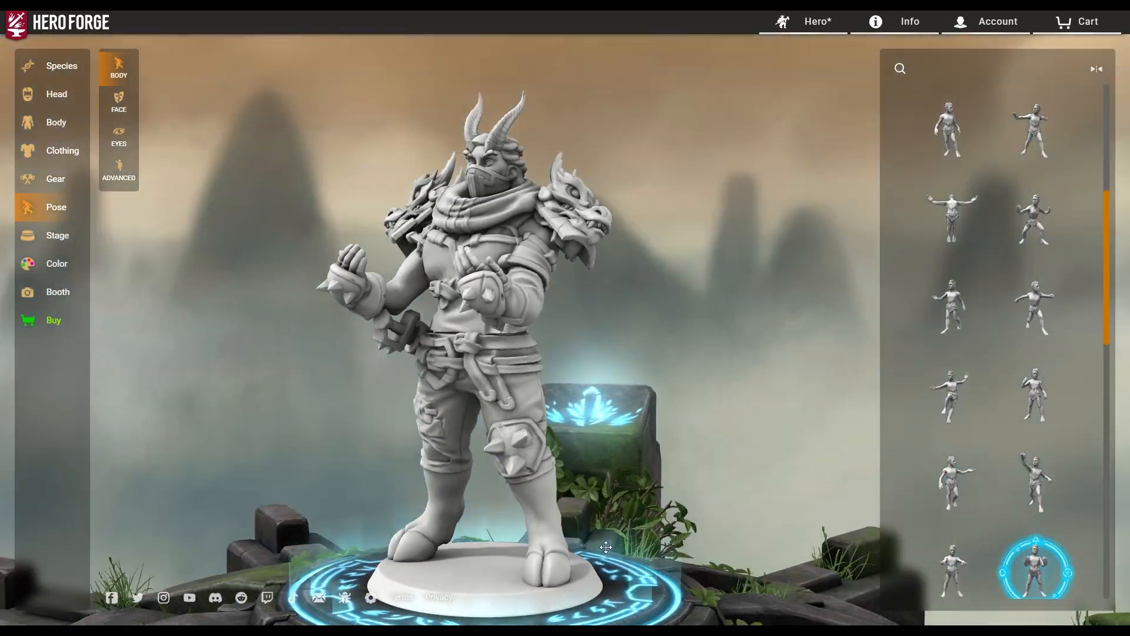
{"action": "left_click_drag", "start_coordinate": [605, 547], "coordinate": [640, 534]}
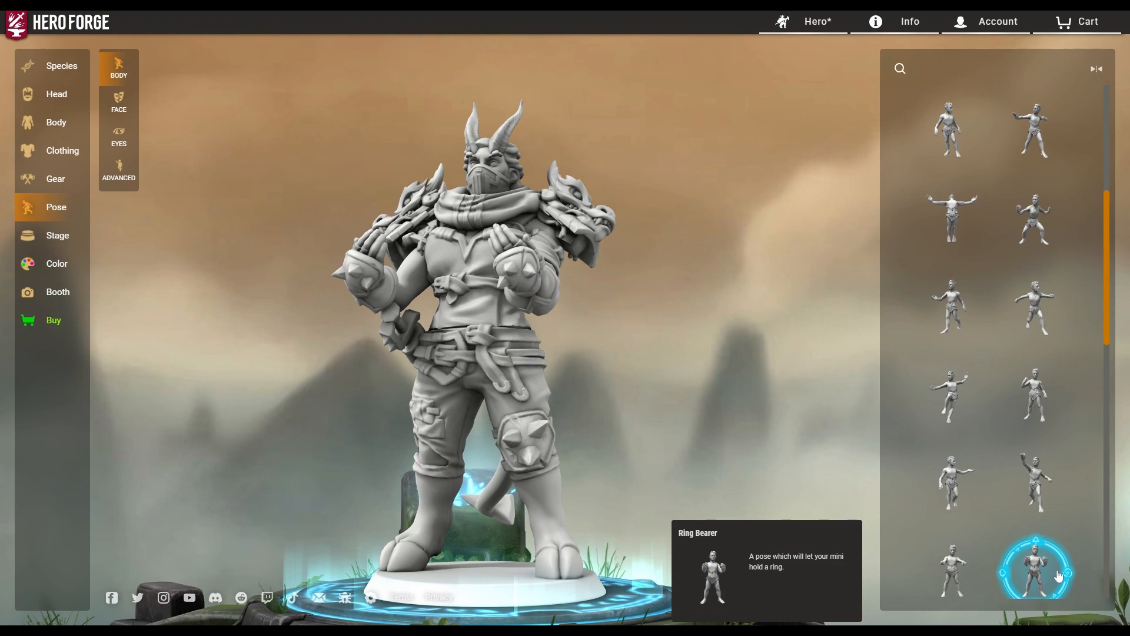
{"action": "left_click", "coordinate": [1046, 316]}
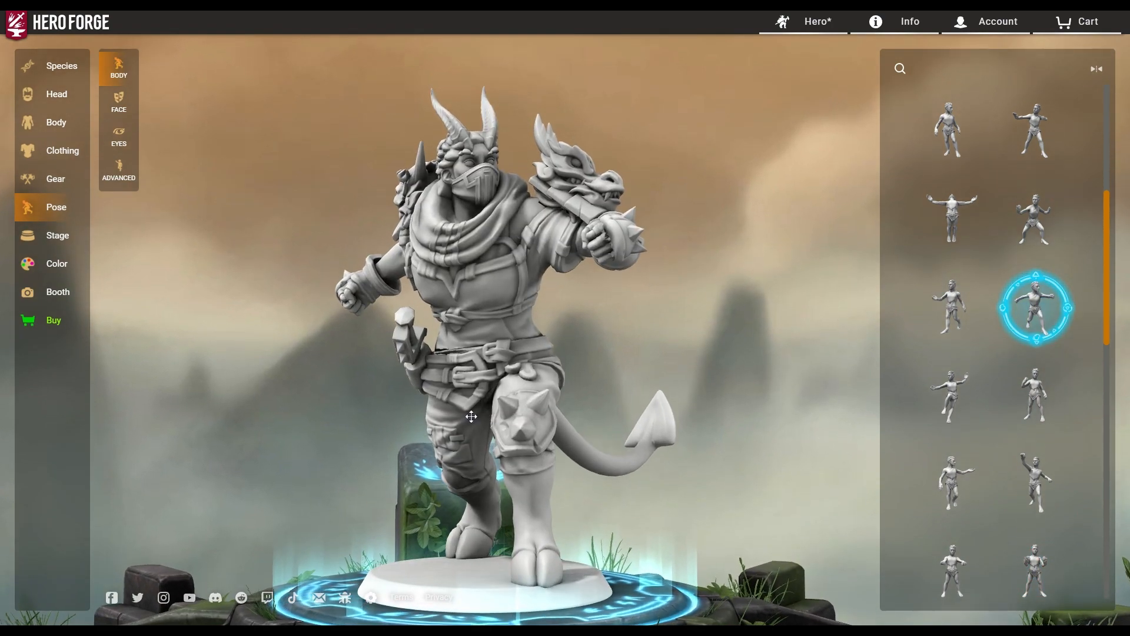
{"action": "left_click_drag", "start_coordinate": [472, 416], "coordinate": [621, 461]}
Apply the Heavy Weapon pose and check the stance from front, back and sides.
{"action": "scroll", "coordinate": [310, 330], "scroll_direction": "up", "scroll_amount": 8}
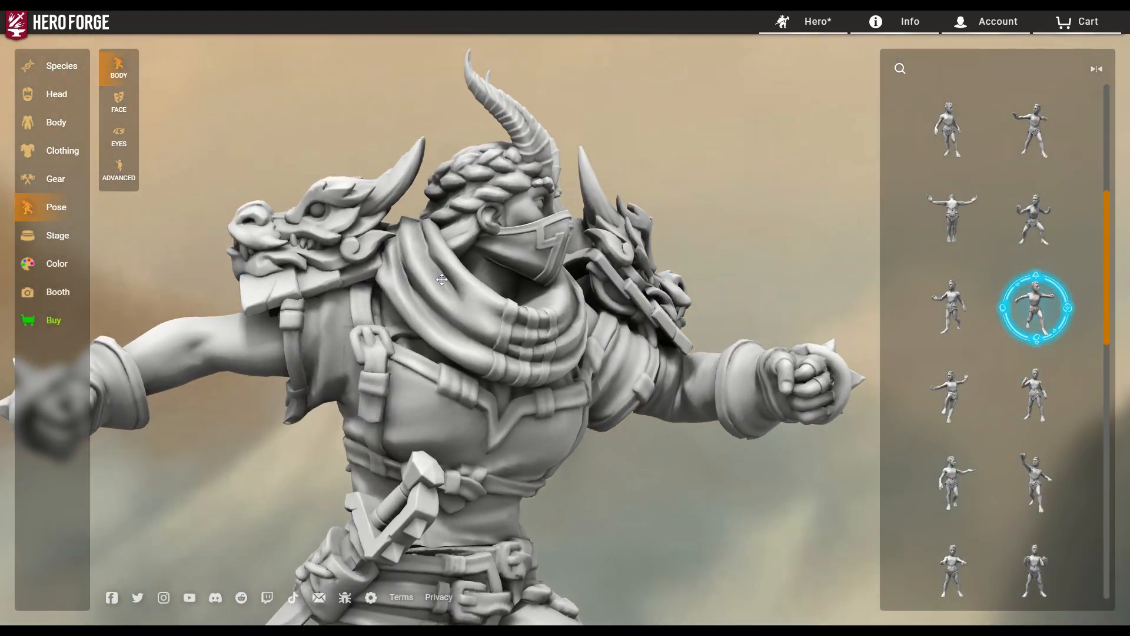
{"action": "left_click_drag", "start_coordinate": [442, 279], "coordinate": [931, 412]}
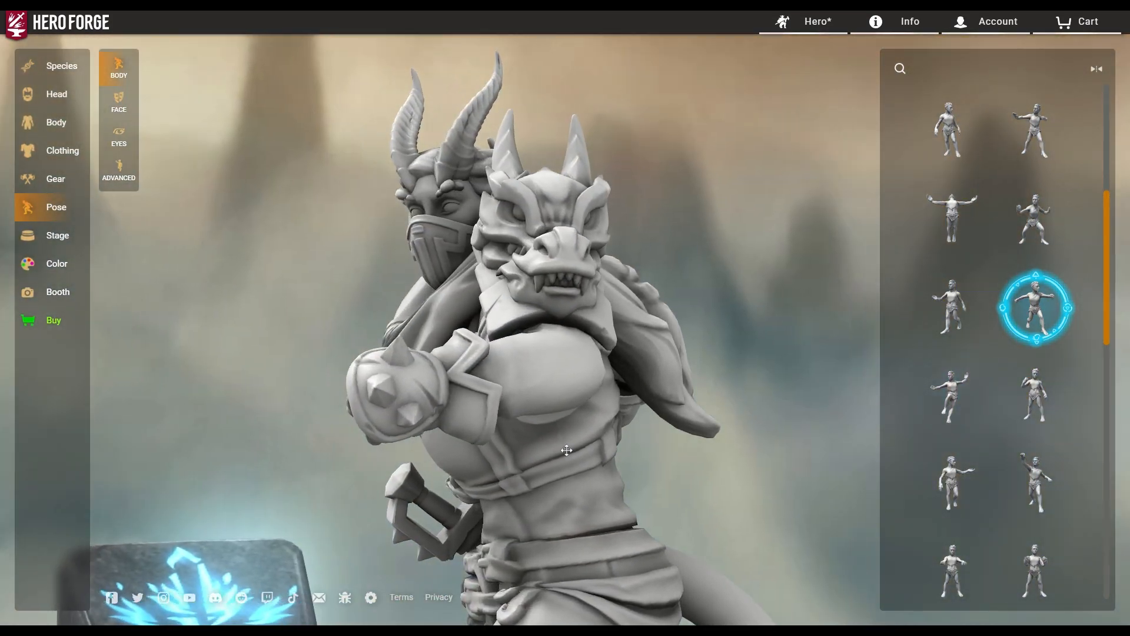
{"action": "left_click_drag", "start_coordinate": [853, 424], "coordinate": [654, 463]}
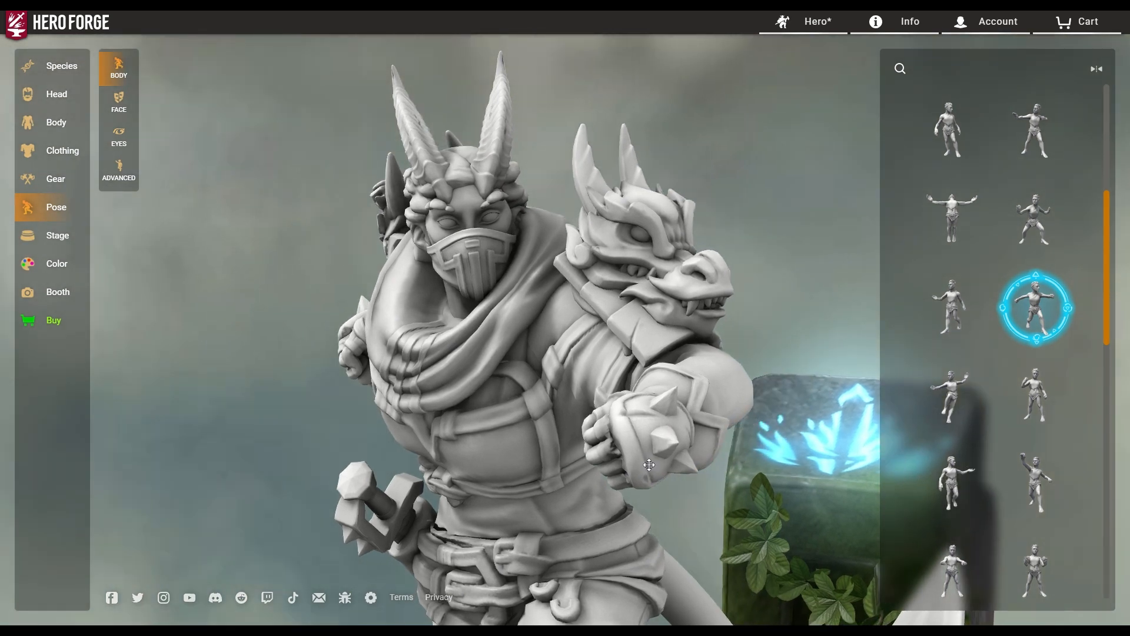
{"action": "mouse_move", "coordinate": [1048, 246]}
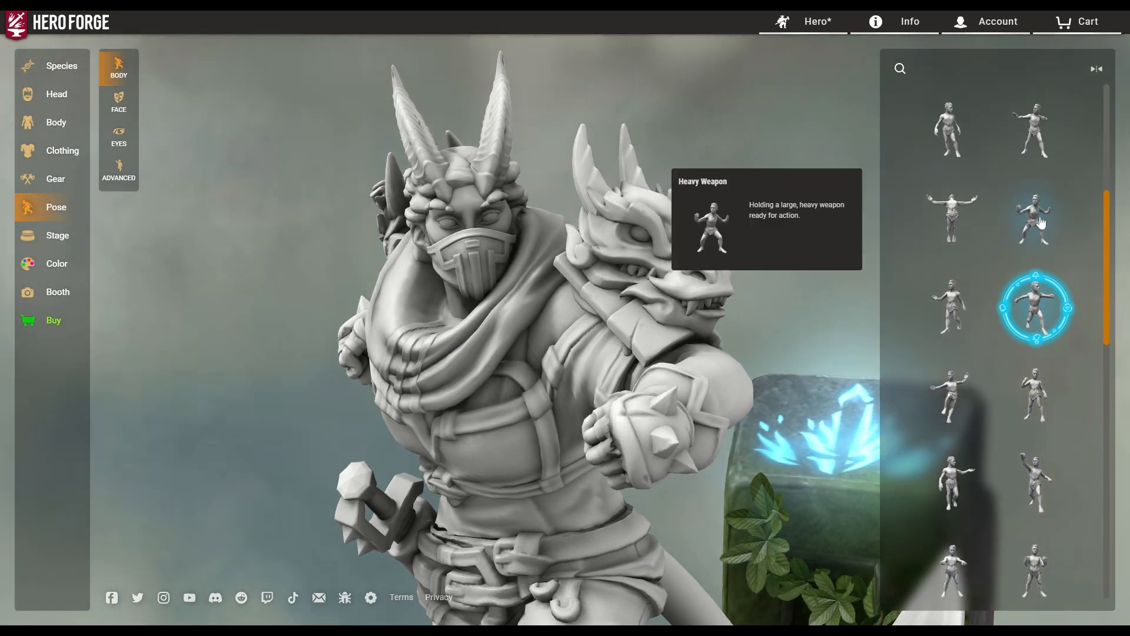
{"action": "left_click", "coordinate": [1040, 223]}
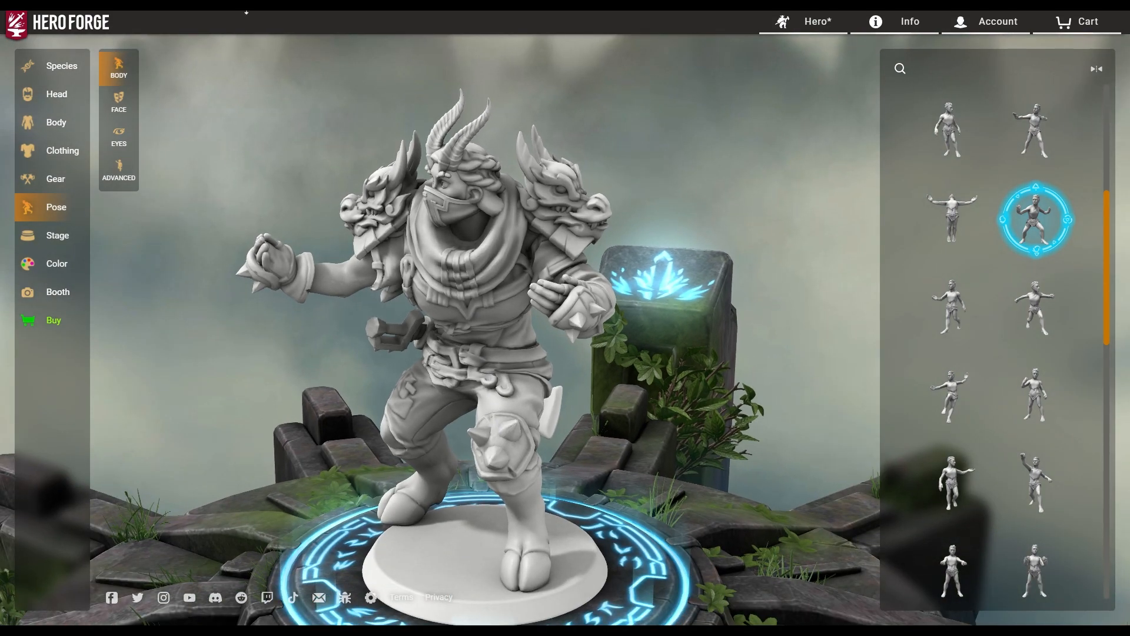
{"action": "left_click_drag", "start_coordinate": [404, 523], "coordinate": [570, 507]}
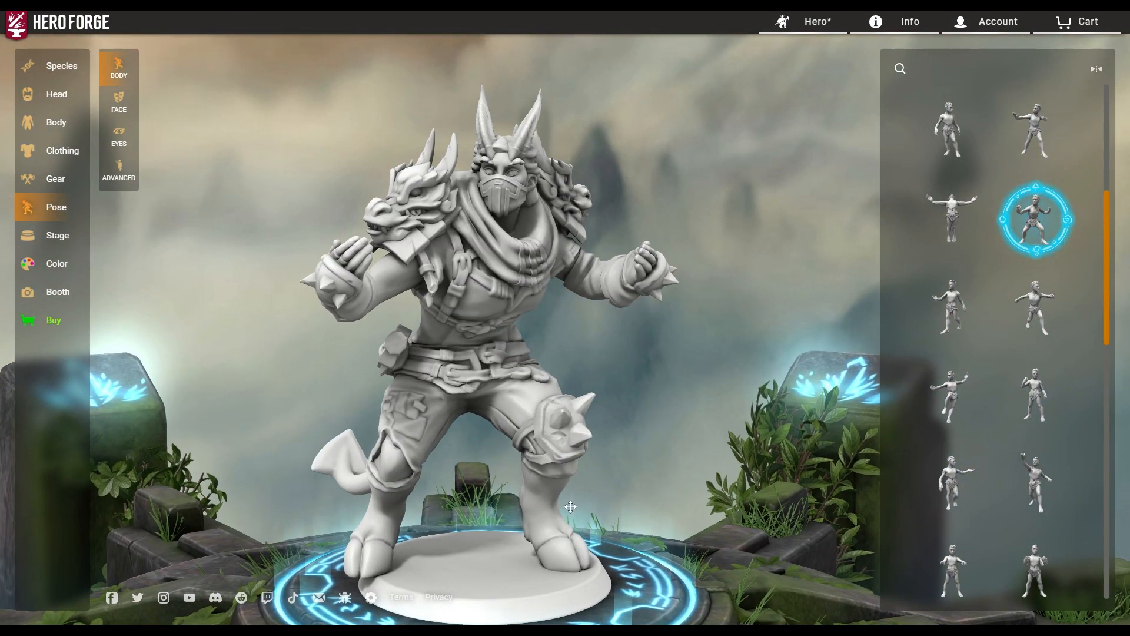
Show Gear > Hands items filtered to Swords, scrolled down to the katanas.
{"action": "left_click", "coordinate": [56, 179]}
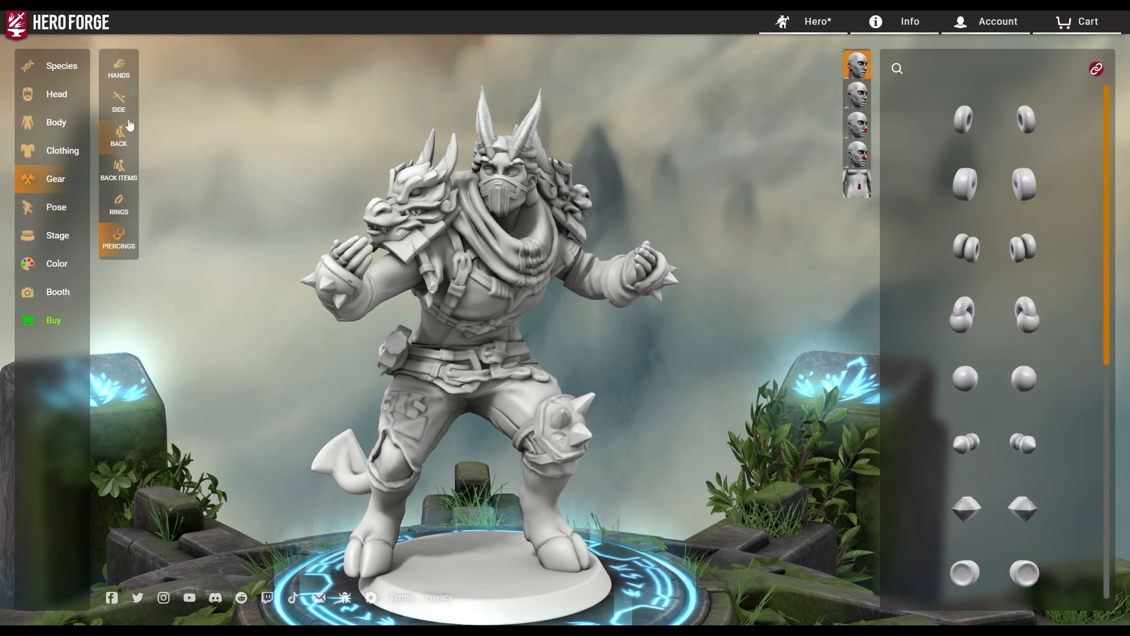
{"action": "left_click", "coordinate": [123, 76]}
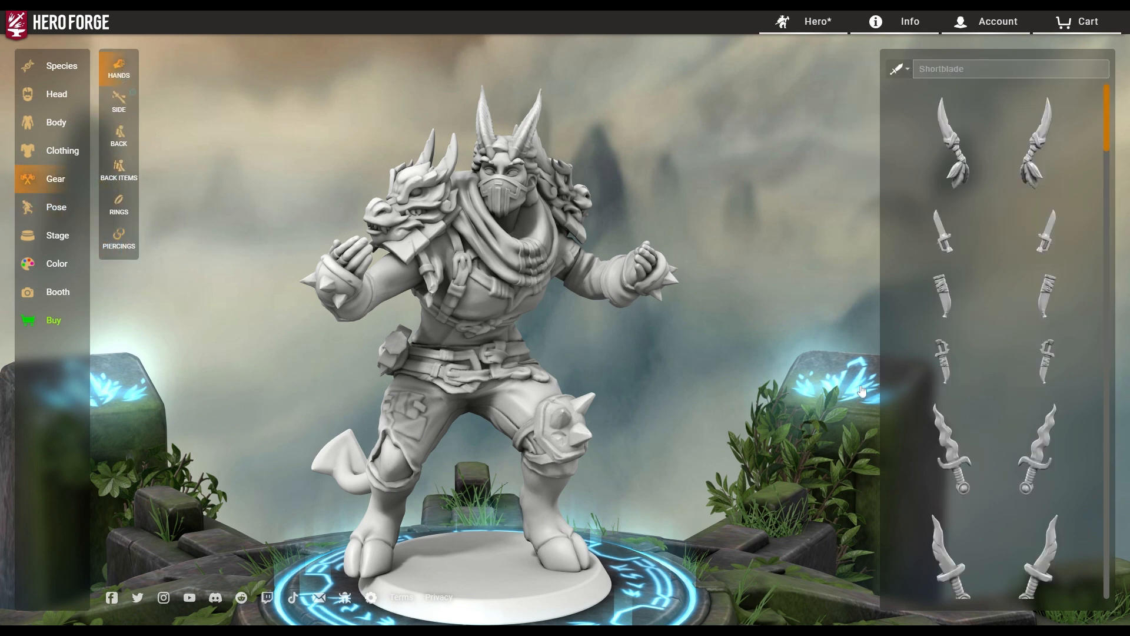
{"action": "scroll", "coordinate": [1008, 267], "scroll_direction": "down", "scroll_amount": 5}
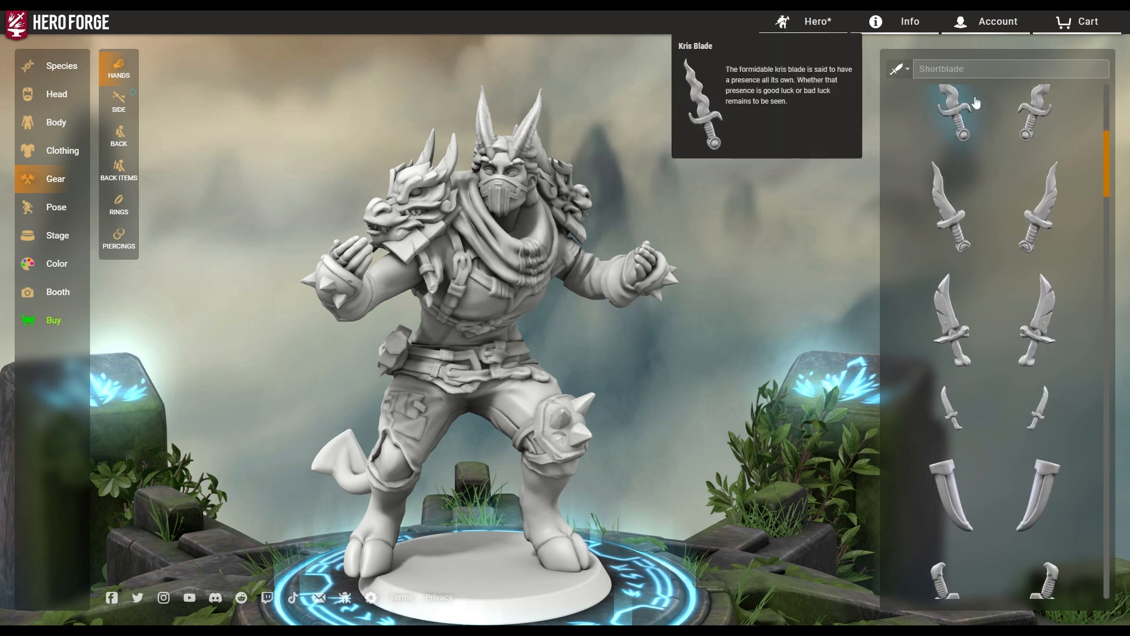
{"action": "left_click", "coordinate": [896, 71]}
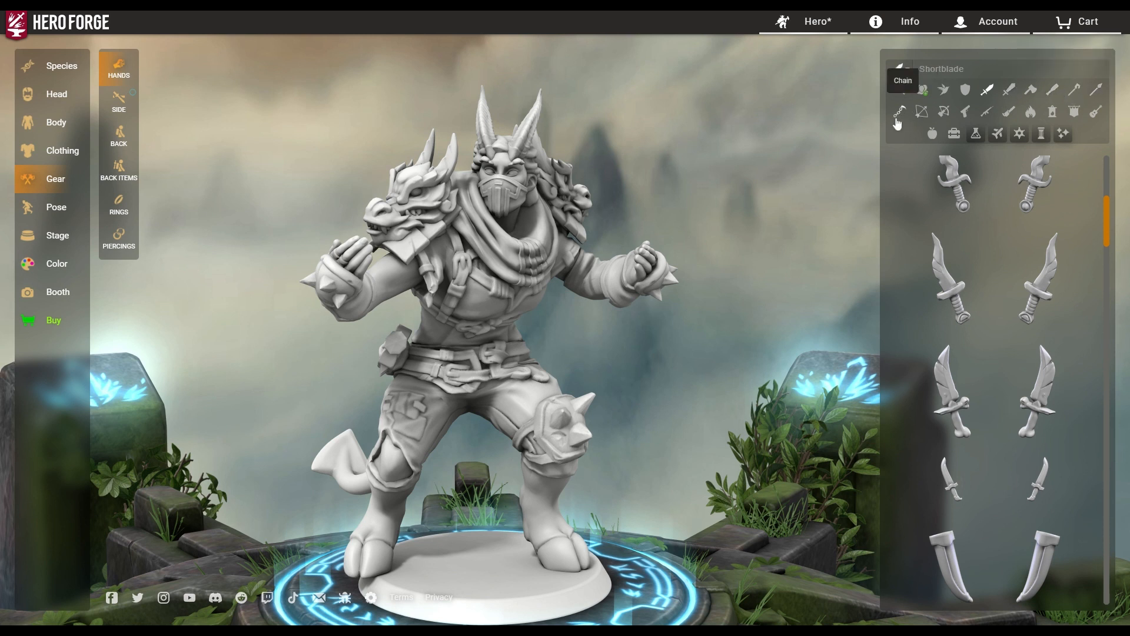
{"action": "left_click", "coordinate": [1008, 91]}
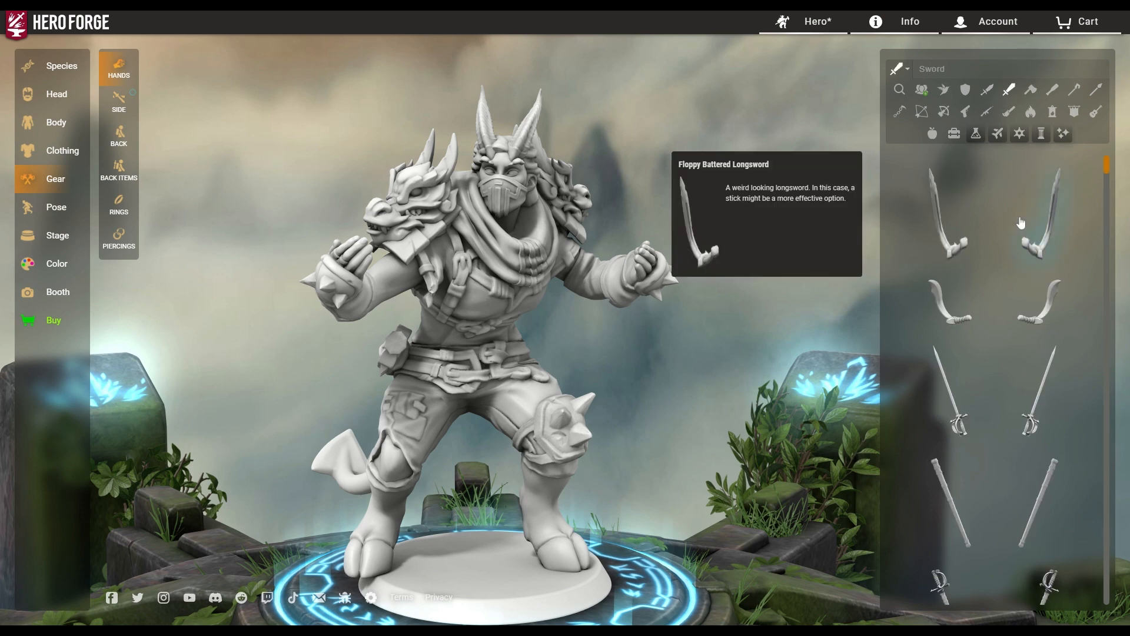
{"action": "scroll", "coordinate": [937, 346], "scroll_direction": "down", "scroll_amount": 6}
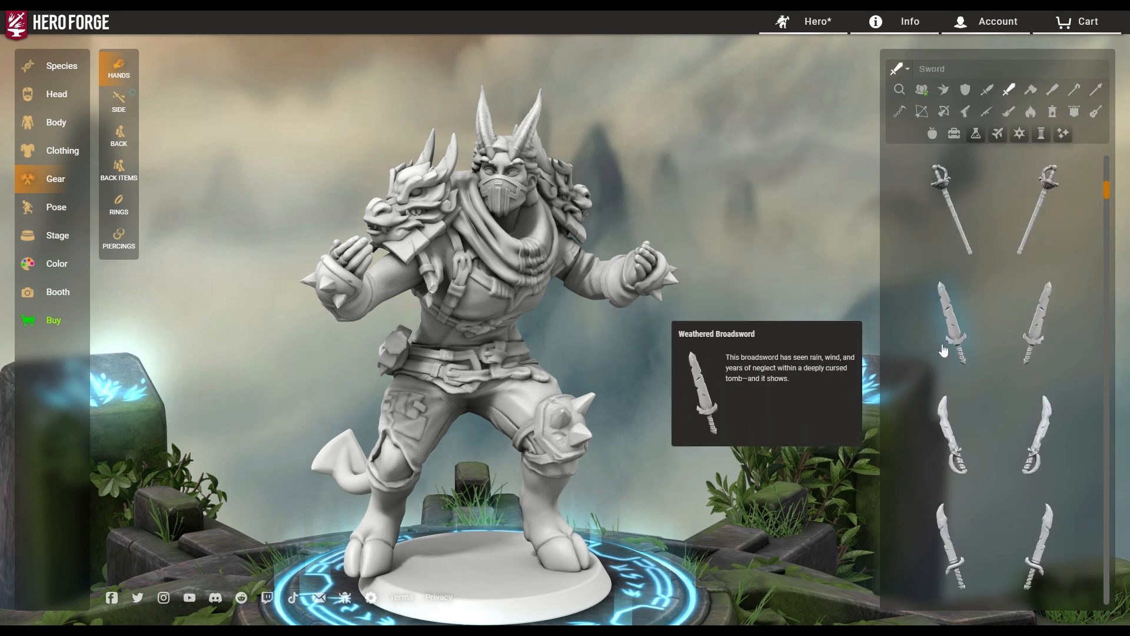
{"action": "scroll", "coordinate": [942, 356], "scroll_direction": "down", "scroll_amount": 5}
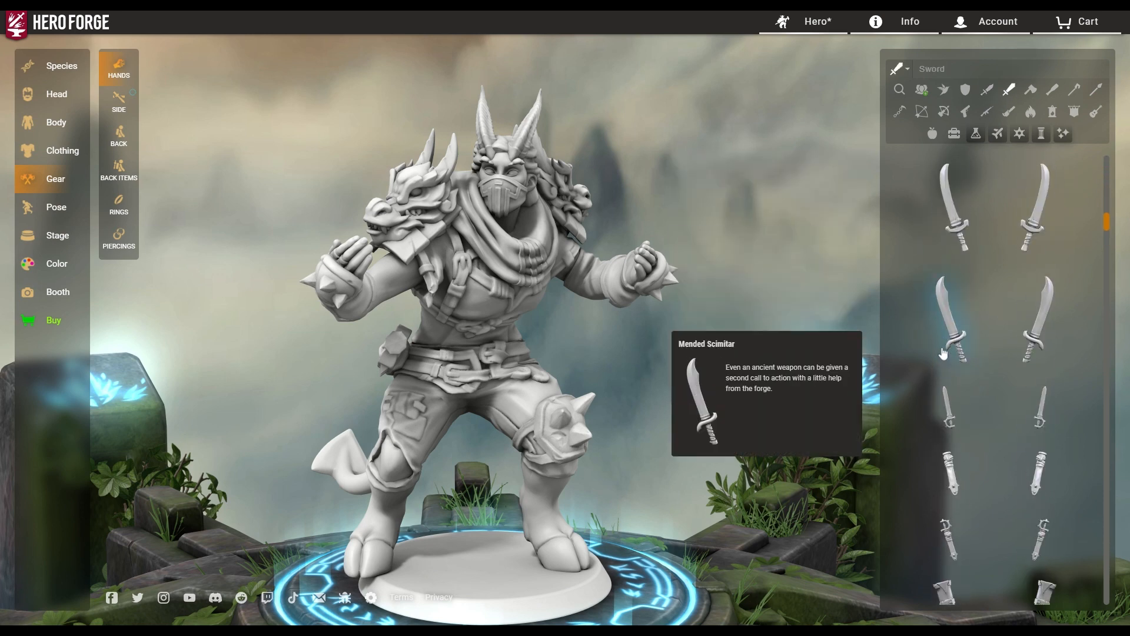
{"action": "scroll", "coordinate": [938, 371], "scroll_direction": "down", "scroll_amount": 4}
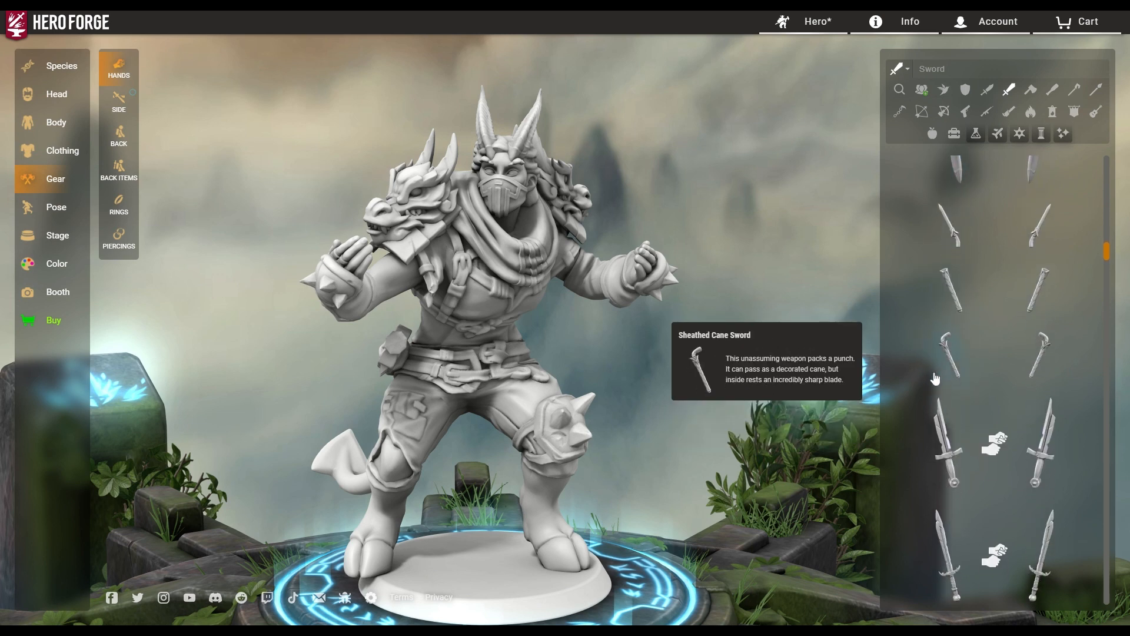
{"action": "scroll", "coordinate": [939, 380], "scroll_direction": "down", "scroll_amount": 4}
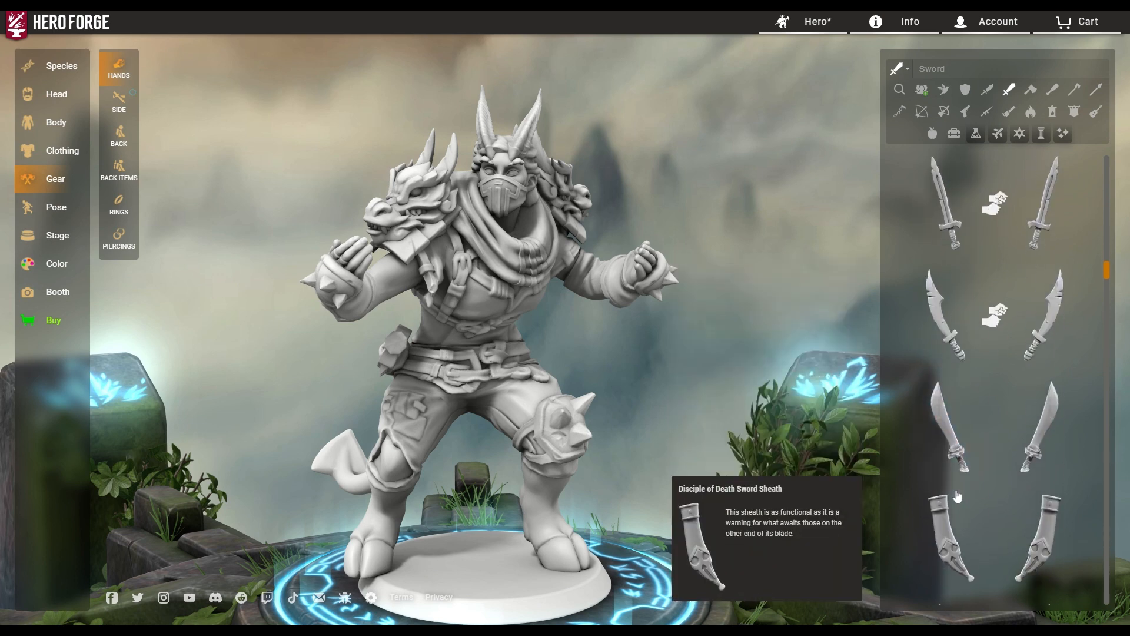
{"action": "scroll", "coordinate": [973, 434], "scroll_direction": "down", "scroll_amount": 5}
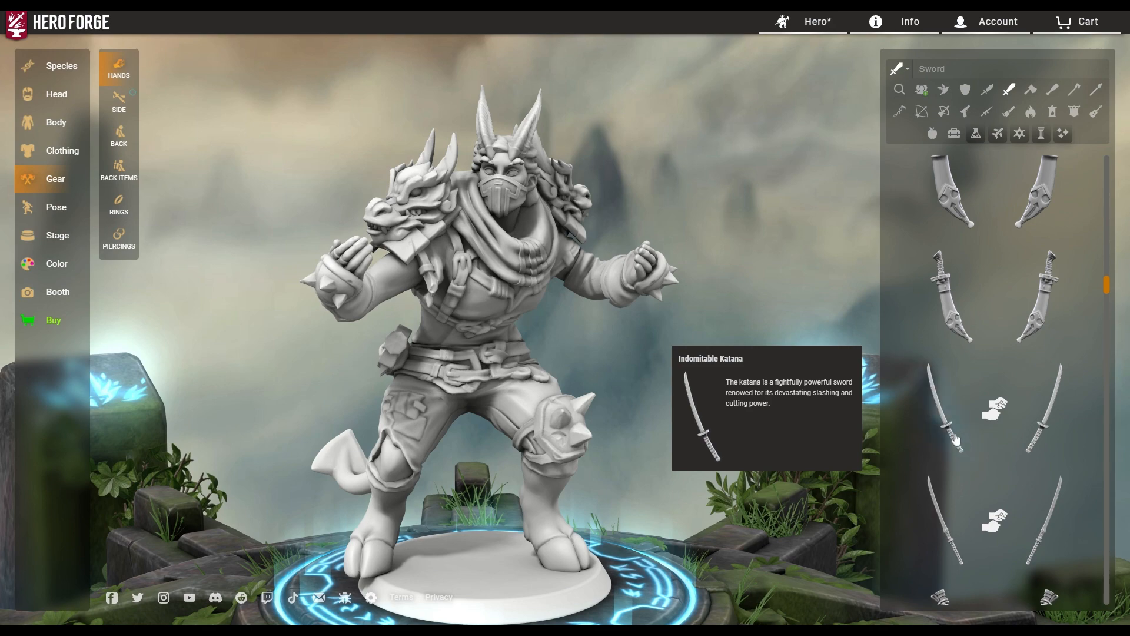
Put an Indomitable Katana in one hand, then a second in the other hand.
{"action": "left_click", "coordinate": [957, 440]}
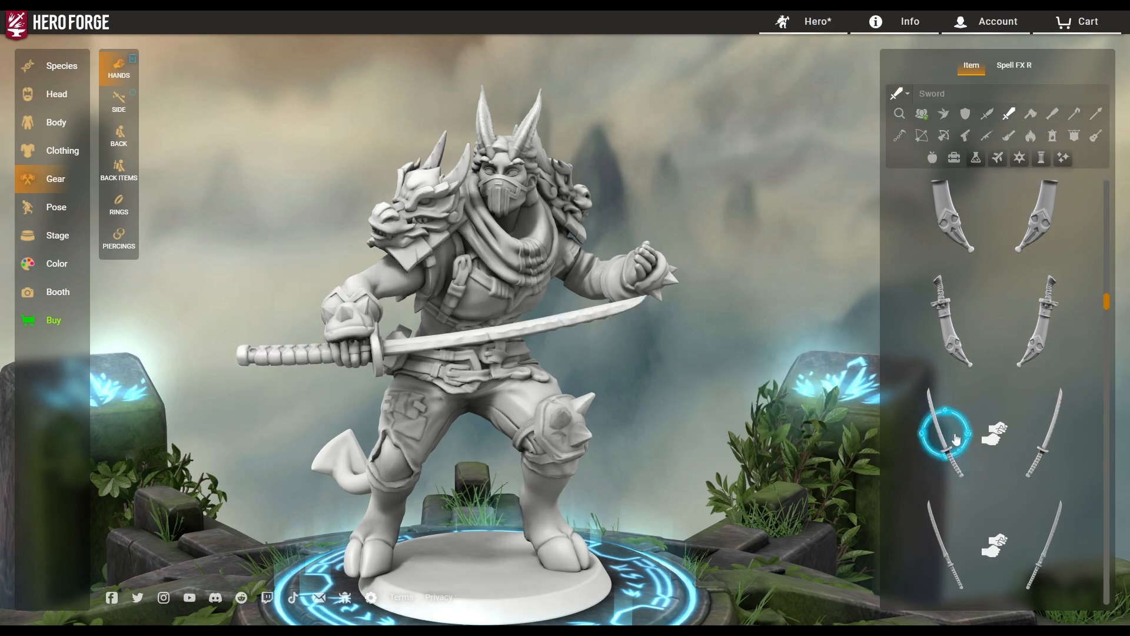
{"action": "left_click_drag", "start_coordinate": [621, 427], "coordinate": [517, 439]}
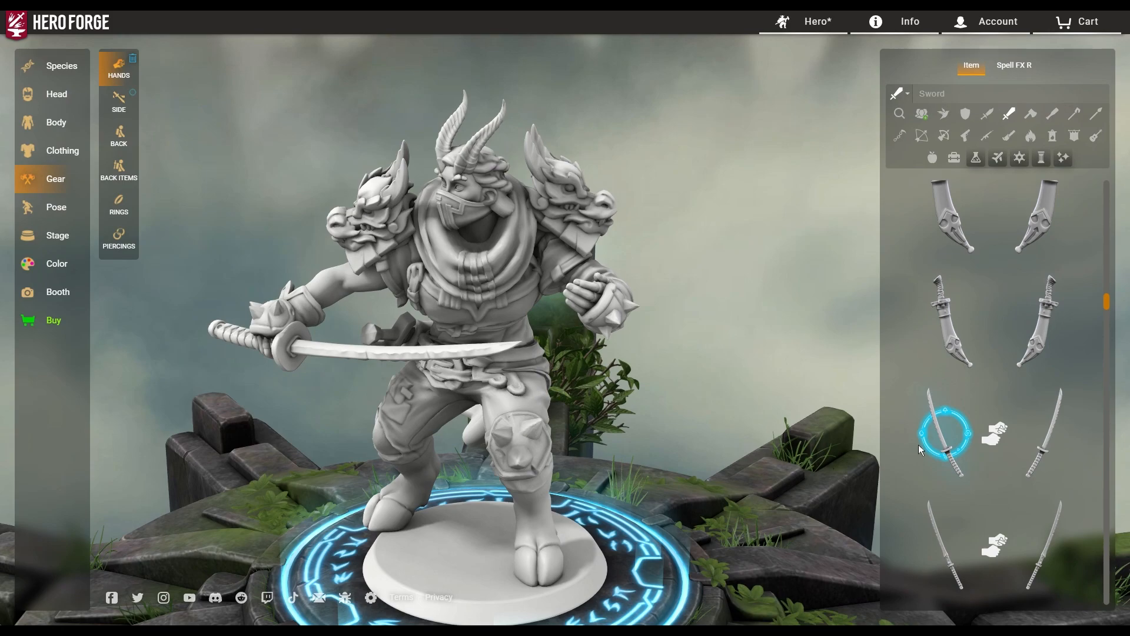
{"action": "left_click", "coordinate": [1052, 458]}
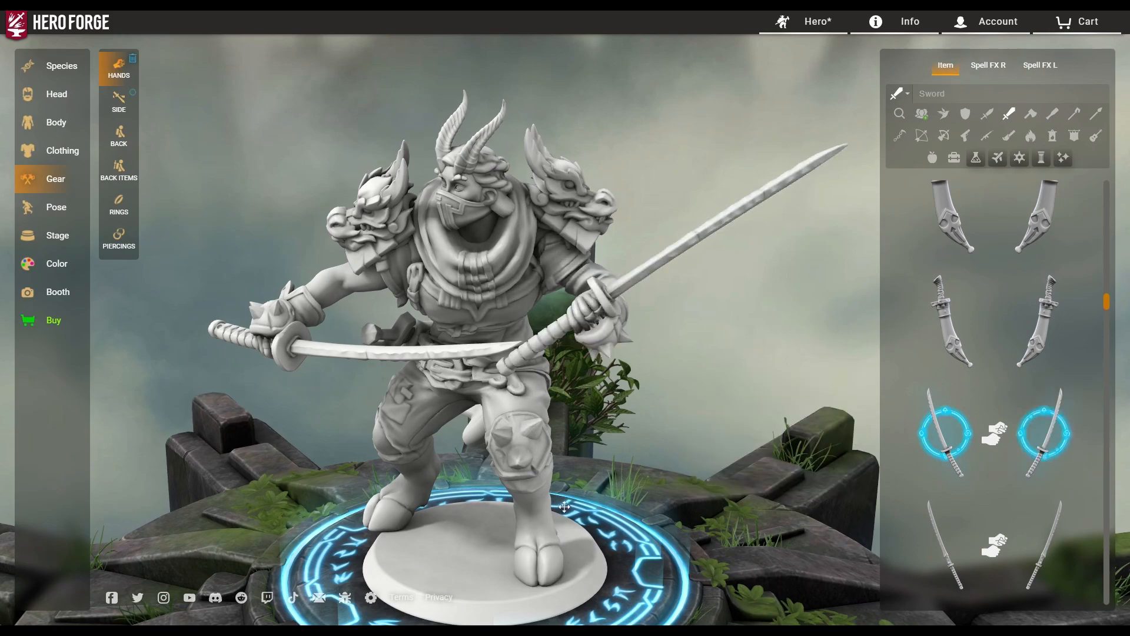
{"action": "left_click_drag", "start_coordinate": [564, 506], "coordinate": [628, 510]}
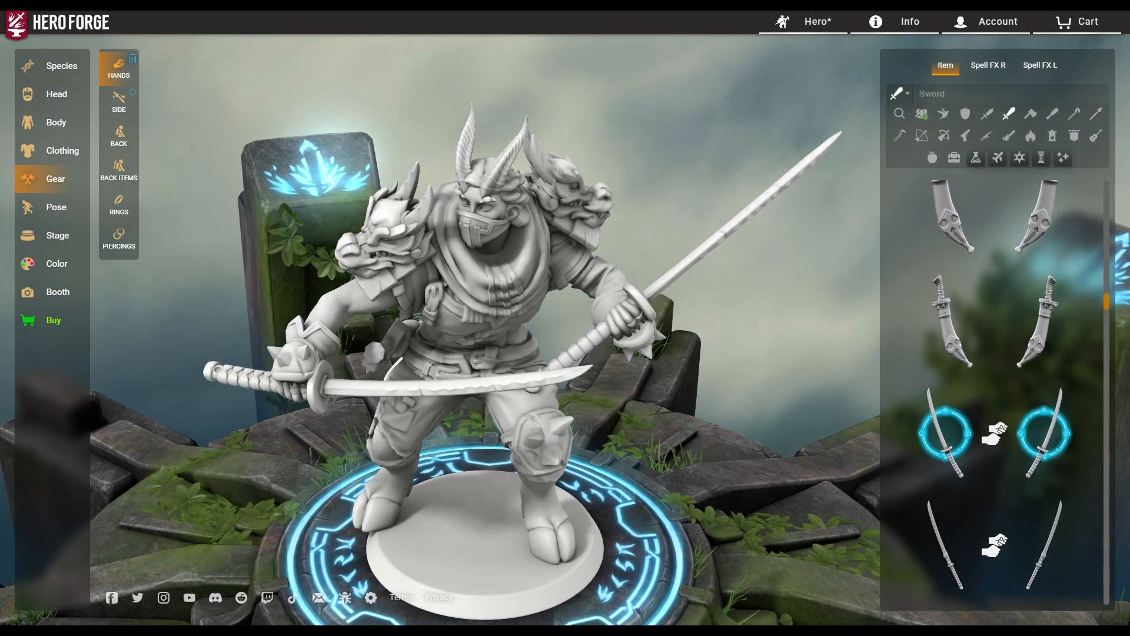
{"action": "left_click_drag", "start_coordinate": [628, 509], "coordinate": [695, 536]}
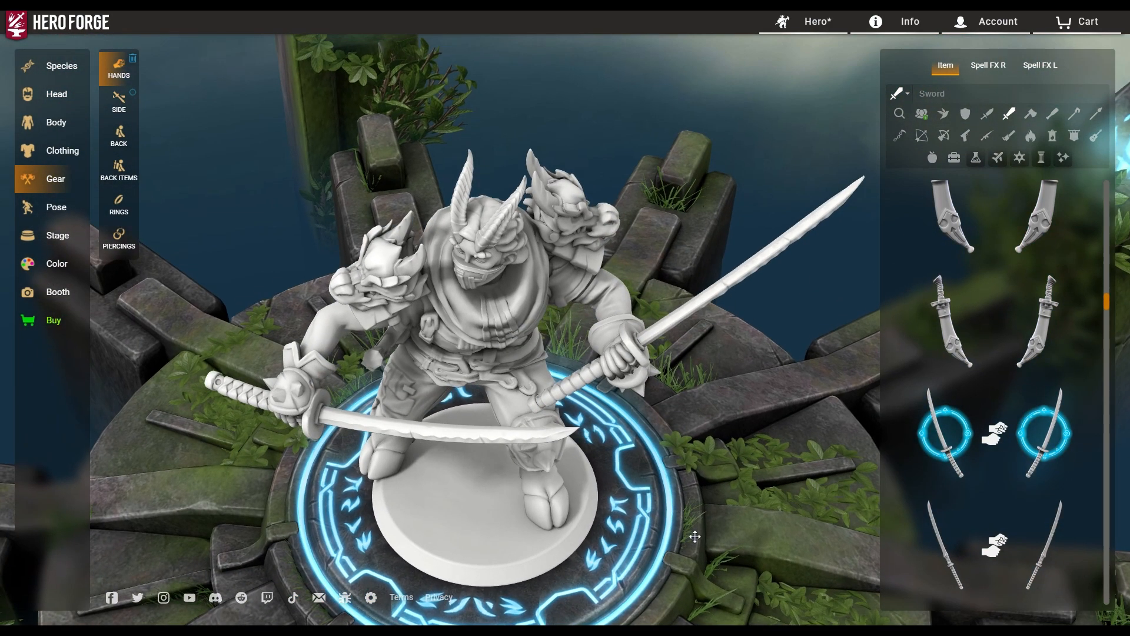
Try the Ōdachi and two-handed grips, then settle on one one-handed Indomitable Katana.
{"action": "left_click", "coordinate": [1044, 565]}
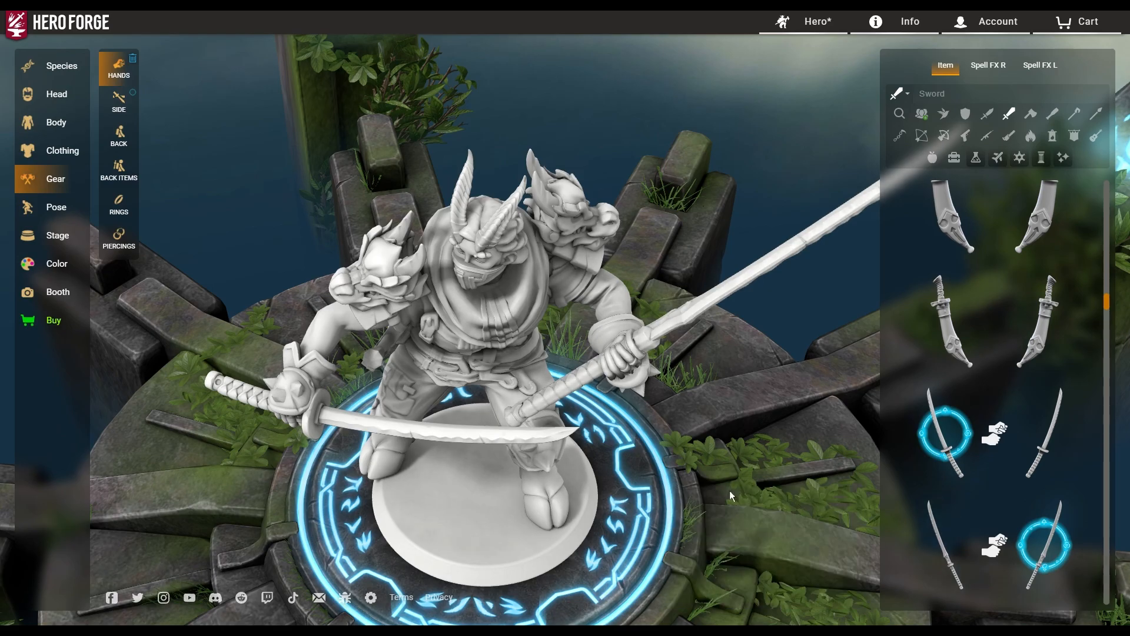
{"action": "mouse_move", "coordinate": [735, 489]}
{"action": "left_mouse_down"}
{"action": "mouse_move", "coordinate": [858, 482]}
{"action": "mouse_move", "coordinate": [489, 399]}
{"action": "mouse_move", "coordinate": [624, 415]}
{"action": "mouse_move", "coordinate": [734, 472]}
{"action": "left_mouse_up"}
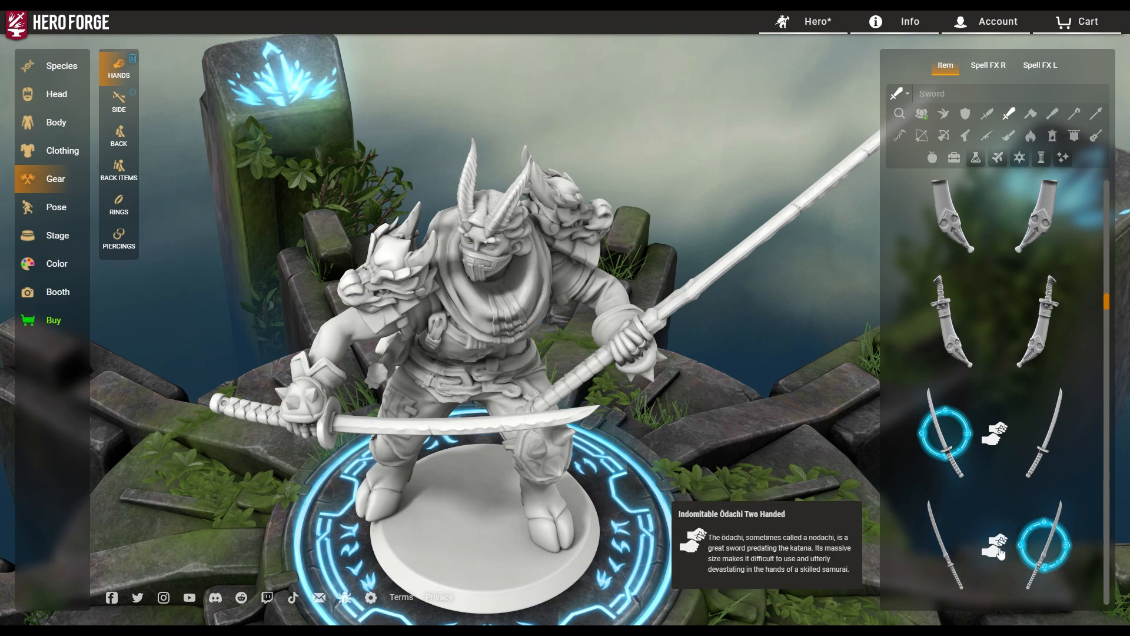
{"action": "left_click", "coordinate": [990, 552]}
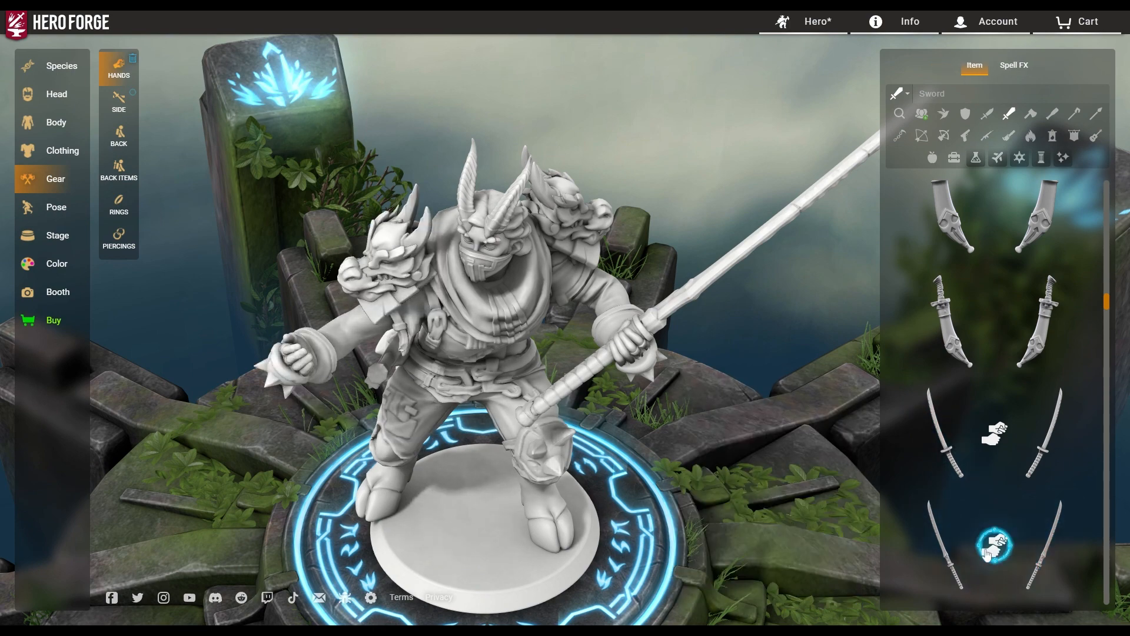
{"action": "left_click_drag", "start_coordinate": [650, 429], "coordinate": [714, 441]}
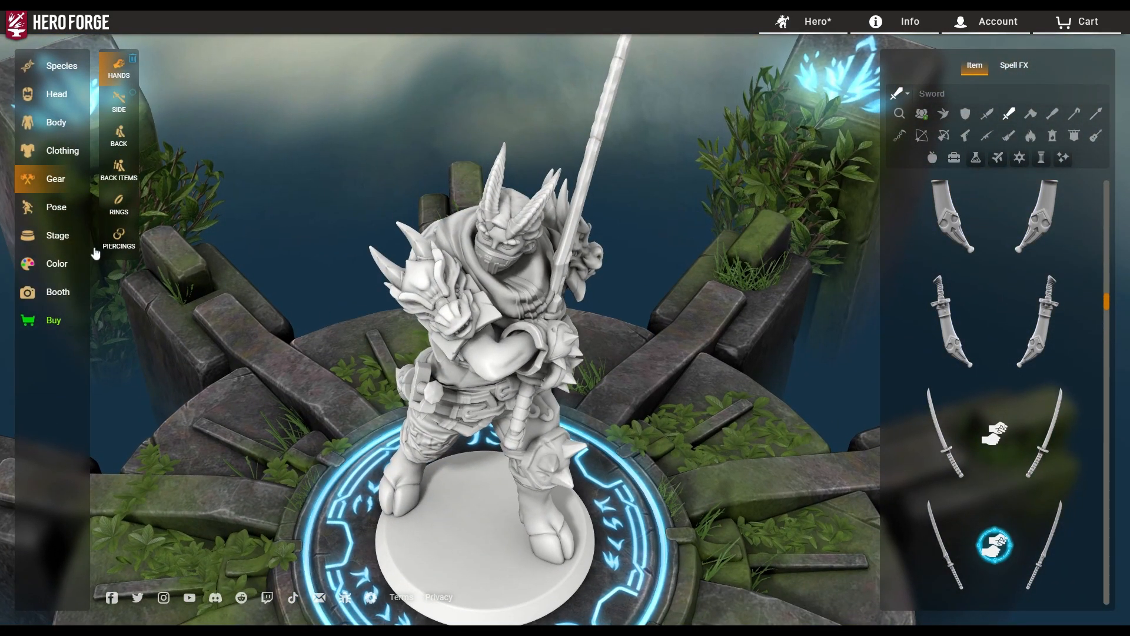
{"action": "left_click_drag", "start_coordinate": [678, 430], "coordinate": [618, 366]}
{"action": "left_click", "coordinate": [1006, 435]}
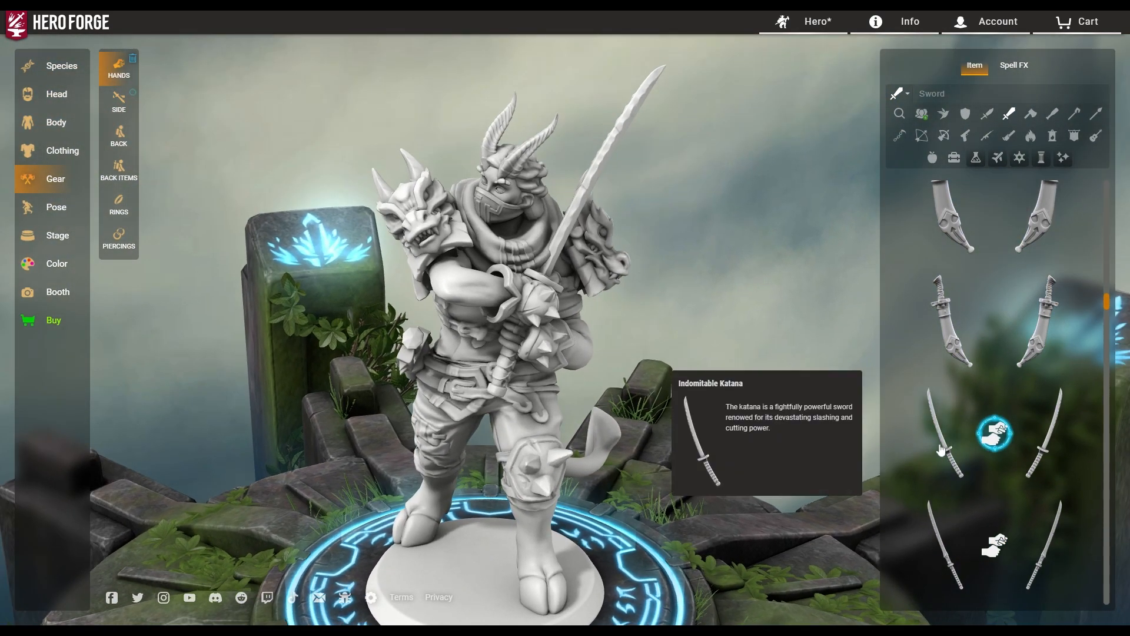
{"action": "left_click", "coordinate": [942, 445]}
{"action": "left_click_drag", "start_coordinate": [566, 465], "coordinate": [629, 464]}
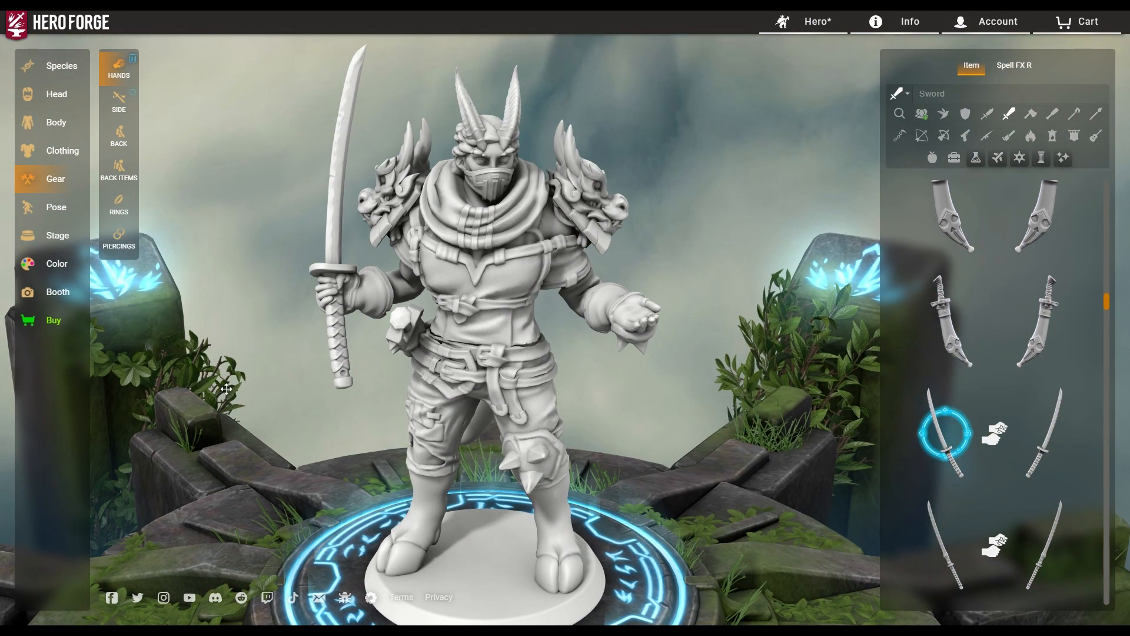
Back in the body poses, try Bridge Guard and view it from the side.
{"action": "left_click", "coordinate": [44, 204]}
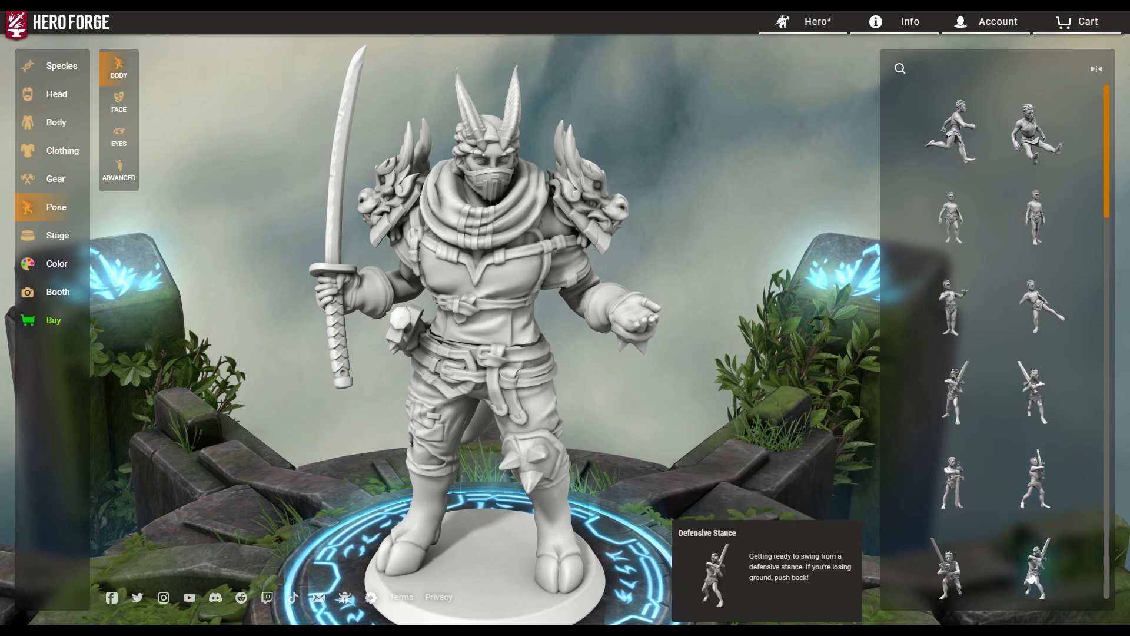
{"action": "scroll", "coordinate": [1028, 565], "scroll_direction": "down", "scroll_amount": 4}
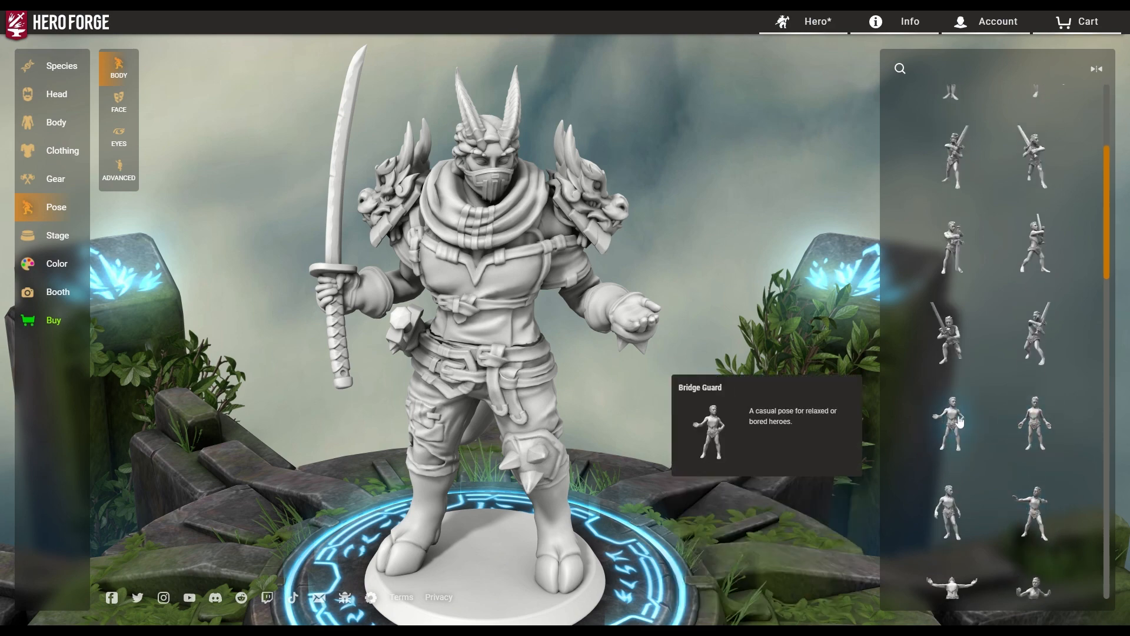
{"action": "left_click", "coordinate": [954, 422]}
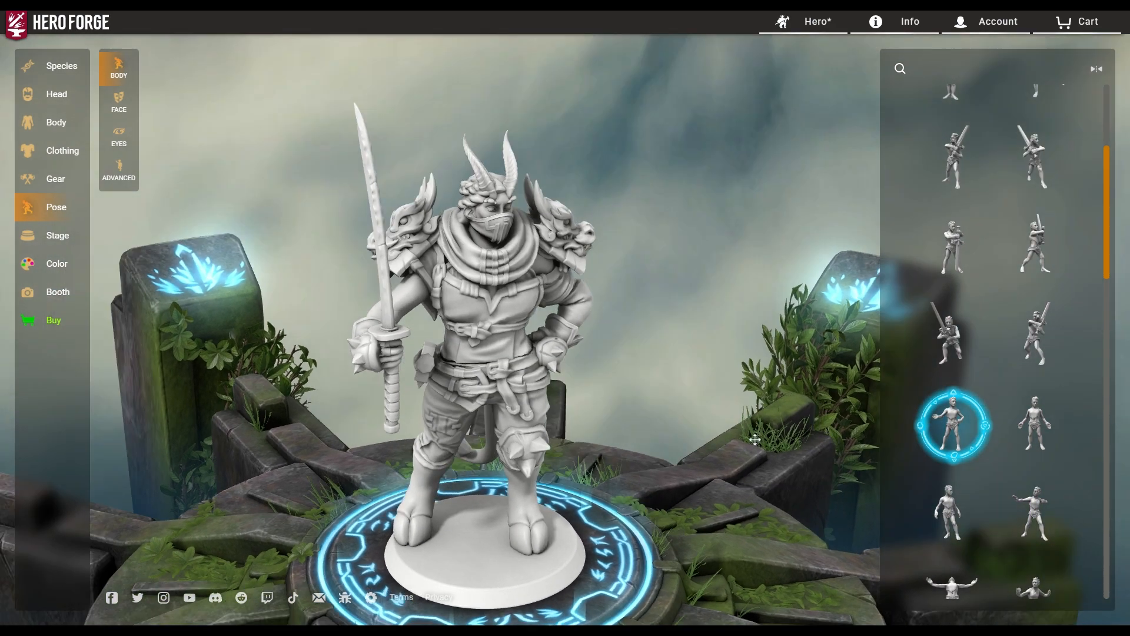
{"action": "left_click_drag", "start_coordinate": [755, 439], "coordinate": [547, 430]}
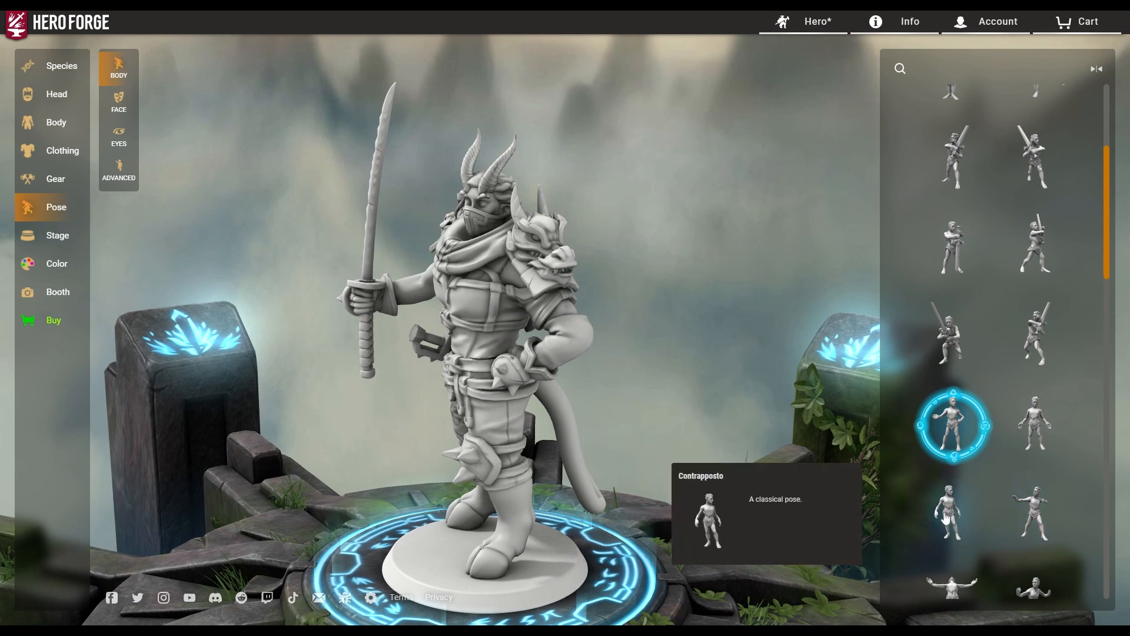
Try the Helping Hand pose, then apply the Leaping pose and inspect its side.
{"action": "scroll", "coordinate": [945, 518], "scroll_direction": "down", "scroll_amount": 3}
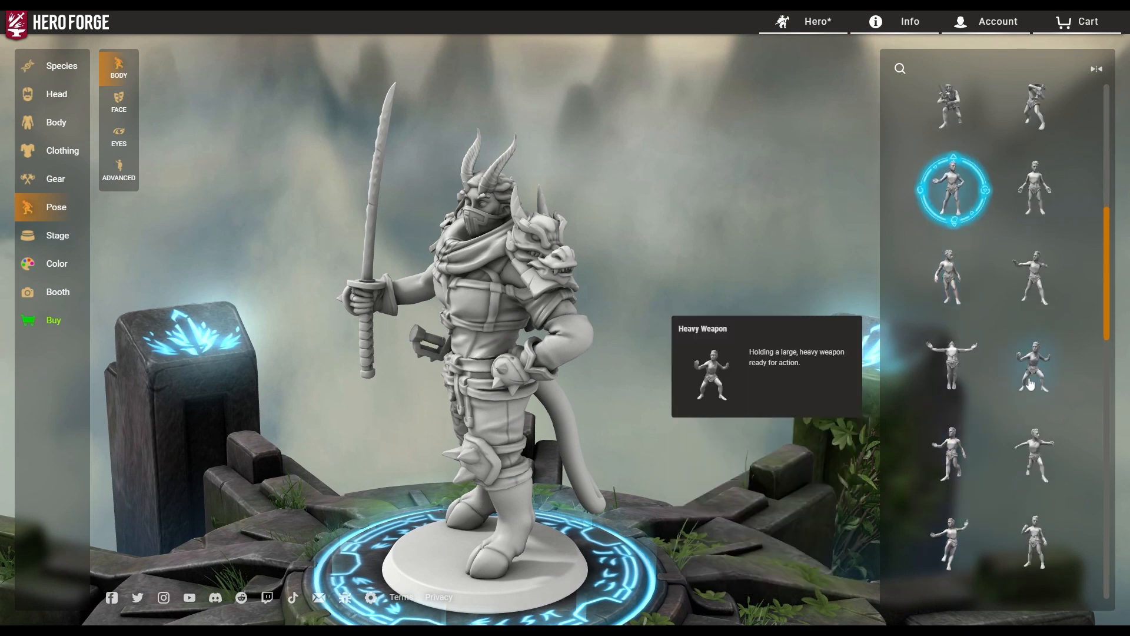
{"action": "left_click", "coordinate": [934, 449]}
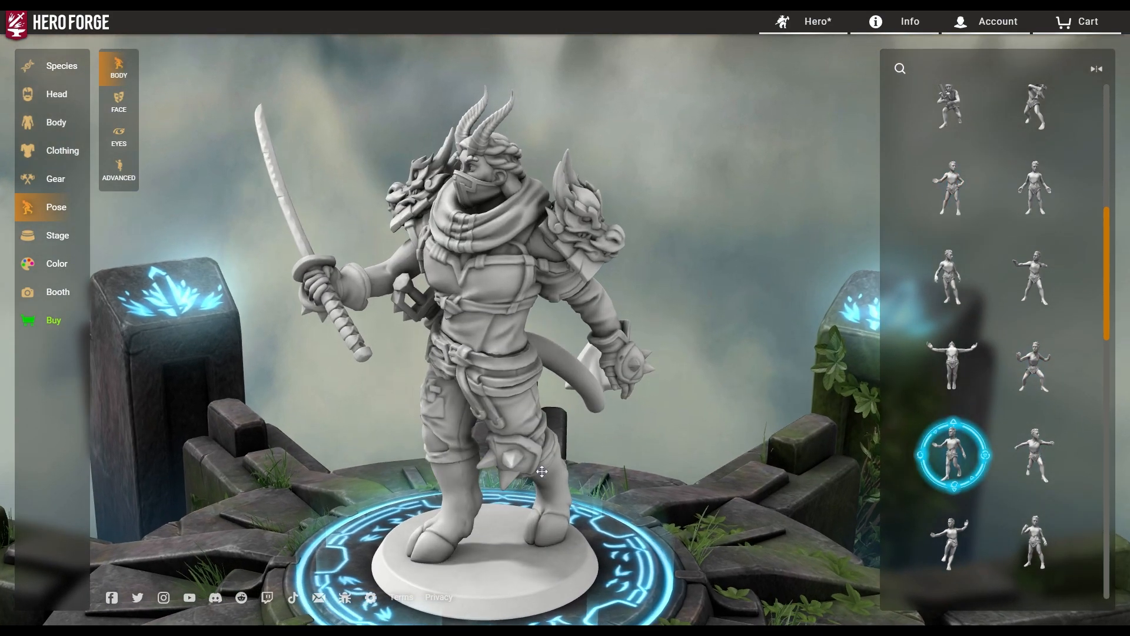
{"action": "left_click_drag", "start_coordinate": [525, 461], "coordinate": [557, 453]}
{"action": "mouse_move", "coordinate": [1065, 446]}
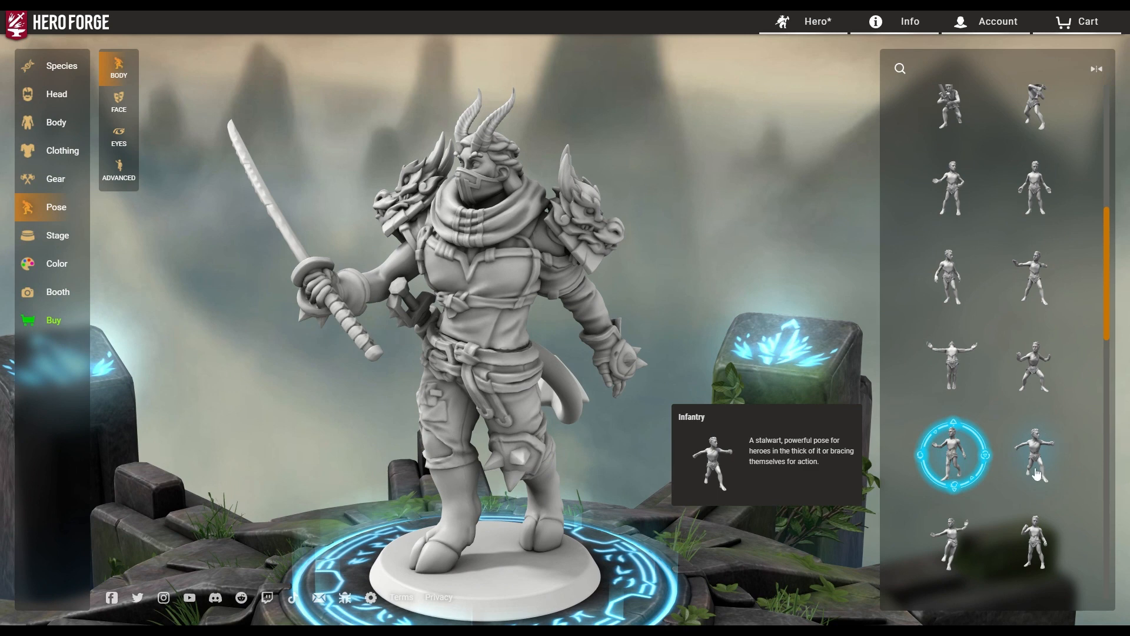
{"action": "mouse_move", "coordinate": [1035, 548]}
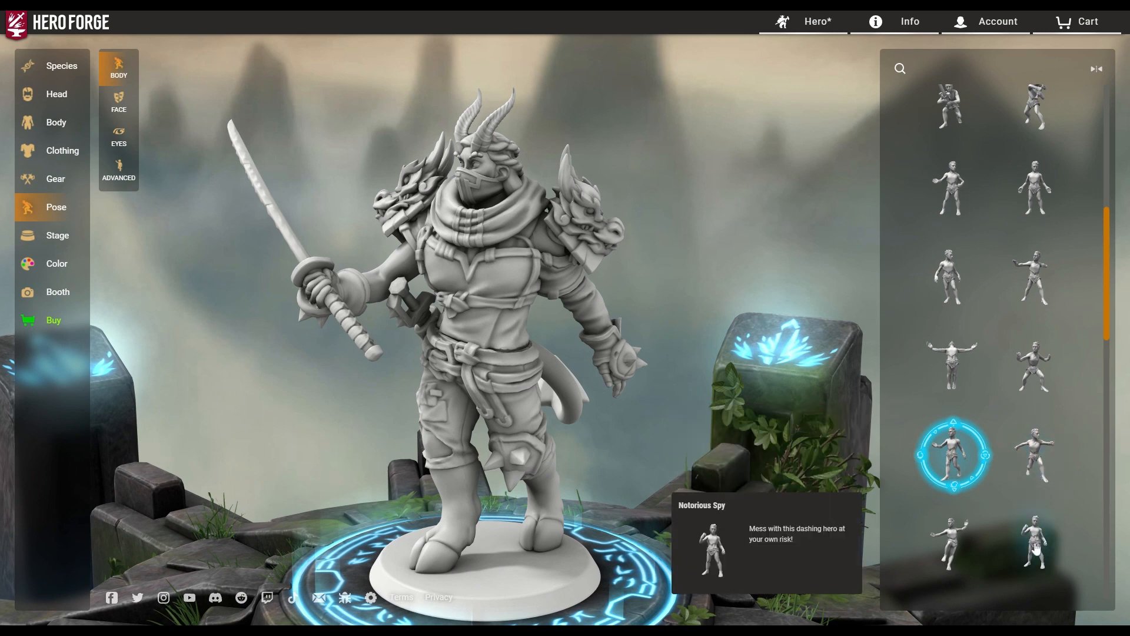
{"action": "left_click", "coordinate": [968, 548]}
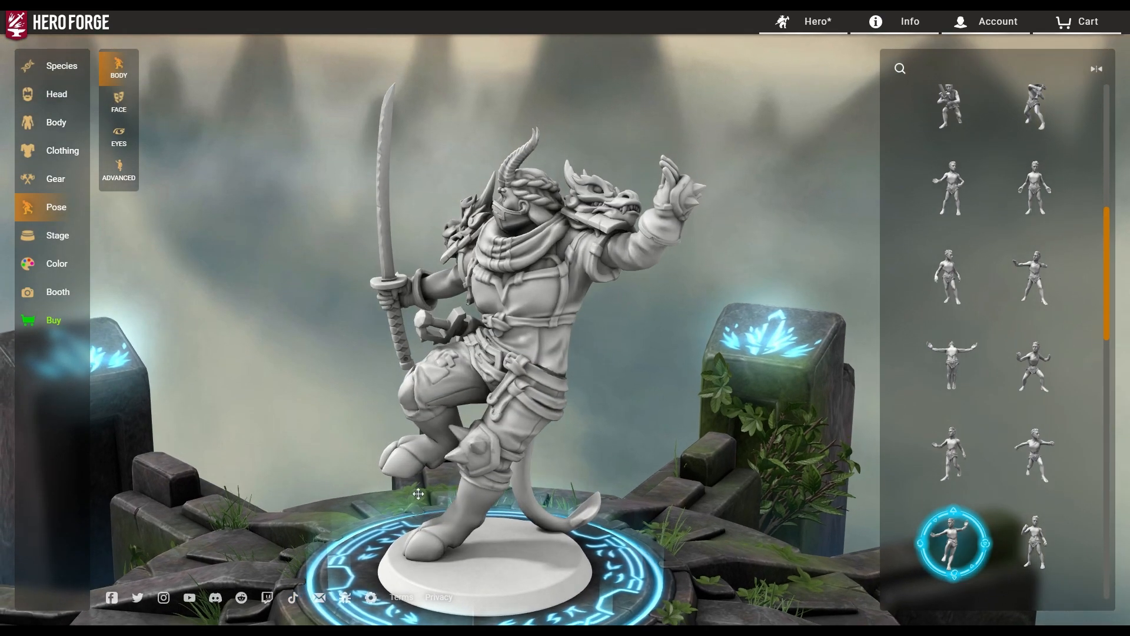
{"action": "left_click_drag", "start_coordinate": [418, 493], "coordinate": [197, 251]}
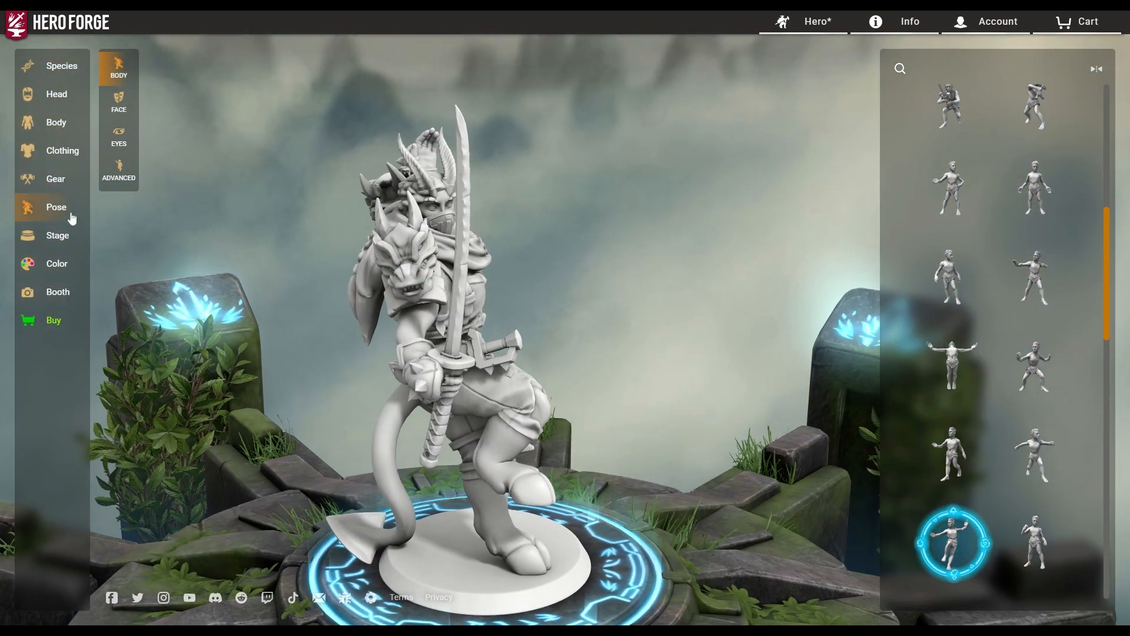
Select the Tail bone under Advanced posing and orbit around to inspect the tail.
{"action": "left_click", "coordinate": [121, 166]}
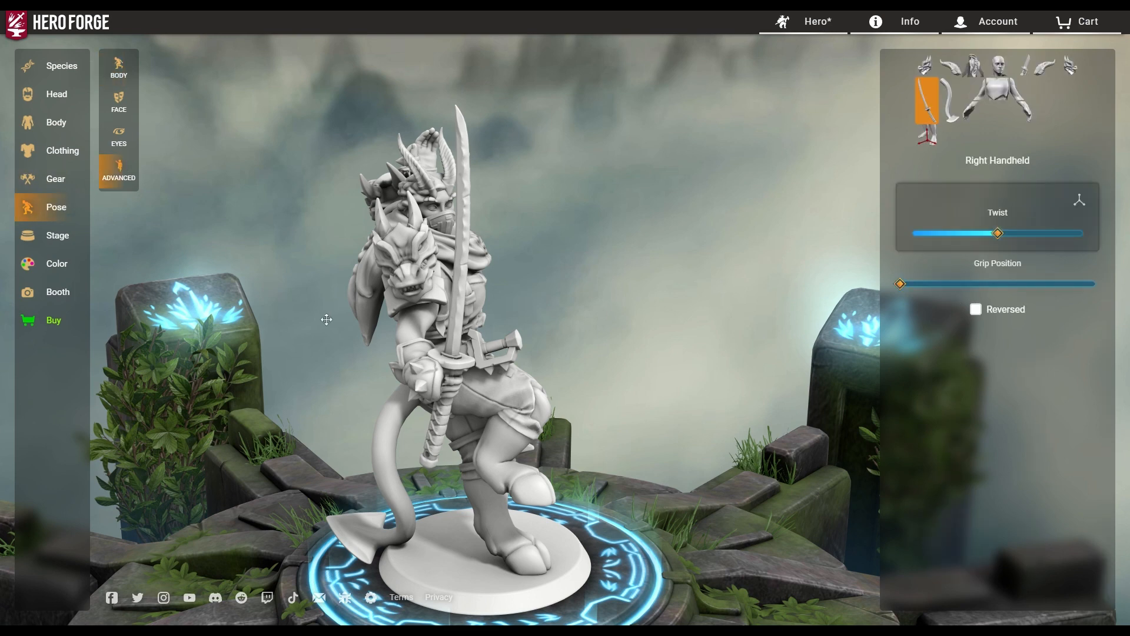
{"action": "left_click", "coordinate": [950, 109]}
{"action": "left_click_drag", "start_coordinate": [507, 479], "coordinate": [603, 533]}
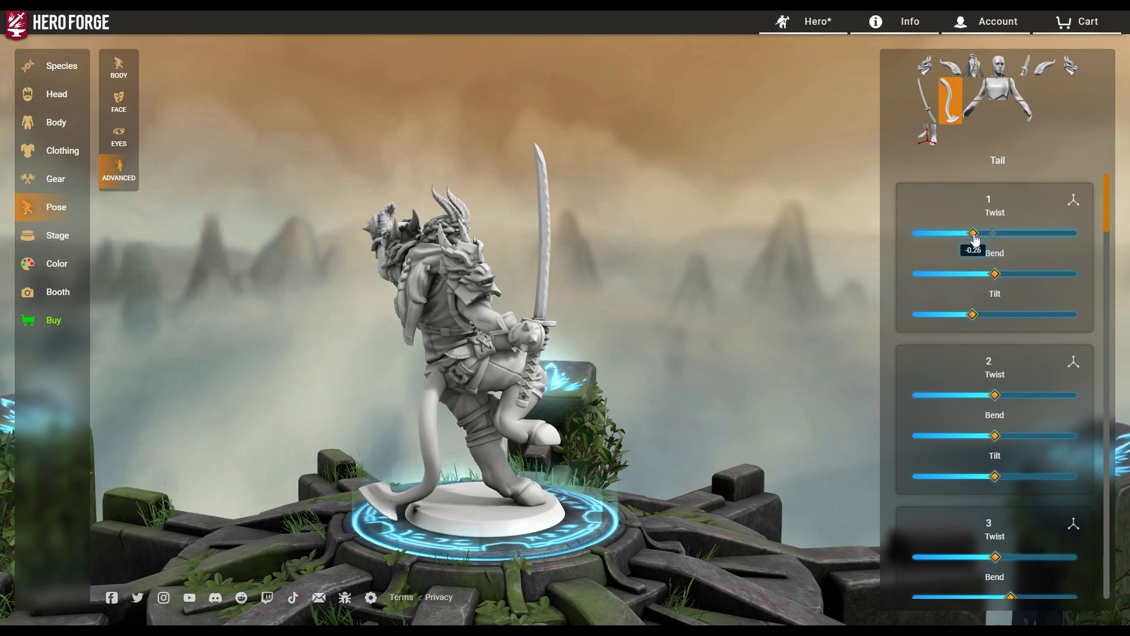
{"action": "left_click_drag", "start_coordinate": [584, 486], "coordinate": [512, 476]}
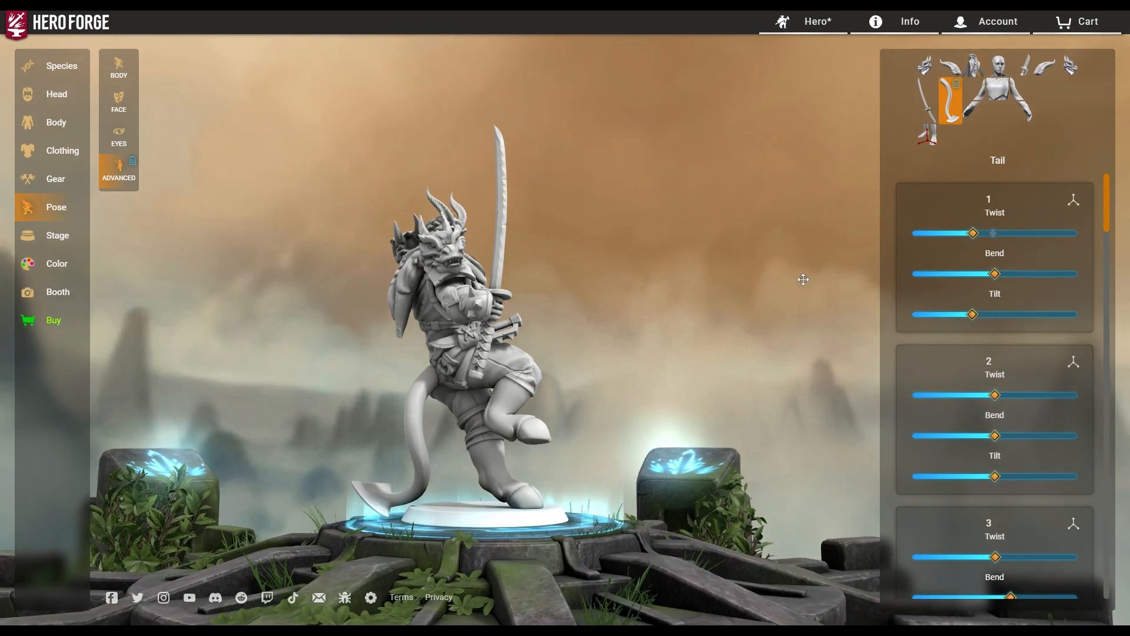
{"action": "left_click_drag", "start_coordinate": [804, 278], "coordinate": [681, 244]}
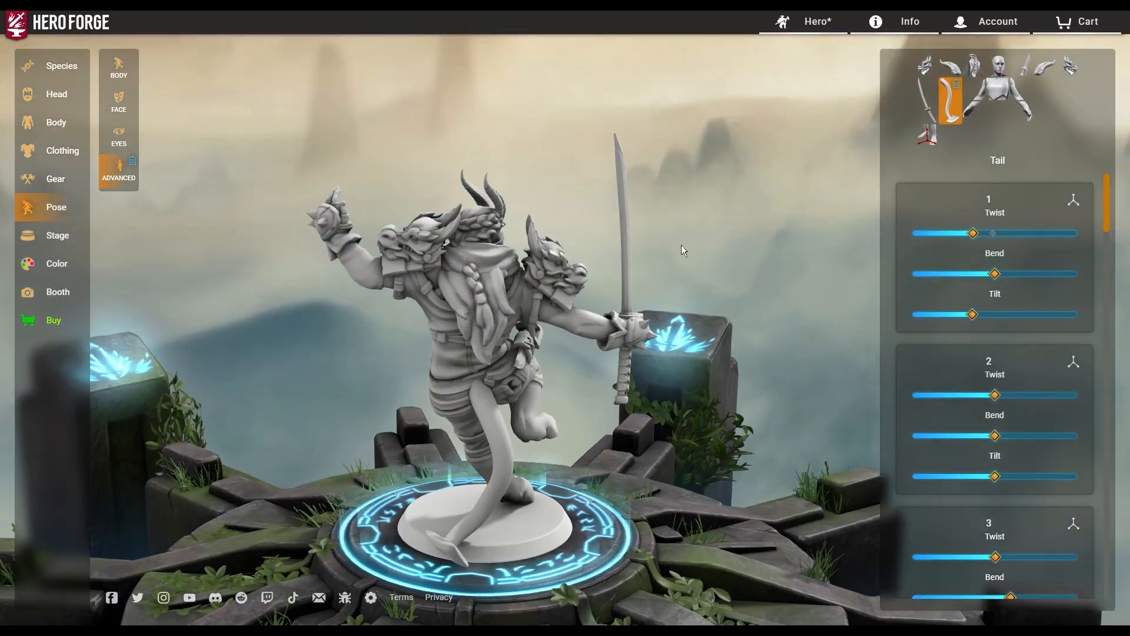
{"action": "scroll", "coordinate": [400, 314], "scroll_direction": "up", "scroll_amount": 5}
{"action": "left_click_drag", "start_coordinate": [399, 314], "coordinate": [506, 347]}
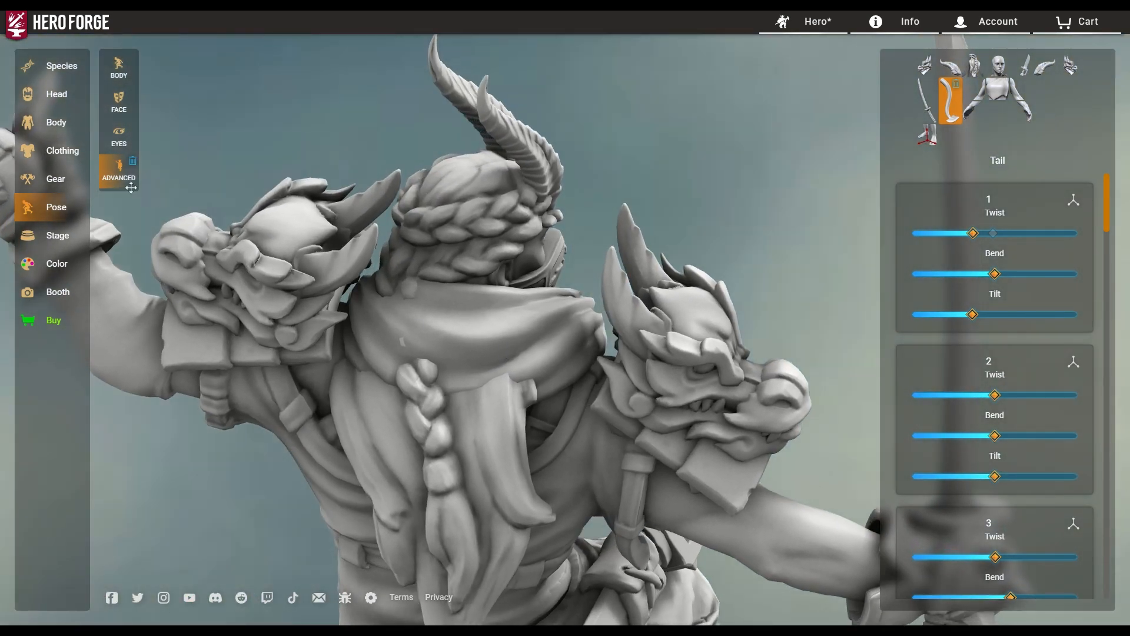
{"action": "left_click", "coordinate": [58, 98]}
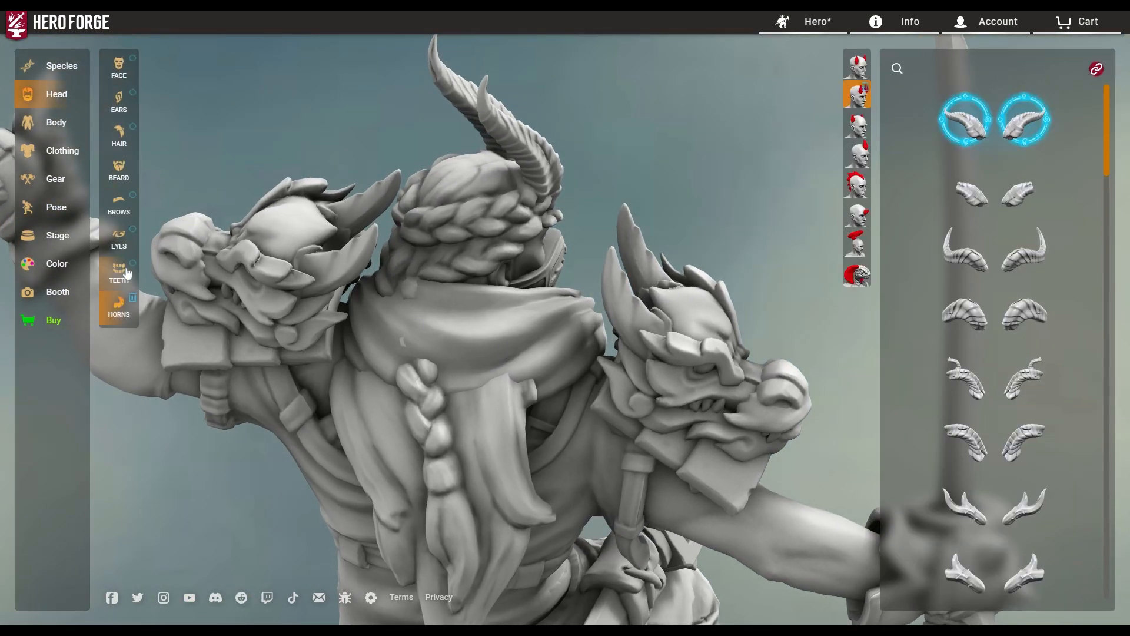
Try Nihongami and Wild Hair, then give the hero the Eighties Bob hairstyle.
{"action": "left_click", "coordinate": [60, 66]}
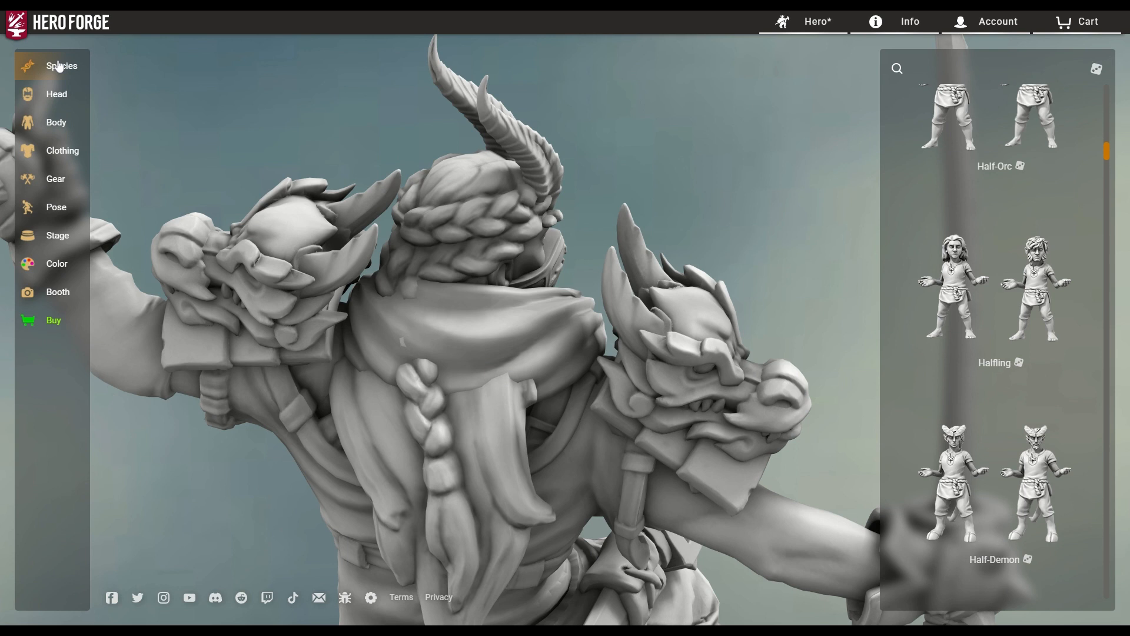
{"action": "left_click", "coordinate": [51, 138]}
{"action": "left_click", "coordinate": [64, 107]}
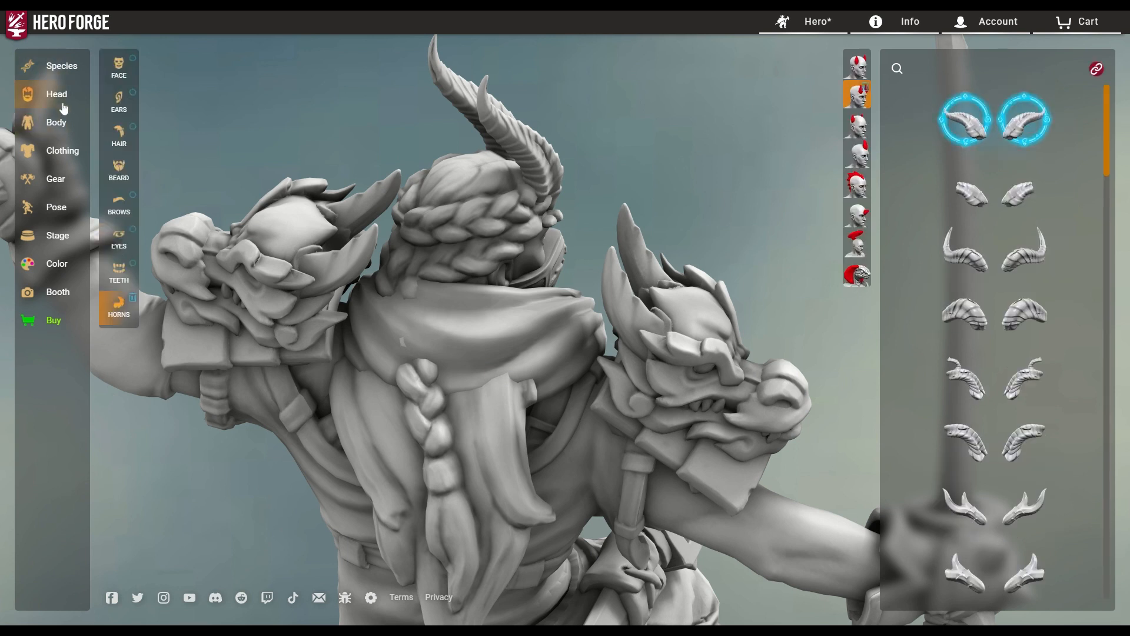
{"action": "left_click", "coordinate": [126, 152]}
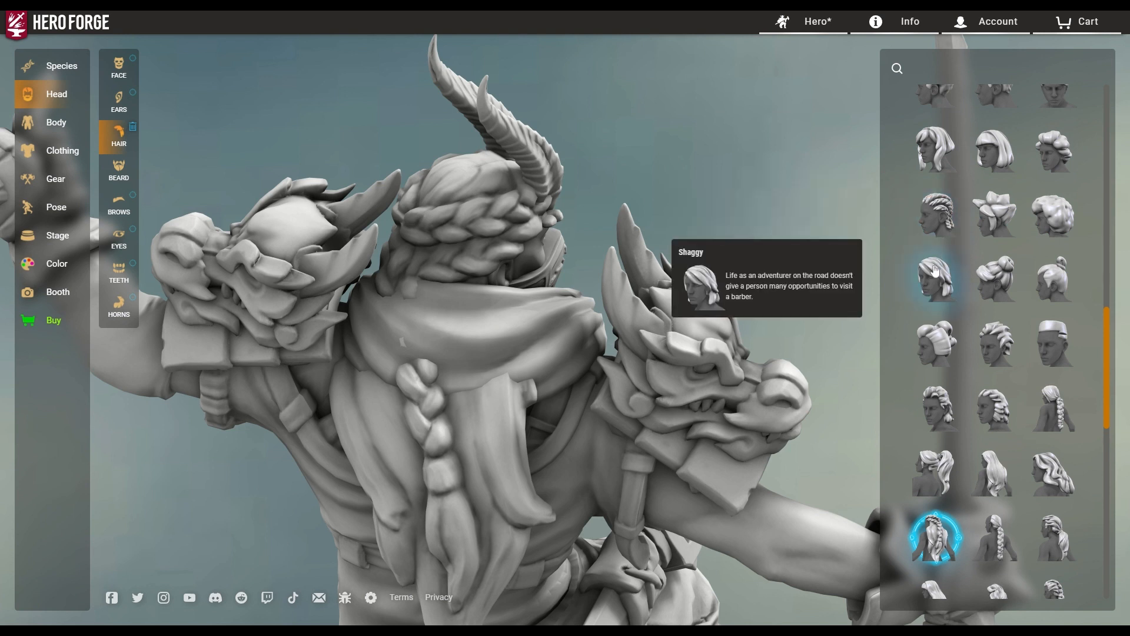
{"action": "left_click", "coordinate": [940, 359]}
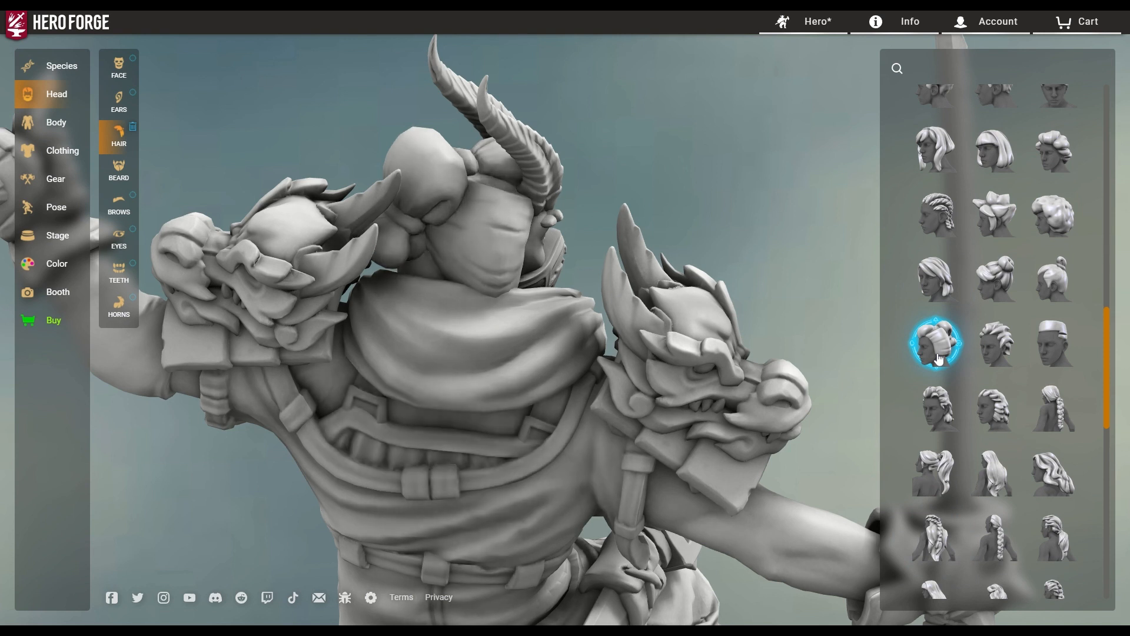
{"action": "left_click", "coordinate": [994, 343]}
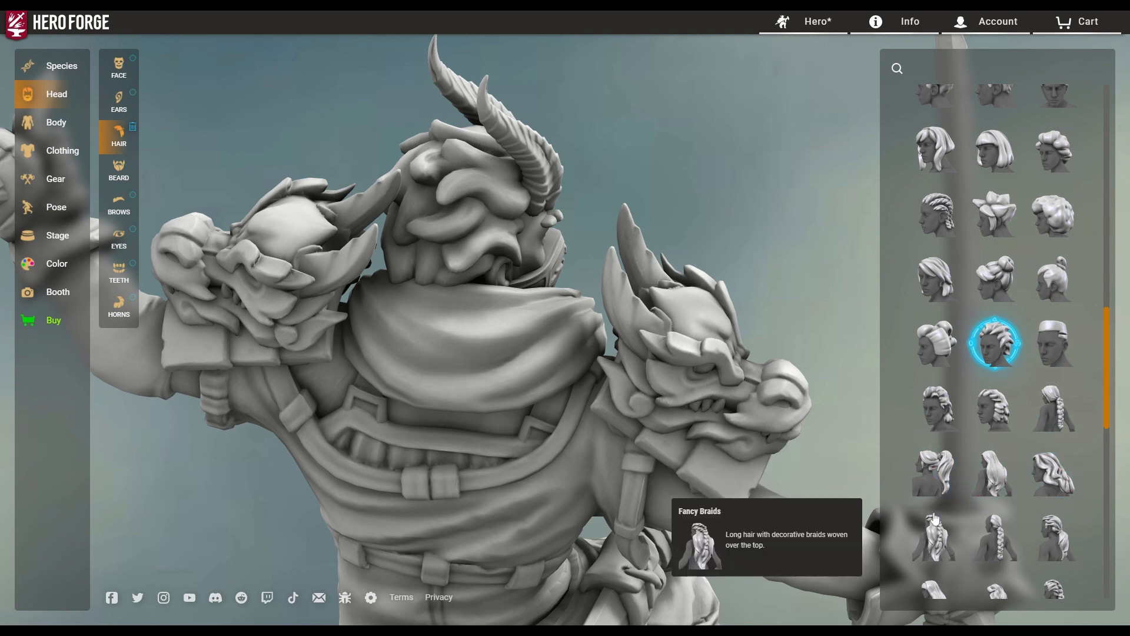
{"action": "scroll", "coordinate": [944, 524], "scroll_direction": "down", "scroll_amount": 2}
{"action": "scroll", "coordinate": [946, 476], "scroll_direction": "down", "scroll_amount": 2}
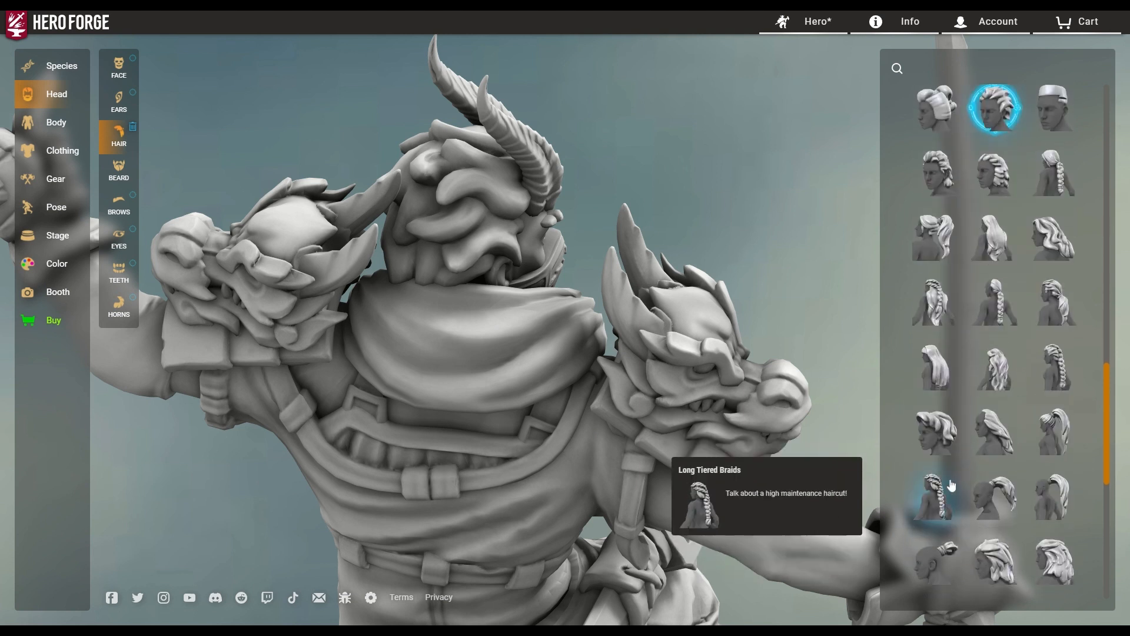
{"action": "left_click", "coordinate": [946, 435]}
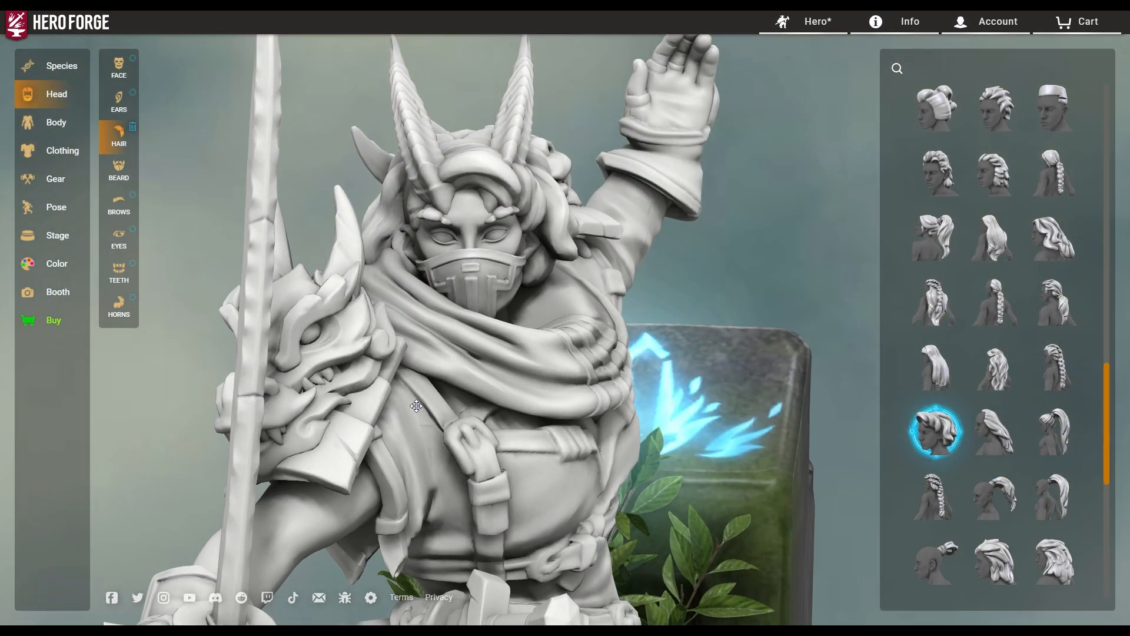
{"action": "mouse_move", "coordinate": [416, 405]}
{"action": "left_mouse_down"}
{"action": "mouse_move", "coordinate": [501, 411]}
{"action": "mouse_move", "coordinate": [571, 434]}
{"action": "mouse_move", "coordinate": [518, 412]}
{"action": "mouse_move", "coordinate": [276, 383]}
{"action": "mouse_move", "coordinate": [399, 392]}
{"action": "left_mouse_up"}
Select the Head bone, then the Torso bone, in the Advanced pose picker.
{"action": "left_click", "coordinate": [59, 210]}
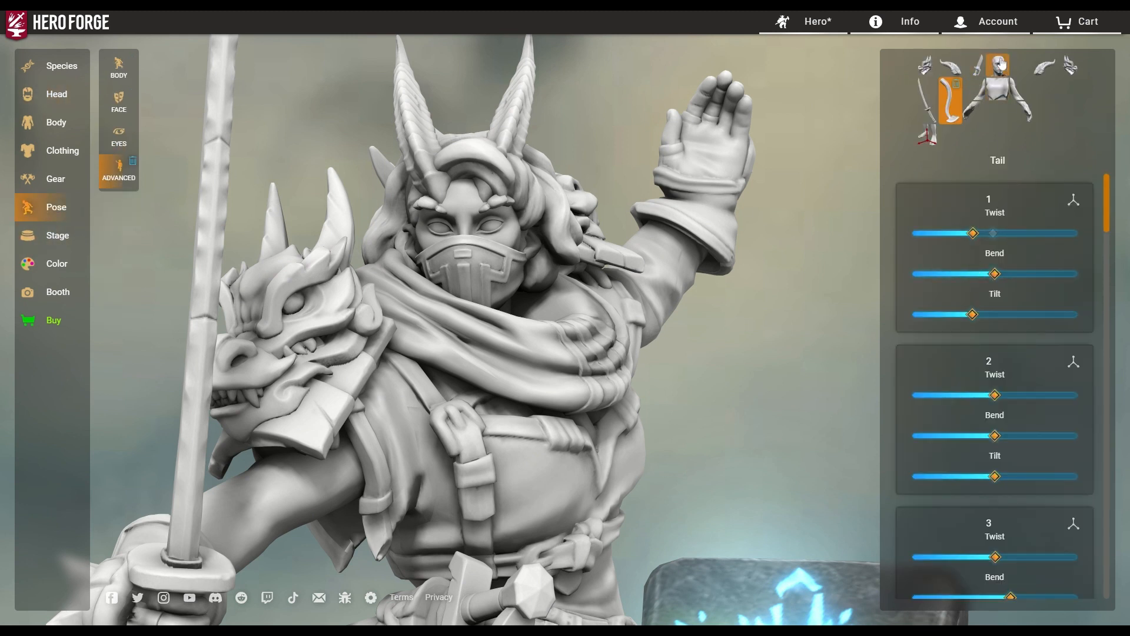
{"action": "left_click", "coordinate": [1000, 63]}
{"action": "scroll", "coordinate": [1031, 334], "scroll_direction": "down", "scroll_amount": 2}
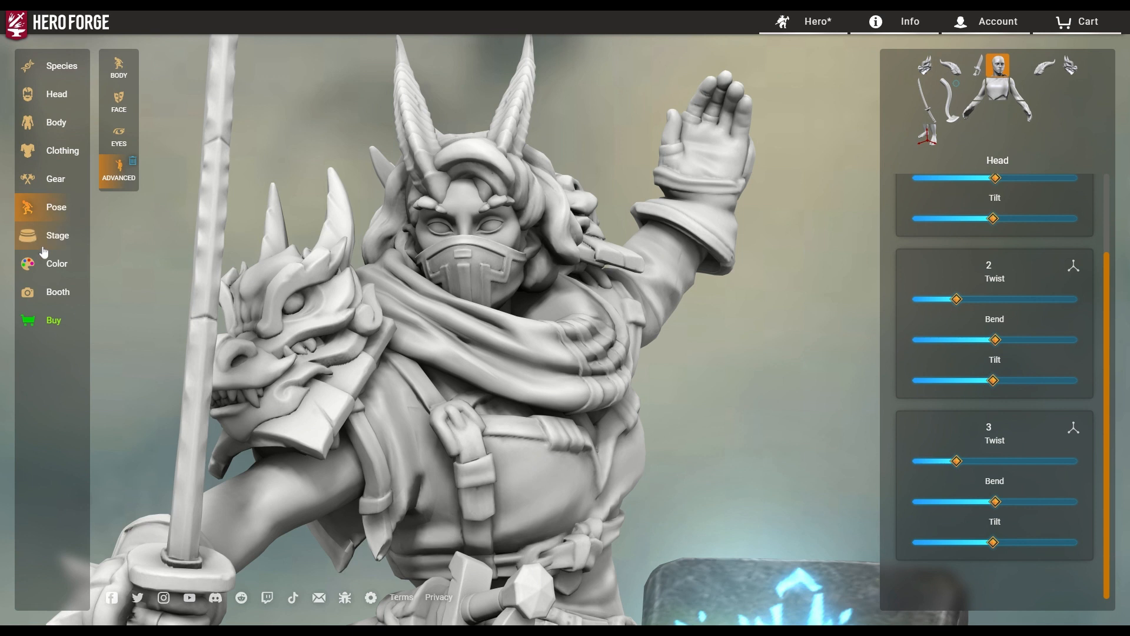
{"action": "scroll", "coordinate": [1004, 353], "scroll_direction": "up", "scroll_amount": 2}
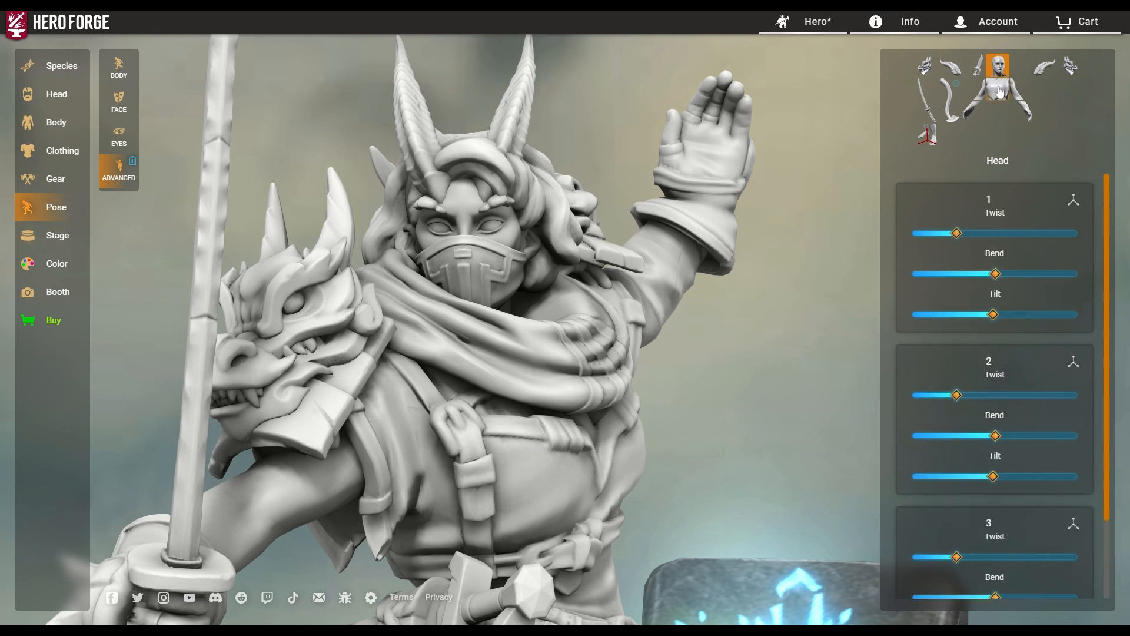
{"action": "left_click", "coordinate": [1000, 89]}
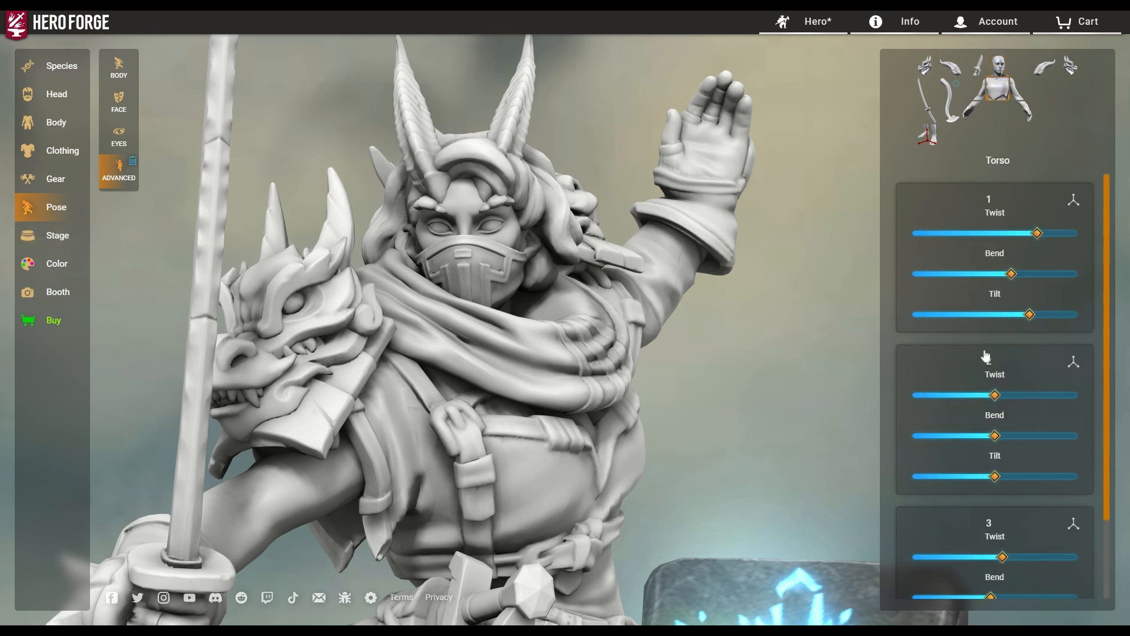
{"action": "left_click", "coordinate": [54, 246]}
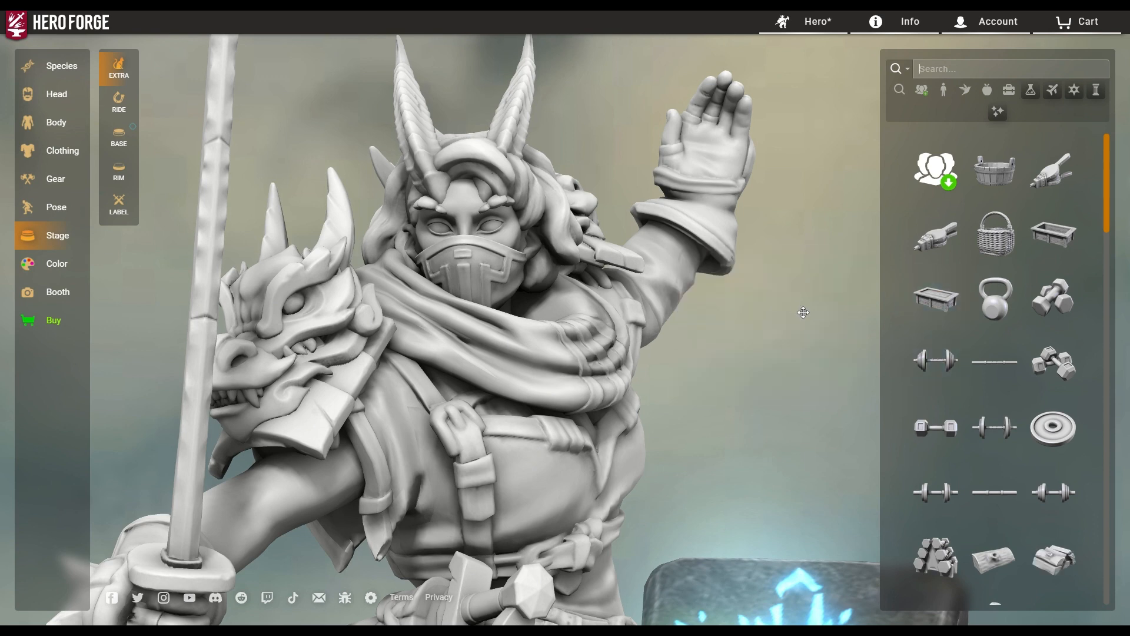
Place a sword rack prop on the base, then swap it for gold ingots.
{"action": "scroll", "coordinate": [559, 279], "scroll_direction": "down", "scroll_amount": 8}
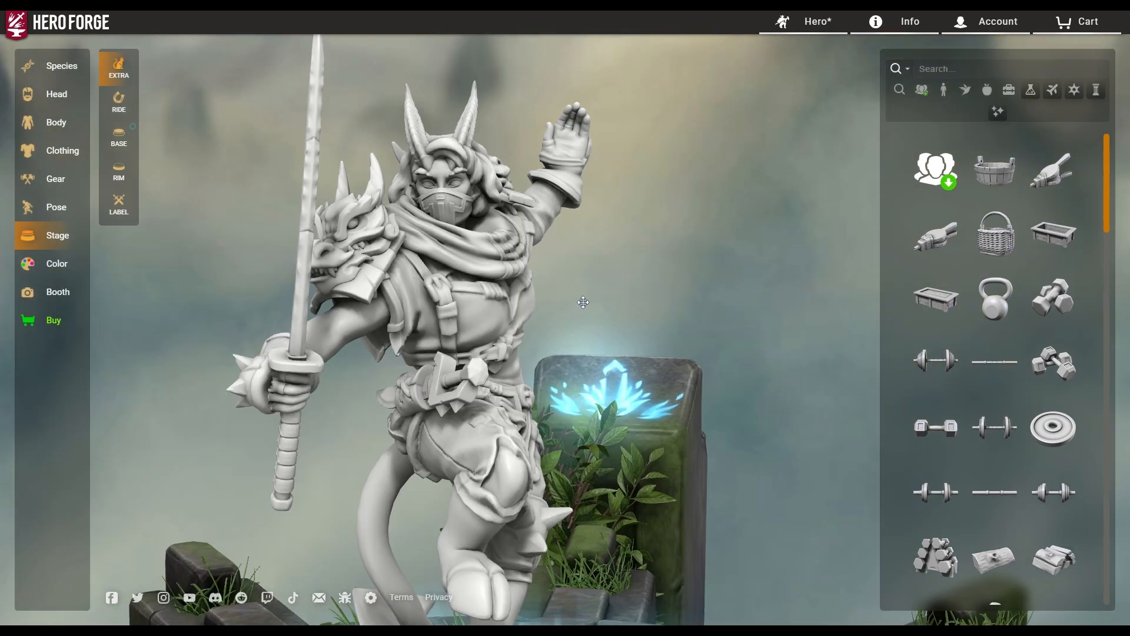
{"action": "left_click_drag", "start_coordinate": [756, 464], "coordinate": [651, 479]}
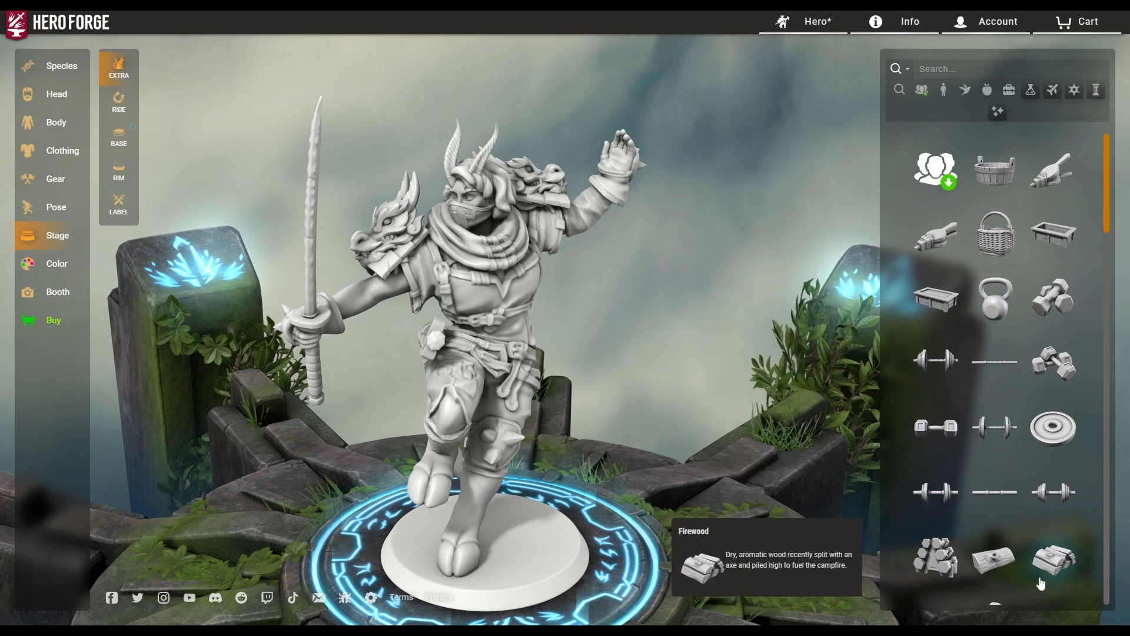
{"action": "scroll", "coordinate": [1042, 586], "scroll_direction": "down", "scroll_amount": 4}
{"action": "scroll", "coordinate": [1047, 536], "scroll_direction": "down", "scroll_amount": 6}
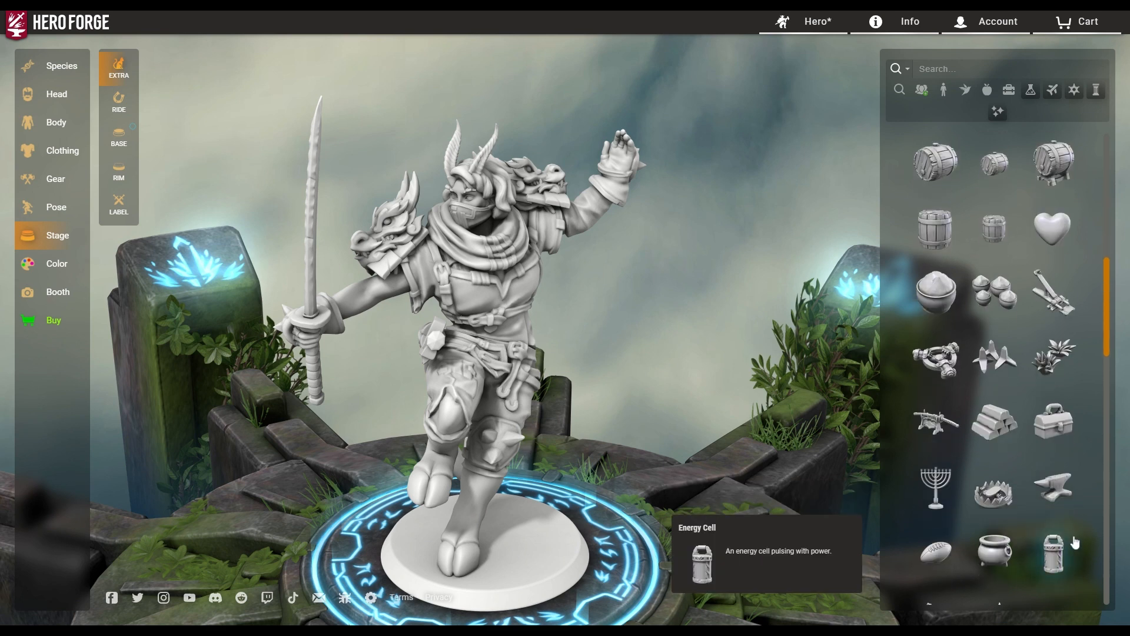
{"action": "left_click", "coordinate": [934, 420]}
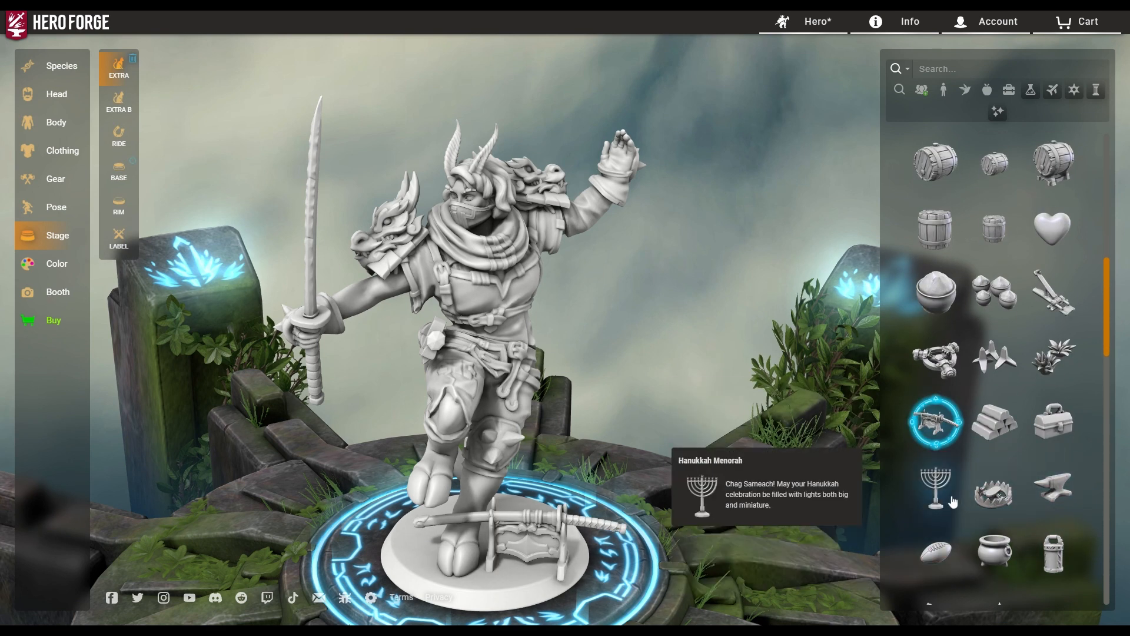
{"action": "left_click", "coordinate": [993, 425]}
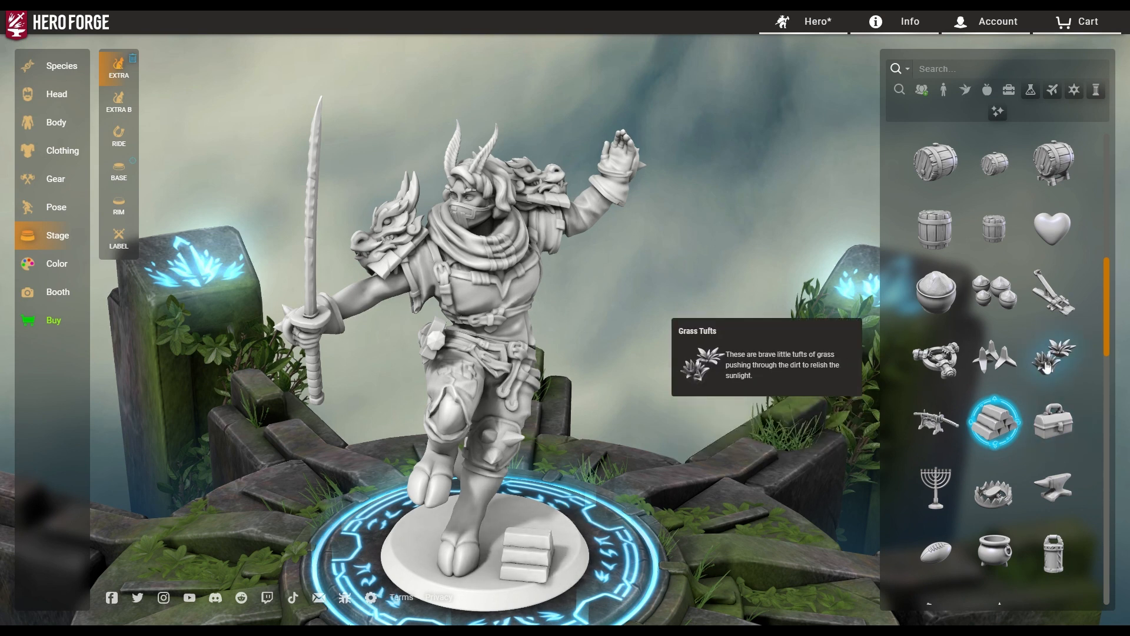
Replace the ingots with a strongbox, then with a Barbute Helm on the base.
{"action": "scroll", "coordinate": [1001, 482], "scroll_direction": "down", "scroll_amount": 4}
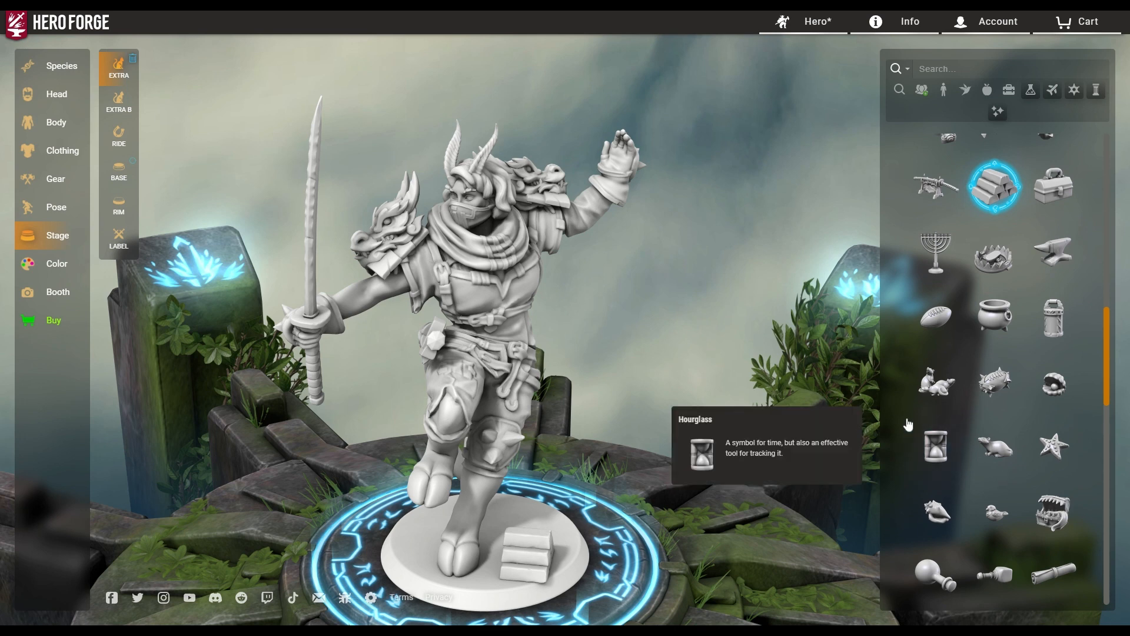
{"action": "scroll", "coordinate": [1000, 353], "scroll_direction": "down", "scroll_amount": 4}
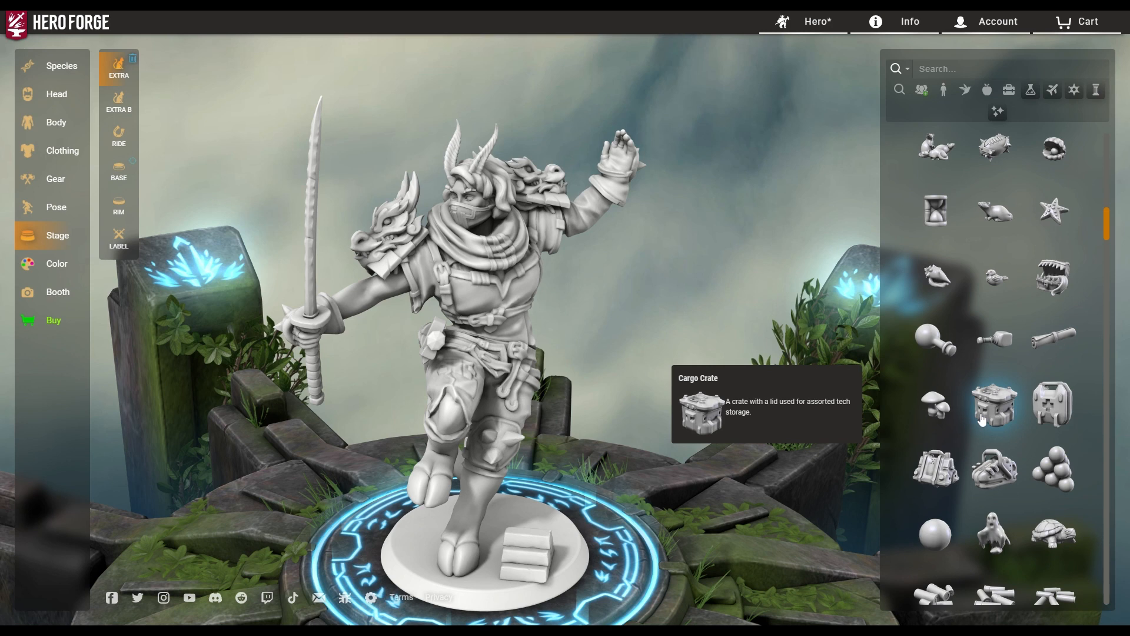
{"action": "scroll", "coordinate": [983, 432], "scroll_direction": "down", "scroll_amount": 6}
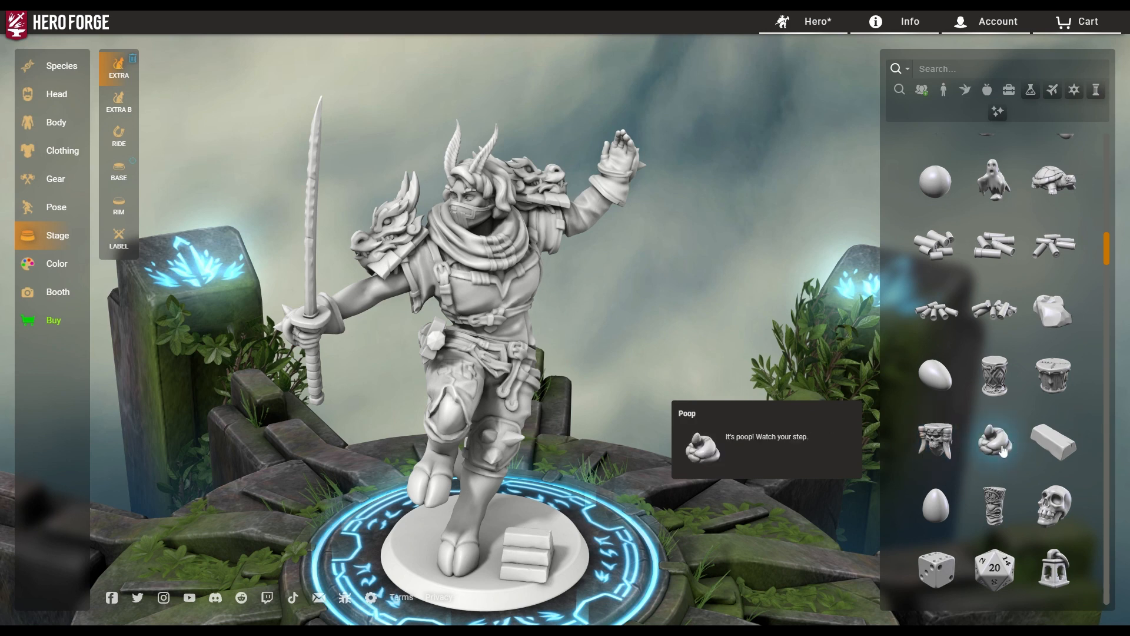
{"action": "scroll", "coordinate": [1002, 451], "scroll_direction": "down", "scroll_amount": 4}
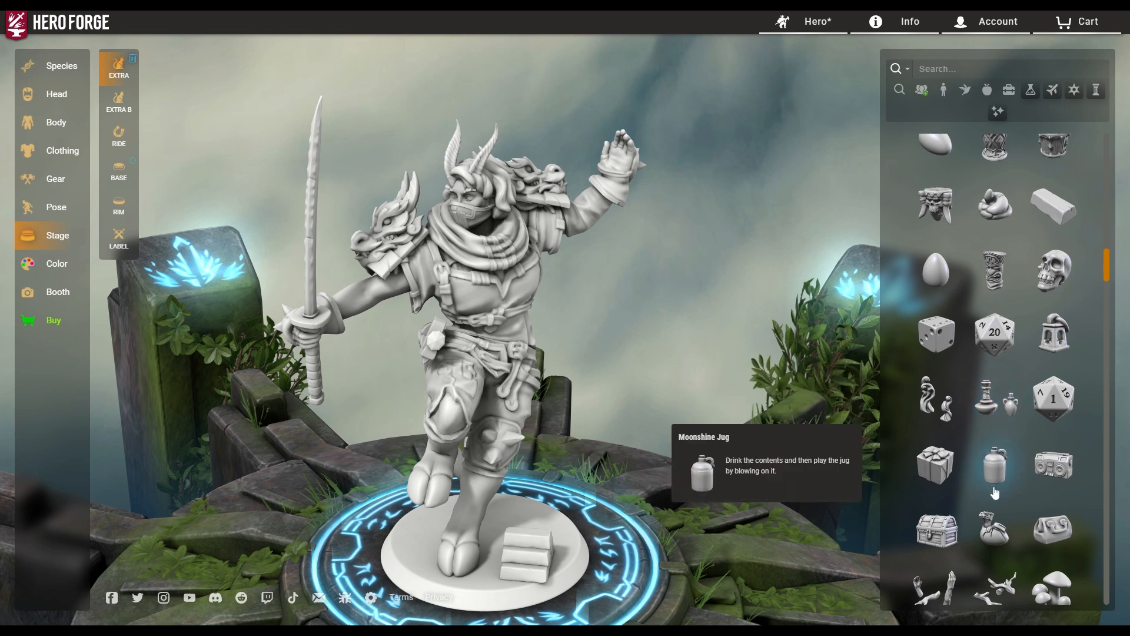
{"action": "left_click", "coordinate": [954, 532]}
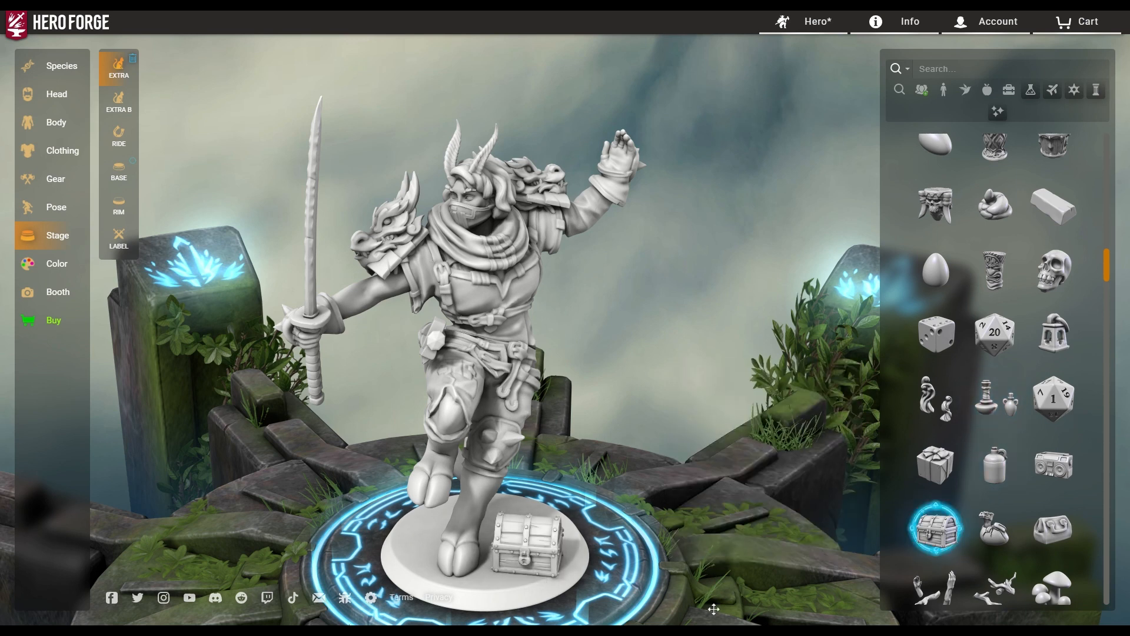
{"action": "scroll", "coordinate": [1053, 512], "scroll_direction": "down", "scroll_amount": 4}
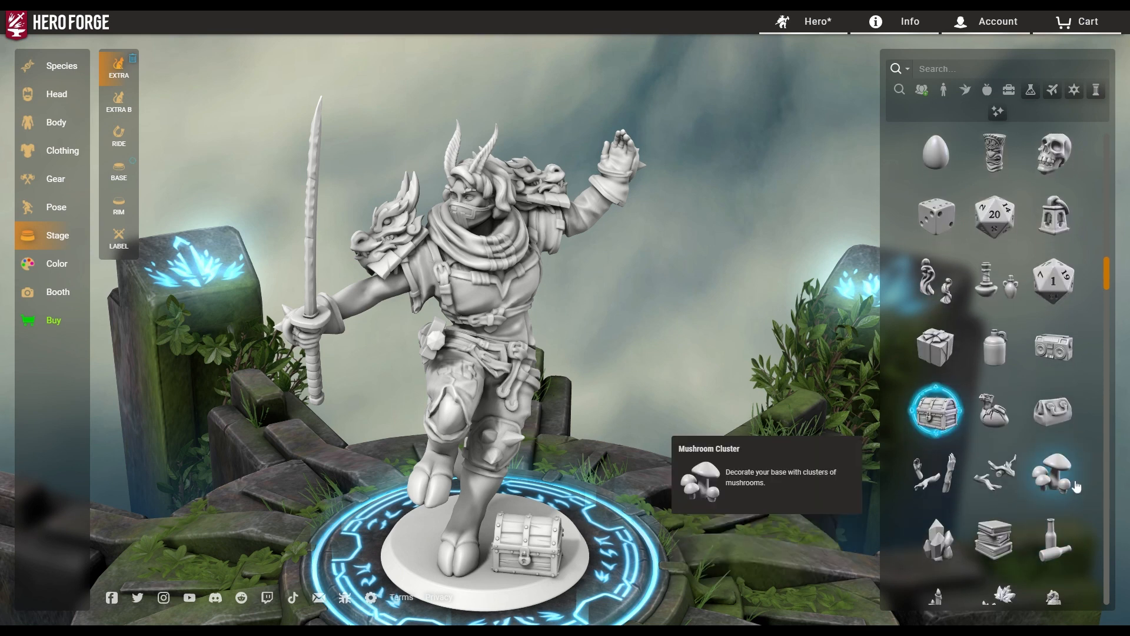
{"action": "scroll", "coordinate": [1072, 470], "scroll_direction": "down", "scroll_amount": 4}
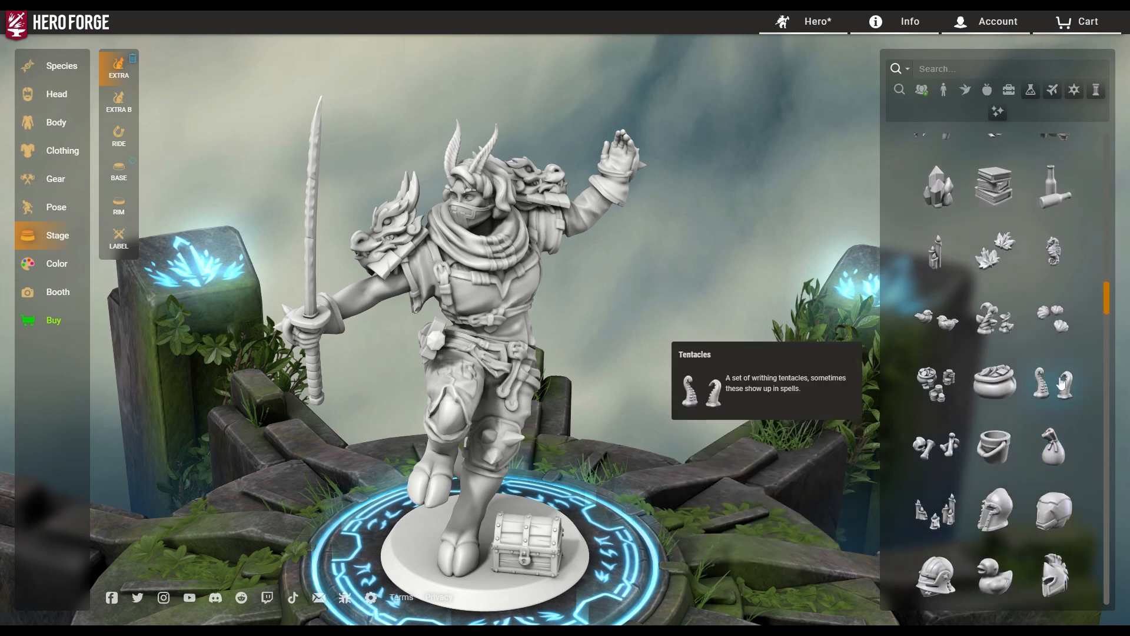
{"action": "left_click", "coordinate": [1000, 519]}
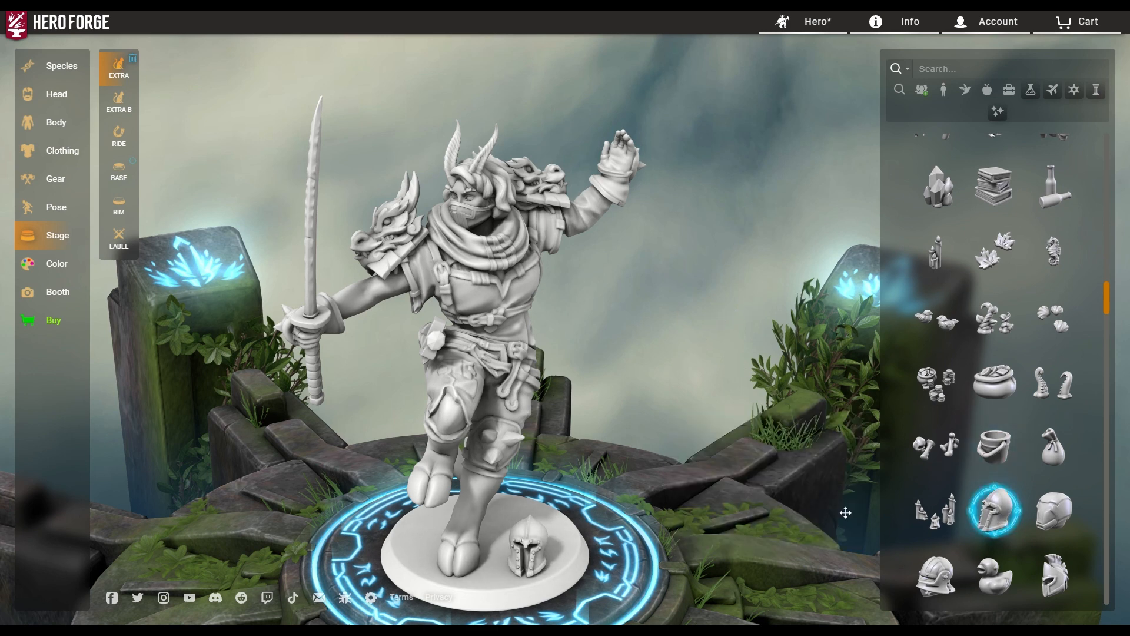
Swap the Barbute Helm for Candle Clusters and orbit to inspect them.
{"action": "left_click", "coordinate": [942, 520]}
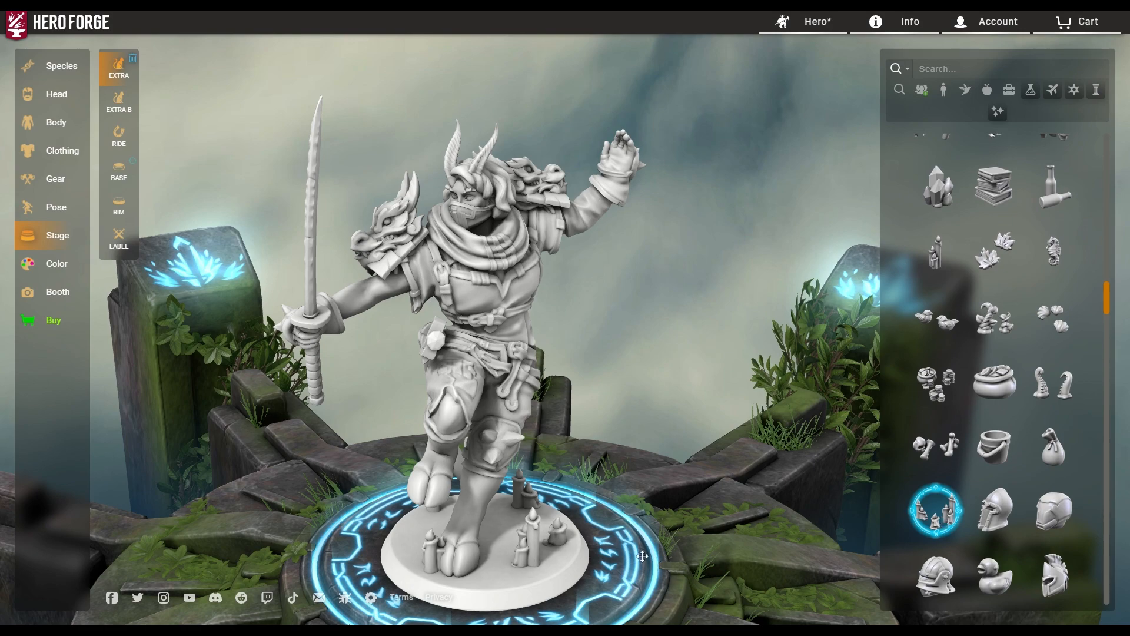
{"action": "left_click_drag", "start_coordinate": [642, 556], "coordinate": [538, 564]}
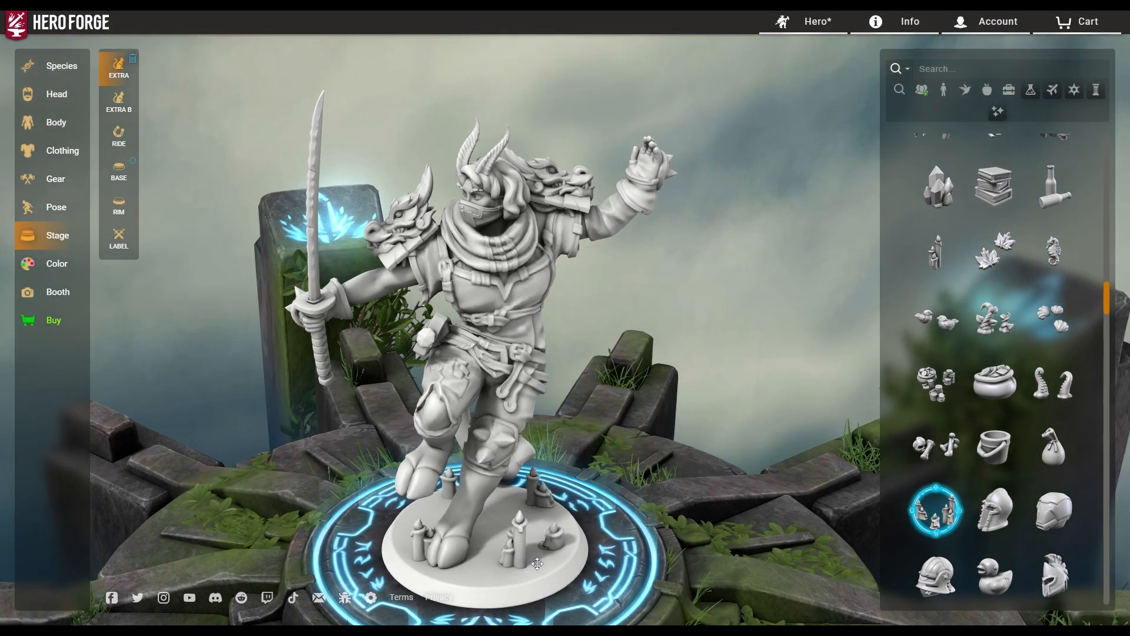
{"action": "scroll", "coordinate": [942, 494], "scroll_direction": "down", "scroll_amount": 4}
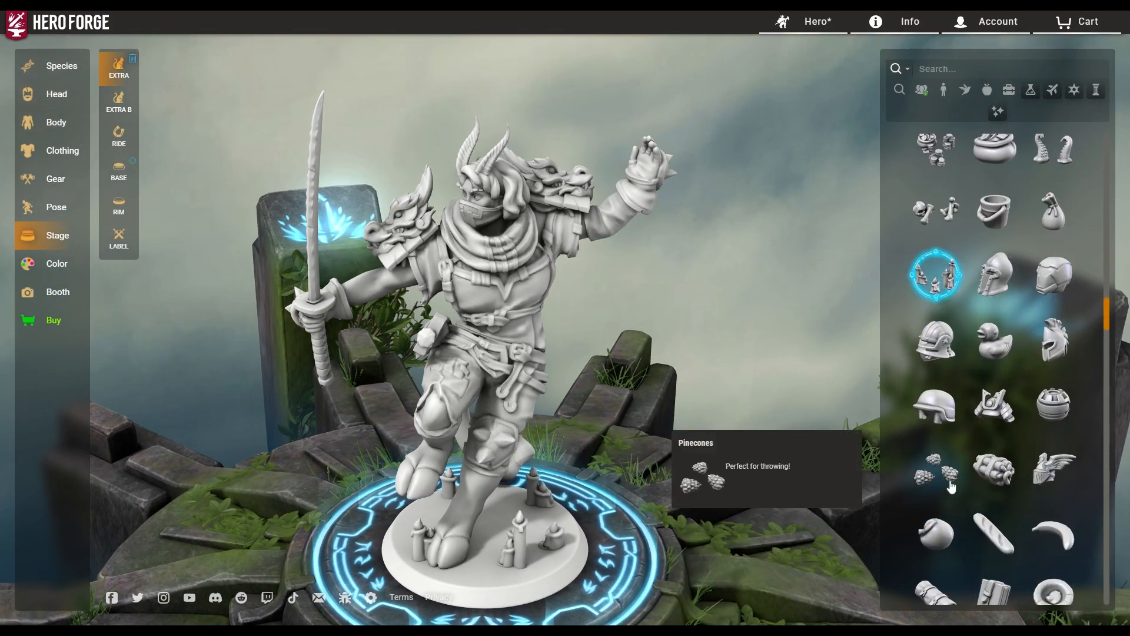
{"action": "scroll", "coordinate": [952, 486], "scroll_direction": "down", "scroll_amount": 2}
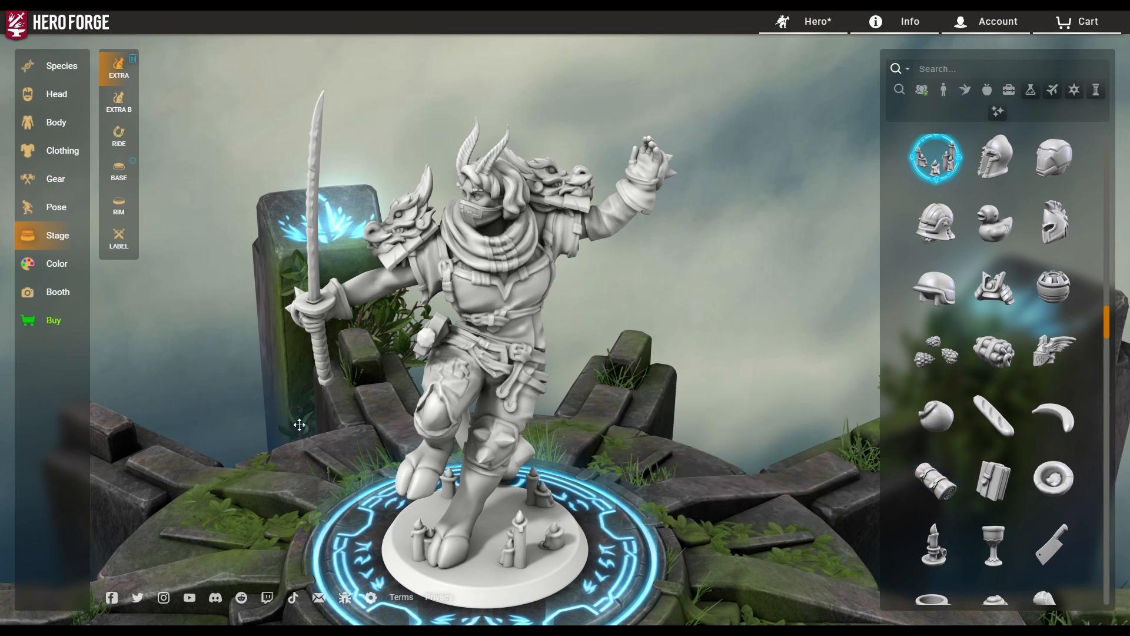
{"action": "left_click_drag", "start_coordinate": [561, 436], "coordinate": [831, 397]}
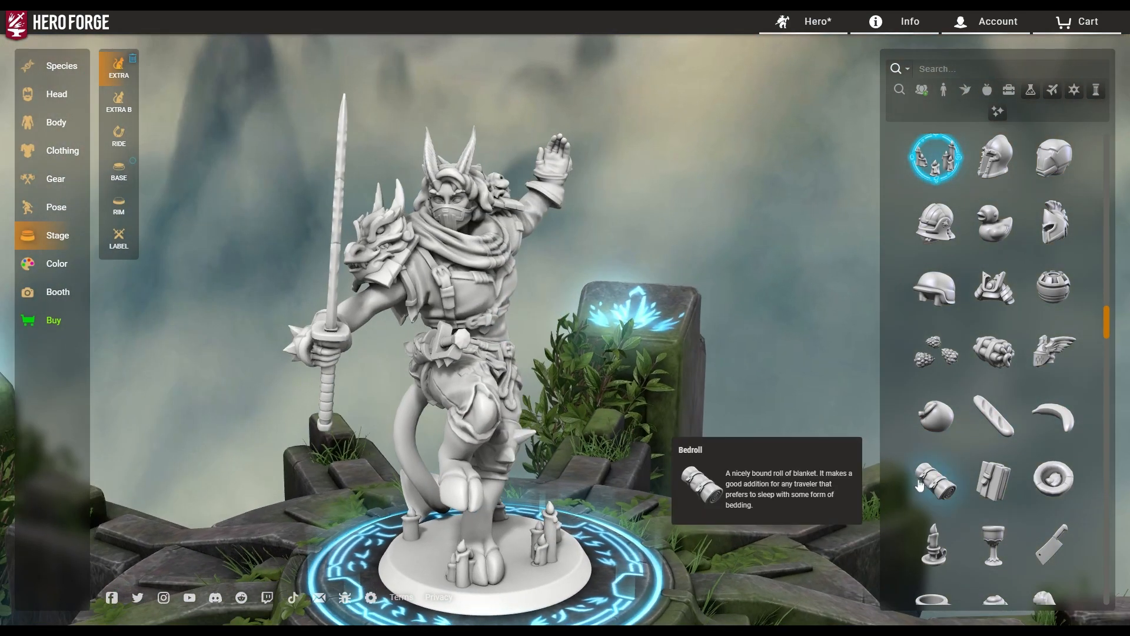
Try a Tattered Shoe and a Coin Stack, then remove the coin stack.
{"action": "scroll", "coordinate": [926, 487], "scroll_direction": "down", "scroll_amount": 5}
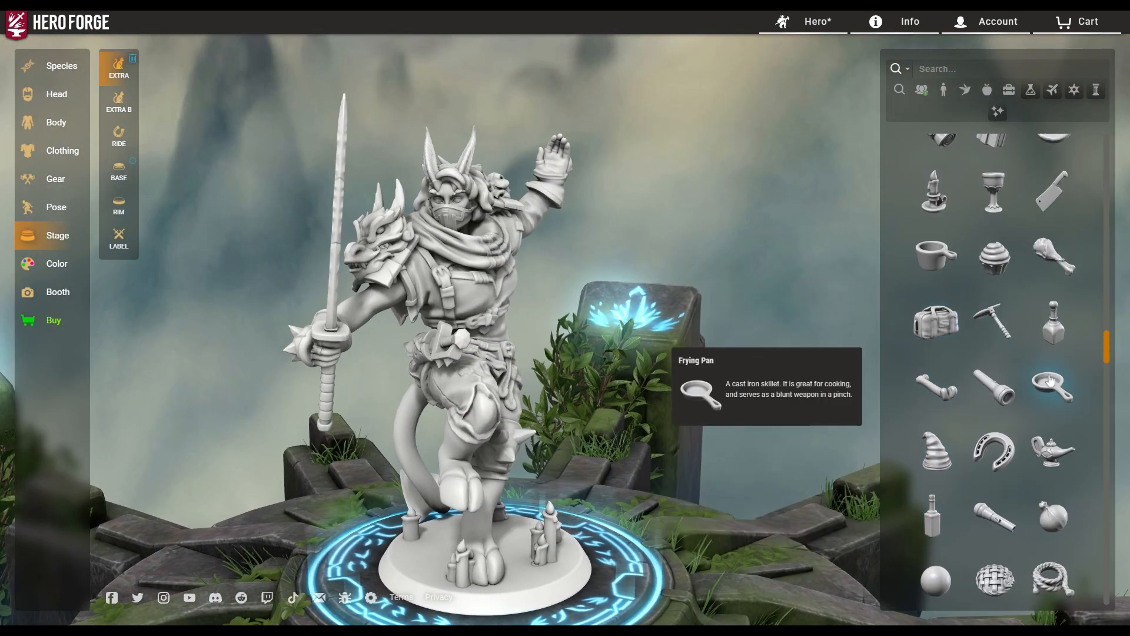
{"action": "scroll", "coordinate": [1038, 548], "scroll_direction": "down", "scroll_amount": 4}
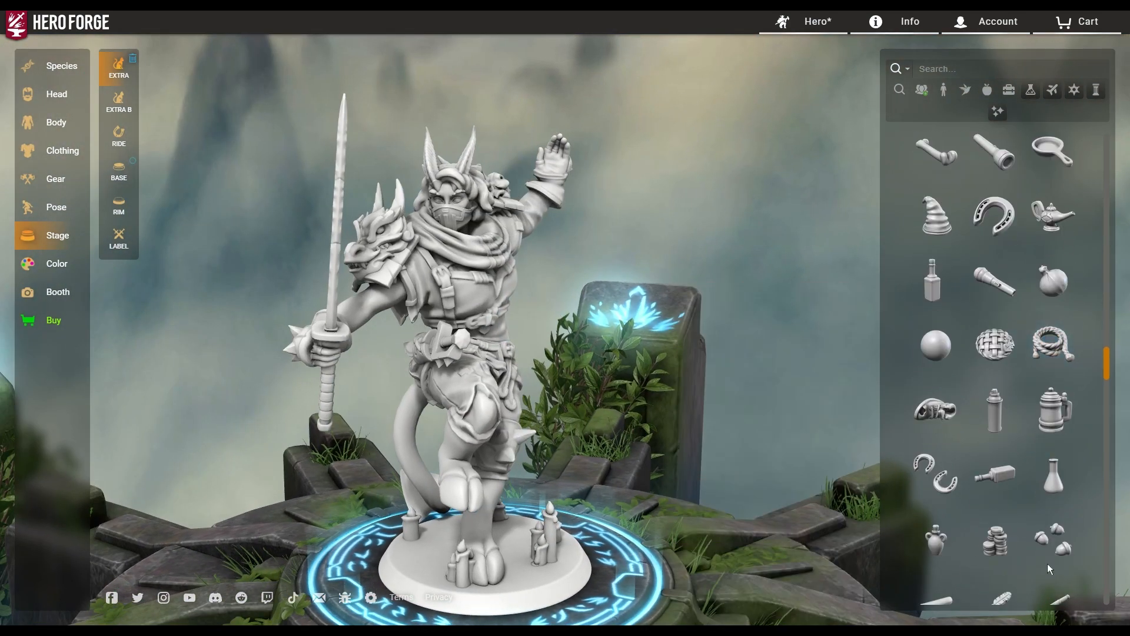
{"action": "left_click", "coordinate": [945, 418]}
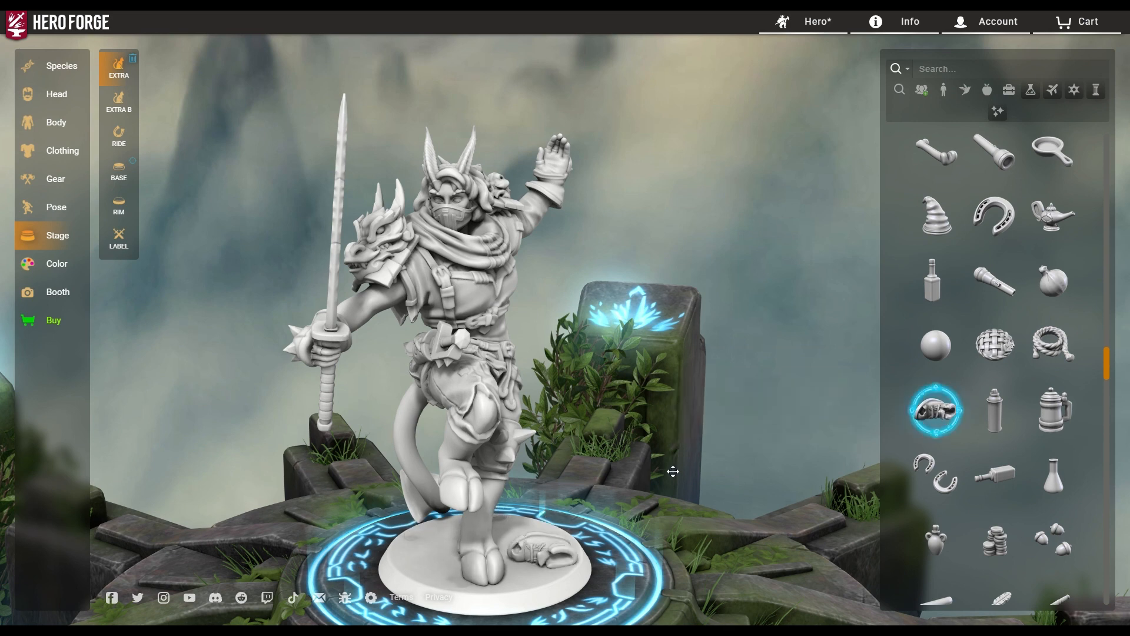
{"action": "left_click", "coordinate": [1001, 548]}
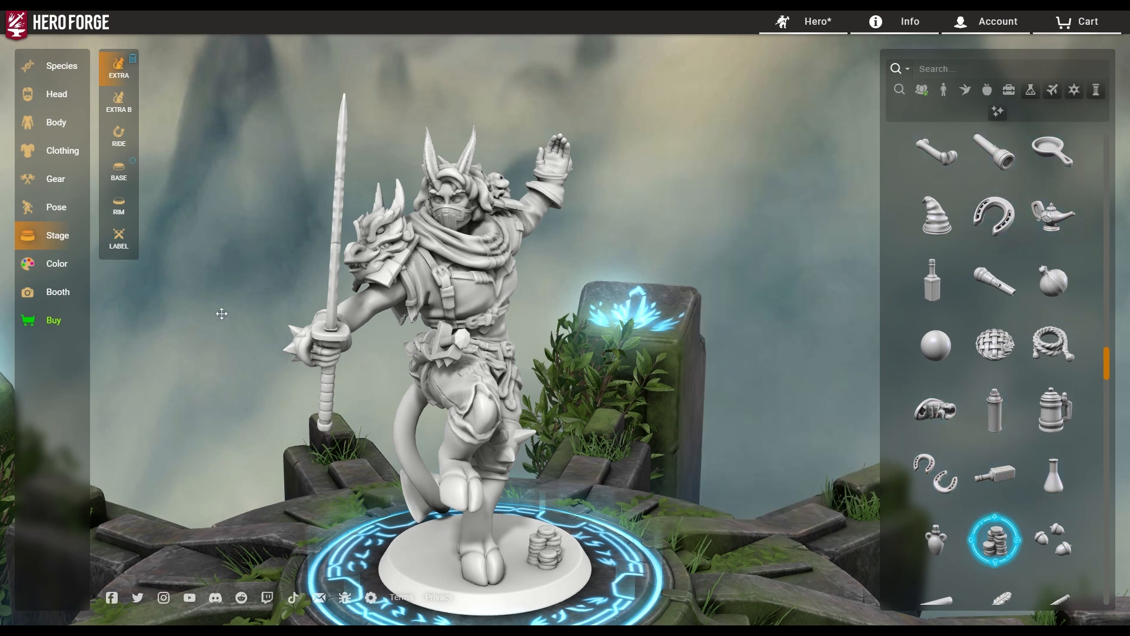
{"action": "left_click_drag", "start_coordinate": [765, 530], "coordinate": [402, 533]}
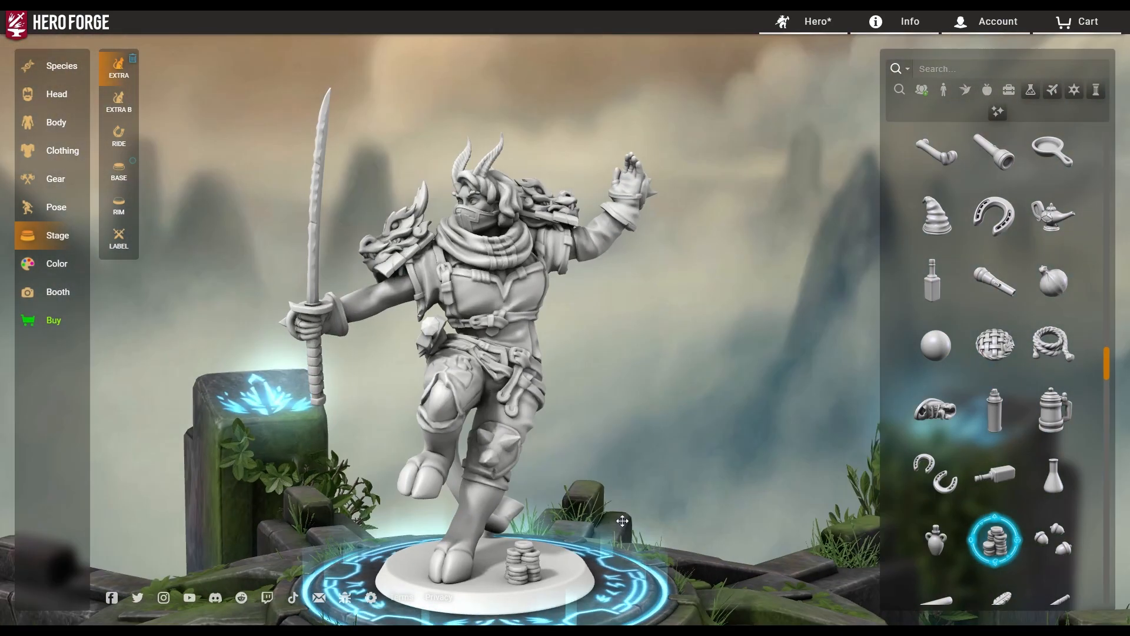
{"action": "left_click", "coordinate": [994, 539]}
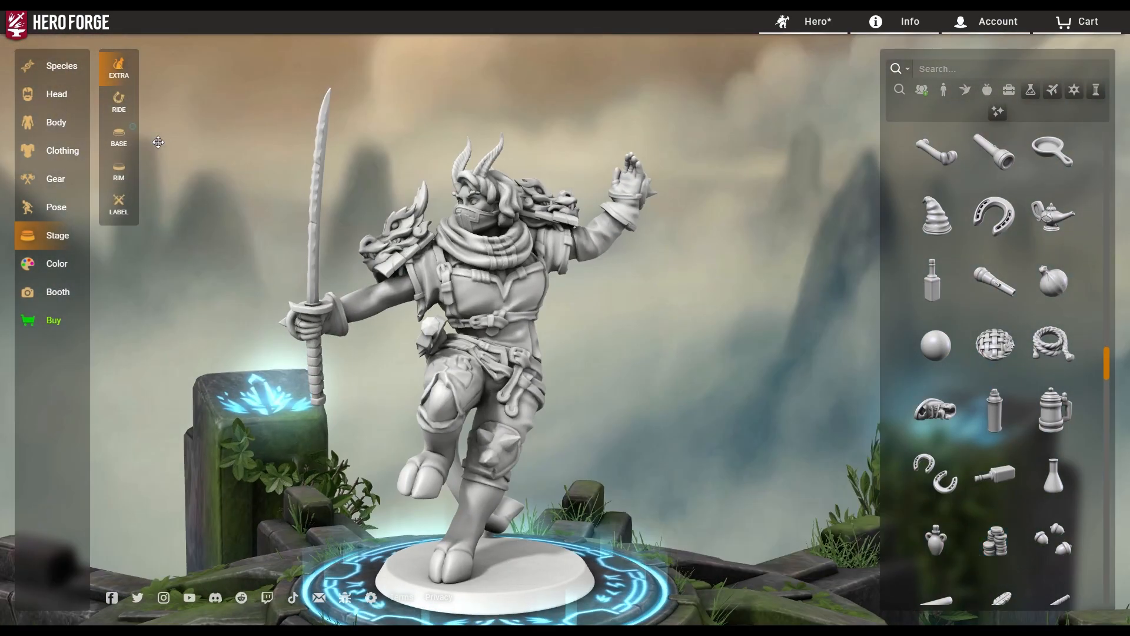
{"action": "left_click", "coordinate": [119, 136]}
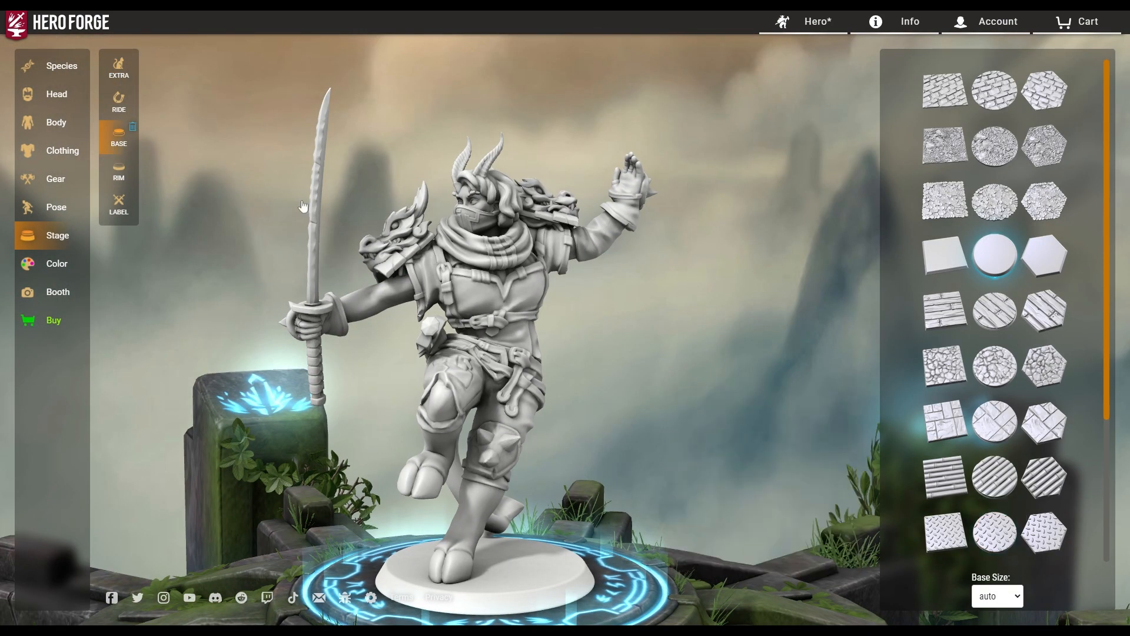
Try stone, plain, coin-covered, grassy and flagstone base styles.
{"action": "left_click", "coordinate": [118, 101]}
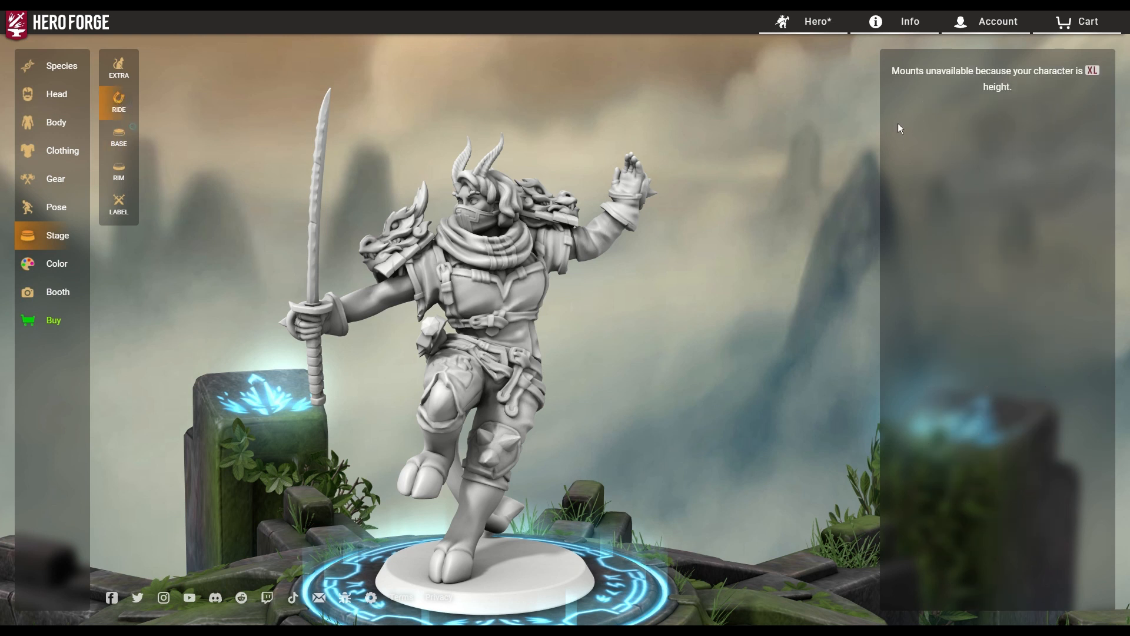
{"action": "left_click", "coordinate": [118, 137]}
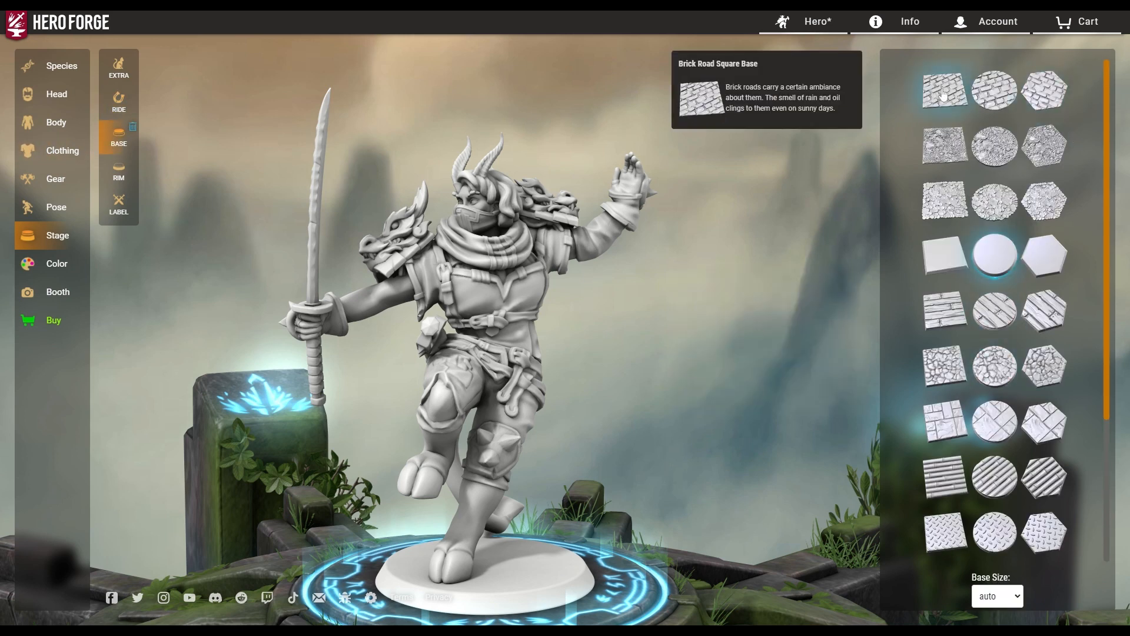
{"action": "left_click", "coordinate": [990, 368]}
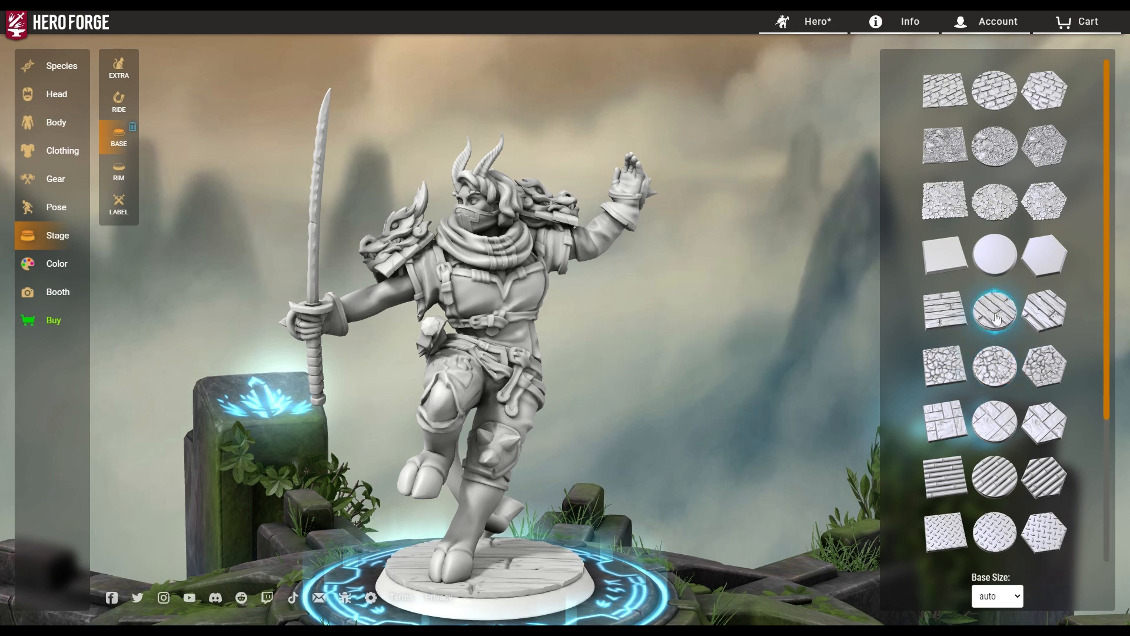
{"action": "left_click", "coordinate": [997, 260]}
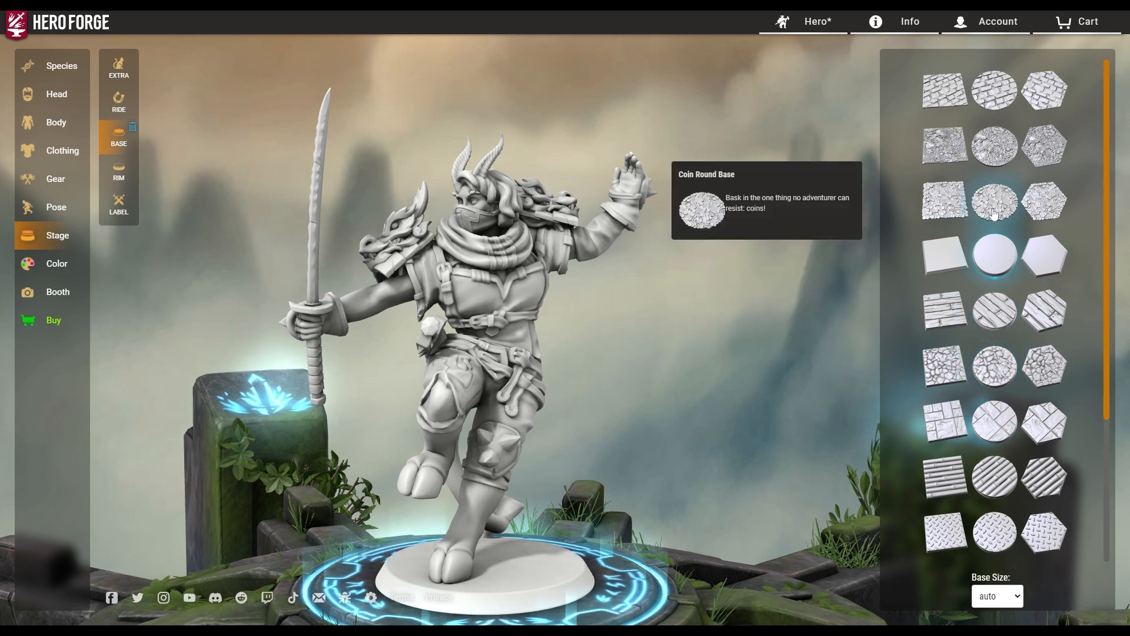
{"action": "left_click", "coordinate": [993, 213]}
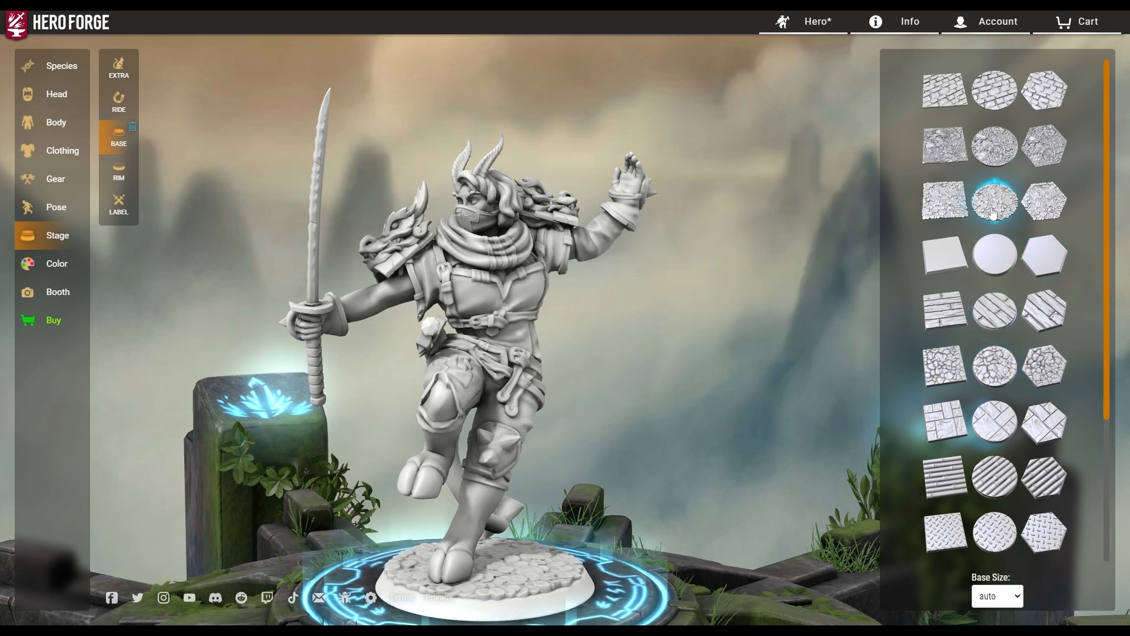
{"action": "left_click", "coordinate": [993, 160]}
{"action": "left_click", "coordinate": [994, 421]}
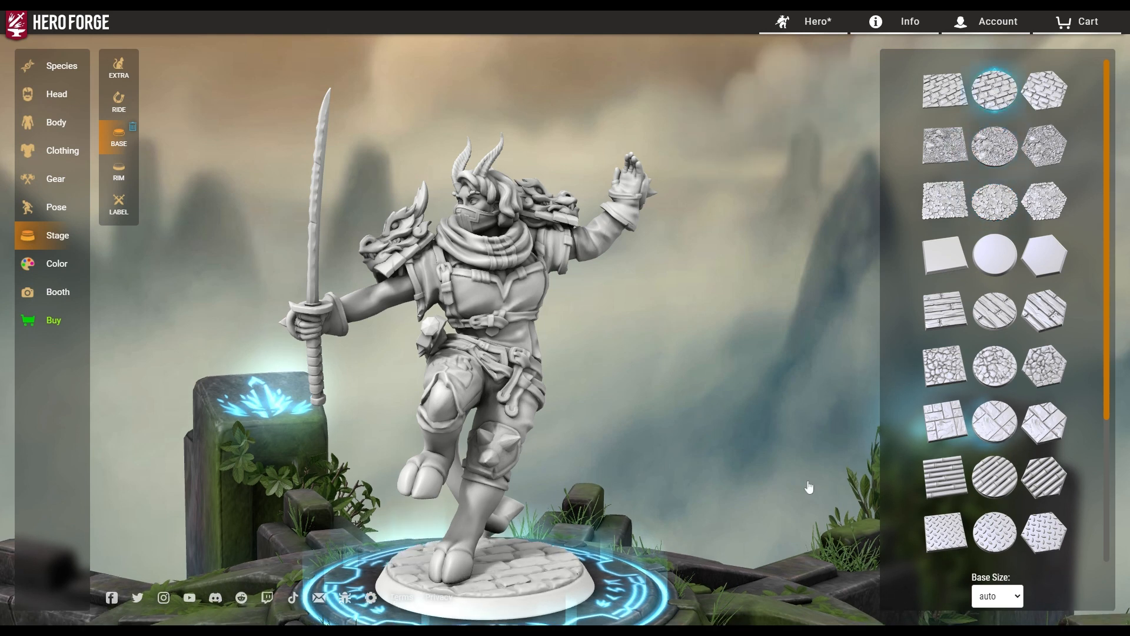
{"action": "scroll", "coordinate": [977, 383], "scroll_direction": "down", "scroll_amount": 2}
{"action": "scroll", "coordinate": [977, 384], "scroll_direction": "down", "scroll_amount": 2}
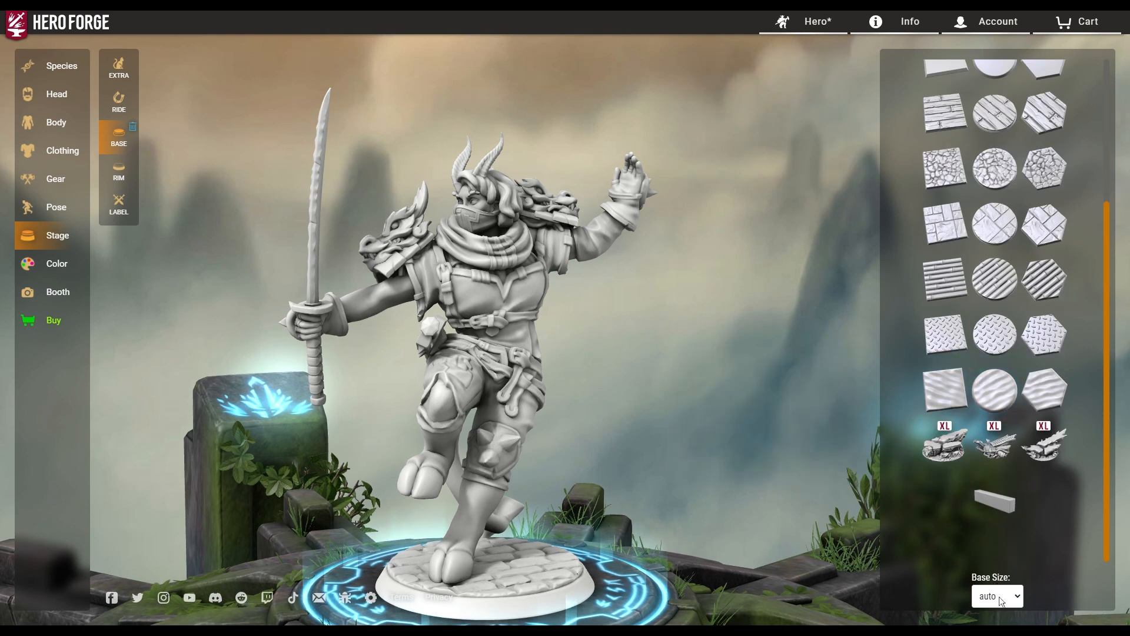
Make the base 1" by 2" and orbit to inspect the elongated base.
{"action": "left_click", "coordinate": [999, 577]}
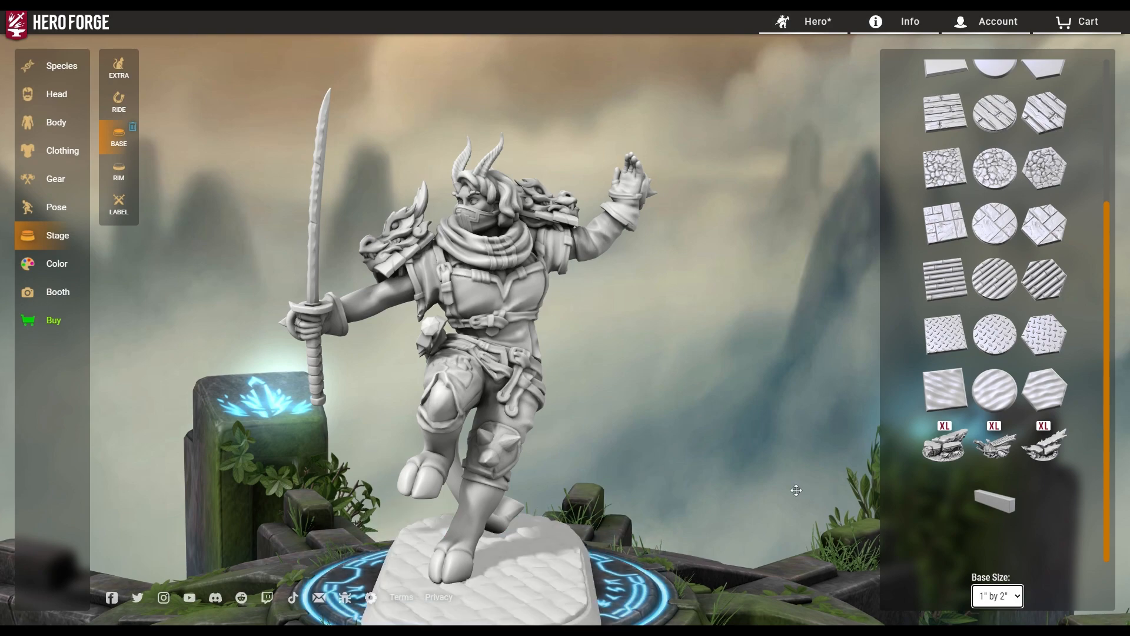
{"action": "scroll", "coordinate": [744, 472], "scroll_direction": "down", "scroll_amount": 3}
{"action": "left_click_drag", "start_coordinate": [649, 515], "coordinate": [420, 491]}
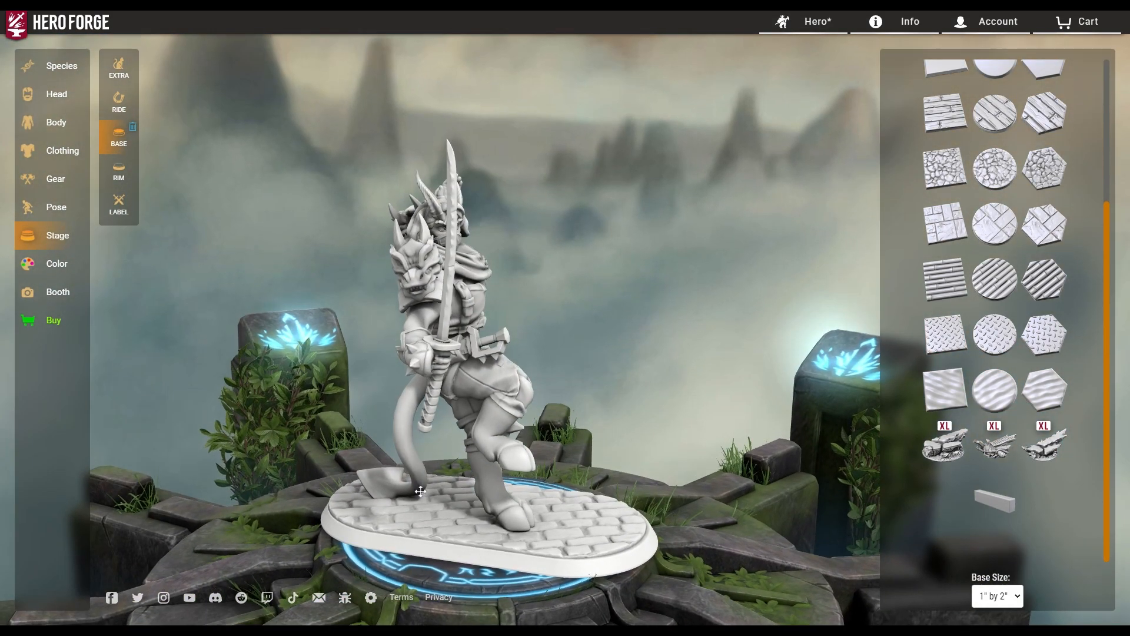
{"action": "left_click_drag", "start_coordinate": [518, 507], "coordinate": [895, 492]}
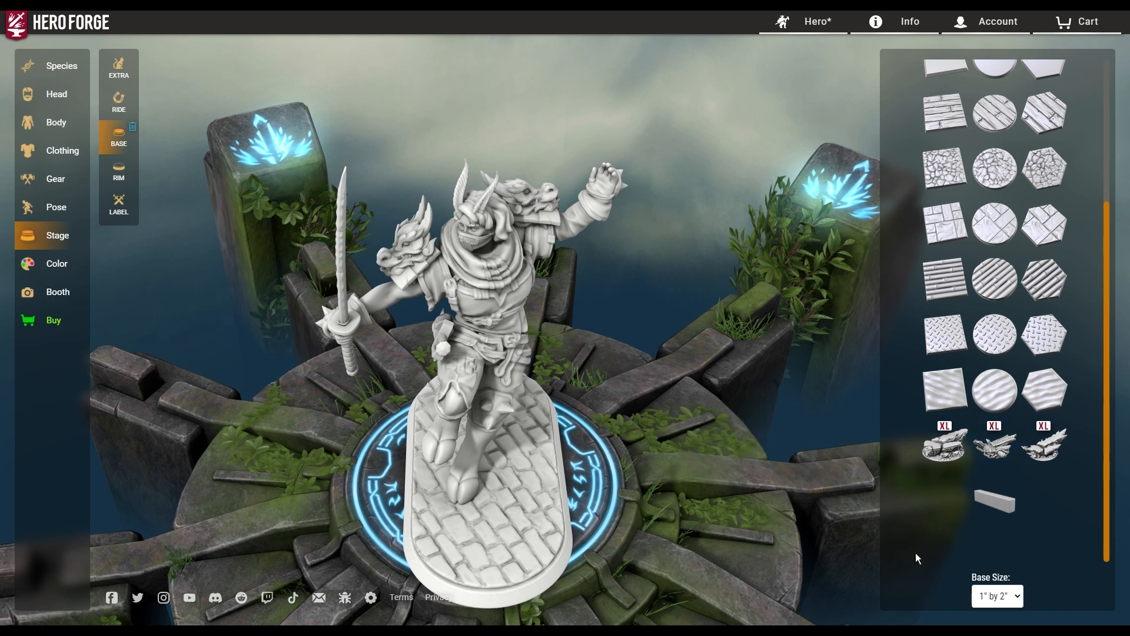
Choose the round tiled flagstone pattern at 1" size and check it from the front.
{"action": "left_click", "coordinate": [995, 223]}
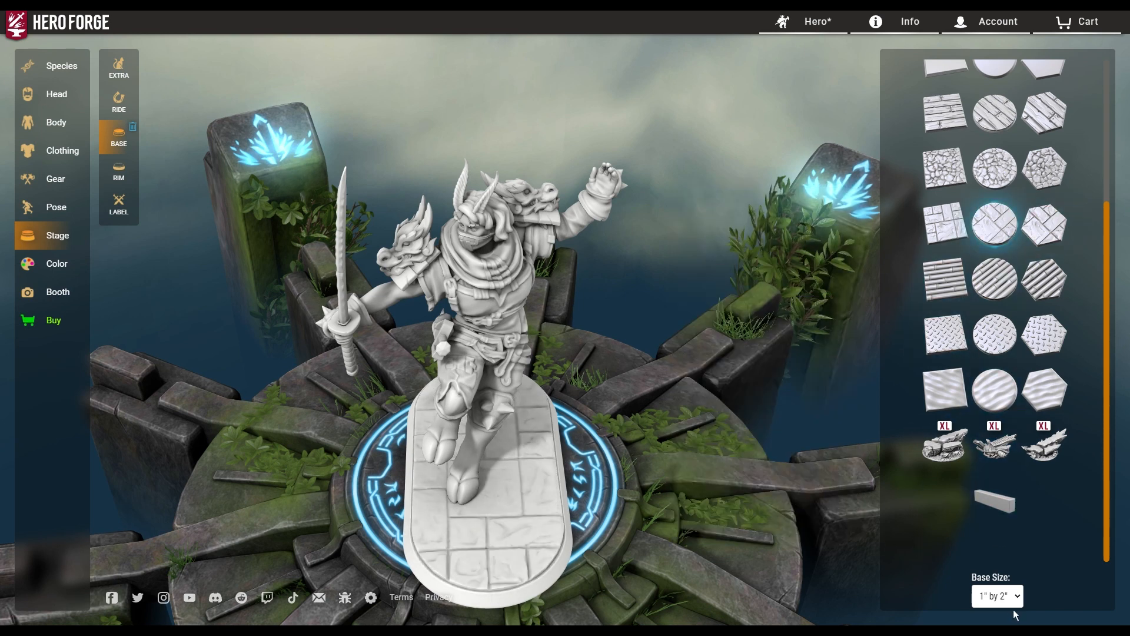
{"action": "left_click", "coordinate": [997, 565]}
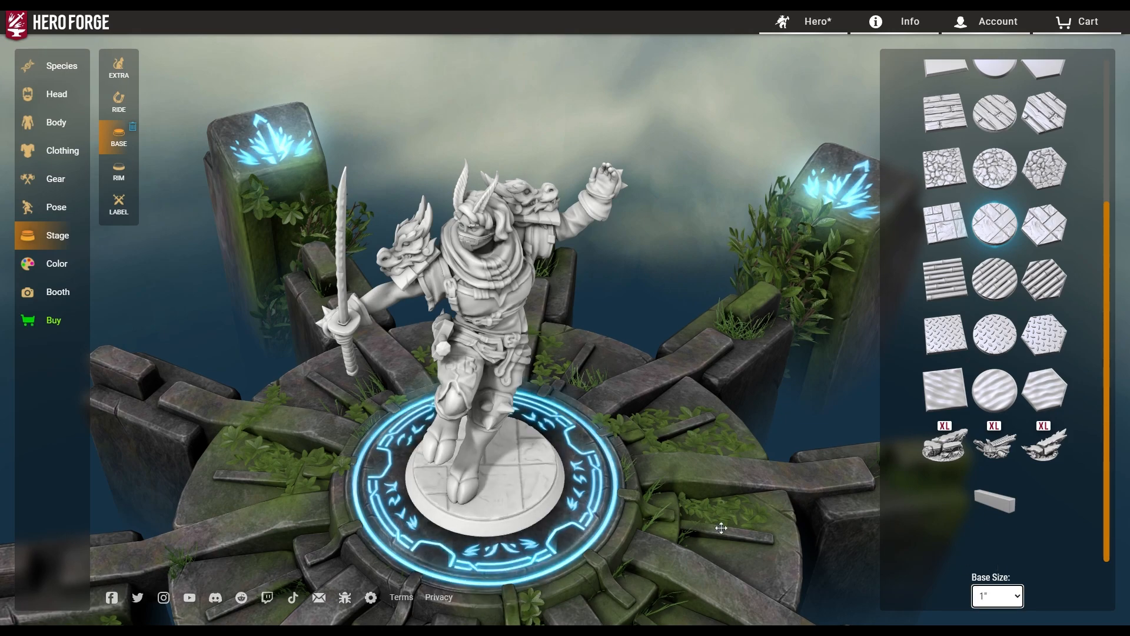
{"action": "left_click_drag", "start_coordinate": [666, 561], "coordinate": [858, 535]}
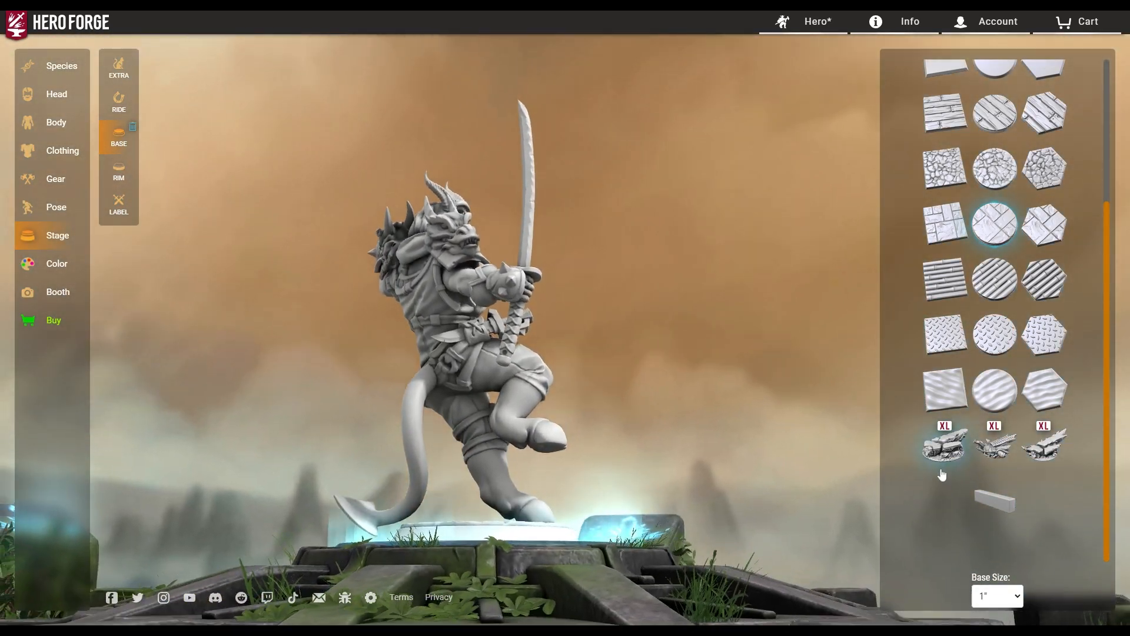
{"action": "left_click_drag", "start_coordinate": [835, 494], "coordinate": [594, 558]}
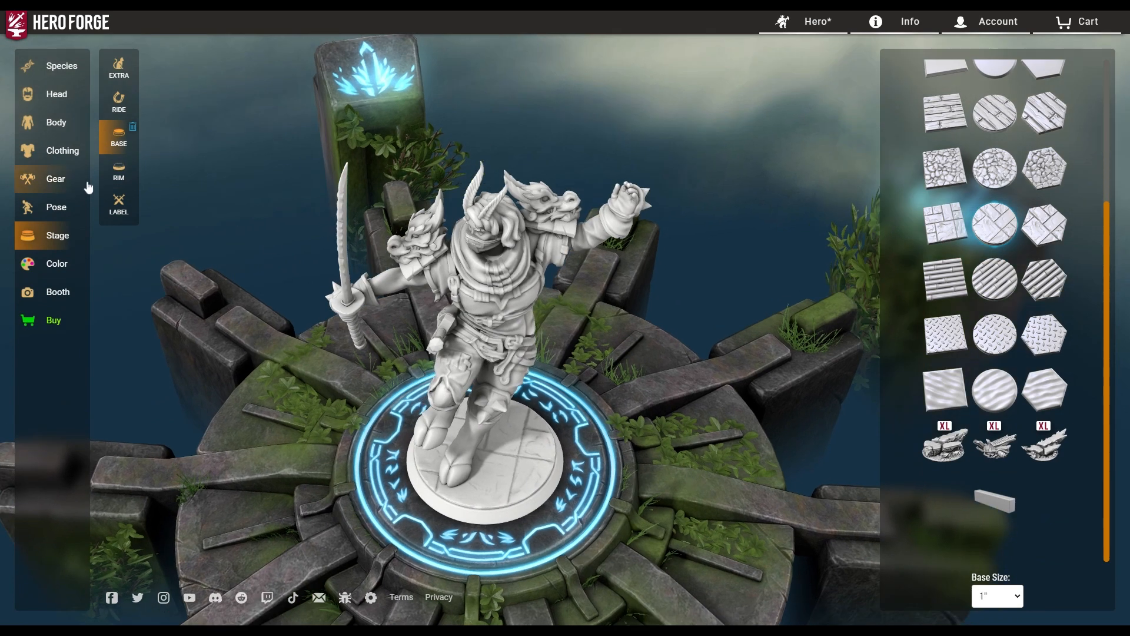
Try the patterned, decorated, straight and curved rim styles on the base.
{"action": "left_click", "coordinate": [118, 171]}
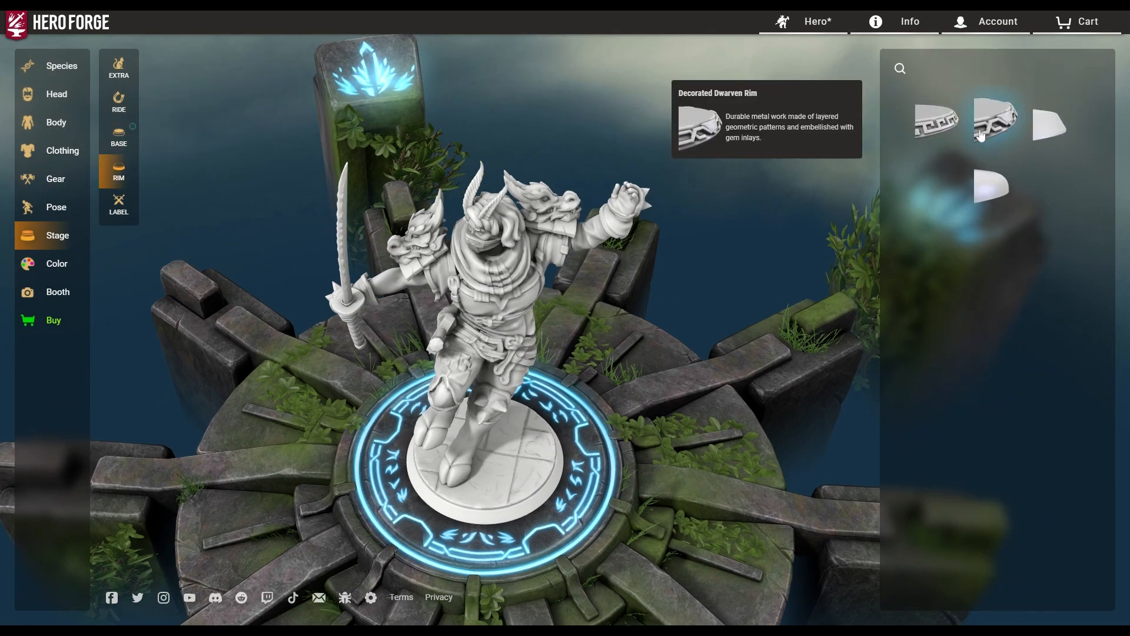
{"action": "left_click", "coordinate": [937, 119]}
{"action": "left_click_drag", "start_coordinate": [703, 484], "coordinate": [747, 323]}
{"action": "left_click", "coordinate": [996, 121]}
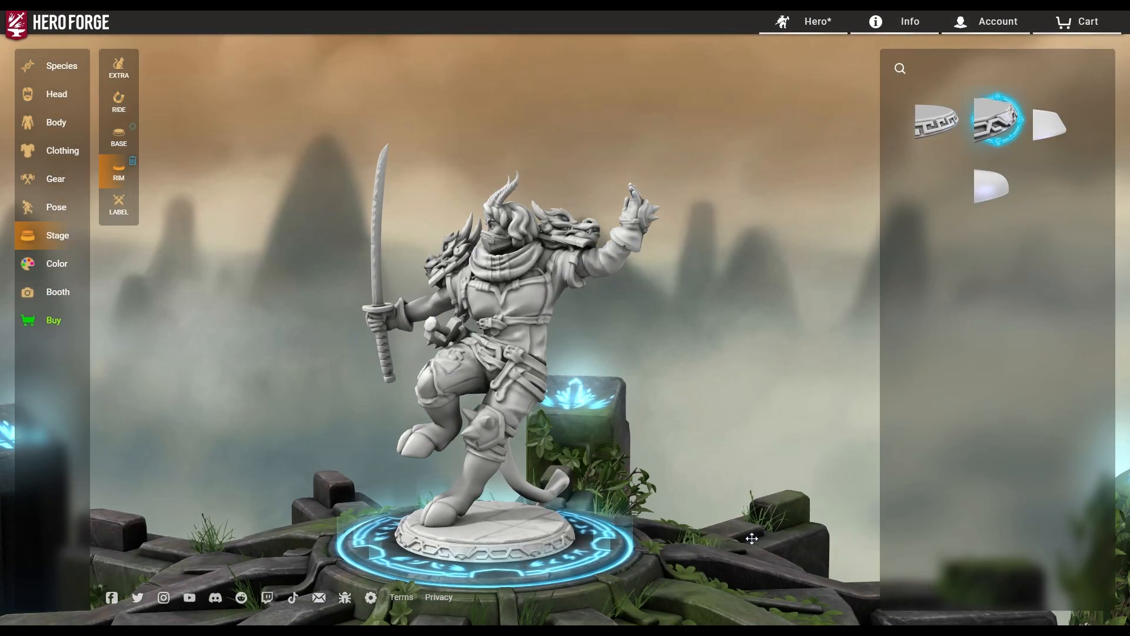
{"action": "left_click_drag", "start_coordinate": [624, 547], "coordinate": [683, 548]}
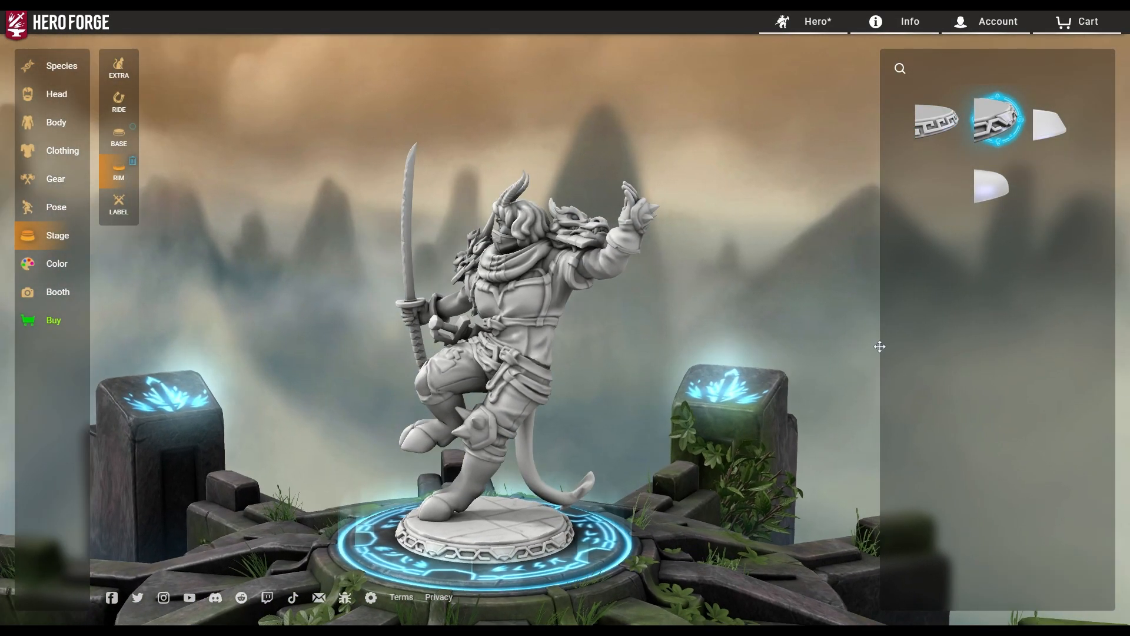
{"action": "left_click", "coordinate": [1052, 122]}
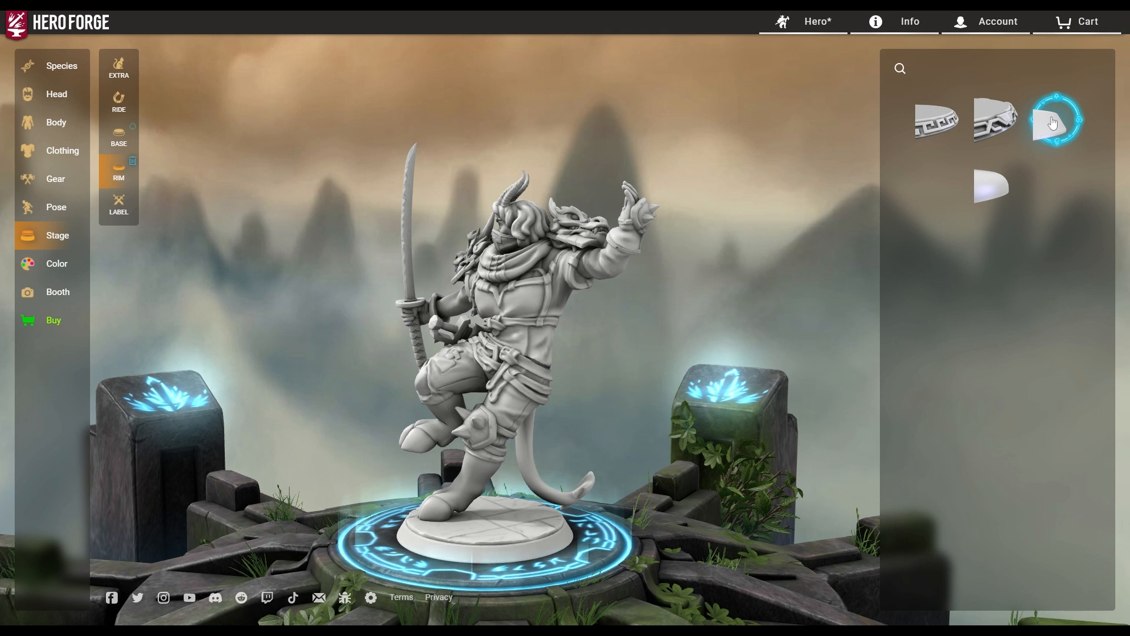
{"action": "left_click", "coordinate": [992, 185]}
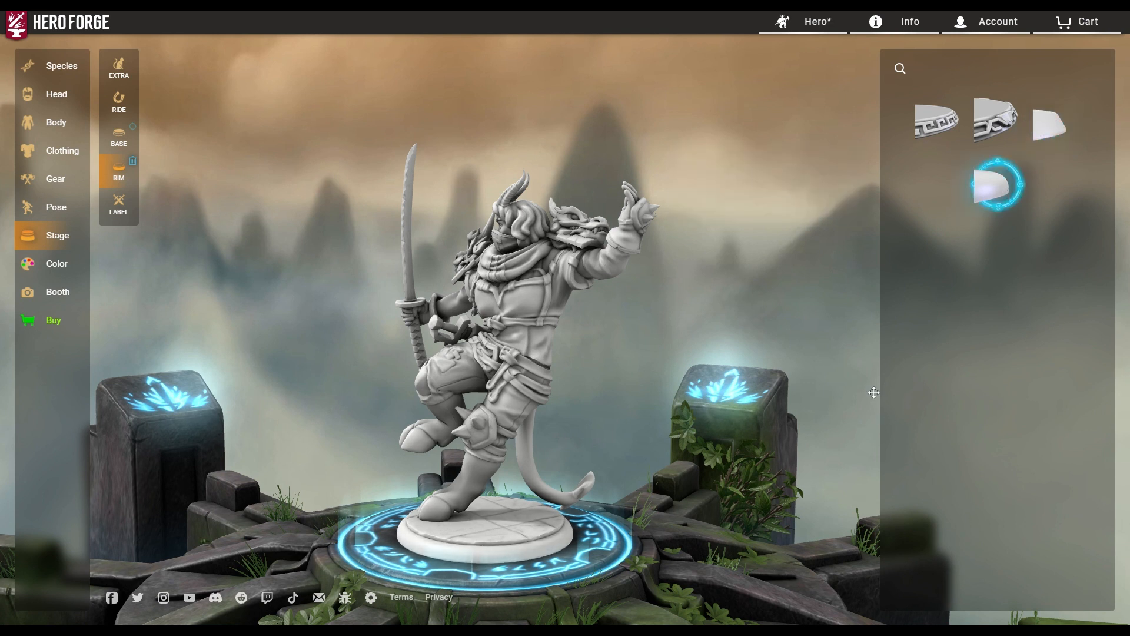
Settle on the plain straight rim, orbit to check it, and bring up the hero menu.
{"action": "left_click", "coordinate": [1054, 129]}
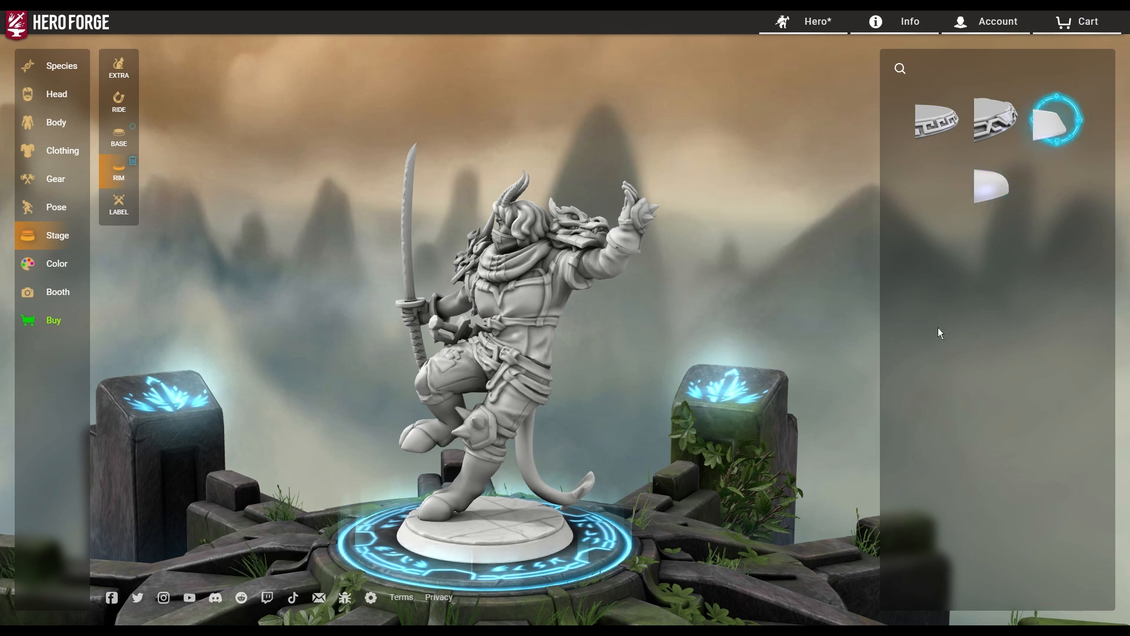
{"action": "left_click", "coordinate": [955, 138]}
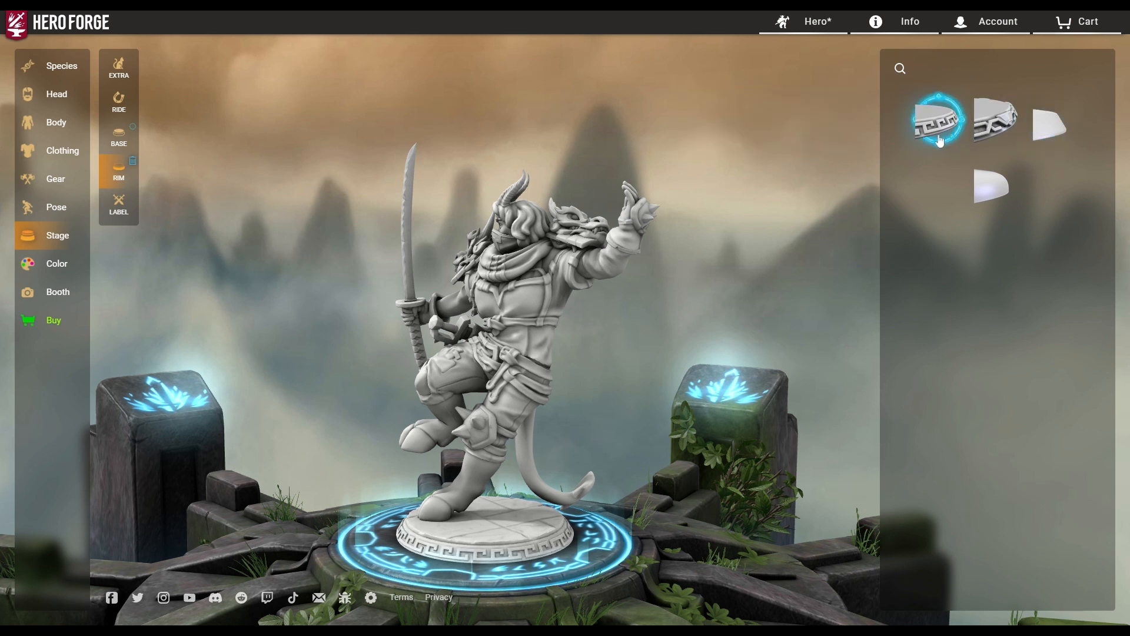
{"action": "left_click", "coordinate": [1040, 143]}
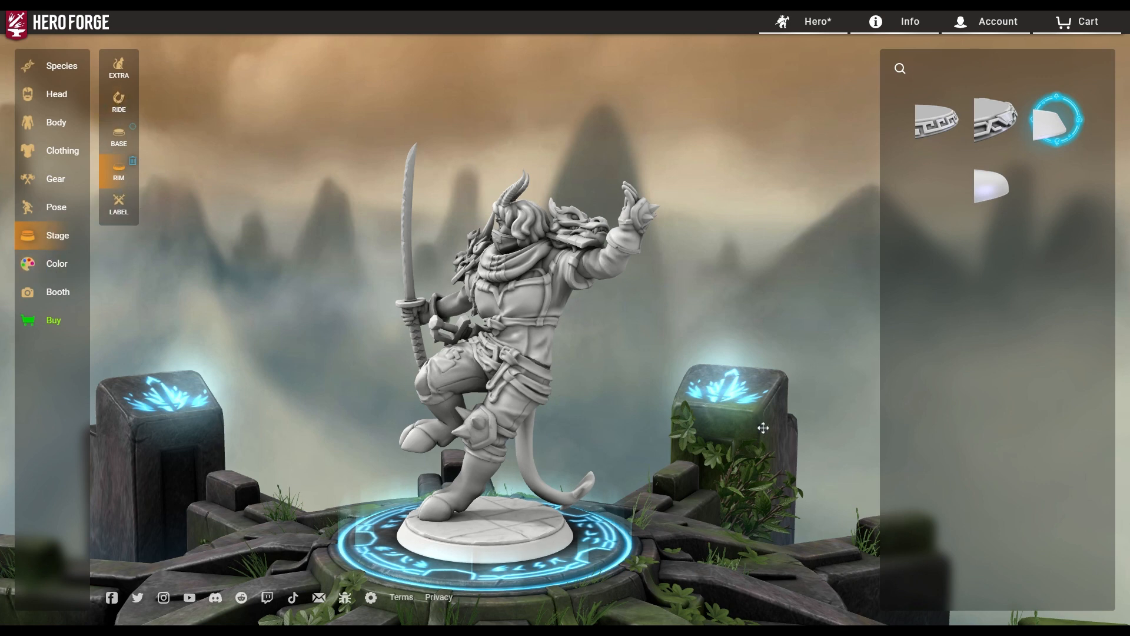
{"action": "left_click_drag", "start_coordinate": [763, 428], "coordinate": [851, 436]}
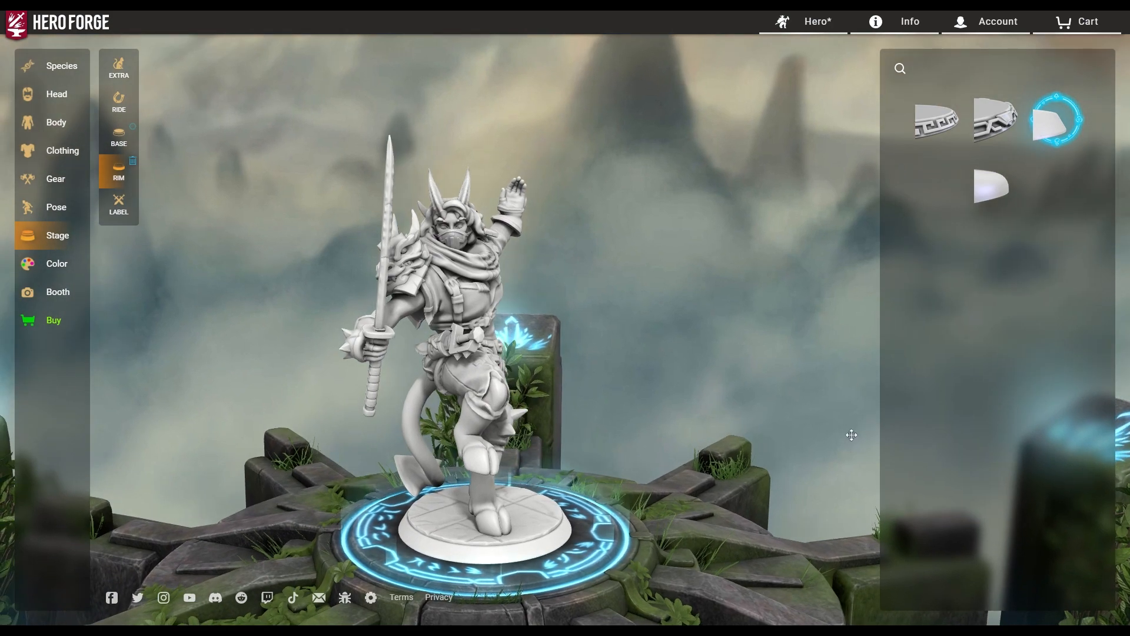
{"action": "scroll", "coordinate": [603, 433], "scroll_direction": "up", "scroll_amount": 10}
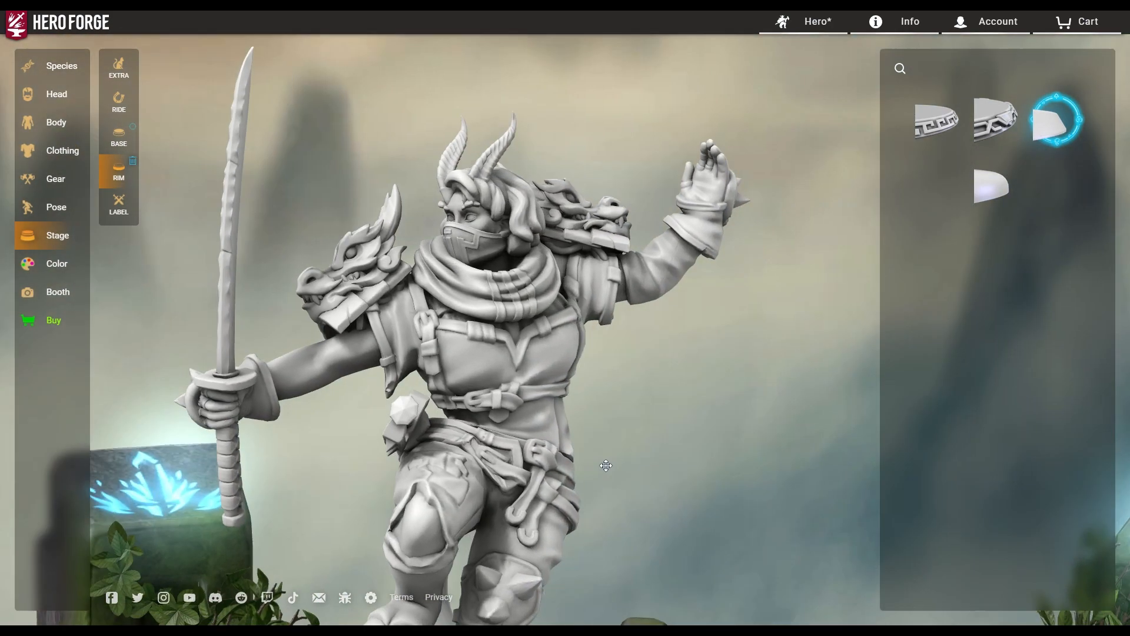
{"action": "left_click_drag", "start_coordinate": [606, 466], "coordinate": [583, 451]}
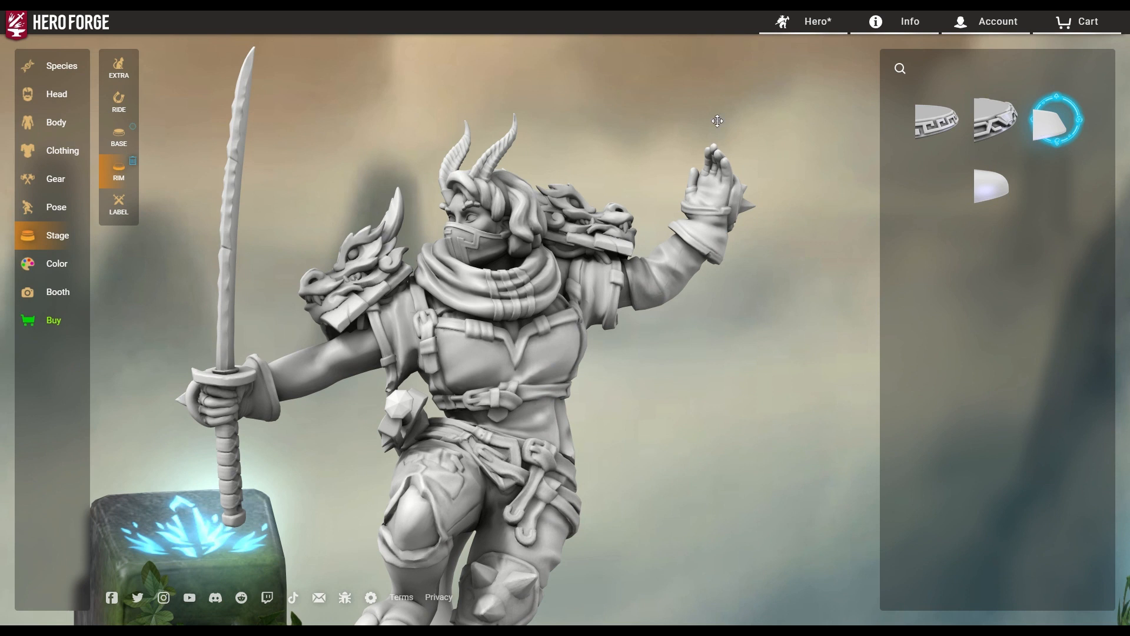
{"action": "left_click", "coordinate": [794, 27]}
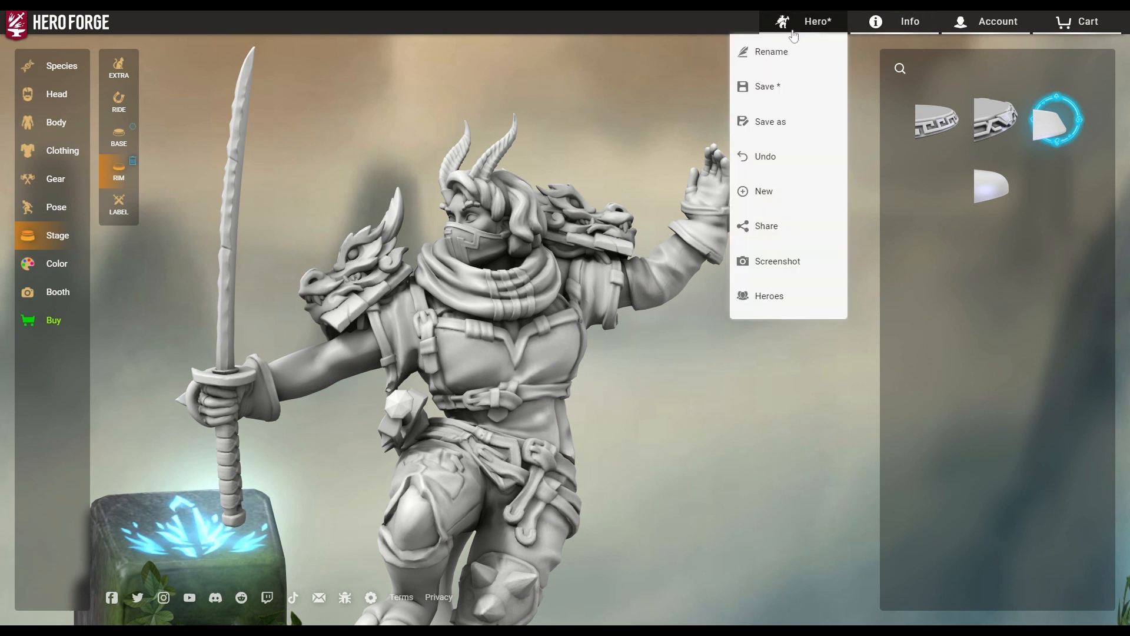
Save the miniature, then save a copy named 'Demonlady'.
{"action": "left_click", "coordinate": [800, 88]}
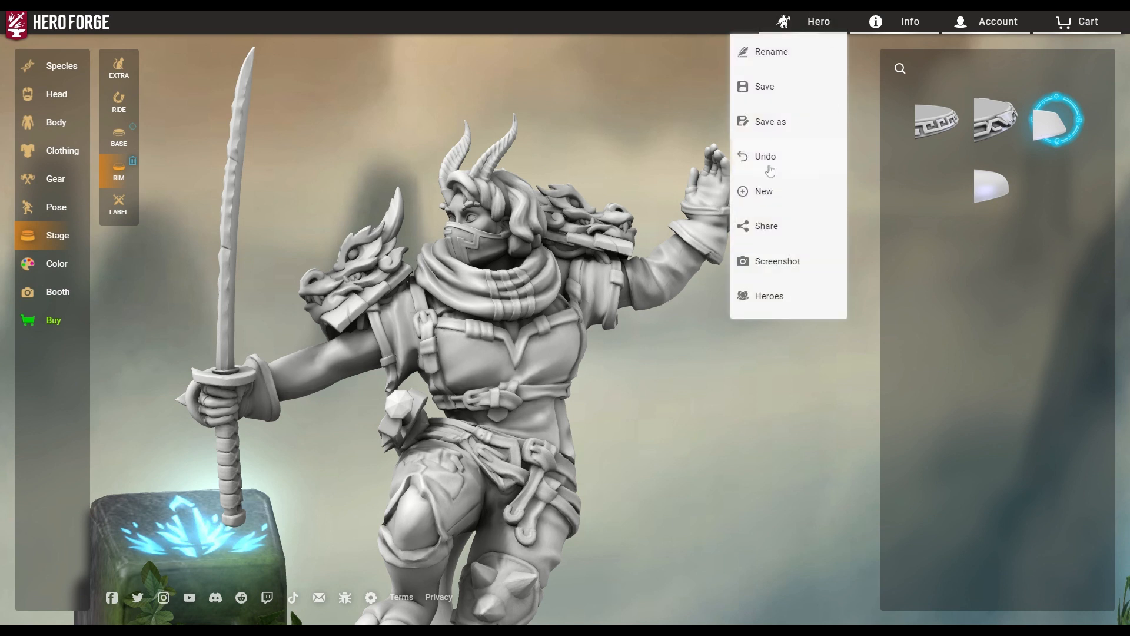
{"action": "left_click", "coordinate": [764, 124]}
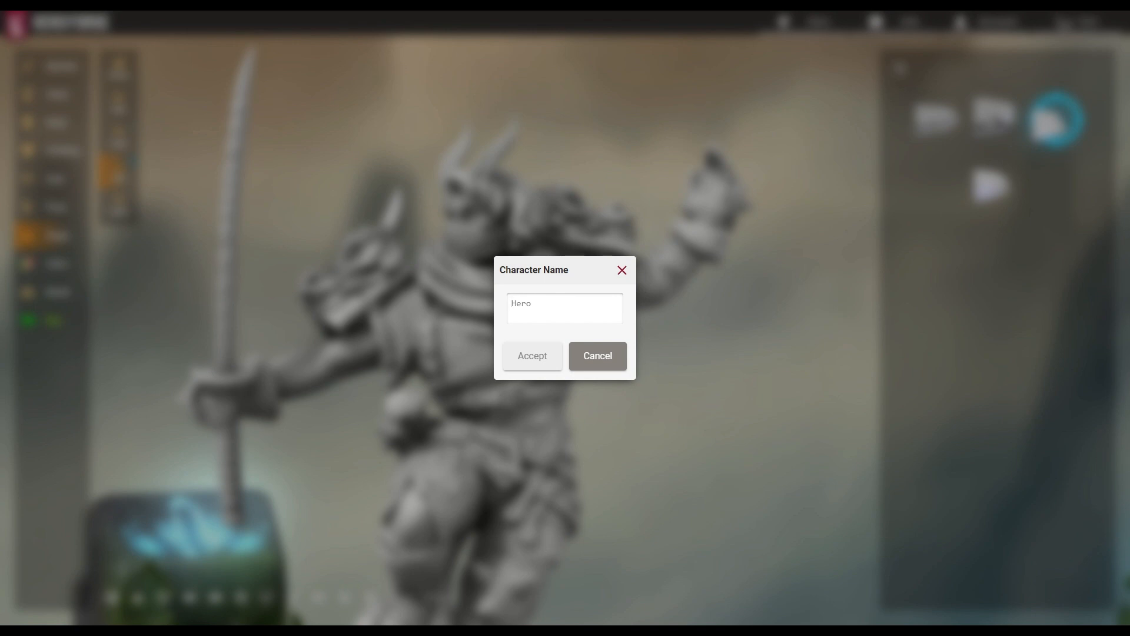
{"action": "type", "text": "Demonlady"}
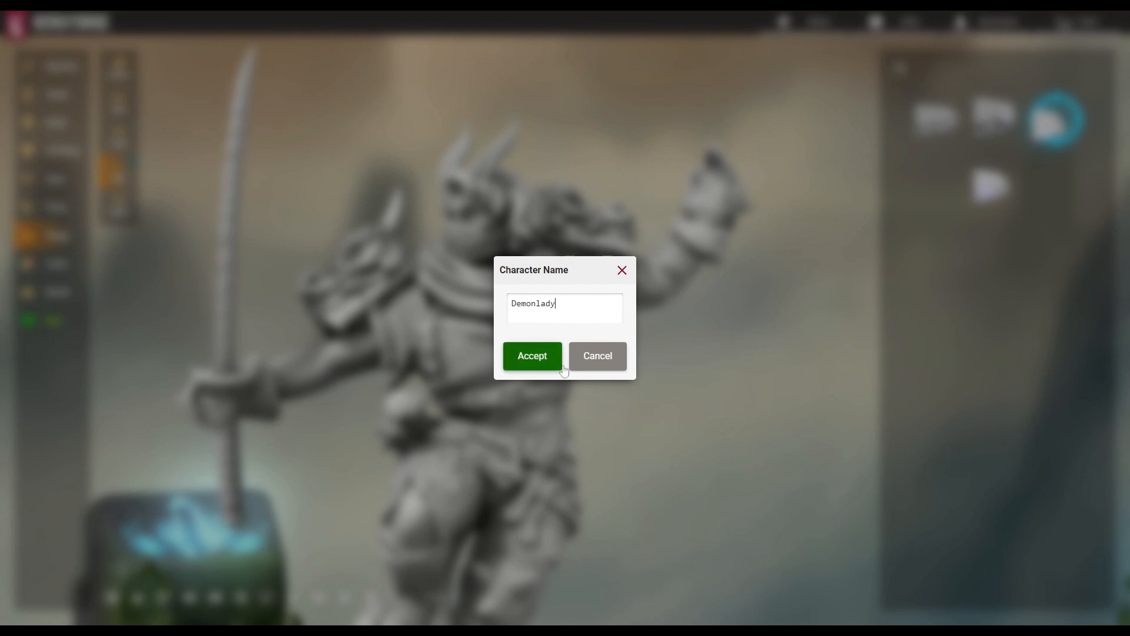
{"action": "left_click", "coordinate": [537, 361]}
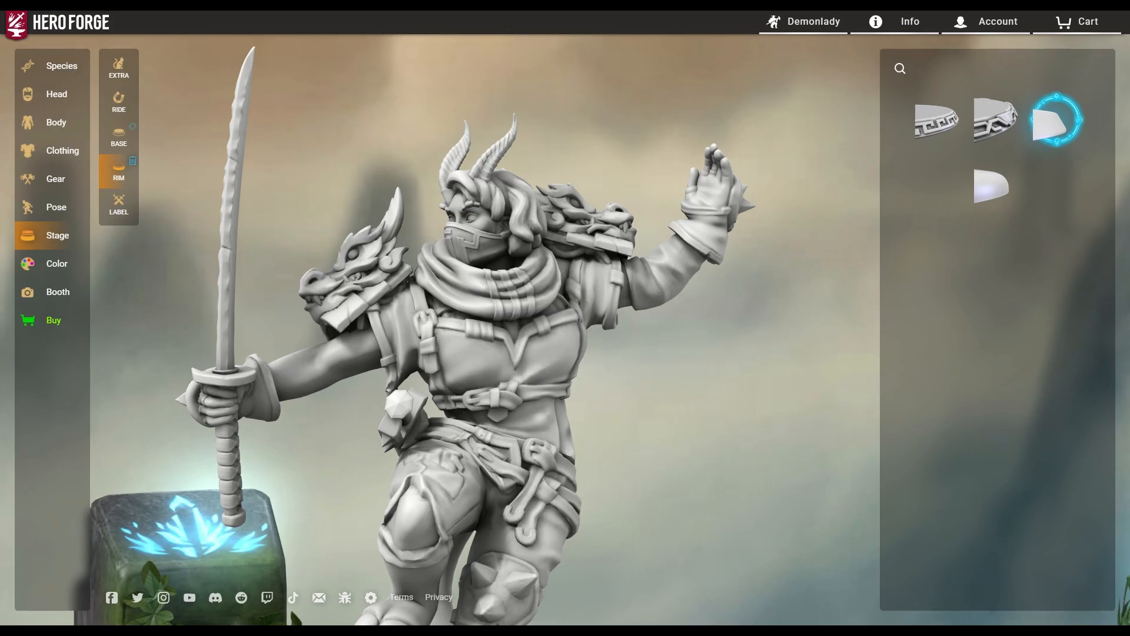
{"action": "scroll", "coordinate": [553, 386], "scroll_direction": "up", "scroll_amount": 3}
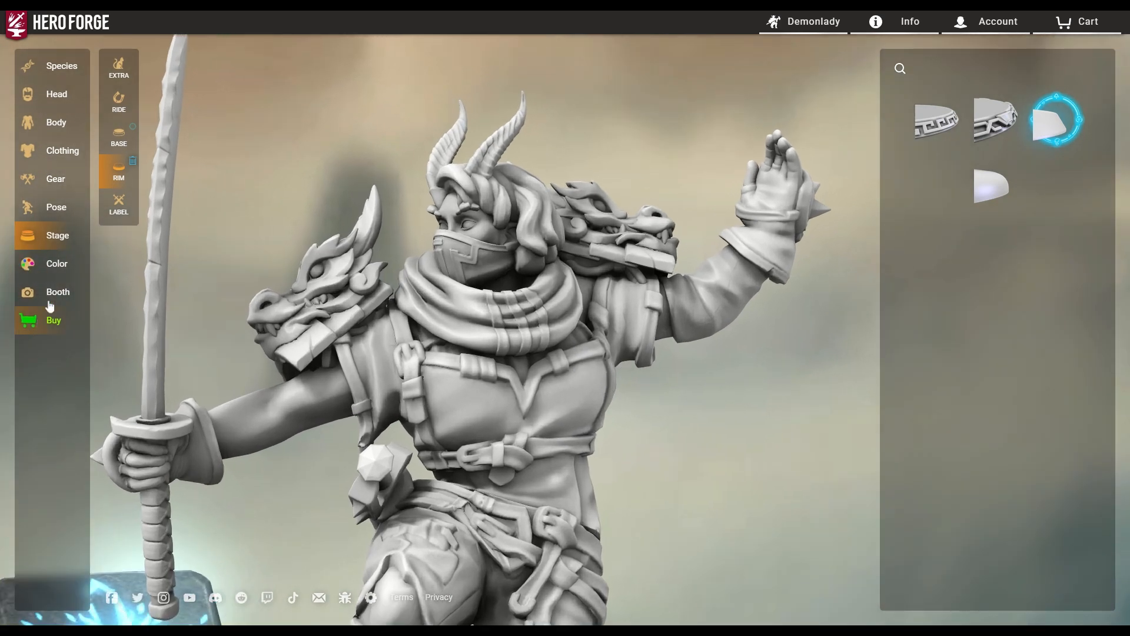
Show the $7.99 XL STL Download offer with Separate base ticked, then save Demonlady.
{"action": "left_click", "coordinate": [45, 323]}
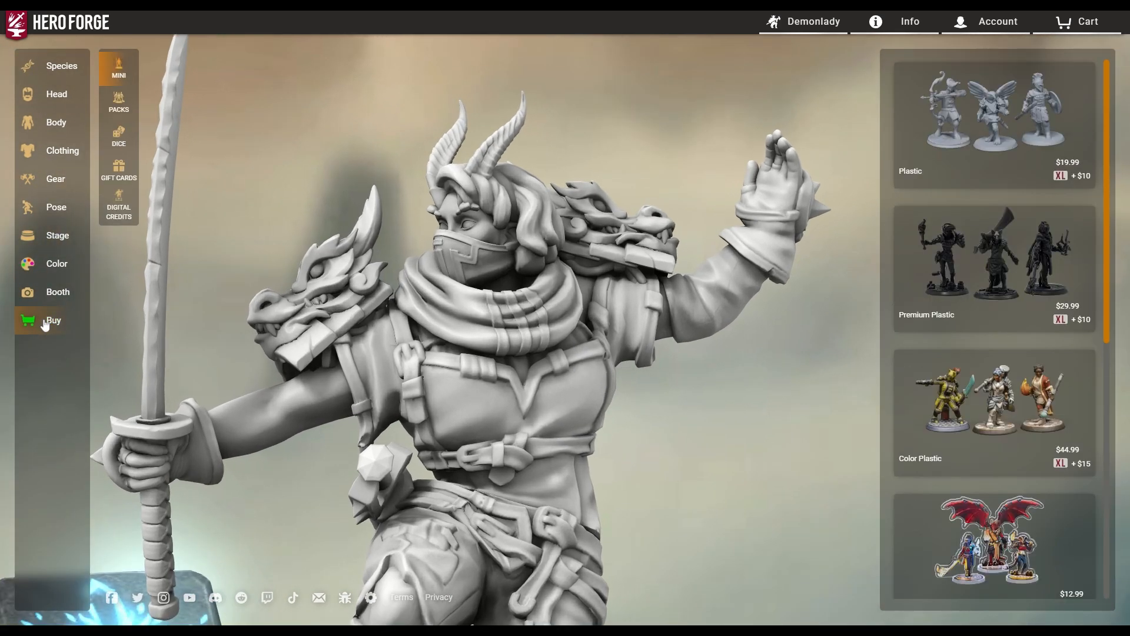
{"action": "scroll", "coordinate": [1024, 376], "scroll_direction": "down", "scroll_amount": 1}
{"action": "scroll", "coordinate": [1023, 377], "scroll_direction": "down", "scroll_amount": 3}
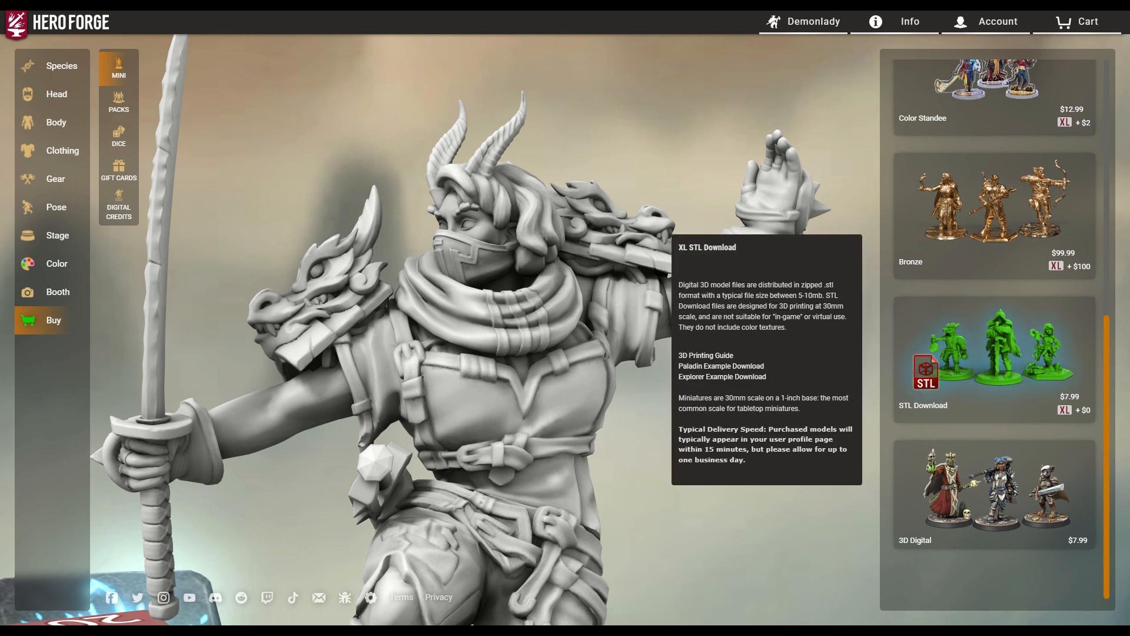
{"action": "left_click", "coordinate": [1000, 371]}
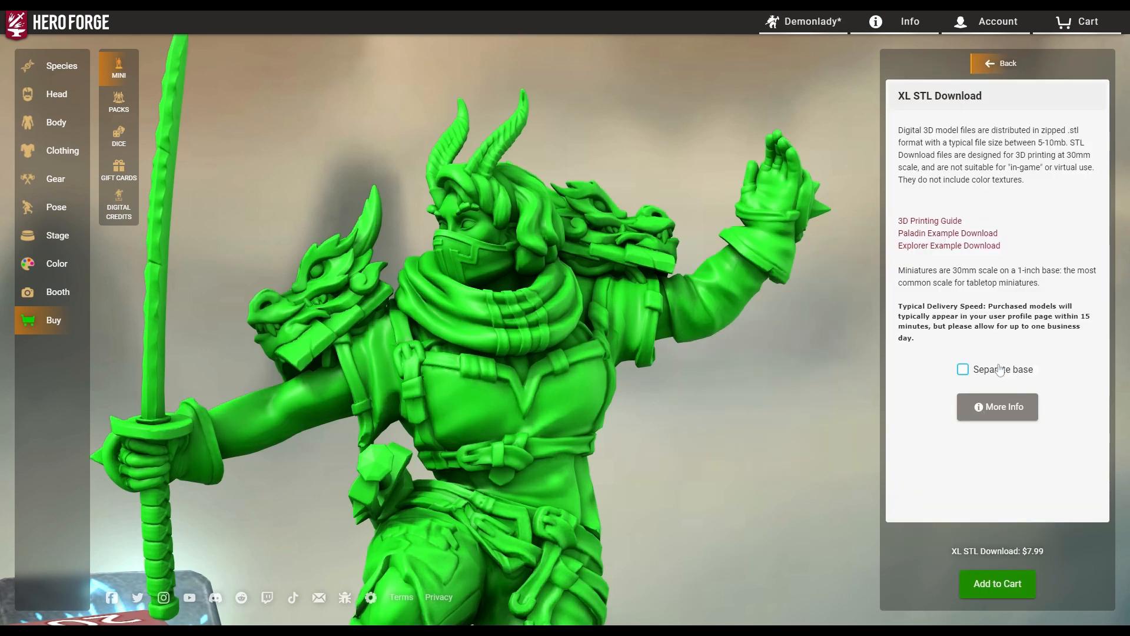
{"action": "left_click", "coordinate": [962, 369]}
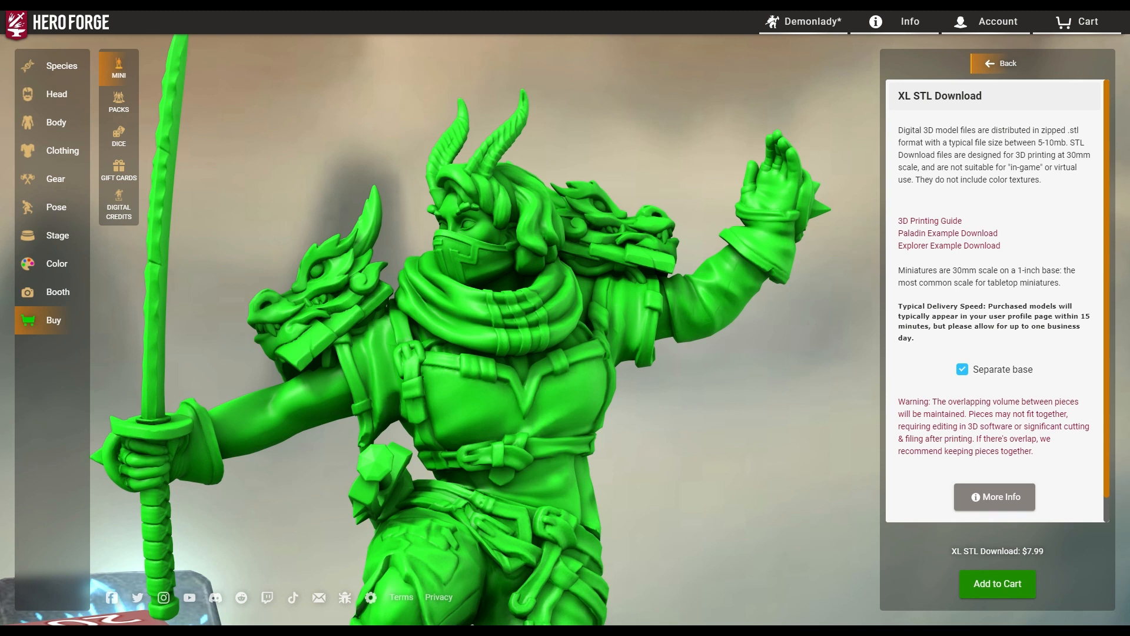
{"action": "scroll", "coordinate": [1047, 461], "scroll_direction": "down", "scroll_amount": 1}
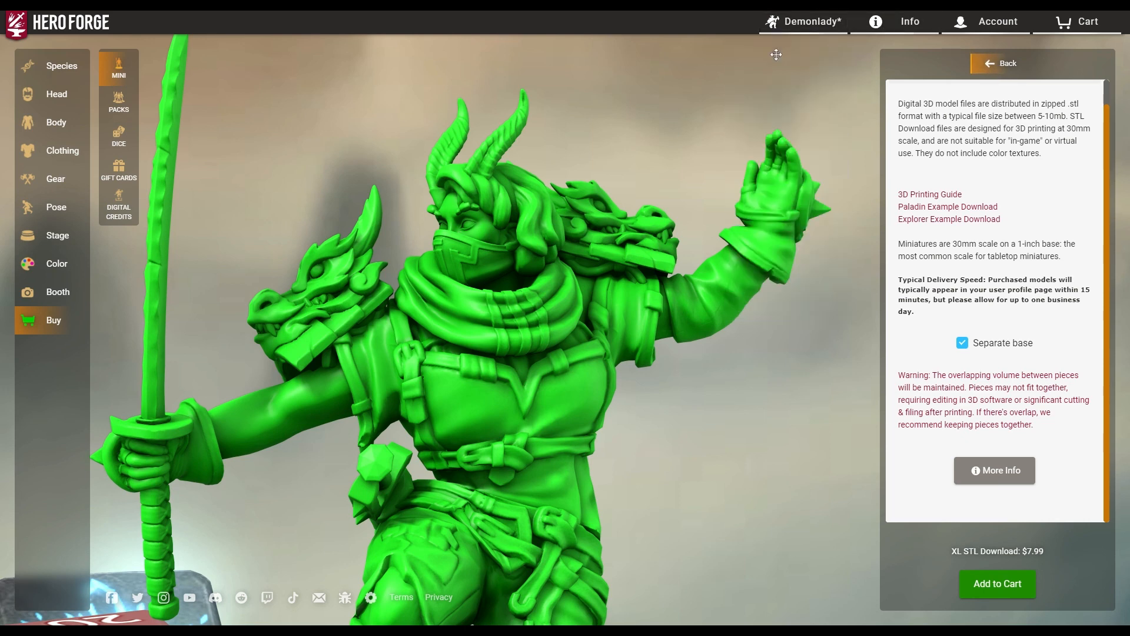
{"action": "mouse_move", "coordinate": [802, 22]}
{"action": "left_click", "coordinate": [784, 86]}
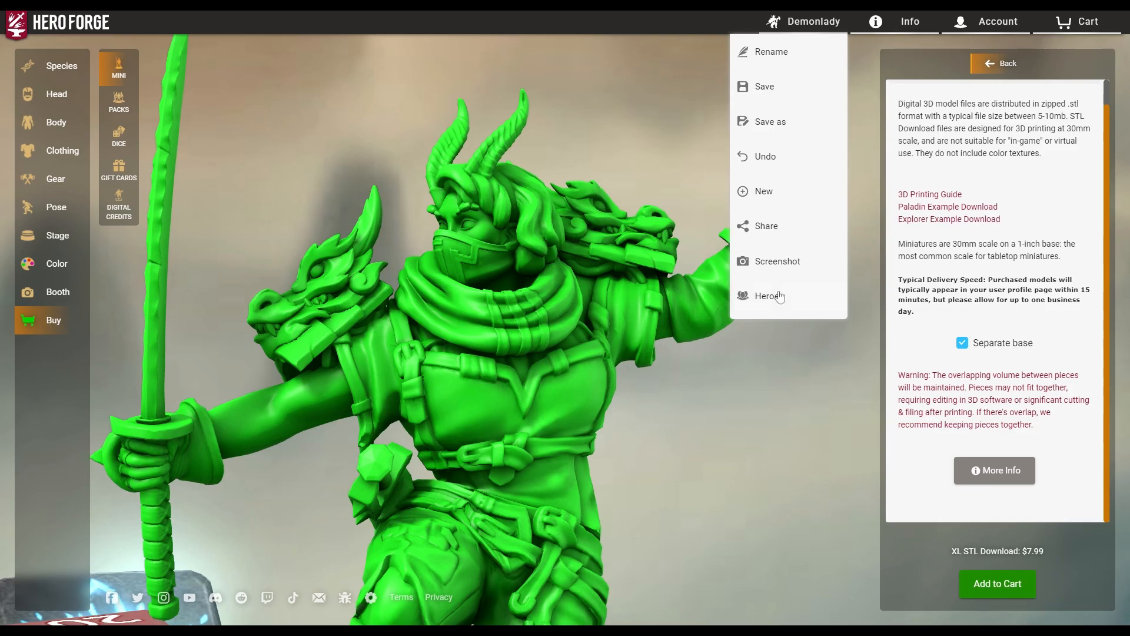
Load the saved Elvania miniature from the Heroes list.
{"action": "left_click", "coordinate": [781, 296]}
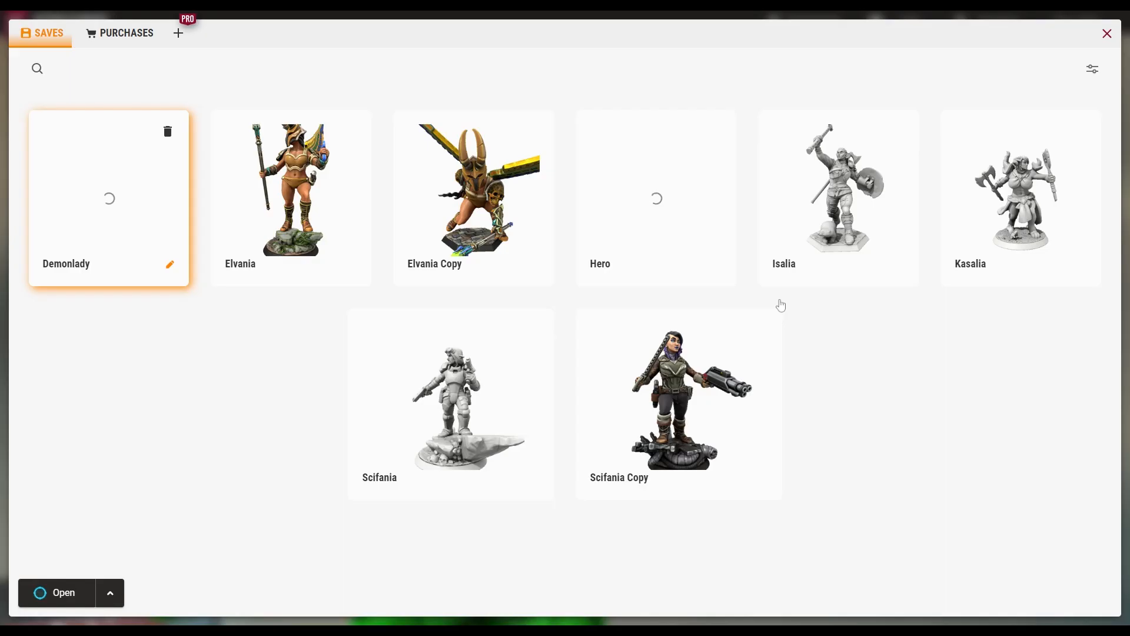
{"action": "left_click", "coordinate": [313, 190]}
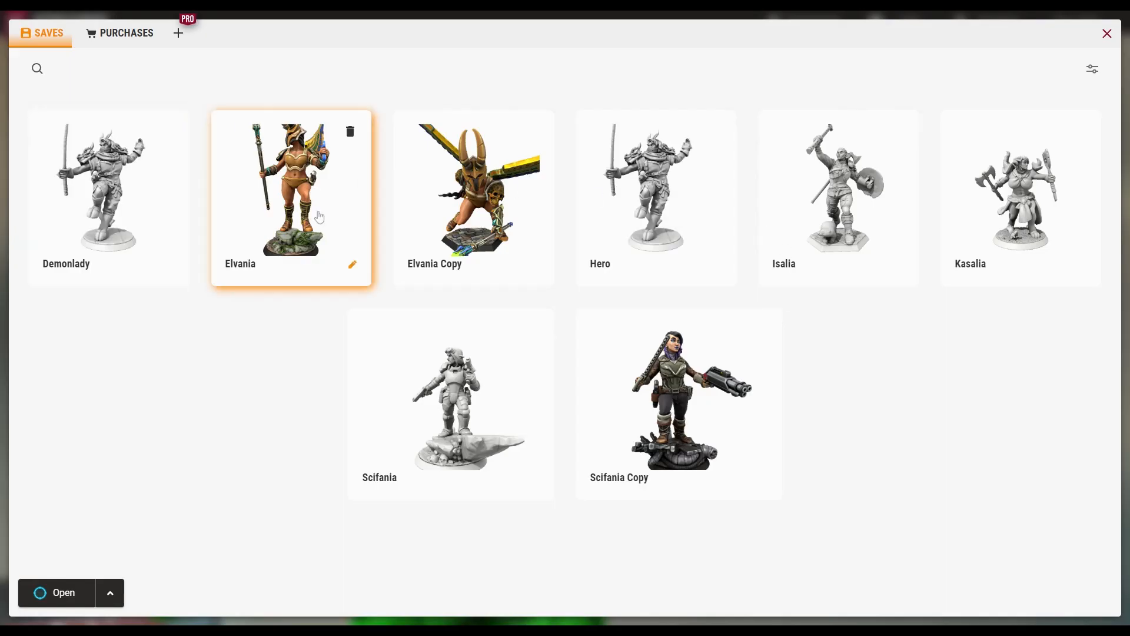
{"action": "left_click", "coordinate": [38, 594]}
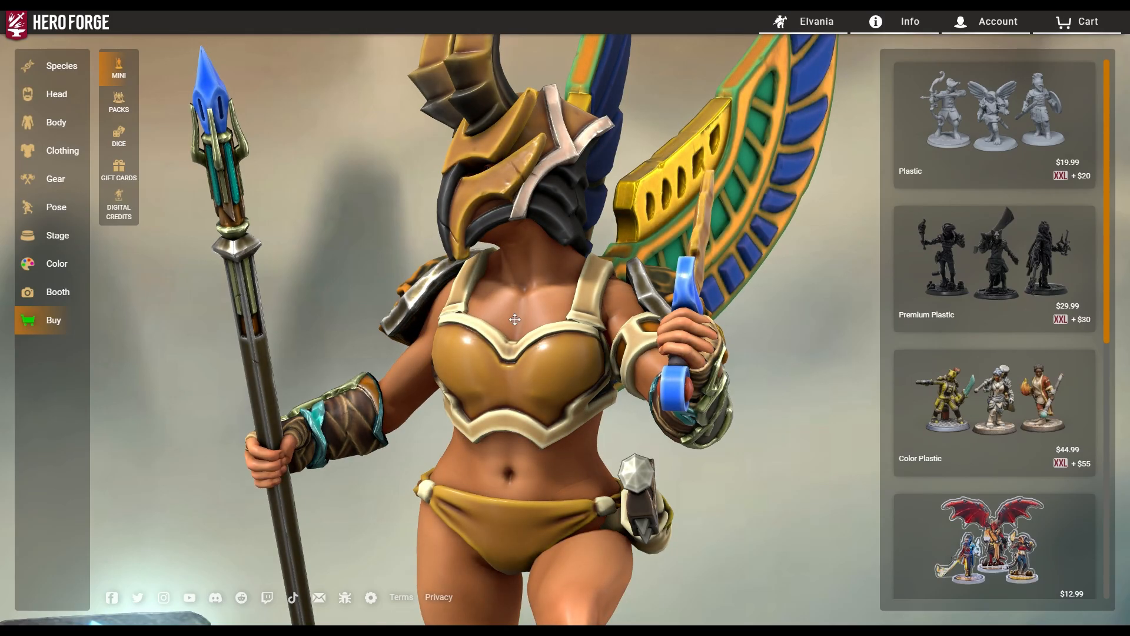
Orbit and zoom to view Elvania from a low side angle and from behind.
{"action": "left_click_drag", "start_coordinate": [447, 424], "coordinate": [518, 498]}
{"action": "scroll", "coordinate": [842, 474], "scroll_direction": "down", "scroll_amount": 4}
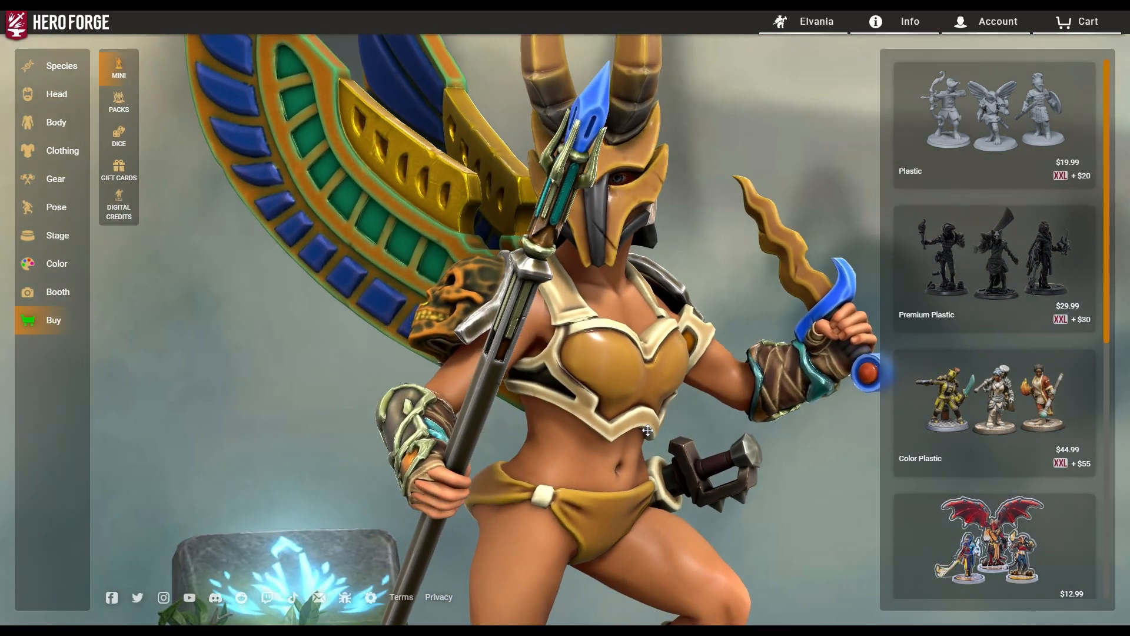
{"action": "scroll", "coordinate": [842, 473], "scroll_direction": "down", "scroll_amount": 4}
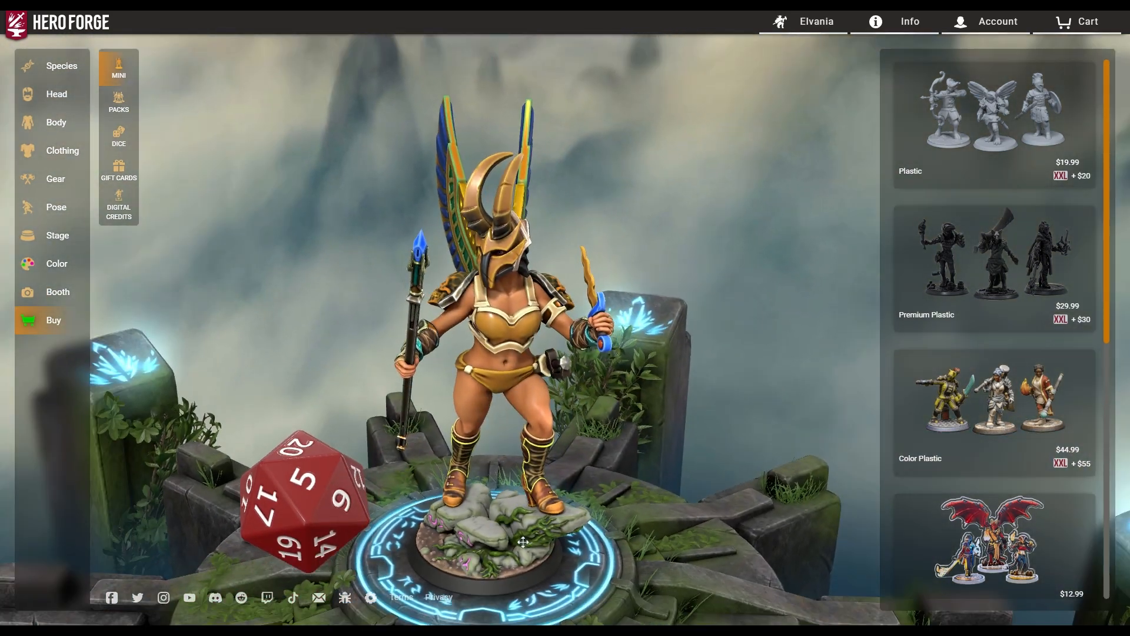
{"action": "left_click_drag", "start_coordinate": [522, 541], "coordinate": [668, 463]}
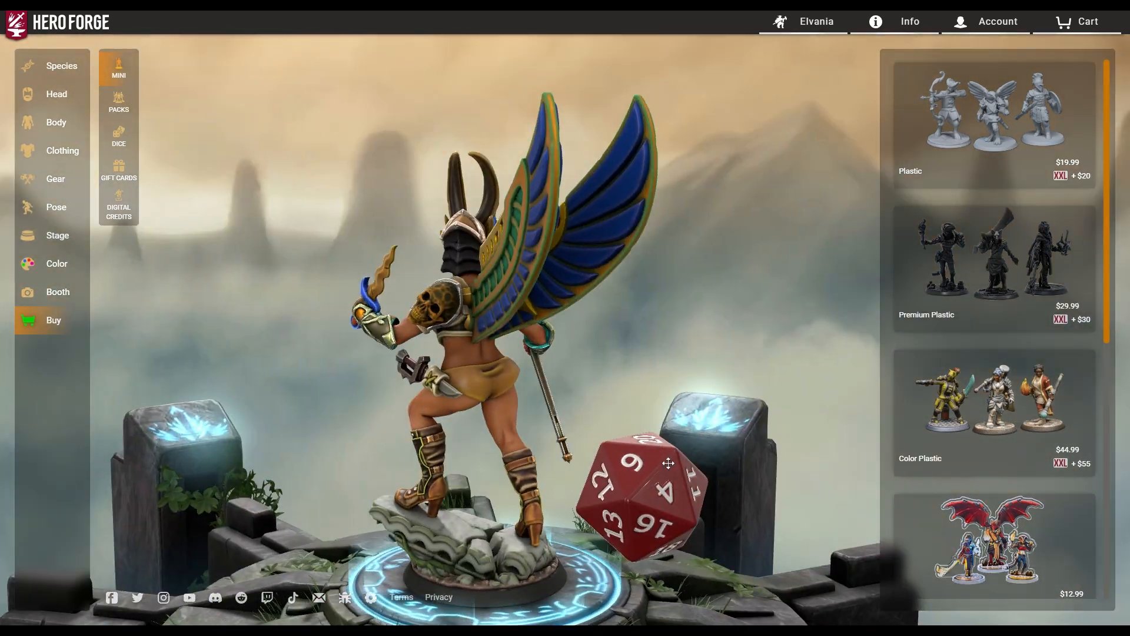
{"action": "left_click_drag", "start_coordinate": [443, 444], "coordinate": [802, 418]}
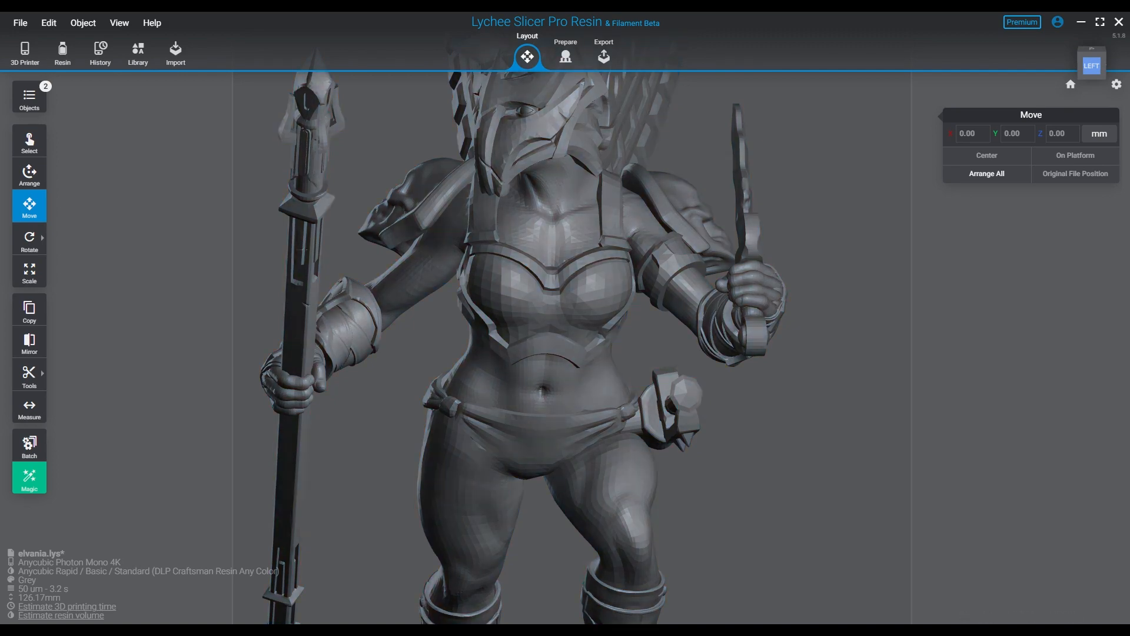
Orbit and zoom in on the Elvania model's back and torso, then show the File menu.
{"action": "right_click_drag", "start_coordinate": [688, 390], "coordinate": [852, 375]}
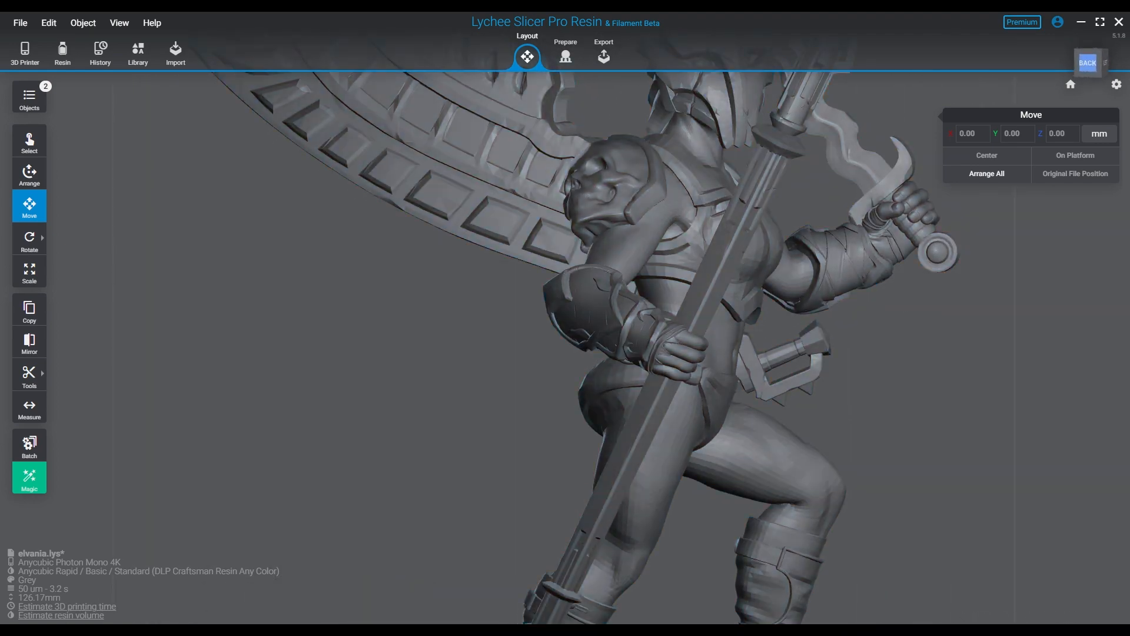
{"action": "scroll", "coordinate": [720, 318], "scroll_direction": "up", "scroll_amount": 3}
{"action": "scroll", "coordinate": [626, 385], "scroll_direction": "up", "scroll_amount": 2}
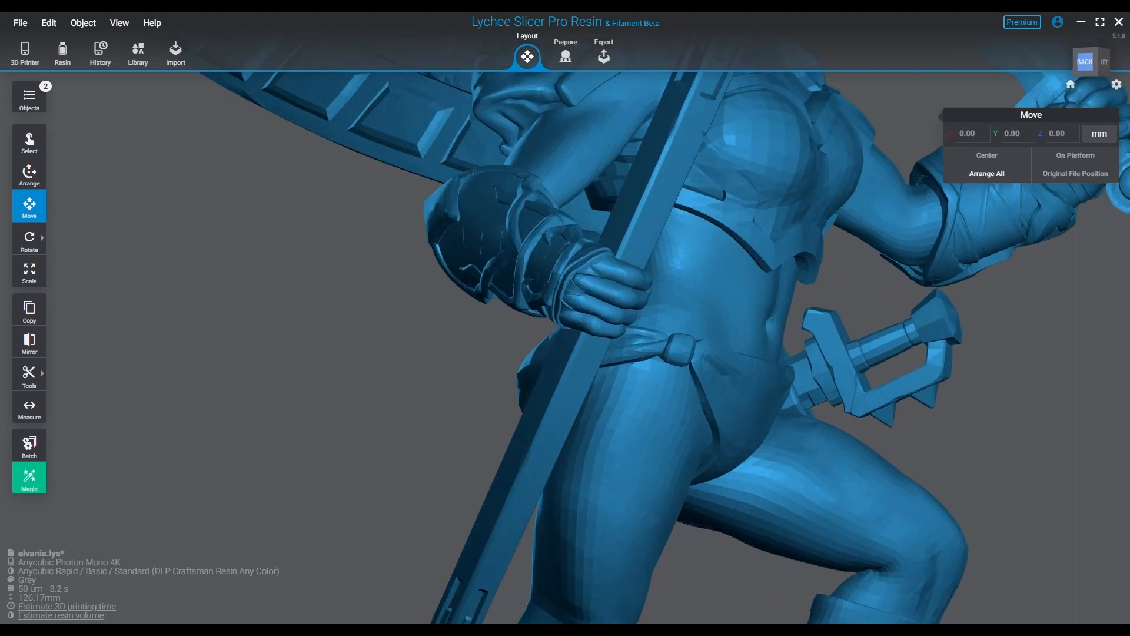
{"action": "right_click_drag", "start_coordinate": [627, 385], "coordinate": [541, 372]}
{"action": "left_click", "coordinate": [20, 23]}
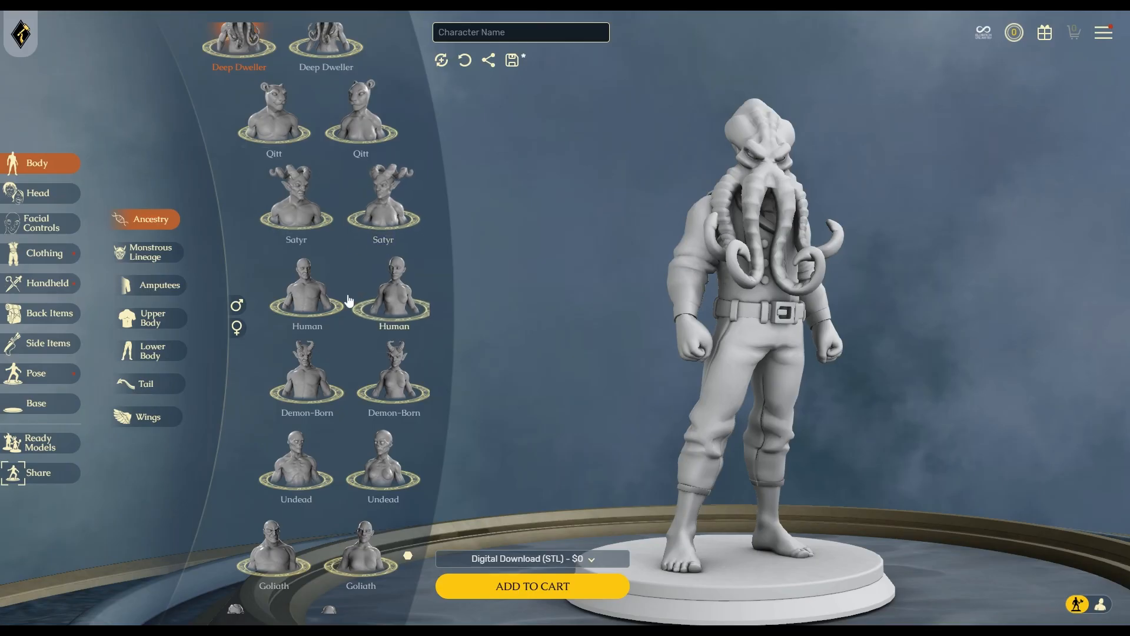
Start the character over without saving and make it a female Half-Ogre.
{"action": "scroll", "coordinate": [364, 217], "scroll_direction": "up", "scroll_amount": 10}
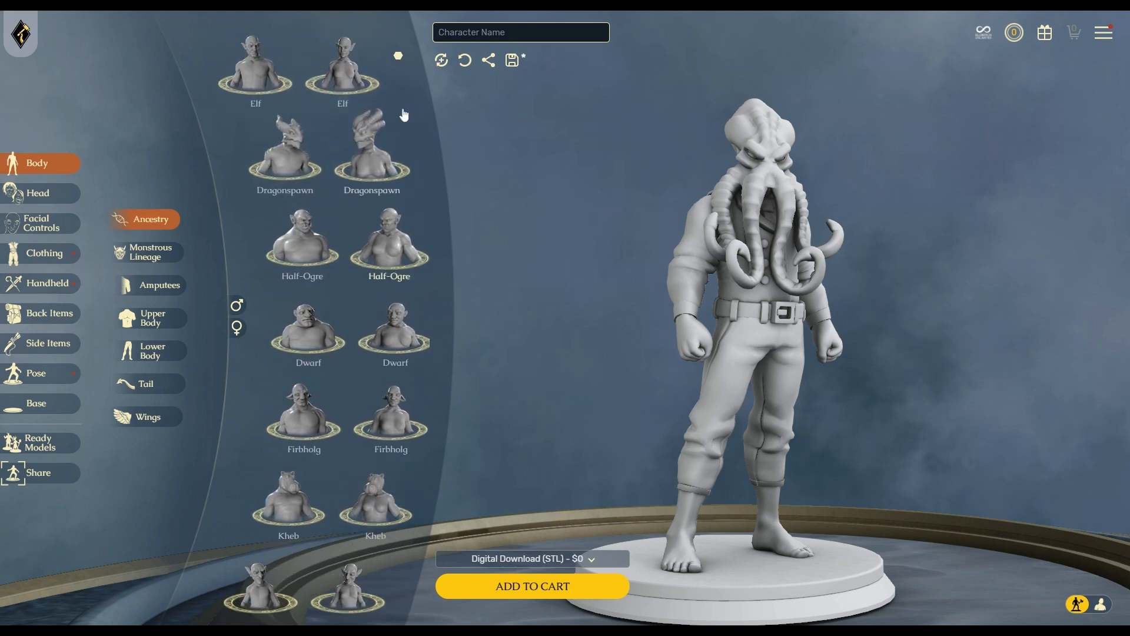
{"action": "left_click", "coordinate": [441, 60]}
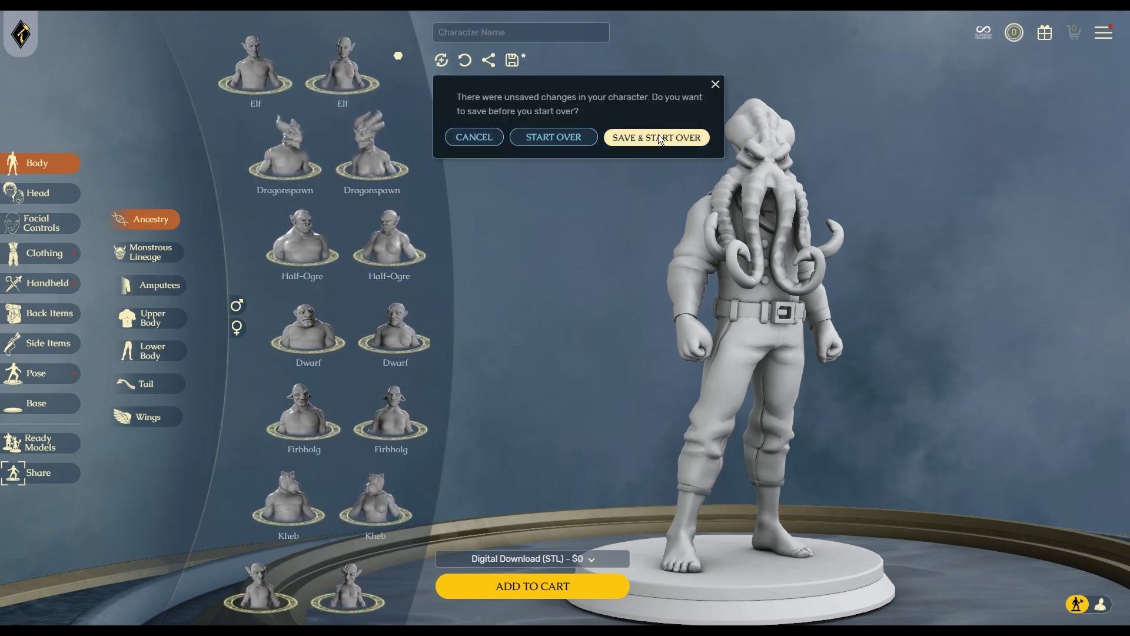
{"action": "left_click", "coordinate": [582, 141]}
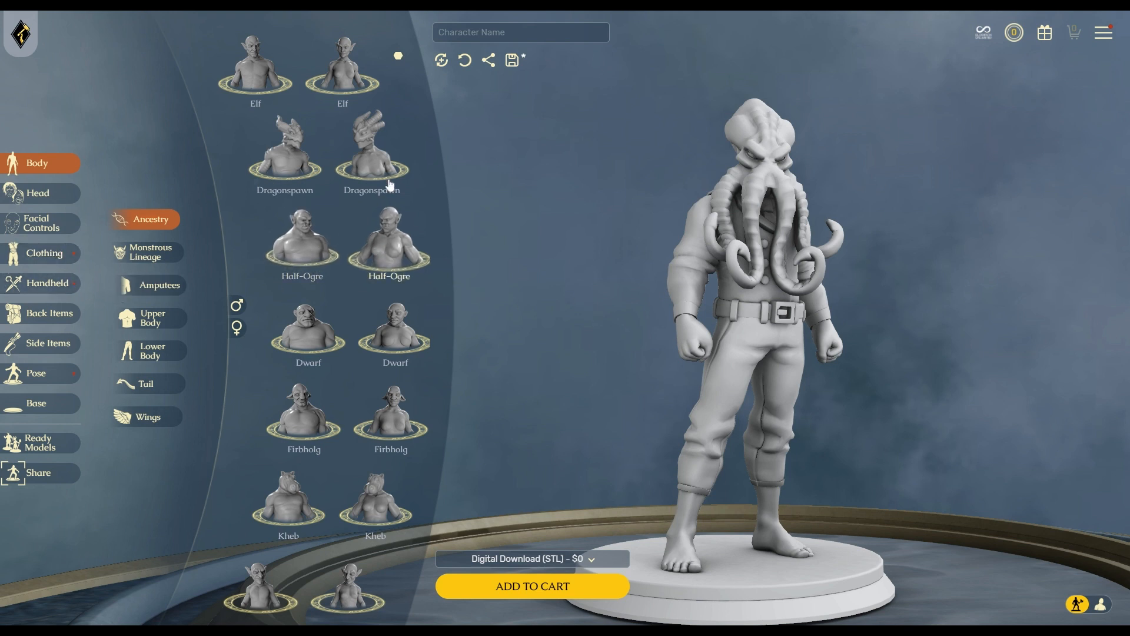
{"action": "left_click", "coordinate": [389, 253]}
Orbit the Half-Ogre, then show prices: Resin $25, Double Sized $55, STL $0.
{"action": "scroll", "coordinate": [388, 254], "scroll_direction": "down", "scroll_amount": 10}
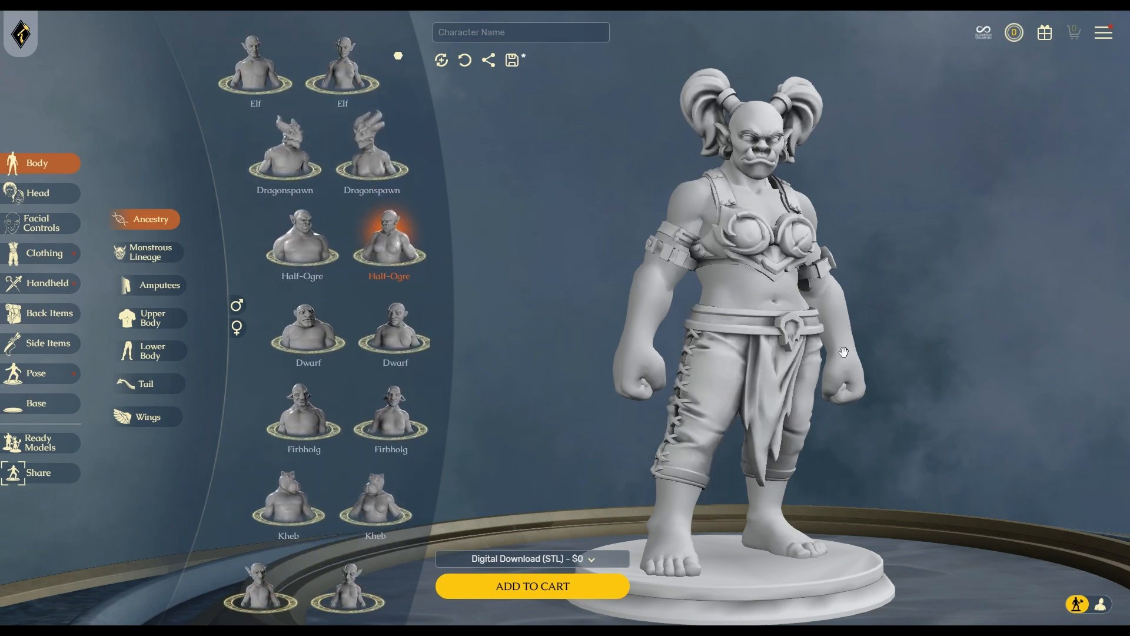
{"action": "left_click_drag", "start_coordinate": [858, 374], "coordinate": [792, 309]}
{"action": "scroll", "coordinate": [870, 351], "scroll_direction": "up", "scroll_amount": 5}
{"action": "right_click_drag", "start_coordinate": [792, 309], "coordinate": [755, 351]}
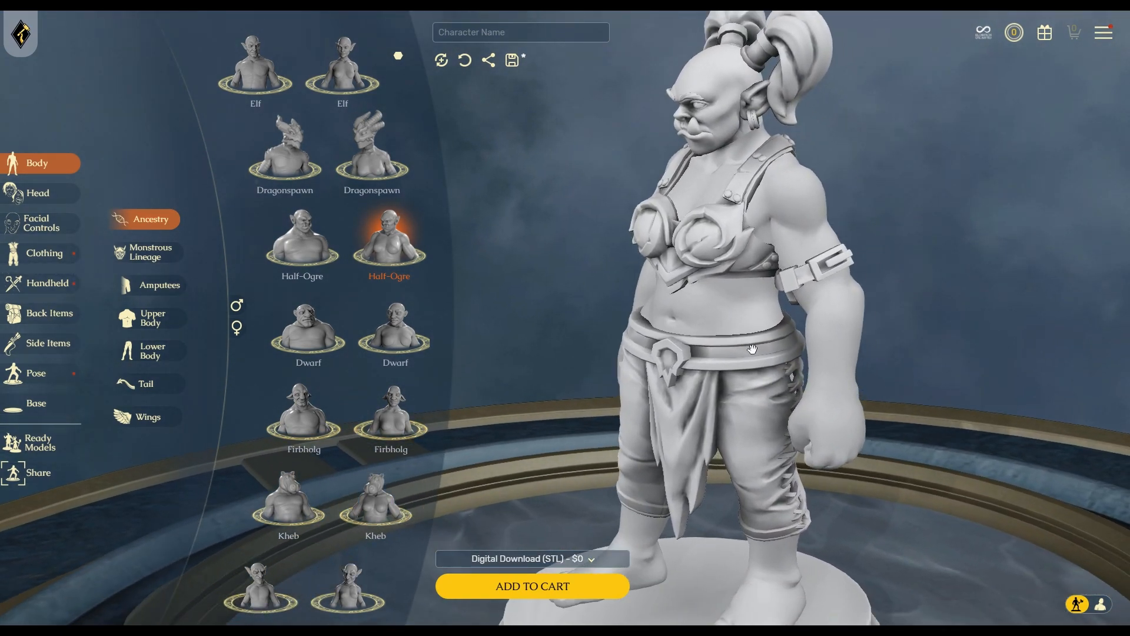
{"action": "left_click_drag", "start_coordinate": [756, 350], "coordinate": [785, 331]}
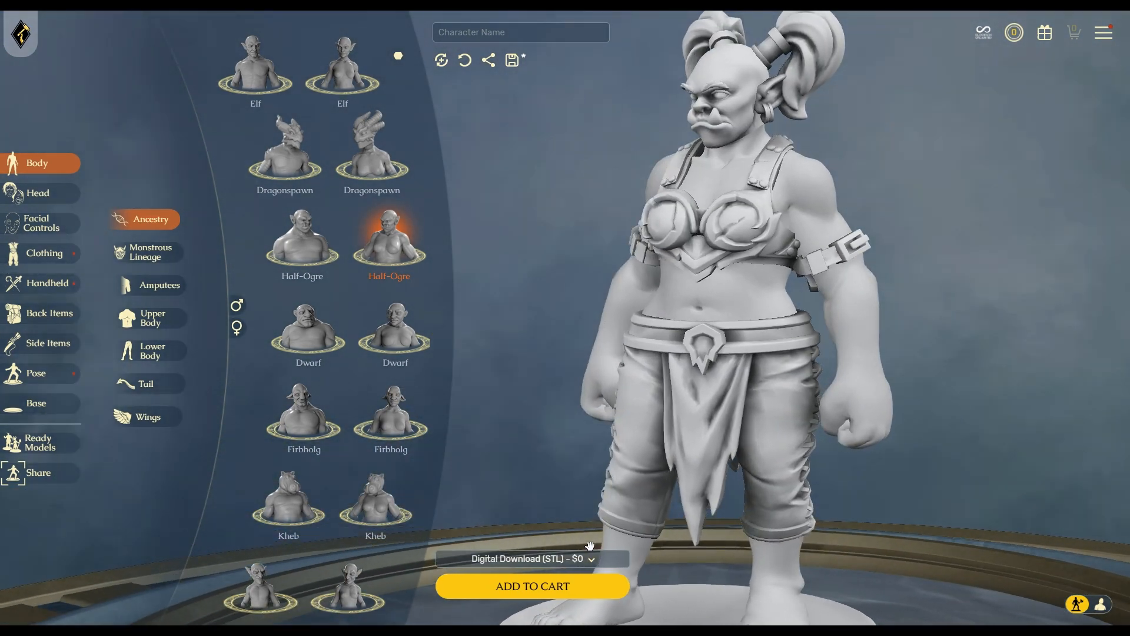
{"action": "left_click", "coordinate": [491, 556]}
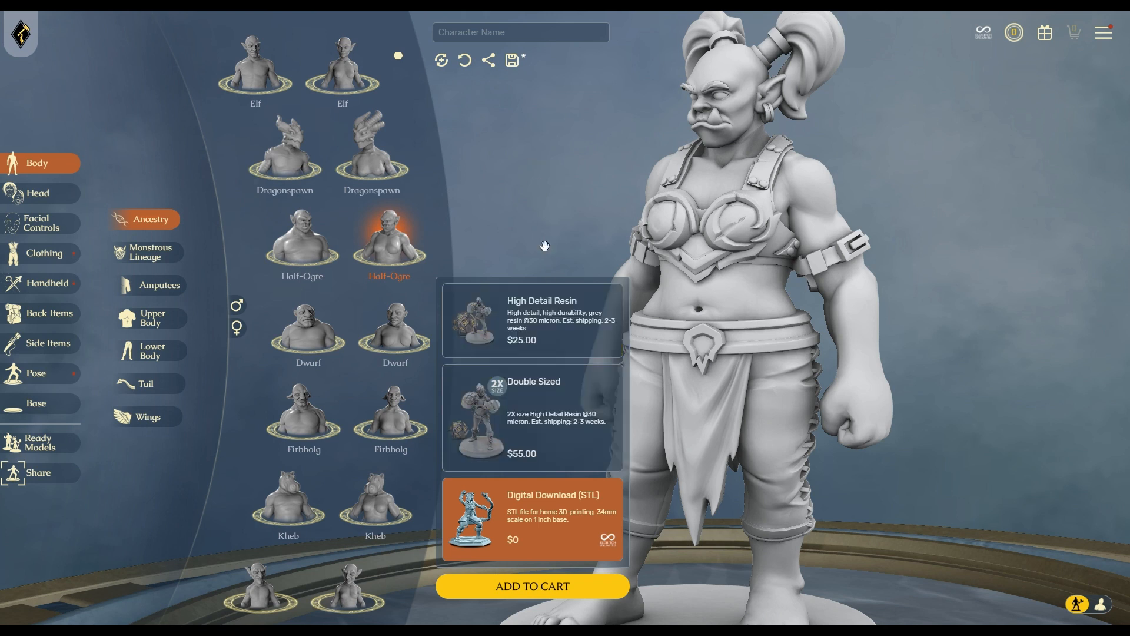
Close the print options and try the Dwarf and Goblin ancestries, orbiting each.
{"action": "left_click", "coordinate": [550, 538]}
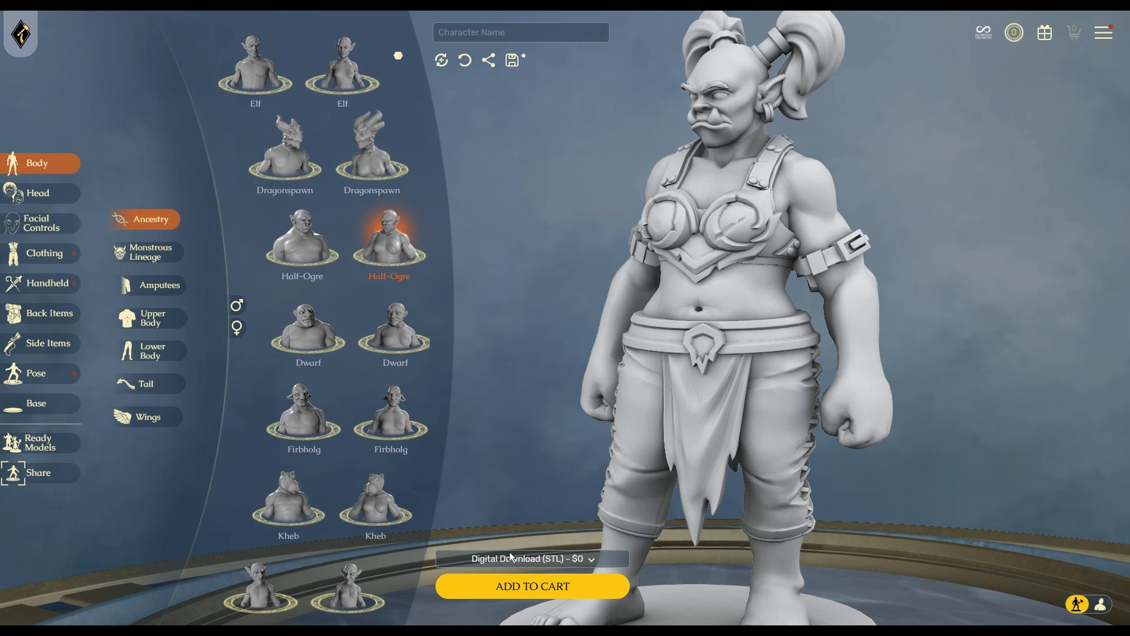
{"action": "left_click", "coordinate": [406, 333]}
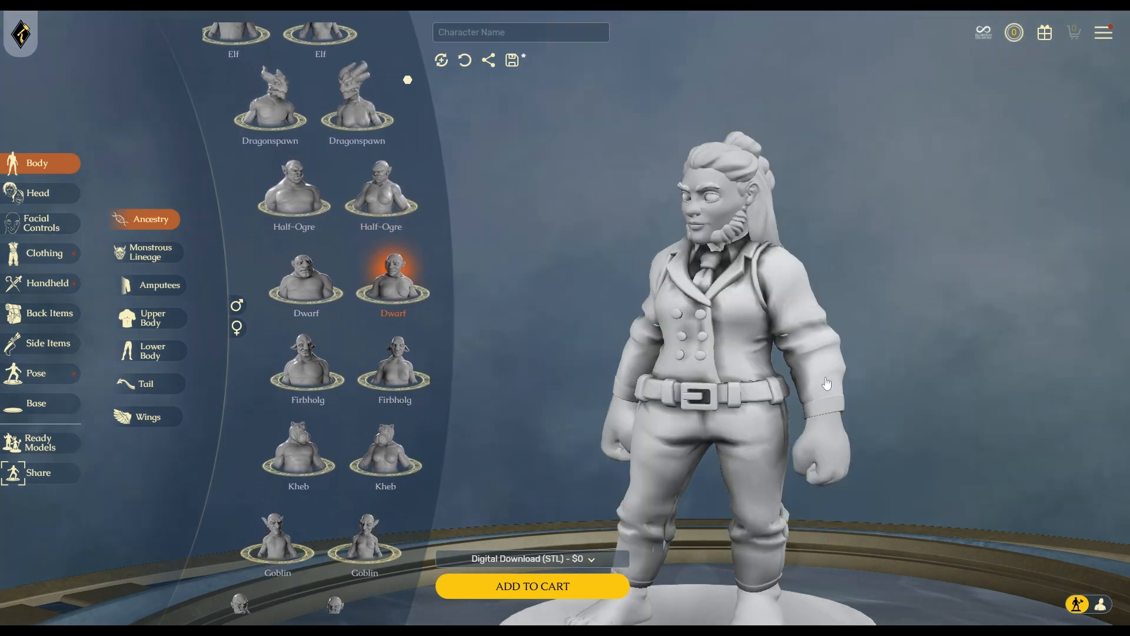
{"action": "left_click_drag", "start_coordinate": [795, 453], "coordinate": [689, 424]}
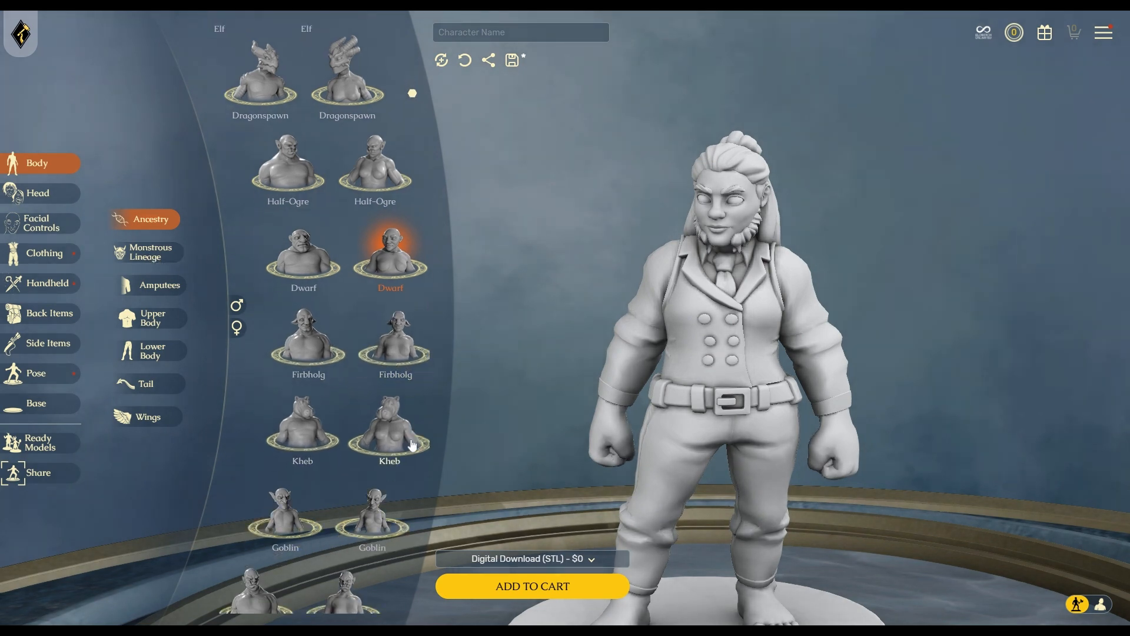
{"action": "scroll", "coordinate": [389, 435], "scroll_direction": "down", "scroll_amount": 4}
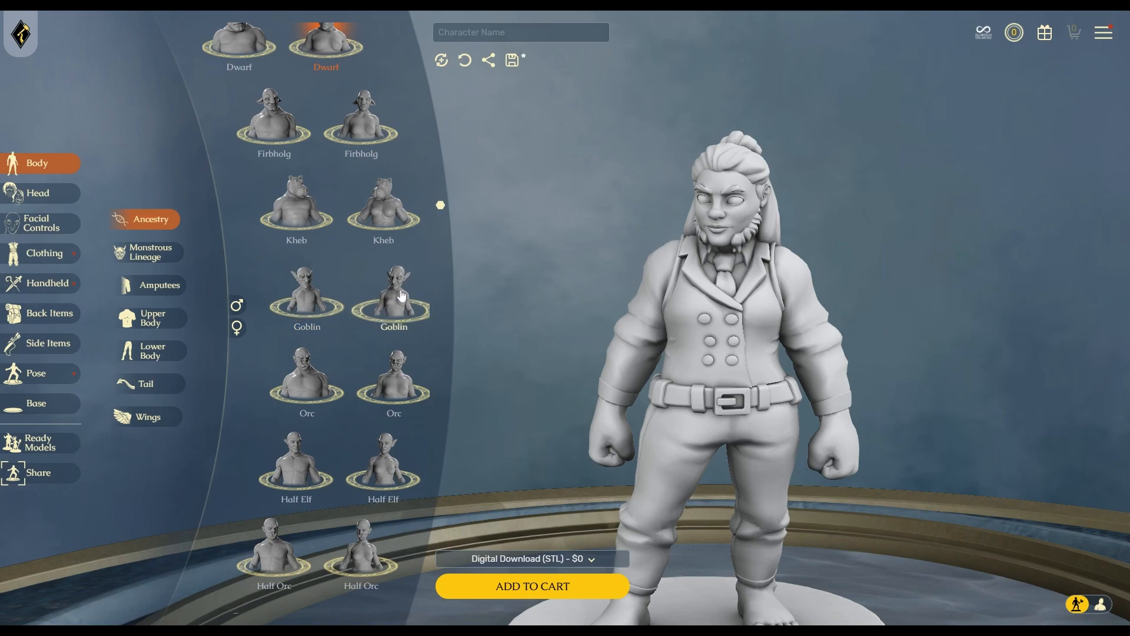
{"action": "left_click", "coordinate": [318, 303]}
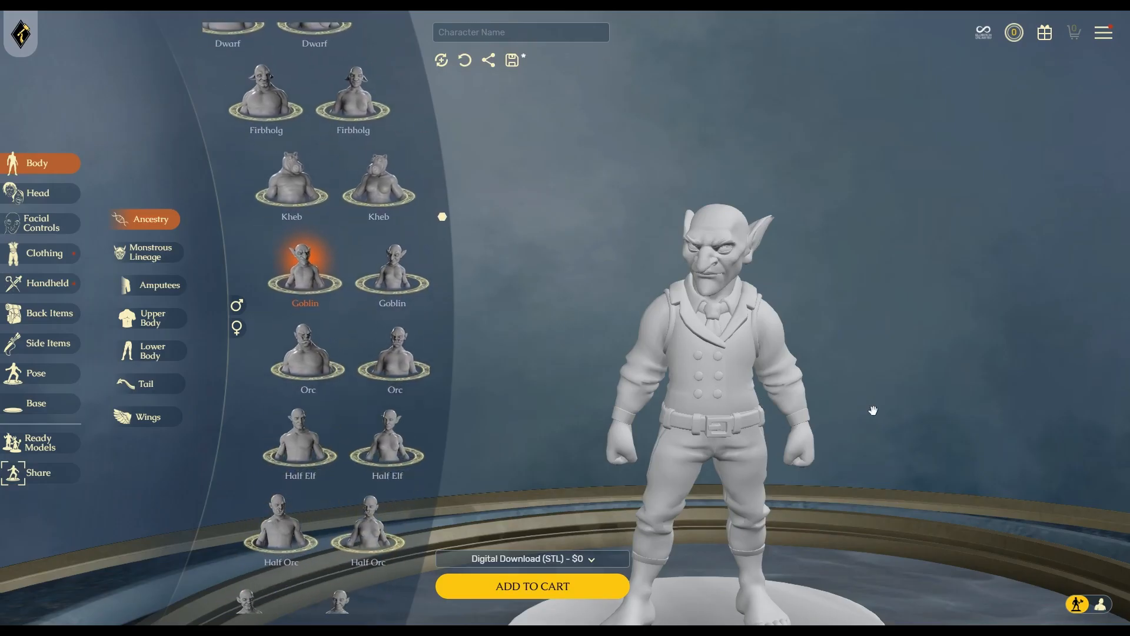
{"action": "mouse_move", "coordinate": [859, 436]}
{"action": "left_mouse_down"}
{"action": "mouse_move", "coordinate": [720, 422]}
{"action": "mouse_move", "coordinate": [861, 424]}
{"action": "left_mouse_up"}
{"action": "left_click_drag", "start_coordinate": [580, 432], "coordinate": [626, 402]}
{"action": "left_click_drag", "start_coordinate": [847, 415], "coordinate": [777, 426]}
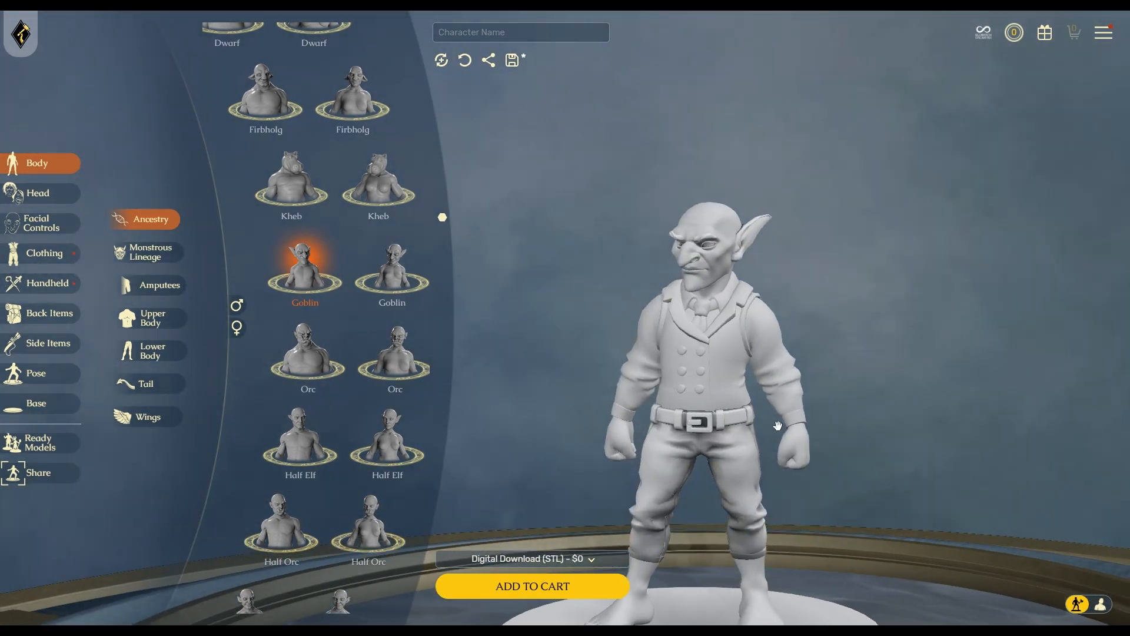
Try the female Half Elf ancestry and spin it to inspect side and back.
{"action": "left_click", "coordinate": [391, 442]}
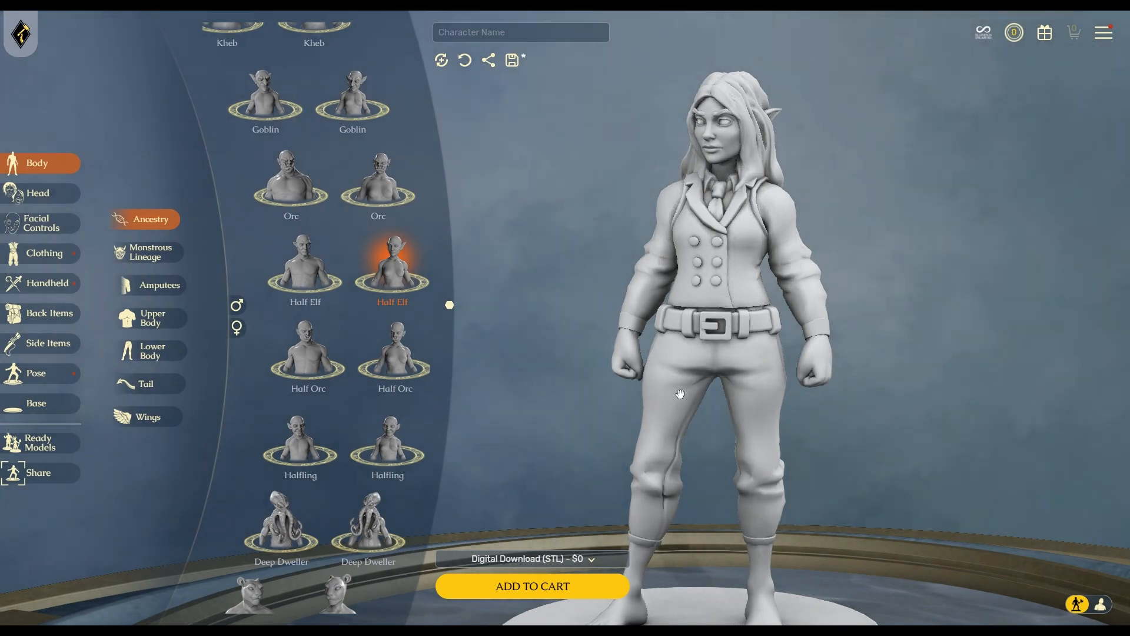
{"action": "left_click_drag", "start_coordinate": [666, 416], "coordinate": [772, 363]}
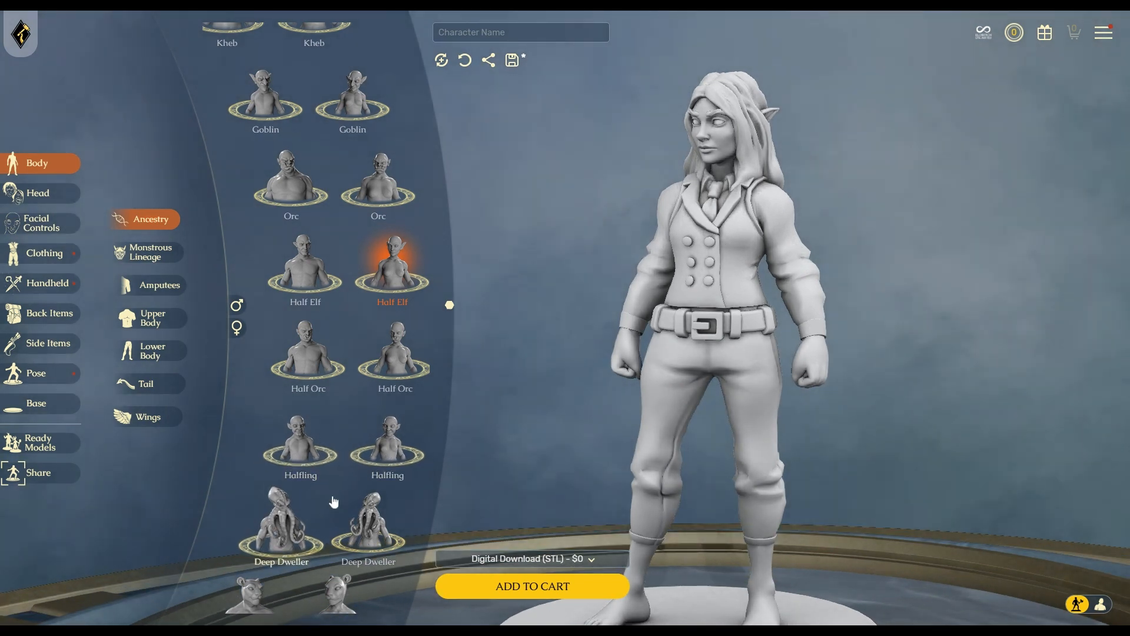
{"action": "scroll", "coordinate": [343, 487], "scroll_direction": "down", "scroll_amount": 4}
{"action": "scroll", "coordinate": [400, 504], "scroll_direction": "down", "scroll_amount": 2}
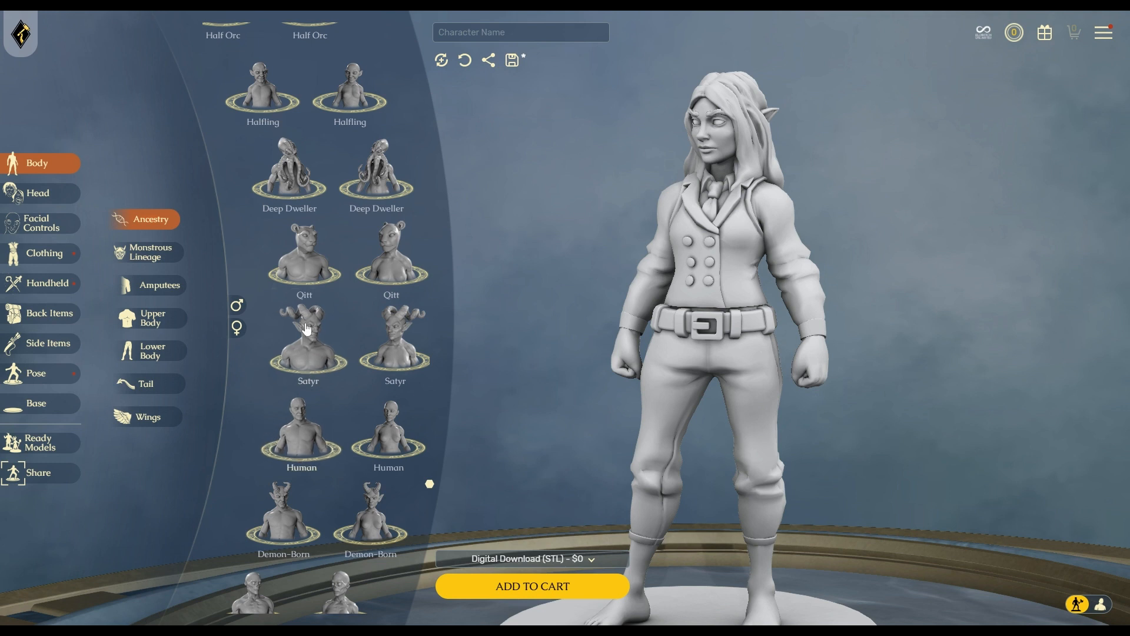
{"action": "scroll", "coordinate": [309, 339], "scroll_direction": "down", "scroll_amount": 3}
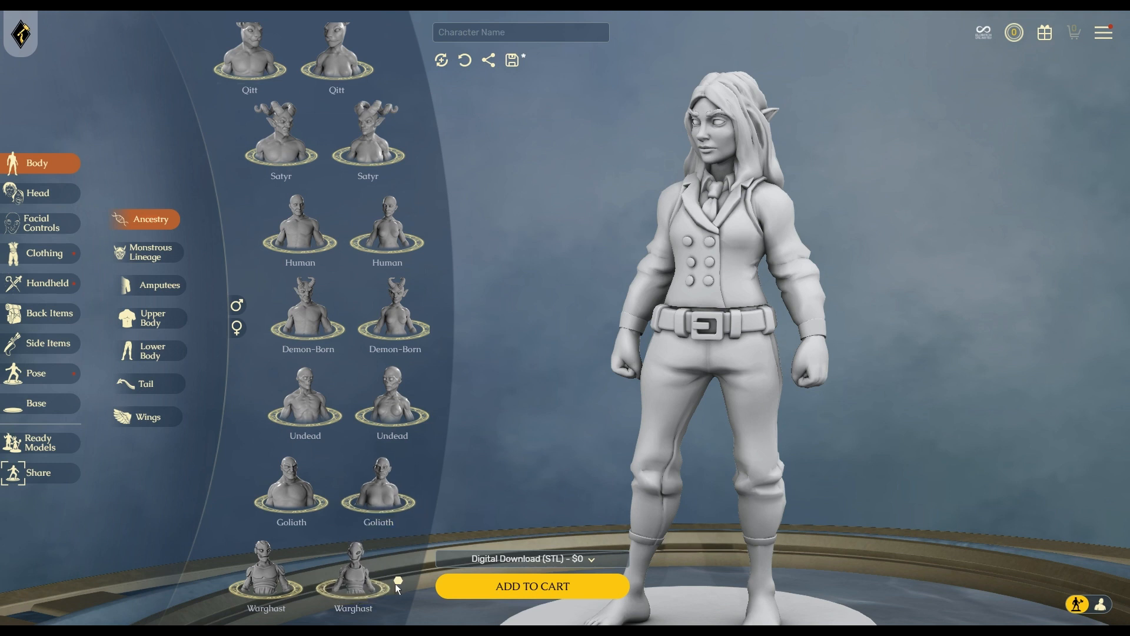
Try Warghast and Demon-Born, then settle on the female Human ancestry.
{"action": "left_click", "coordinate": [369, 586]}
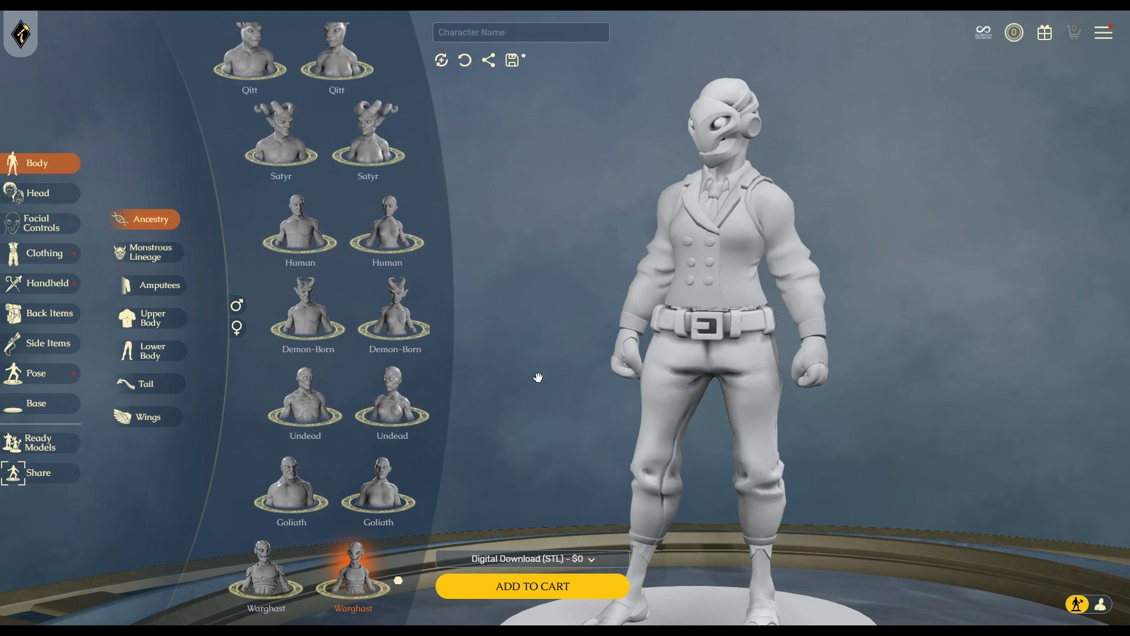
{"action": "left_click", "coordinate": [405, 319]}
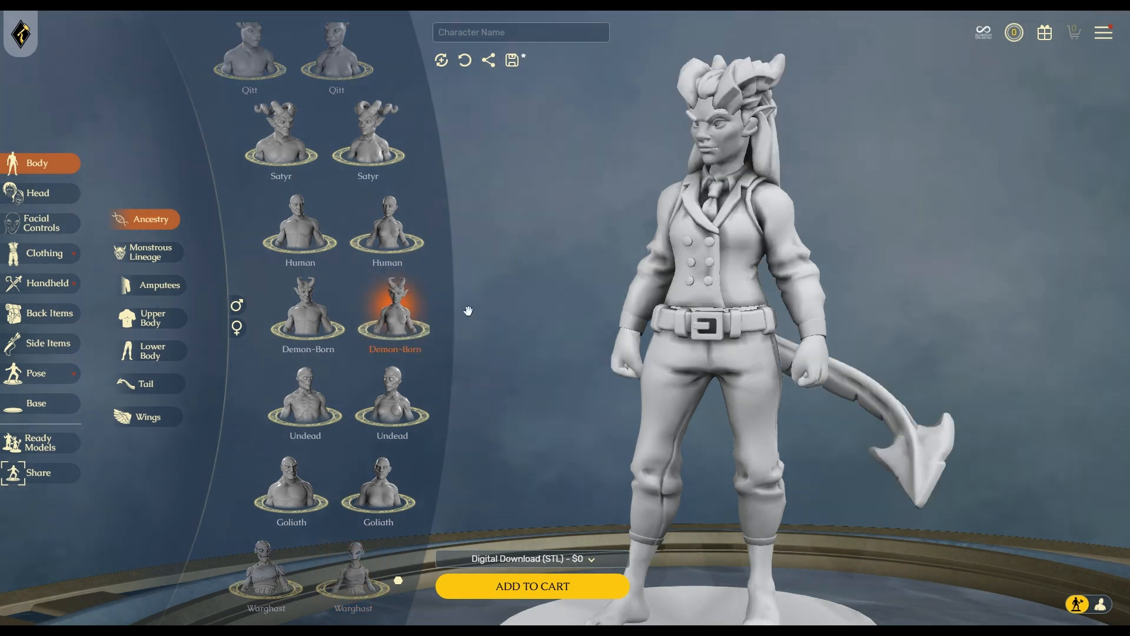
{"action": "left_click_drag", "start_coordinate": [924, 409], "coordinate": [884, 392]}
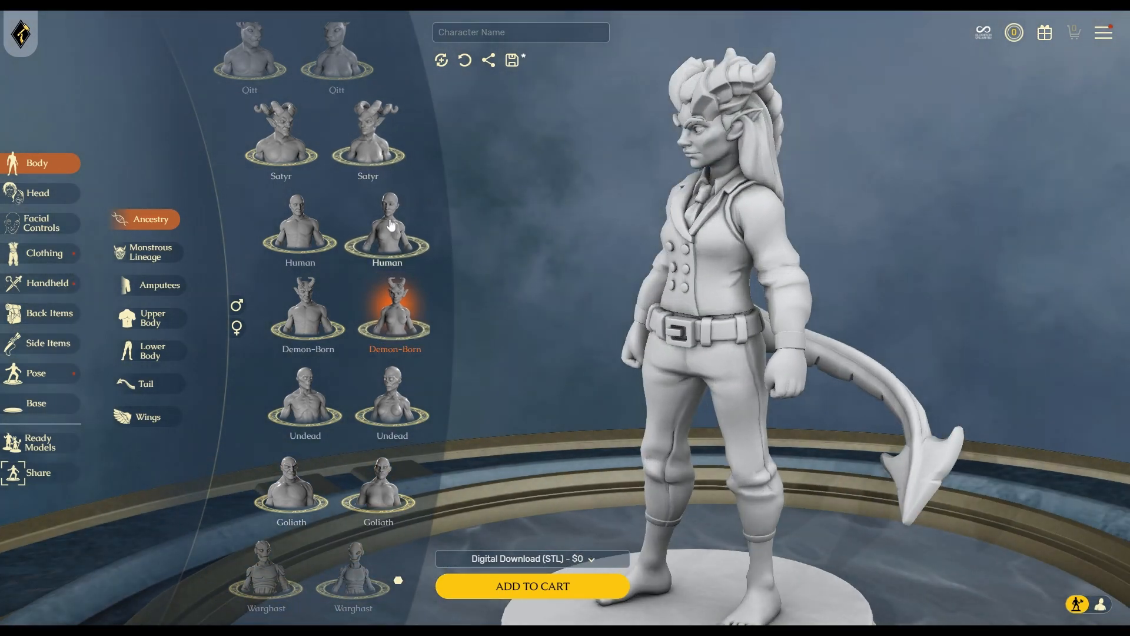
{"action": "left_click", "coordinate": [385, 243]}
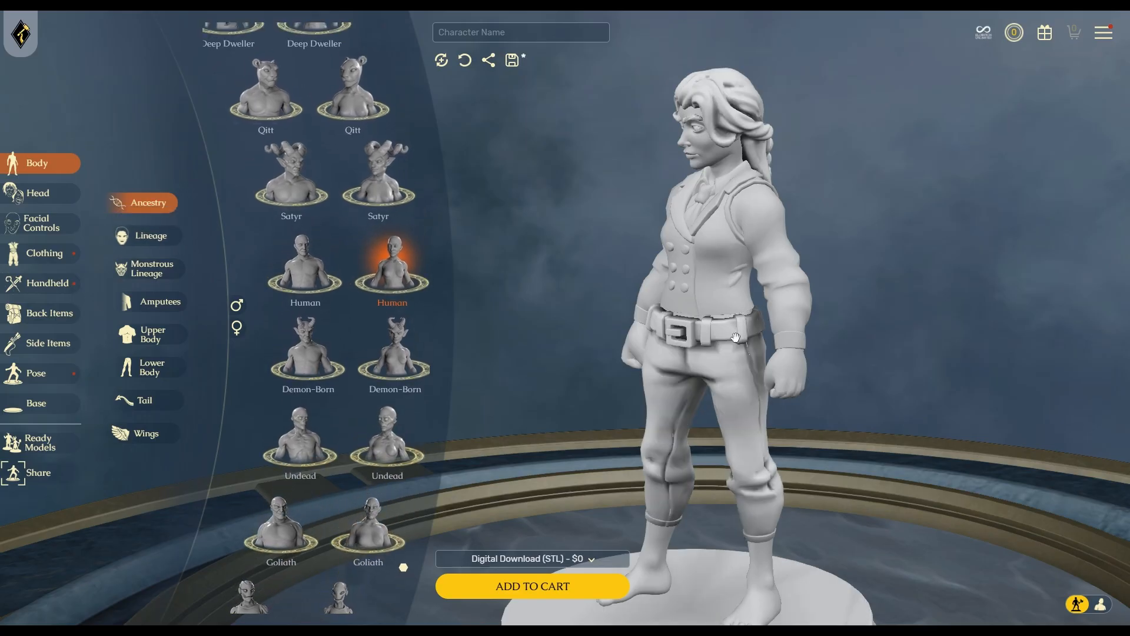
{"action": "left_click_drag", "start_coordinate": [735, 337], "coordinate": [887, 293]}
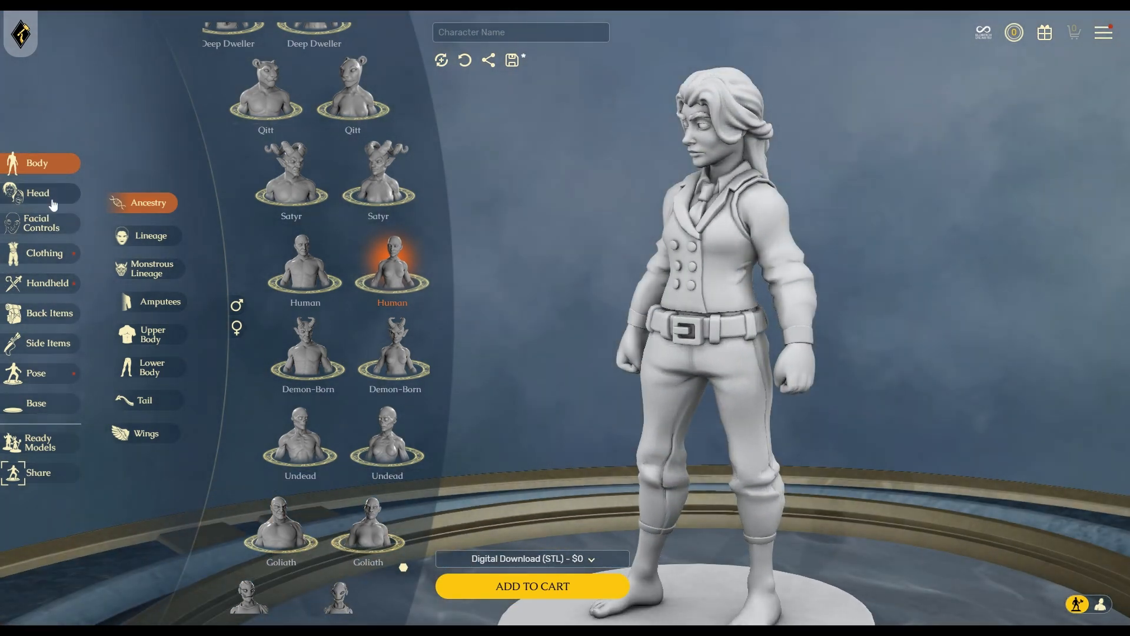
Compare the Idunn and Nkiru lineages on the Human figure, orbiting to check each.
{"action": "left_click", "coordinate": [146, 243]}
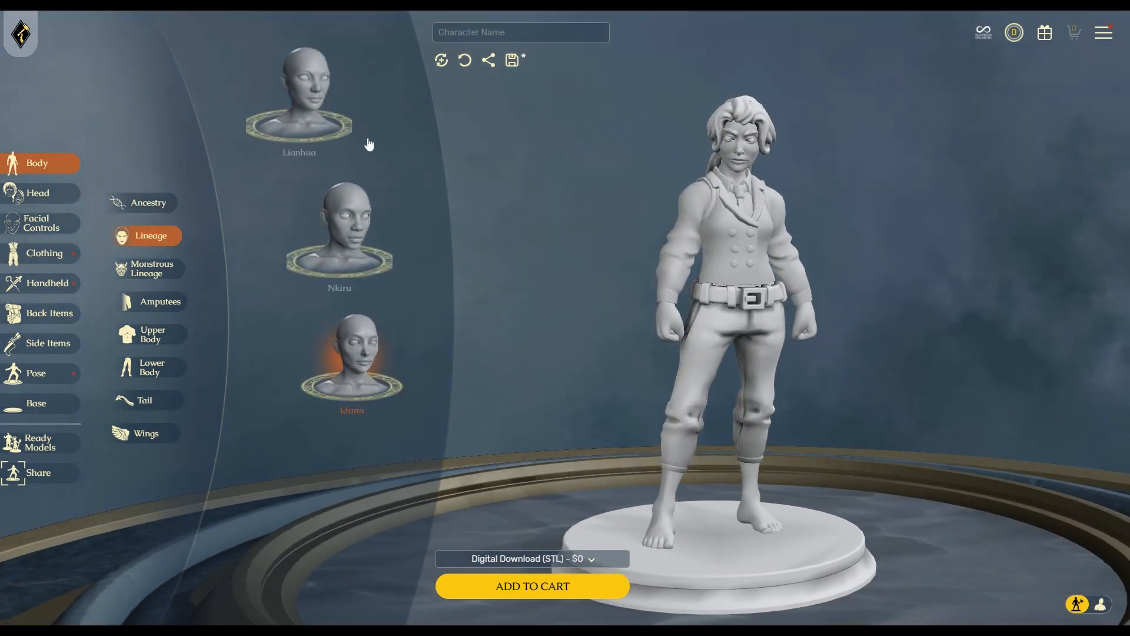
{"action": "left_click", "coordinate": [353, 435]}
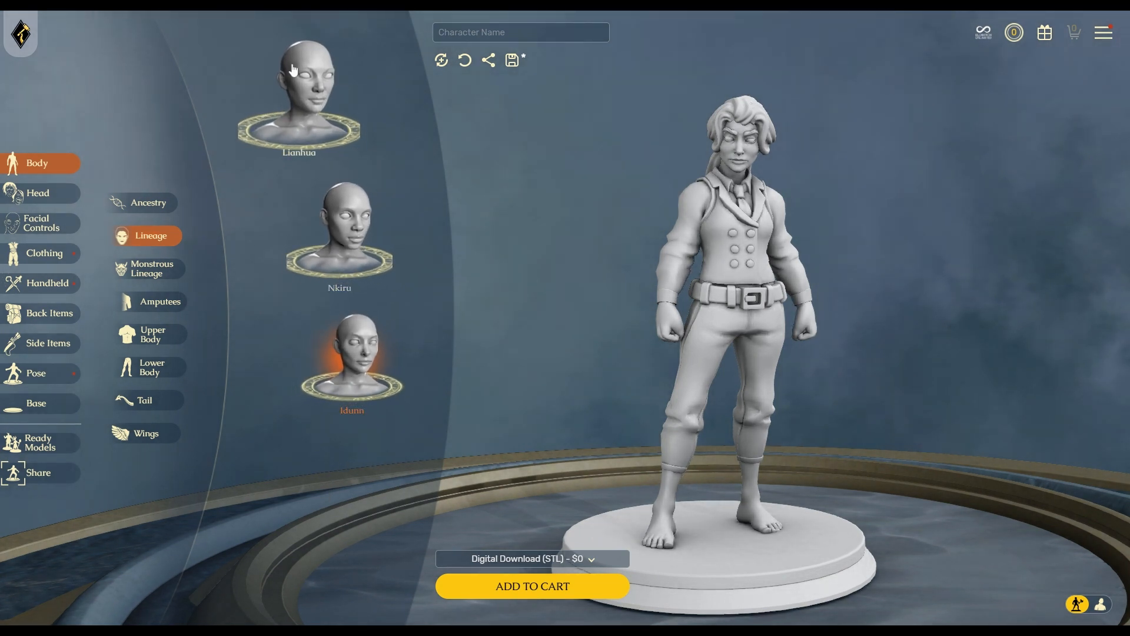
{"action": "left_click", "coordinate": [342, 229]}
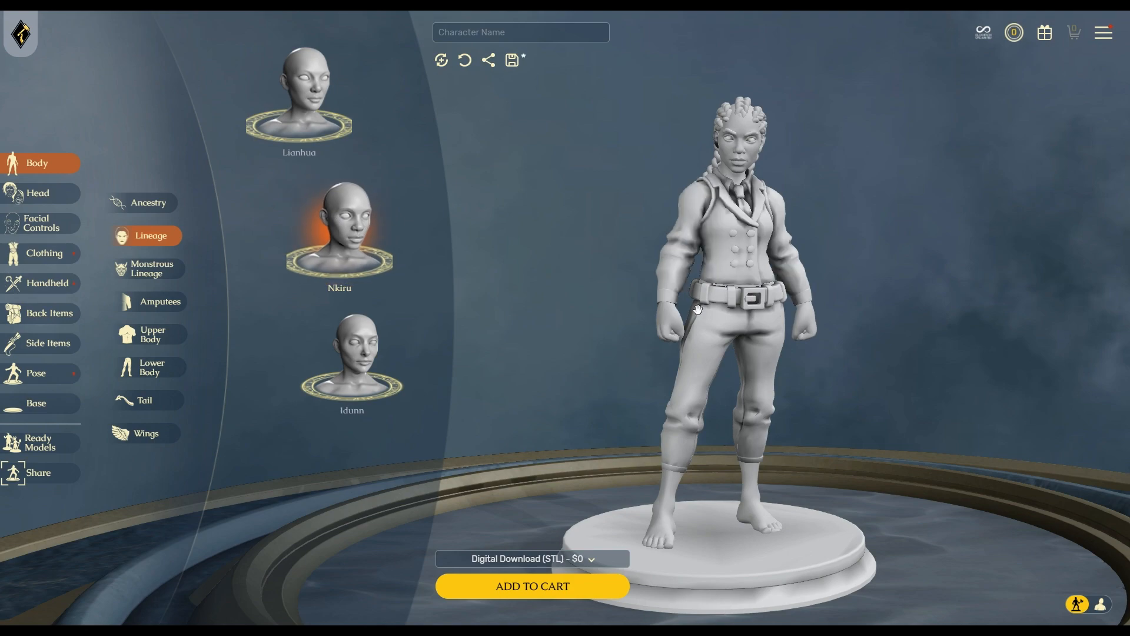
{"action": "left_click_drag", "start_coordinate": [824, 308], "coordinate": [794, 322]}
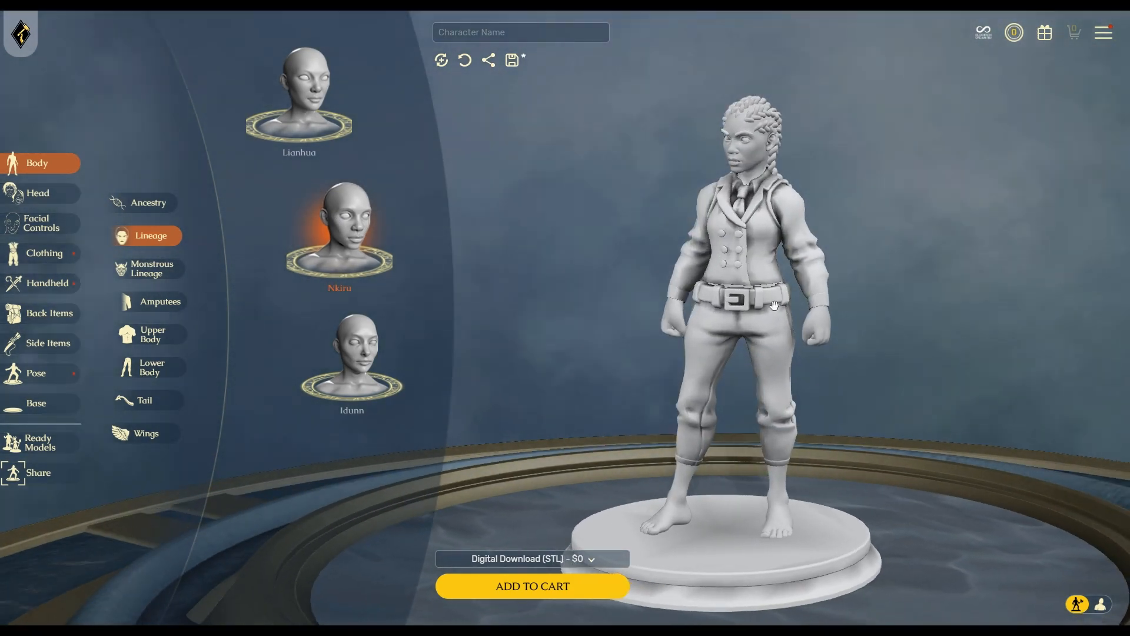
{"action": "left_click", "coordinate": [372, 357]}
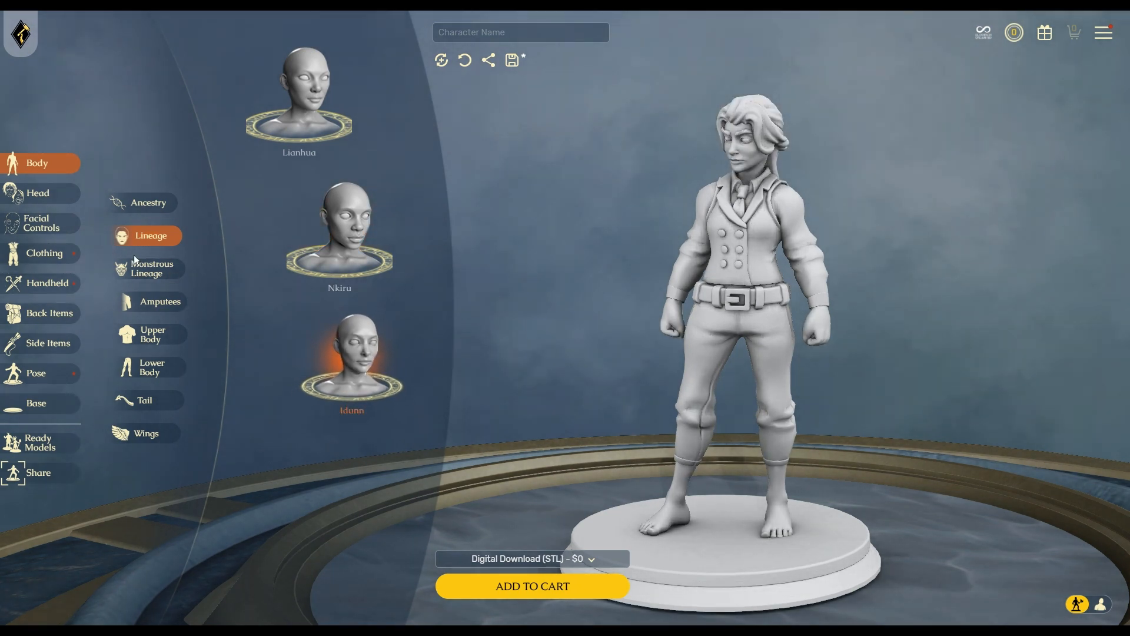
{"action": "left_click_drag", "start_coordinate": [625, 356], "coordinate": [732, 356]}
Try Lianhua, settle on Nkiru with braided hair, then show the Monstrous Lineage options.
{"action": "left_click", "coordinate": [301, 95]}
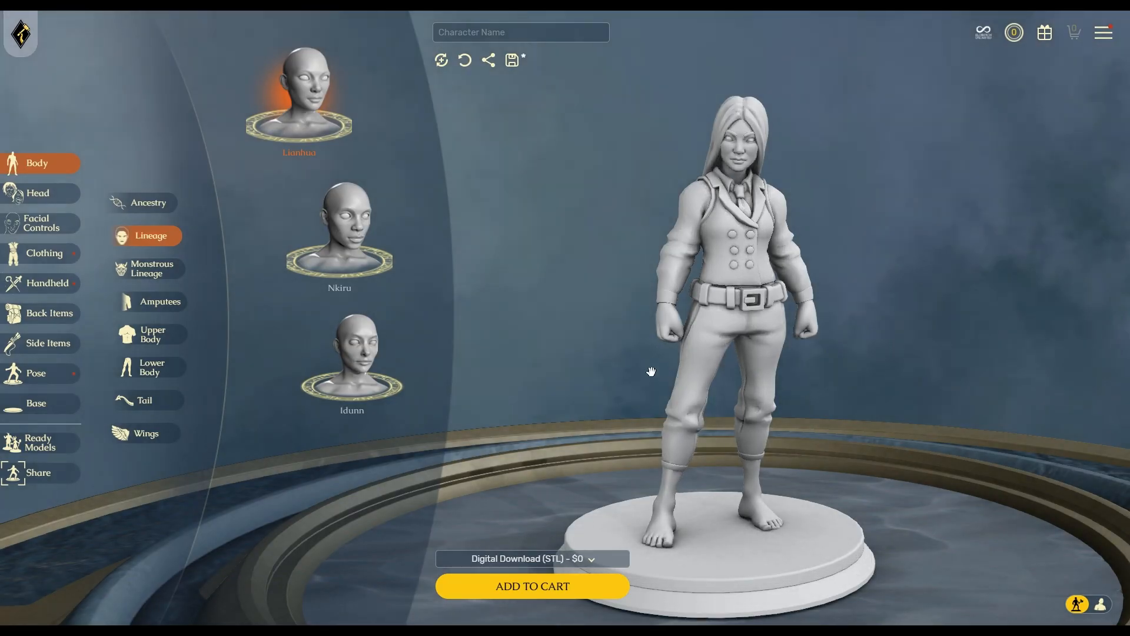
{"action": "scroll", "coordinate": [659, 354], "scroll_direction": "up", "scroll_amount": 3}
{"action": "left_click_drag", "start_coordinate": [652, 355], "coordinate": [876, 235]}
{"action": "left_click", "coordinate": [349, 240]}
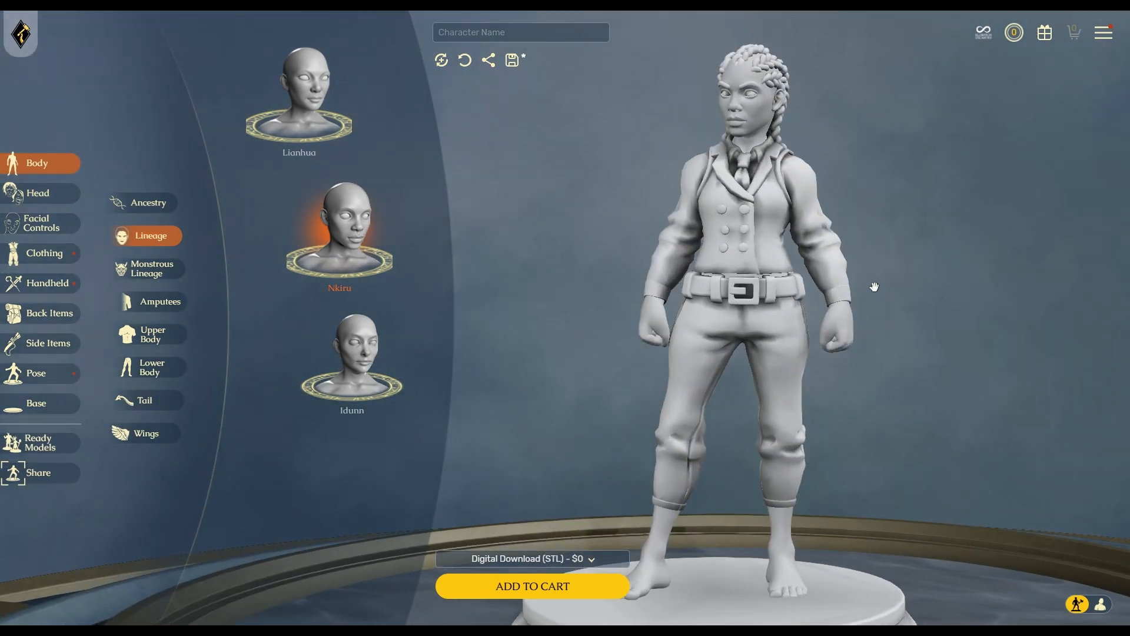
{"action": "left_click_drag", "start_coordinate": [748, 367], "coordinate": [971, 396]}
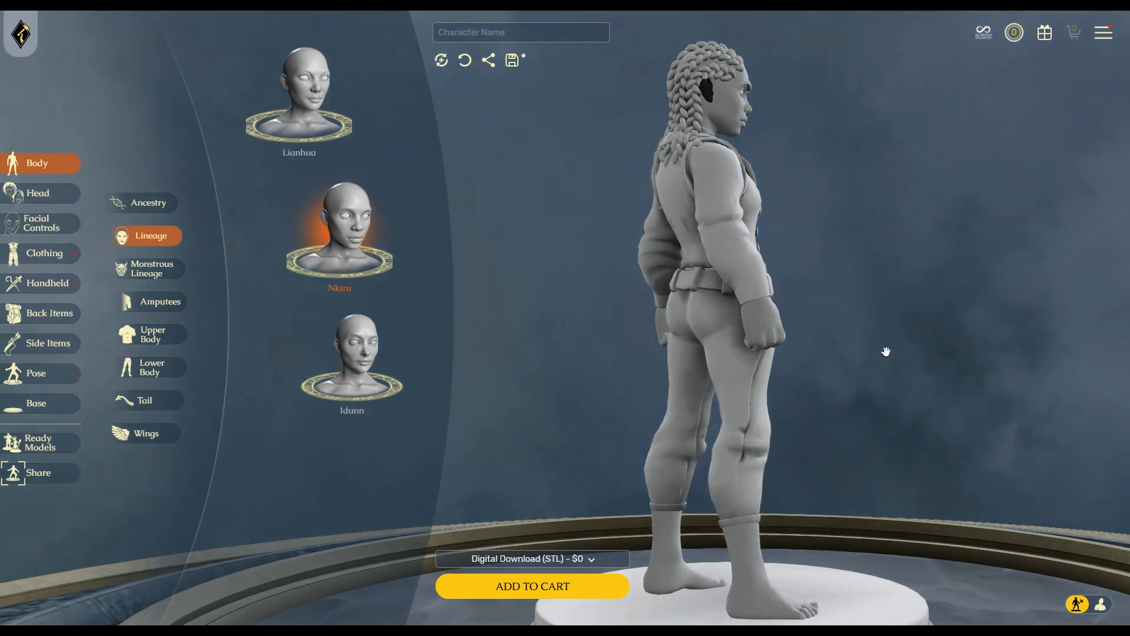
{"action": "left_click_drag", "start_coordinate": [918, 348], "coordinate": [1037, 359]}
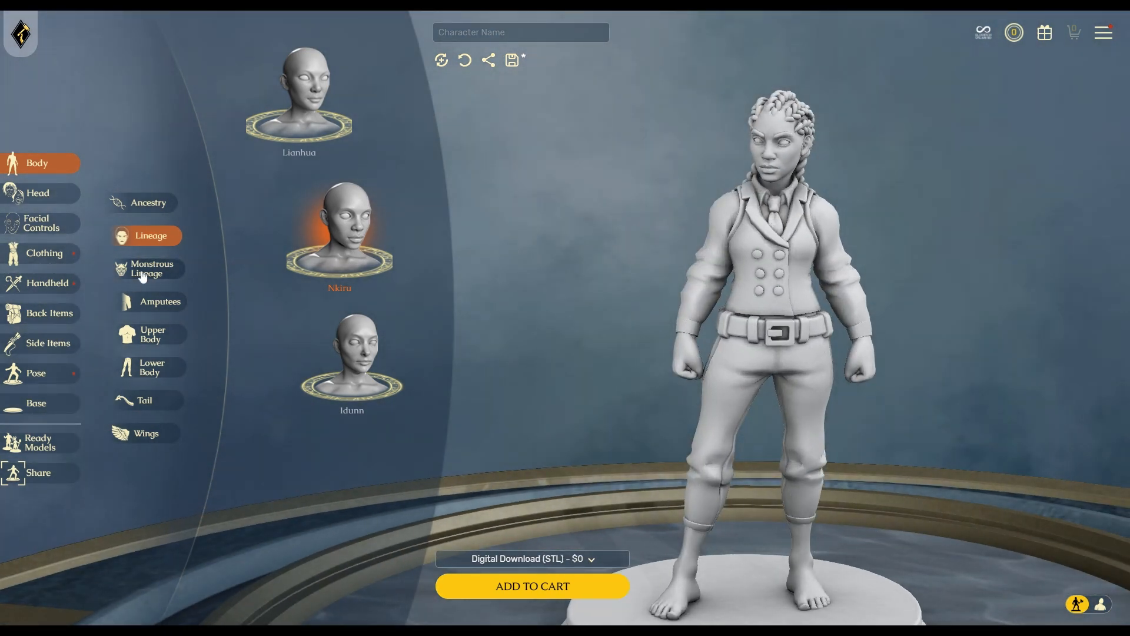
{"action": "left_click", "coordinate": [144, 272]}
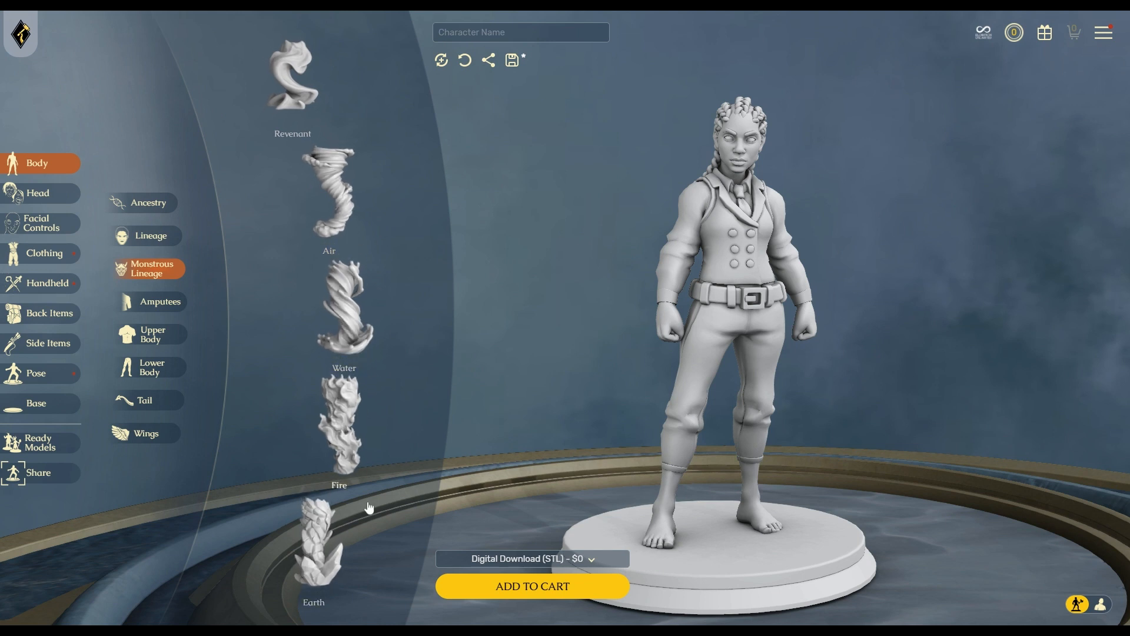
Try an elbow cover on the arm, then restore the forearm.
{"action": "left_click", "coordinate": [159, 301]}
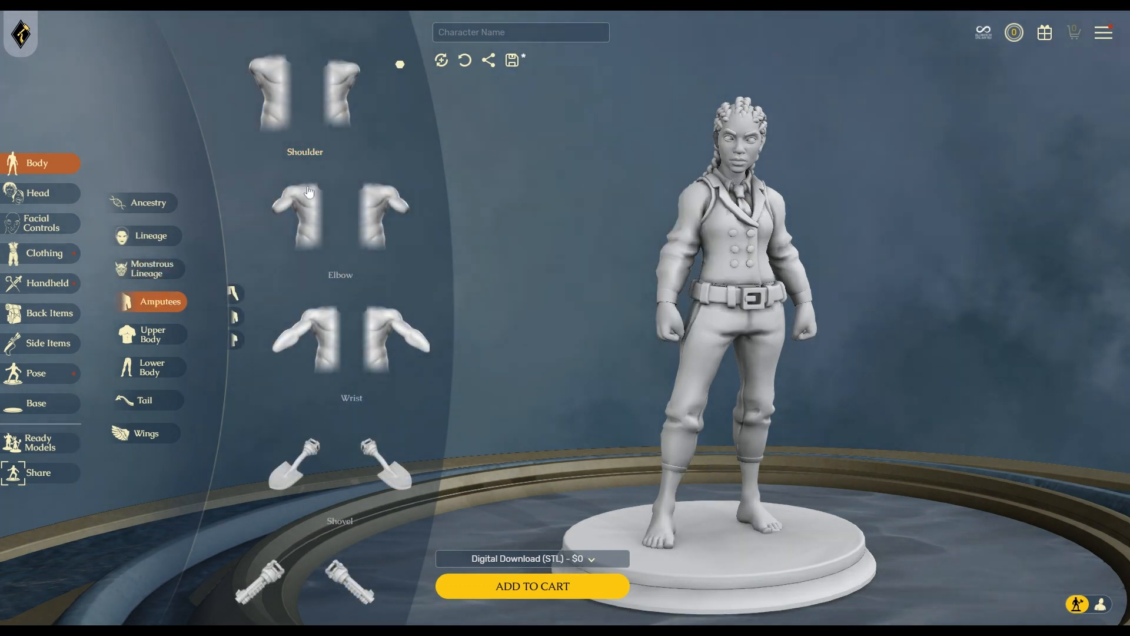
{"action": "left_click", "coordinate": [235, 318]}
{"action": "left_click", "coordinate": [287, 227]}
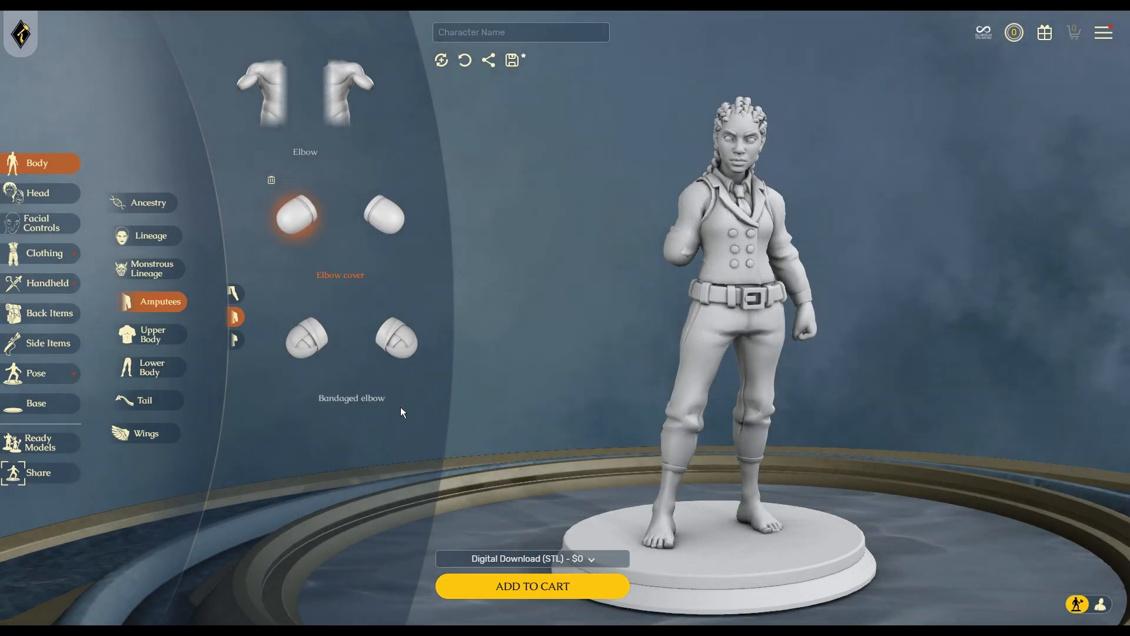
{"action": "left_click", "coordinate": [272, 179]}
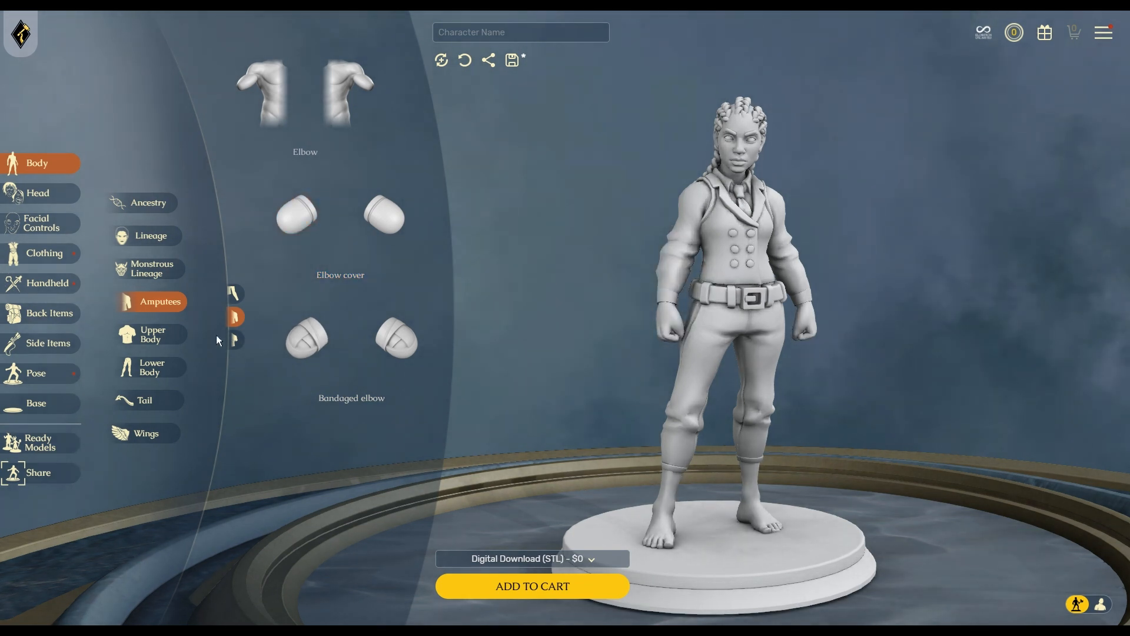
Give the wrist a Chainsaw prosthetic and orbit to inspect it from the back.
{"action": "left_click", "coordinate": [238, 341]}
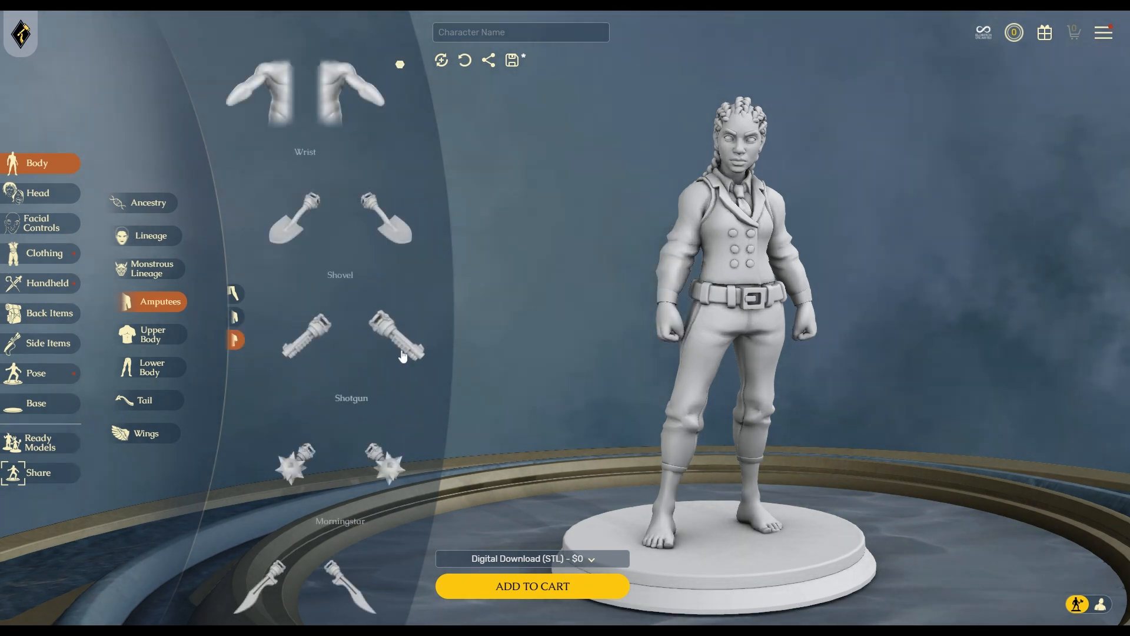
{"action": "scroll", "coordinate": [377, 377], "scroll_direction": "down", "scroll_amount": 9}
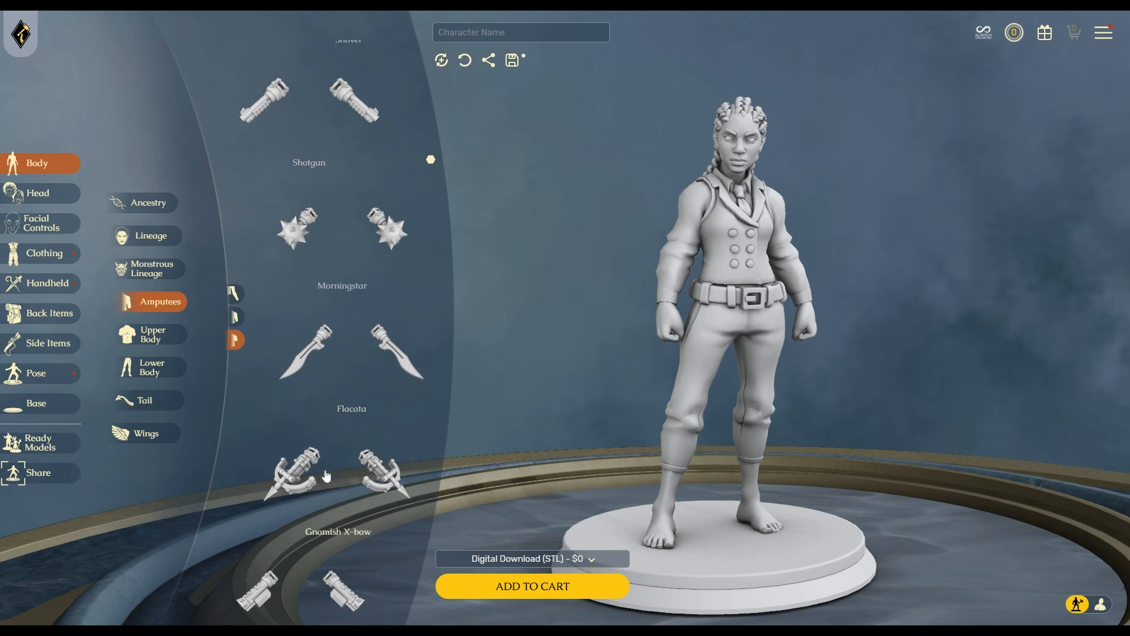
{"action": "scroll", "coordinate": [344, 412], "scroll_direction": "down", "scroll_amount": 5}
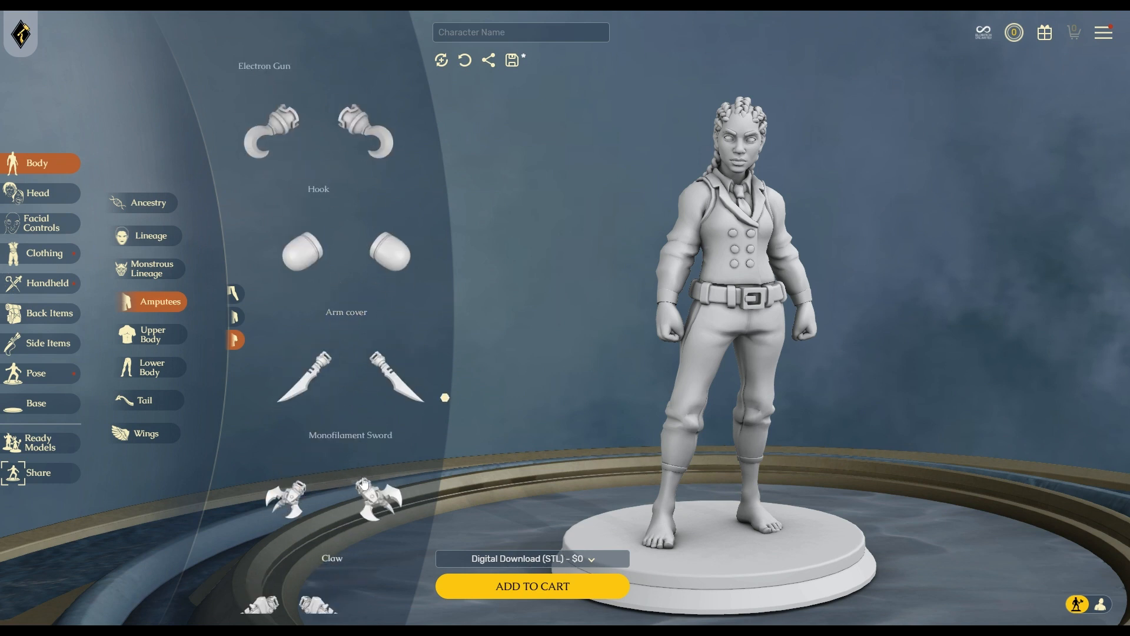
{"action": "scroll", "coordinate": [314, 447], "scroll_direction": "down", "scroll_amount": 5}
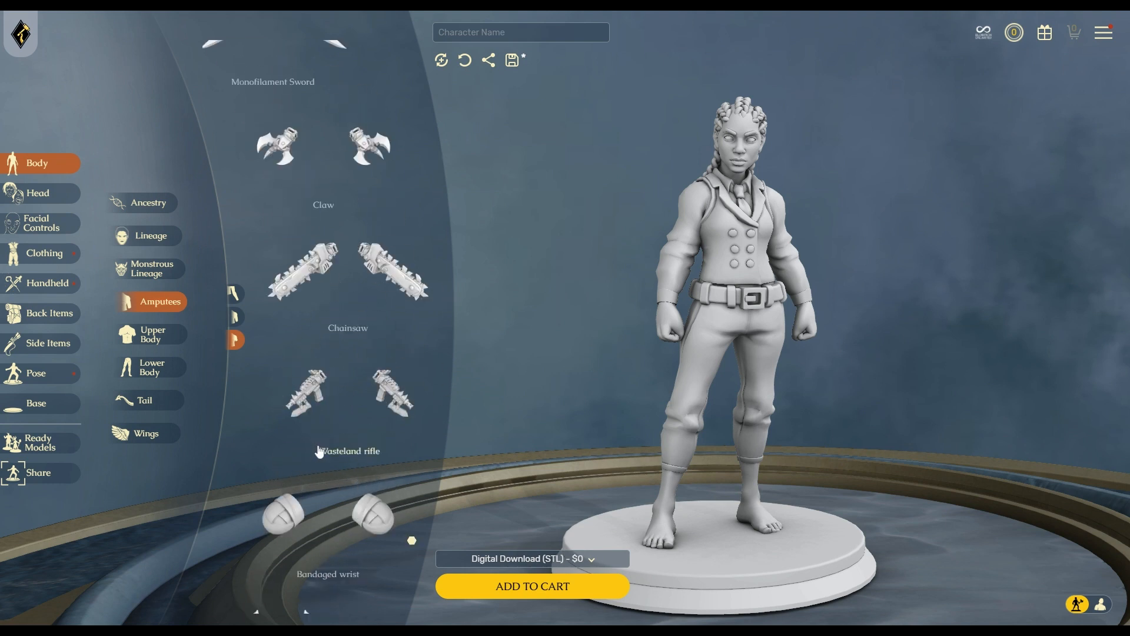
{"action": "left_click", "coordinate": [311, 270]}
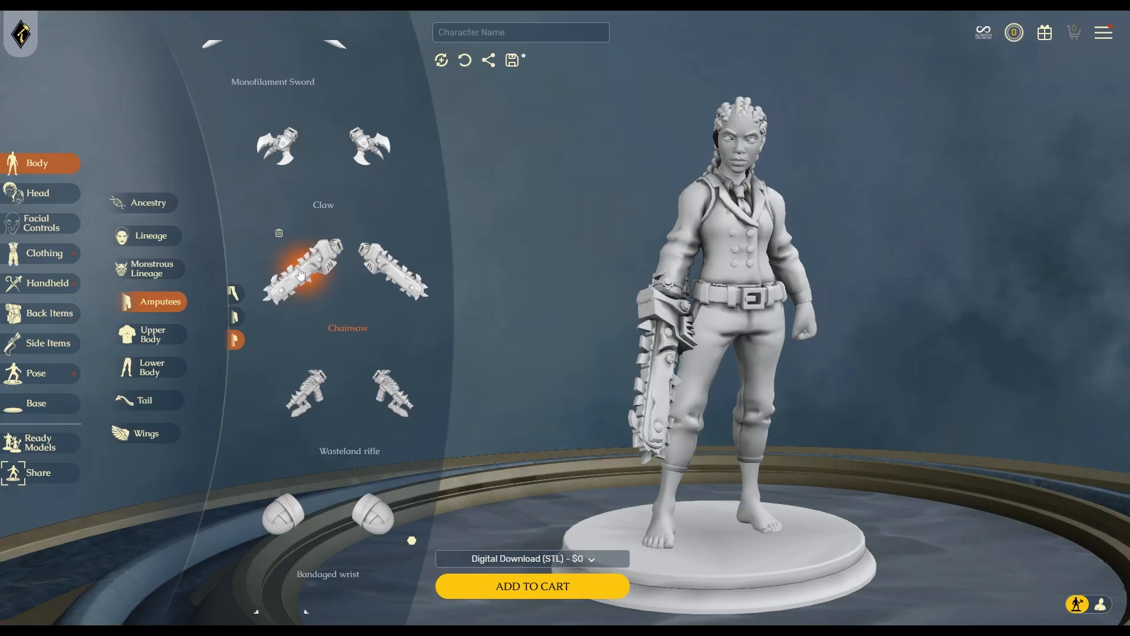
{"action": "mouse_move", "coordinate": [891, 456]}
{"action": "left_mouse_down"}
{"action": "mouse_move", "coordinate": [802, 462]}
{"action": "mouse_move", "coordinate": [904, 451]}
{"action": "left_mouse_up"}
{"action": "scroll", "coordinate": [305, 466], "scroll_direction": "down", "scroll_amount": 2}
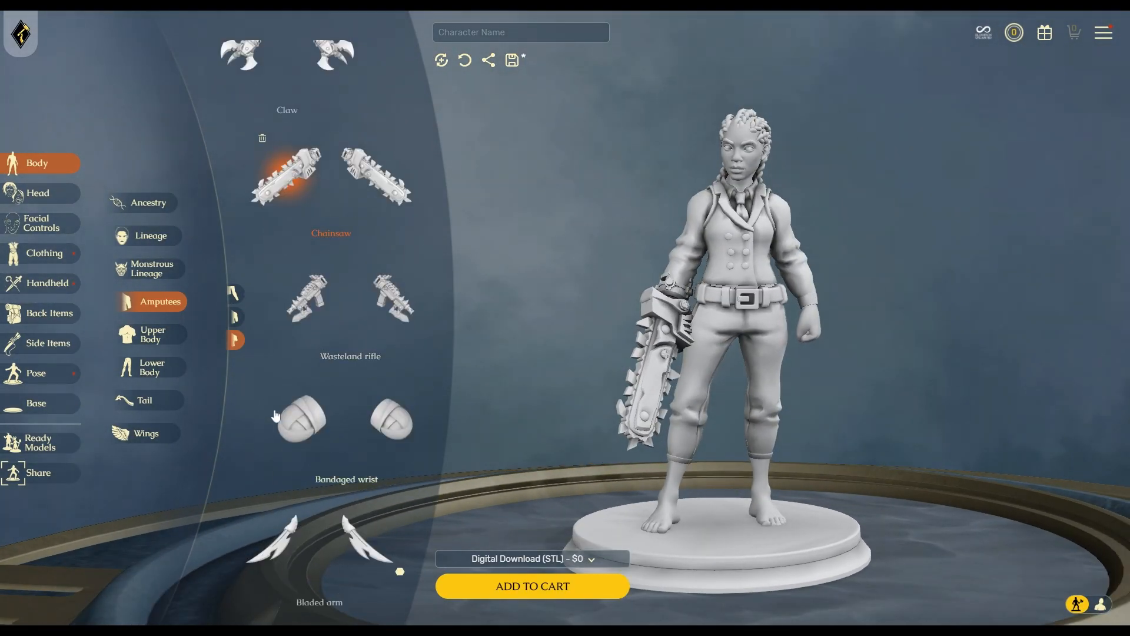
{"action": "left_click_drag", "start_coordinate": [822, 434], "coordinate": [708, 403]}
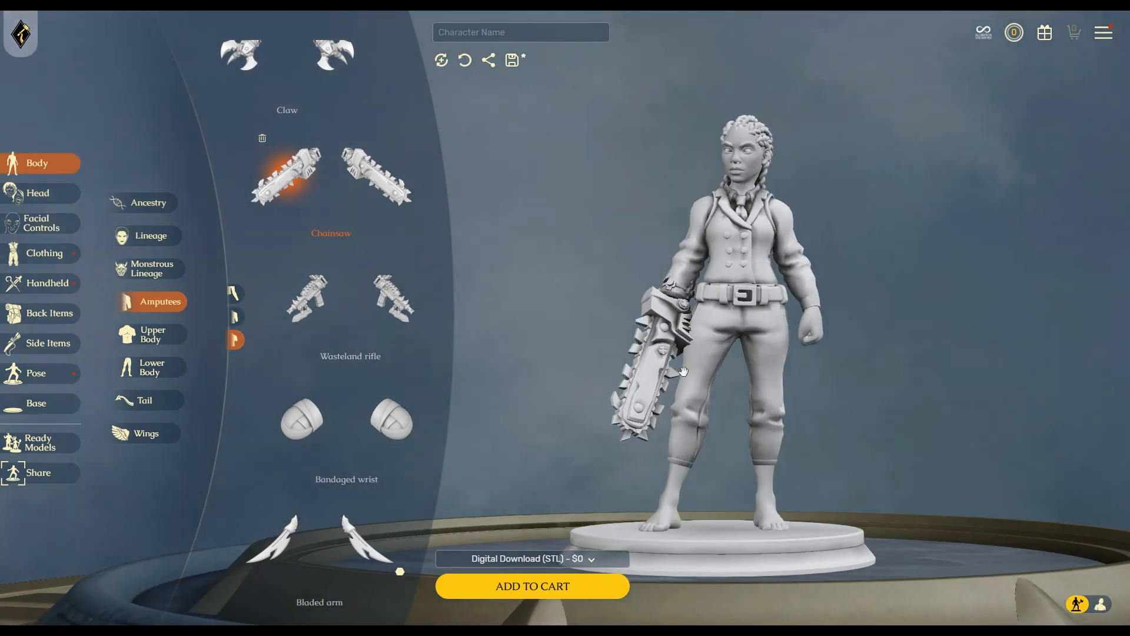
{"action": "scroll", "coordinate": [268, 331], "scroll_direction": "up", "scroll_amount": 5}
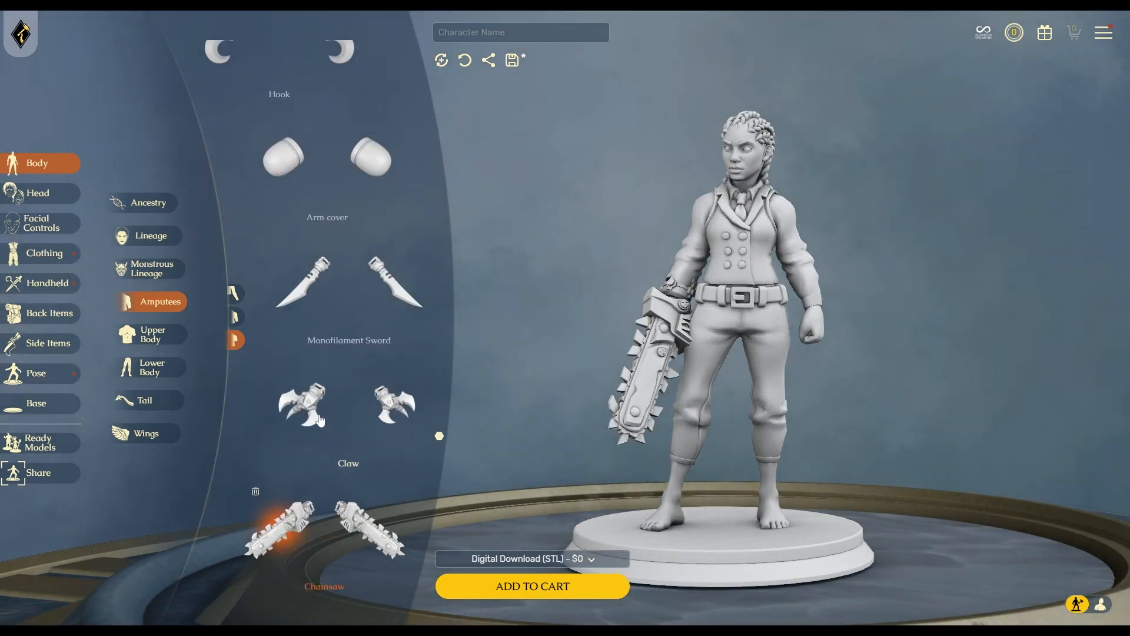
{"action": "scroll", "coordinate": [313, 415], "scroll_direction": "down", "scroll_amount": 4}
{"action": "scroll", "coordinate": [313, 416], "scroll_direction": "up", "scroll_amount": 2}
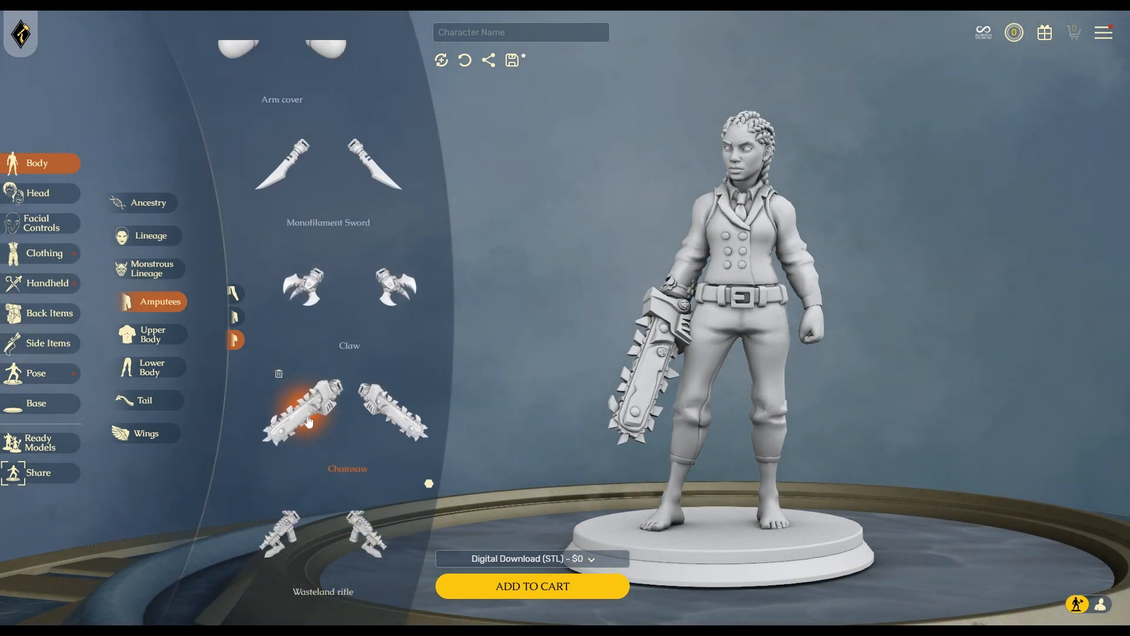
Swap the chainsaw for the Monofilament Sword blade and show Upper Body proportions.
{"action": "left_click", "coordinate": [280, 178]}
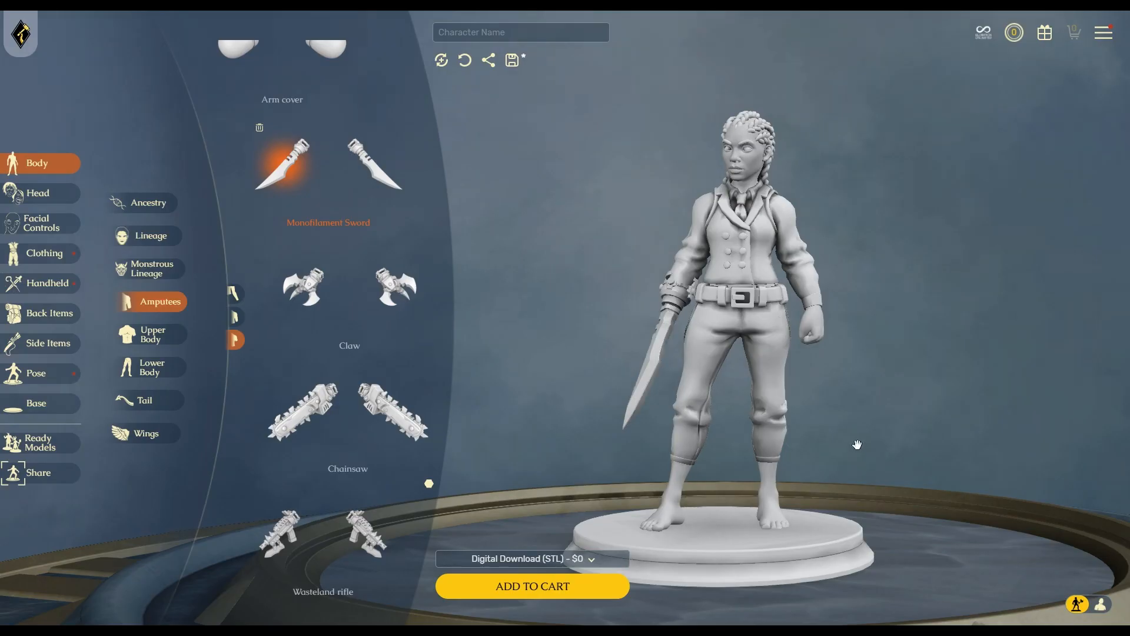
{"action": "mouse_move", "coordinate": [663, 382]}
{"action": "left_mouse_down"}
{"action": "mouse_move", "coordinate": [883, 403]}
{"action": "mouse_move", "coordinate": [942, 386]}
{"action": "mouse_move", "coordinate": [663, 374]}
{"action": "mouse_move", "coordinate": [607, 389]}
{"action": "mouse_move", "coordinate": [647, 368]}
{"action": "mouse_move", "coordinate": [653, 394]}
{"action": "left_mouse_up"}
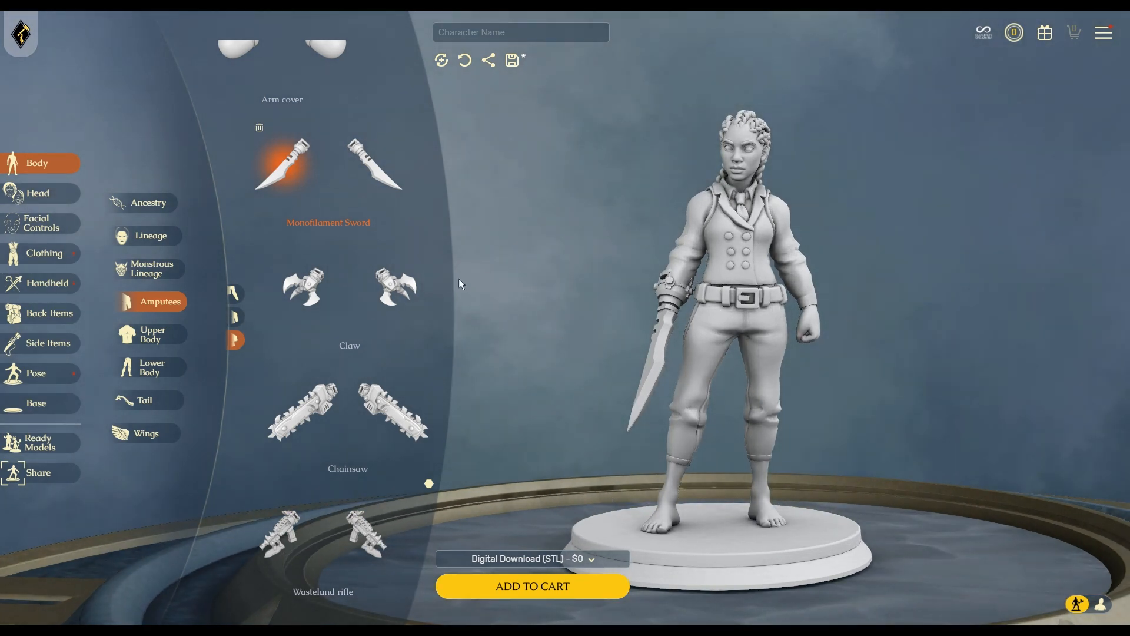
{"action": "left_click", "coordinate": [161, 334]}
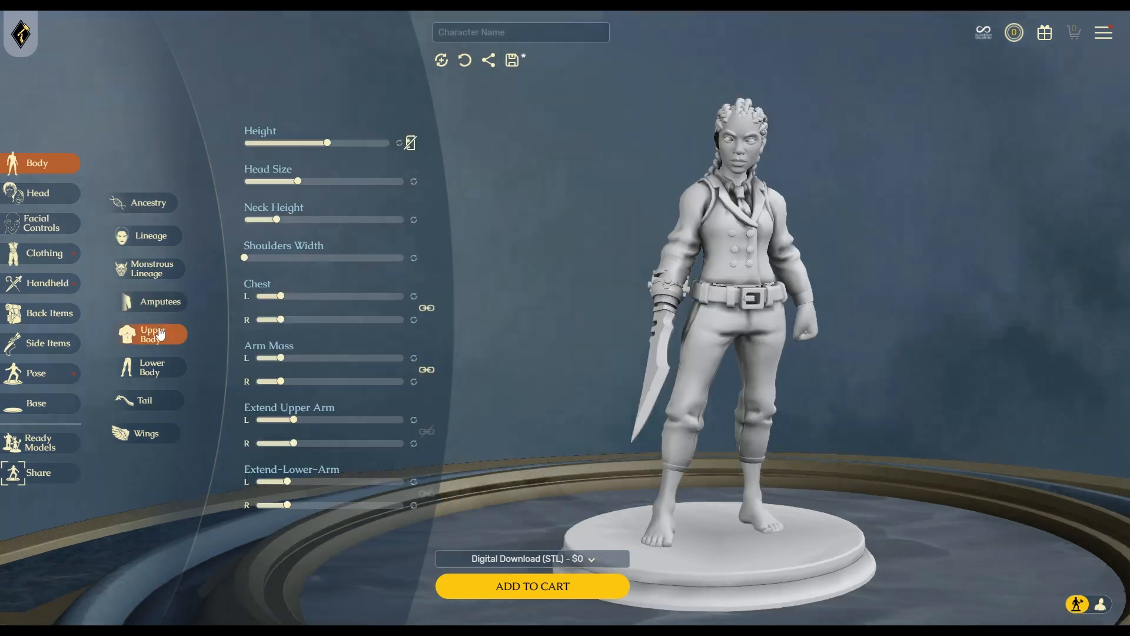
Show the height ruler, max out Height, and raise Head Size, Neck Height and Shoulders Width.
{"action": "left_click", "coordinate": [411, 144]}
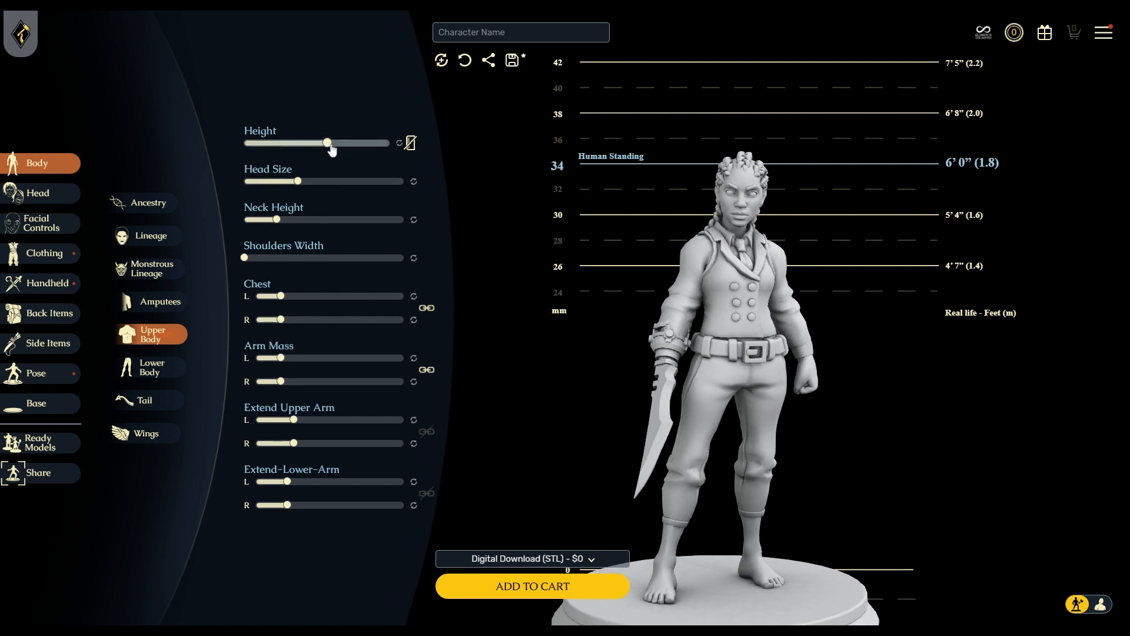
{"action": "left_click_drag", "start_coordinate": [329, 149], "coordinate": [389, 152]}
{"action": "left_click_drag", "start_coordinate": [298, 182], "coordinate": [302, 184]}
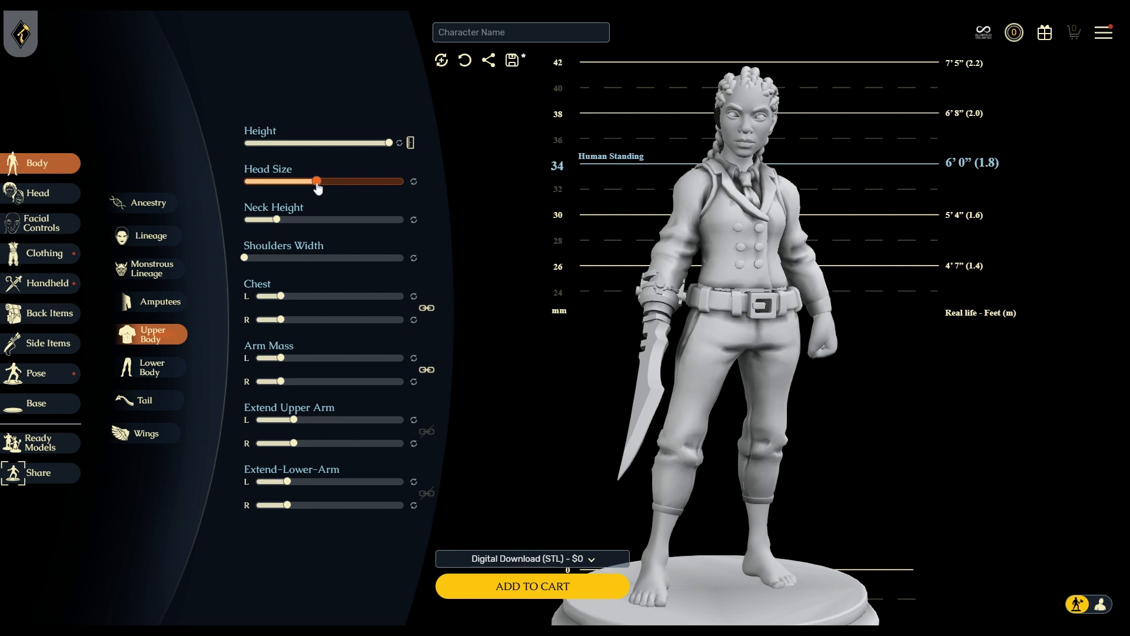
{"action": "left_click_drag", "start_coordinate": [277, 219], "coordinate": [282, 220]}
{"action": "left_click_drag", "start_coordinate": [245, 259], "coordinate": [255, 263]}
Enlarge the chest, tweak arm bulk and upper-arm length, and unlink arm extension before Lower Body.
{"action": "left_click_drag", "start_coordinate": [285, 299], "coordinate": [345, 321]}
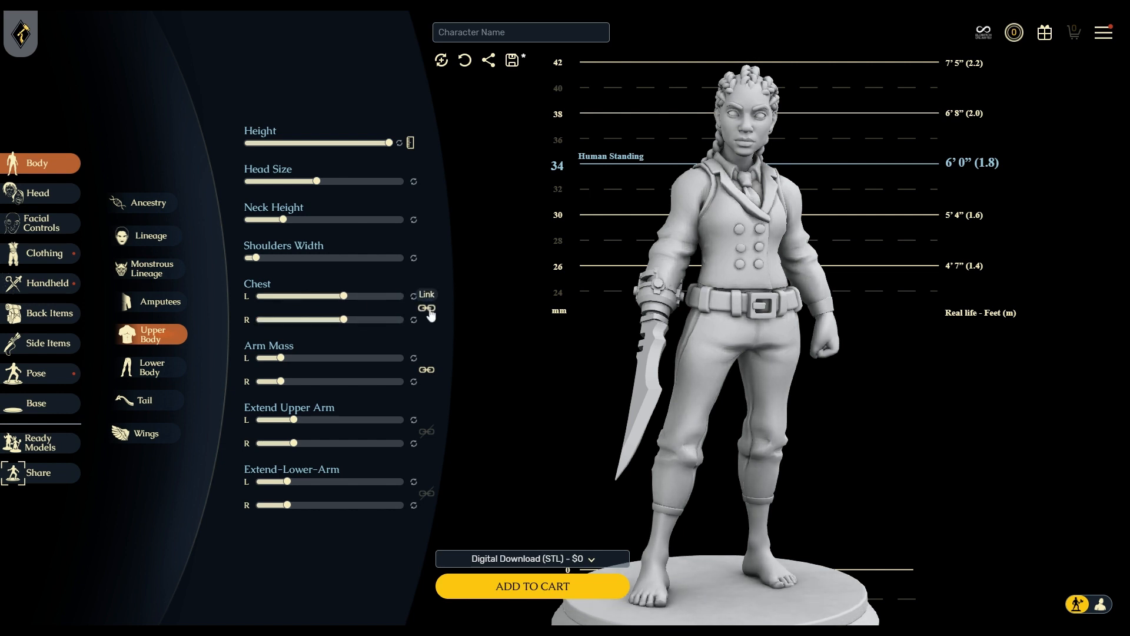
{"action": "left_click_drag", "start_coordinate": [345, 299], "coordinate": [353, 321]}
{"action": "left_click_drag", "start_coordinate": [281, 359], "coordinate": [352, 360]}
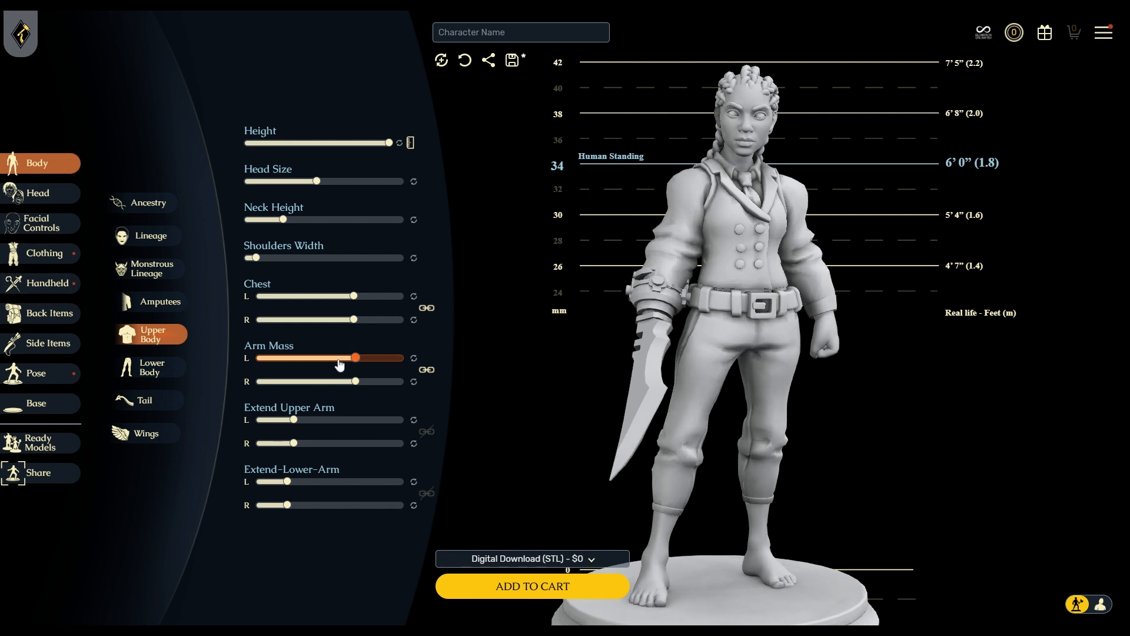
{"action": "left_click", "coordinate": [296, 359]}
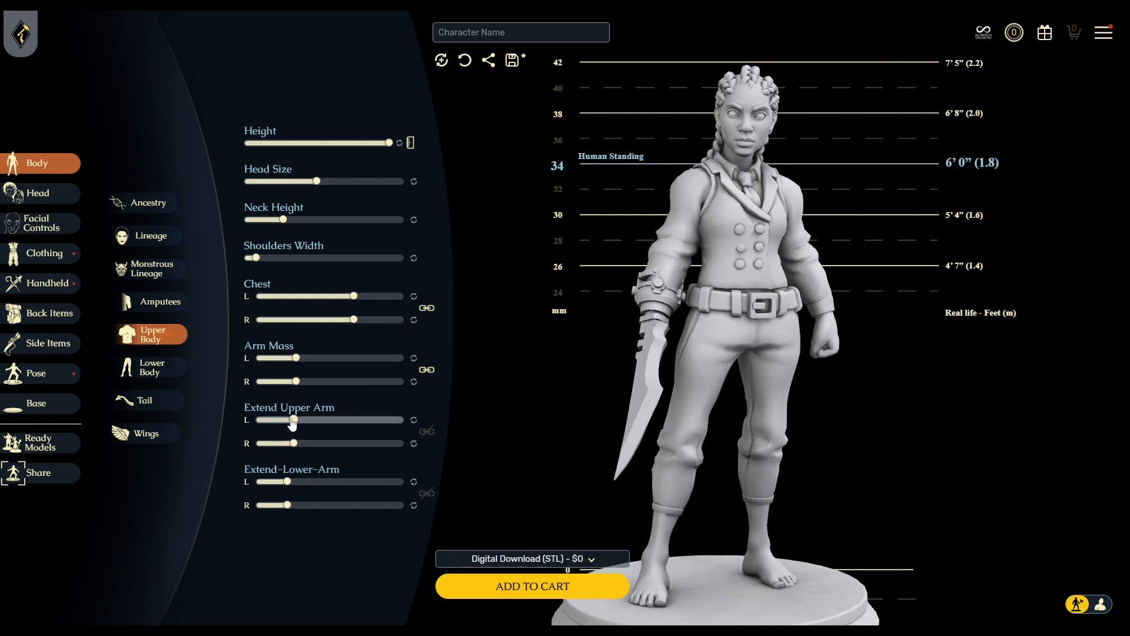
{"action": "left_click_drag", "start_coordinate": [294, 420], "coordinate": [296, 420]}
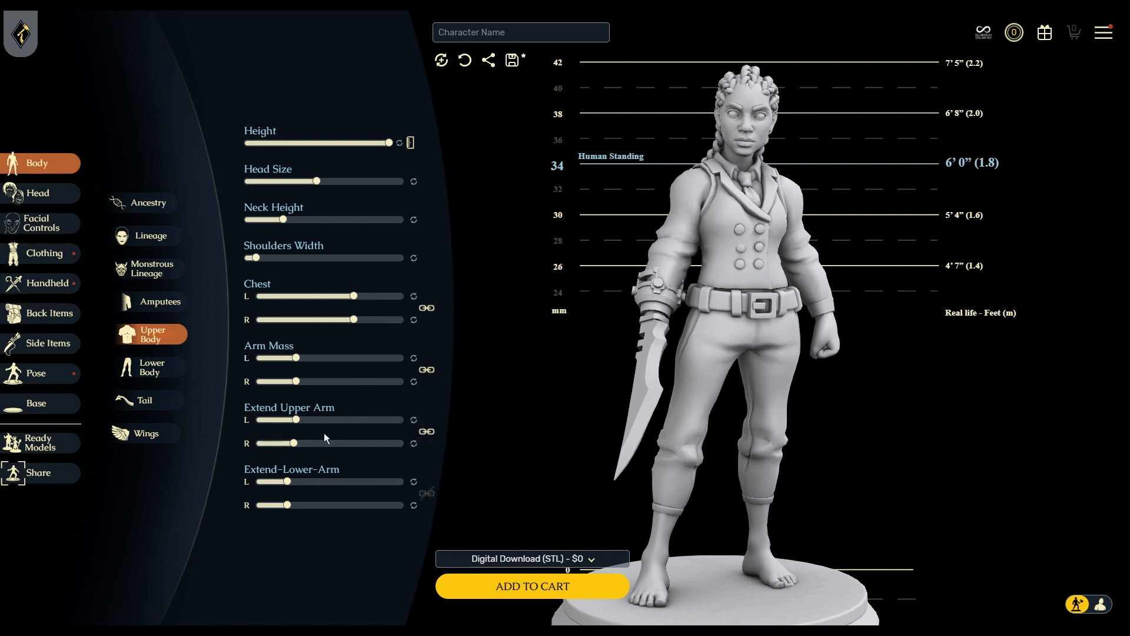
{"action": "left_click", "coordinate": [427, 432]}
{"action": "left_click", "coordinate": [143, 371]}
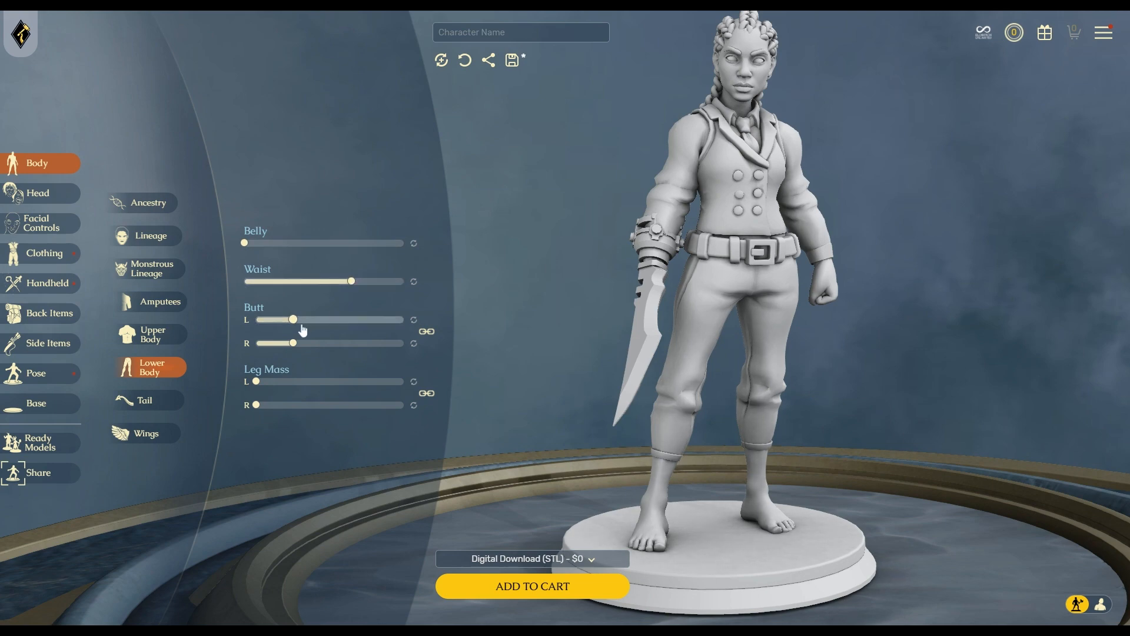
Push the Lower Body Butt slider far right and raise Leg Mass slightly.
{"action": "left_click_drag", "start_coordinate": [294, 319], "coordinate": [342, 321]}
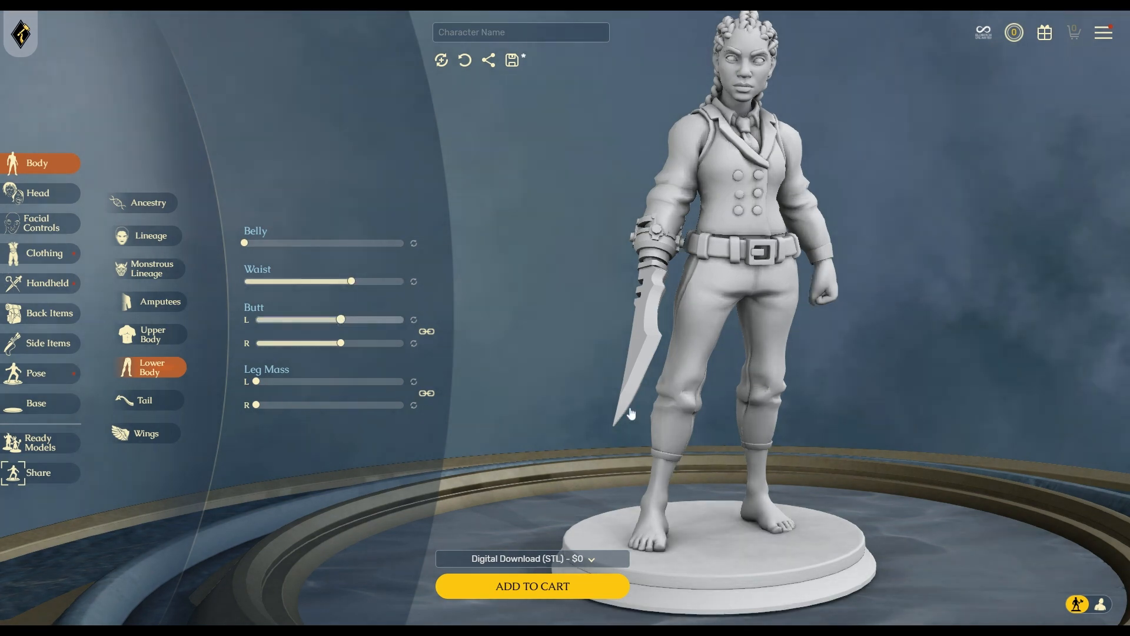
{"action": "right_click_drag", "start_coordinate": [643, 397], "coordinate": [518, 411]}
{"action": "left_click_drag", "start_coordinate": [518, 412], "coordinate": [719, 389]}
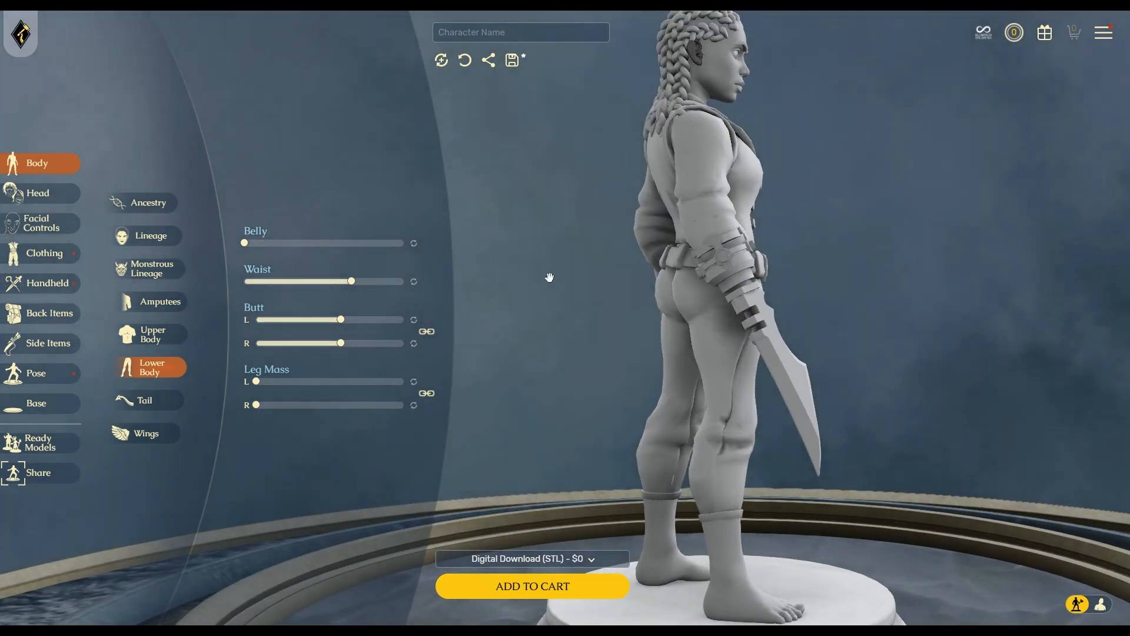
{"action": "left_click_drag", "start_coordinate": [341, 319], "coordinate": [388, 326]}
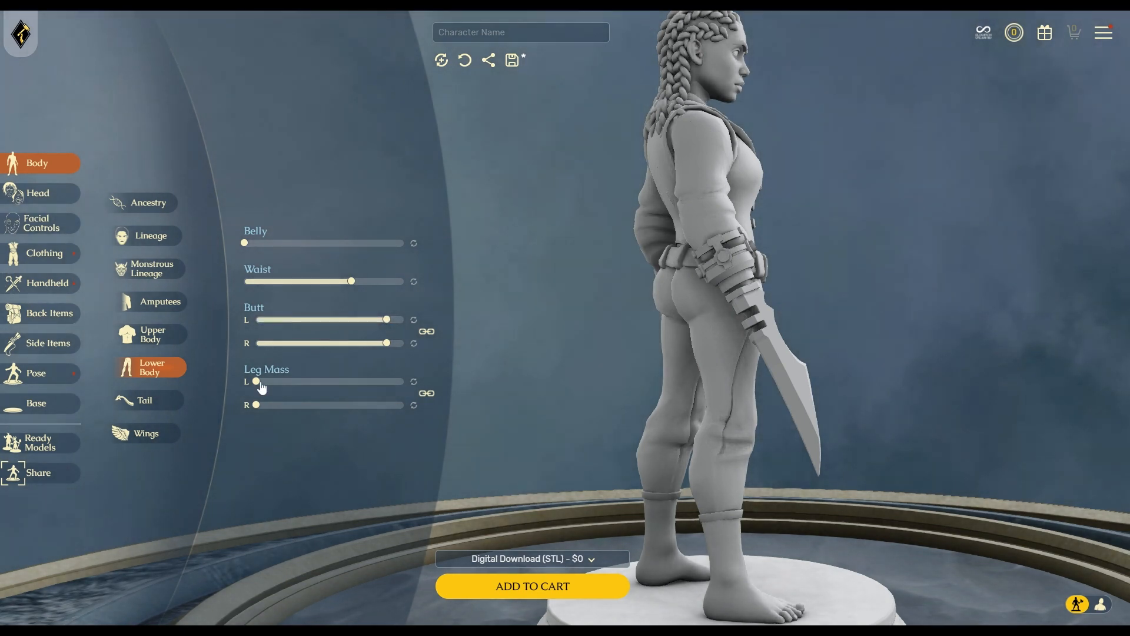
{"action": "left_click_drag", "start_coordinate": [257, 383], "coordinate": [310, 386]}
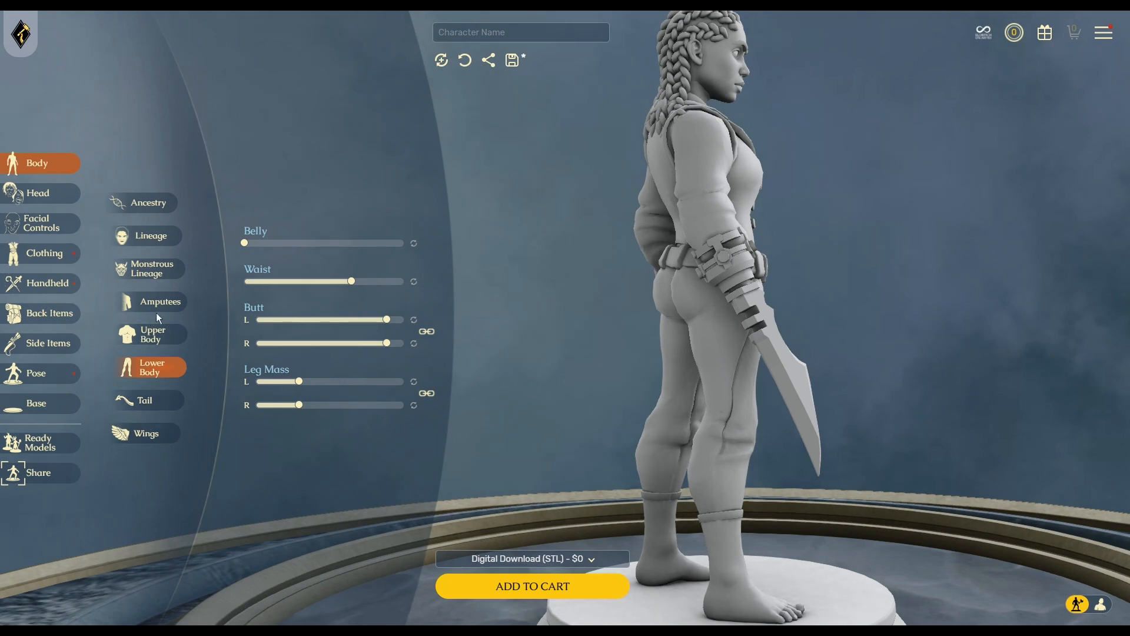
{"action": "left_click", "coordinate": [154, 338]}
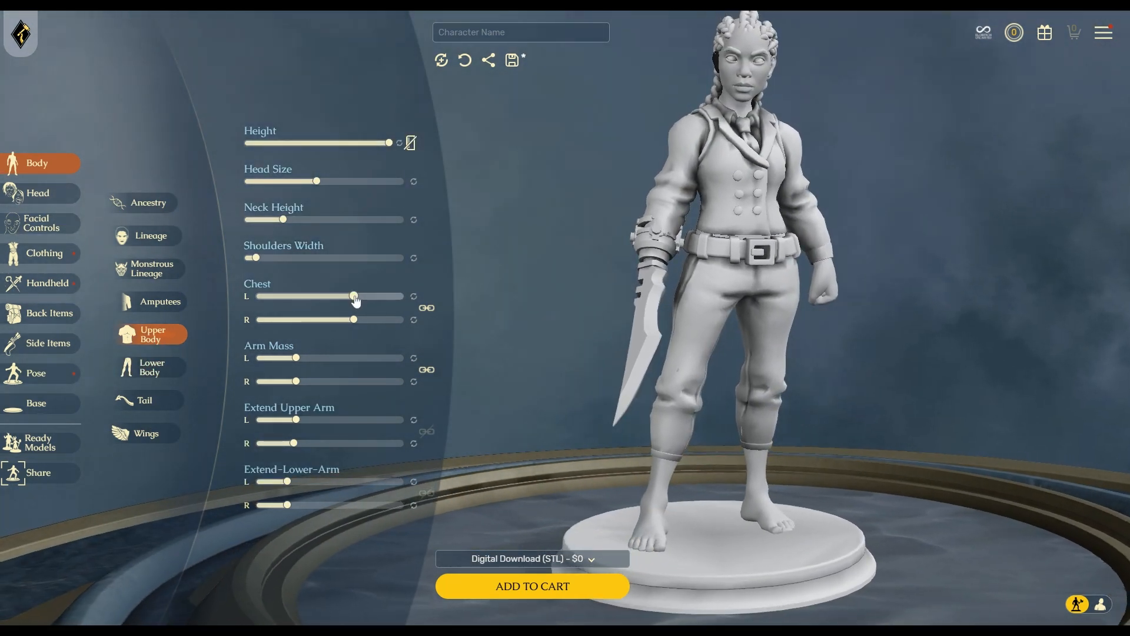
Drag the Chest slider further right and nudge Arm Mass a little higher.
{"action": "left_click_drag", "start_coordinate": [355, 299], "coordinate": [370, 298]}
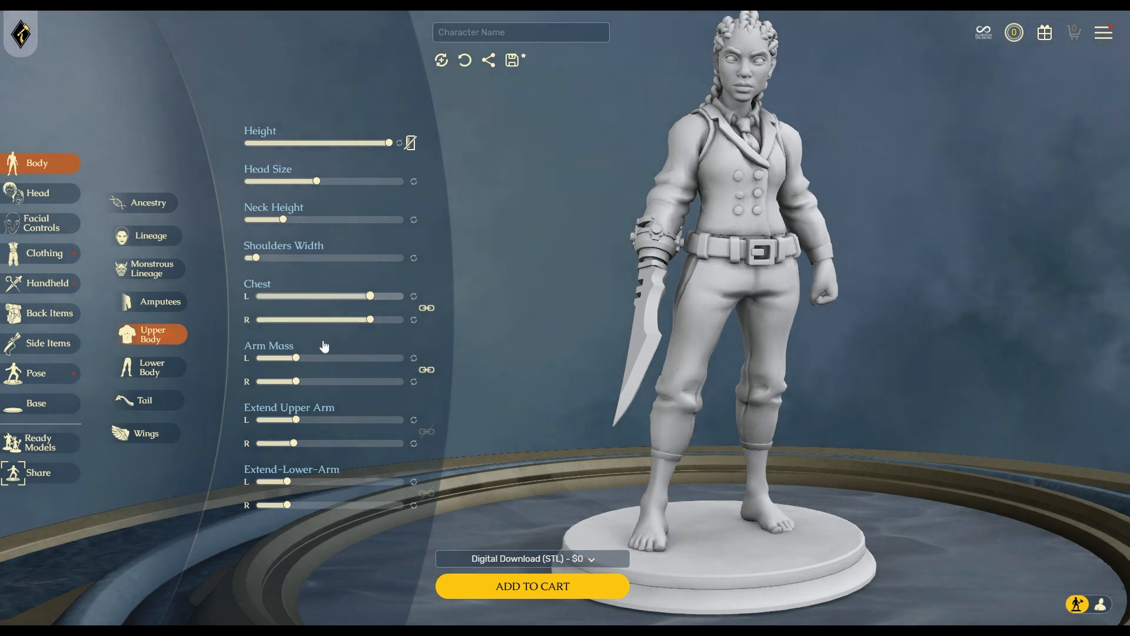
{"action": "left_click_drag", "start_coordinate": [296, 359], "coordinate": [308, 366]}
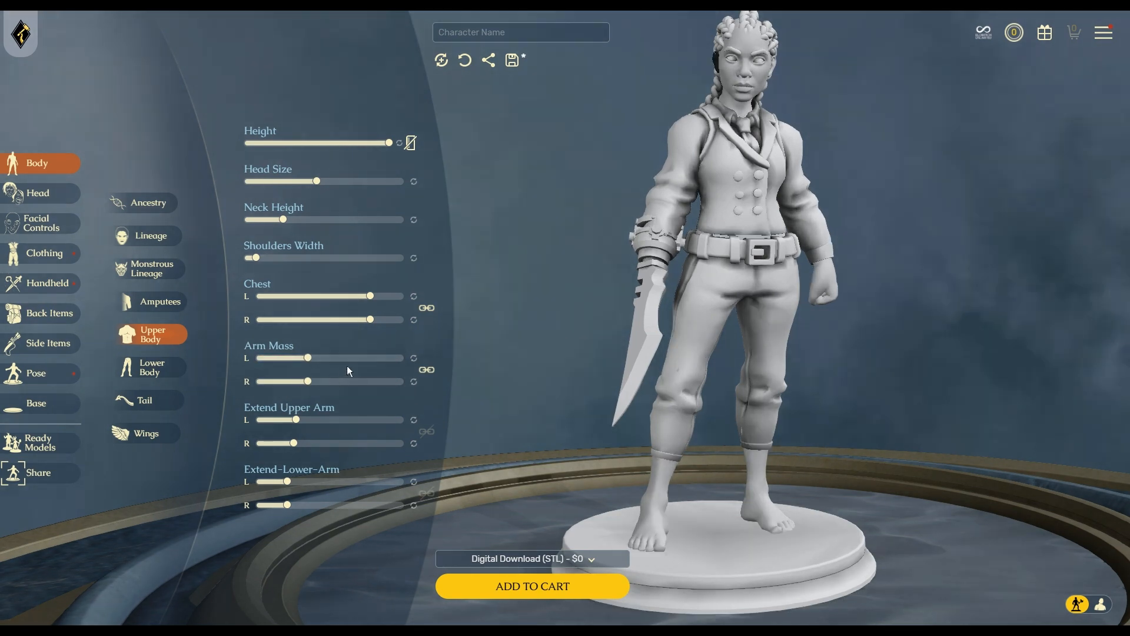
{"action": "left_click_drag", "start_coordinate": [817, 436], "coordinate": [670, 334]}
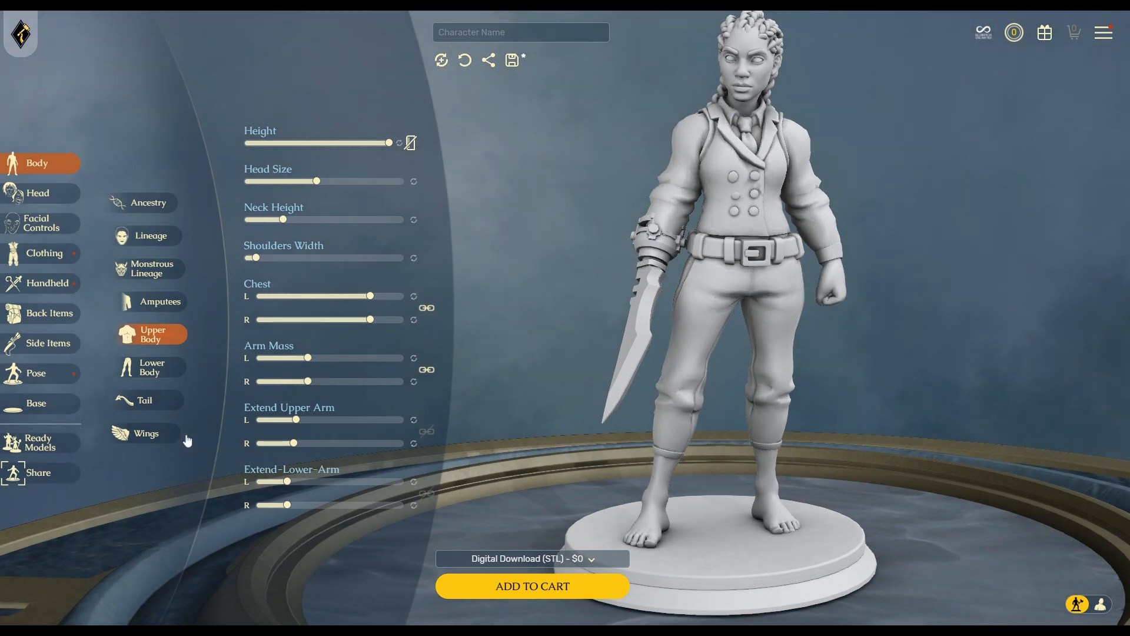
Browse the wing options and the tail options without choosing any.
{"action": "left_click", "coordinate": [145, 436]}
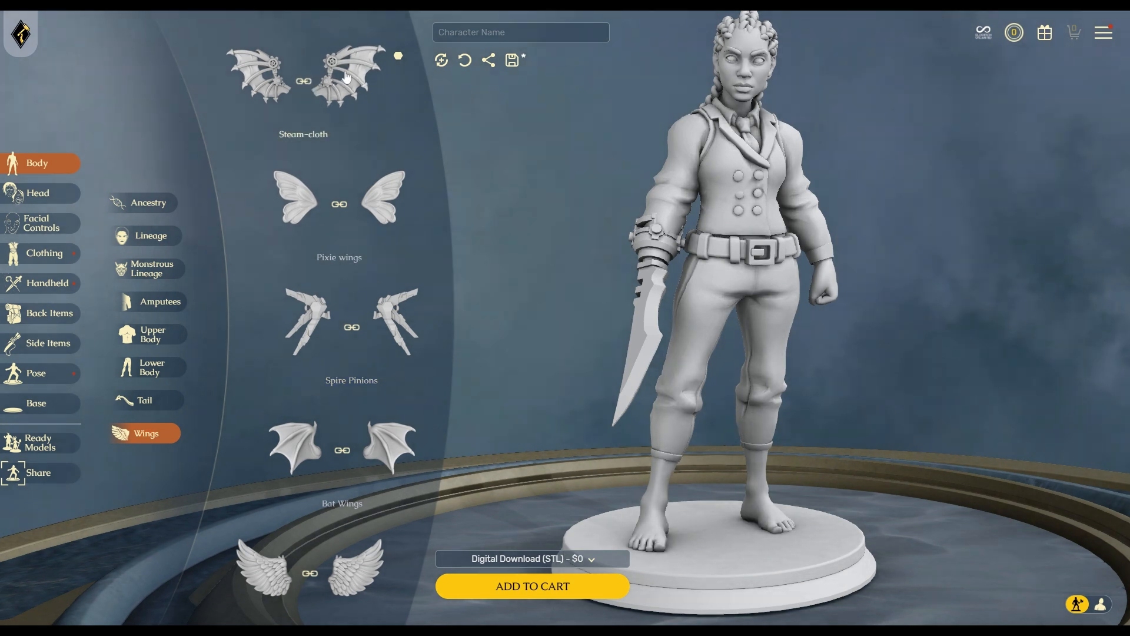
{"action": "scroll", "coordinate": [374, 128], "scroll_direction": "down", "scroll_amount": 1}
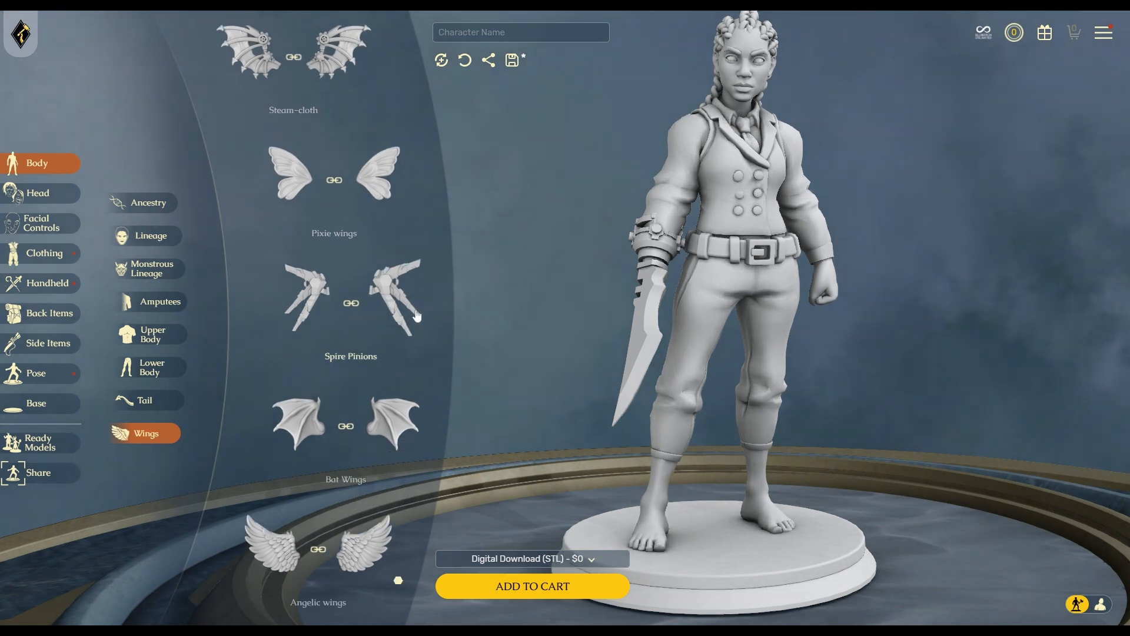
{"action": "scroll", "coordinate": [375, 387], "scroll_direction": "up", "scroll_amount": 1}
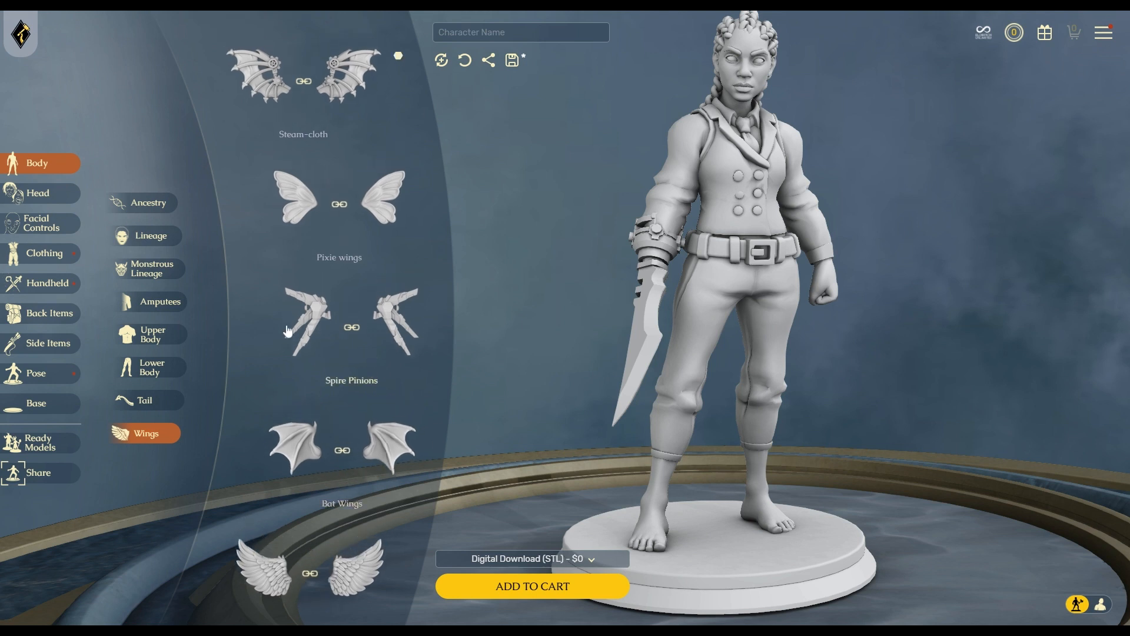
{"action": "left_click", "coordinate": [142, 403]}
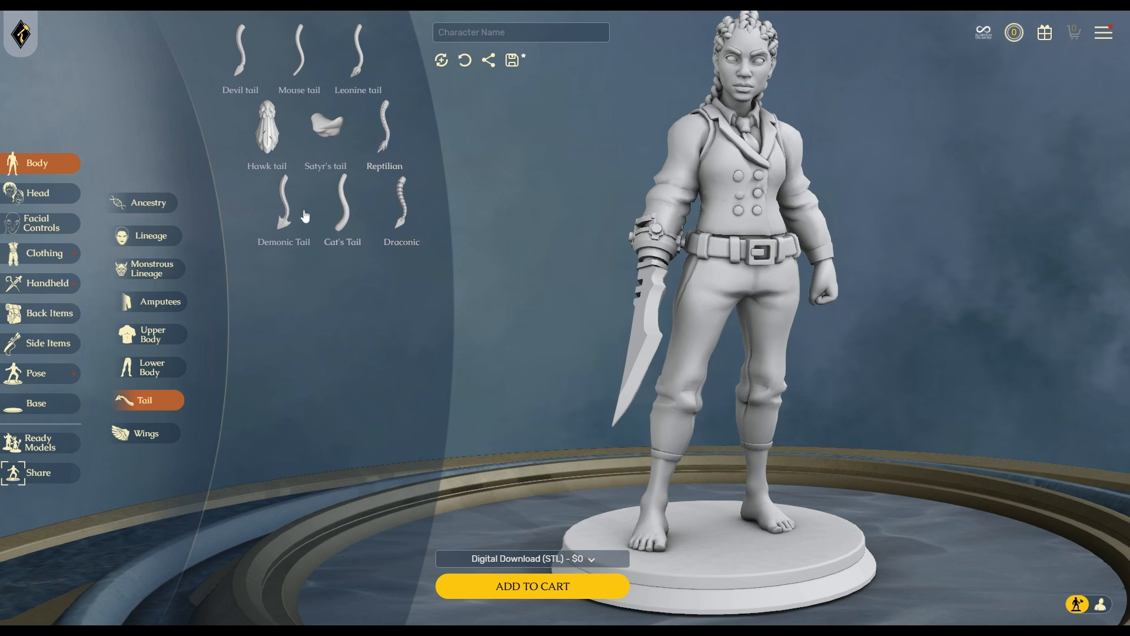
Scroll through the head's horn styles, leaving them unchanged, and bring up the hairstyles.
{"action": "left_click", "coordinate": [42, 199]}
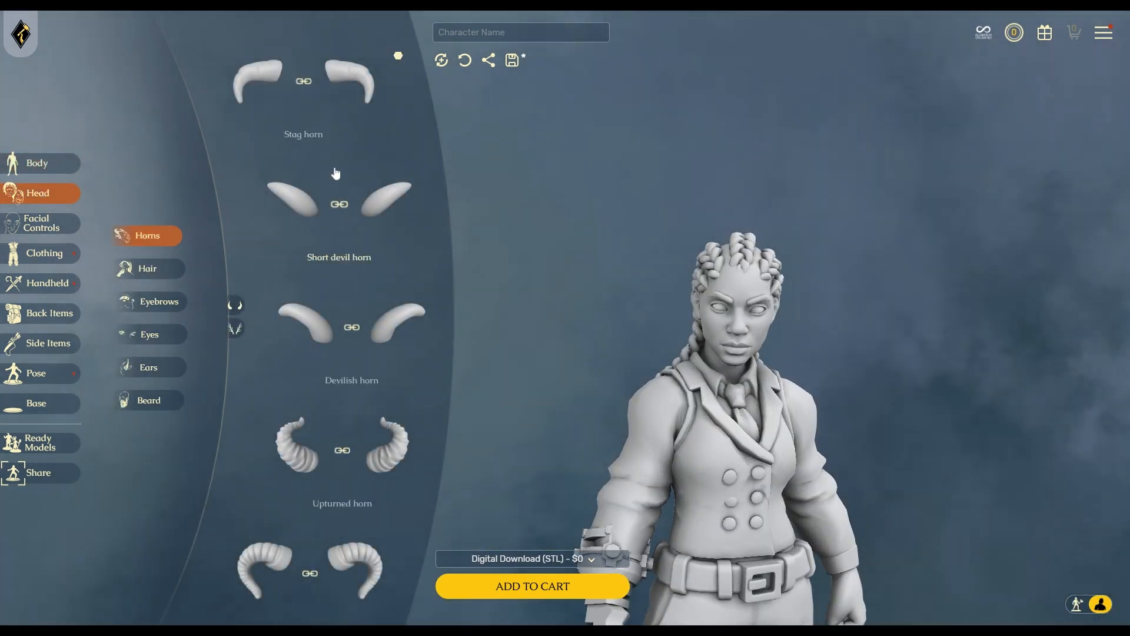
{"action": "scroll", "coordinate": [336, 177], "scroll_direction": "down", "scroll_amount": 15}
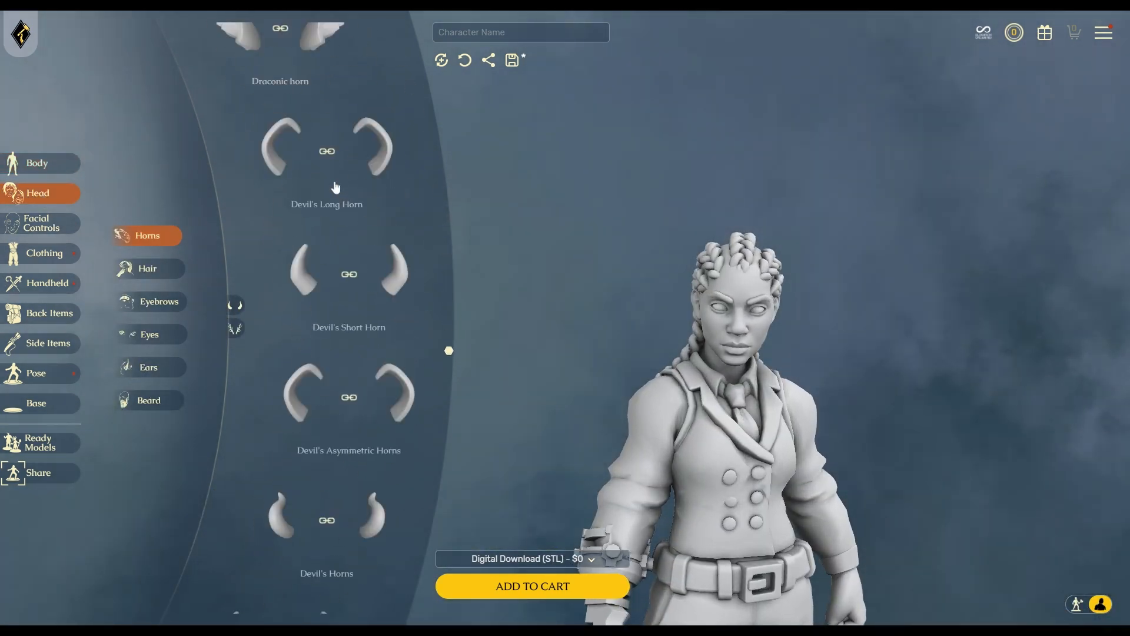
{"action": "scroll", "coordinate": [424, 310], "scroll_direction": "down", "scroll_amount": 3}
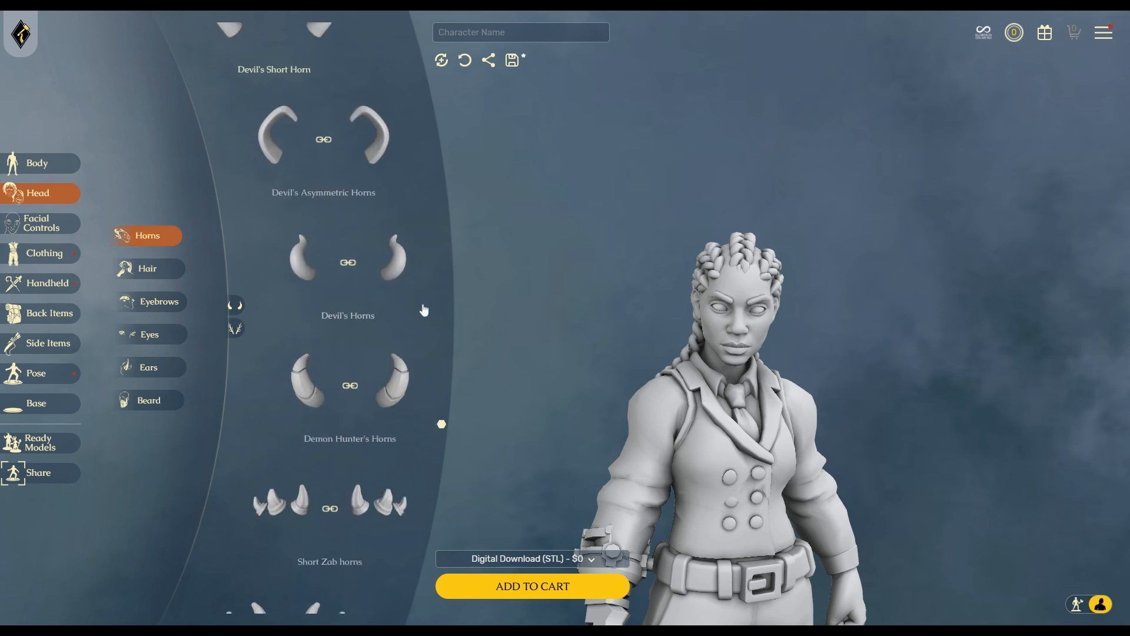
{"action": "scroll", "coordinate": [423, 311], "scroll_direction": "down", "scroll_amount": 3}
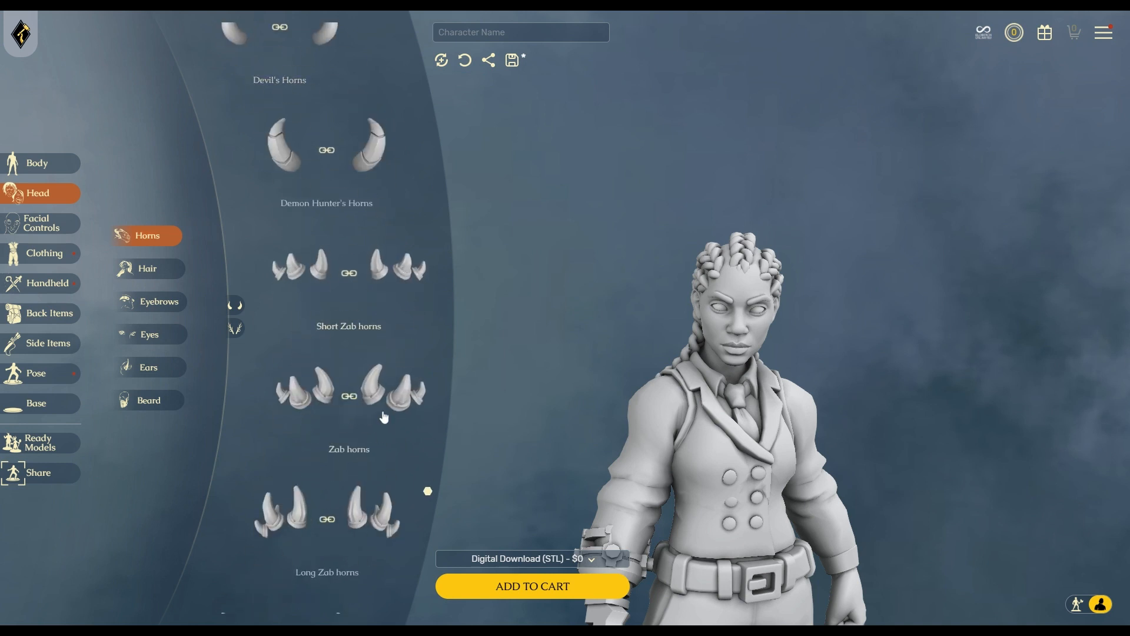
{"action": "scroll", "coordinate": [384, 416], "scroll_direction": "down", "scroll_amount": 3}
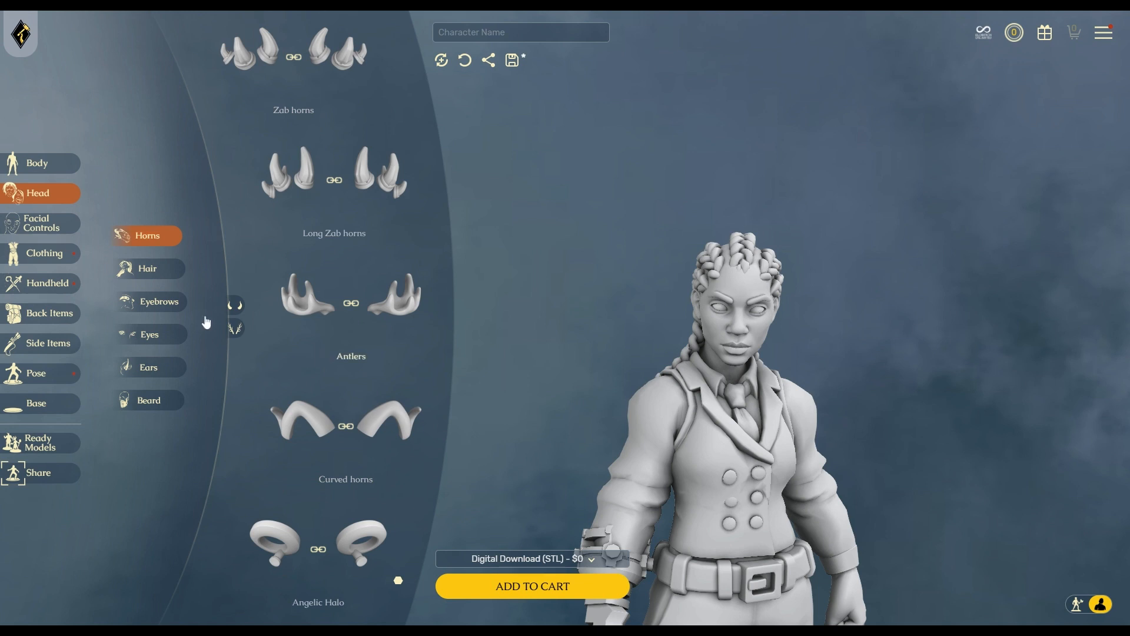
{"action": "left_click", "coordinate": [149, 268]}
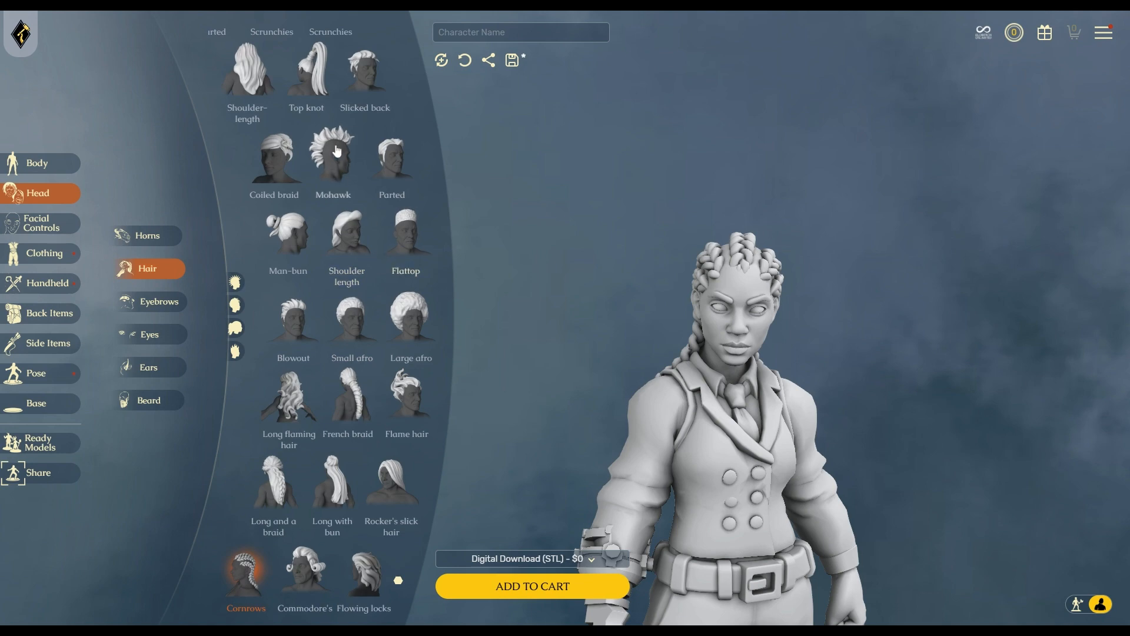
Try the Top knot hairstyle, then filter the hairstyles to long and then short.
{"action": "left_click", "coordinate": [320, 85]}
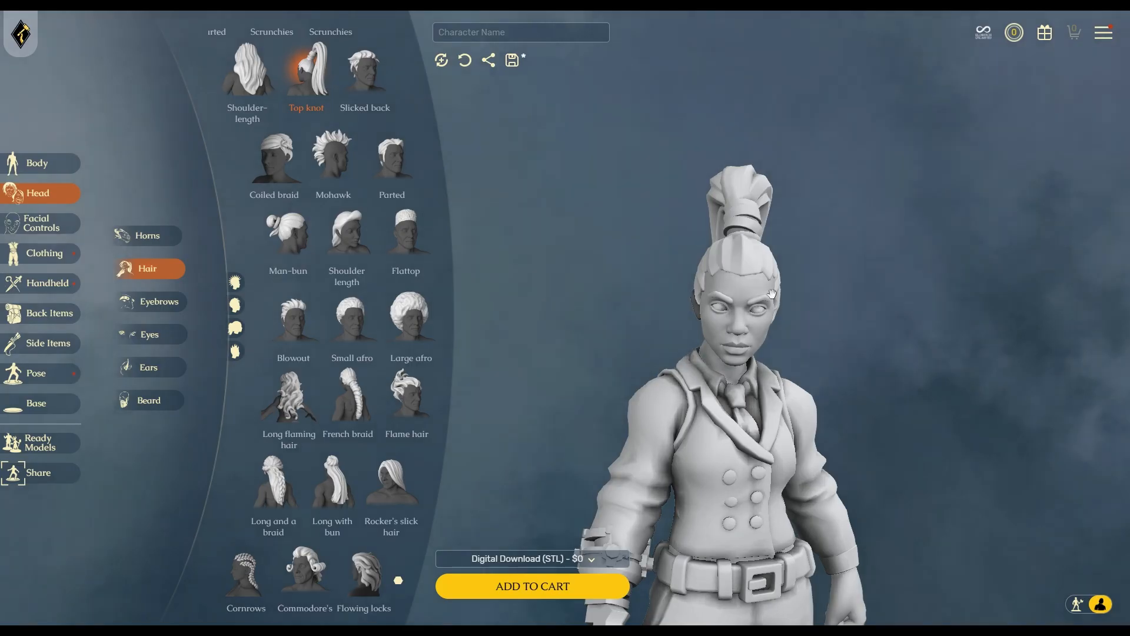
{"action": "left_click_drag", "start_coordinate": [647, 224], "coordinate": [613, 374]}
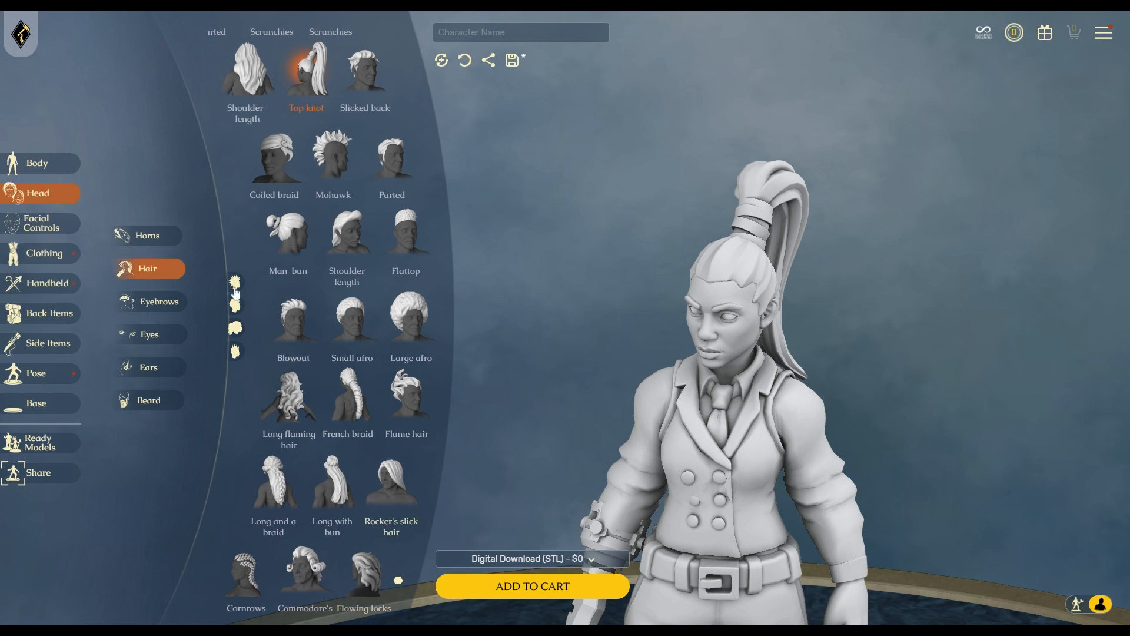
{"action": "left_click", "coordinate": [235, 330]}
{"action": "left_click", "coordinate": [234, 283]}
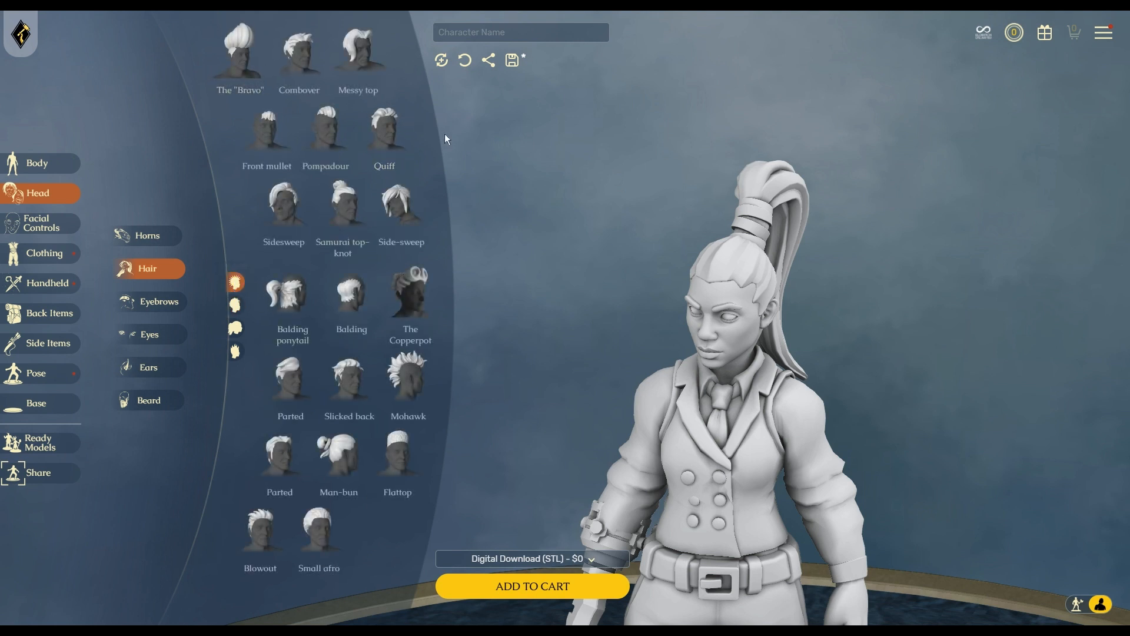
Try the Side-sweep hairstyle, then settle on Messy top.
{"action": "left_click", "coordinate": [403, 206]}
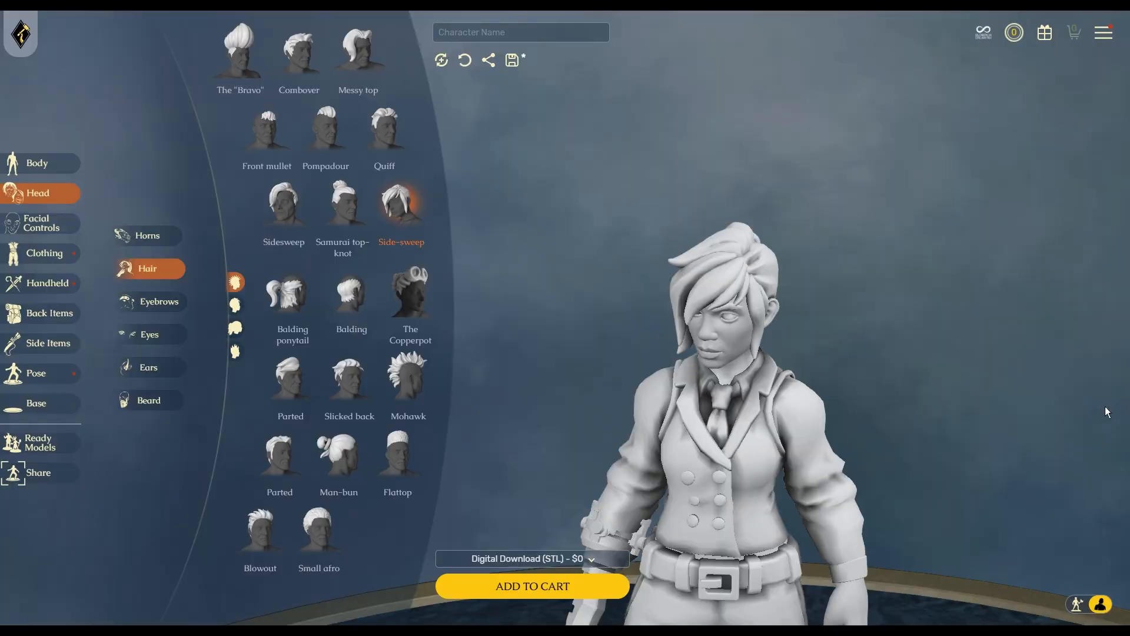
{"action": "left_click_drag", "start_coordinate": [701, 403], "coordinate": [816, 411]}
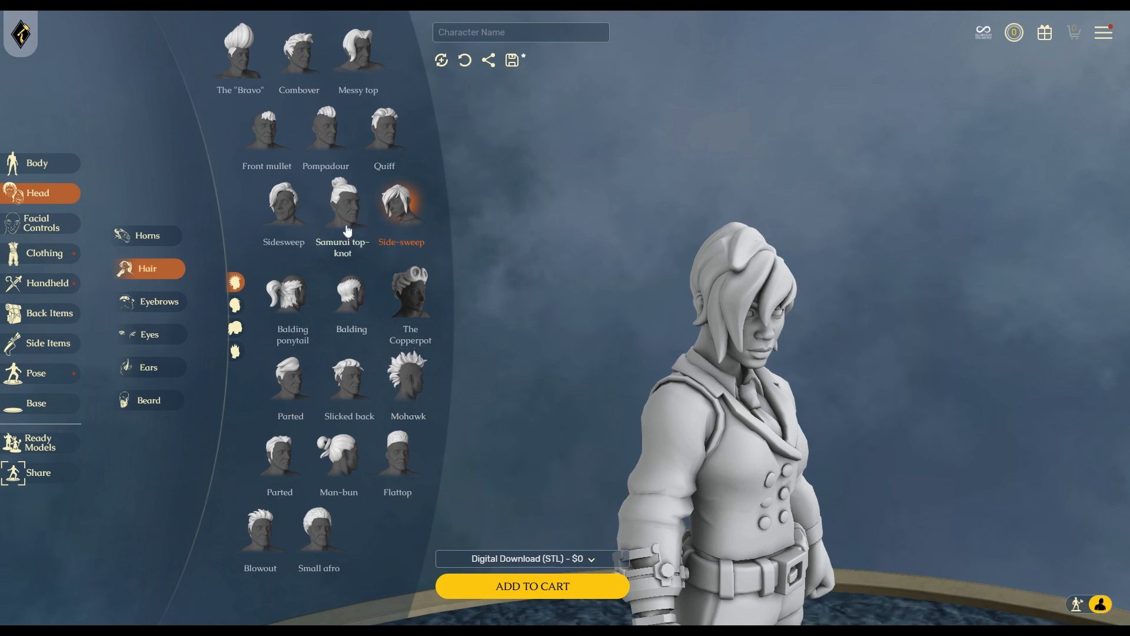
{"action": "left_click", "coordinate": [359, 57]}
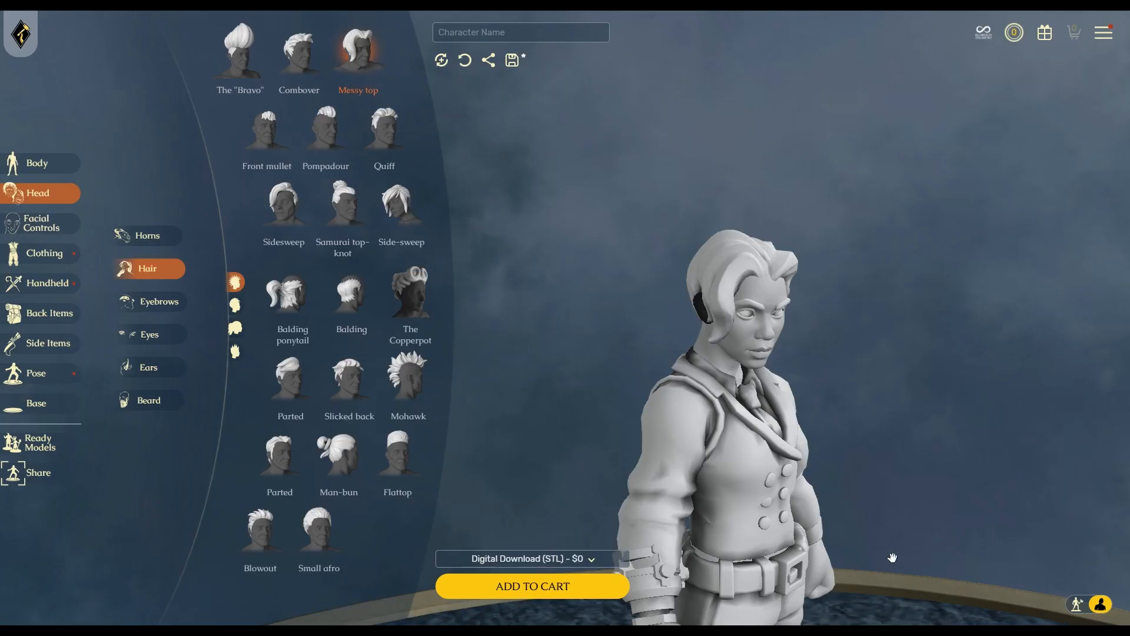
{"action": "left_click_drag", "start_coordinate": [721, 455], "coordinate": [898, 497]}
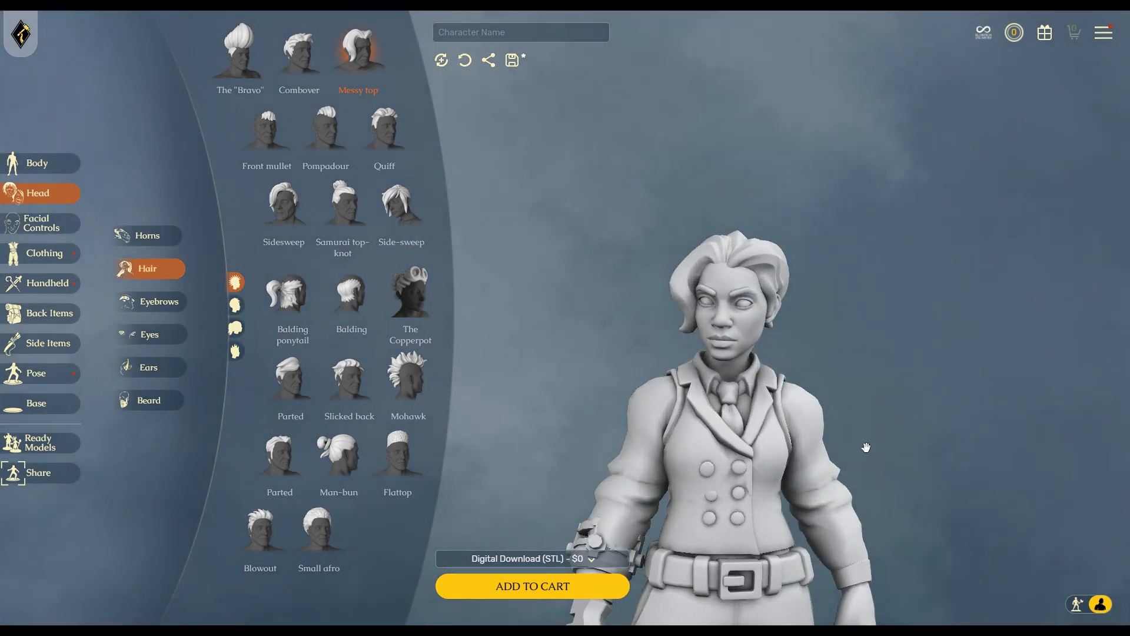
{"action": "left_click", "coordinate": [157, 301]}
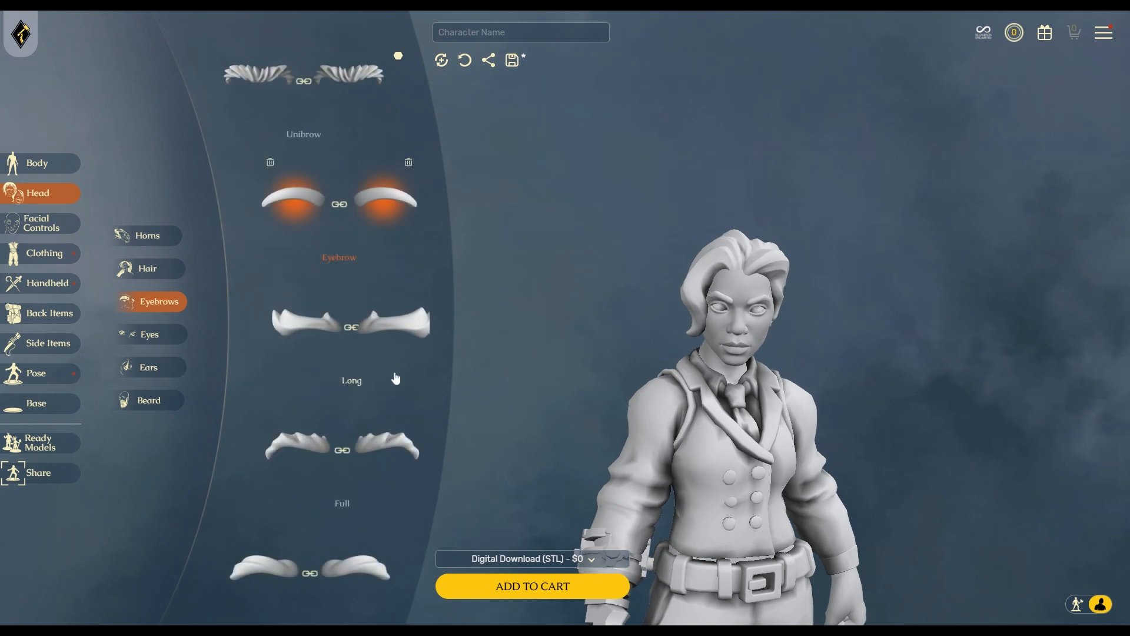
Look through the eye styles, keeping the humanoid eyes.
{"action": "scroll", "coordinate": [406, 418], "scroll_direction": "down", "scroll_amount": 1}
{"action": "scroll", "coordinate": [400, 281], "scroll_direction": "up", "scroll_amount": 1}
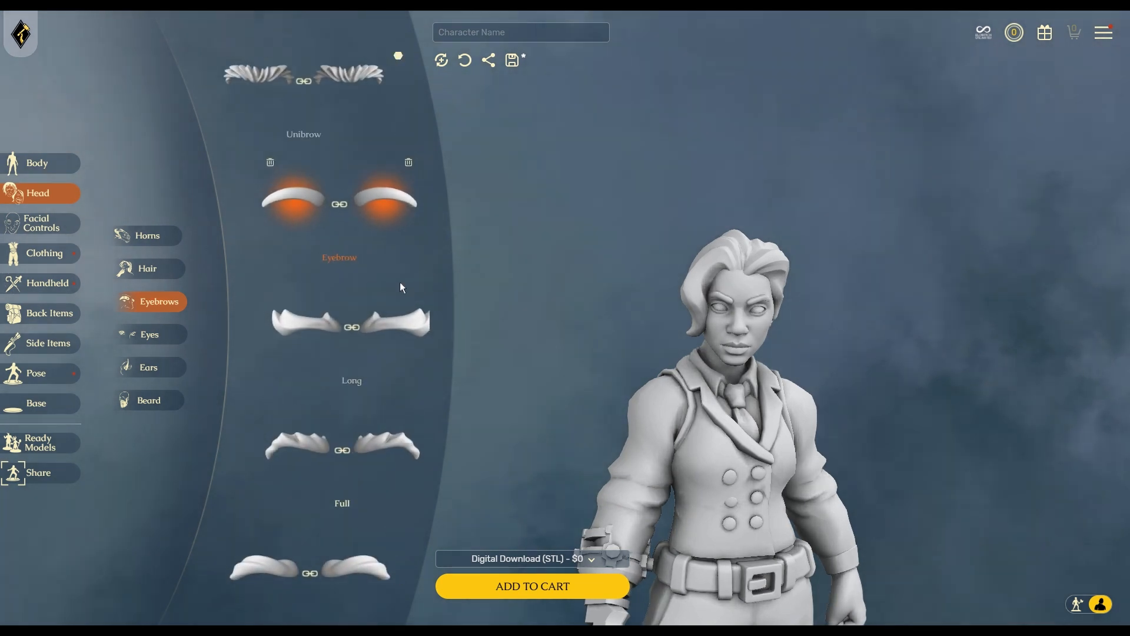
{"action": "left_click", "coordinate": [153, 336]}
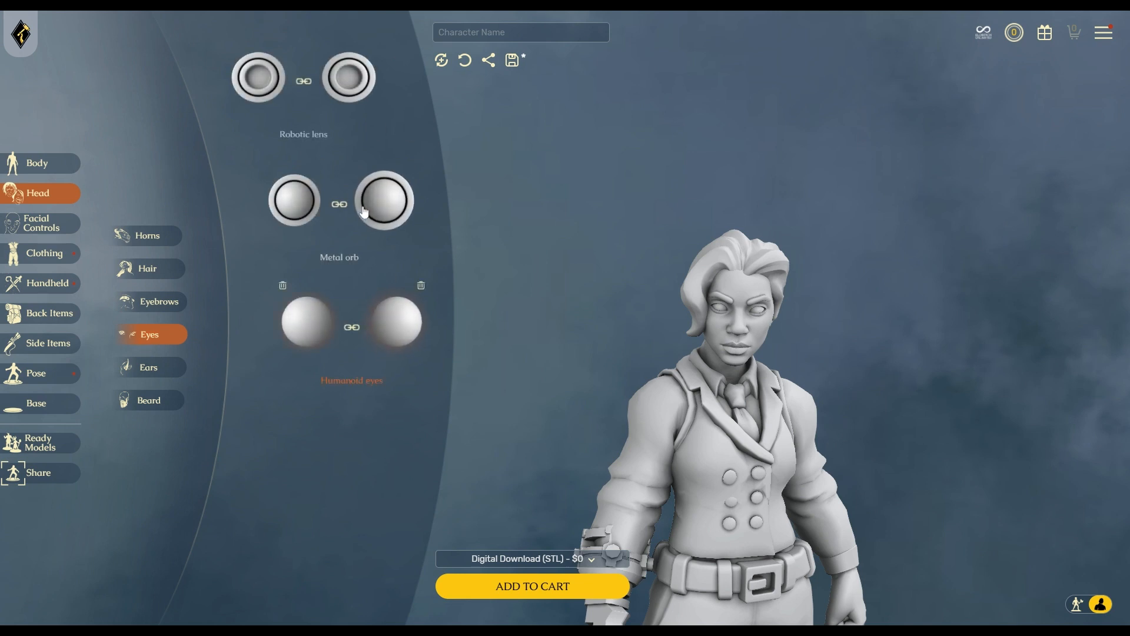
Scroll through the ear styles keeping human ears, then browse the beard list.
{"action": "left_click", "coordinate": [148, 368]}
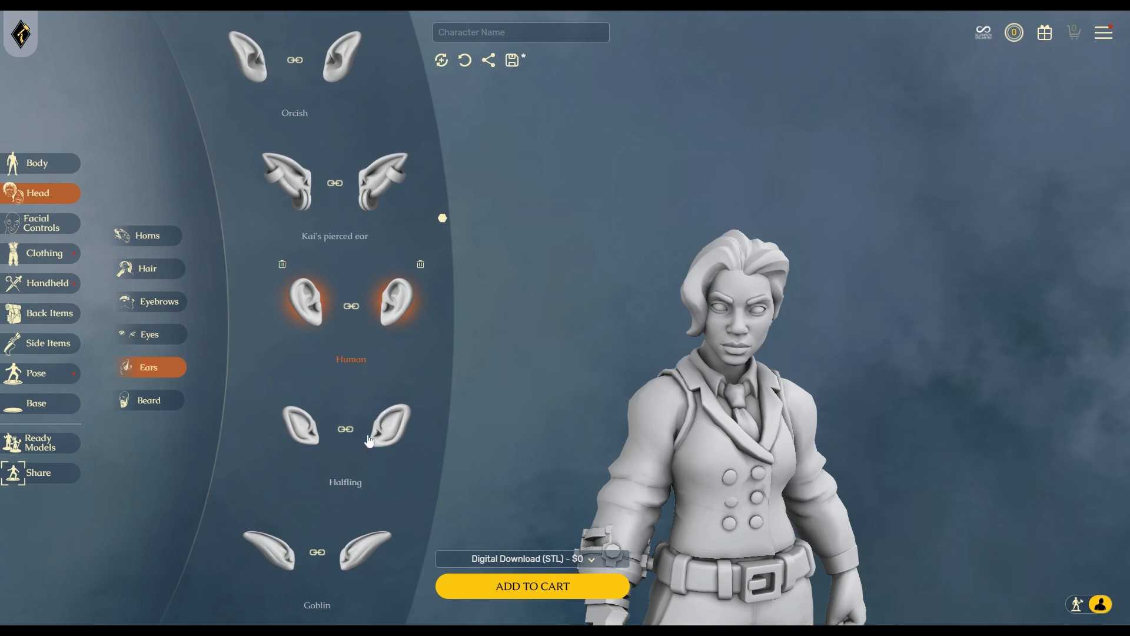
{"action": "scroll", "coordinate": [379, 534], "scroll_direction": "down", "scroll_amount": 1}
{"action": "scroll", "coordinate": [379, 533], "scroll_direction": "down", "scroll_amount": 4}
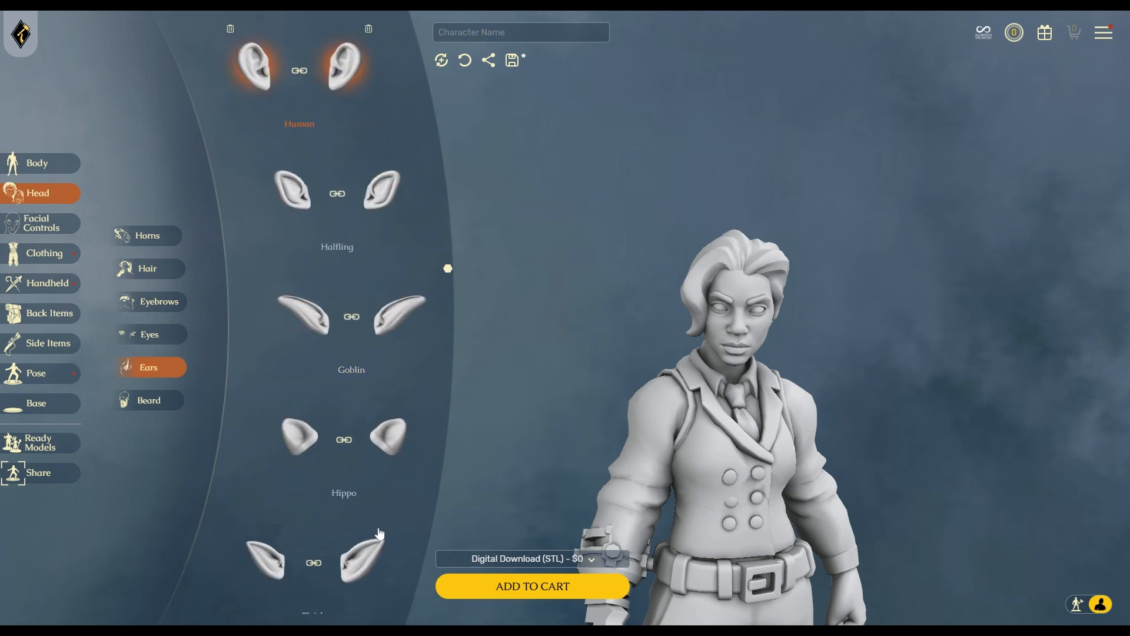
{"action": "scroll", "coordinate": [381, 452], "scroll_direction": "down", "scroll_amount": 10}
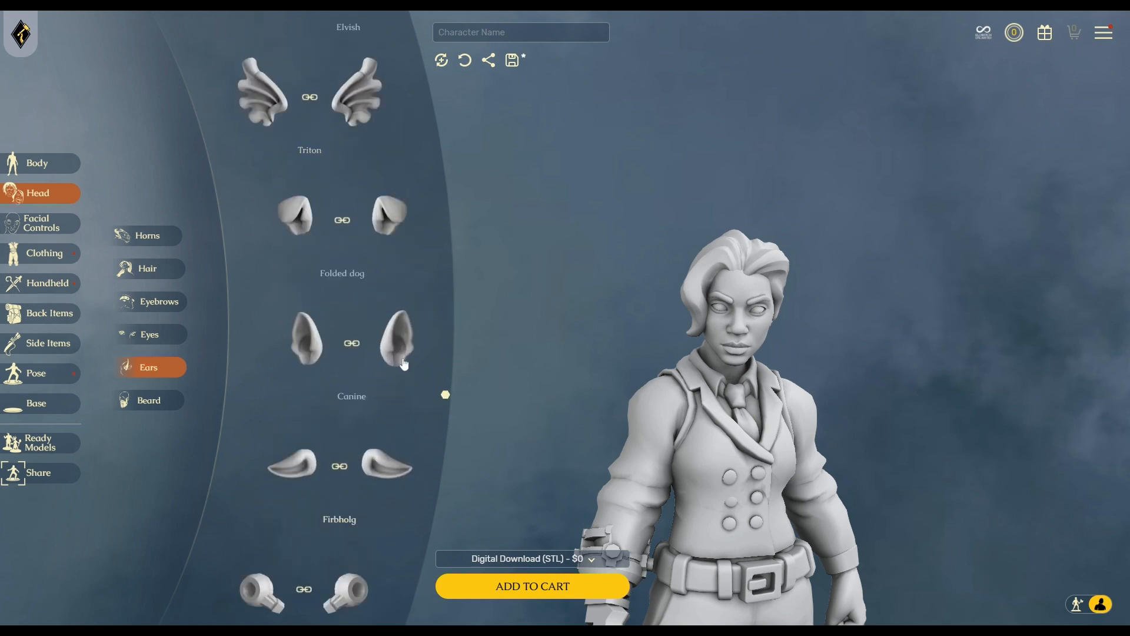
{"action": "scroll", "coordinate": [381, 452], "scroll_direction": "down", "scroll_amount": 10}
{"action": "scroll", "coordinate": [407, 468], "scroll_direction": "down", "scroll_amount": 10}
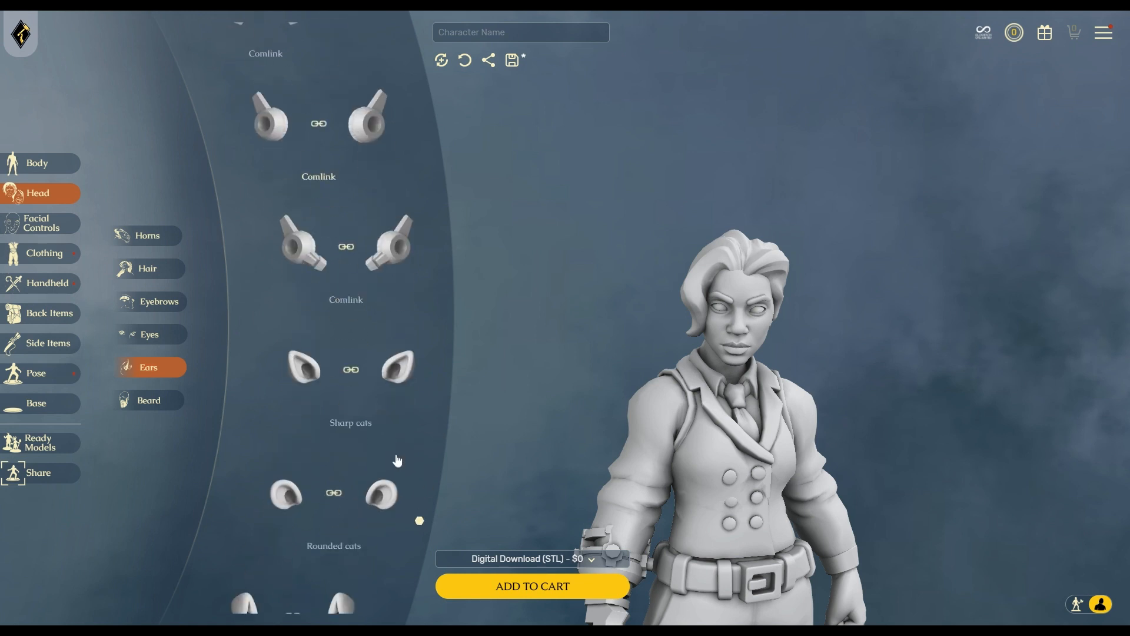
{"action": "scroll", "coordinate": [395, 468], "scroll_direction": "down", "scroll_amount": 10}
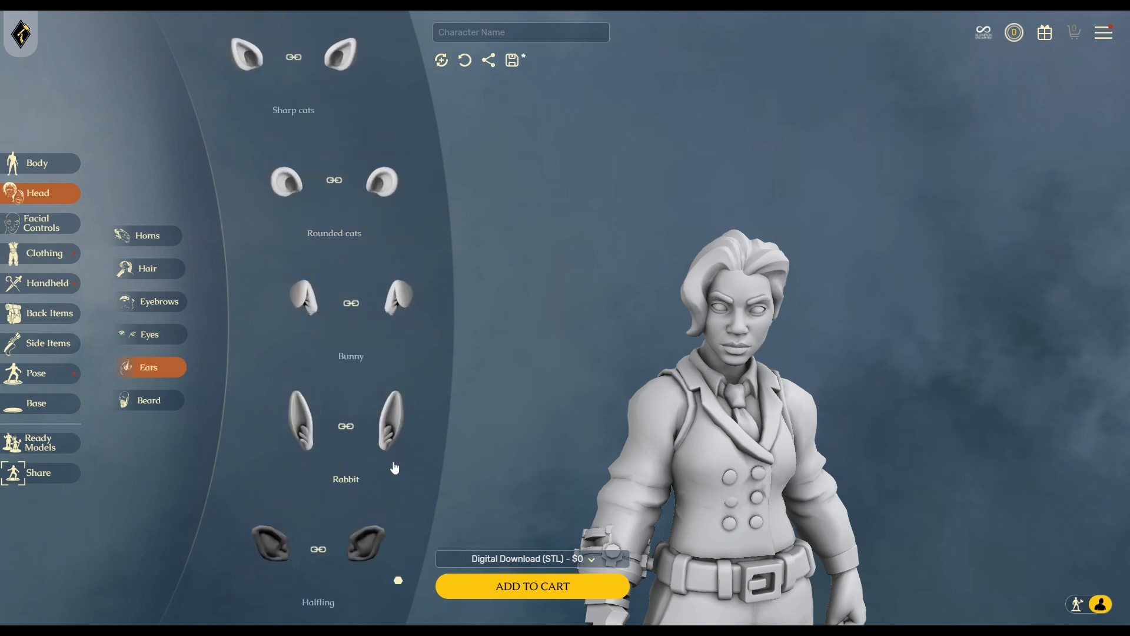
{"action": "scroll", "coordinate": [393, 464], "scroll_direction": "up", "scroll_amount": 10}
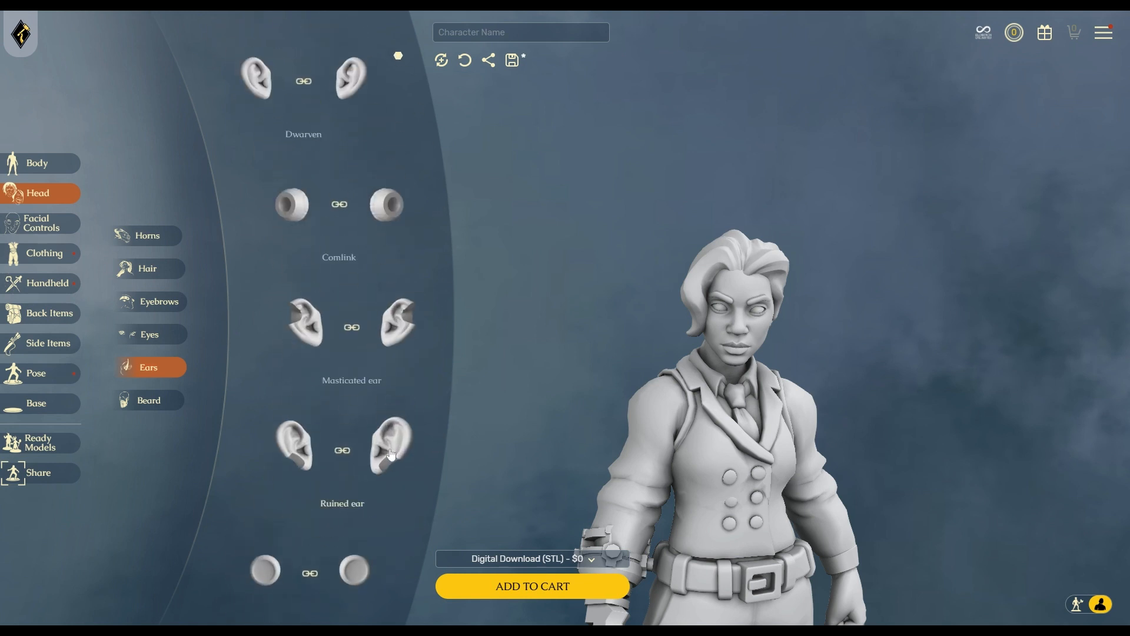
{"action": "left_click", "coordinate": [163, 393]}
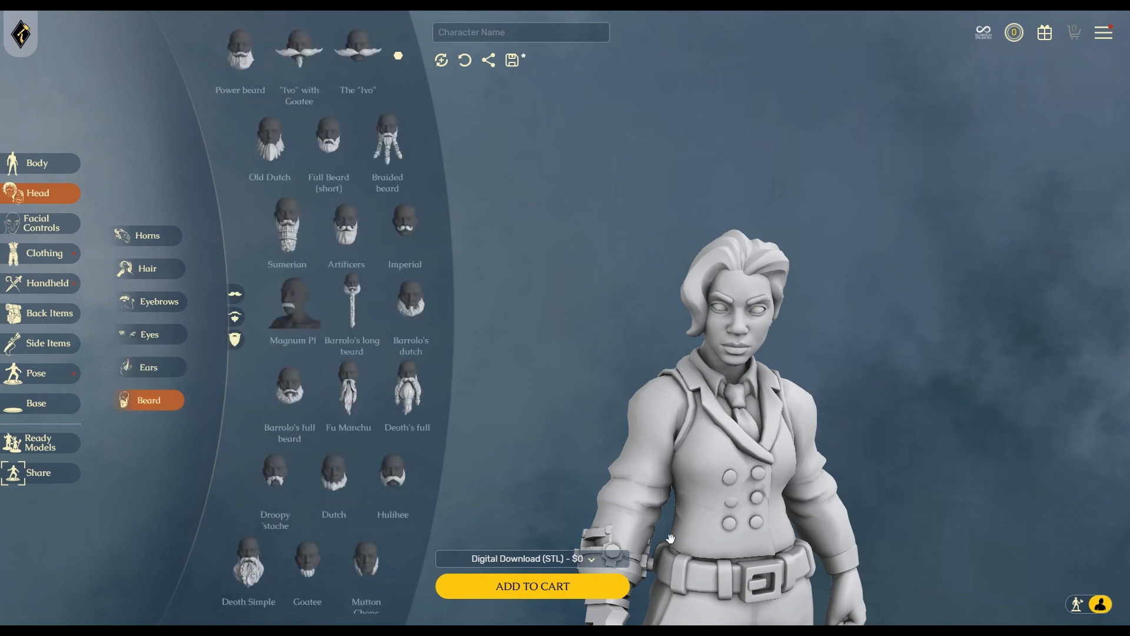
{"action": "scroll", "coordinate": [351, 294], "scroll_direction": "down", "scroll_amount": 3}
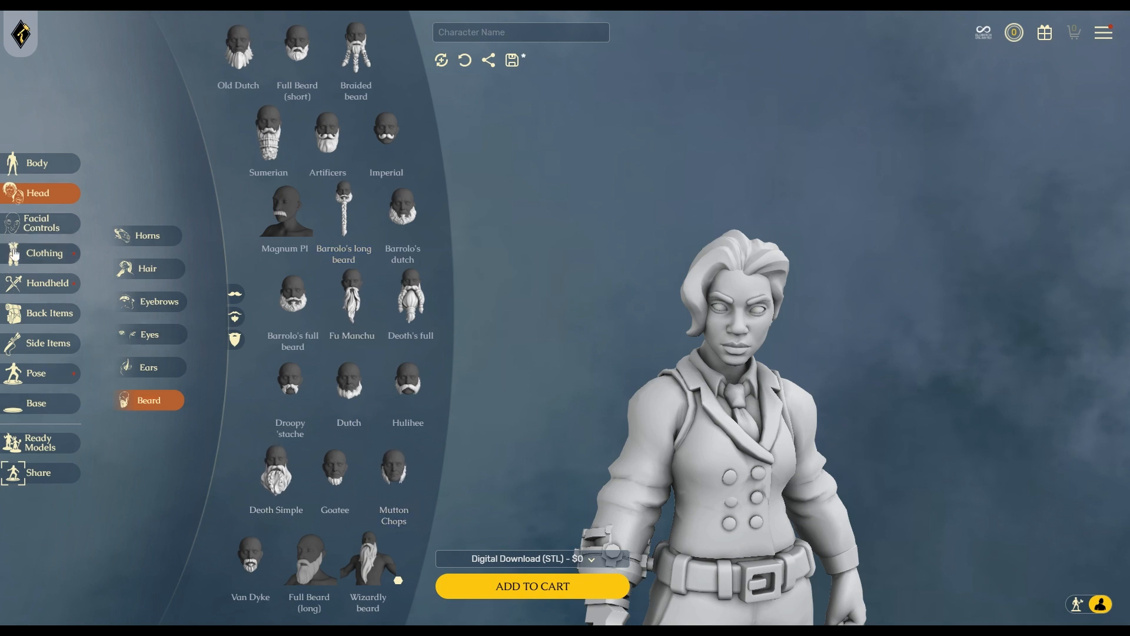
Set Happy to full and Angry to about half, then ease the smile back for a smirk.
{"action": "left_click", "coordinate": [48, 230]}
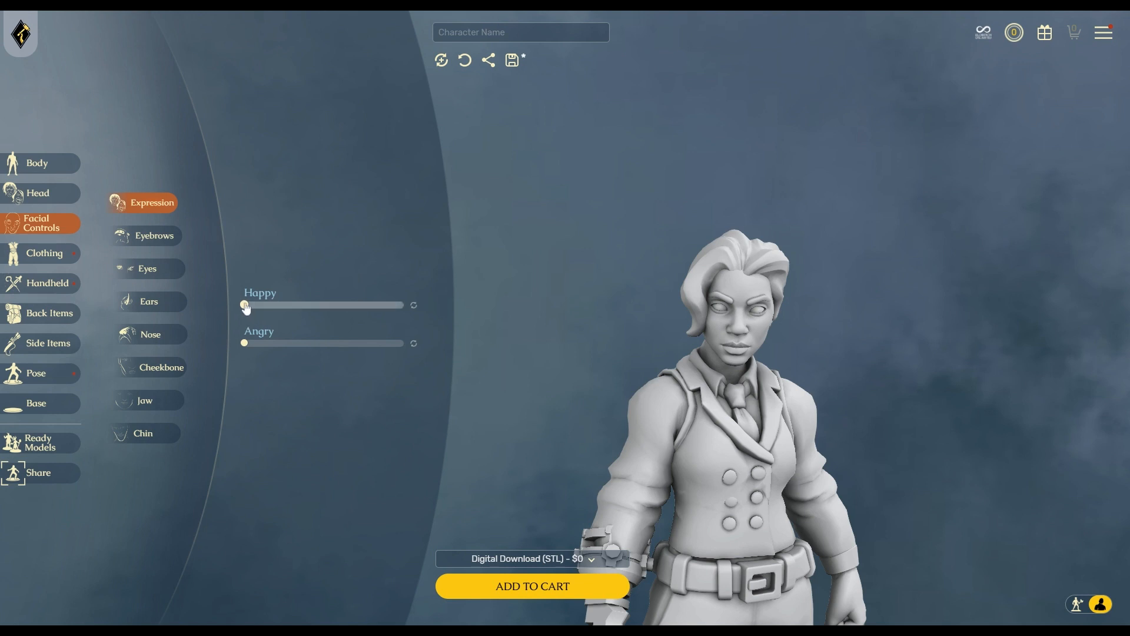
{"action": "left_click_drag", "start_coordinate": [244, 305], "coordinate": [412, 306]}
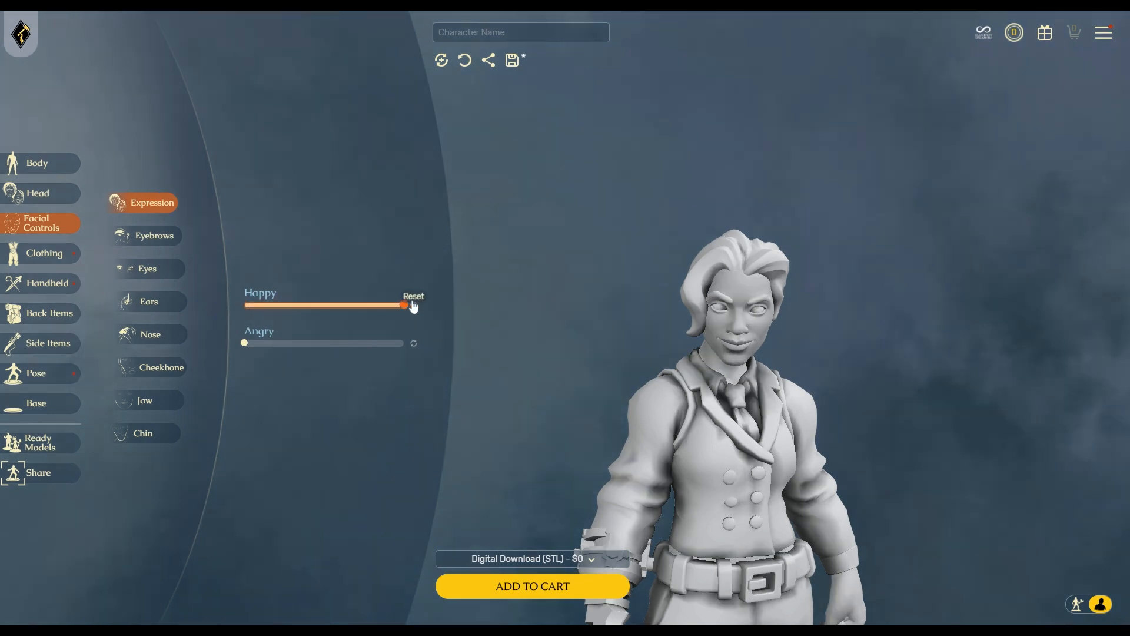
{"action": "left_click_drag", "start_coordinate": [245, 343], "coordinate": [359, 343]}
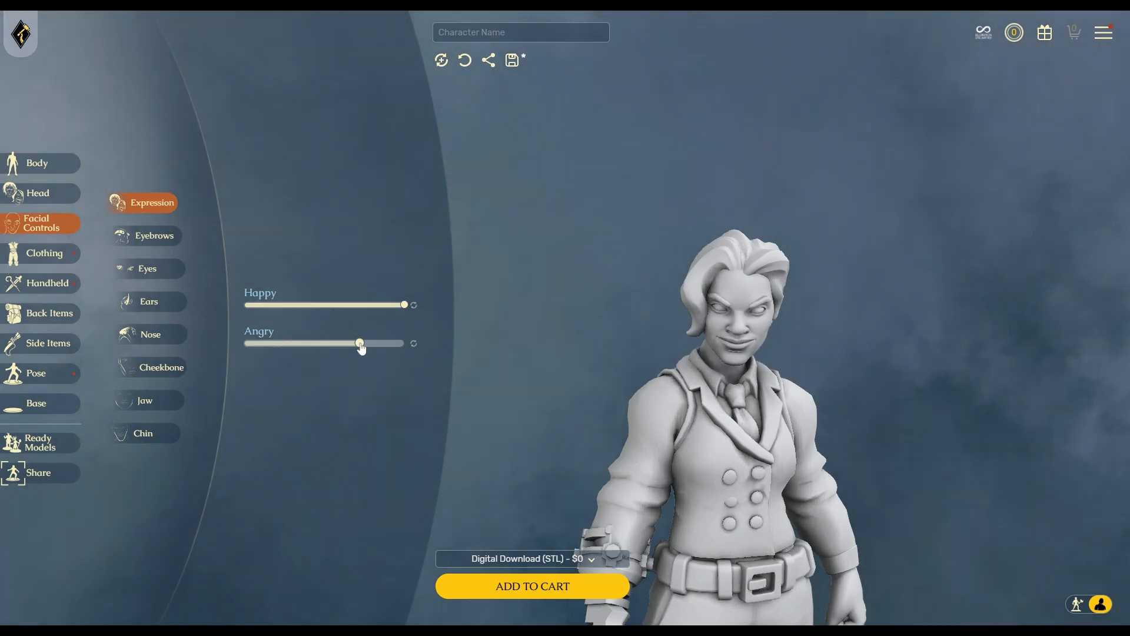
{"action": "left_click_drag", "start_coordinate": [1010, 521], "coordinate": [942, 498]}
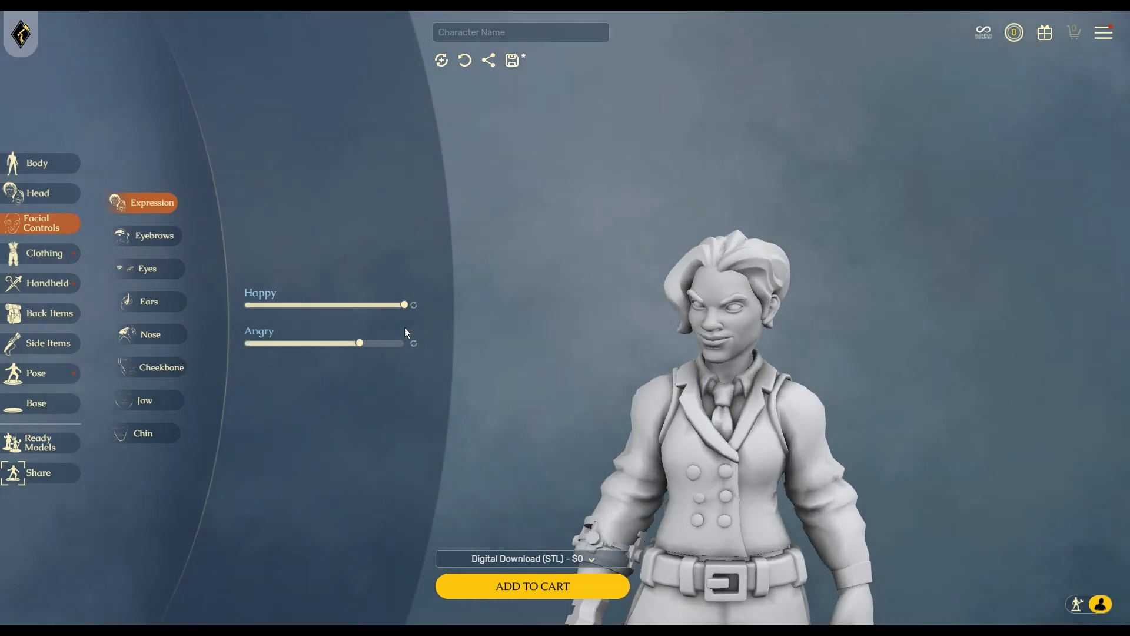
{"action": "left_click_drag", "start_coordinate": [405, 305], "coordinate": [349, 305]}
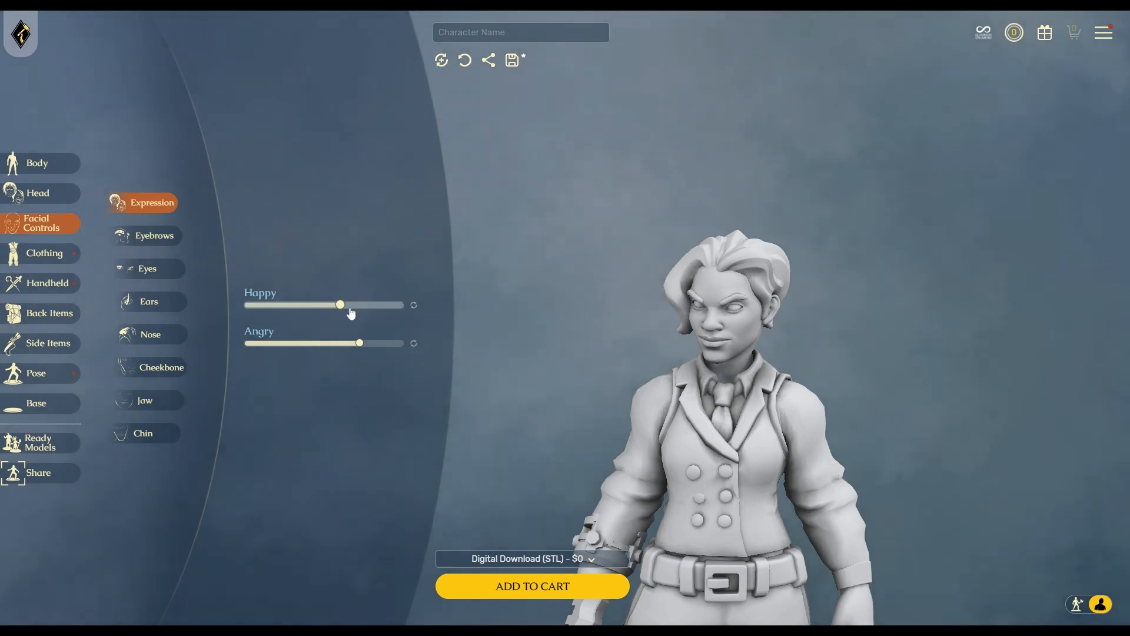
{"action": "mouse_move", "coordinate": [522, 456]}
{"action": "left_mouse_down"}
{"action": "mouse_move", "coordinate": [618, 463]}
{"action": "mouse_move", "coordinate": [536, 462]}
{"action": "left_mouse_up"}
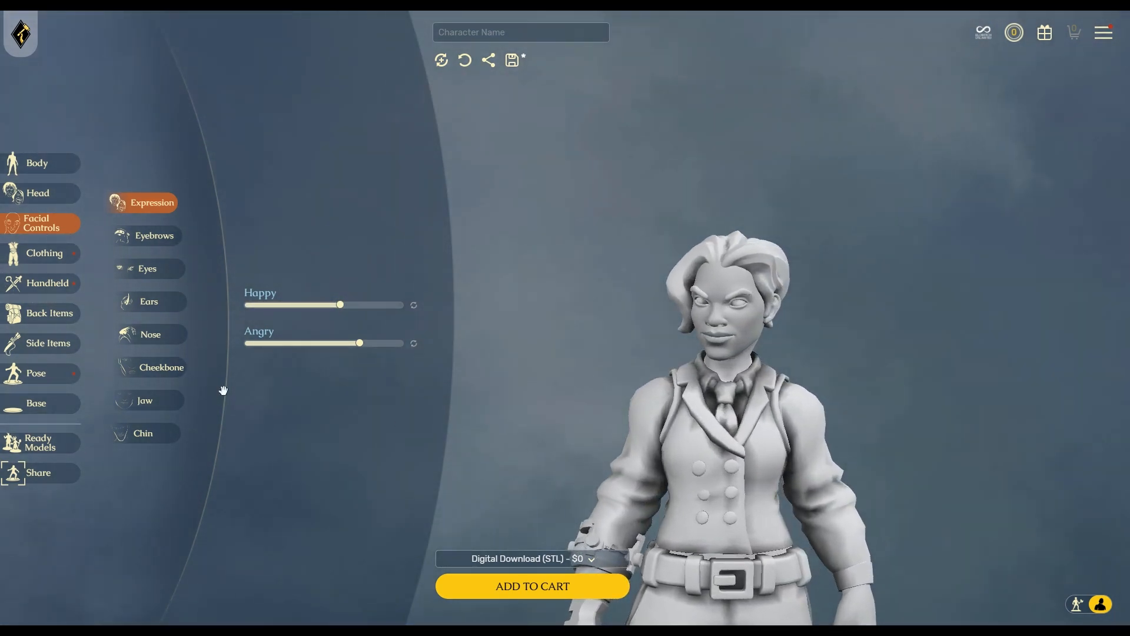
{"action": "left_click", "coordinate": [152, 235]}
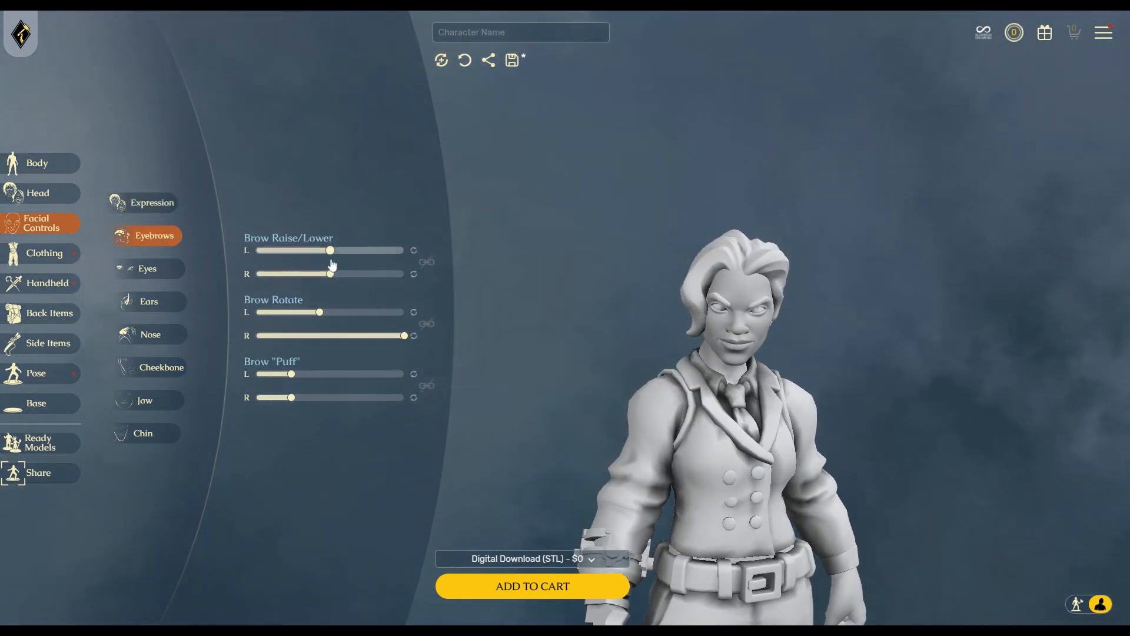
Raise the left eyebrow, rotating and puffing it slightly.
{"action": "left_click_drag", "start_coordinate": [330, 251], "coordinate": [316, 276]}
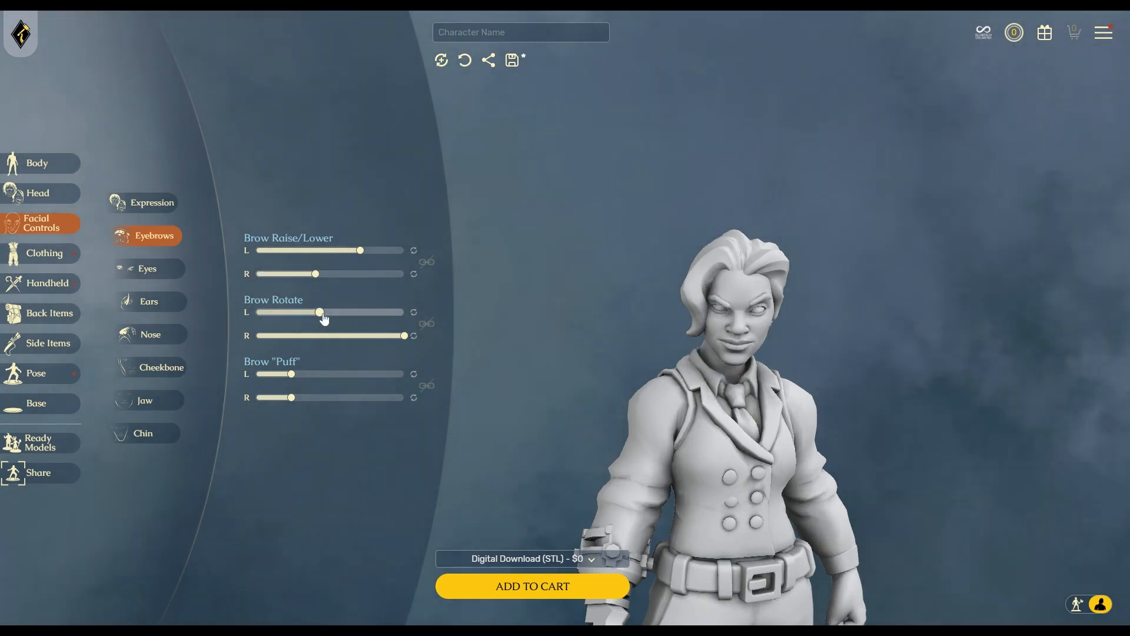
{"action": "left_click_drag", "start_coordinate": [323, 318], "coordinate": [324, 320]}
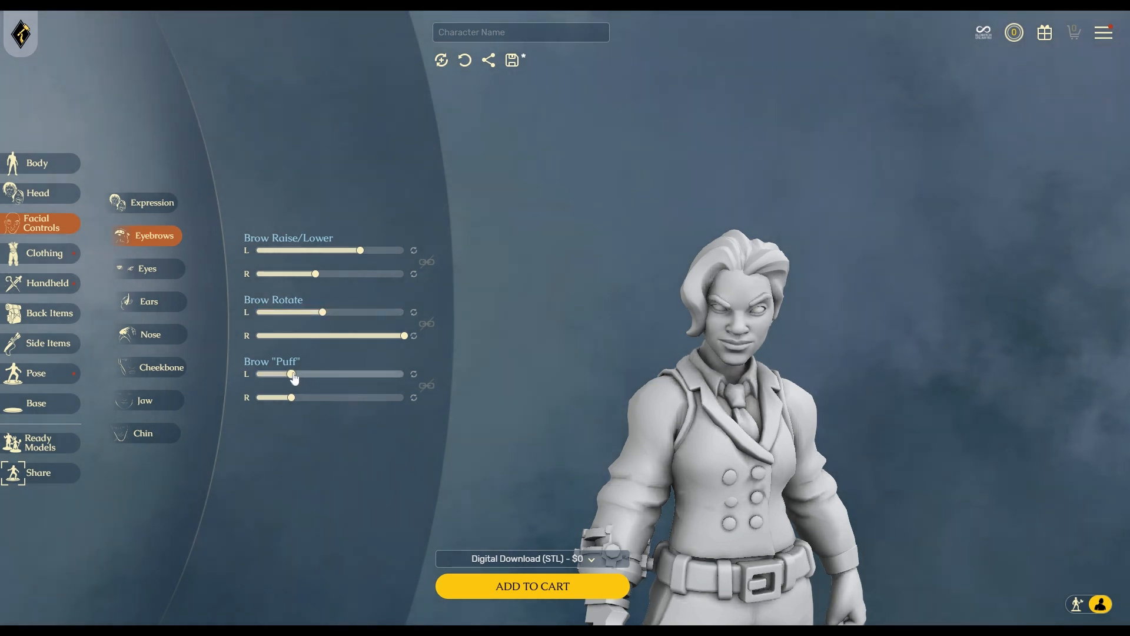
{"action": "left_click_drag", "start_coordinate": [293, 377], "coordinate": [295, 376]}
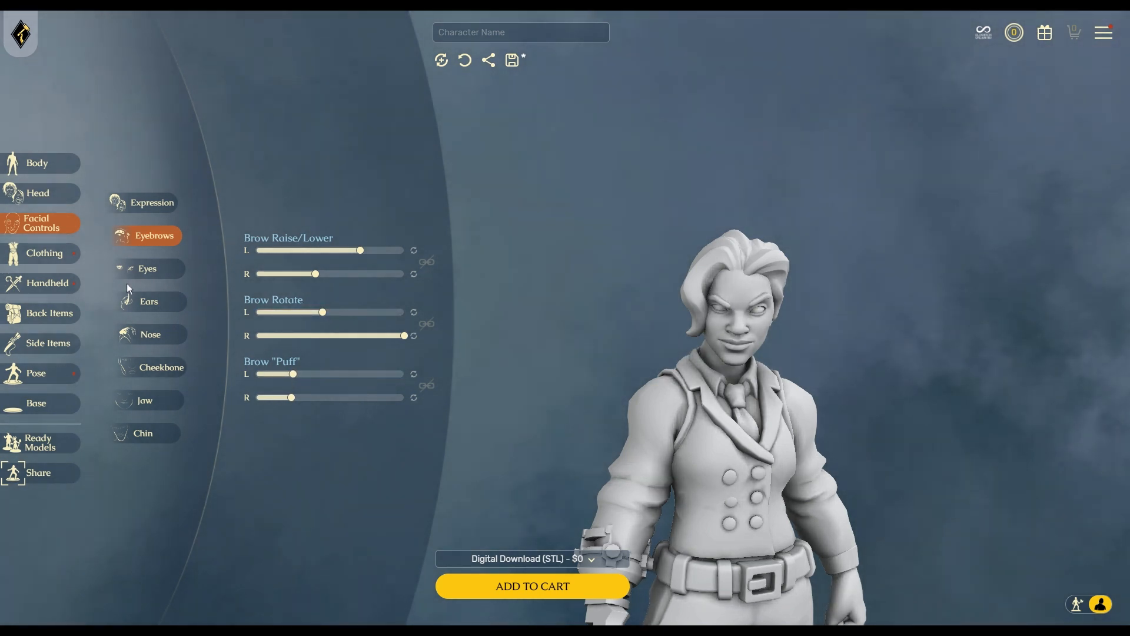
Shrink the left eye socket slightly and link both sockets to scale together.
{"action": "left_click", "coordinate": [148, 271]}
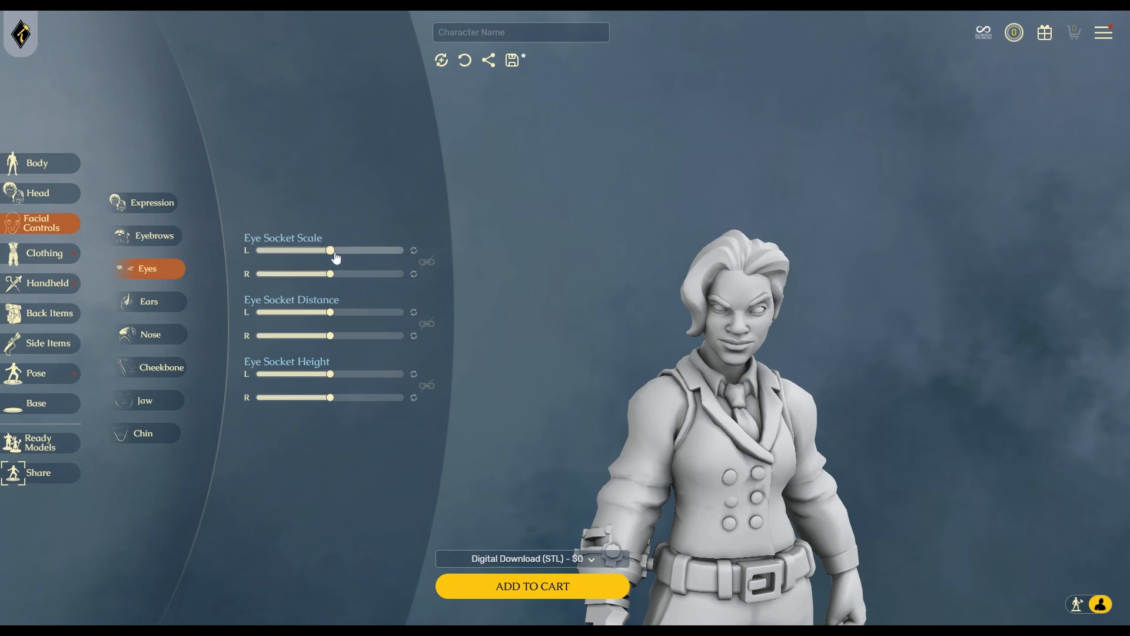
{"action": "left_click_drag", "start_coordinate": [332, 254], "coordinate": [333, 275]}
{"action": "left_click", "coordinate": [426, 262]}
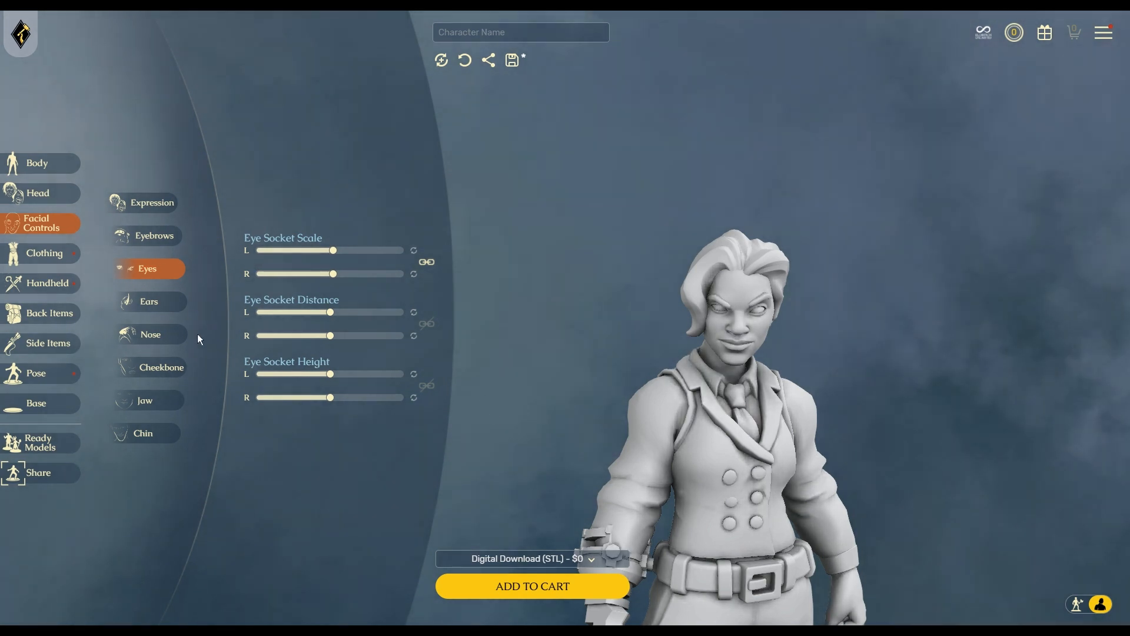
Make both ears smaller with linked sizing and adjust how perky they are.
{"action": "left_click", "coordinate": [139, 305]}
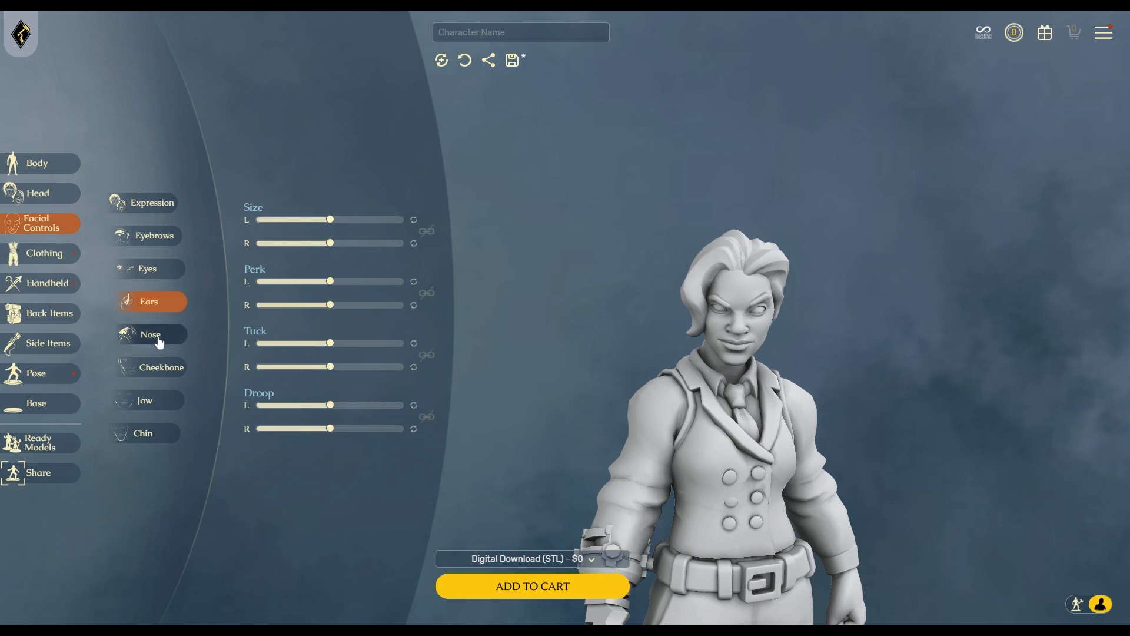
{"action": "left_click_drag", "start_coordinate": [820, 406], "coordinate": [714, 387]}
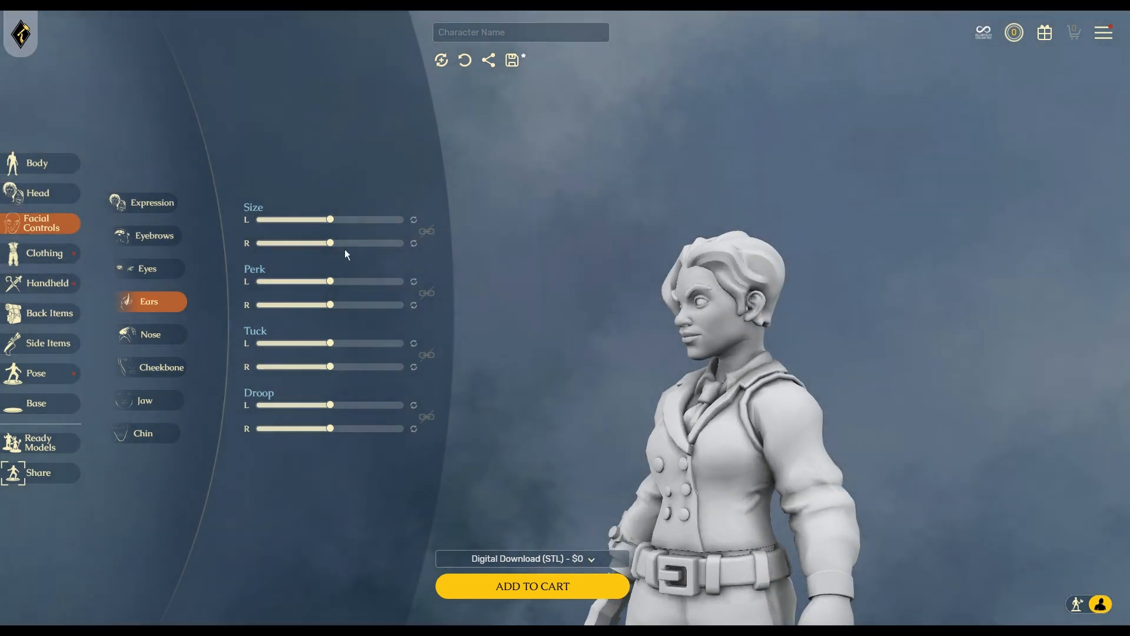
{"action": "mouse_move", "coordinate": [330, 220]}
{"action": "left_mouse_down"}
{"action": "mouse_move", "coordinate": [307, 222]}
{"action": "mouse_move", "coordinate": [318, 243]}
{"action": "mouse_move", "coordinate": [328, 220]}
{"action": "mouse_move", "coordinate": [308, 221]}
{"action": "left_mouse_up"}
{"action": "left_click", "coordinate": [428, 235]}
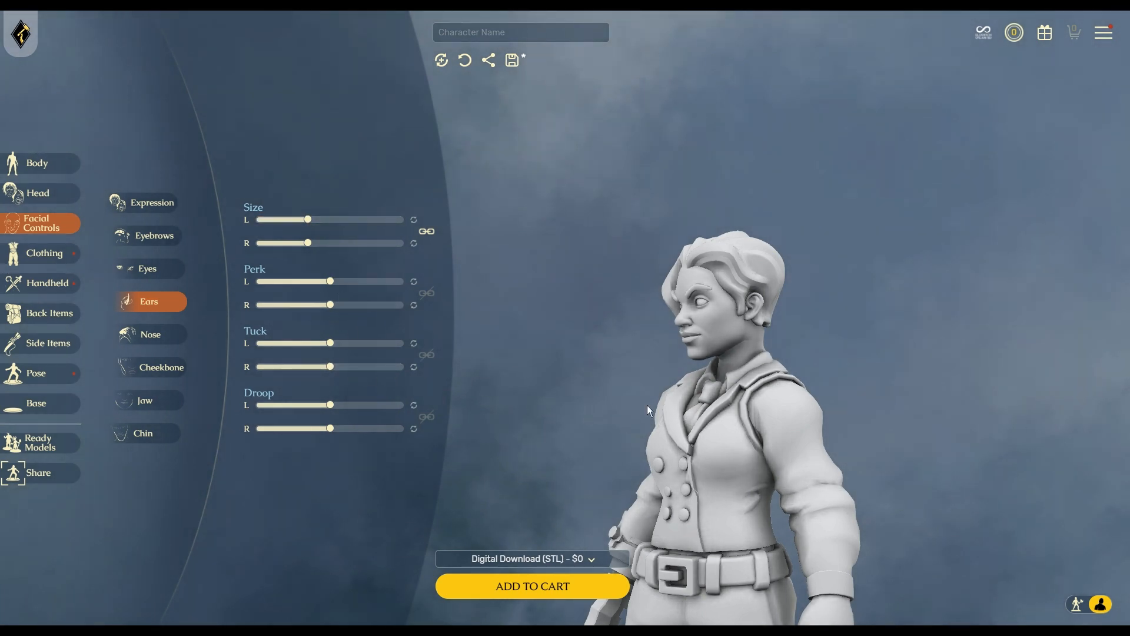
{"action": "left_click_drag", "start_coordinate": [648, 405], "coordinate": [563, 377]}
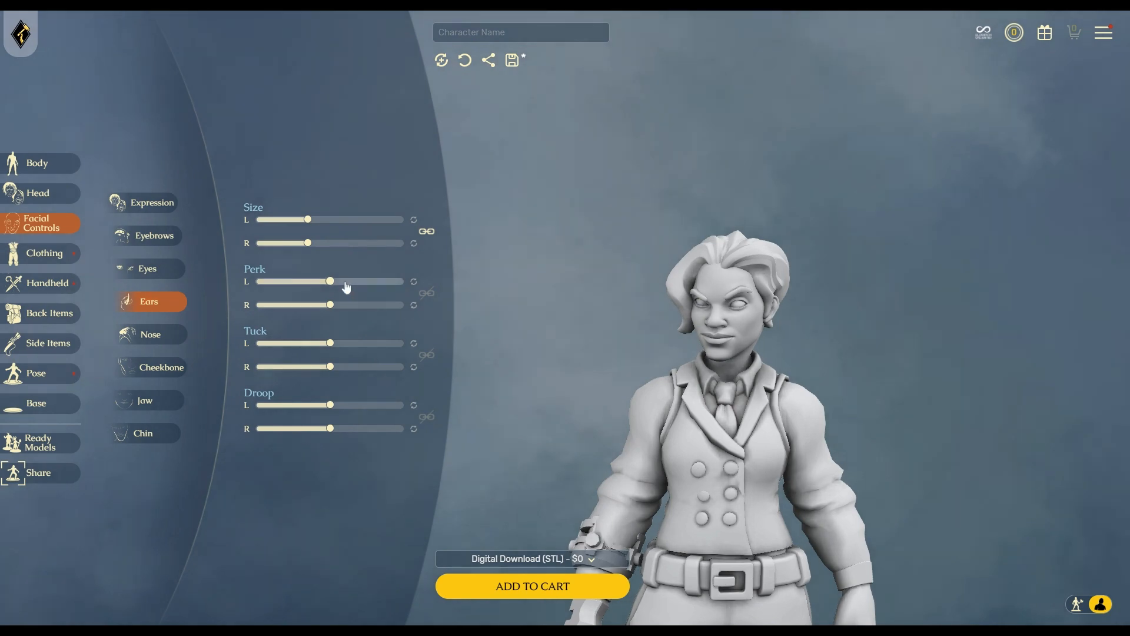
{"action": "left_click_drag", "start_coordinate": [330, 281], "coordinate": [345, 284]}
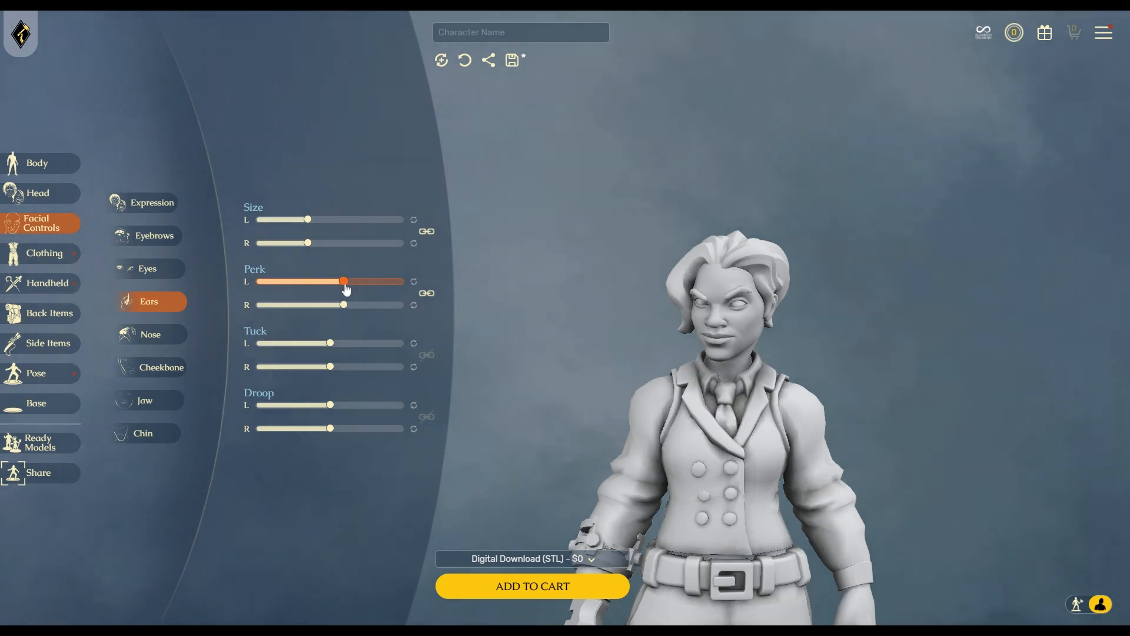
{"action": "left_click", "coordinate": [146, 337]}
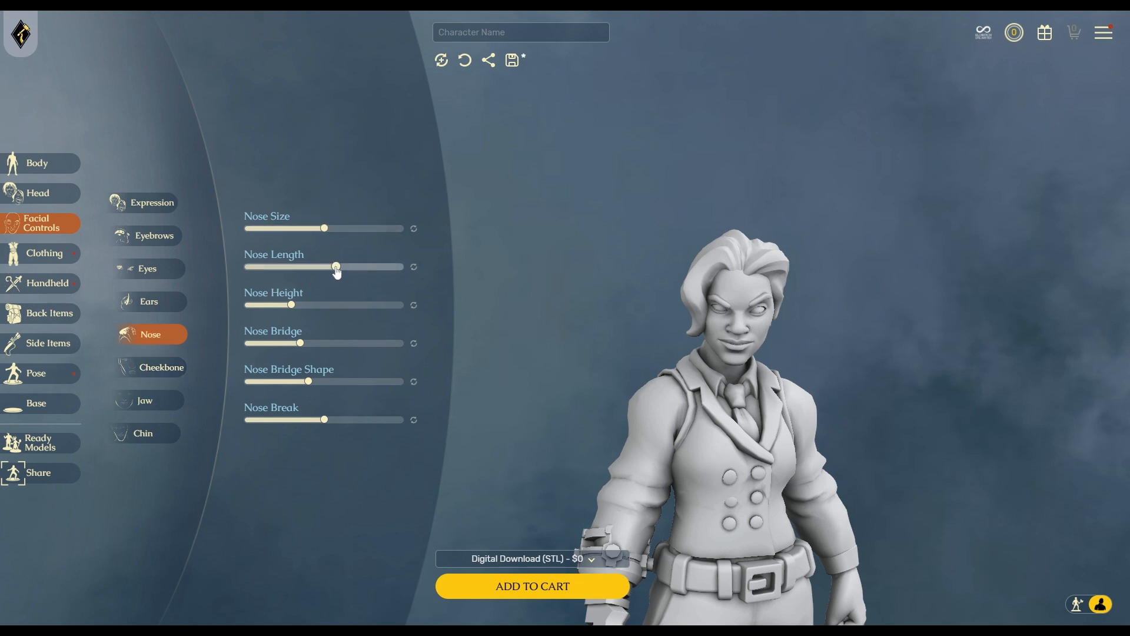
Shorten the nose slightly, reshape its bridge, adjust the break and shrink its size.
{"action": "left_click_drag", "start_coordinate": [337, 270], "coordinate": [331, 269]}
{"action": "left_click_drag", "start_coordinate": [307, 382], "coordinate": [365, 388]}
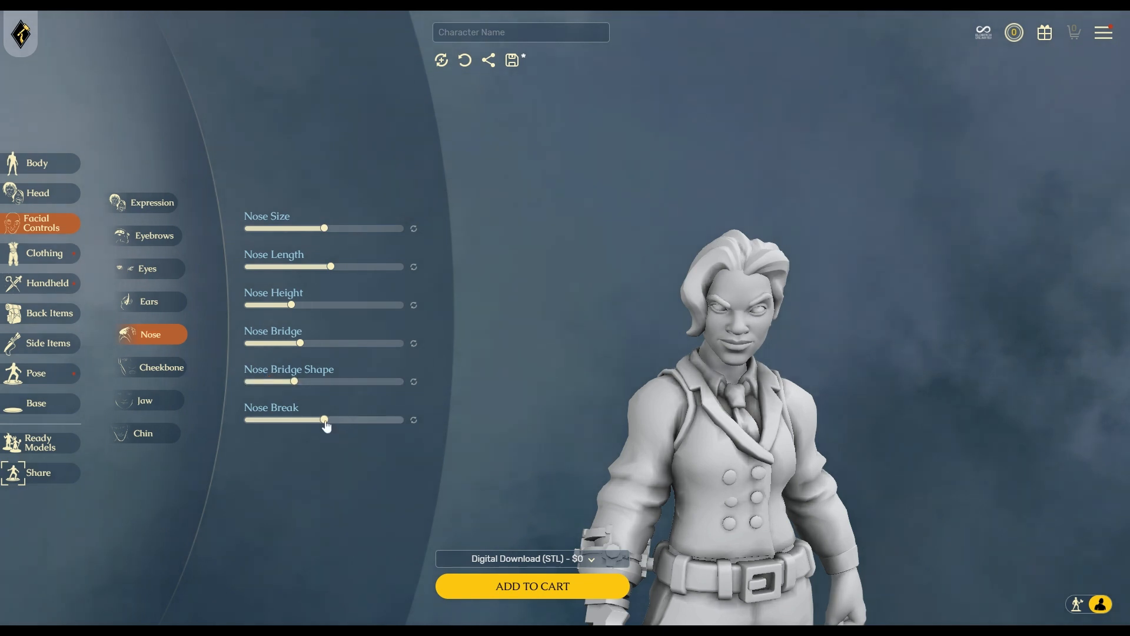
{"action": "mouse_move", "coordinate": [325, 419]}
{"action": "left_mouse_down"}
{"action": "mouse_move", "coordinate": [304, 420]}
{"action": "mouse_move", "coordinate": [383, 427]}
{"action": "mouse_move", "coordinate": [313, 425]}
{"action": "left_mouse_up"}
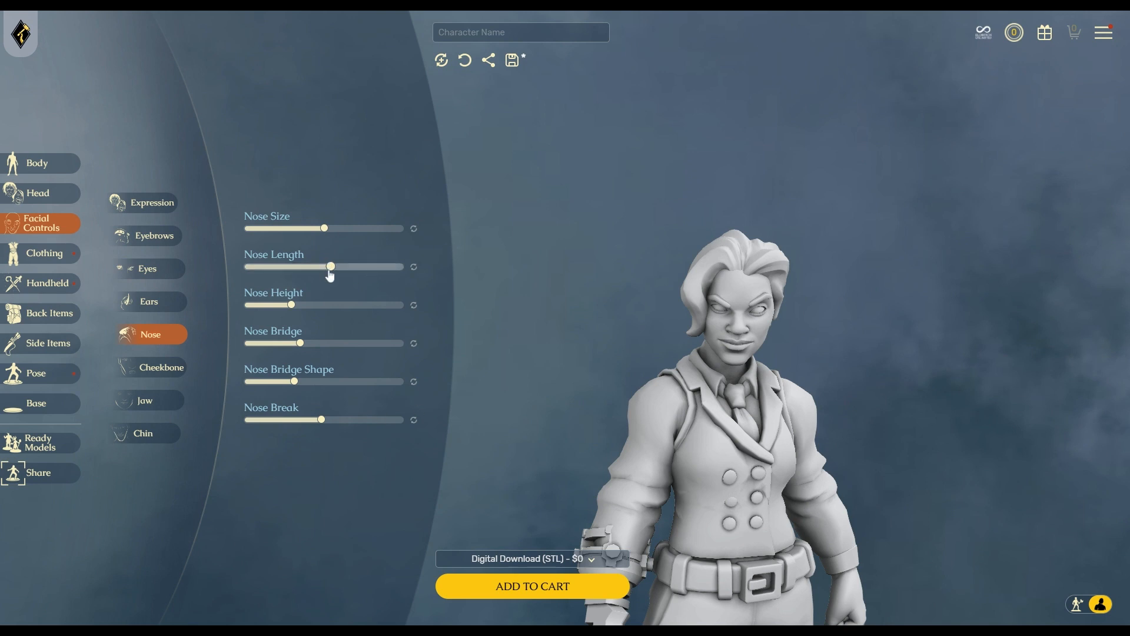
{"action": "left_click_drag", "start_coordinate": [324, 229], "coordinate": [292, 238]}
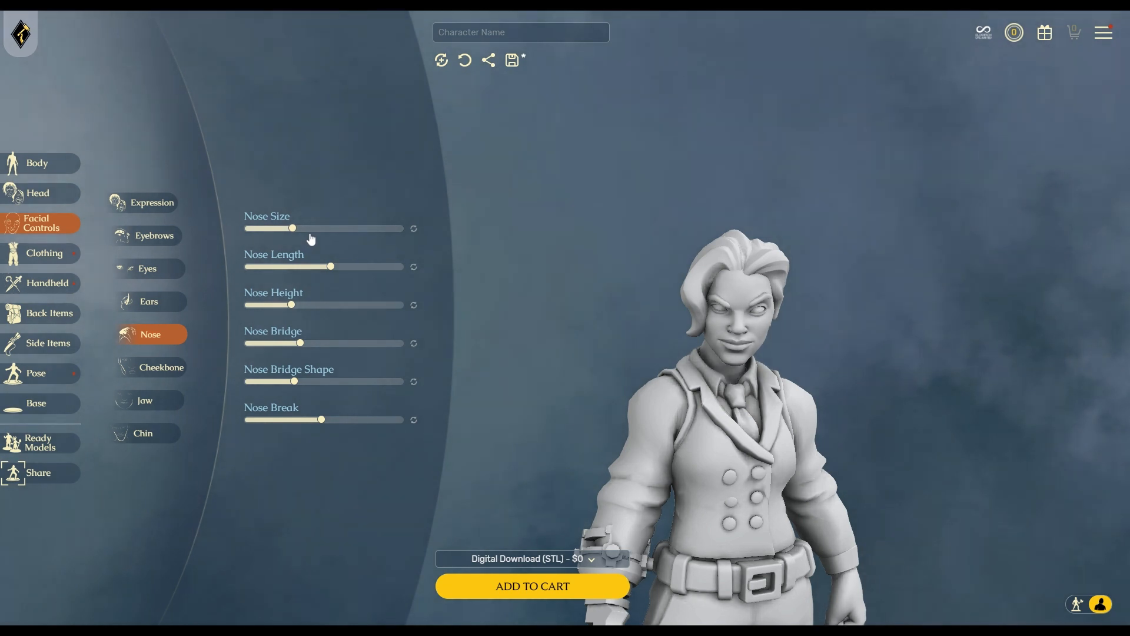
{"action": "left_click", "coordinate": [157, 366]}
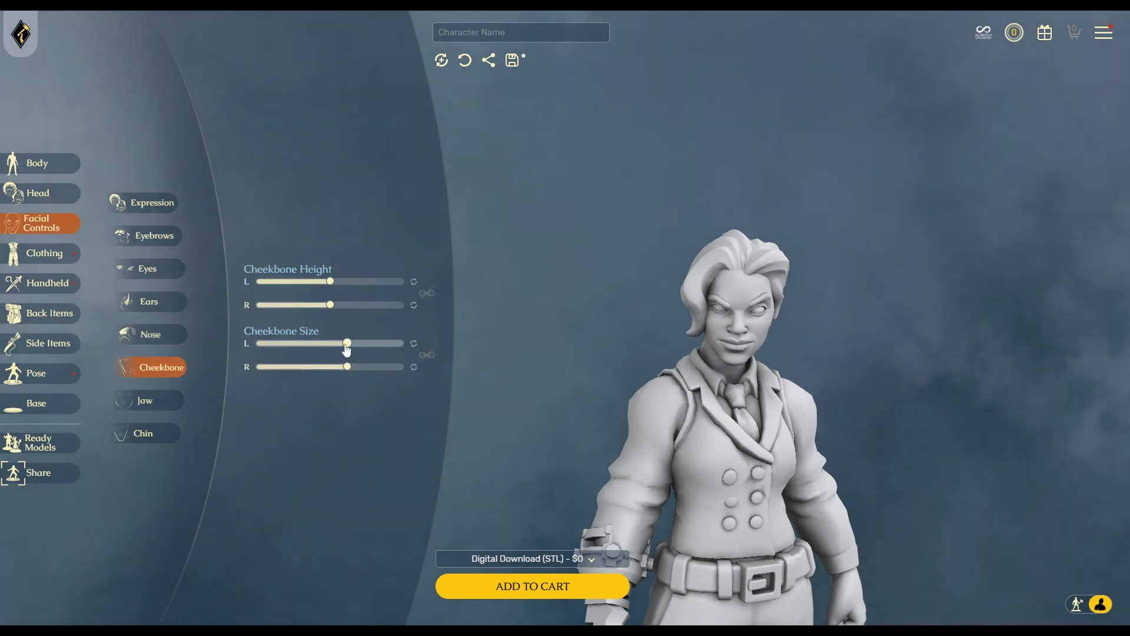
Open the jaw slightly, try some Jaw Twist, then reset the twist to default.
{"action": "left_click", "coordinate": [156, 403]}
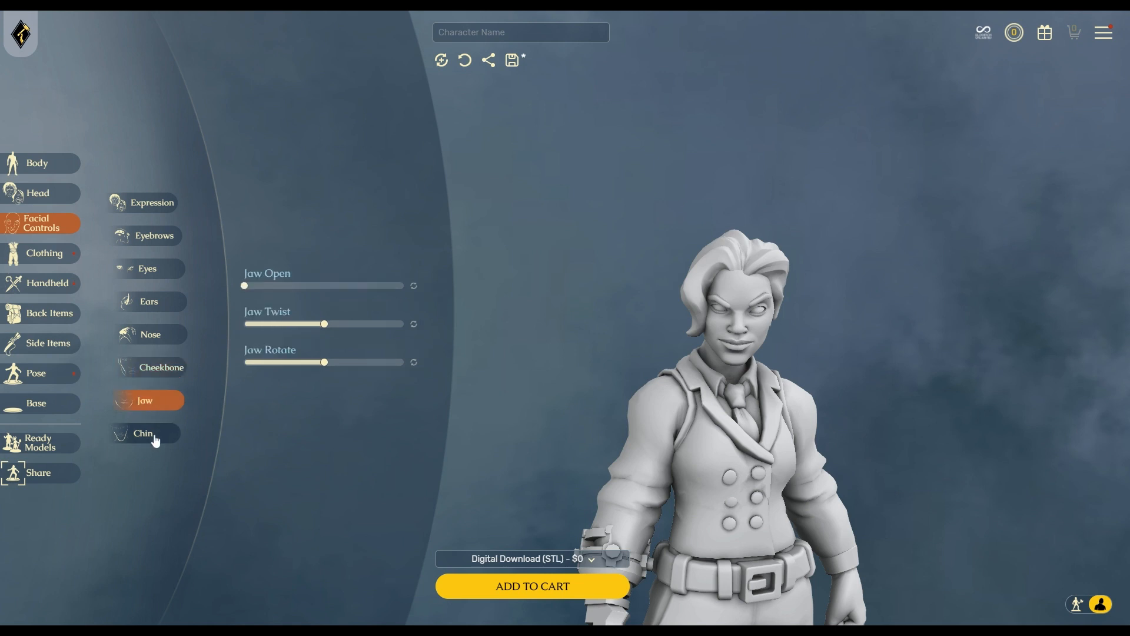
{"action": "left_click_drag", "start_coordinate": [245, 288], "coordinate": [310, 296]}
{"action": "left_click_drag", "start_coordinate": [933, 487], "coordinate": [965, 461]}
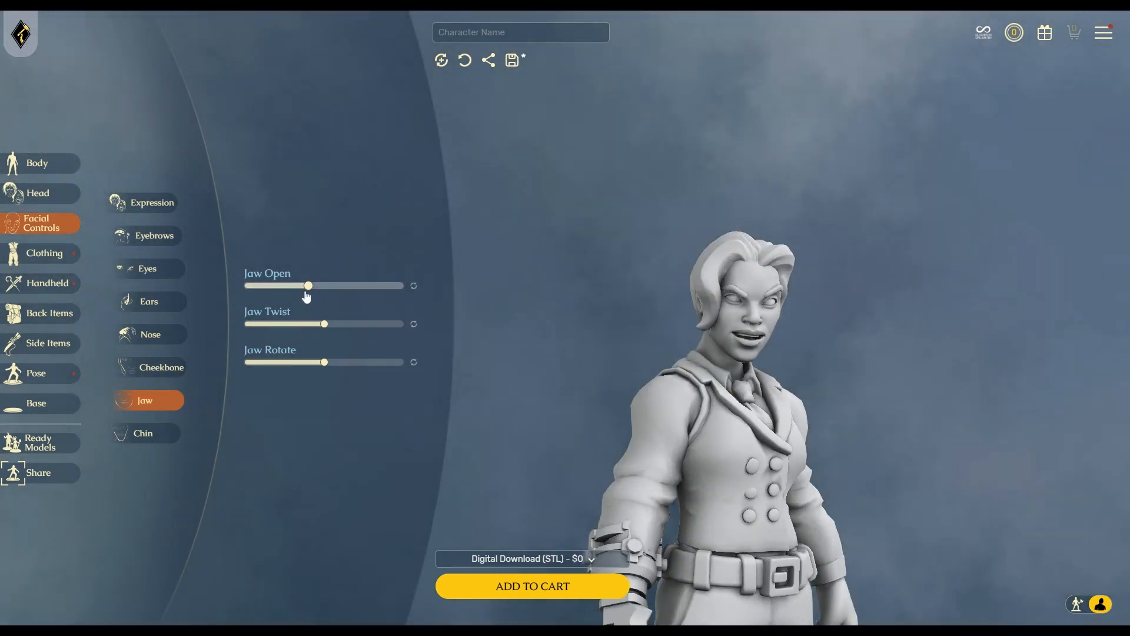
{"action": "left_click_drag", "start_coordinate": [308, 286], "coordinate": [295, 286]}
{"action": "left_click_drag", "start_coordinate": [326, 327], "coordinate": [282, 328]}
{"action": "left_click_drag", "start_coordinate": [863, 484], "coordinate": [813, 490]}
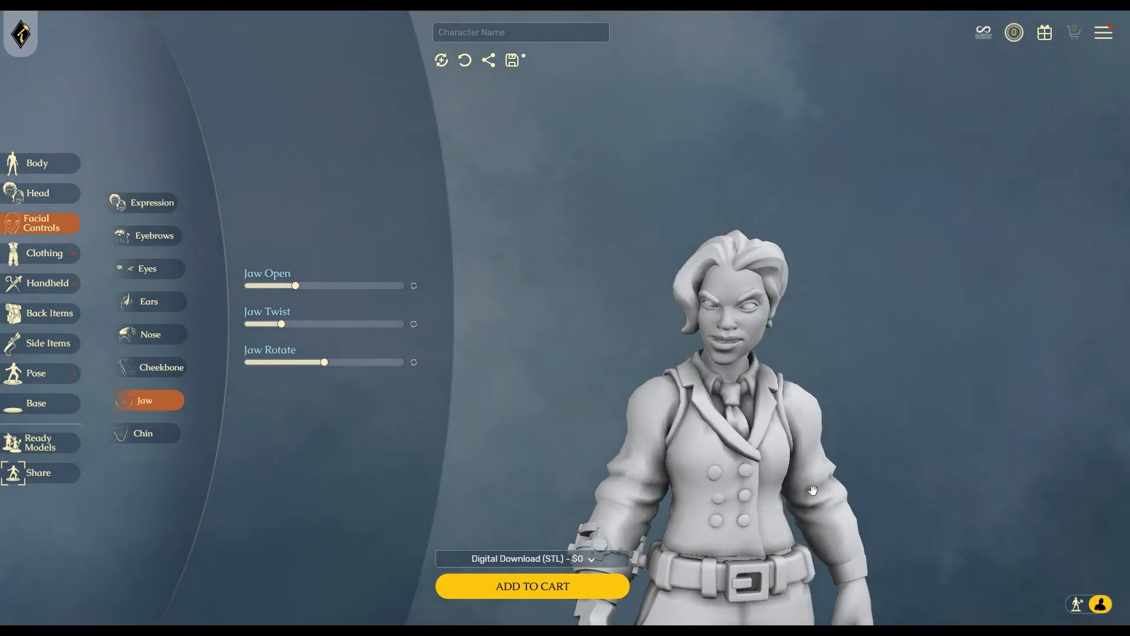
{"action": "left_click_drag", "start_coordinate": [283, 330], "coordinate": [297, 330]}
{"action": "left_click", "coordinate": [415, 326]}
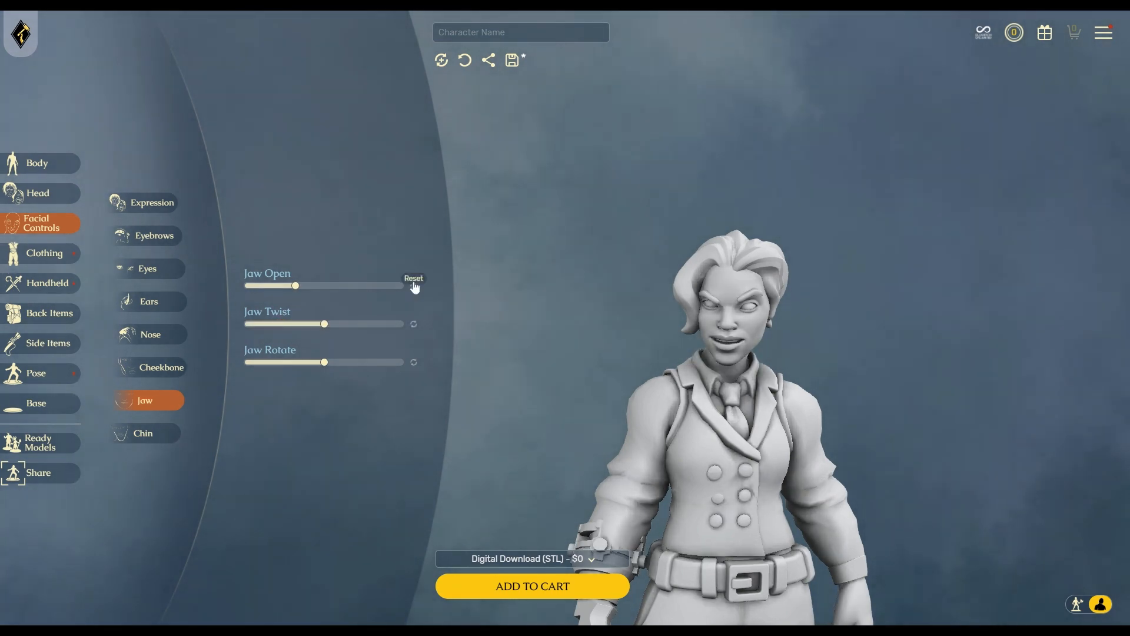
Make the chin slightly smaller and a little wider.
{"action": "left_click", "coordinate": [154, 440]}
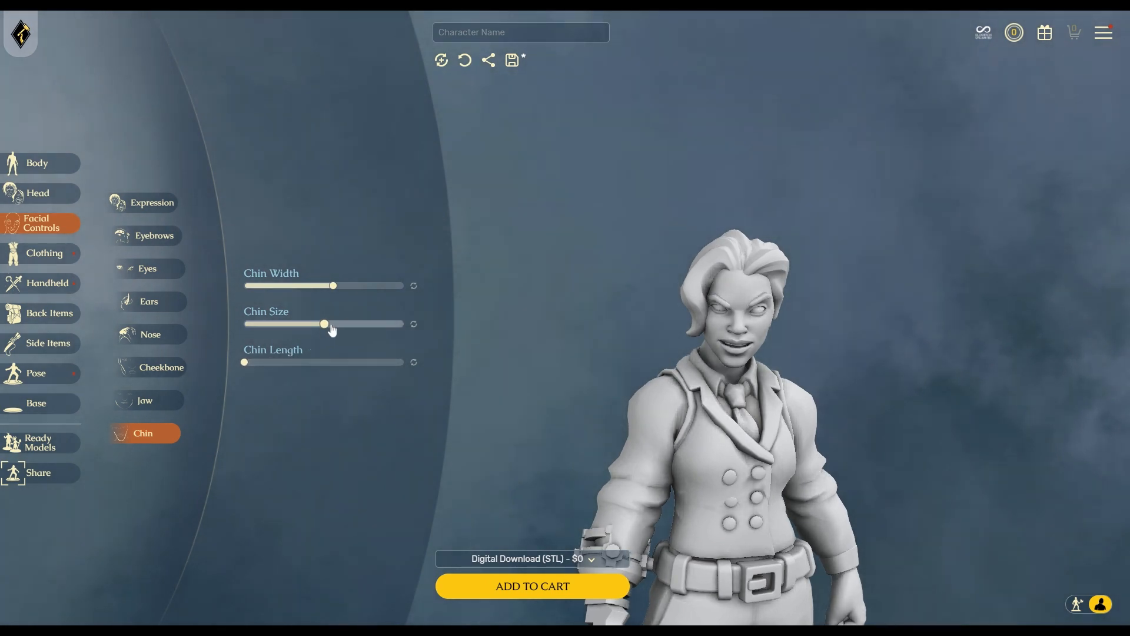
{"action": "left_click_drag", "start_coordinate": [323, 325], "coordinate": [318, 325]}
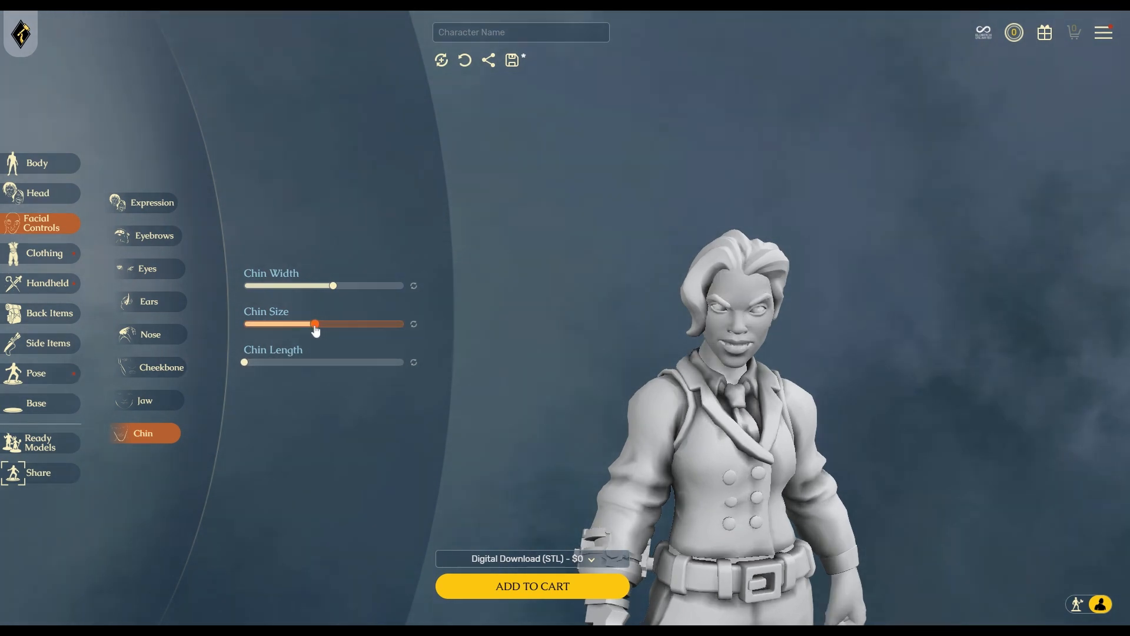
{"action": "left_click_drag", "start_coordinate": [333, 286], "coordinate": [333, 288]}
{"action": "left_click", "coordinate": [50, 264]}
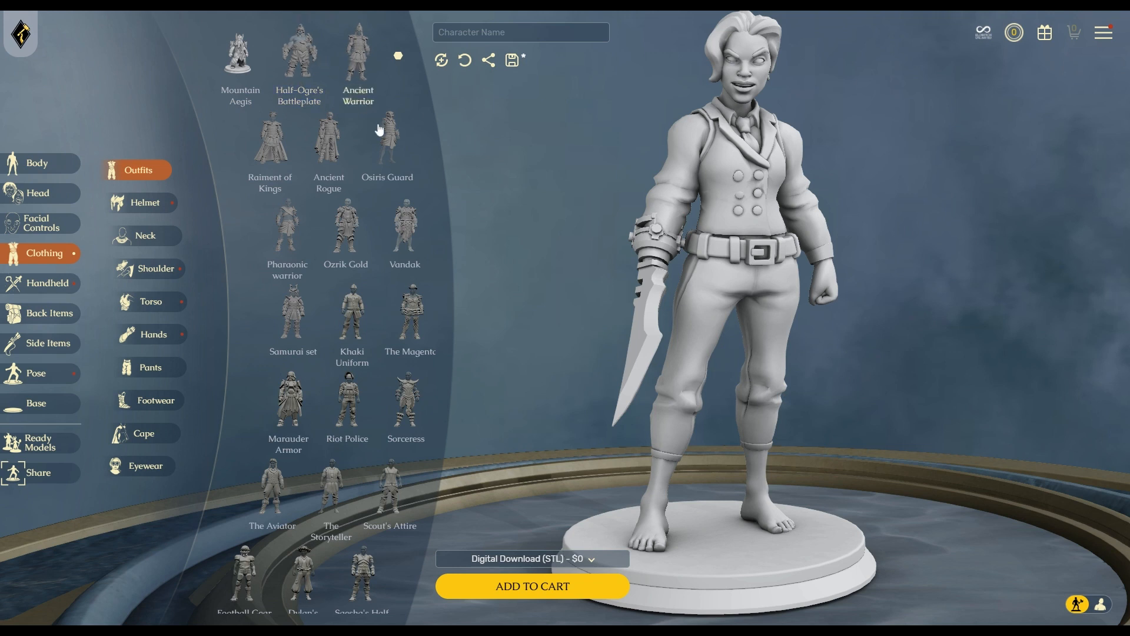
Try the Osiris Guard, Magenta and Samurai set outfits before settling on Sorceress.
{"action": "left_click", "coordinate": [394, 152]}
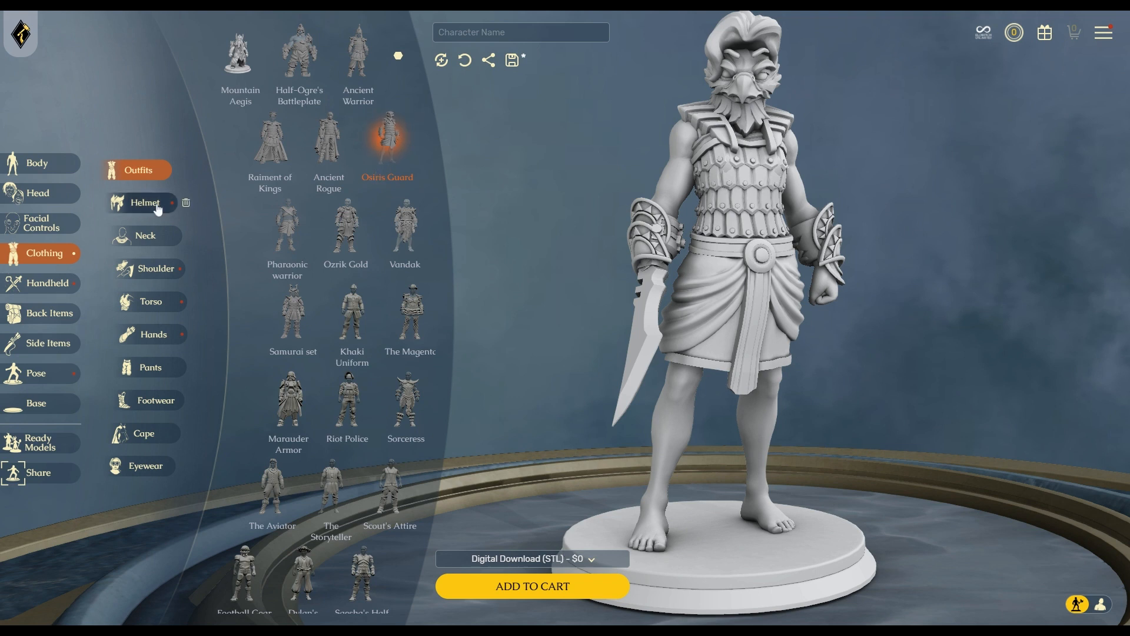
{"action": "left_click", "coordinate": [412, 321]}
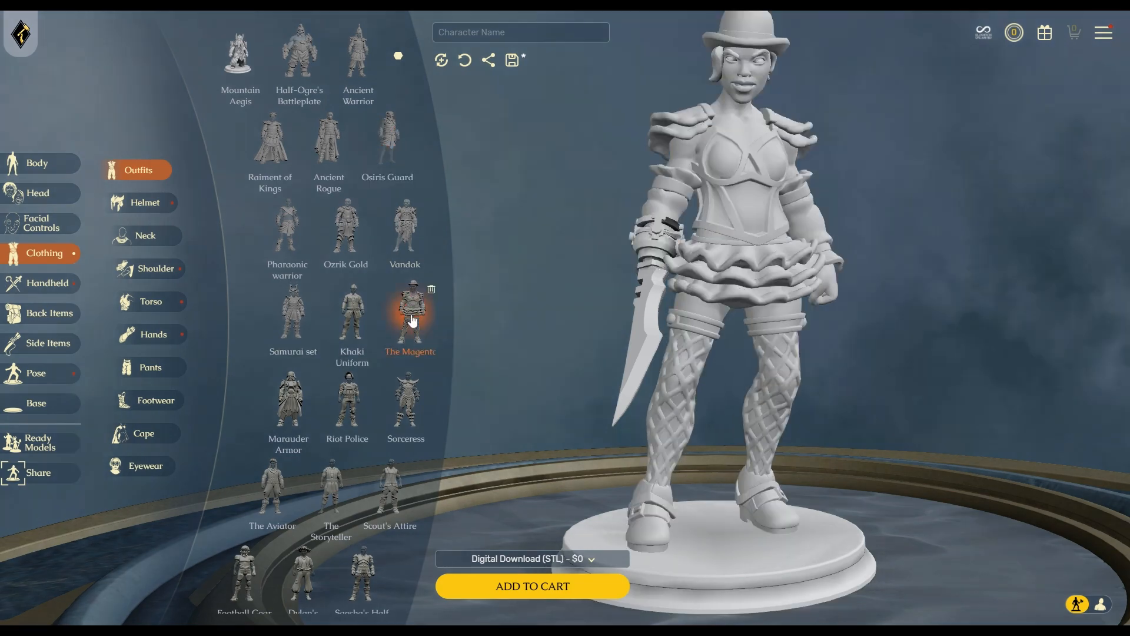
{"action": "left_click_drag", "start_coordinate": [902, 398], "coordinate": [977, 408]}
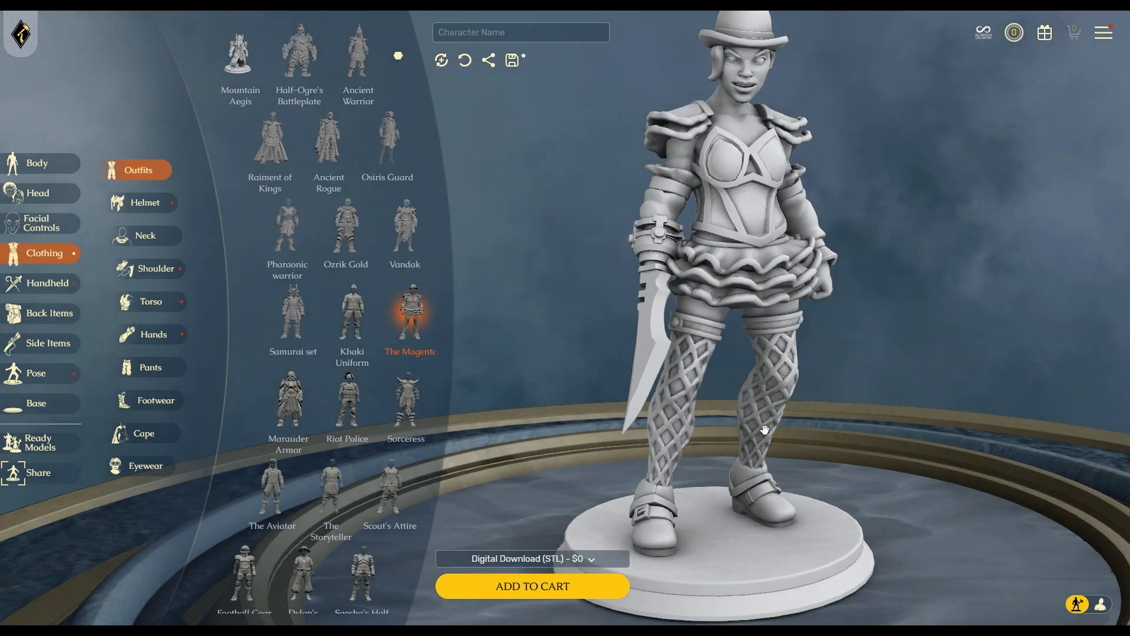
{"action": "left_click_drag", "start_coordinate": [764, 429], "coordinate": [832, 428]}
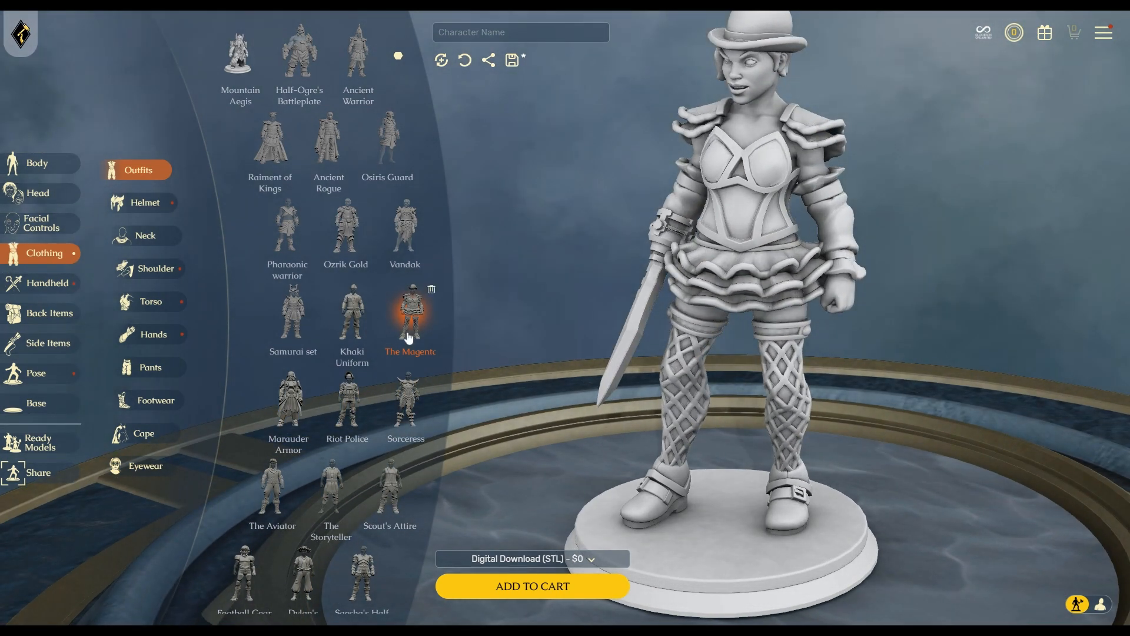
{"action": "left_click", "coordinate": [297, 318]}
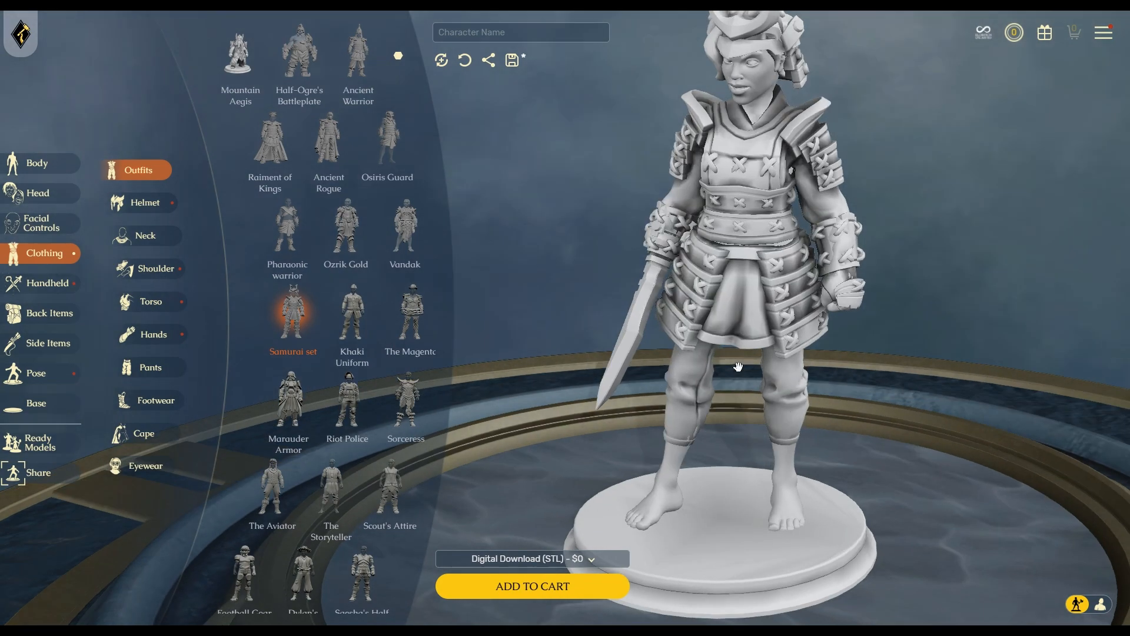
{"action": "mouse_move", "coordinate": [723, 275]}
{"action": "left_mouse_down"}
{"action": "mouse_move", "coordinate": [862, 353]}
{"action": "mouse_move", "coordinate": [746, 365]}
{"action": "left_mouse_up"}
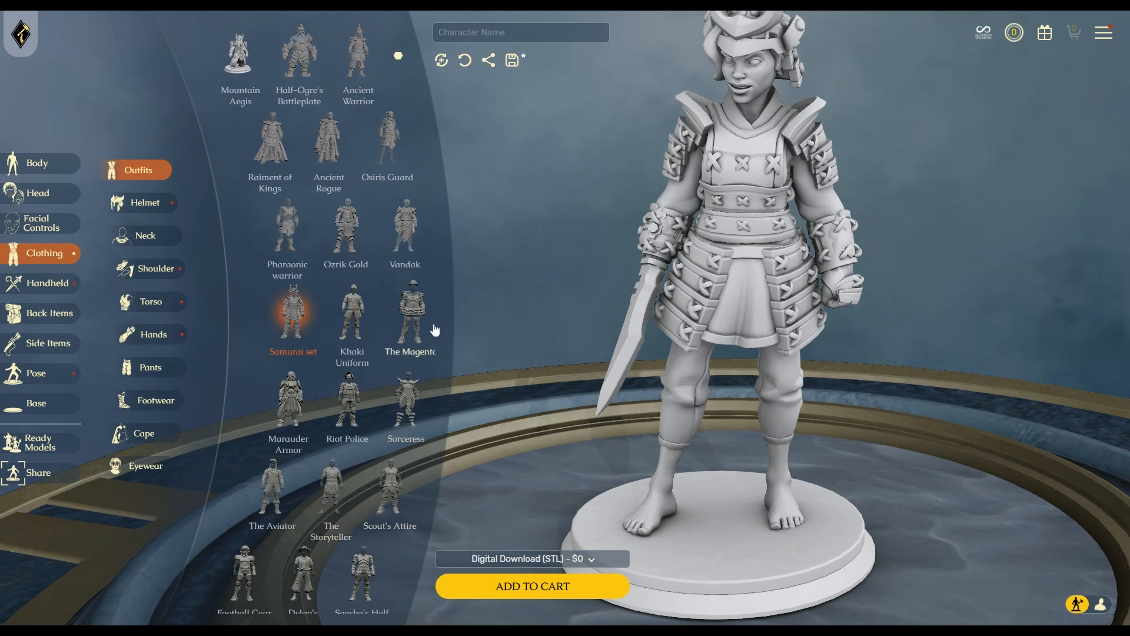
{"action": "left_click", "coordinate": [406, 406]}
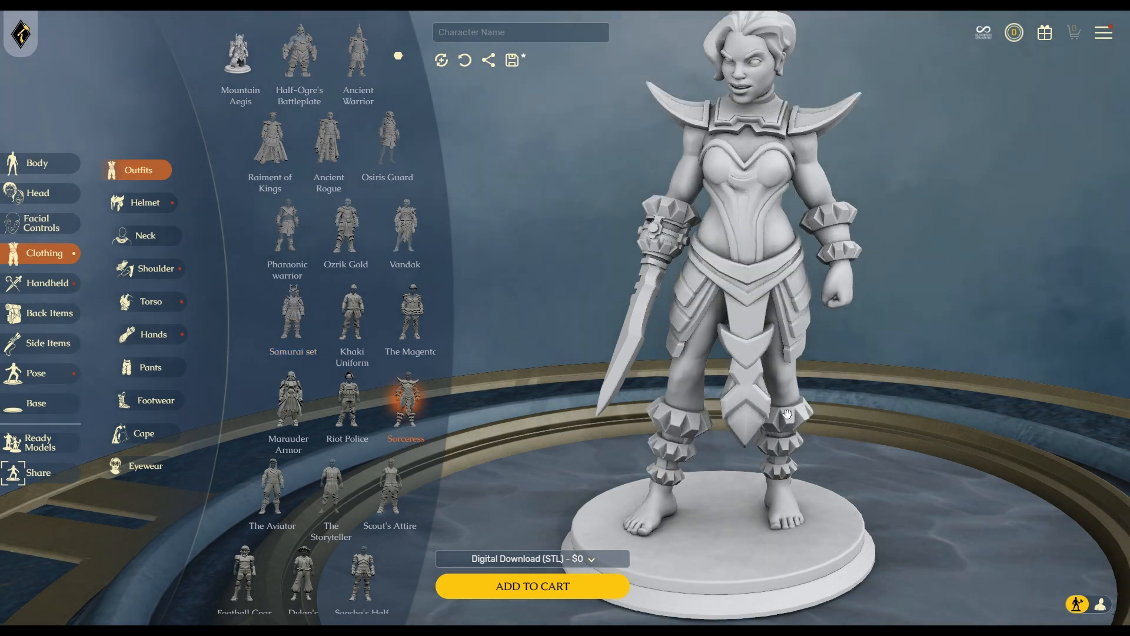
Swap the Sorceress outfit for Elven Monk, check it from the side, and list shoulder pieces.
{"action": "left_click_drag", "start_coordinate": [708, 401], "coordinate": [1000, 393]}
{"action": "left_click_drag", "start_coordinate": [655, 411], "coordinate": [854, 415]}
{"action": "left_click_drag", "start_coordinate": [703, 428], "coordinate": [795, 417]}
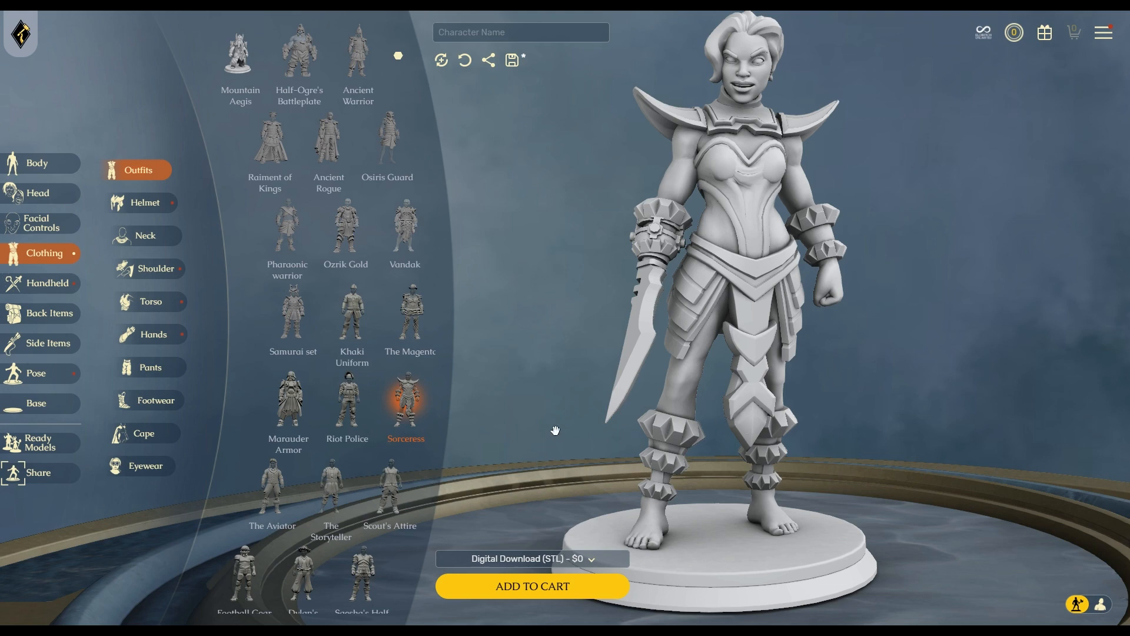
{"action": "scroll", "coordinate": [347, 400], "scroll_direction": "down", "scroll_amount": 2}
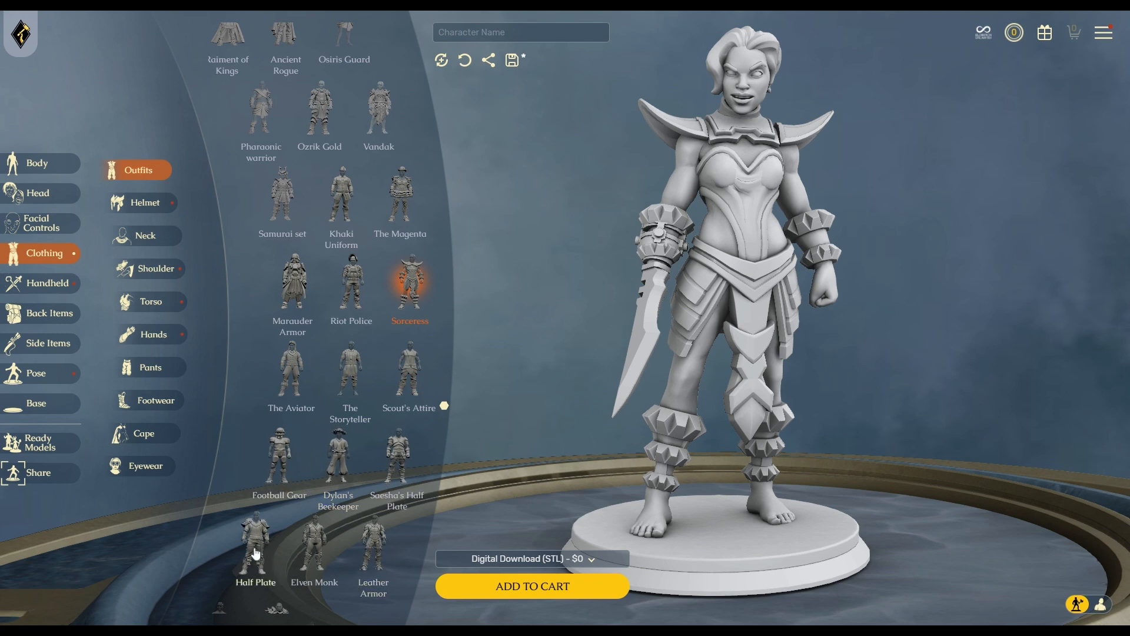
{"action": "left_click", "coordinate": [315, 542]}
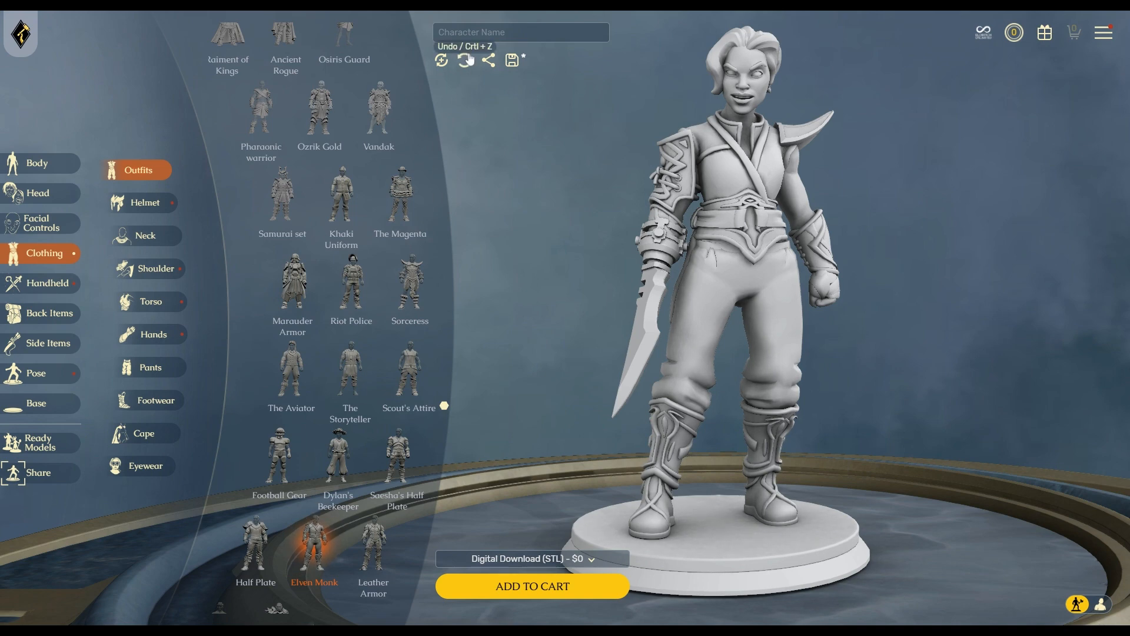
{"action": "left_click_drag", "start_coordinate": [850, 439], "coordinate": [797, 449]}
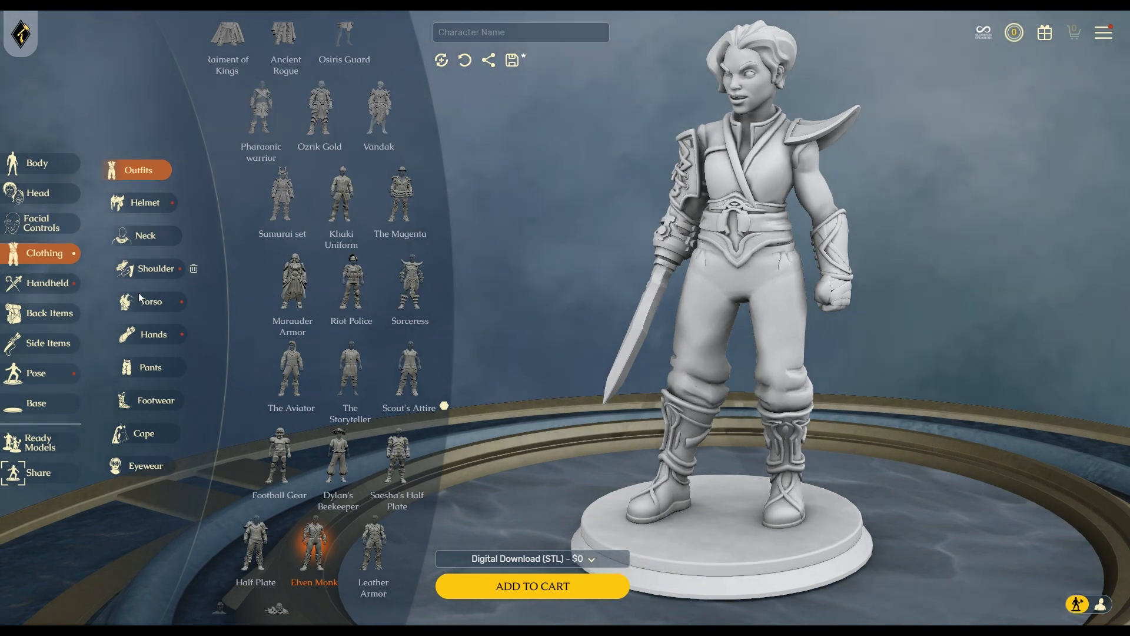
{"action": "left_click", "coordinate": [158, 276]}
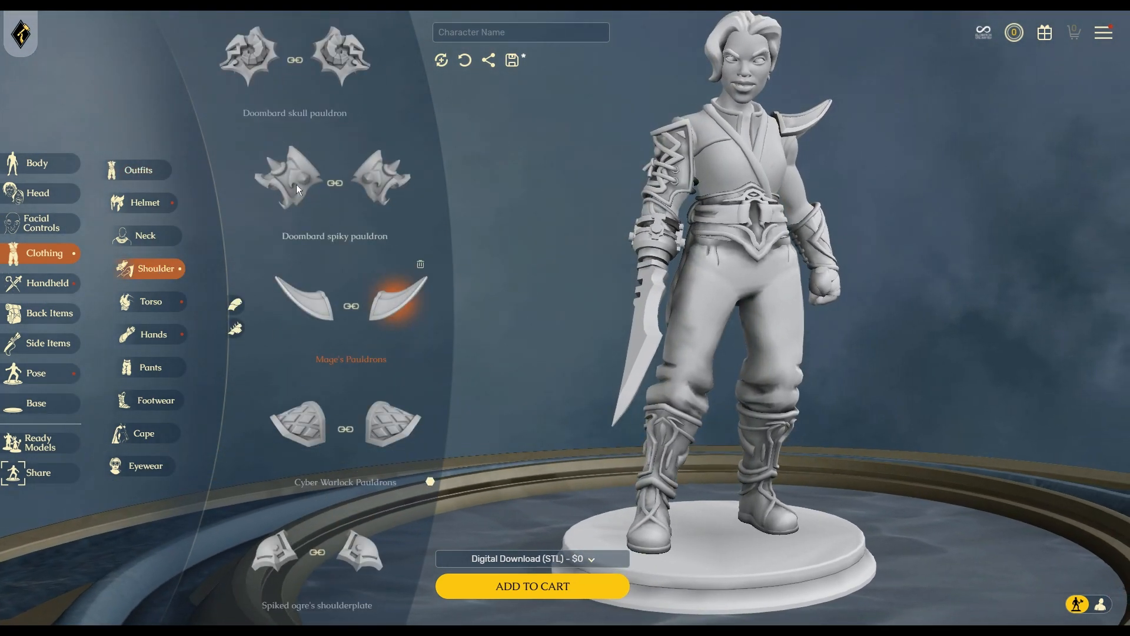
Remove the Mage's Pauldrons, view the bare shoulders from behind, then try the Doombard skull pauldron.
{"action": "left_click", "coordinate": [422, 265]}
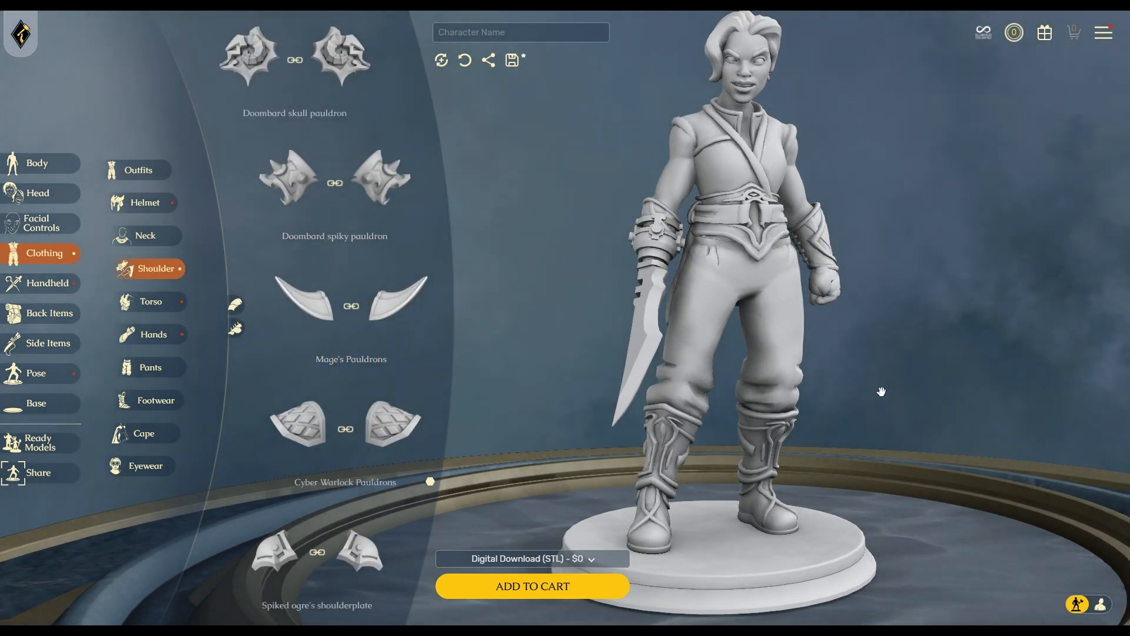
{"action": "left_click_drag", "start_coordinate": [881, 392], "coordinate": [821, 409]}
{"action": "left_click_drag", "start_coordinate": [729, 401], "coordinate": [882, 406]}
{"action": "left_click_drag", "start_coordinate": [741, 394], "coordinate": [891, 423]}
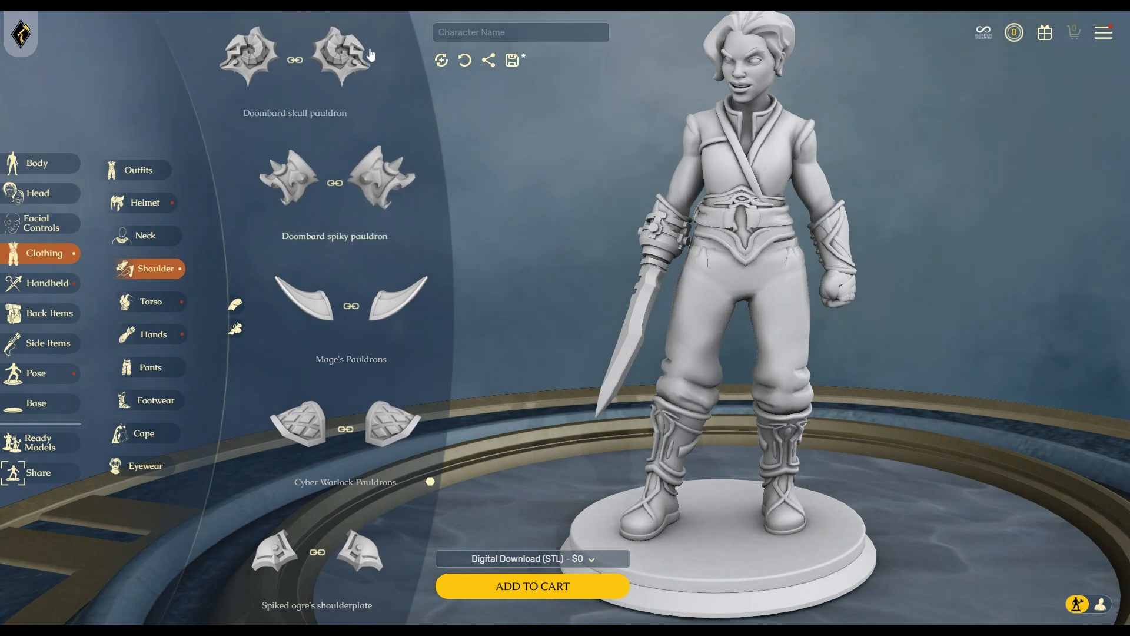
{"action": "left_click", "coordinate": [344, 54]}
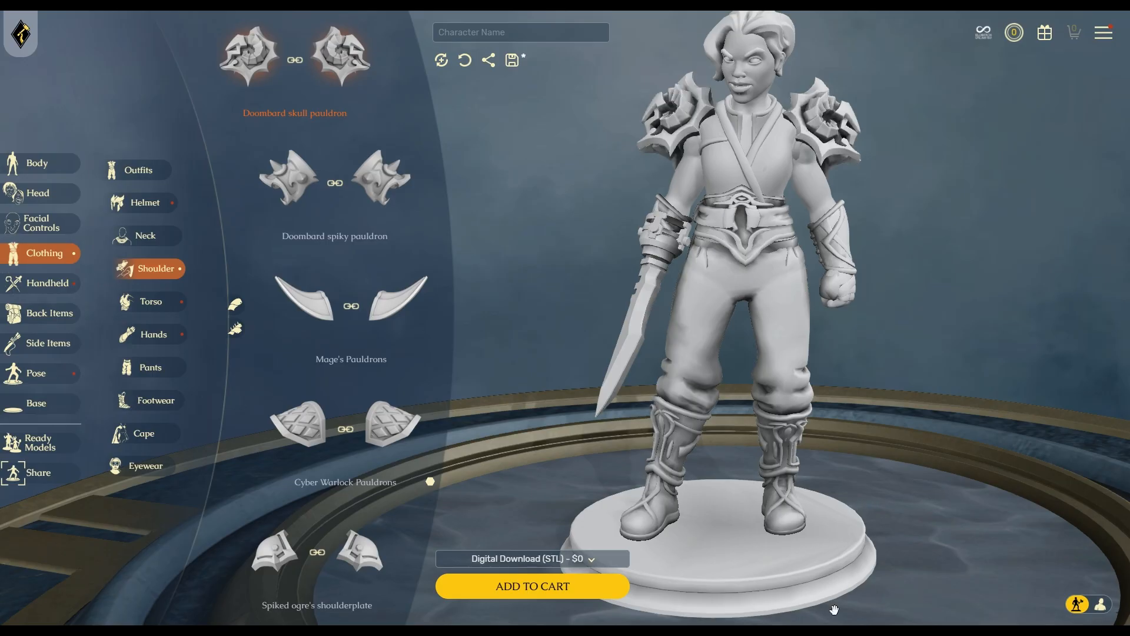
{"action": "left_click_drag", "start_coordinate": [734, 465], "coordinate": [642, 414]}
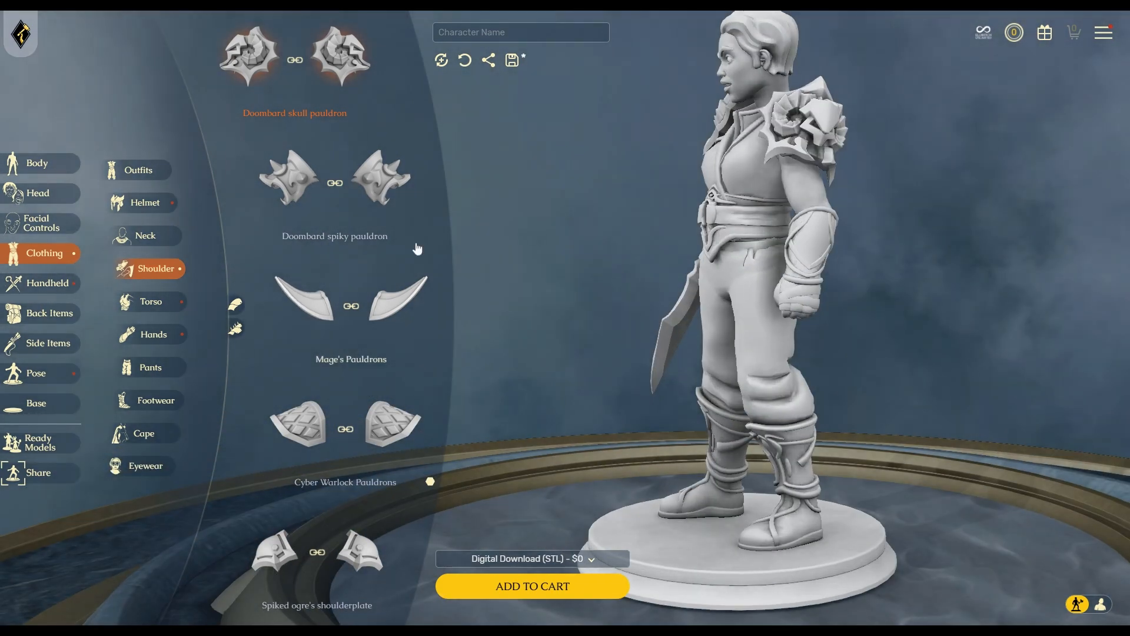
Try Mage's Pauldrons and the Aeth Shoulderpad, remove the shoulderpad, and list neck accessories.
{"action": "left_click", "coordinate": [406, 306]}
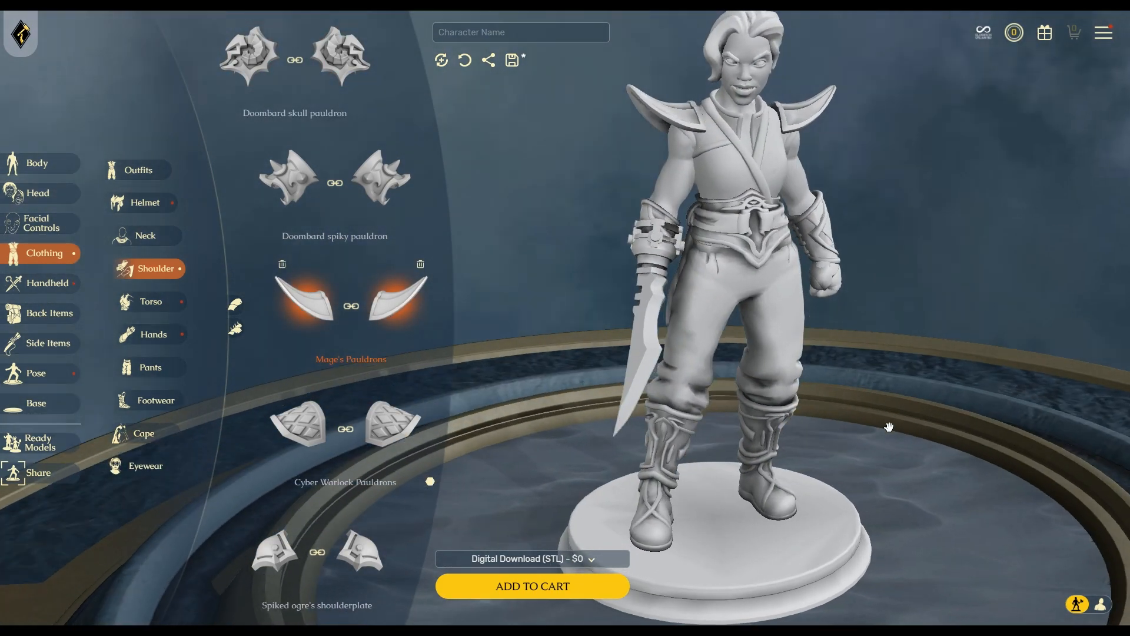
{"action": "scroll", "coordinate": [349, 533], "scroll_direction": "down", "scroll_amount": 6}
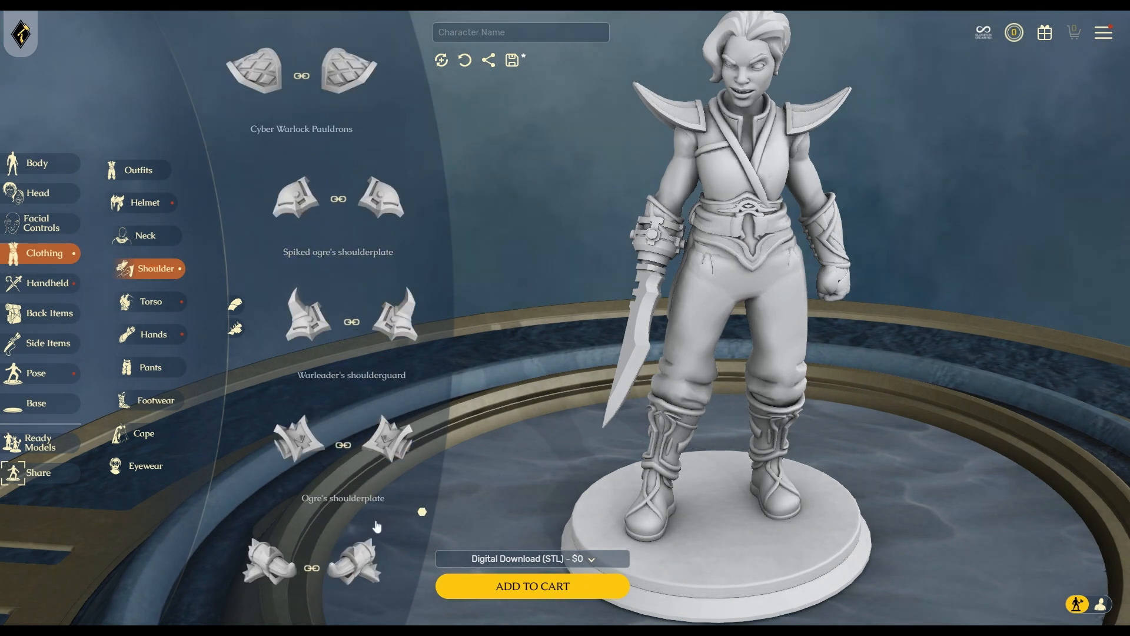
{"action": "scroll", "coordinate": [303, 465], "scroll_direction": "down", "scroll_amount": 8}
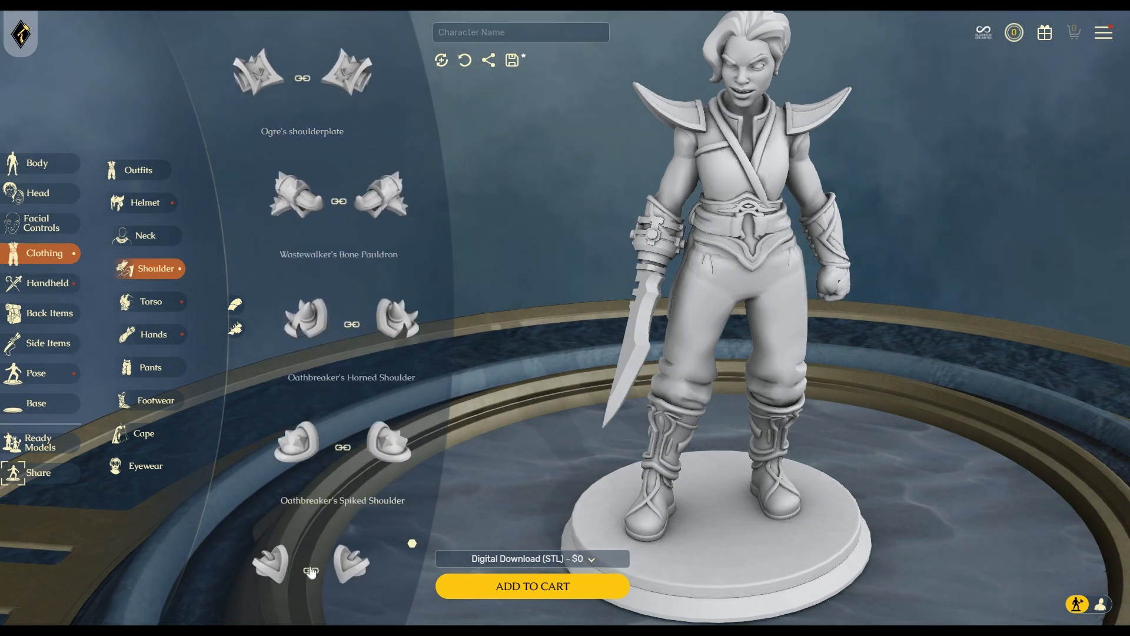
{"action": "left_click", "coordinate": [302, 465]}
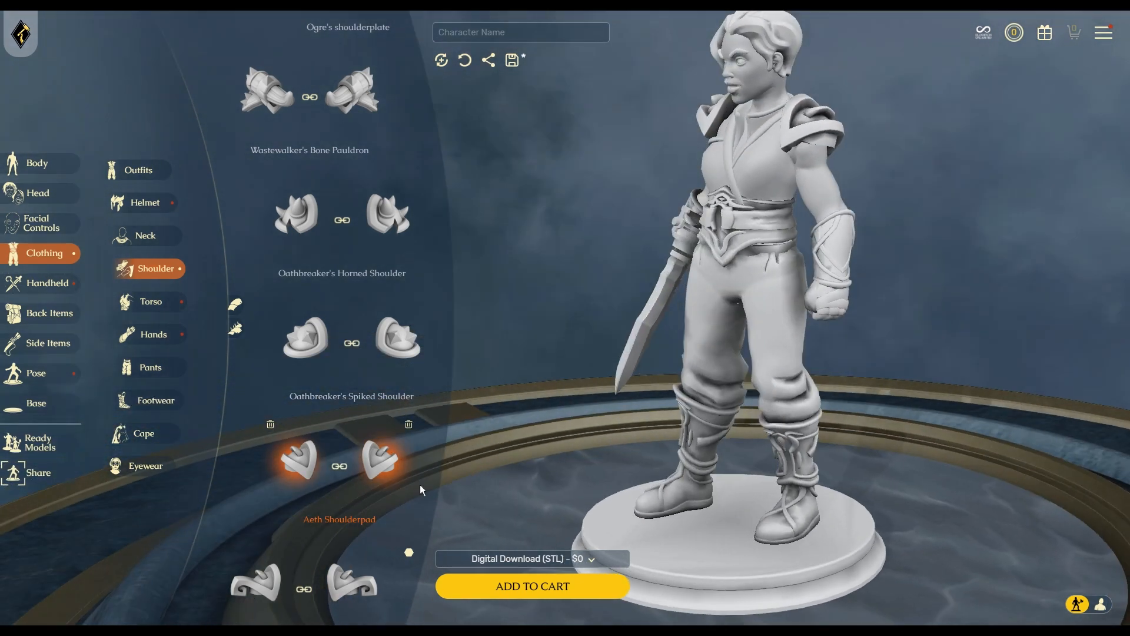
{"action": "left_click", "coordinate": [400, 447]}
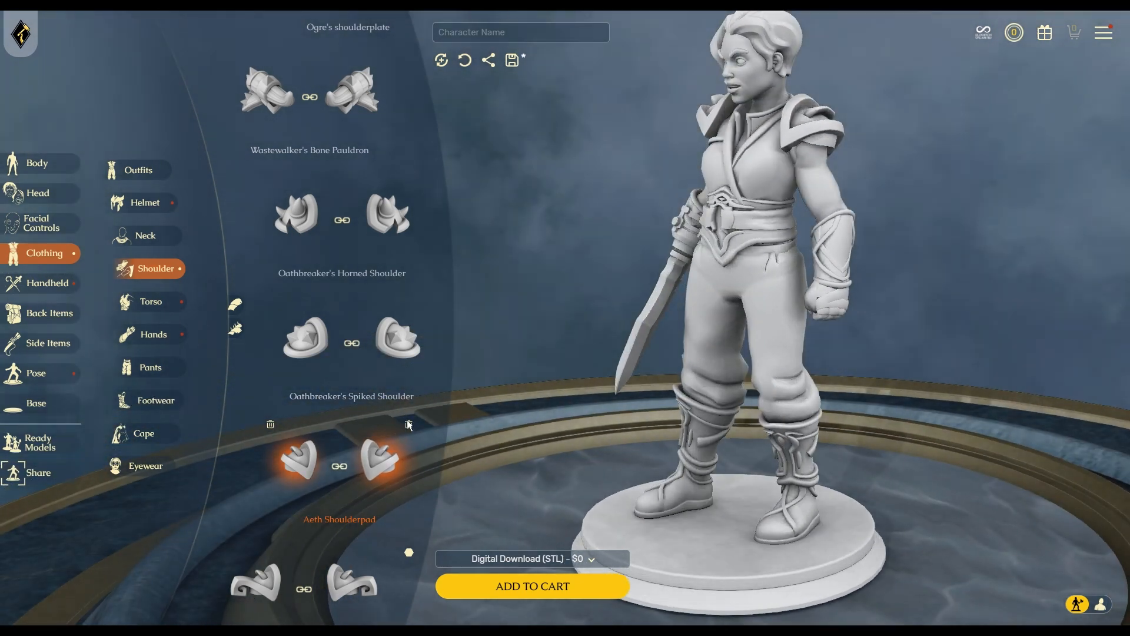
{"action": "mouse_move", "coordinate": [161, 309]}
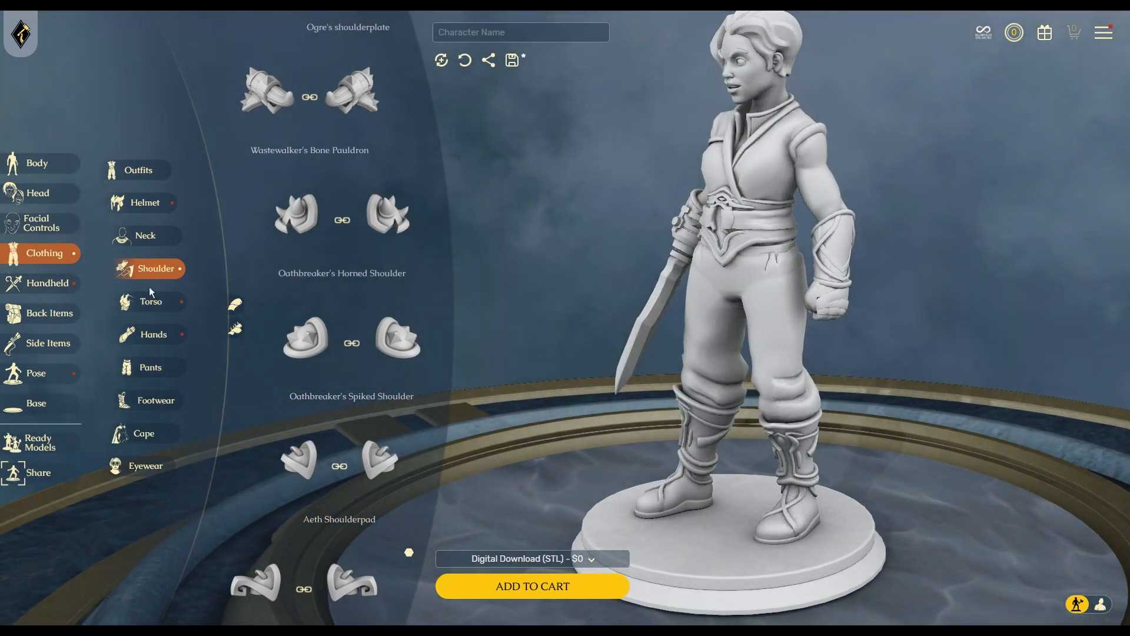
{"action": "left_click", "coordinate": [154, 238]}
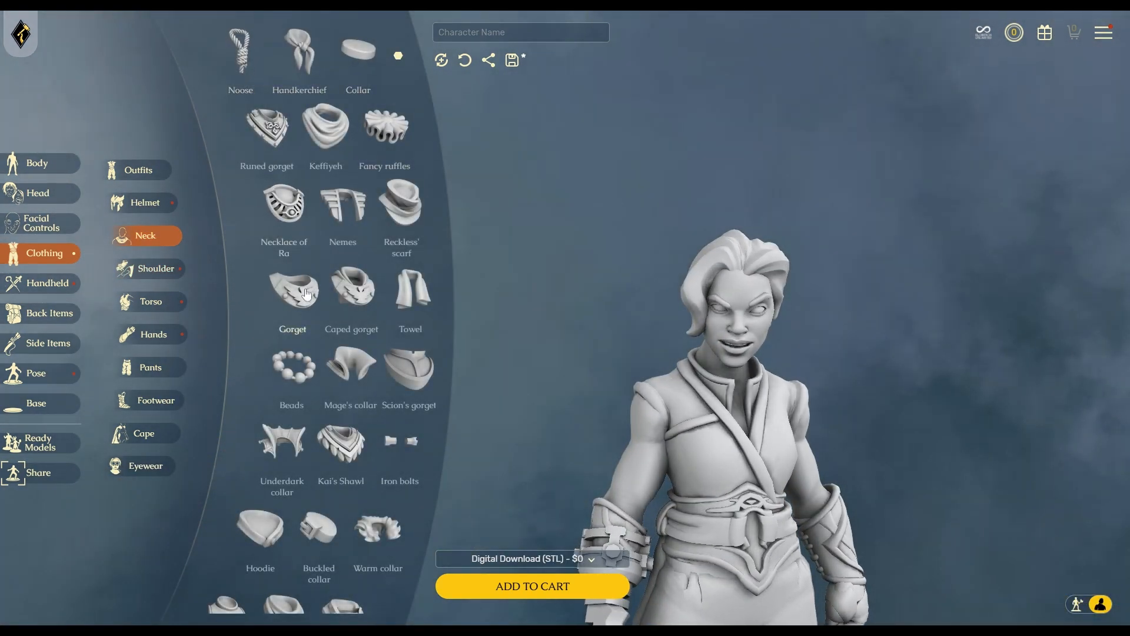
{"action": "scroll", "coordinate": [301, 290], "scroll_direction": "down", "scroll_amount": 2}
{"action": "scroll", "coordinate": [338, 330], "scroll_direction": "down", "scroll_amount": 1}
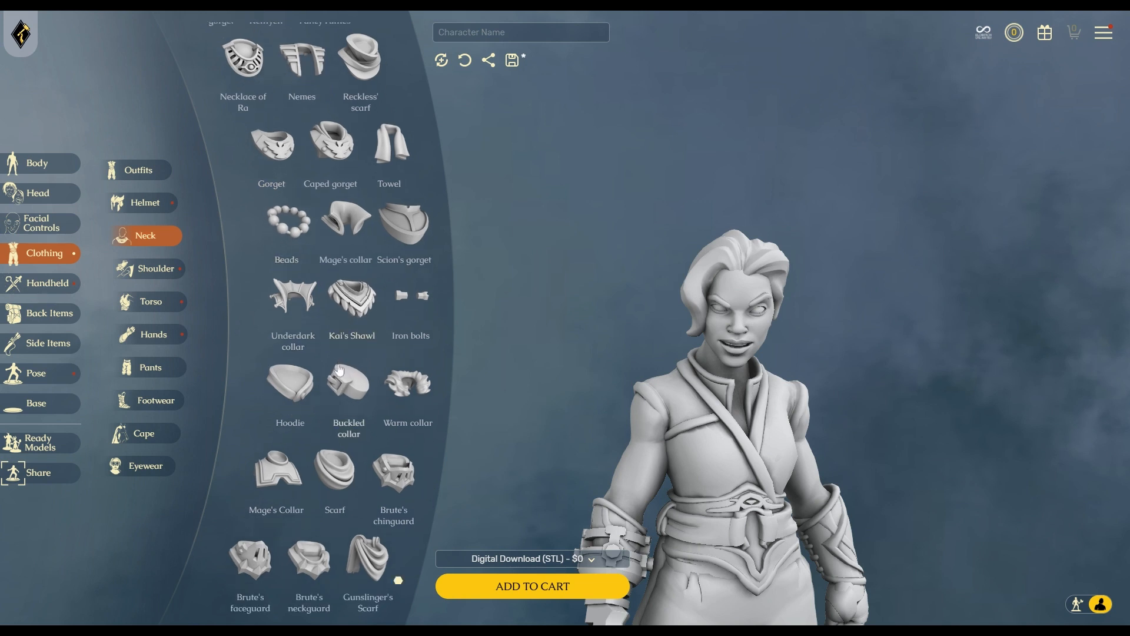
{"action": "left_click", "coordinate": [412, 391]}
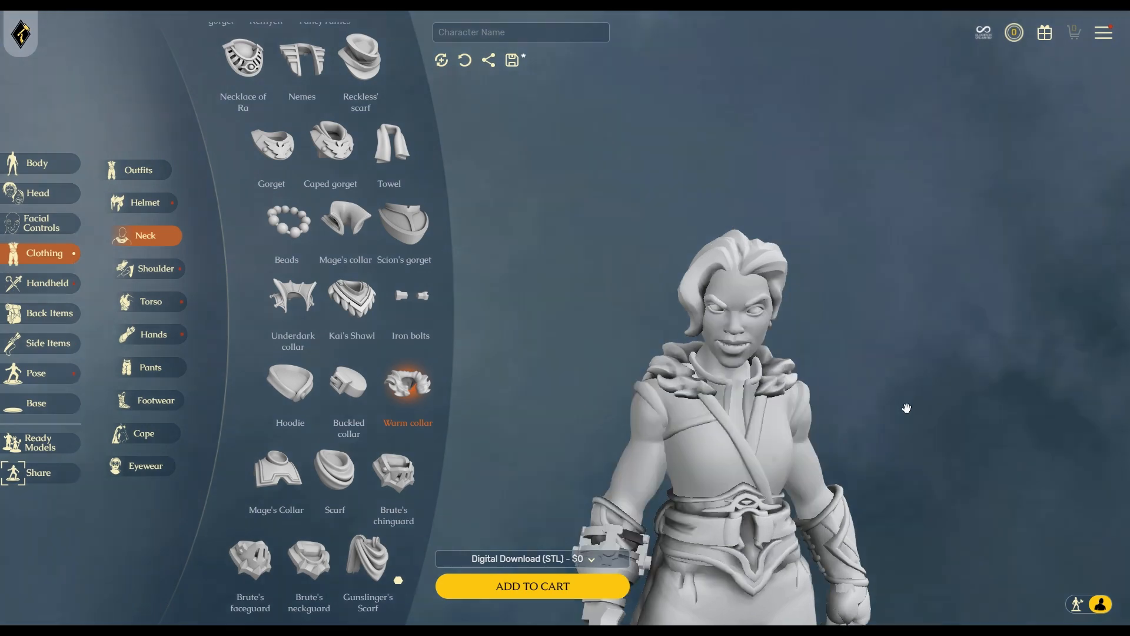
{"action": "left_click_drag", "start_coordinate": [905, 406], "coordinate": [824, 472]}
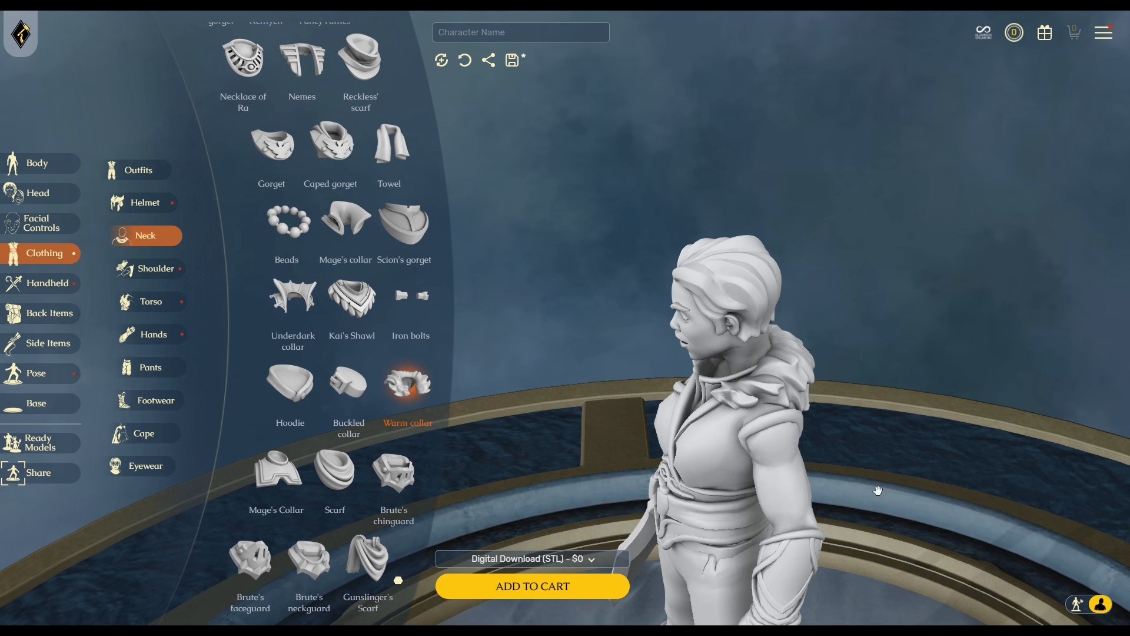
{"action": "mouse_move", "coordinate": [435, 389]}
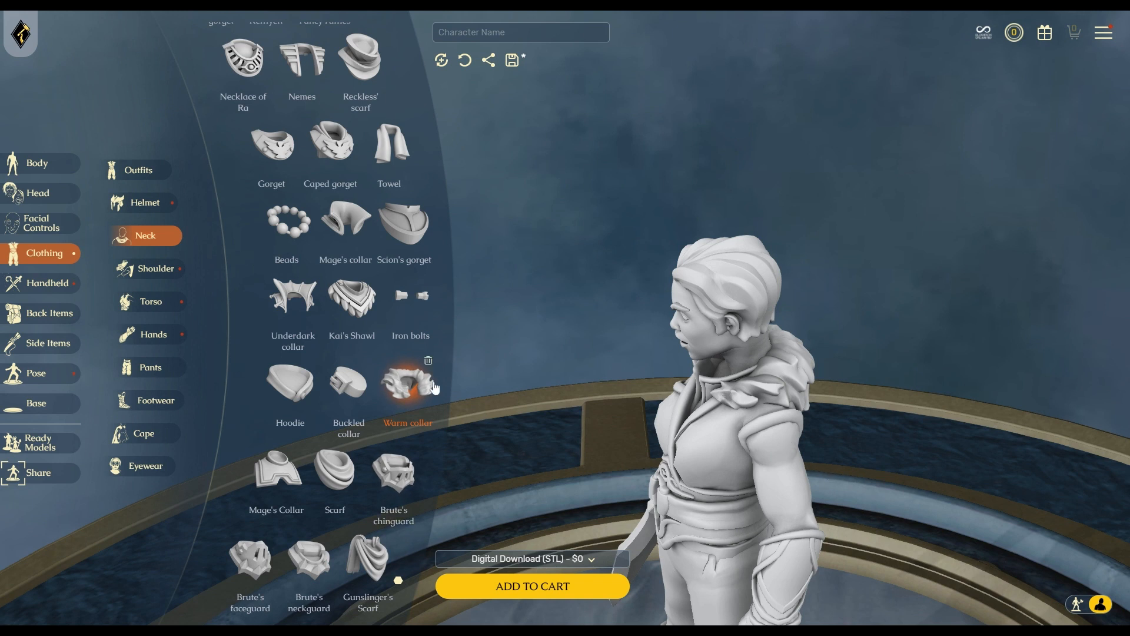
{"action": "left_click", "coordinate": [374, 577]}
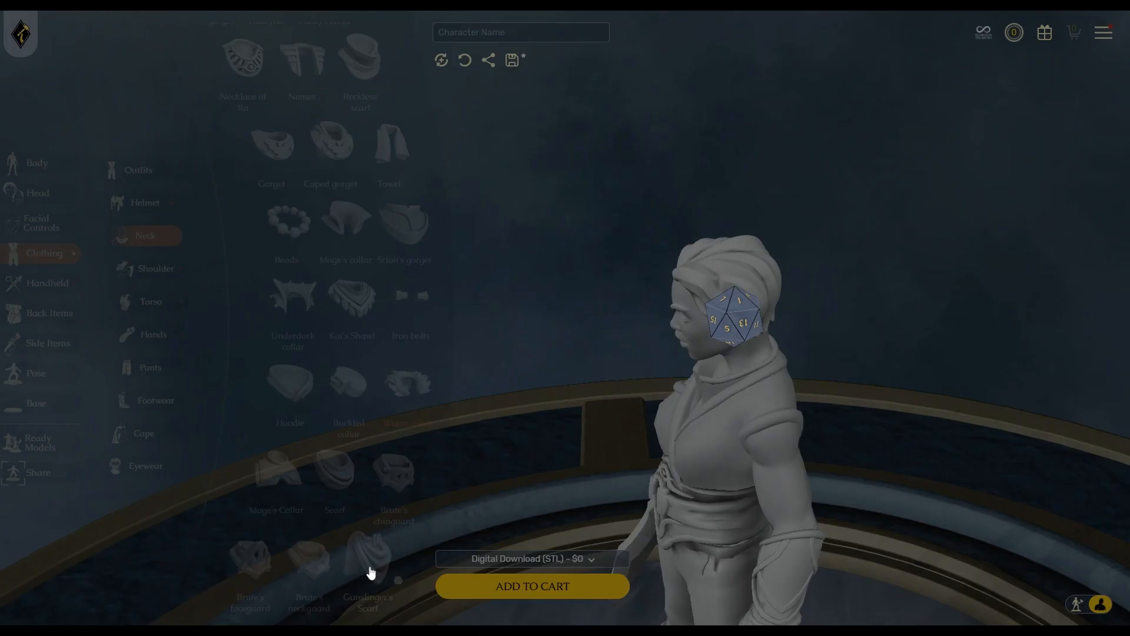
{"action": "left_click_drag", "start_coordinate": [653, 476], "coordinate": [696, 456]}
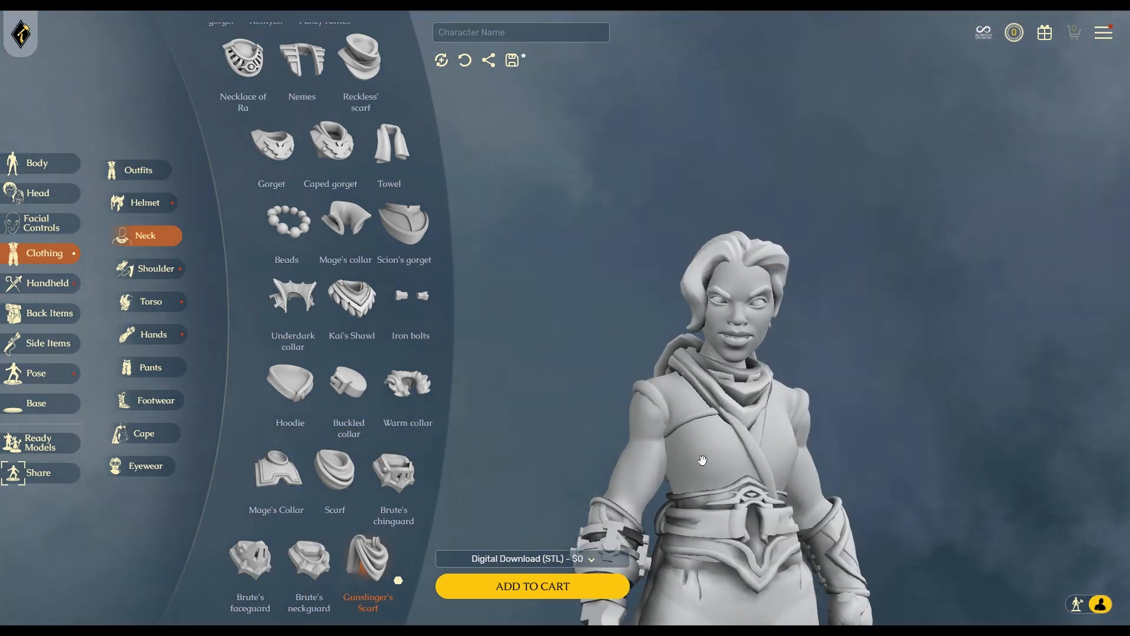
{"action": "left_click", "coordinate": [278, 475]}
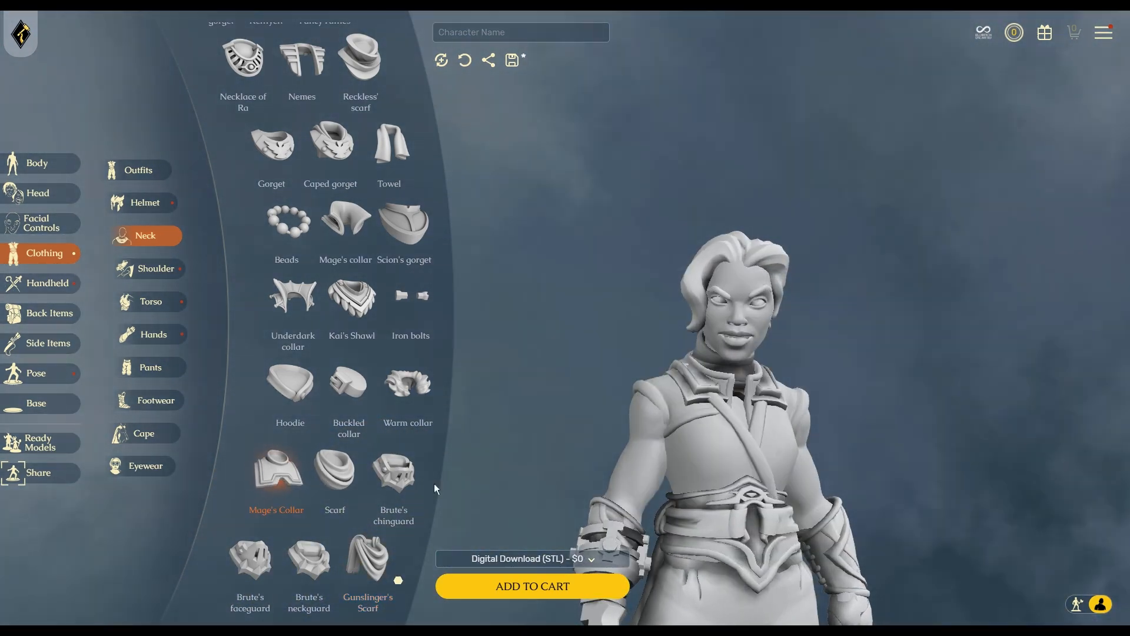
{"action": "left_click", "coordinate": [359, 291]}
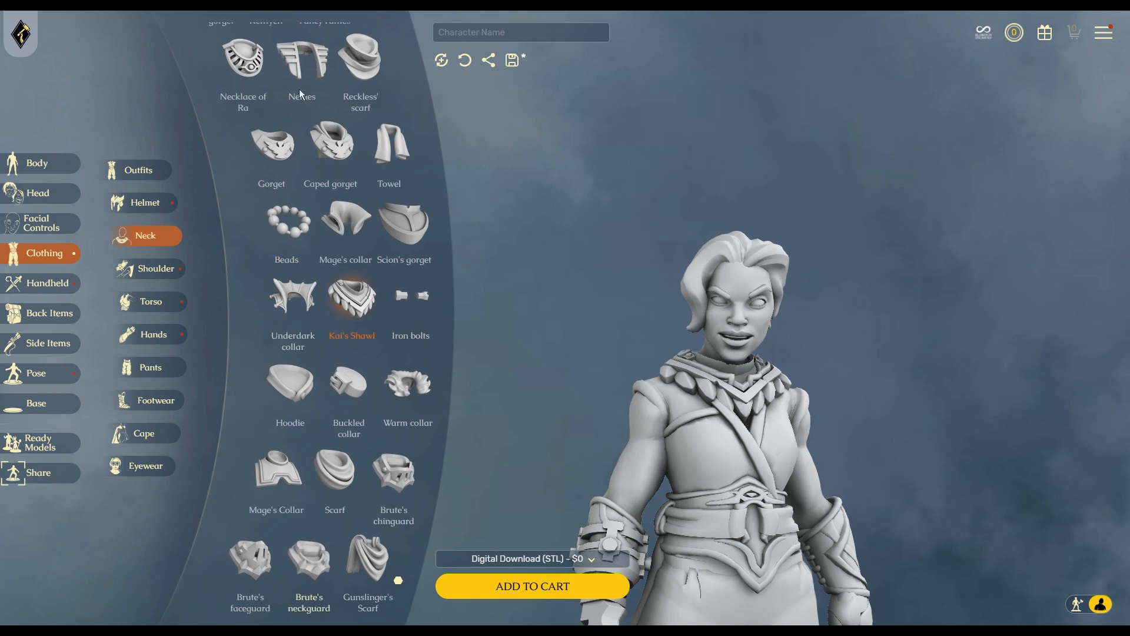
{"action": "left_click", "coordinate": [372, 275]}
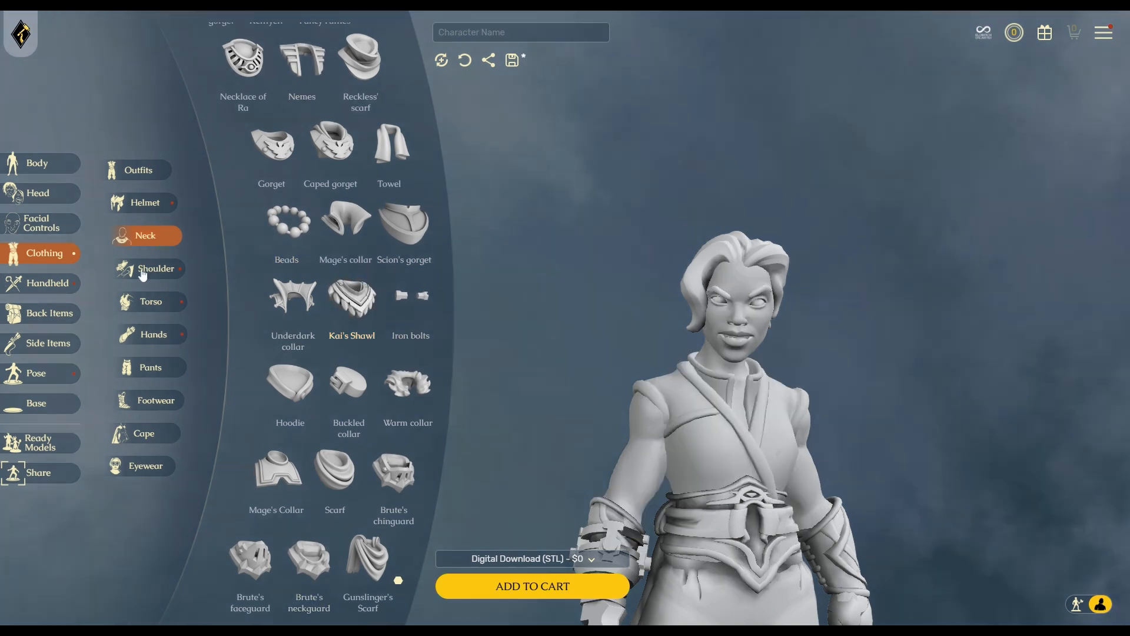
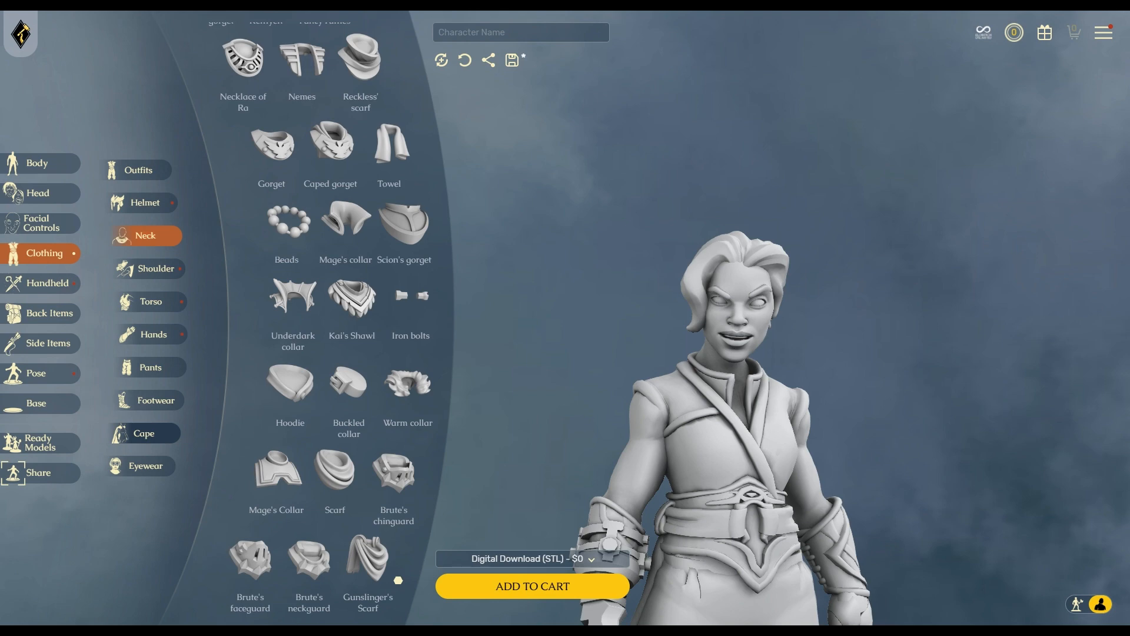
Try the Roman scarf as the figure's cape and inspect it from the side.
{"action": "left_click", "coordinate": [145, 434]}
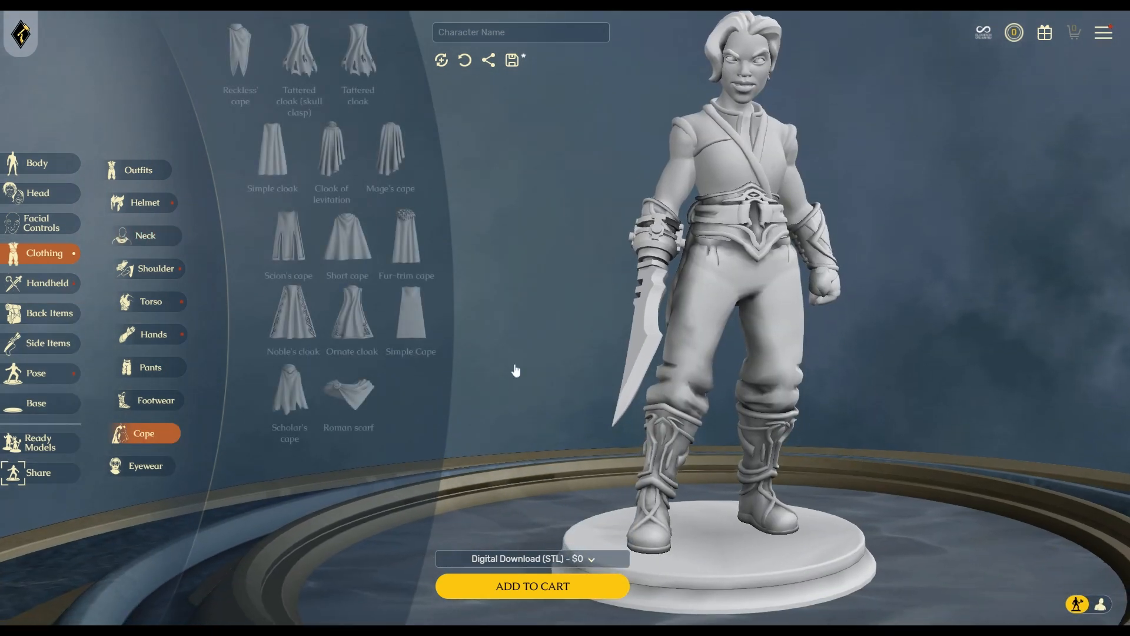
{"action": "left_click", "coordinate": [356, 393]}
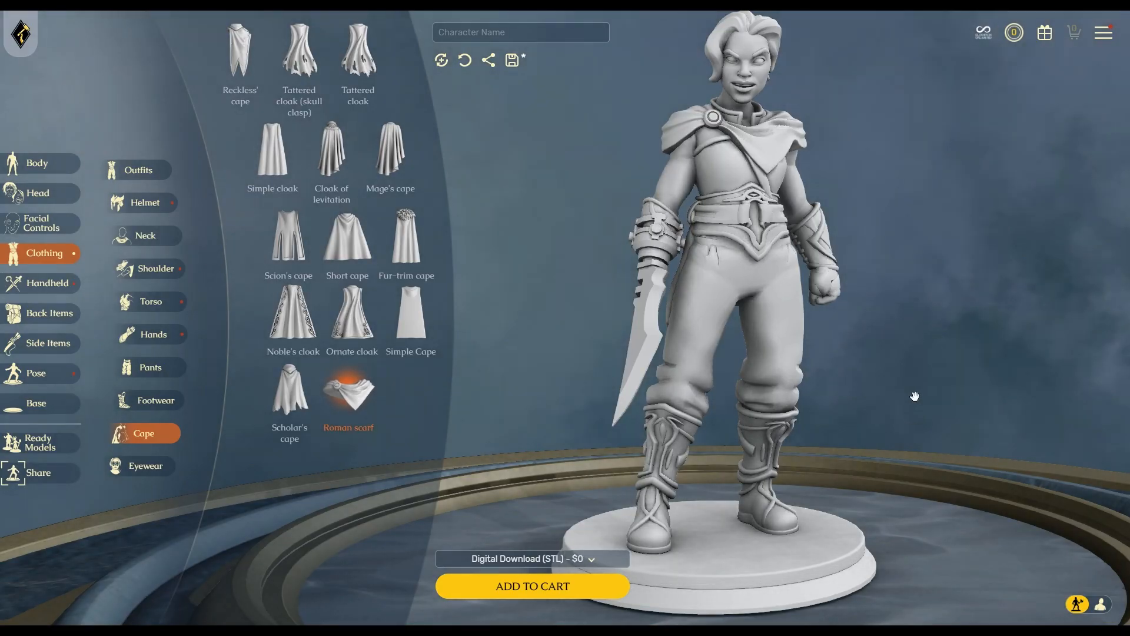
{"action": "left_click_drag", "start_coordinate": [912, 394], "coordinate": [879, 408]}
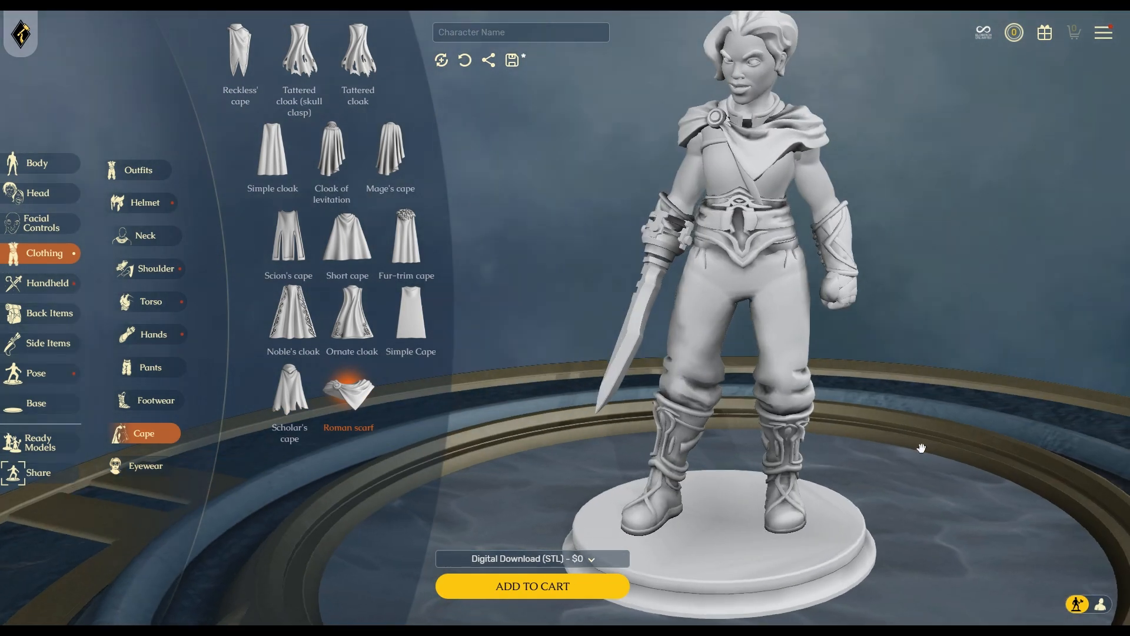
{"action": "left_click_drag", "start_coordinate": [921, 448], "coordinate": [898, 433]}
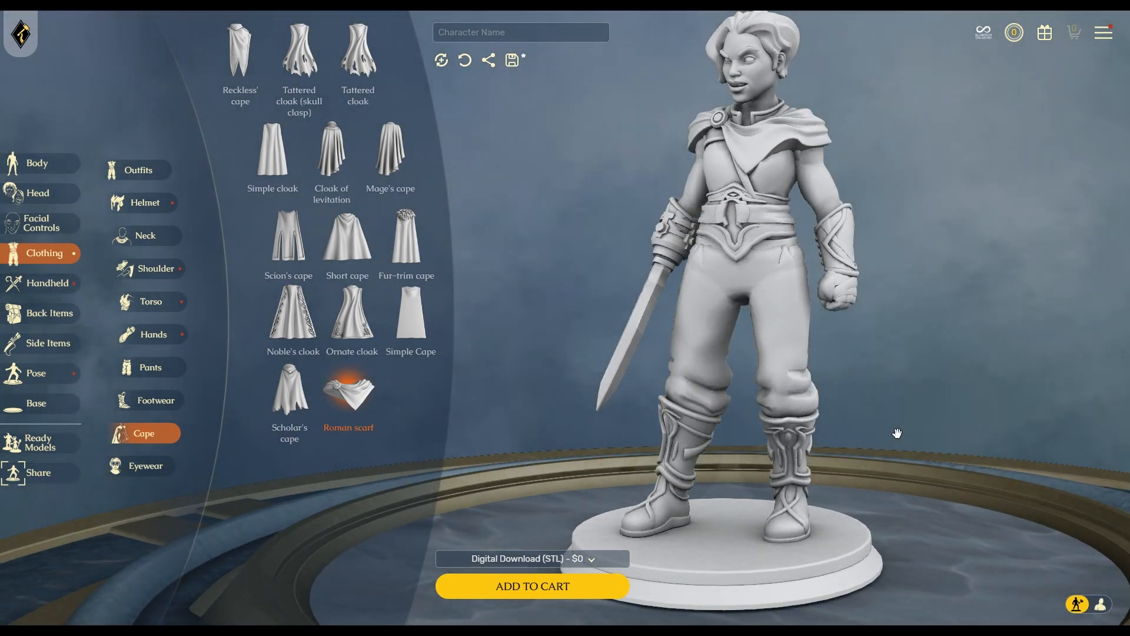
{"action": "left_click_drag", "start_coordinate": [562, 410], "coordinate": [645, 389]}
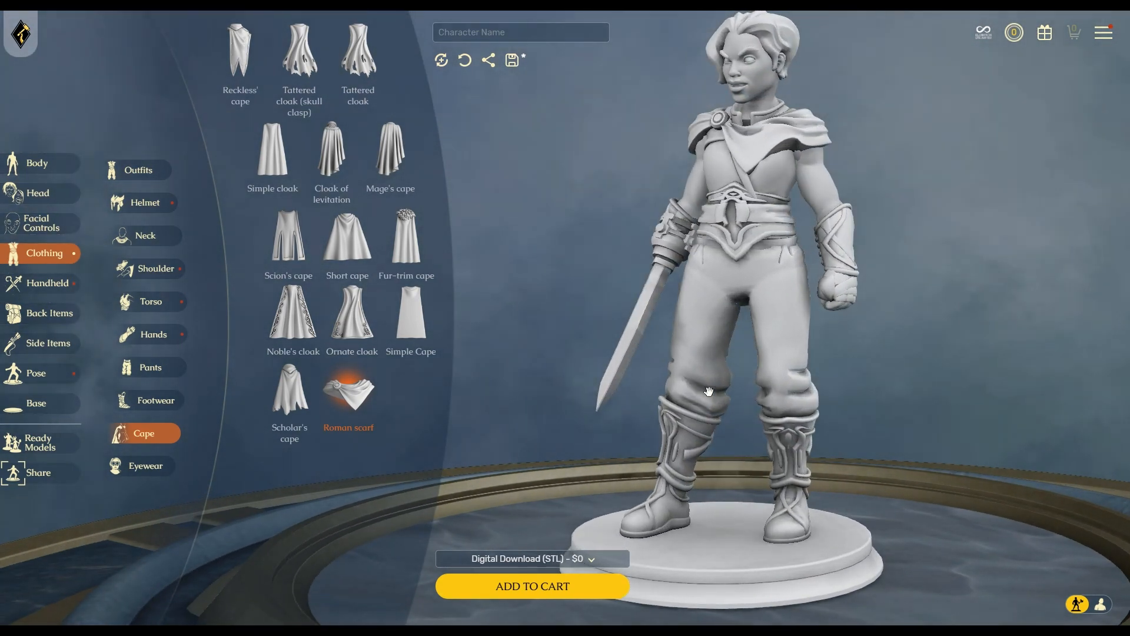
{"action": "left_click_drag", "start_coordinate": [719, 384], "coordinate": [623, 353]}
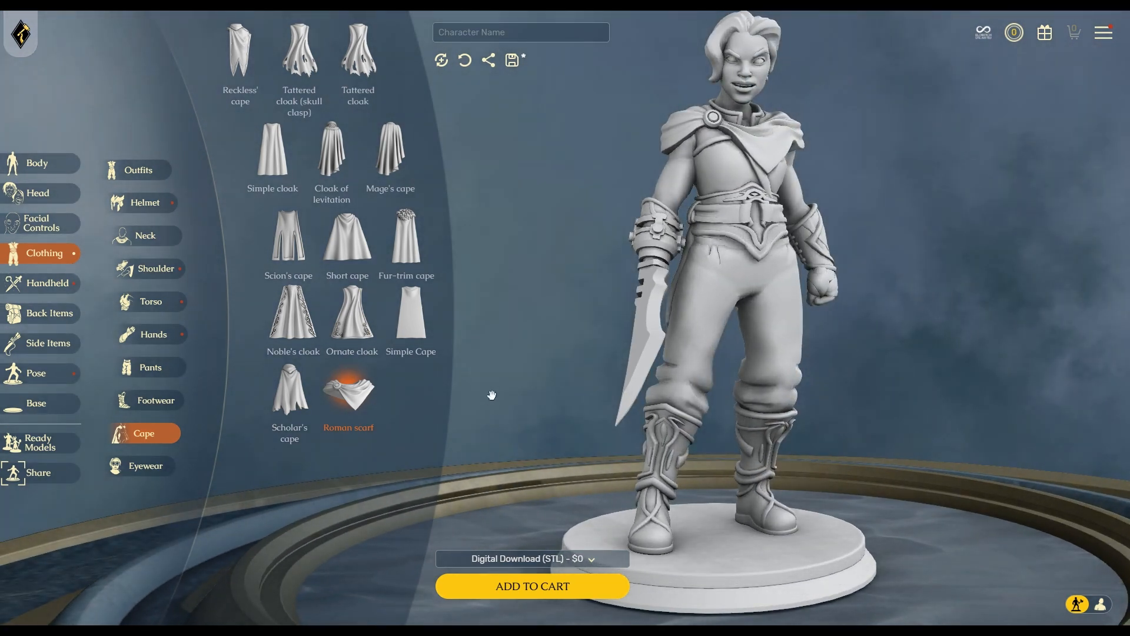
Try Scion's cape, the hooded Scholar's cape, the Simple Cape and the Simple cloak.
{"action": "left_click", "coordinate": [294, 238]}
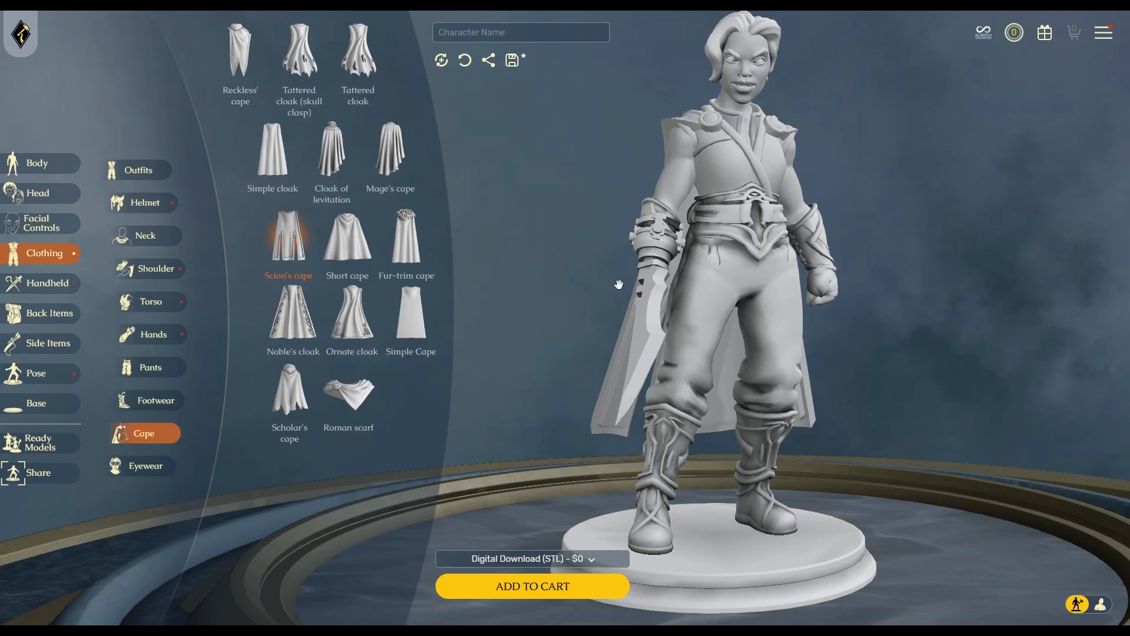
{"action": "left_click_drag", "start_coordinate": [619, 285], "coordinate": [550, 319]}
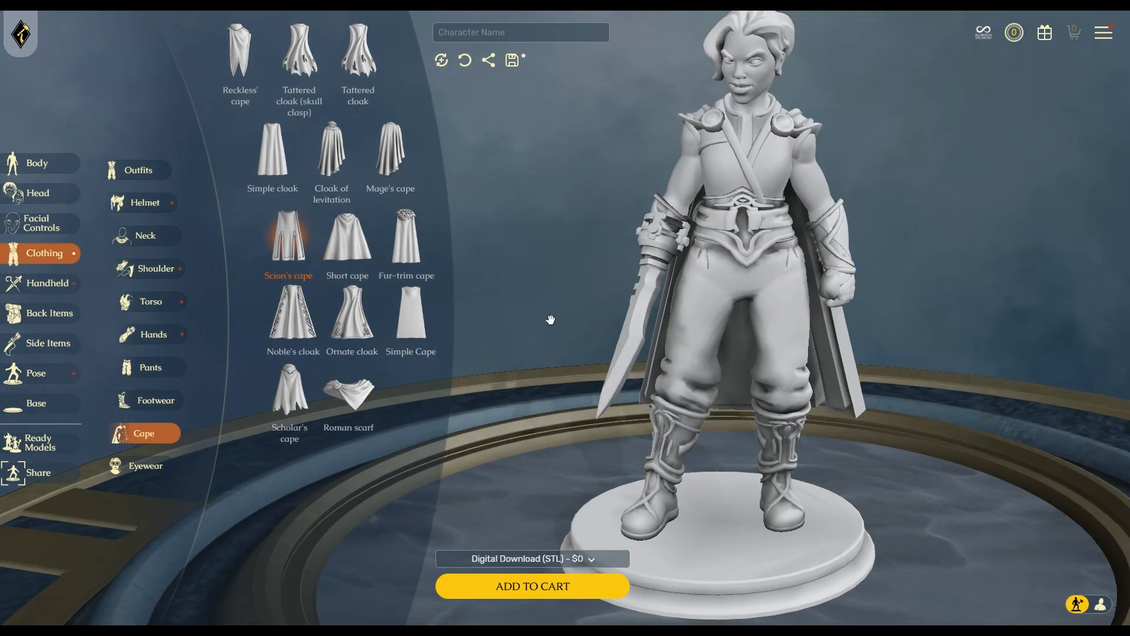
{"action": "left_click", "coordinate": [299, 402]}
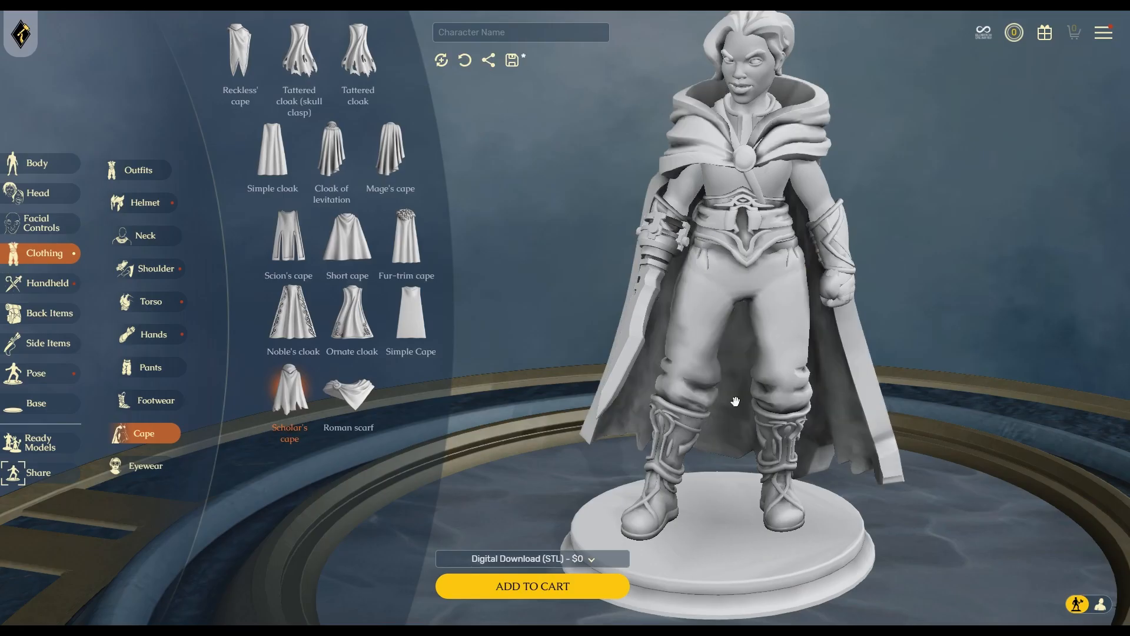
{"action": "left_click", "coordinate": [422, 346]}
{"action": "mouse_move", "coordinate": [716, 369]}
{"action": "left_mouse_down"}
{"action": "mouse_move", "coordinate": [844, 370]}
{"action": "mouse_move", "coordinate": [719, 372]}
{"action": "left_mouse_up"}
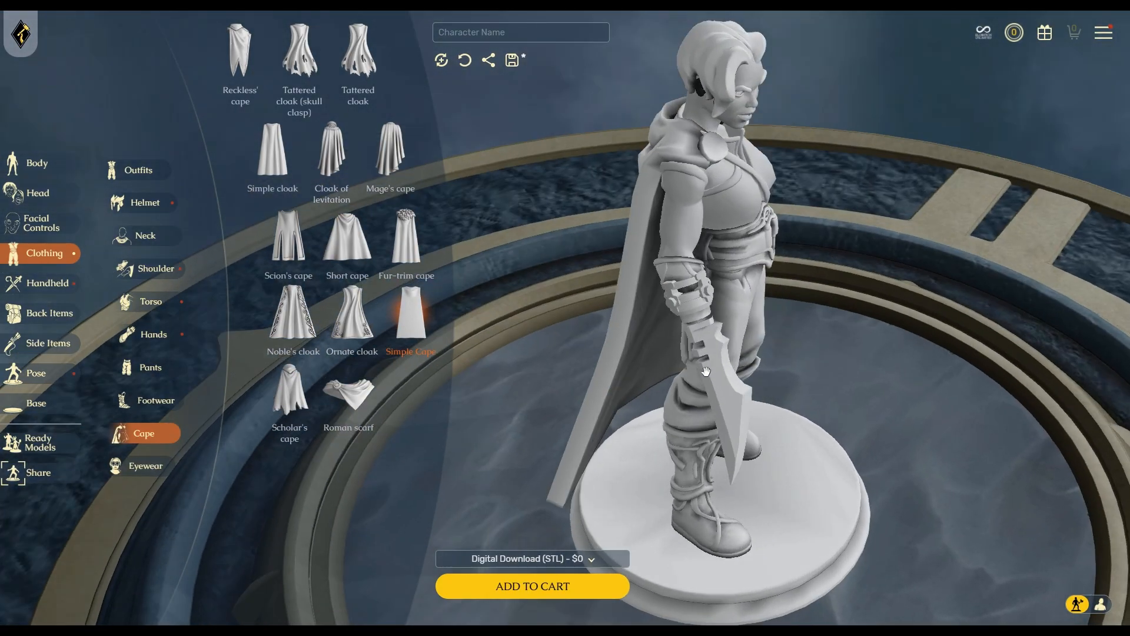
{"action": "left_click", "coordinate": [278, 146]}
Put Reckless' cape on the figure and view it from front and behind.
{"action": "left_click", "coordinate": [244, 59]}
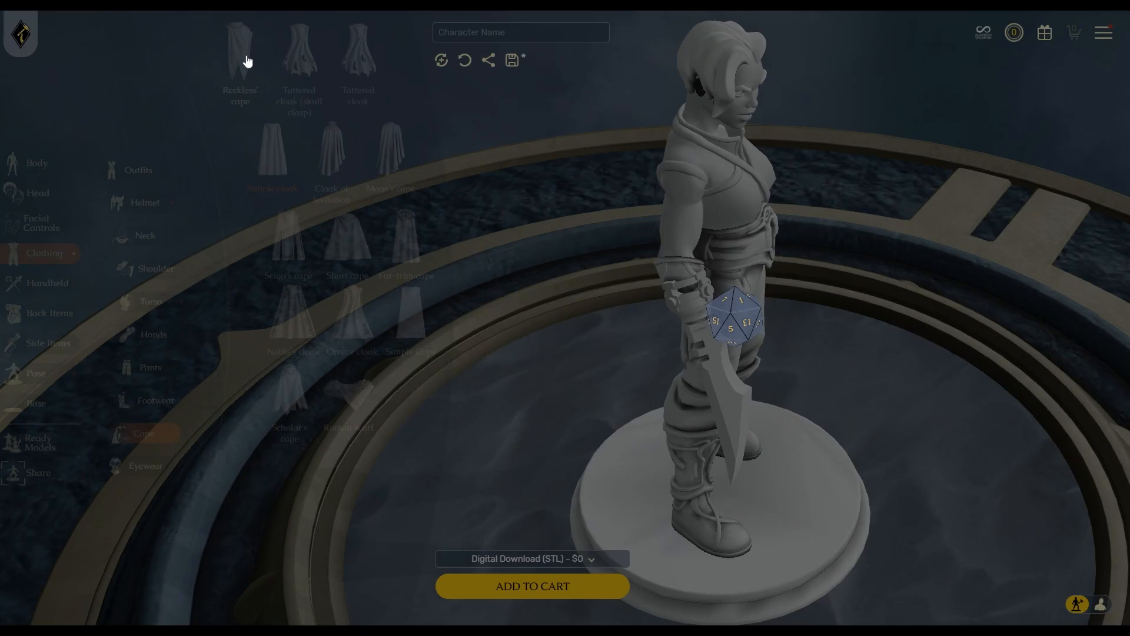
{"action": "left_click_drag", "start_coordinate": [937, 506], "coordinate": [976, 343]}
{"action": "left_click_drag", "start_coordinate": [722, 343], "coordinate": [870, 366]}
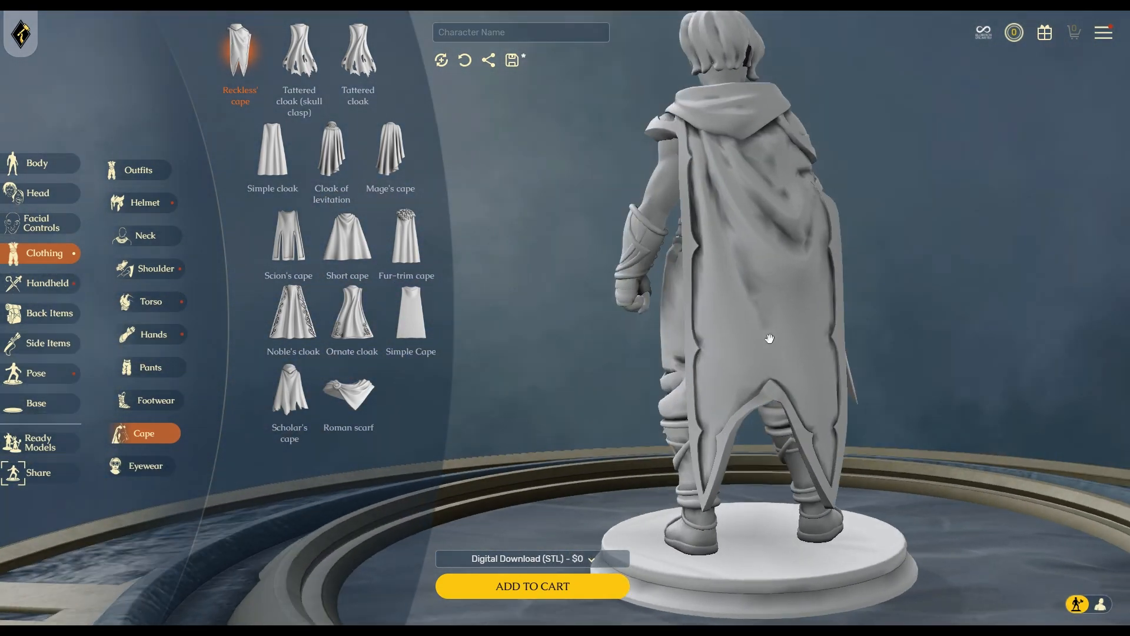
{"action": "left_click_drag", "start_coordinate": [939, 360], "coordinate": [784, 352]}
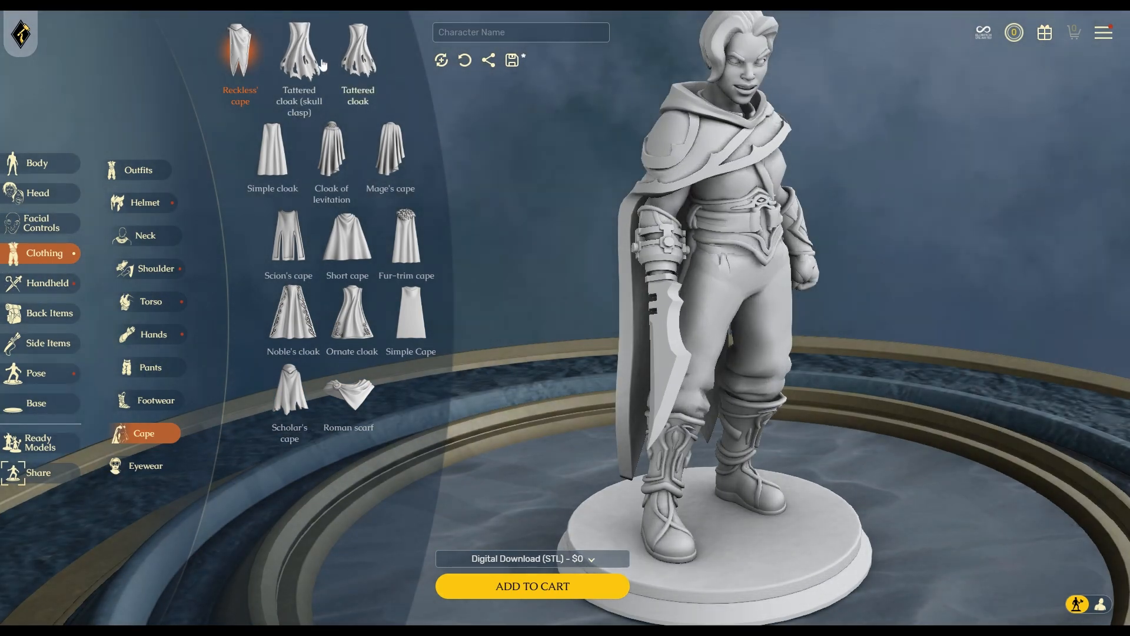
Dress the figure in the skull-clasp Tattered cloak and check its back.
{"action": "left_click", "coordinate": [299, 52]}
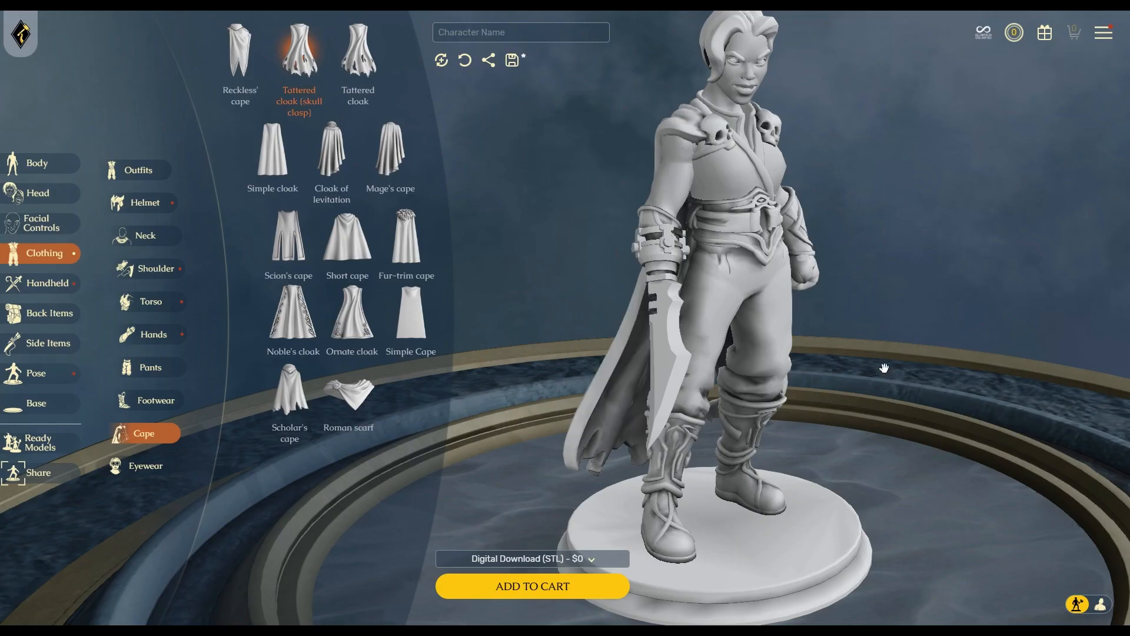
{"action": "mouse_move", "coordinate": [884, 369]}
{"action": "left_mouse_down"}
{"action": "mouse_move", "coordinate": [769, 367]}
{"action": "mouse_move", "coordinate": [874, 375]}
{"action": "left_mouse_up"}
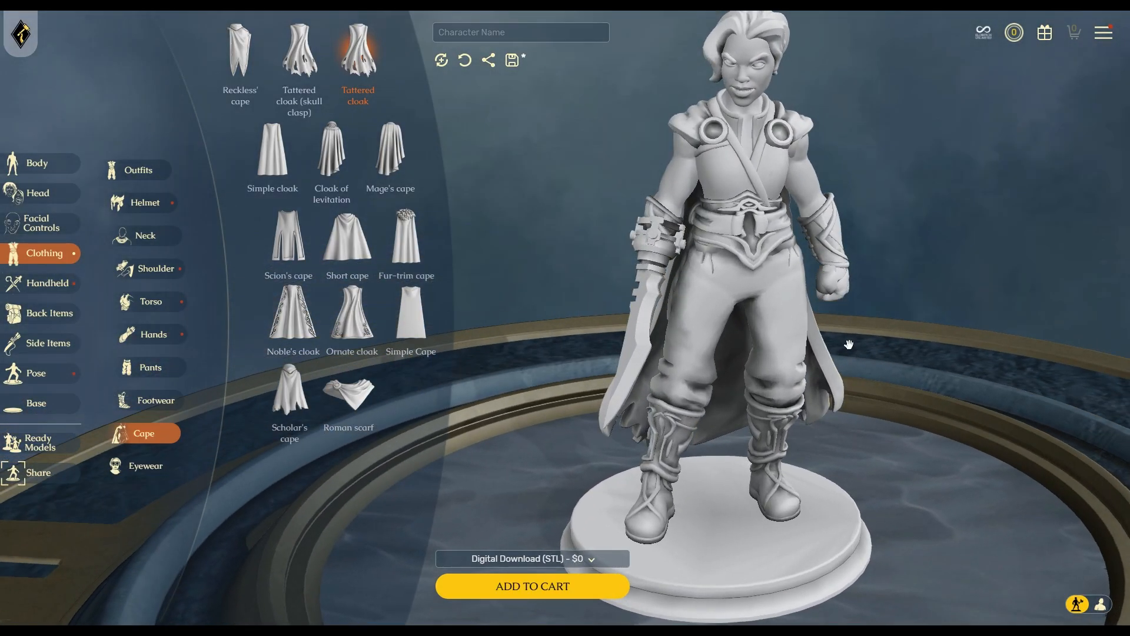
{"action": "scroll", "coordinate": [838, 332], "scroll_direction": "up", "scroll_amount": 3}
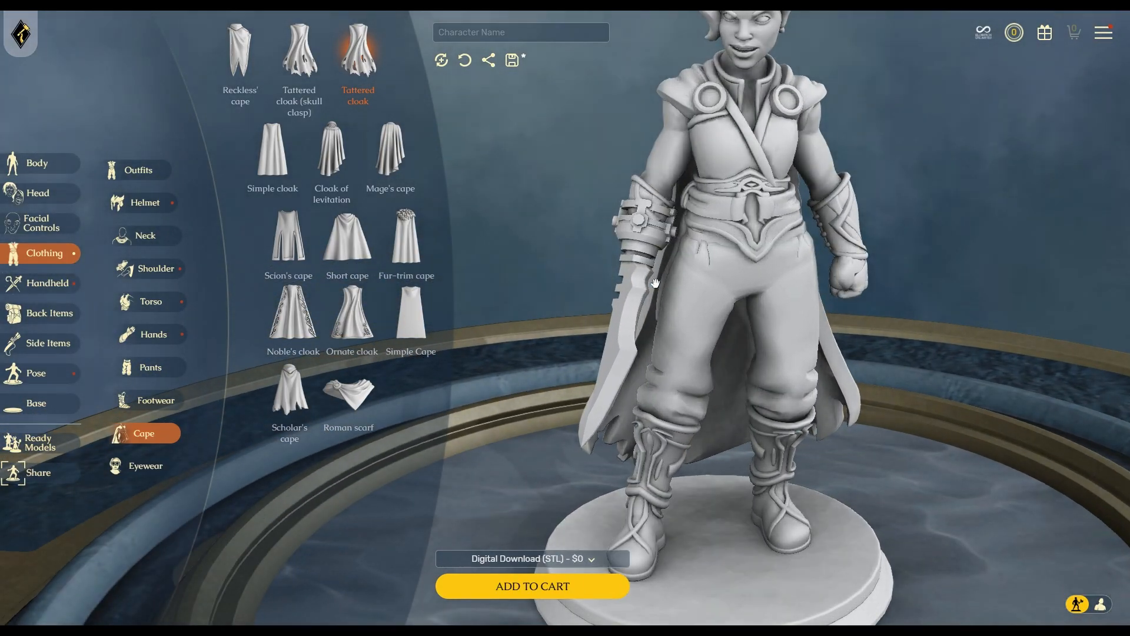
{"action": "left_click_drag", "start_coordinate": [572, 295], "coordinate": [932, 245]}
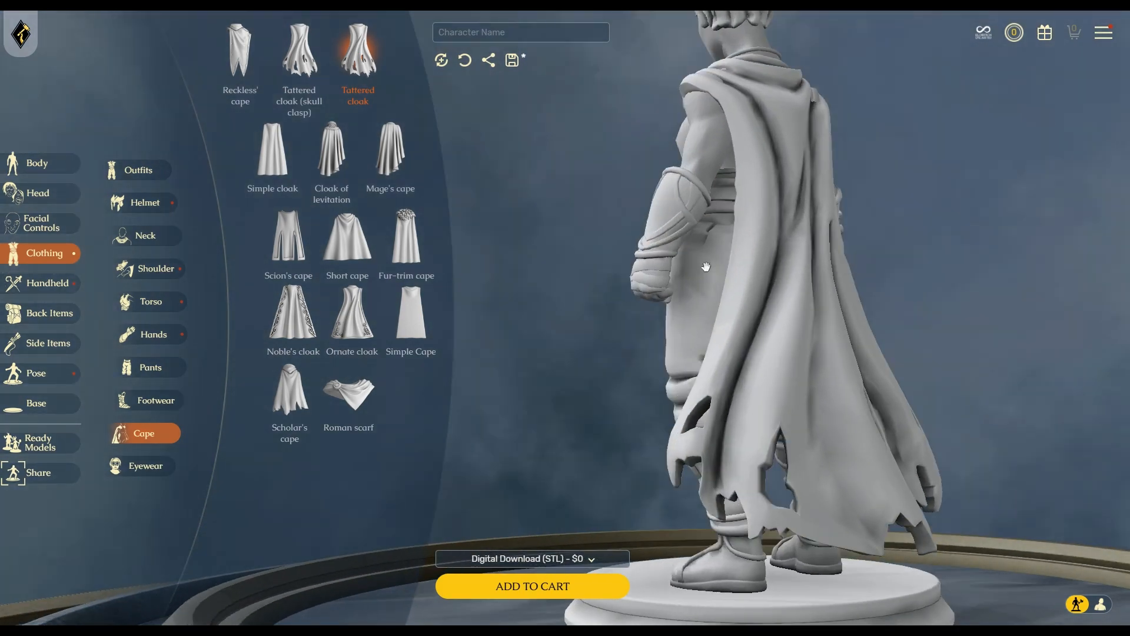
Try the Hero's mask on the face, then remove it.
{"action": "left_click", "coordinate": [141, 466]}
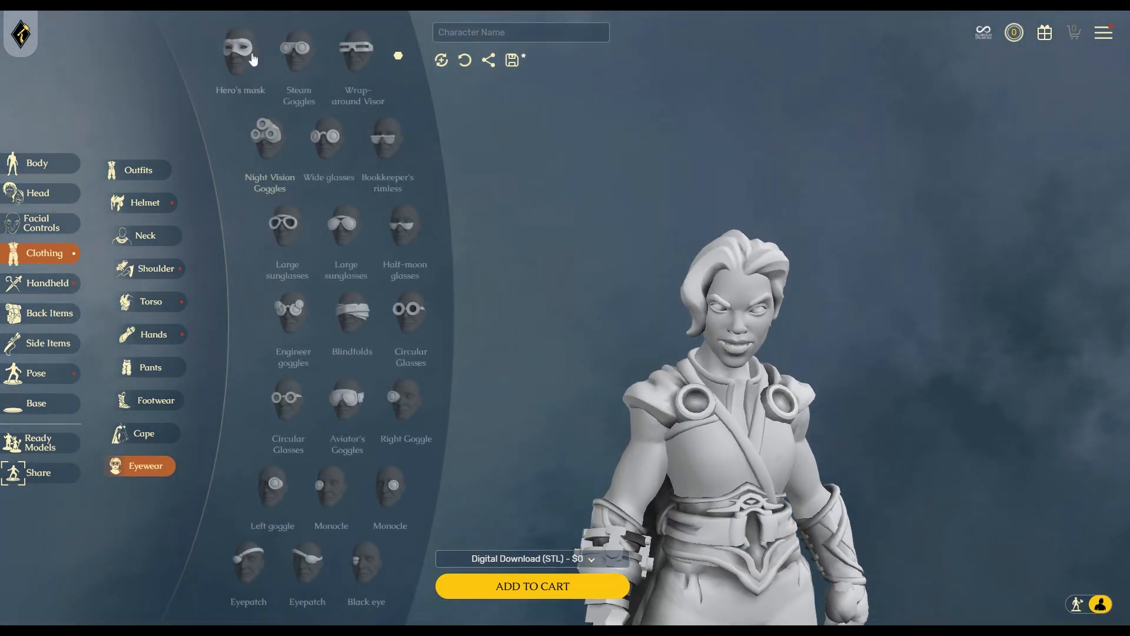
{"action": "left_click", "coordinate": [235, 55]}
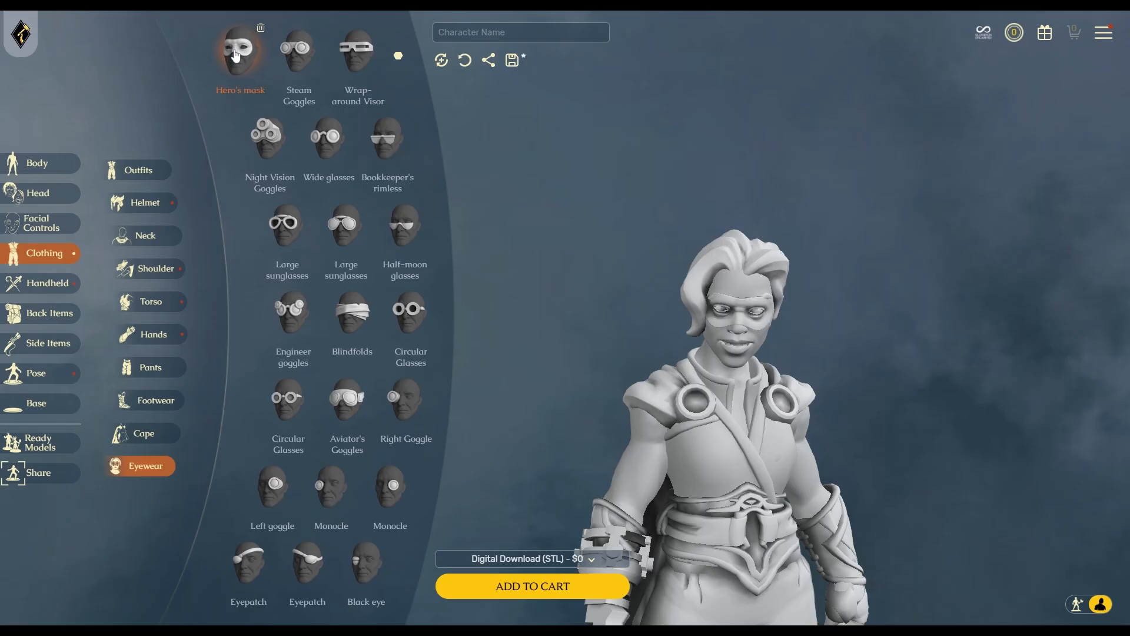
{"action": "mouse_move", "coordinate": [877, 444]}
{"action": "left_mouse_down"}
{"action": "mouse_move", "coordinate": [786, 433]}
{"action": "mouse_move", "coordinate": [880, 423]}
{"action": "left_mouse_up"}
{"action": "mouse_move", "coordinate": [254, 52]}
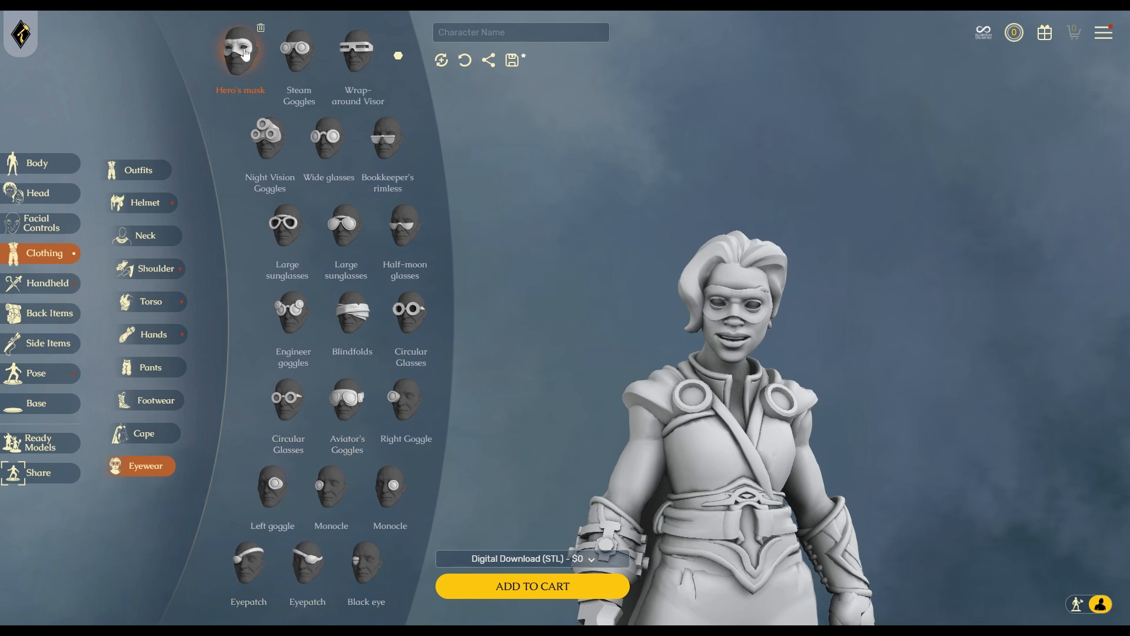
{"action": "left_click", "coordinate": [260, 29]}
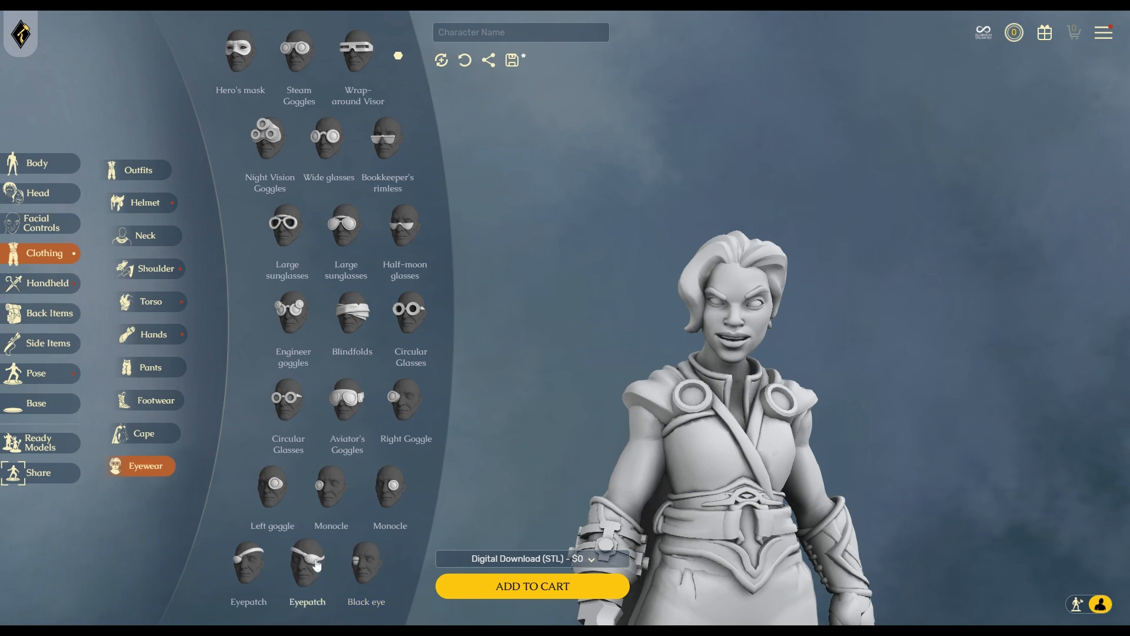
Fit an eyepatch, move it to the other eye, and show the handheld axes.
{"action": "left_click", "coordinate": [316, 566]}
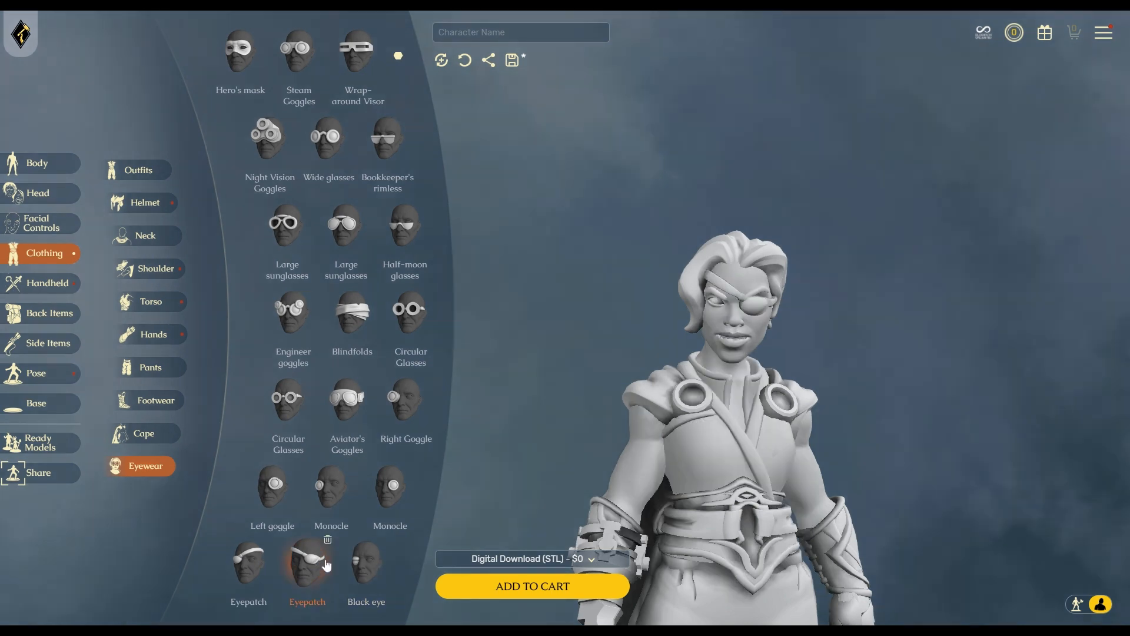
{"action": "mouse_move", "coordinate": [948, 449]}
{"action": "left_mouse_down"}
{"action": "mouse_move", "coordinate": [918, 454]}
{"action": "mouse_move", "coordinate": [973, 454]}
{"action": "mouse_move", "coordinate": [1013, 434]}
{"action": "mouse_move", "coordinate": [942, 436]}
{"action": "left_mouse_up"}
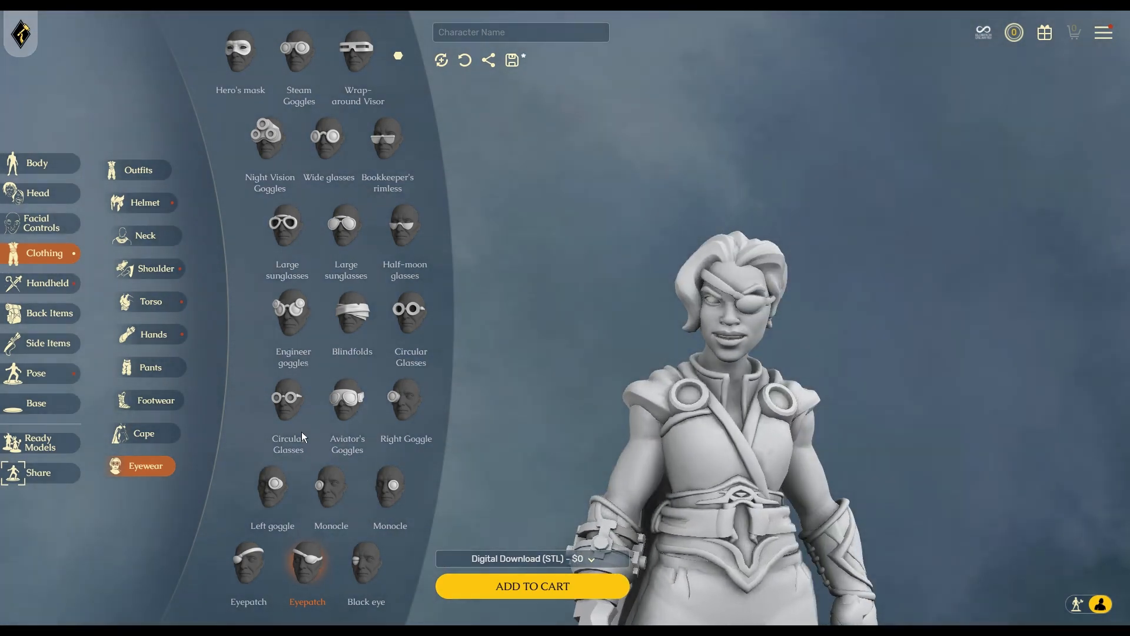
{"action": "left_click", "coordinate": [257, 563]}
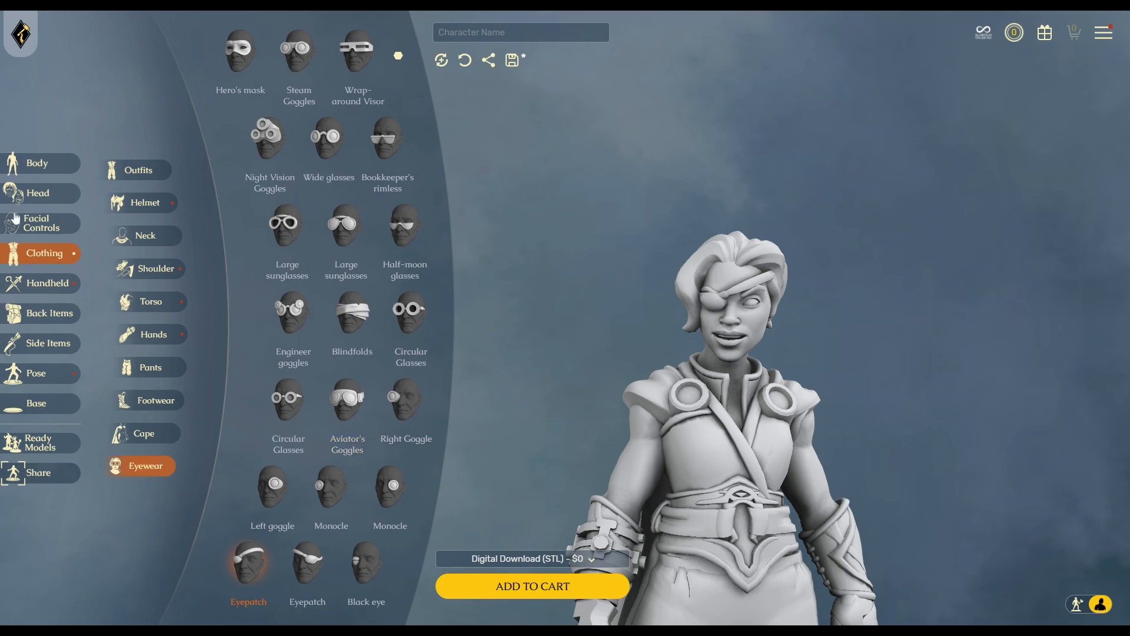
{"action": "left_click", "coordinate": [37, 286]}
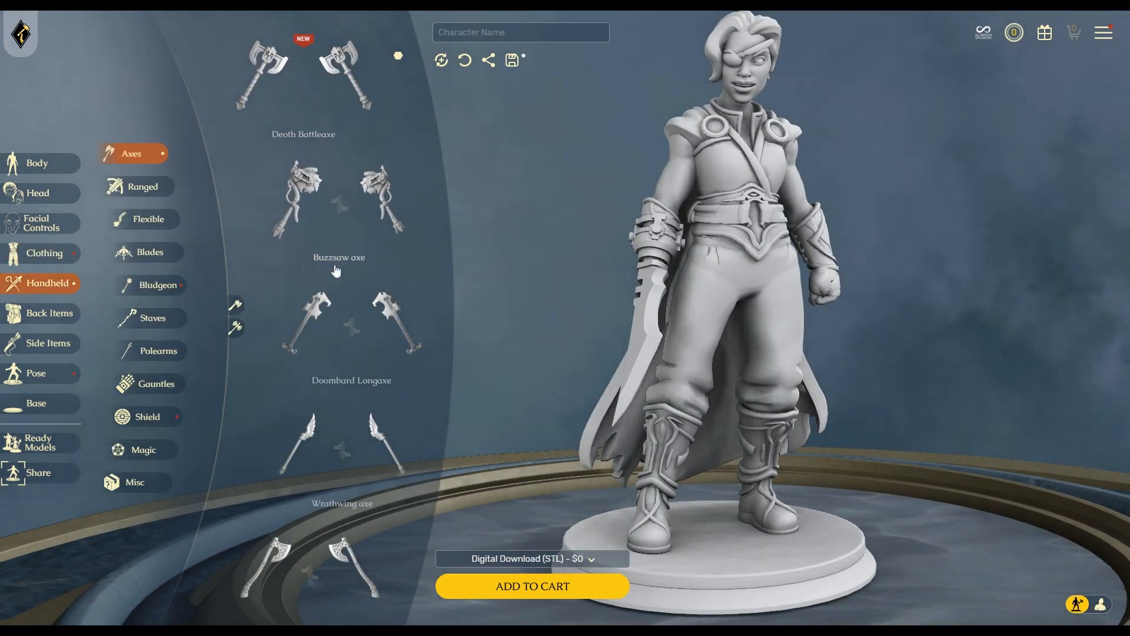
Equip the Tactical axe in the figure's free hand, then show the Ranged weapons.
{"action": "scroll", "coordinate": [332, 331], "scroll_direction": "down", "scroll_amount": 10}
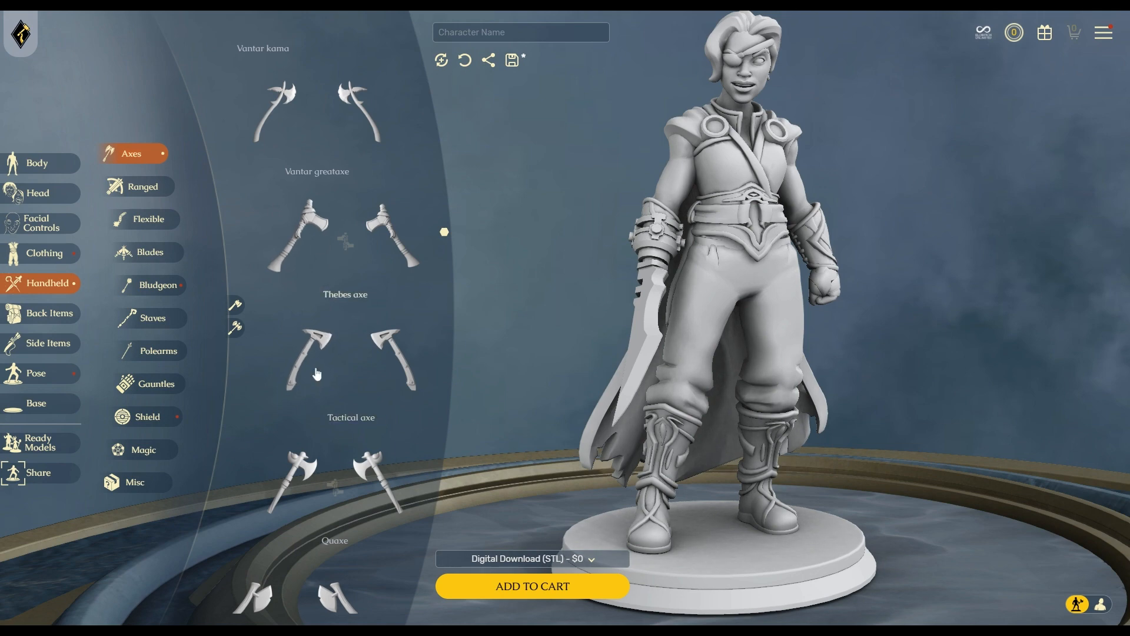
{"action": "left_click", "coordinate": [308, 359]}
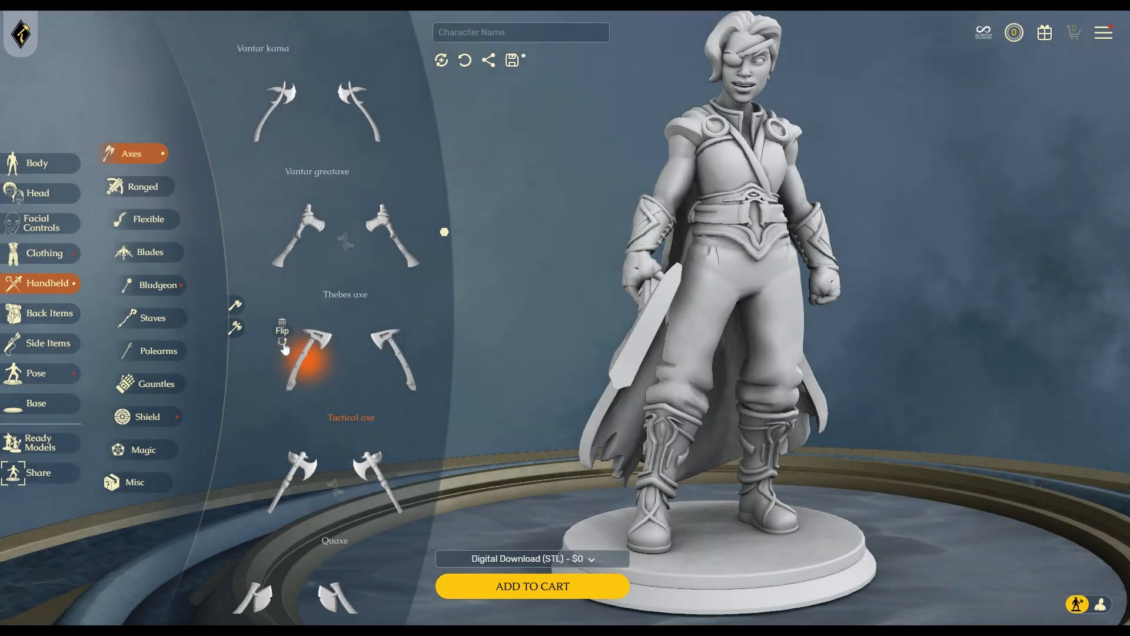
{"action": "left_click", "coordinate": [283, 324]}
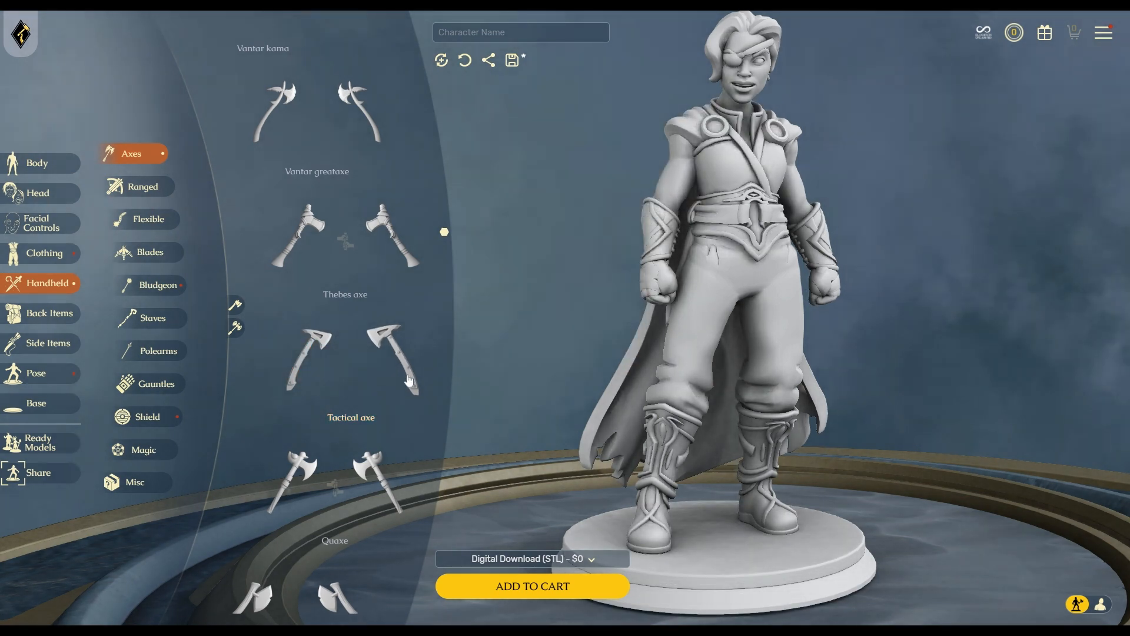
{"action": "left_click", "coordinate": [466, 63]}
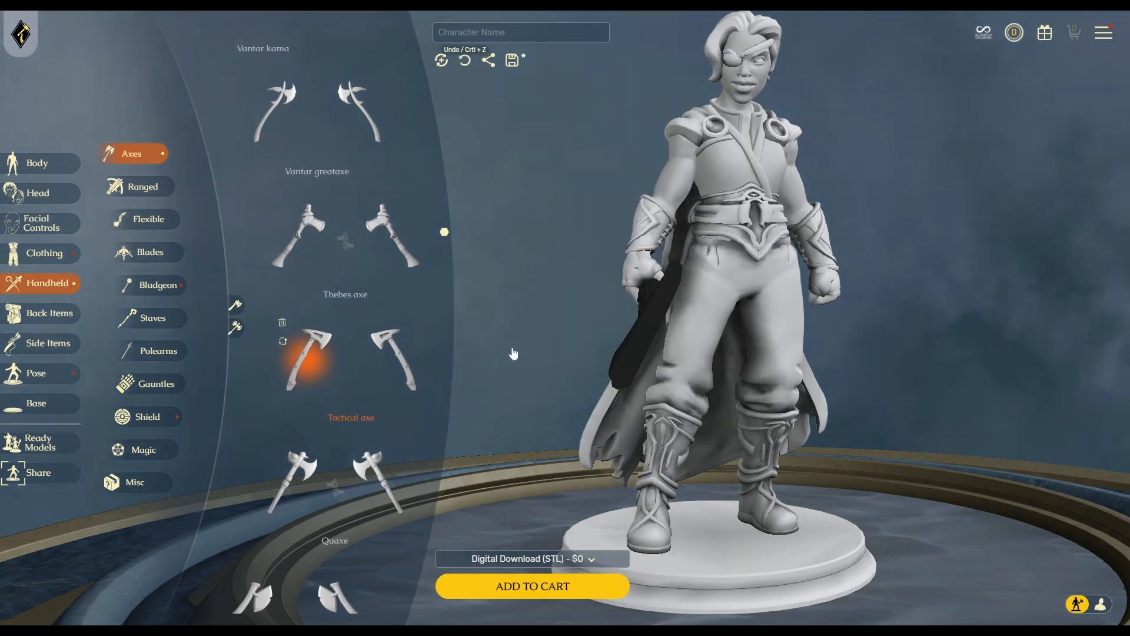
{"action": "left_click_drag", "start_coordinate": [940, 458], "coordinate": [917, 455]}
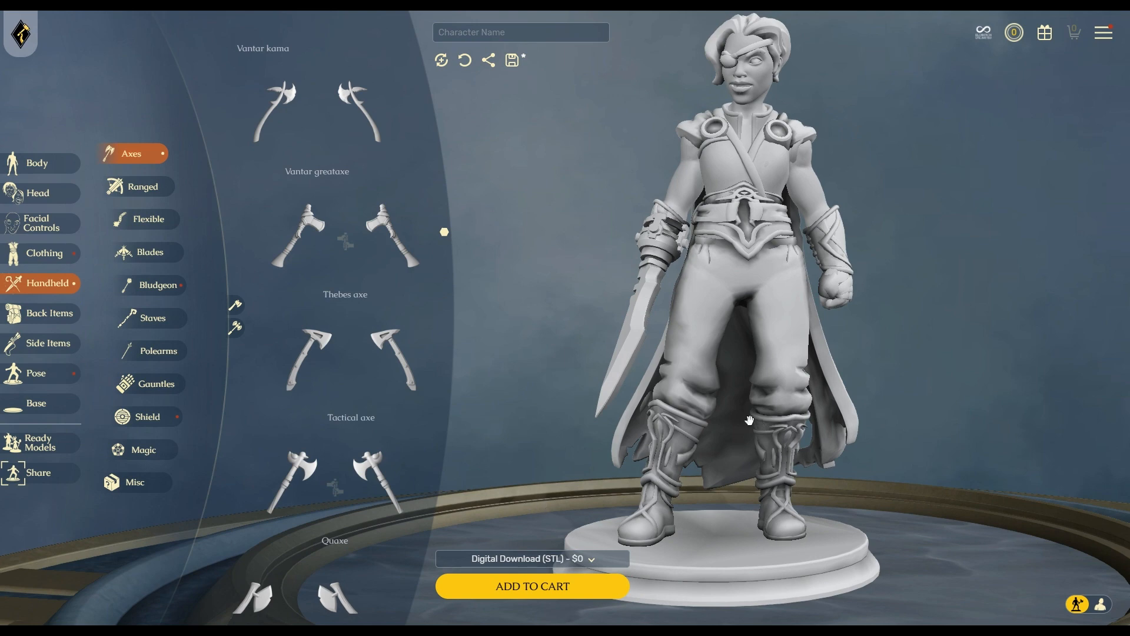
{"action": "left_click", "coordinate": [398, 351]}
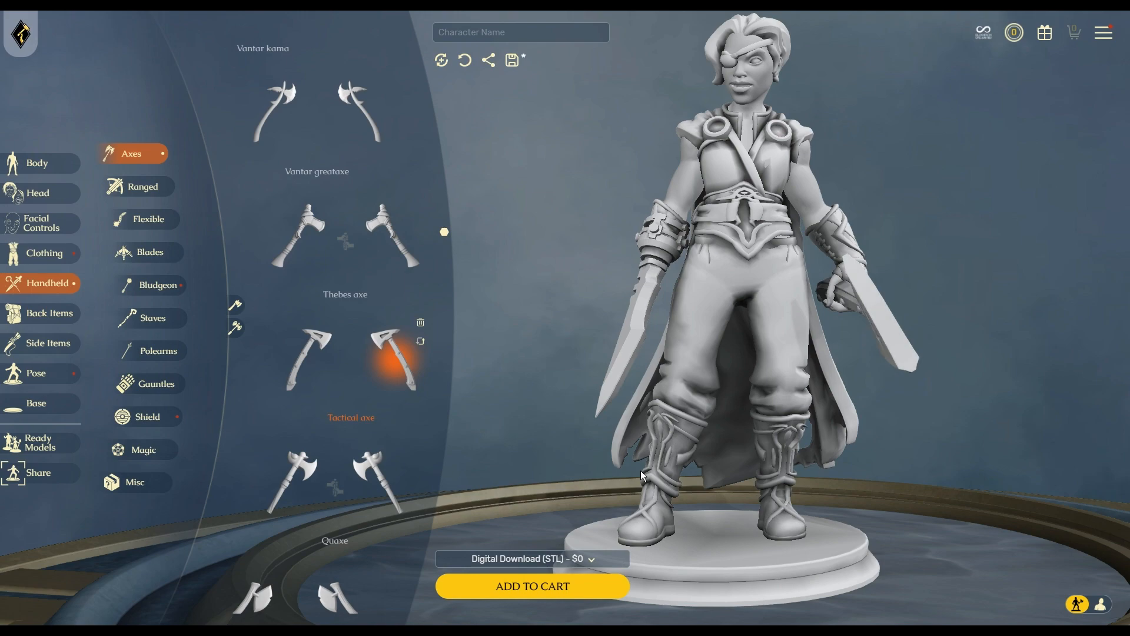
{"action": "left_click_drag", "start_coordinate": [640, 471], "coordinate": [769, 448]}
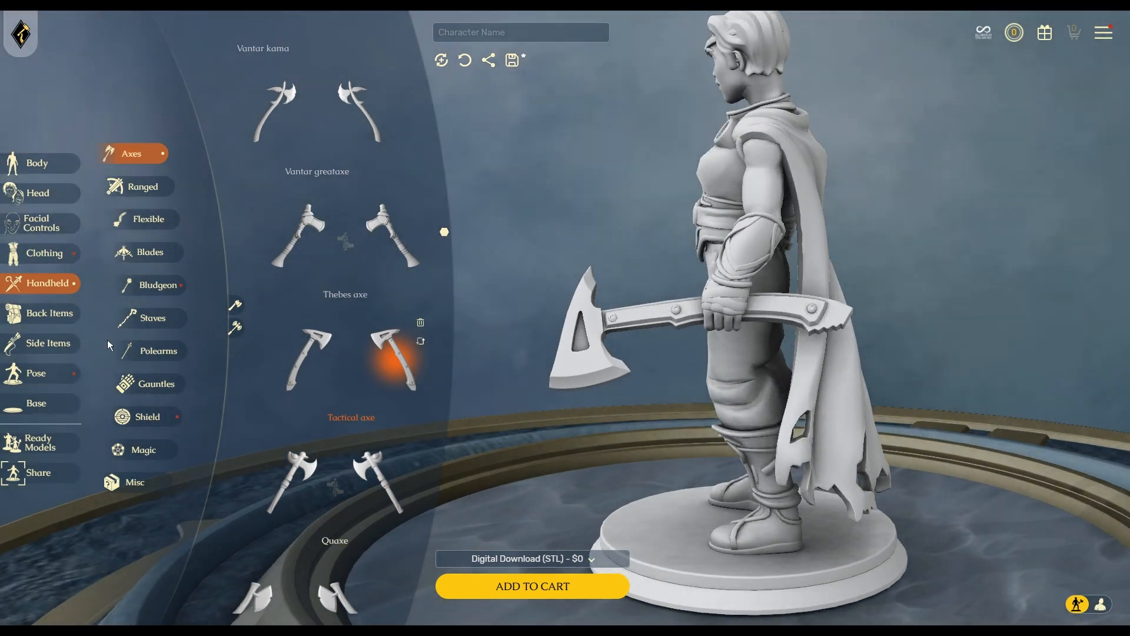
{"action": "left_click", "coordinate": [144, 187]}
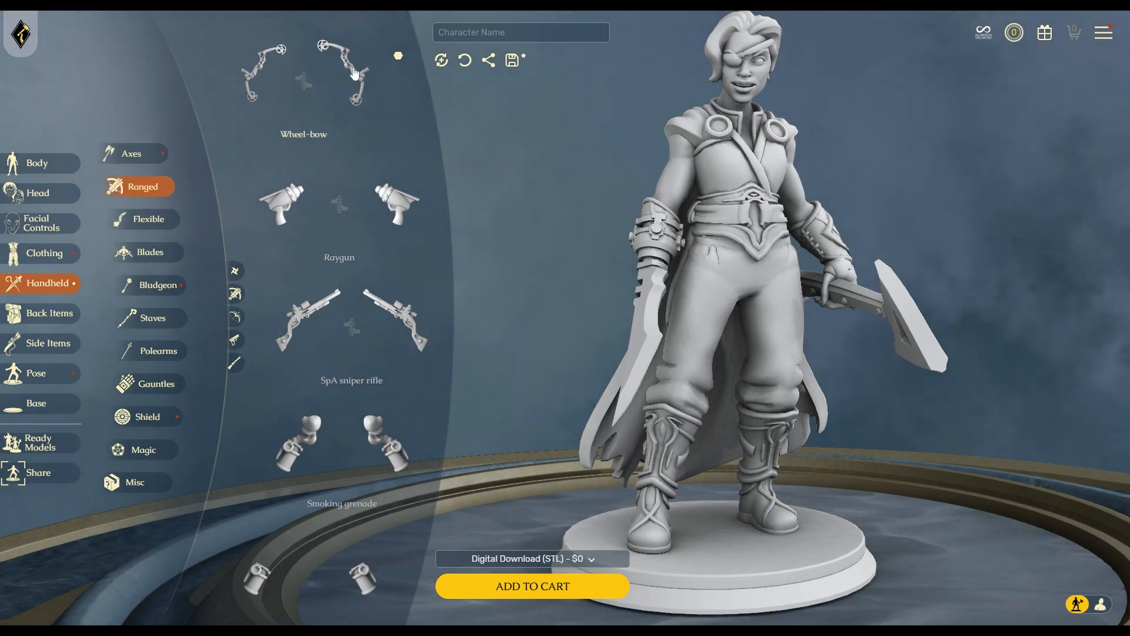
Try the Reckless' Crossbow and then the Nature's Wrath bow in the figure's hand.
{"action": "scroll", "coordinate": [406, 442], "scroll_direction": "down", "scroll_amount": 1}
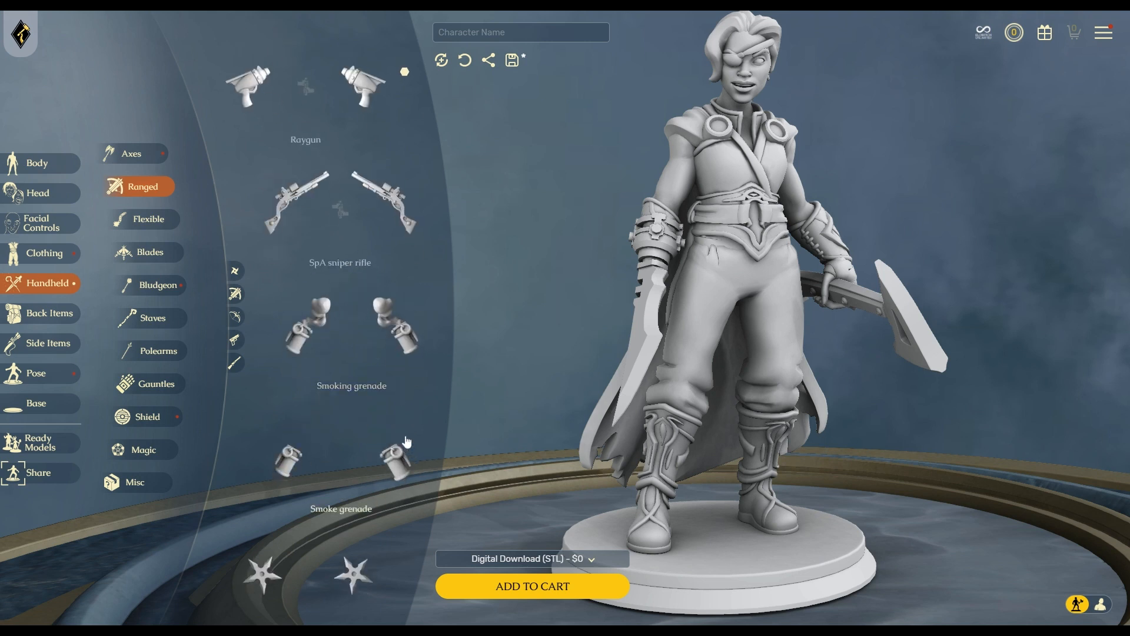
{"action": "scroll", "coordinate": [400, 430], "scroll_direction": "down", "scroll_amount": 3}
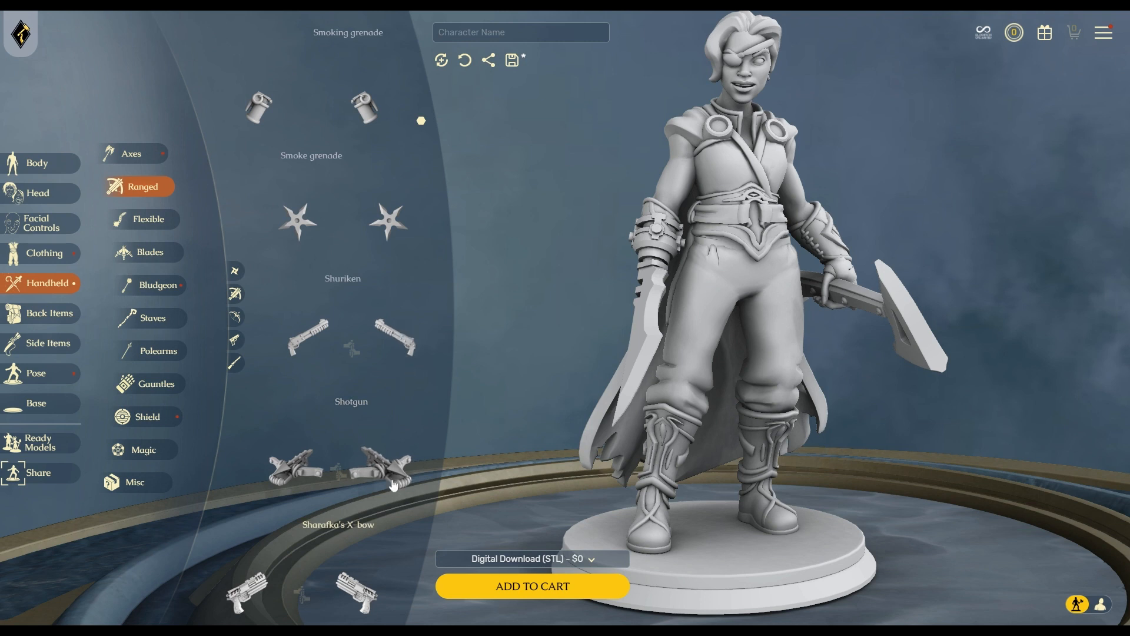
{"action": "scroll", "coordinate": [394, 483], "scroll_direction": "down", "scroll_amount": 3}
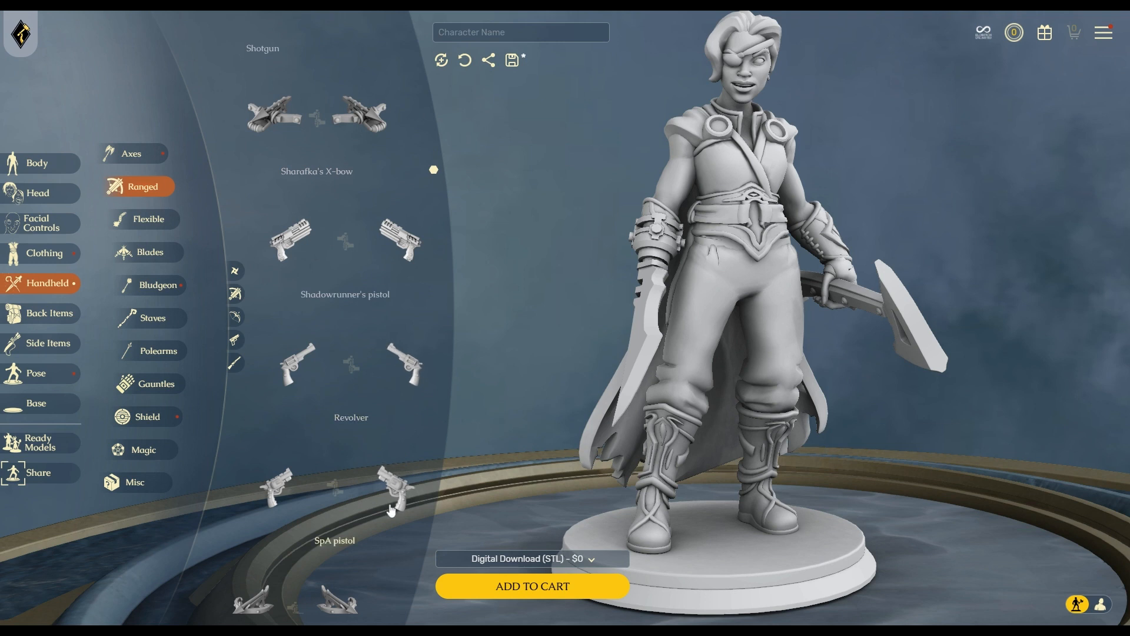
{"action": "scroll", "coordinate": [411, 435], "scroll_direction": "down", "scroll_amount": 2}
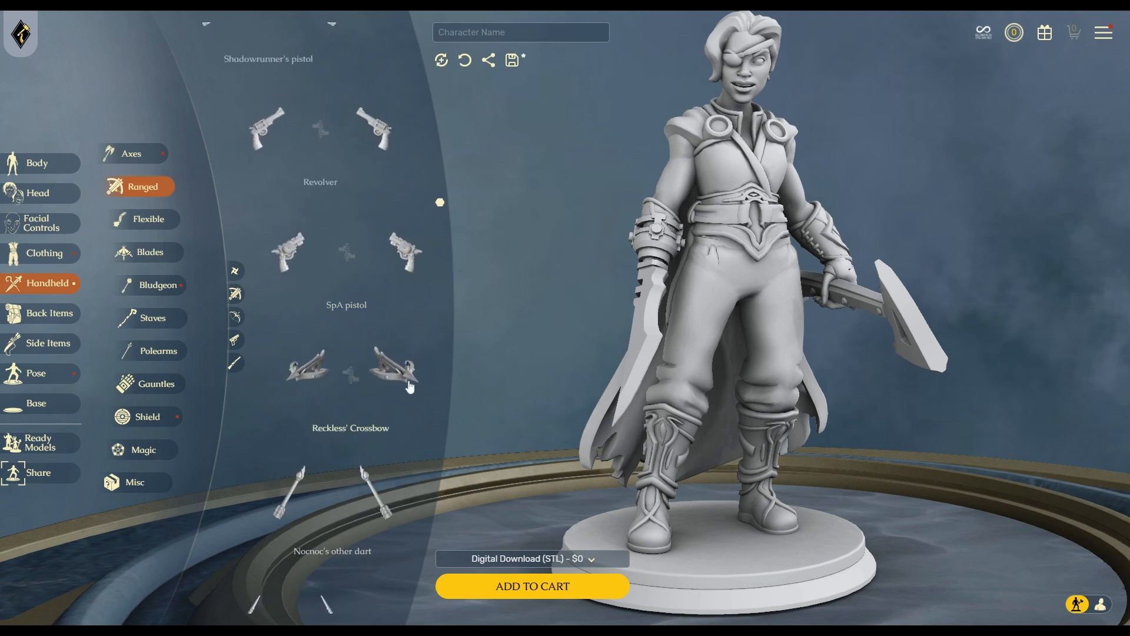
{"action": "left_click", "coordinate": [407, 380]}
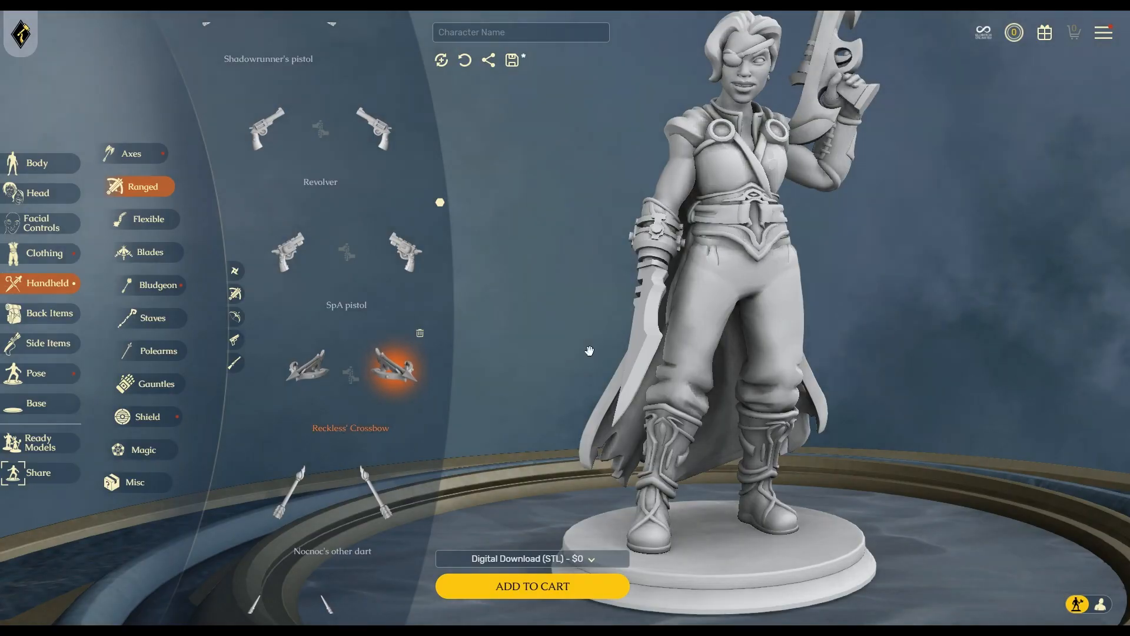
{"action": "left_click_drag", "start_coordinate": [965, 315], "coordinate": [838, 404]}
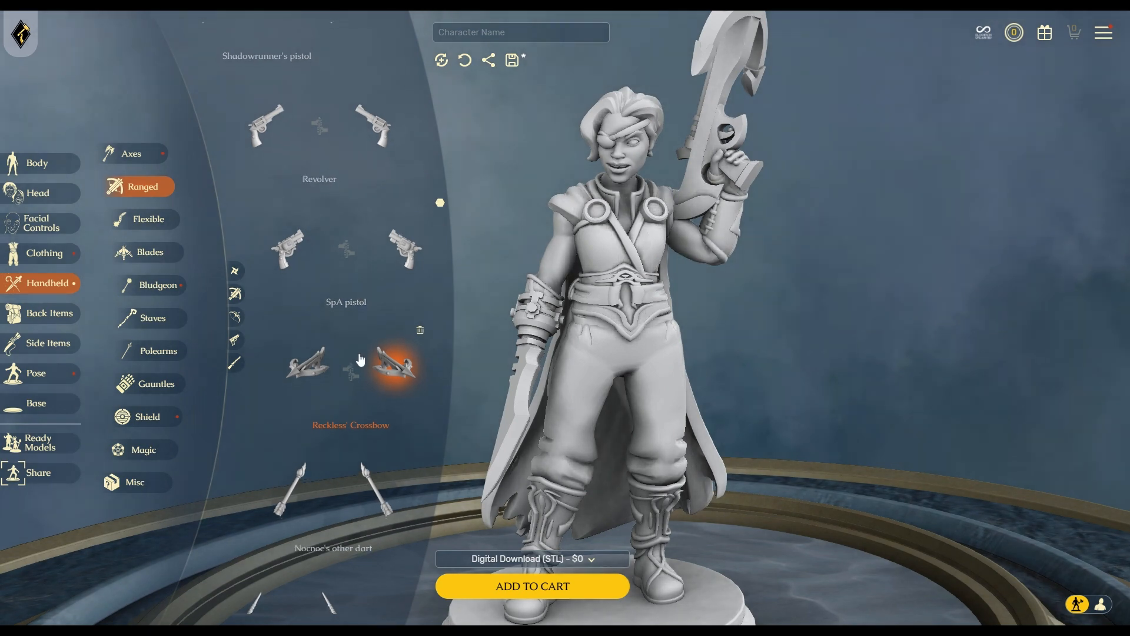
{"action": "scroll", "coordinate": [371, 353], "scroll_direction": "down", "scroll_amount": 3}
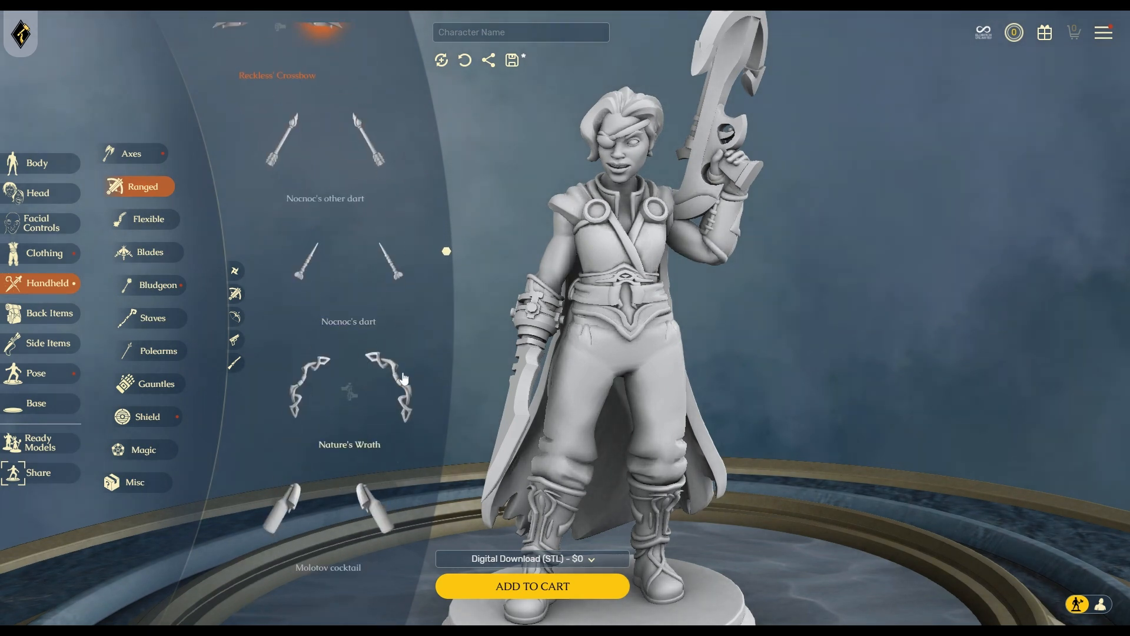
{"action": "left_click", "coordinate": [404, 377]}
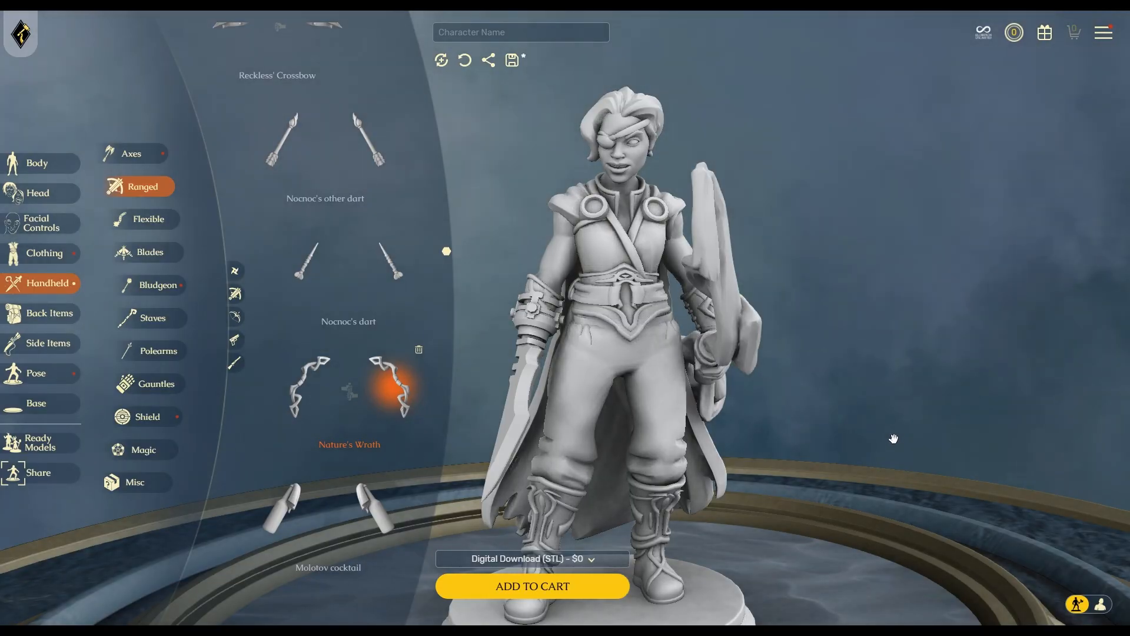
{"action": "left_click_drag", "start_coordinate": [890, 439], "coordinate": [759, 471]}
Equip the Deoth crossbow and inspect it on the figure.
{"action": "scroll", "coordinate": [388, 416], "scroll_direction": "down", "scroll_amount": 3}
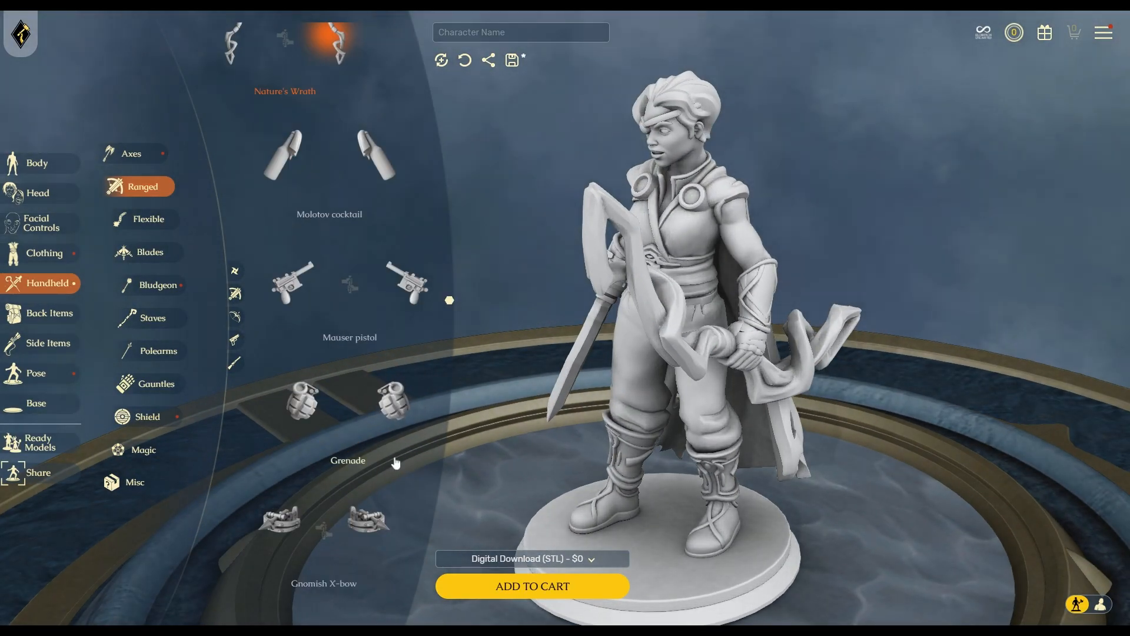
{"action": "scroll", "coordinate": [395, 464], "scroll_direction": "down", "scroll_amount": 2}
{"action": "scroll", "coordinate": [380, 365], "scroll_direction": "down", "scroll_amount": 5}
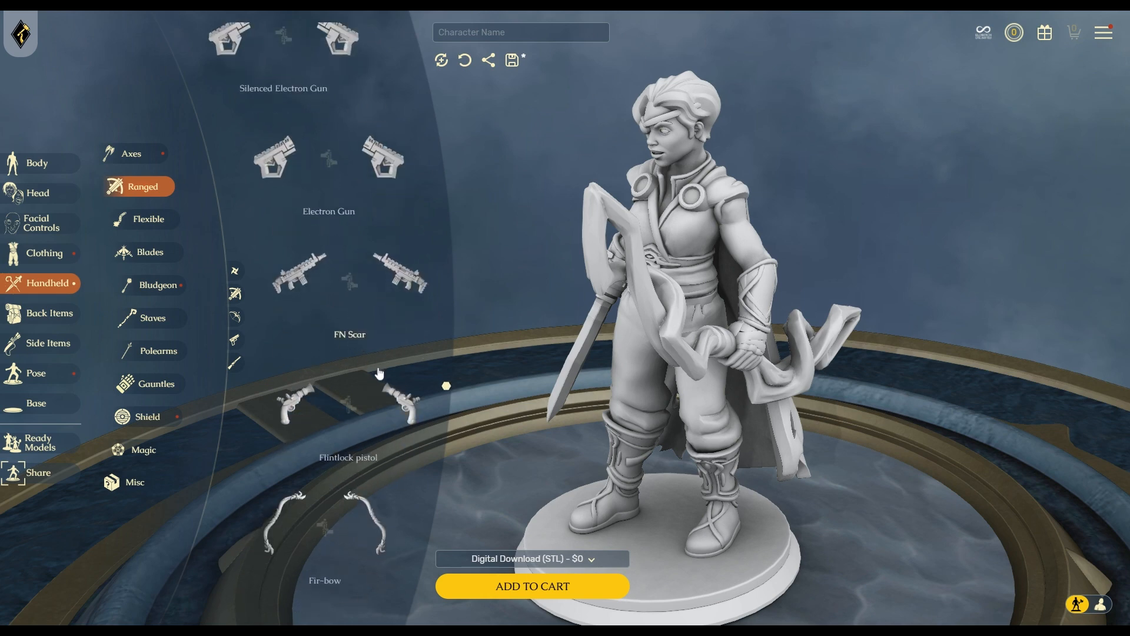
{"action": "scroll", "coordinate": [381, 419], "scroll_direction": "down", "scroll_amount": 2}
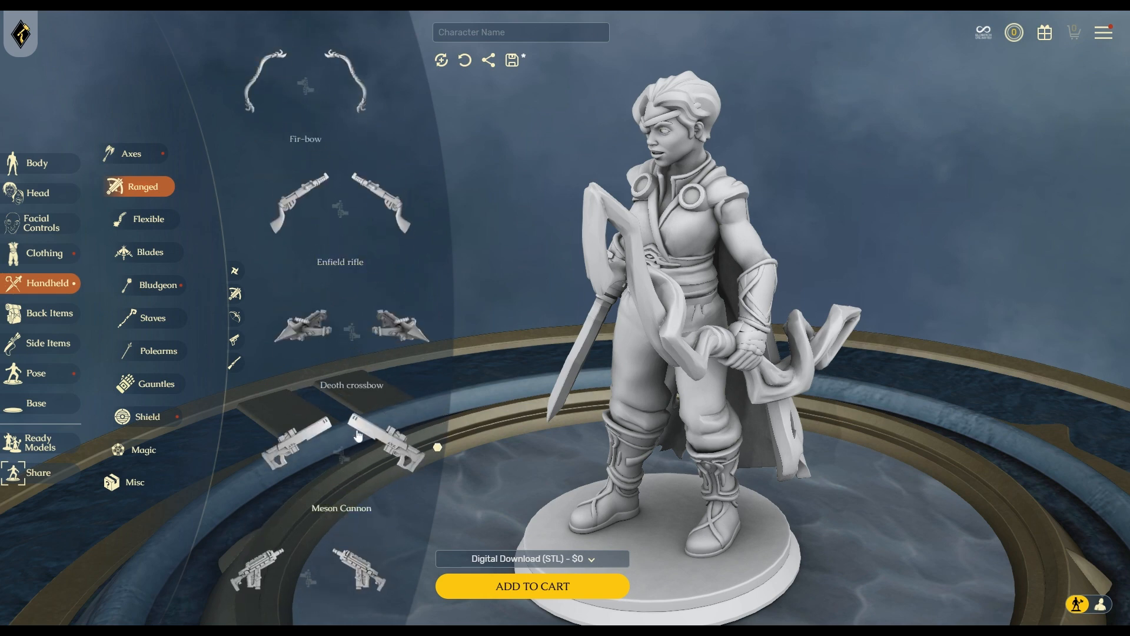
{"action": "left_click", "coordinate": [401, 336]}
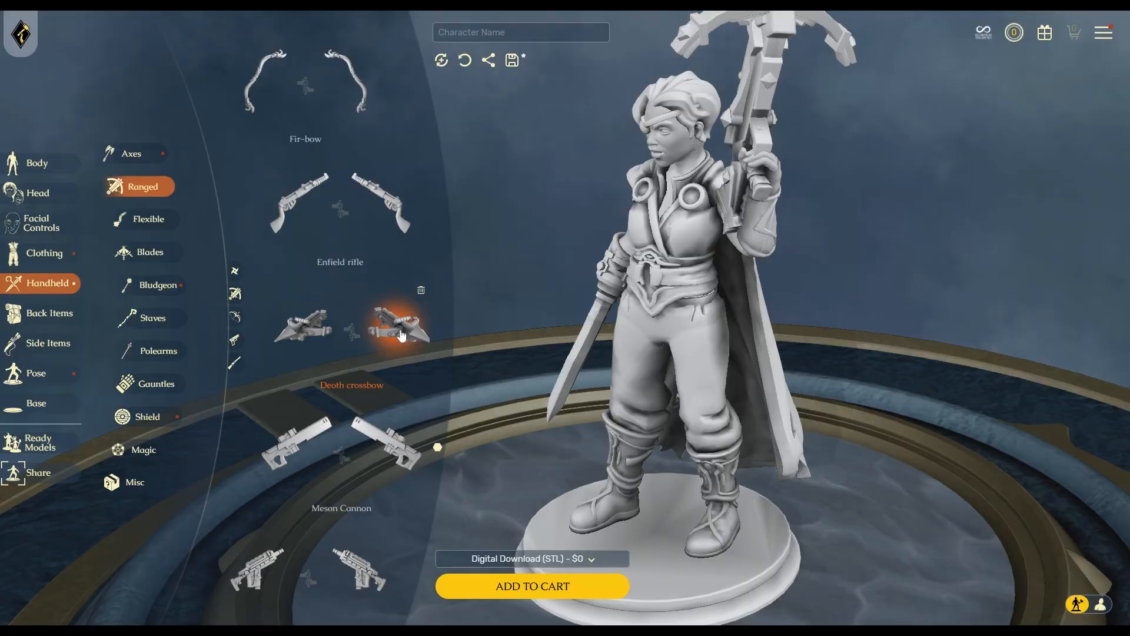
{"action": "mouse_move", "coordinate": [709, 439]}
{"action": "left_mouse_down"}
{"action": "mouse_move", "coordinate": [813, 439]}
{"action": "mouse_move", "coordinate": [730, 443]}
{"action": "left_mouse_up"}
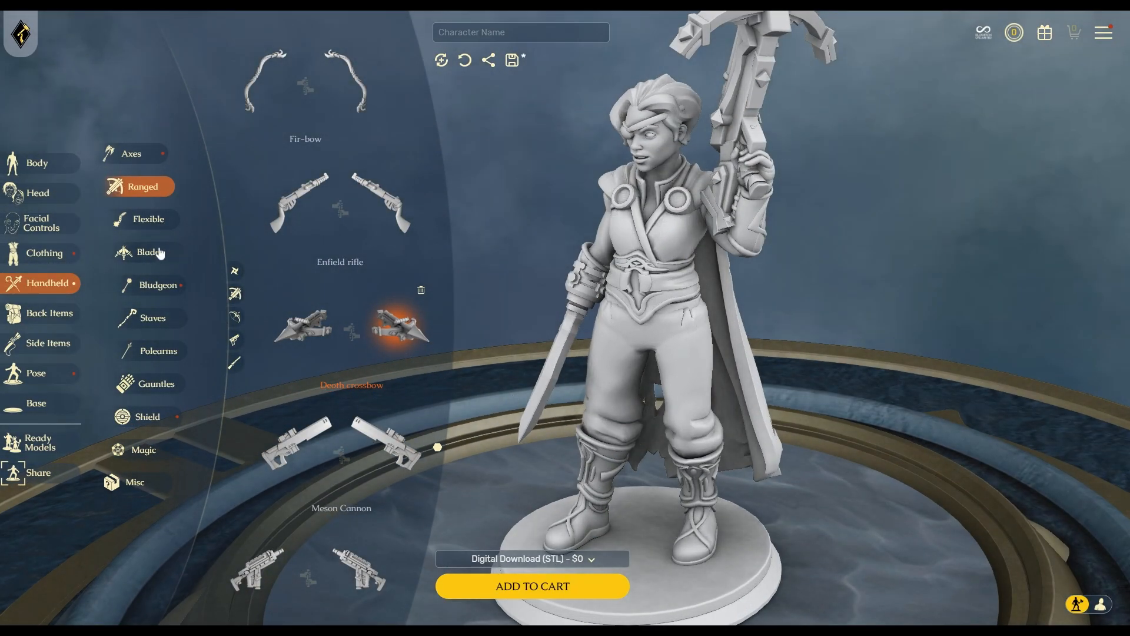
Equip the Deoth Warhammer from the Bludgeon weapons and view it from the side.
{"action": "left_click", "coordinate": [152, 220]}
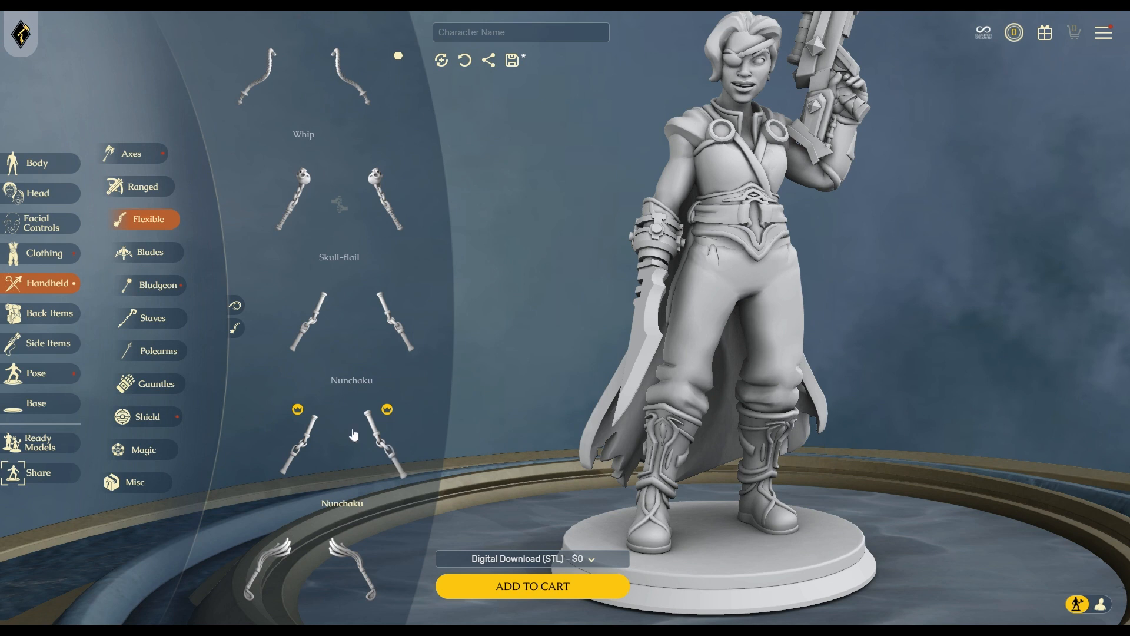
{"action": "scroll", "coordinate": [318, 431], "scroll_direction": "down", "scroll_amount": 4}
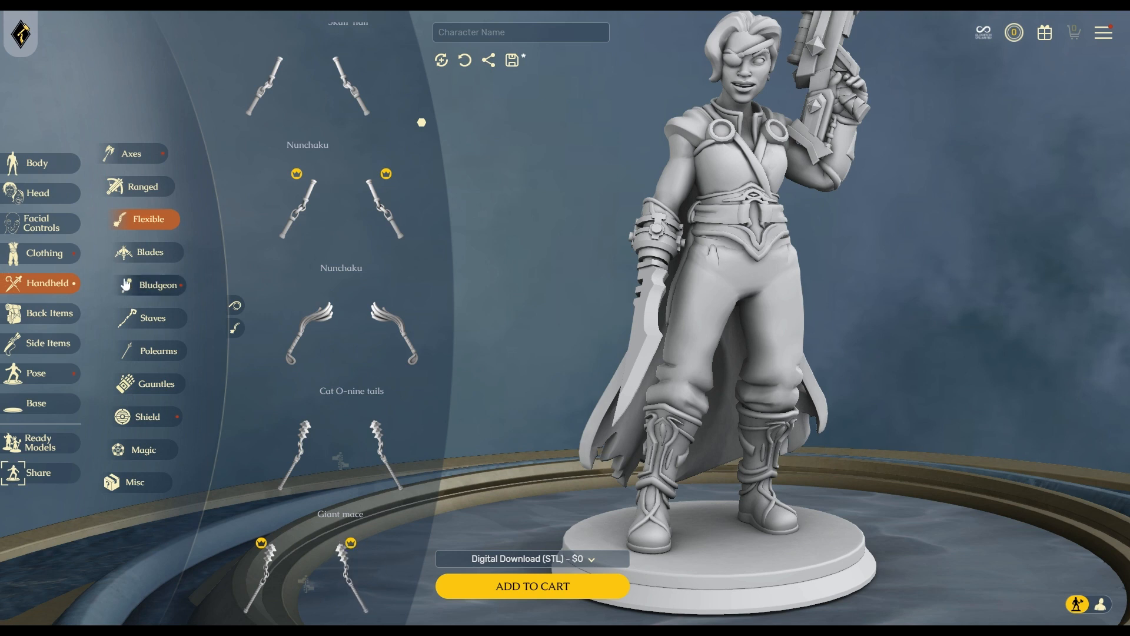
{"action": "left_click", "coordinate": [146, 288]}
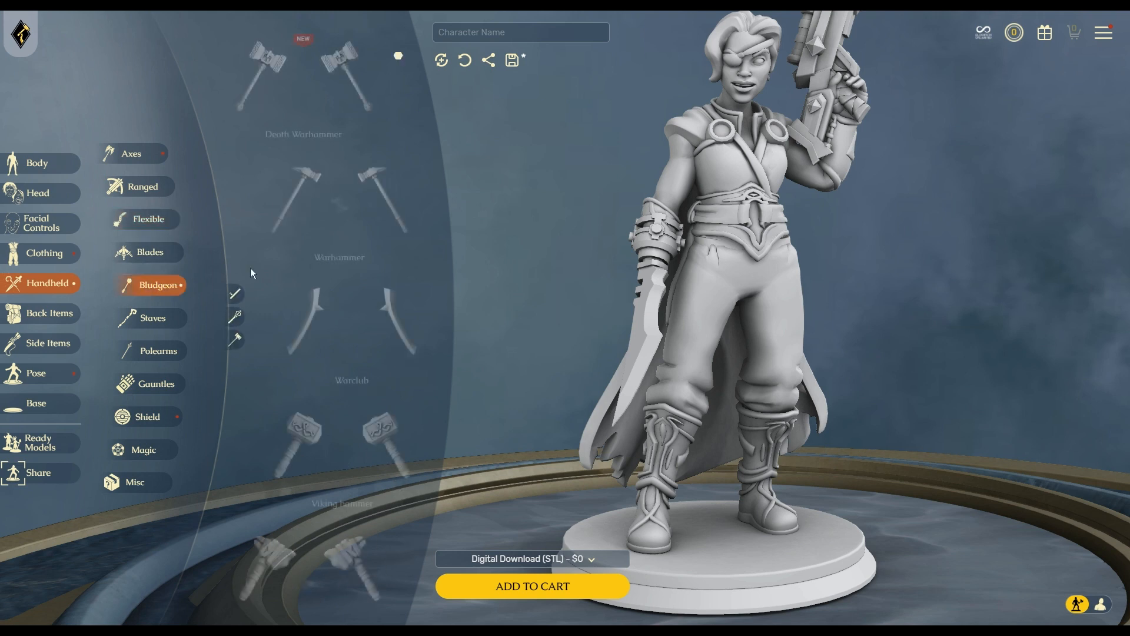
{"action": "left_click", "coordinate": [364, 101]}
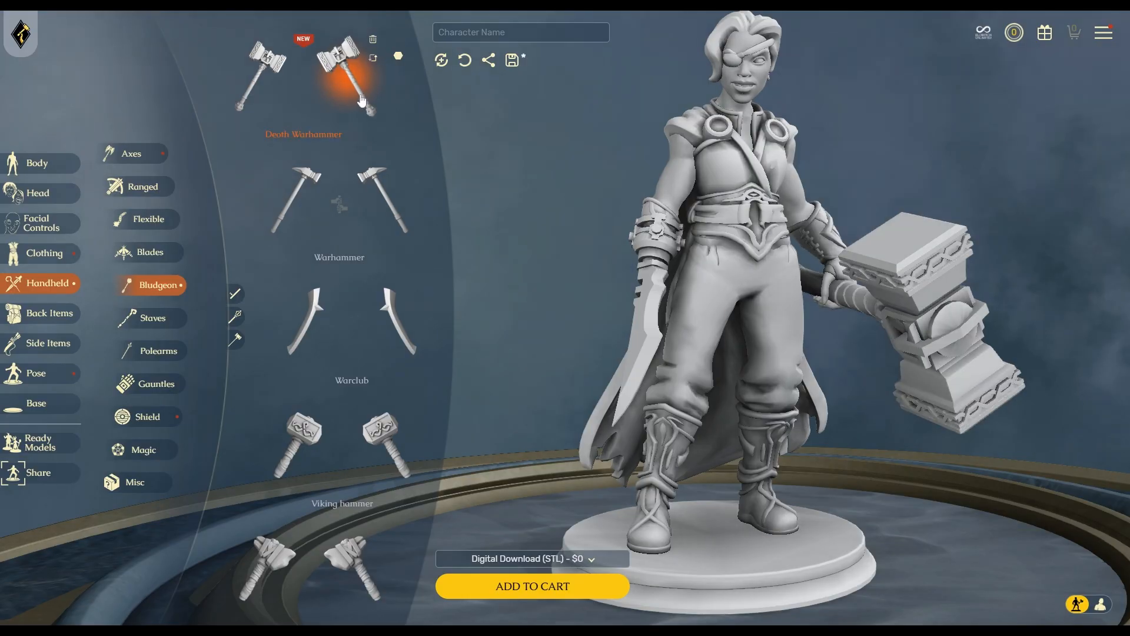
{"action": "left_click_drag", "start_coordinate": [677, 465], "coordinate": [927, 451]}
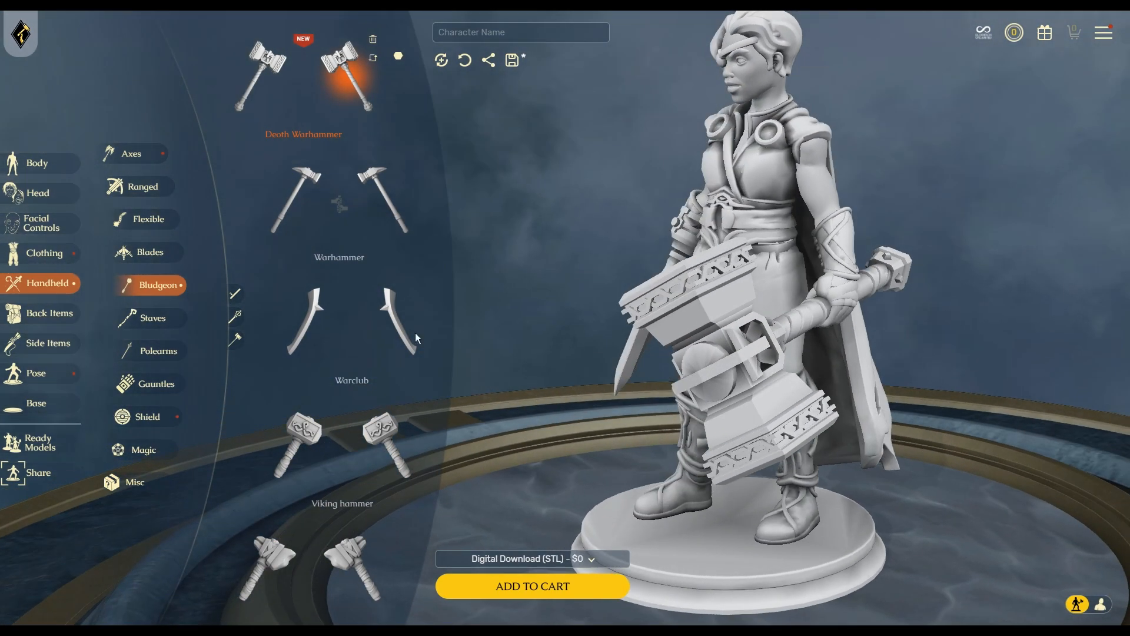
Swap the warhammer for the Viking hammer, then show the Misc held items.
{"action": "scroll", "coordinate": [416, 454], "scroll_direction": "down", "scroll_amount": 4}
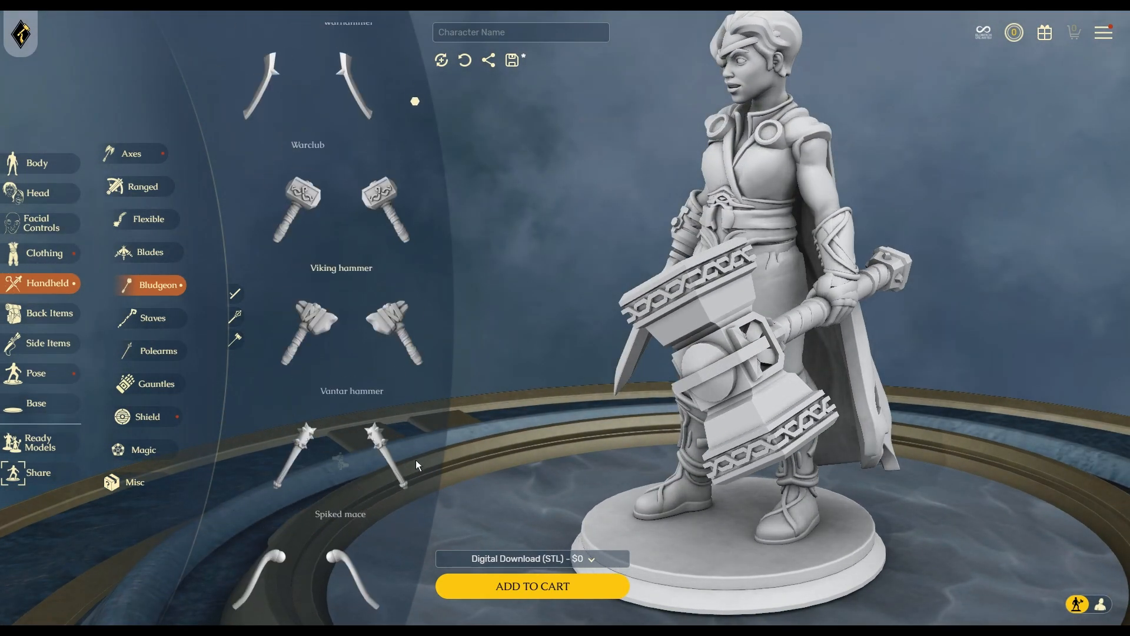
{"action": "left_click", "coordinate": [391, 201]}
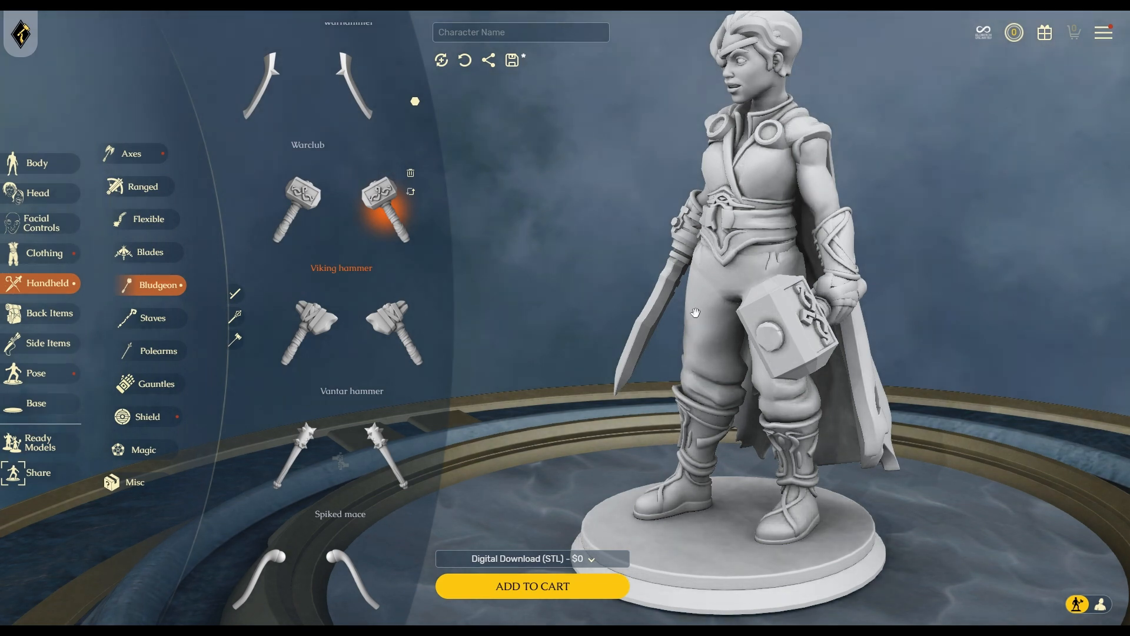
{"action": "left_click_drag", "start_coordinate": [973, 392], "coordinate": [859, 412]}
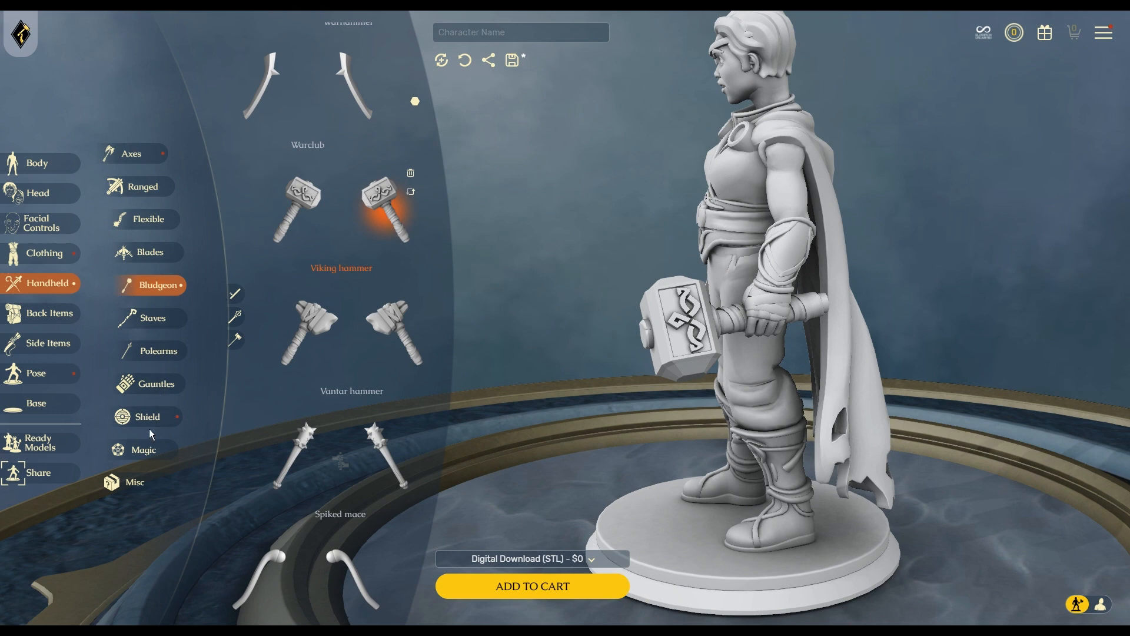
{"action": "left_click", "coordinate": [136, 482]}
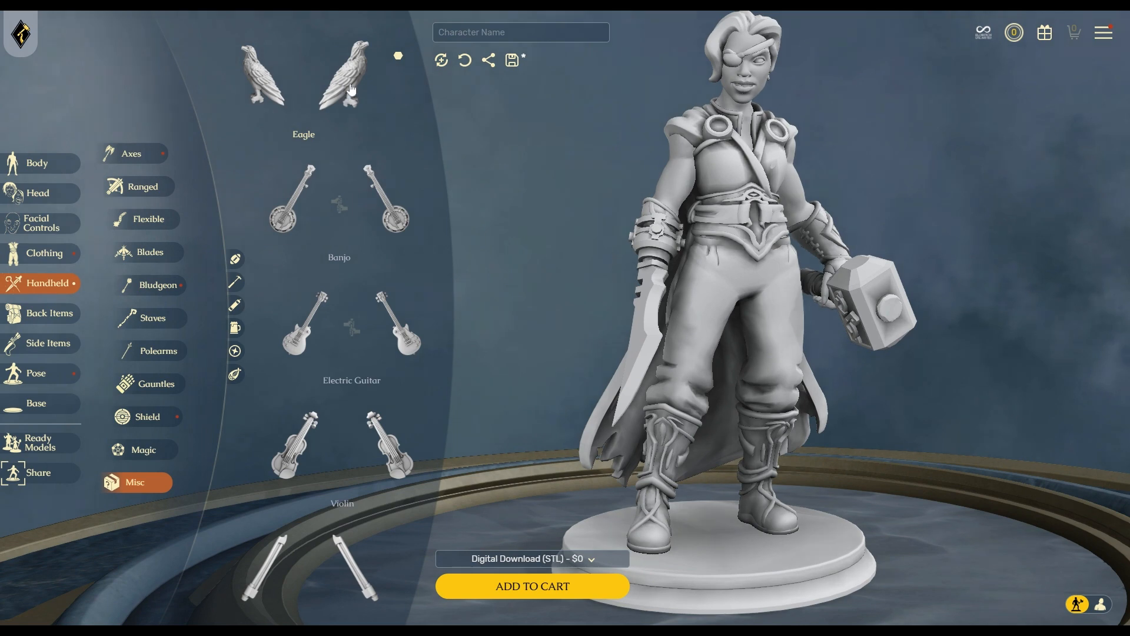
Try the Yeti's head and then the Flaming torch in the figure's hand.
{"action": "scroll", "coordinate": [390, 511], "scroll_direction": "down", "scroll_amount": 3}
{"action": "scroll", "coordinate": [390, 506], "scroll_direction": "down", "scroll_amount": 3}
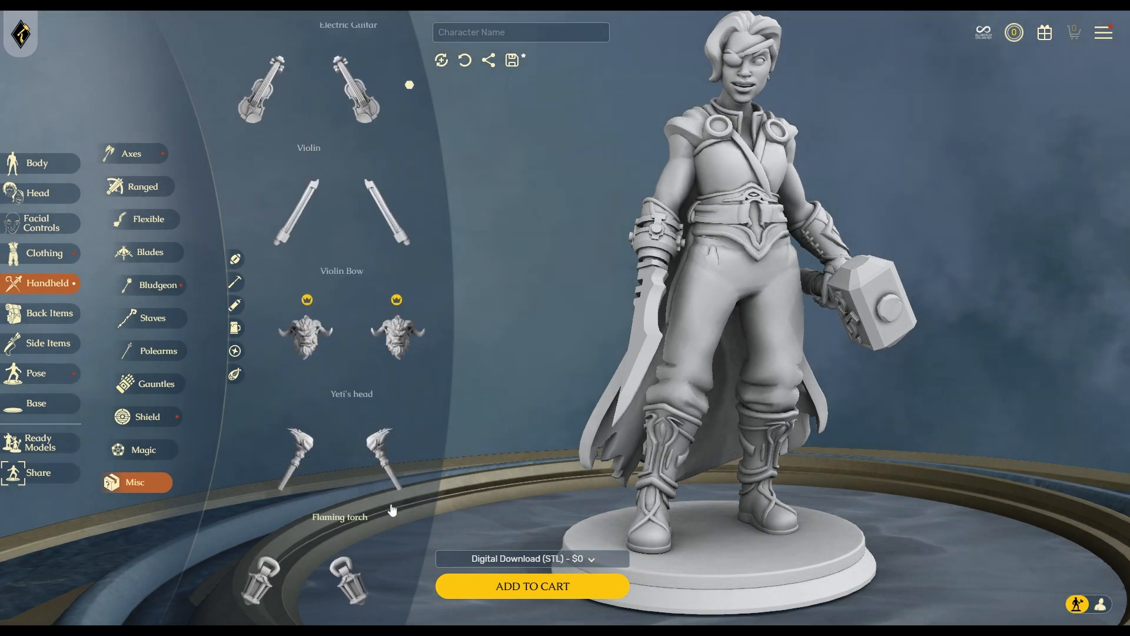
{"action": "scroll", "coordinate": [396, 486], "scroll_direction": "up", "scroll_amount": 3}
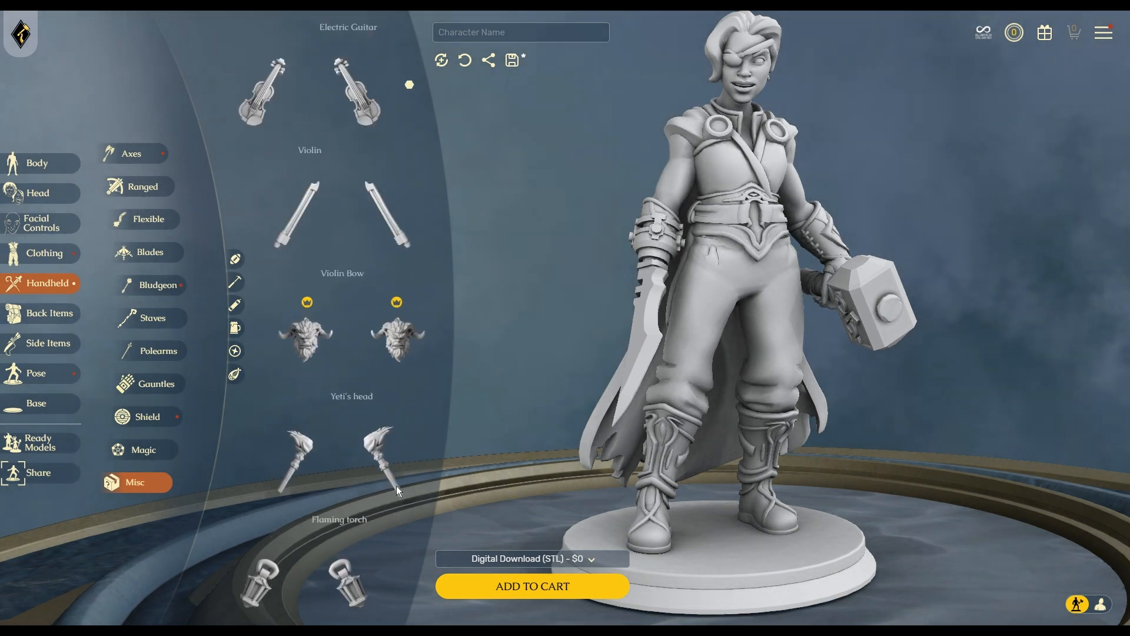
{"action": "left_click", "coordinate": [404, 346]}
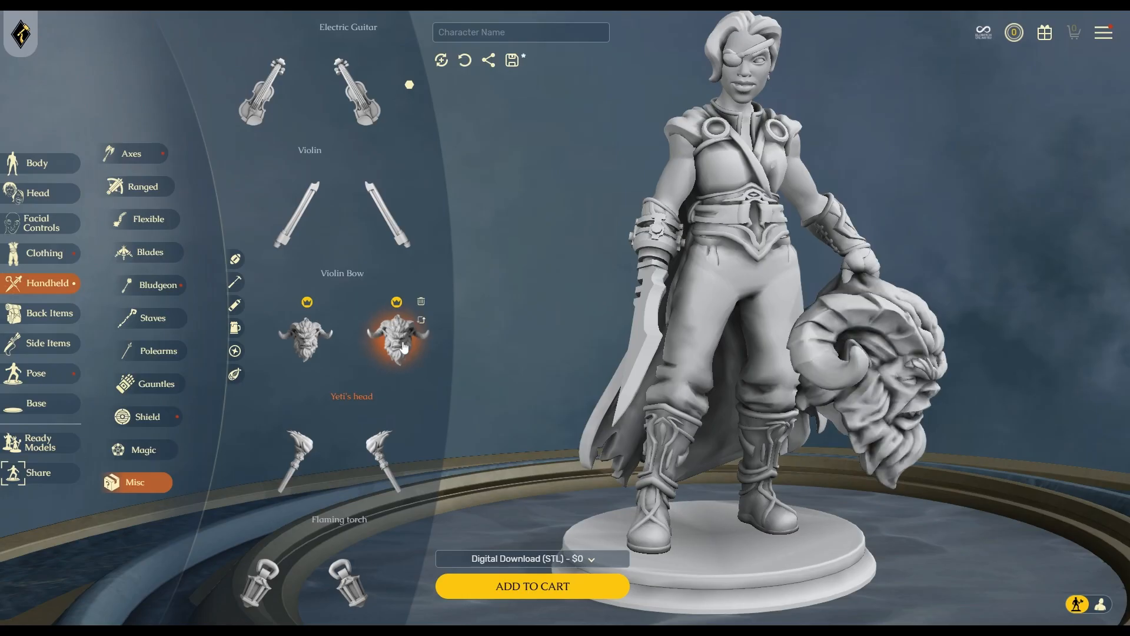
{"action": "left_click_drag", "start_coordinate": [981, 485], "coordinate": [910, 476]}
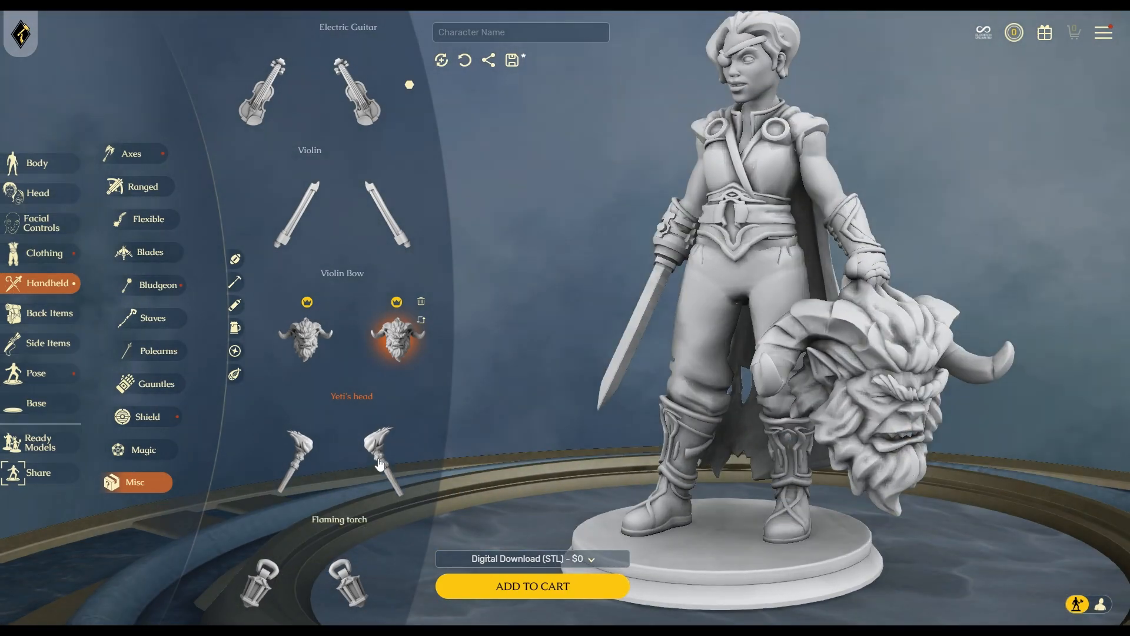
{"action": "left_click", "coordinate": [421, 301]}
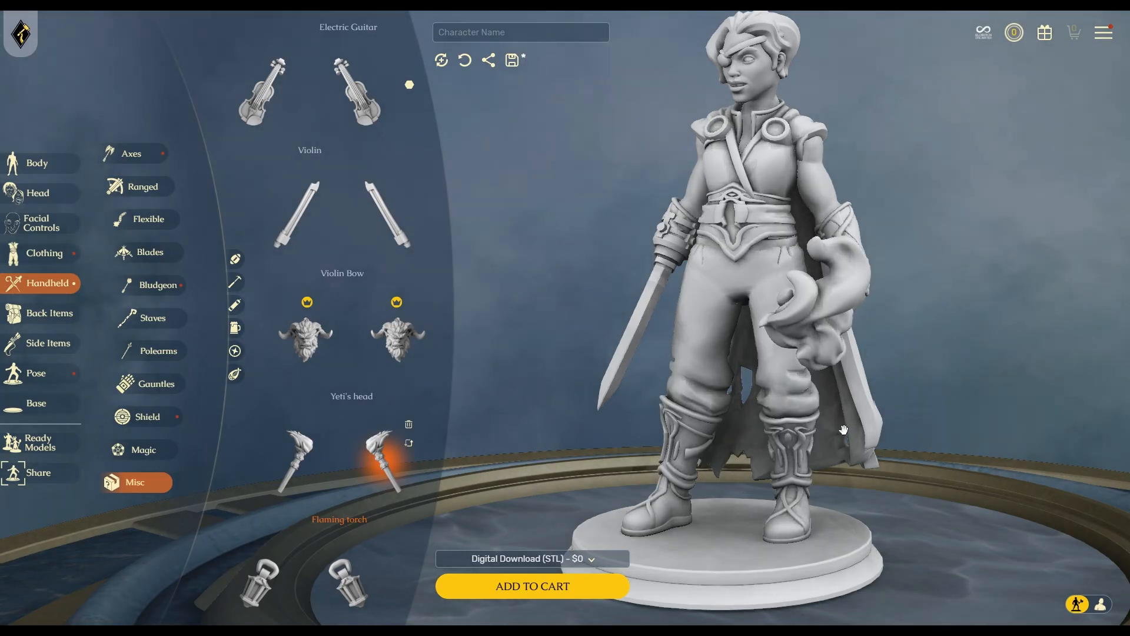
{"action": "left_click_drag", "start_coordinate": [716, 497], "coordinate": [567, 488]}
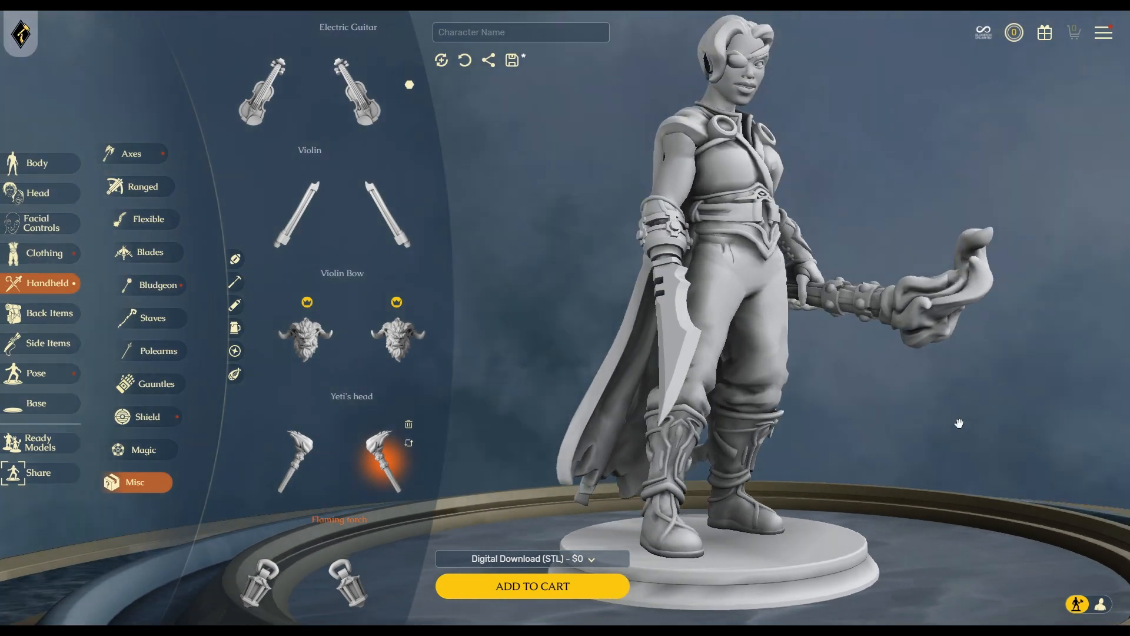
Swap in a lantern, then perch the Eagle on the hand and show back items.
{"action": "left_click", "coordinate": [347, 583]}
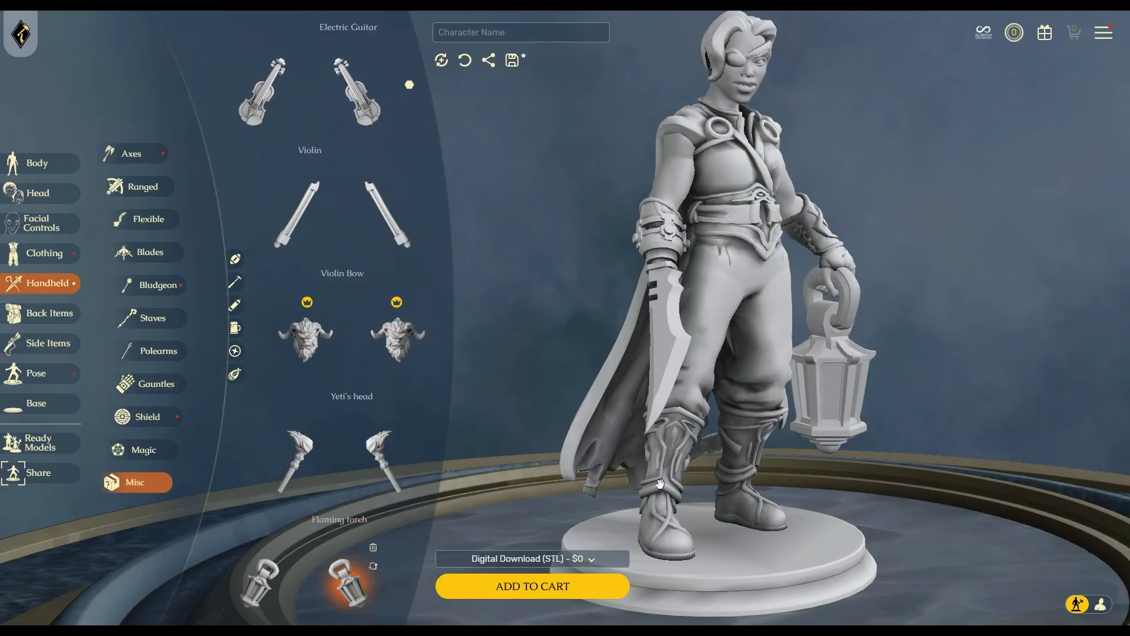
{"action": "left_click_drag", "start_coordinate": [956, 463], "coordinate": [884, 459]}
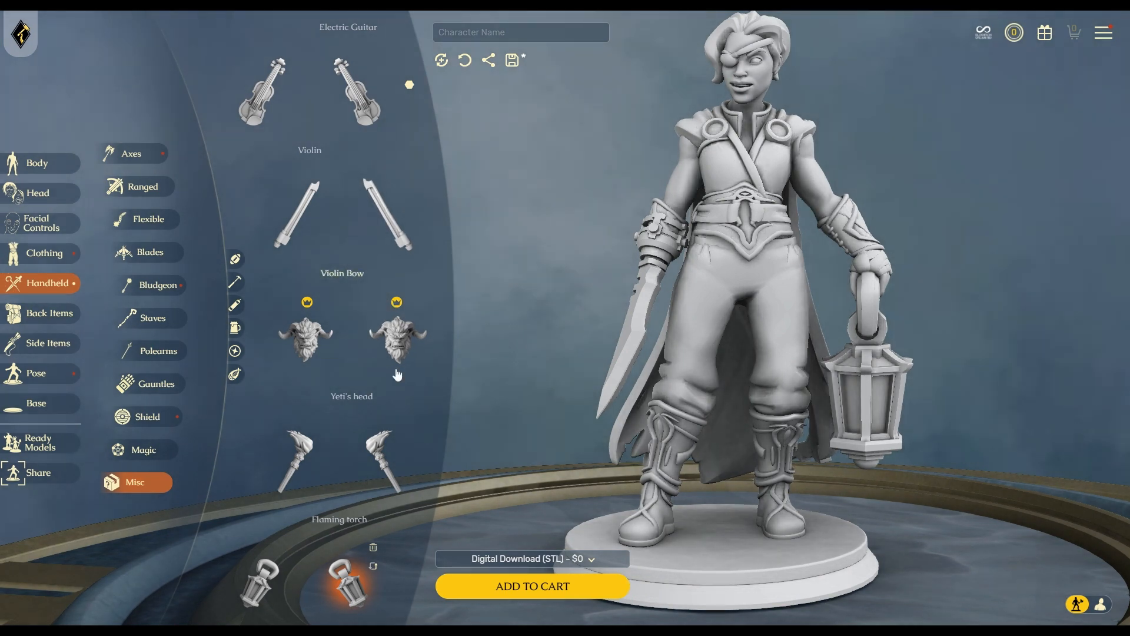
{"action": "scroll", "coordinate": [405, 347], "scroll_direction": "up", "scroll_amount": 3}
{"action": "left_click", "coordinate": [344, 76]}
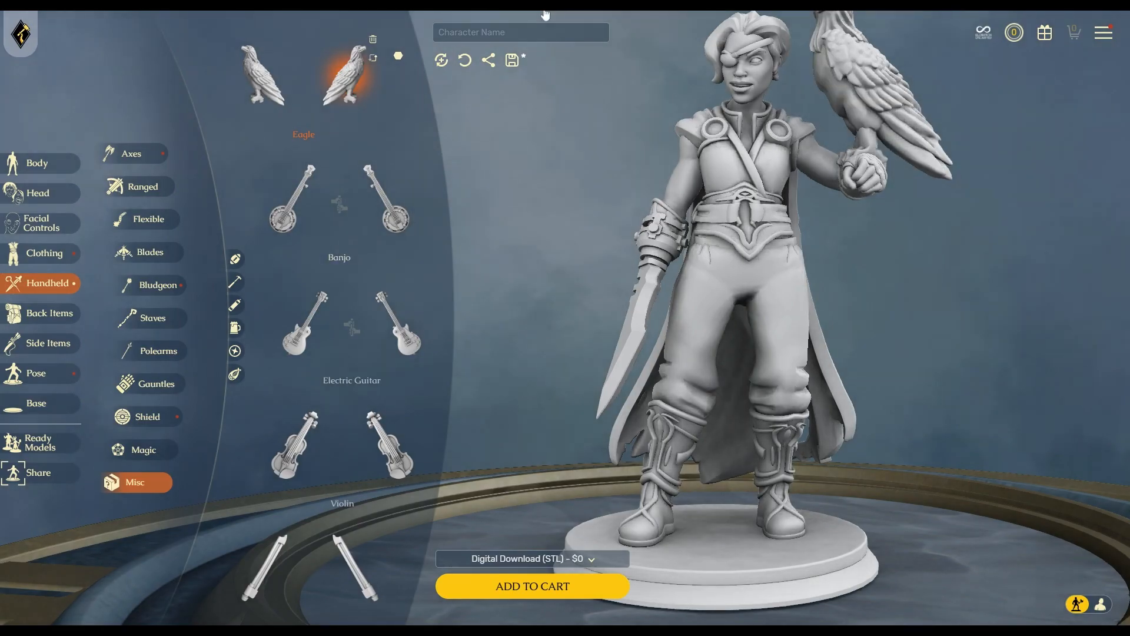
{"action": "mouse_move", "coordinate": [854, 290]}
{"action": "left_mouse_down"}
{"action": "mouse_move", "coordinate": [956, 309]}
{"action": "mouse_move", "coordinate": [1000, 363]}
{"action": "mouse_move", "coordinate": [971, 354]}
{"action": "mouse_move", "coordinate": [902, 372]}
{"action": "mouse_move", "coordinate": [916, 373]}
{"action": "left_mouse_up"}
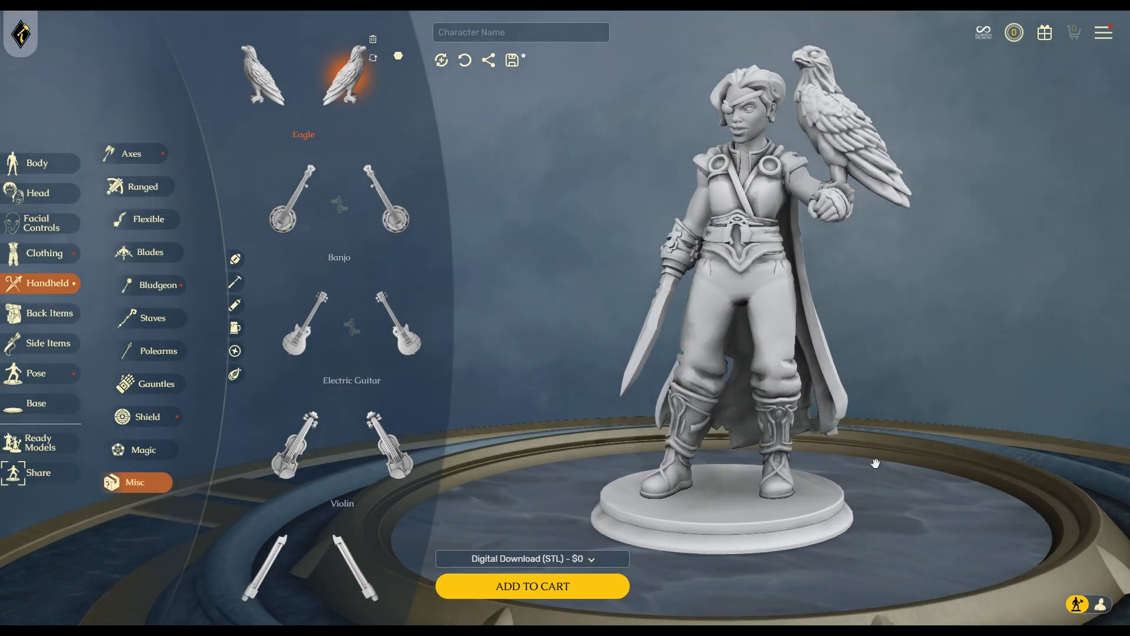
{"action": "left_click", "coordinate": [59, 314]}
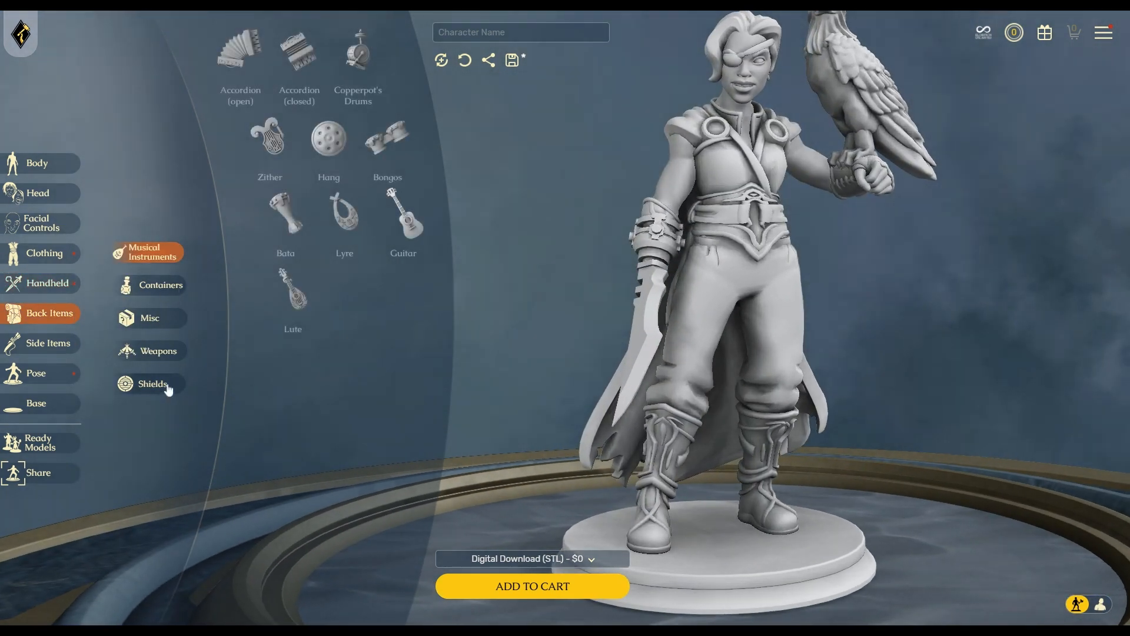
Try the Retaliating and Shark-finn shields on the back, removing each.
{"action": "left_click", "coordinate": [158, 383]}
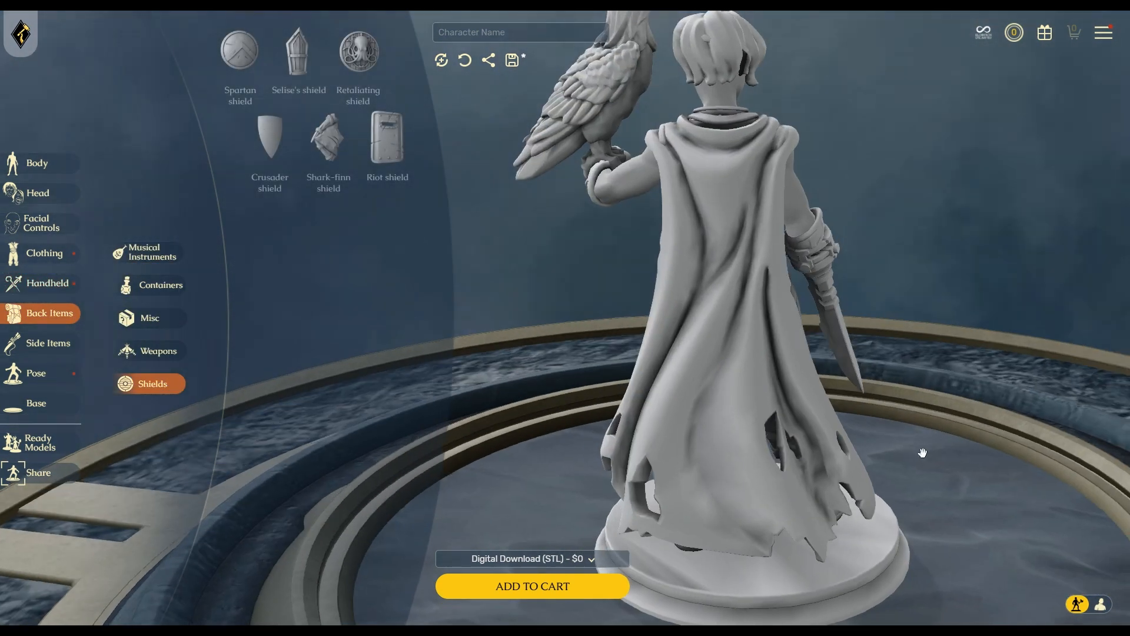
{"action": "left_click", "coordinate": [359, 52]}
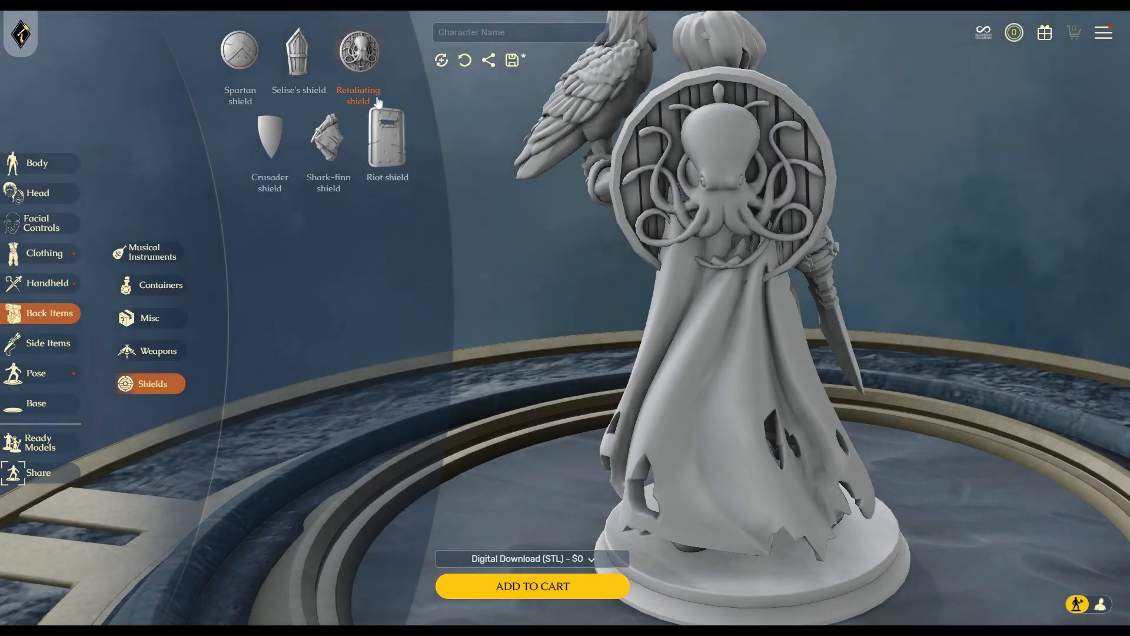
{"action": "left_click", "coordinate": [378, 29]}
{"action": "left_click", "coordinate": [327, 138]}
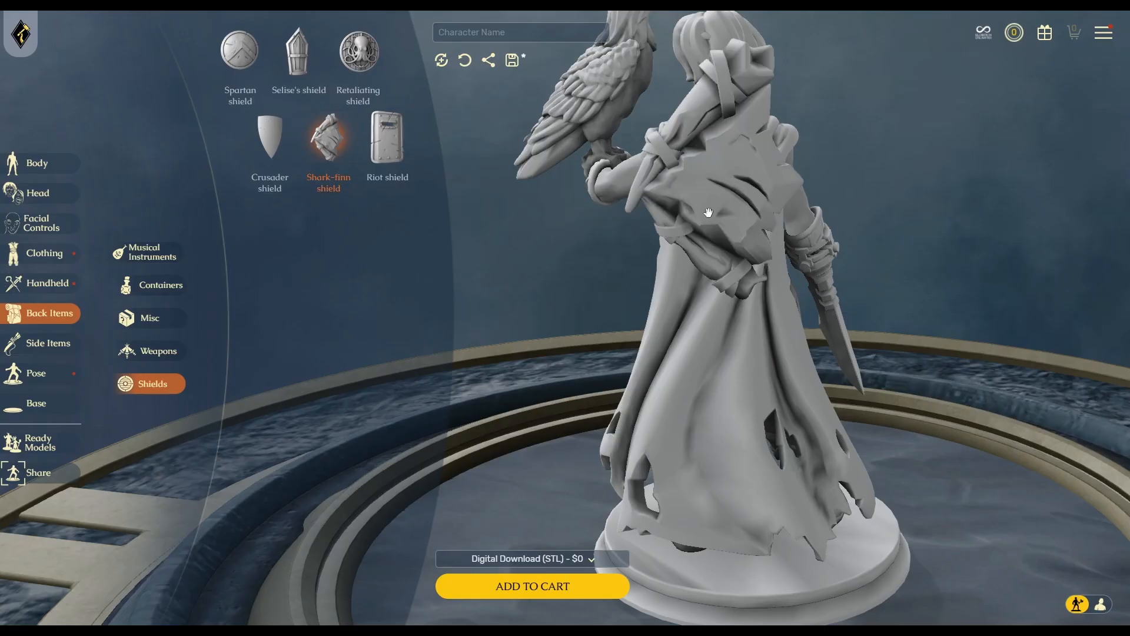
{"action": "left_click_drag", "start_coordinate": [789, 328], "coordinate": [553, 344]}
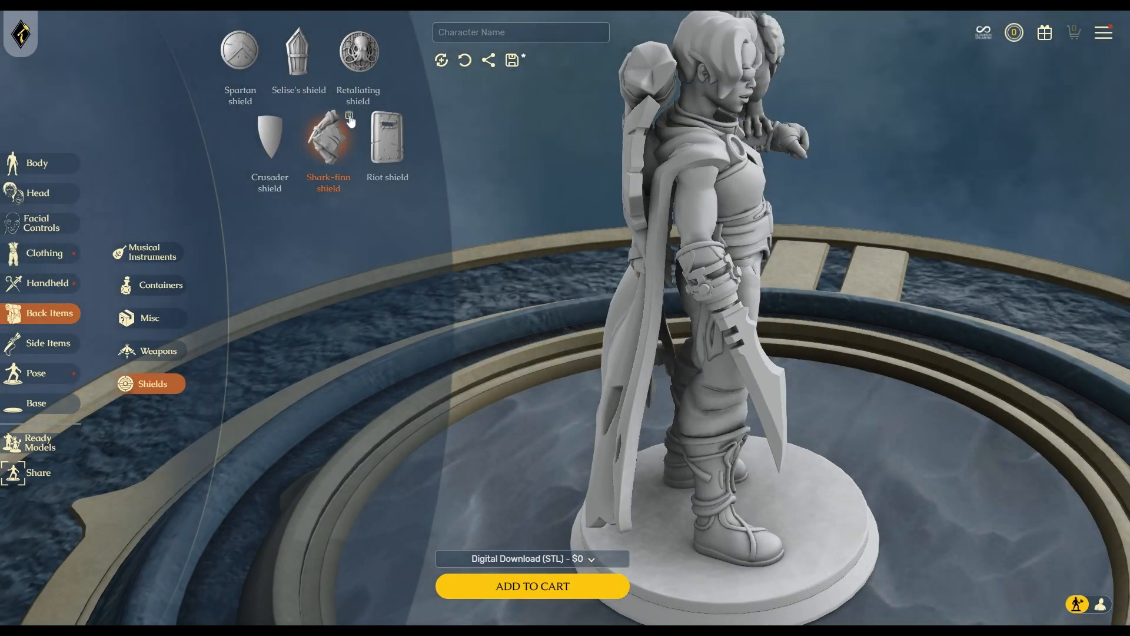
{"action": "left_click", "coordinate": [351, 122]}
Try the Sheathed sword, Wheel-bow and Fir-bow as back weapons.
{"action": "left_click", "coordinate": [159, 351]}
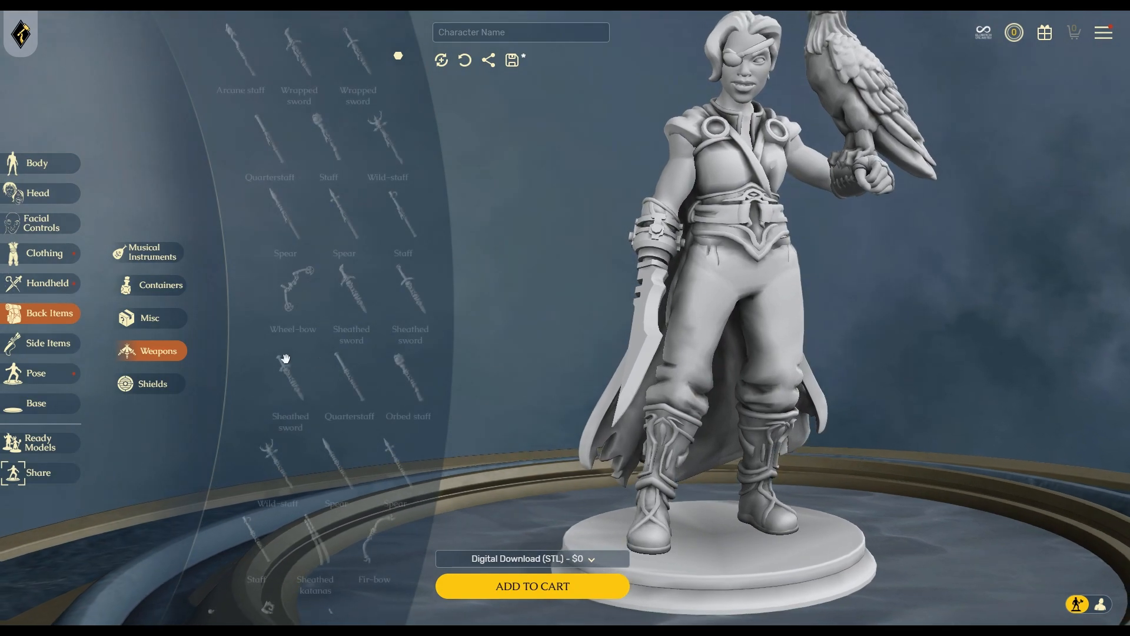
{"action": "left_click_drag", "start_coordinate": [356, 318], "coordinate": [510, 329]}
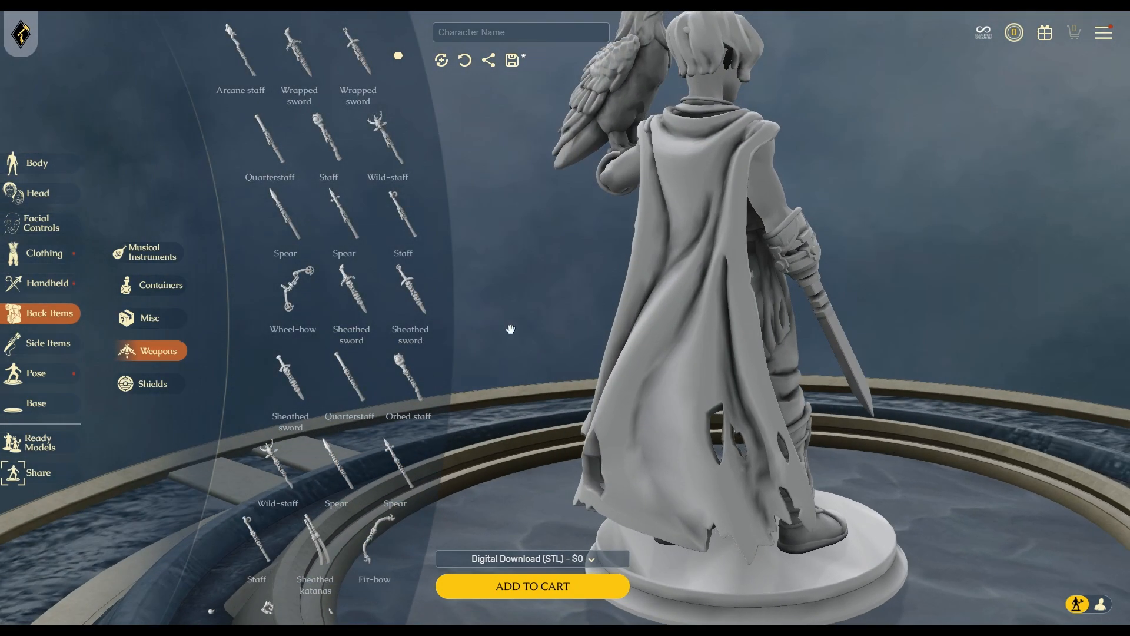
{"action": "left_click", "coordinate": [364, 312]}
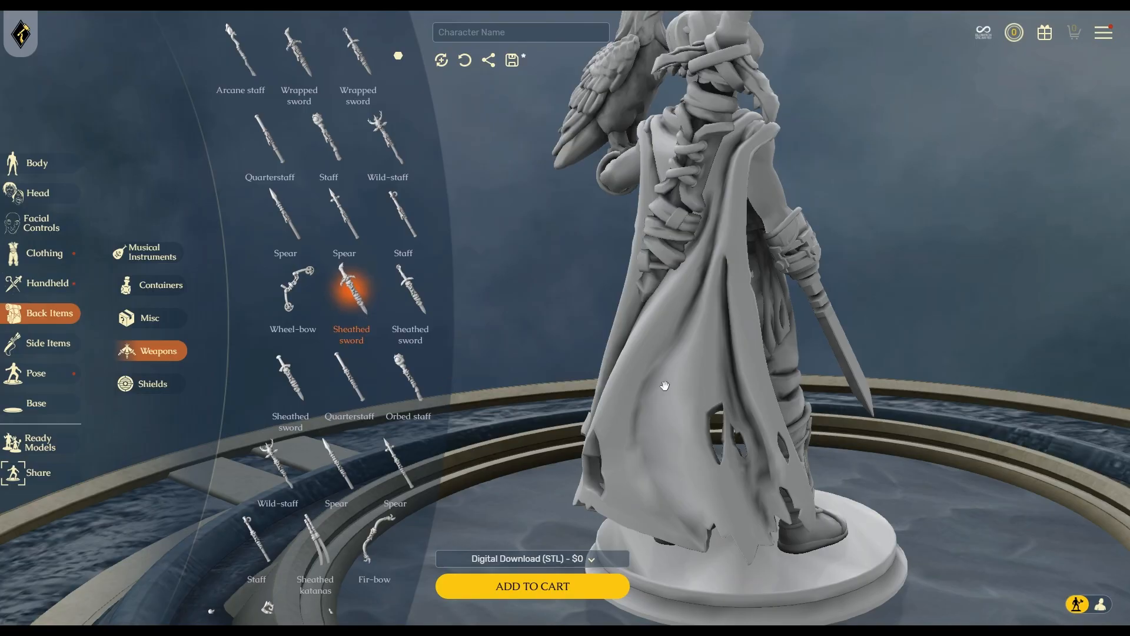
{"action": "left_click_drag", "start_coordinate": [665, 385], "coordinate": [714, 412]}
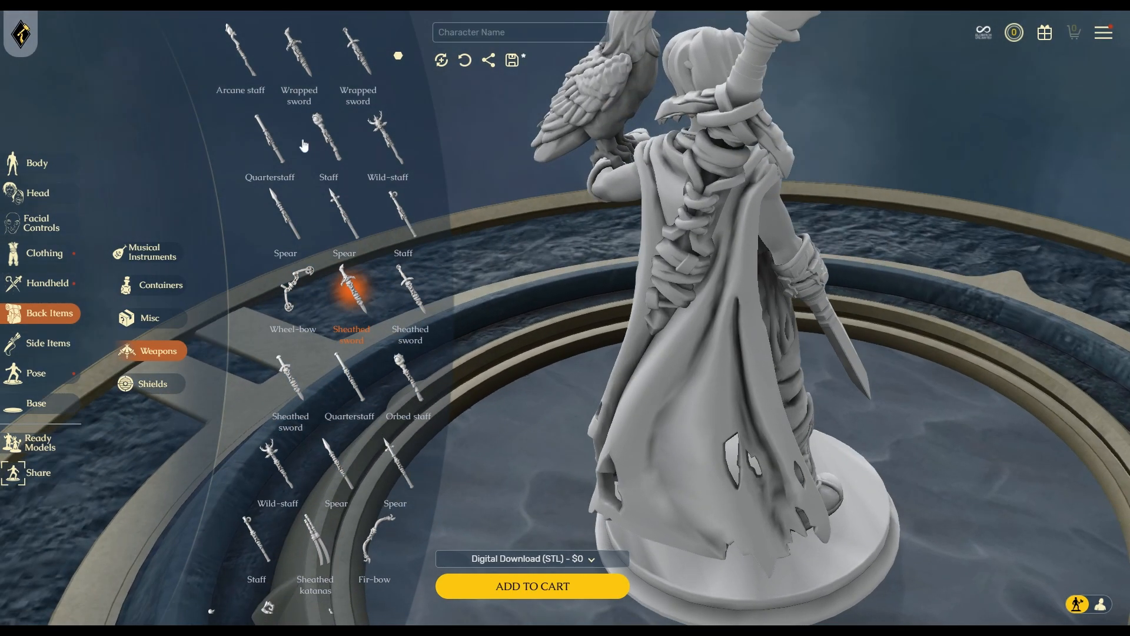
{"action": "left_click", "coordinate": [290, 294]}
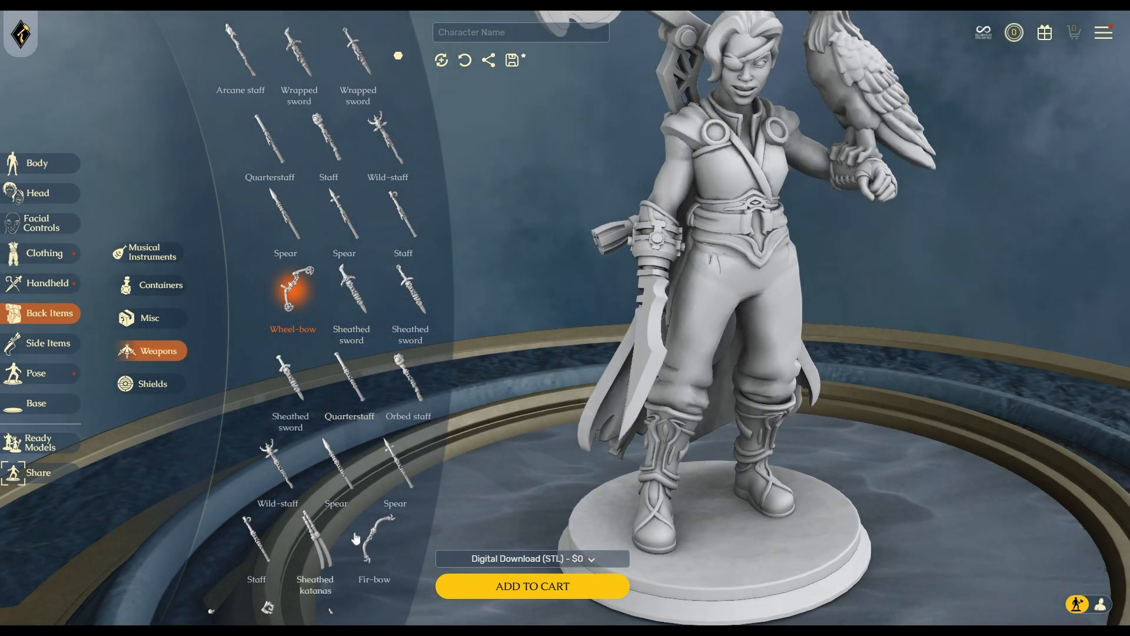
{"action": "left_click", "coordinate": [374, 539]}
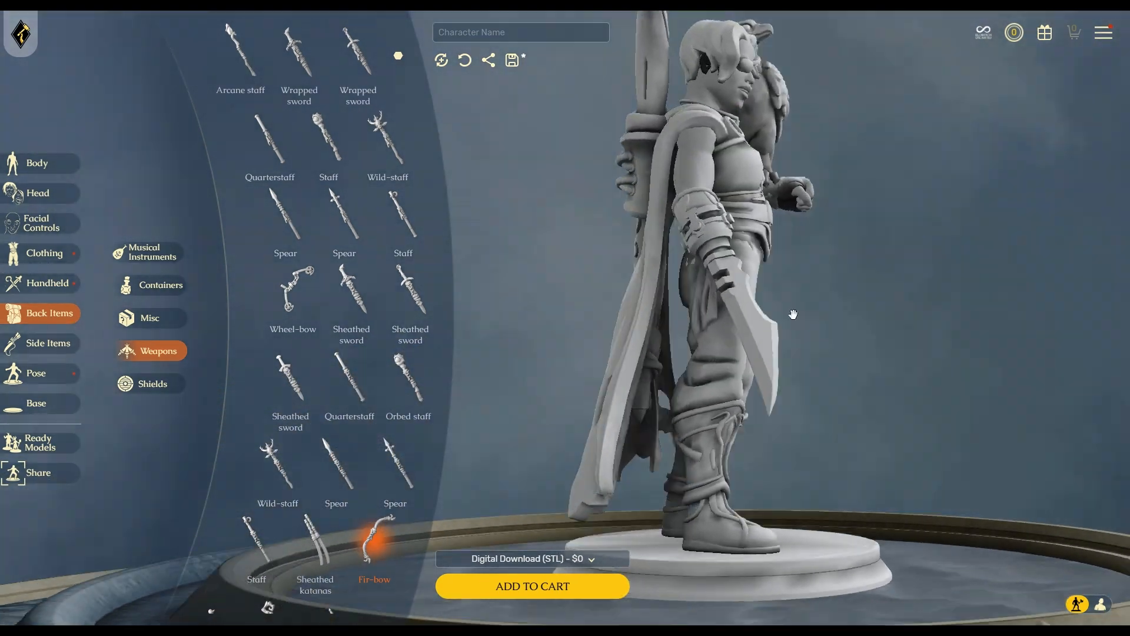
{"action": "scroll", "coordinate": [339, 412], "scroll_direction": "down", "scroll_amount": 3}
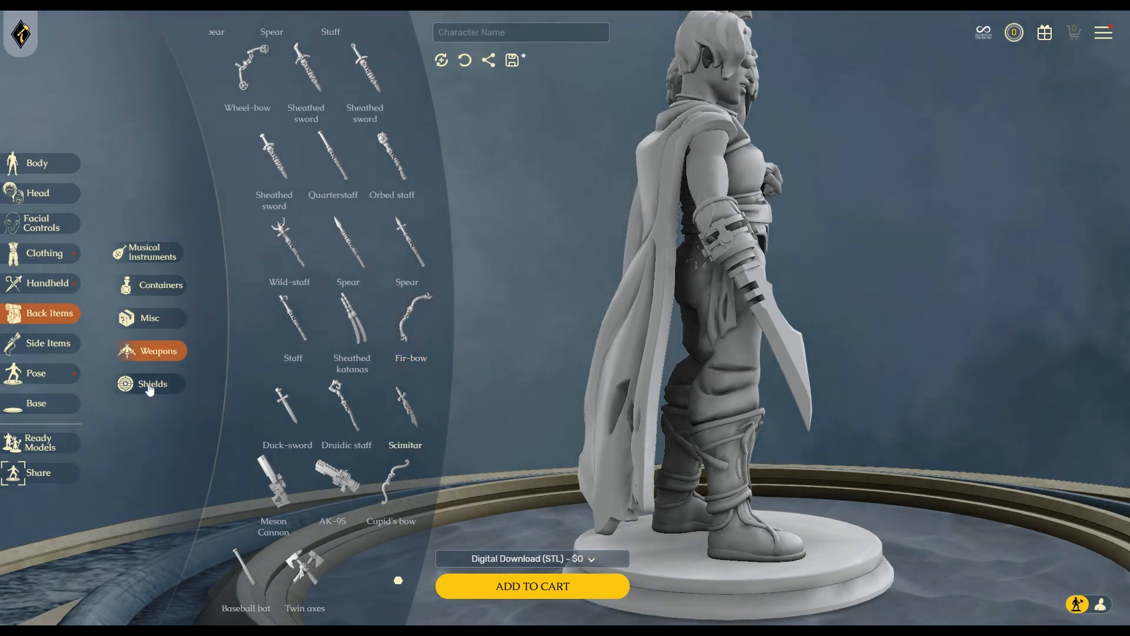
Try the Barrel, Satyr's Quiver, Jetpack and Bo staff, remove the staff, then show side items.
{"action": "left_click", "coordinate": [148, 380]}
{"action": "left_click", "coordinate": [158, 287]}
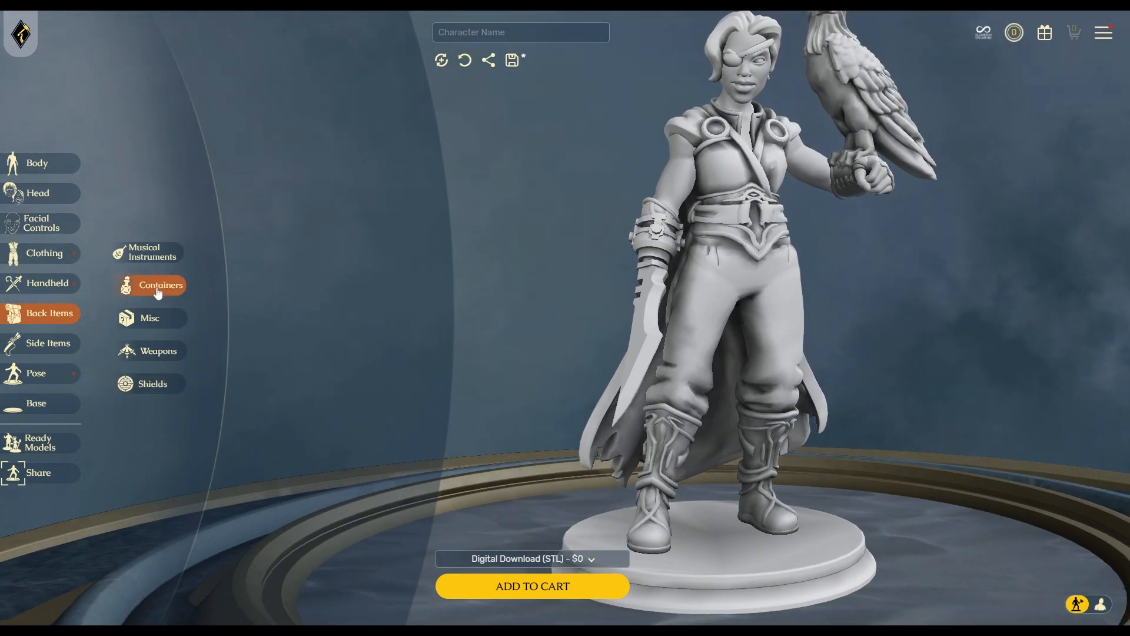
{"action": "left_click", "coordinate": [285, 214]}
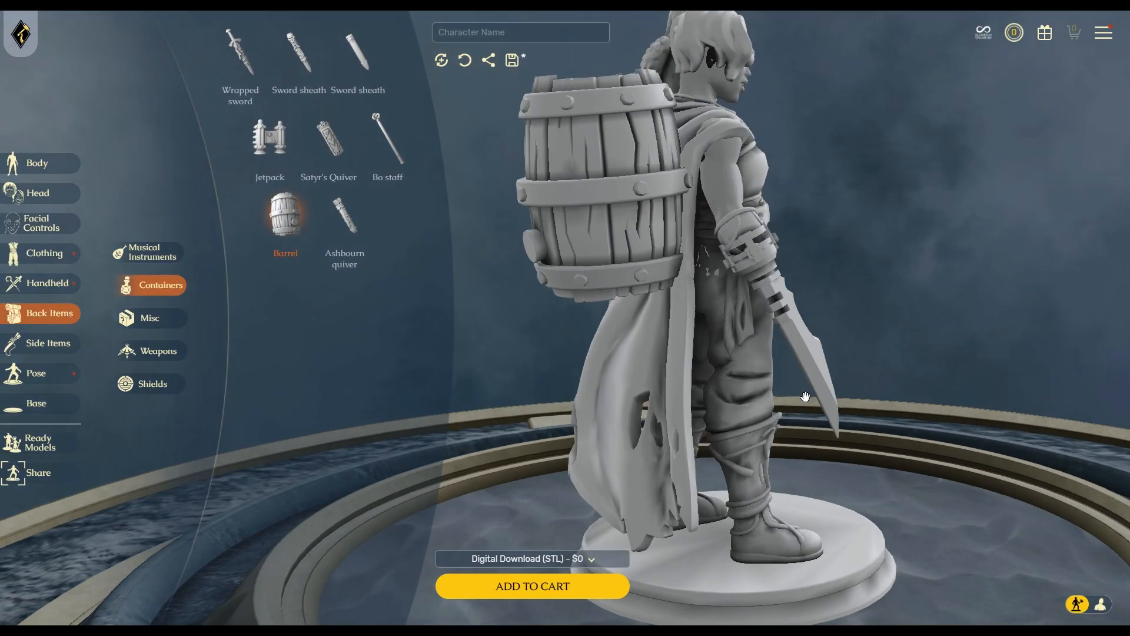
{"action": "mouse_move", "coordinate": [804, 396]}
{"action": "left_mouse_down"}
{"action": "mouse_move", "coordinate": [966, 391]}
{"action": "mouse_move", "coordinate": [814, 414]}
{"action": "left_mouse_up"}
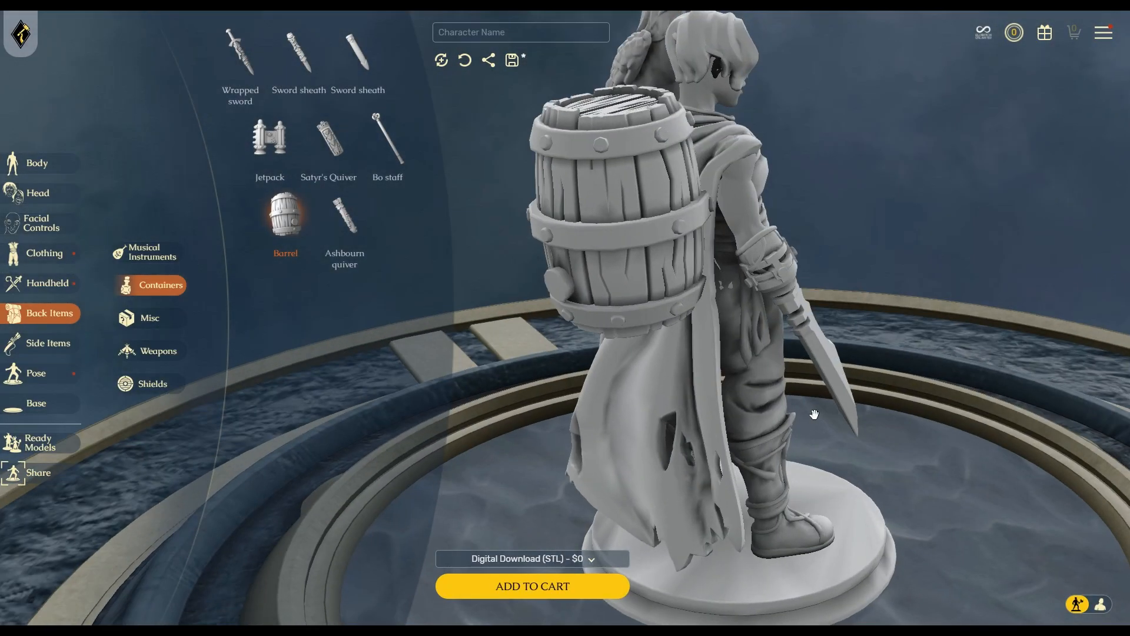
{"action": "left_click", "coordinate": [329, 138]}
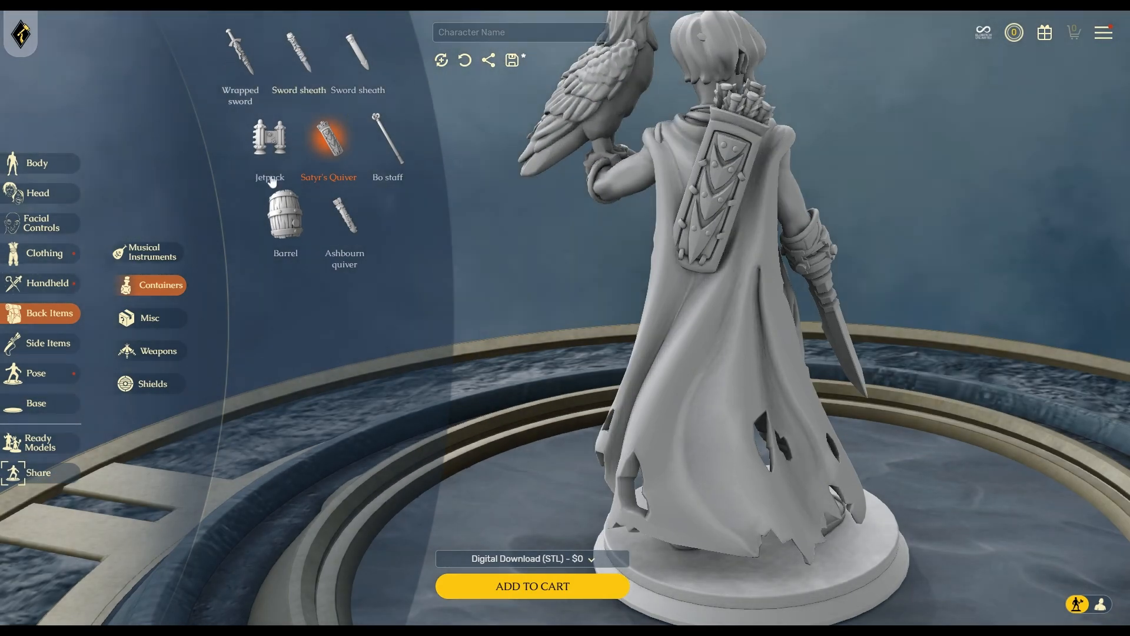
{"action": "left_click", "coordinate": [268, 139]}
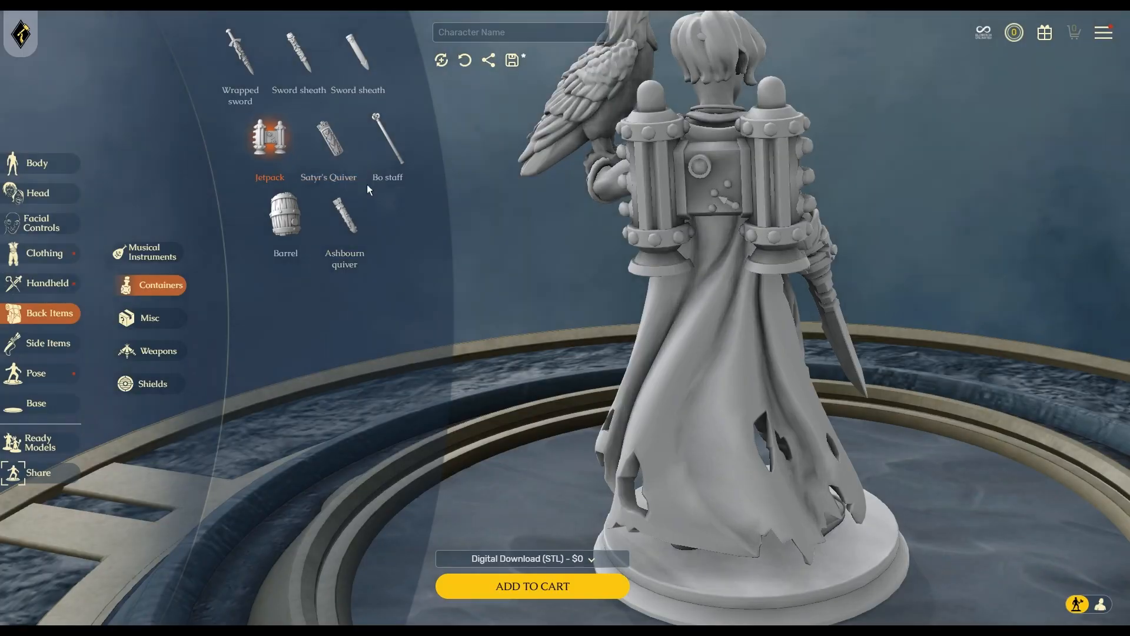
{"action": "left_click", "coordinate": [387, 145]}
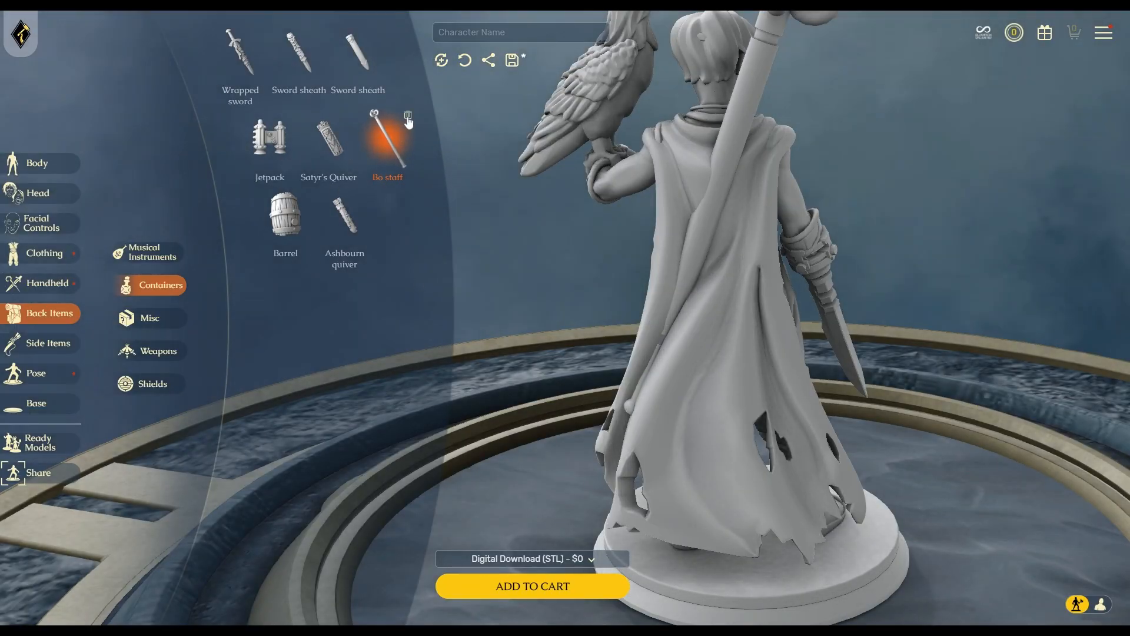
{"action": "left_click", "coordinate": [408, 118]}
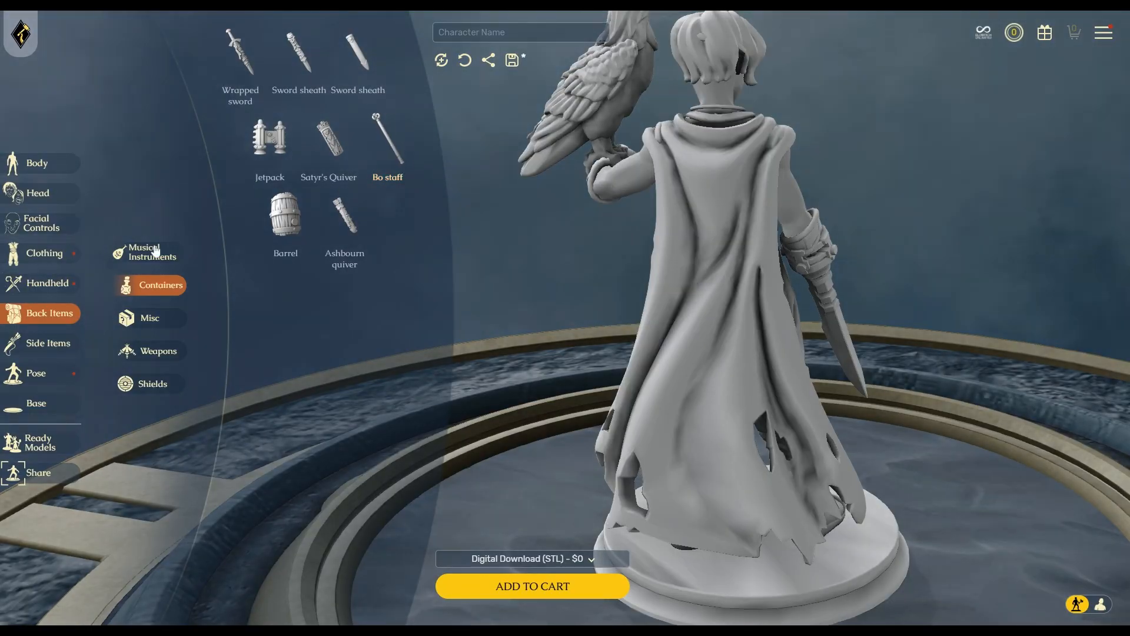
{"action": "left_click", "coordinate": [154, 253]}
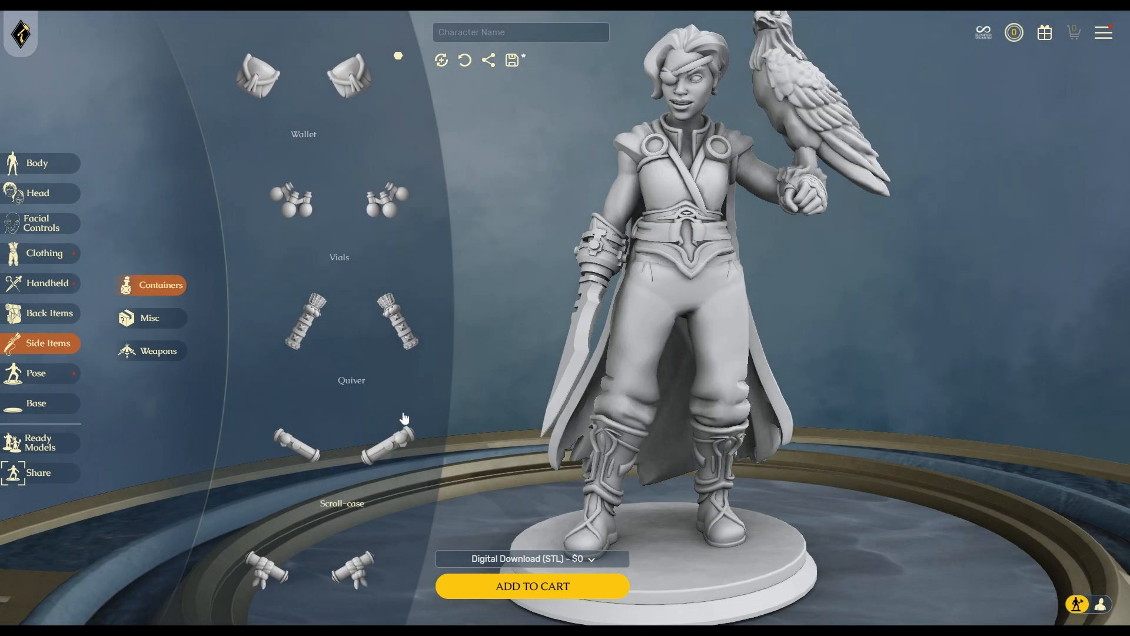
Try Vials and the Wallet at the hip, settle on the second Scroll-case, then show side weapons.
{"action": "left_click", "coordinate": [398, 209]}
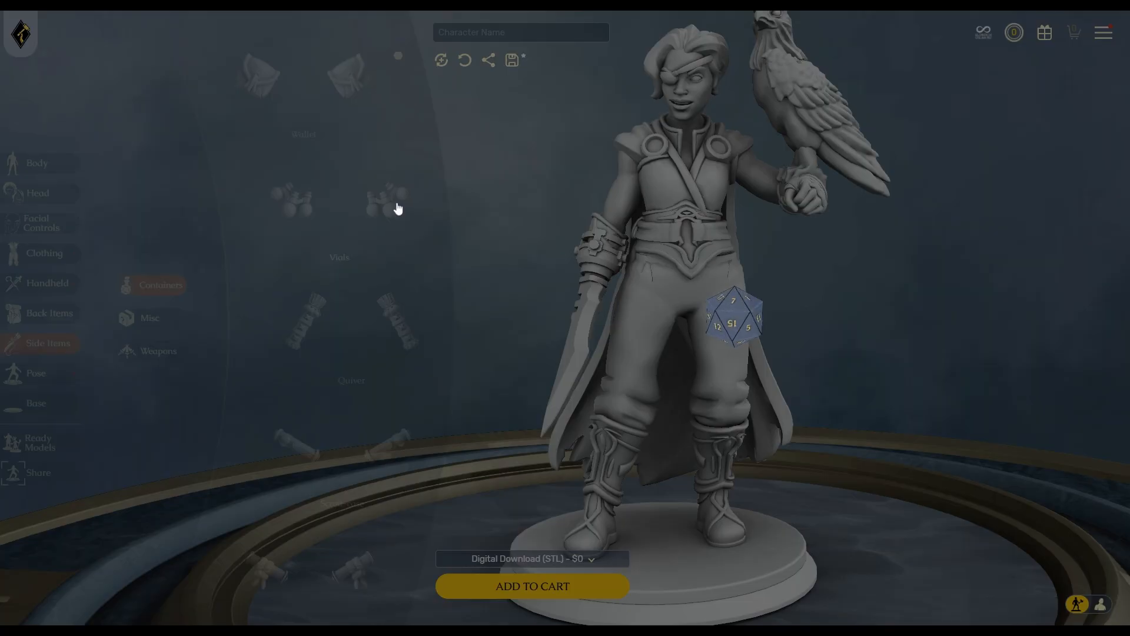
{"action": "left_click_drag", "start_coordinate": [888, 445], "coordinate": [796, 439]}
{"action": "left_click", "coordinate": [338, 76]}
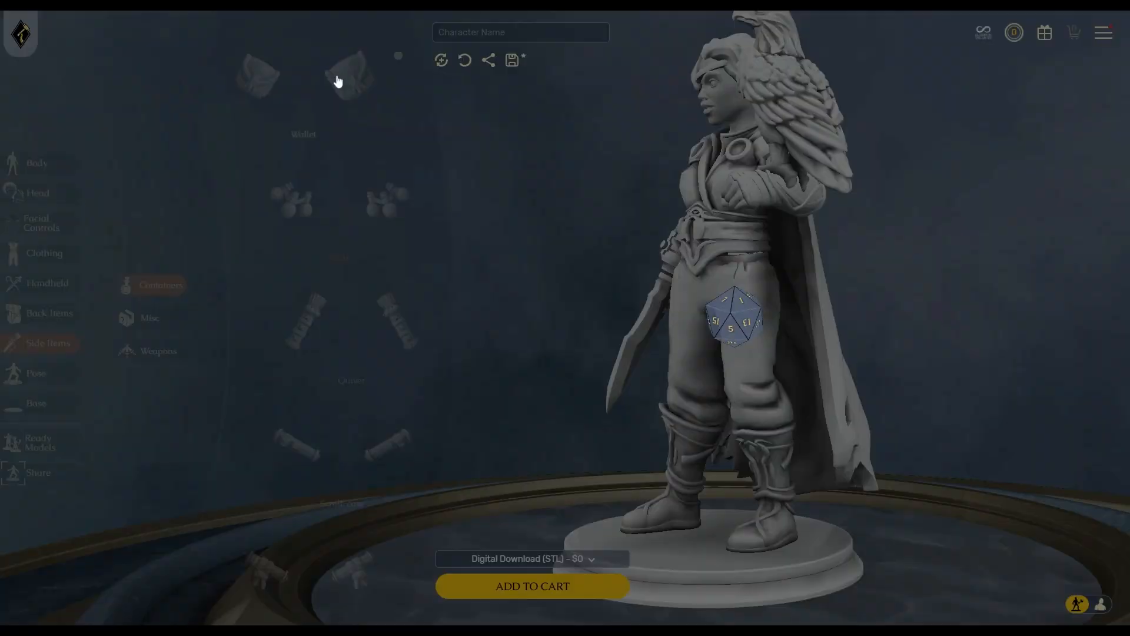
{"action": "left_click_drag", "start_coordinate": [935, 507], "coordinate": [834, 519]}
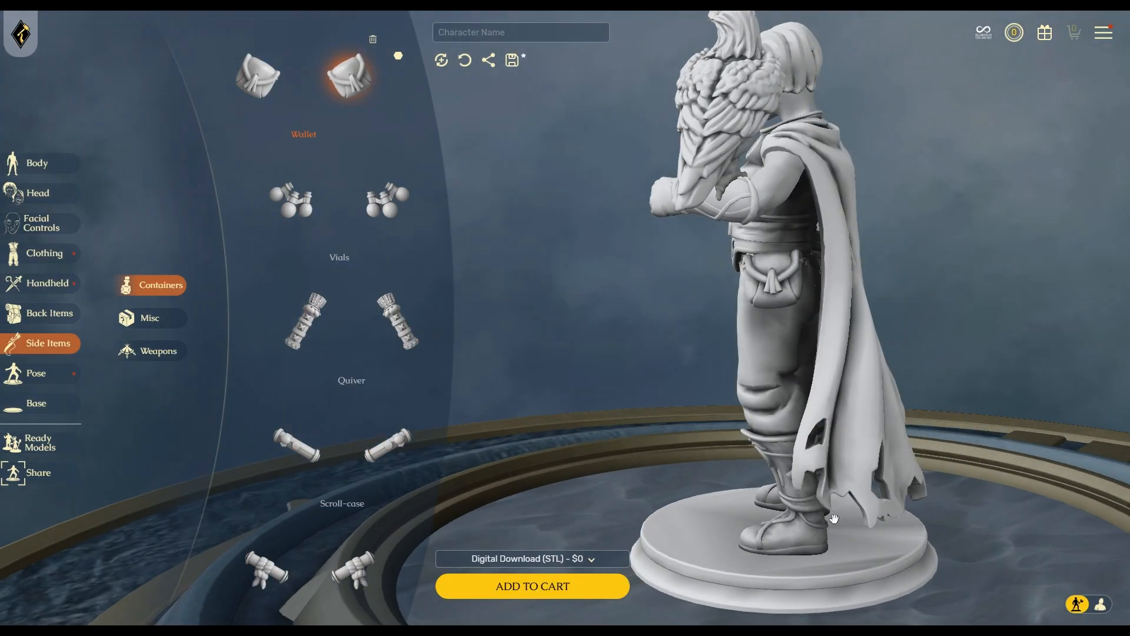
{"action": "scroll", "coordinate": [333, 492], "scroll_direction": "down", "scroll_amount": 3}
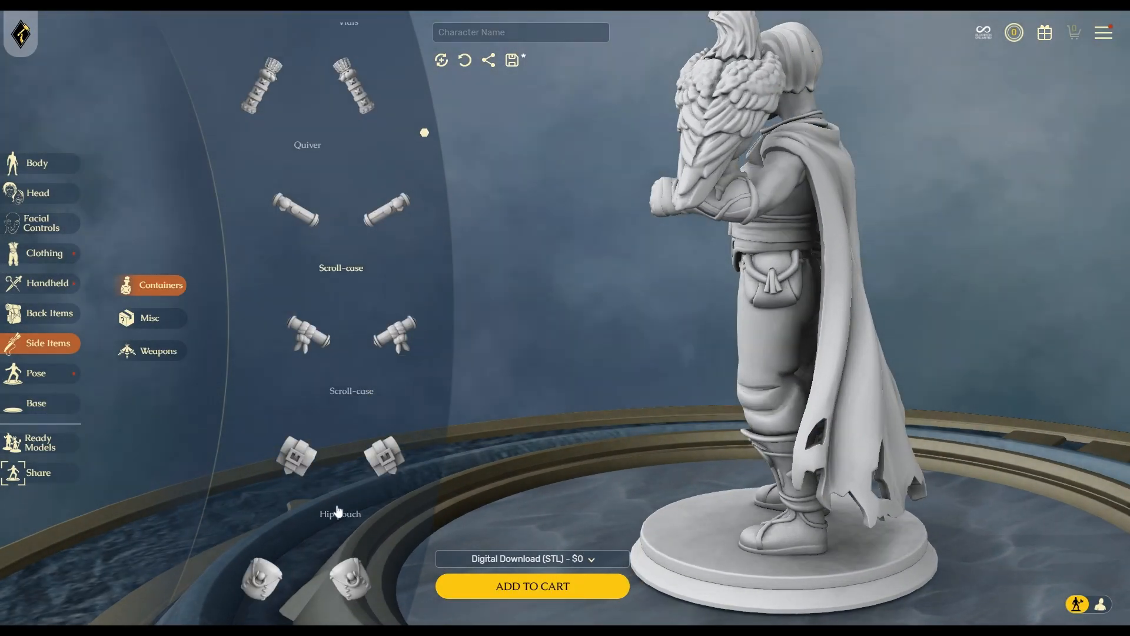
{"action": "left_click", "coordinate": [391, 345]}
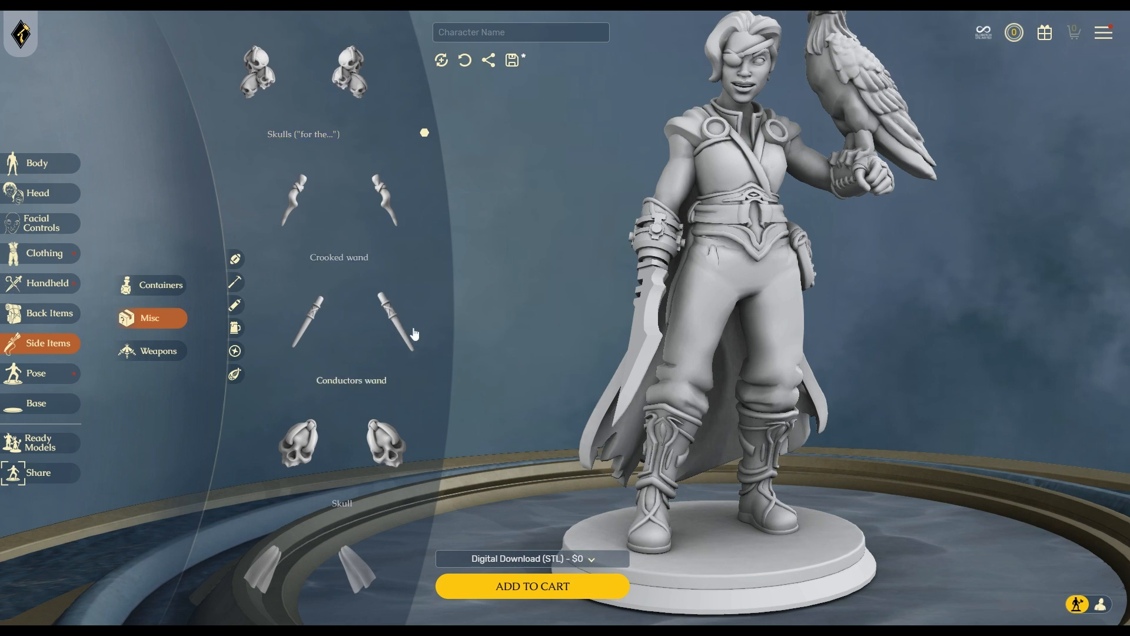
{"action": "left_click", "coordinate": [152, 353]}
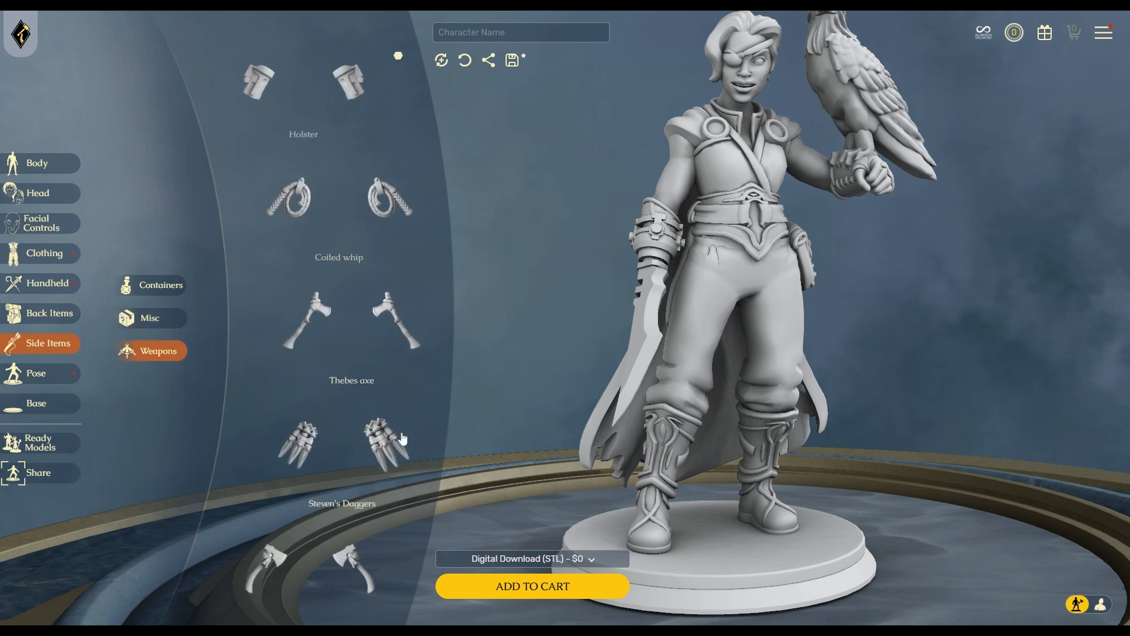
Hang Steven's Daggers at the hip, then replace them with the Coiled whip.
{"action": "left_click", "coordinate": [386, 444]}
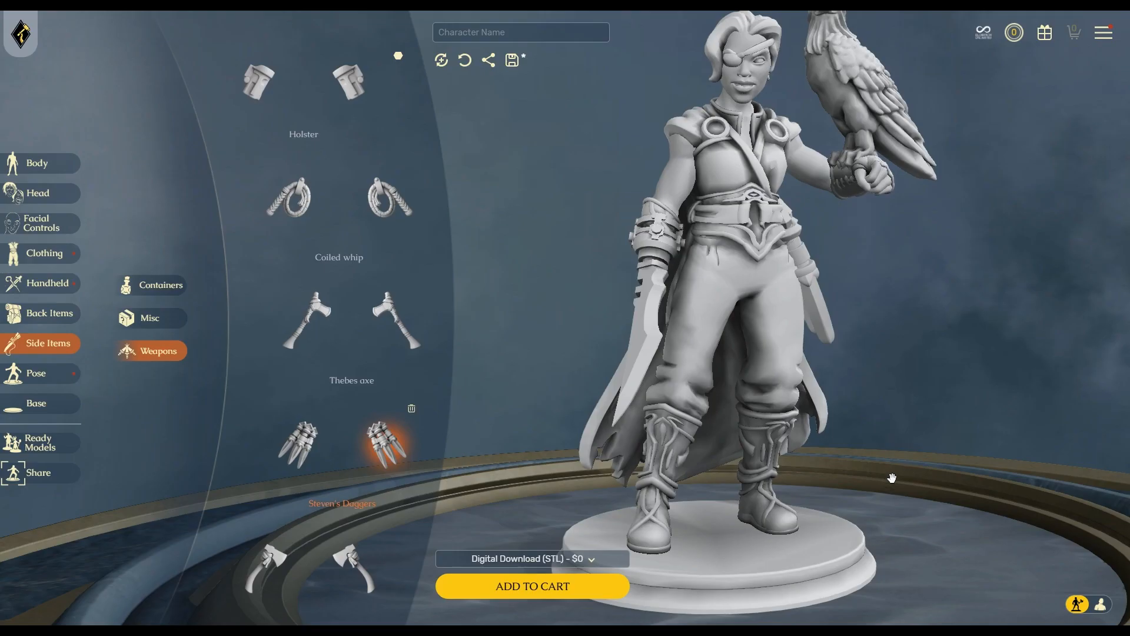
{"action": "left_click_drag", "start_coordinate": [891, 478], "coordinate": [691, 515]}
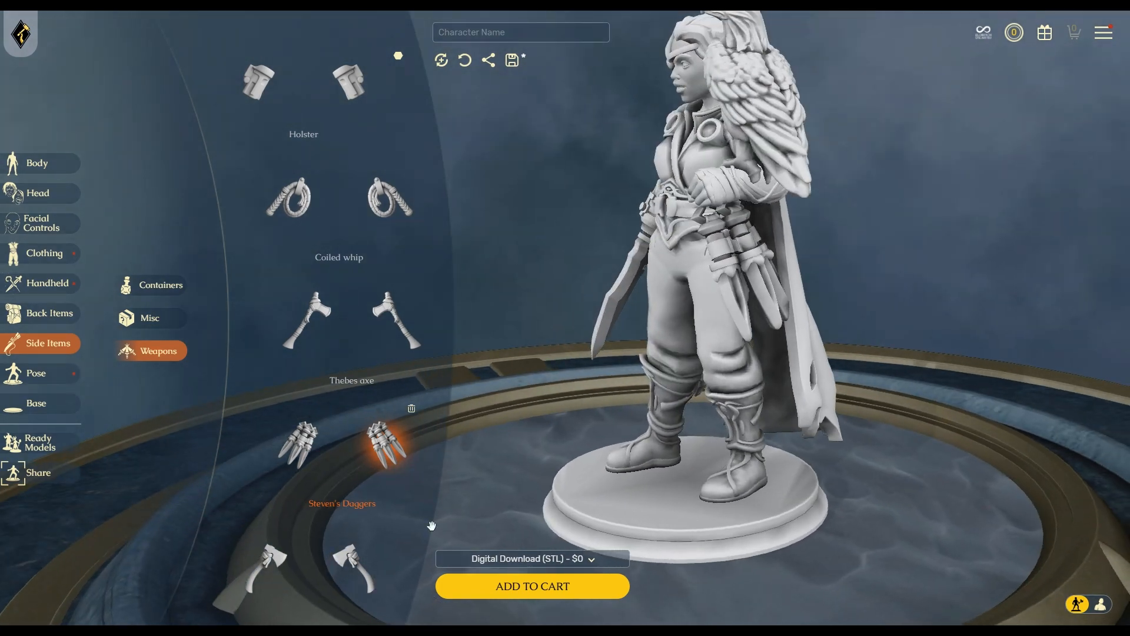
{"action": "left_click", "coordinate": [388, 197]}
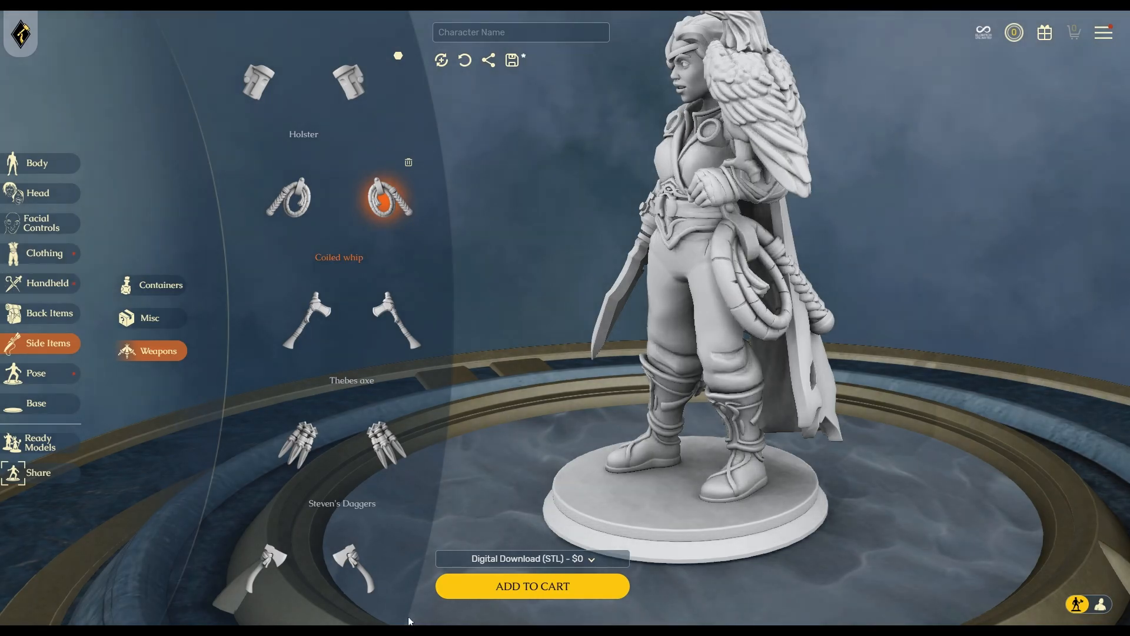
{"action": "scroll", "coordinate": [341, 497], "scroll_direction": "down", "scroll_amount": 15}
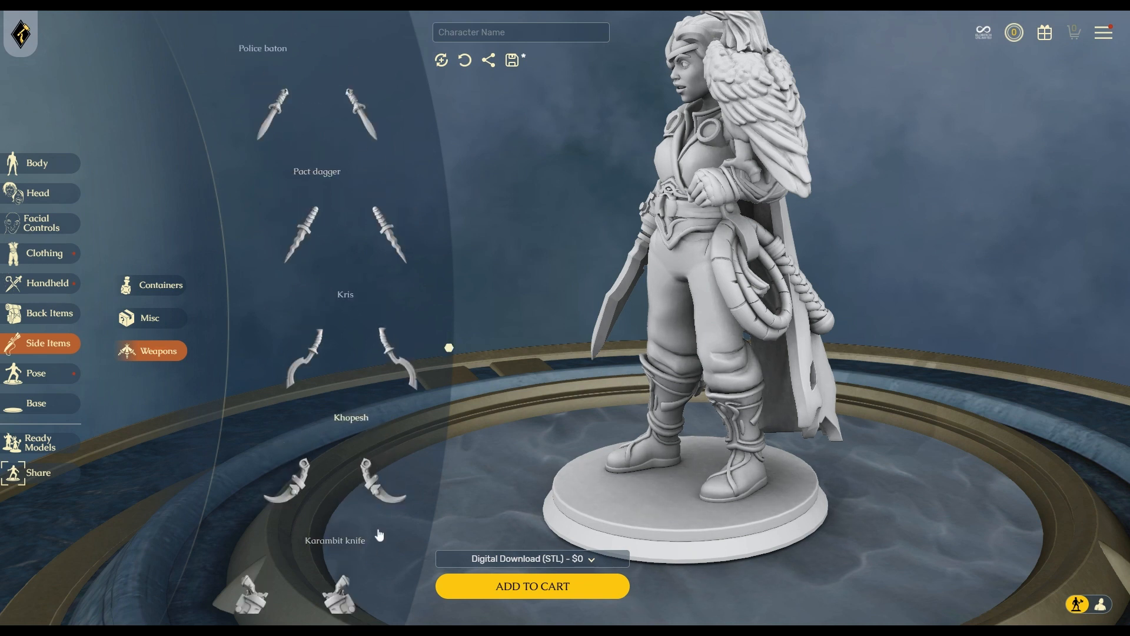
{"action": "scroll", "coordinate": [347, 565], "scroll_direction": "down", "scroll_amount": 4}
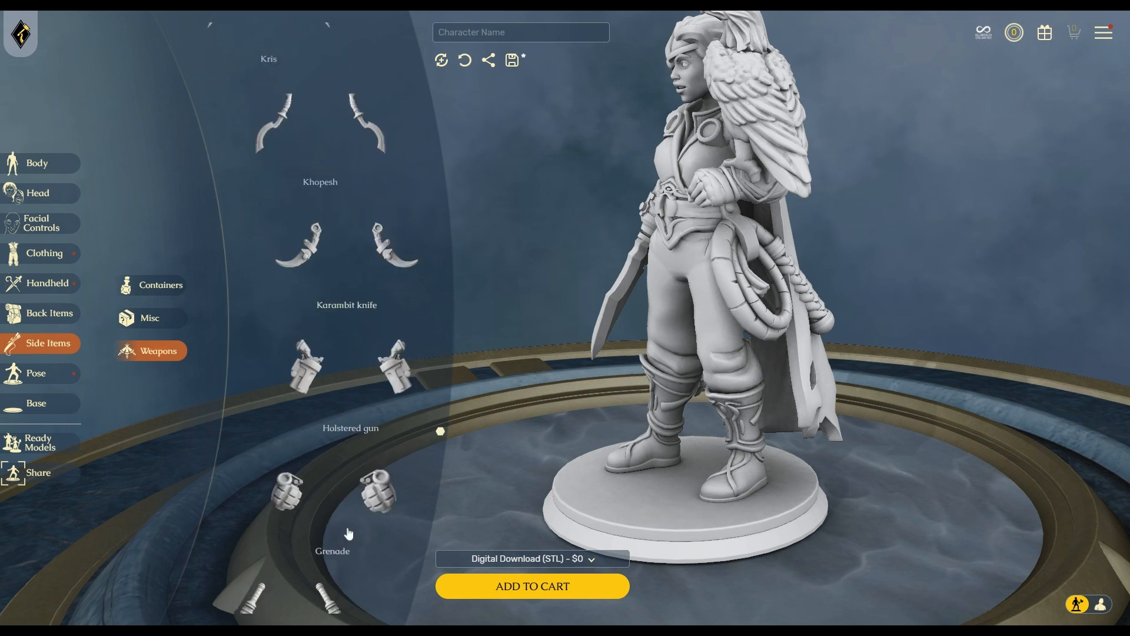
Try a Grenade, then a Gladius, remove it, and show the Misc side items.
{"action": "left_click", "coordinate": [375, 492]}
{"action": "scroll", "coordinate": [377, 488], "scroll_direction": "down", "scroll_amount": 6}
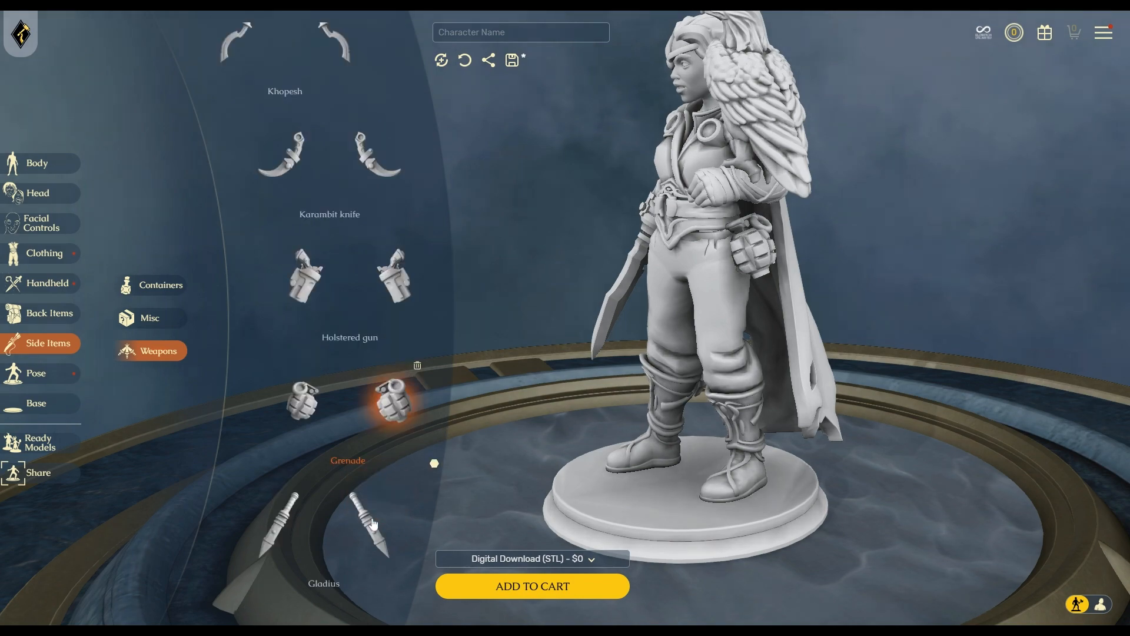
{"action": "left_click", "coordinate": [393, 266]}
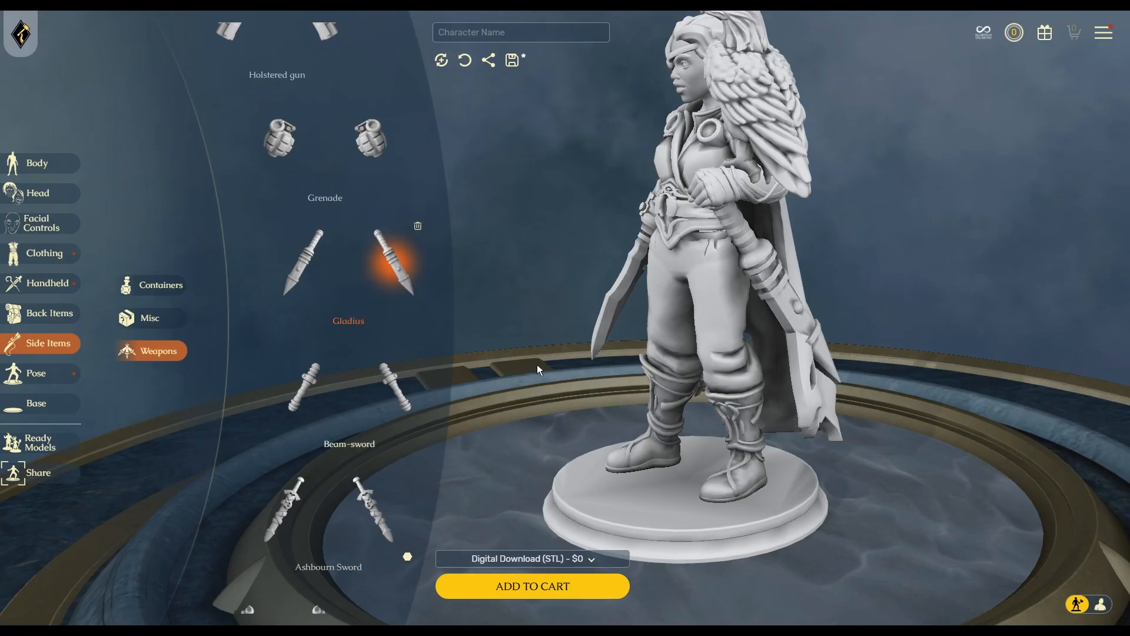
{"action": "left_click_drag", "start_coordinate": [706, 458], "coordinate": [800, 465]}
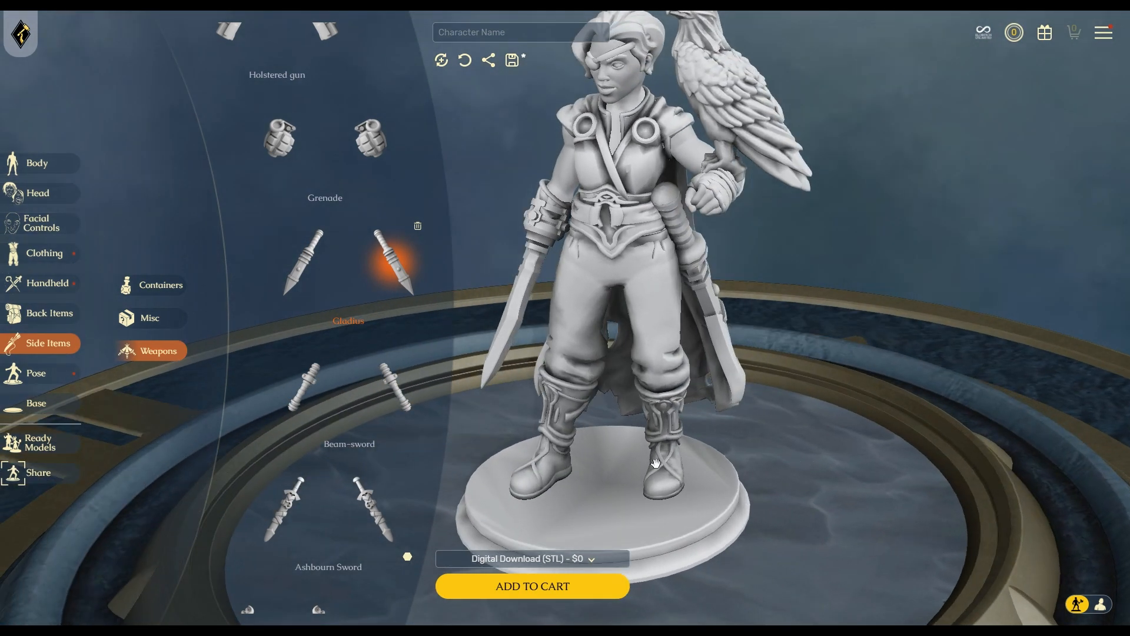
{"action": "left_click", "coordinate": [417, 226]}
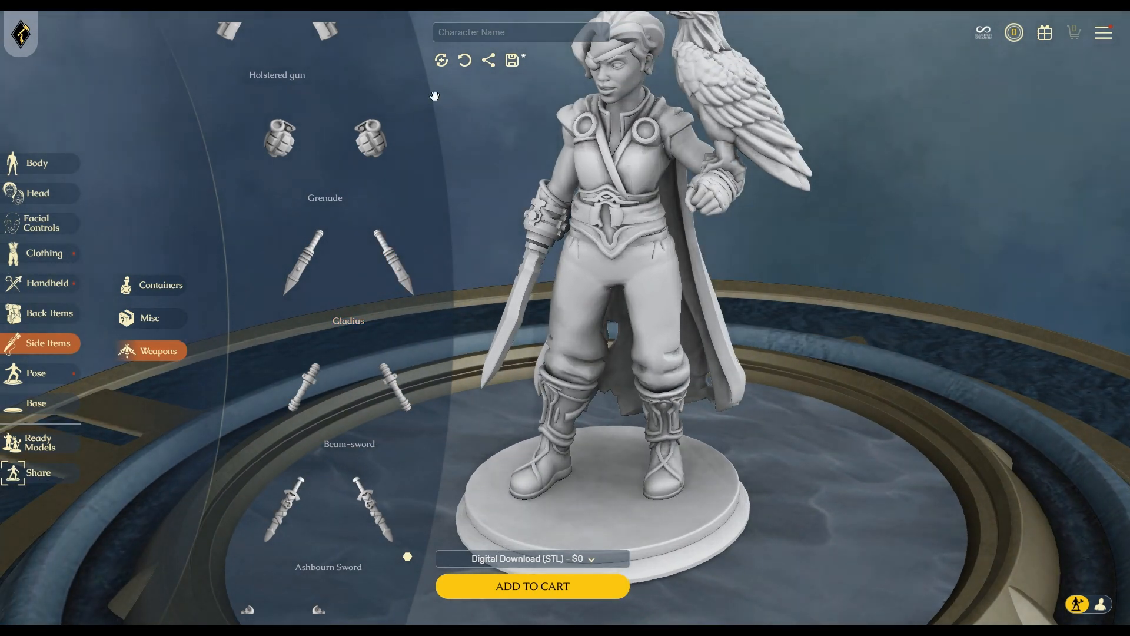
{"action": "scroll", "coordinate": [292, 277], "scroll_direction": "up", "scroll_amount": 5}
{"action": "left_click", "coordinate": [157, 320]}
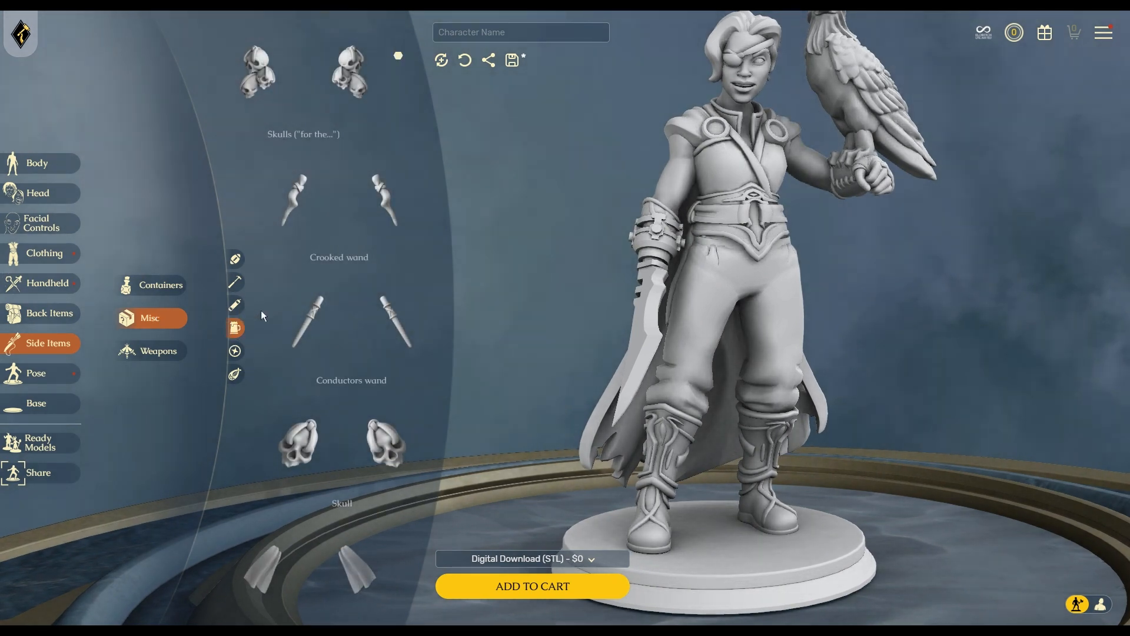
Add the right-side Book thumbnail to the figure's hip from the Misc side items.
{"action": "scroll", "coordinate": [353, 236], "scroll_direction": "down", "scroll_amount": 4}
{"action": "scroll", "coordinate": [353, 237], "scroll_direction": "down", "scroll_amount": 4}
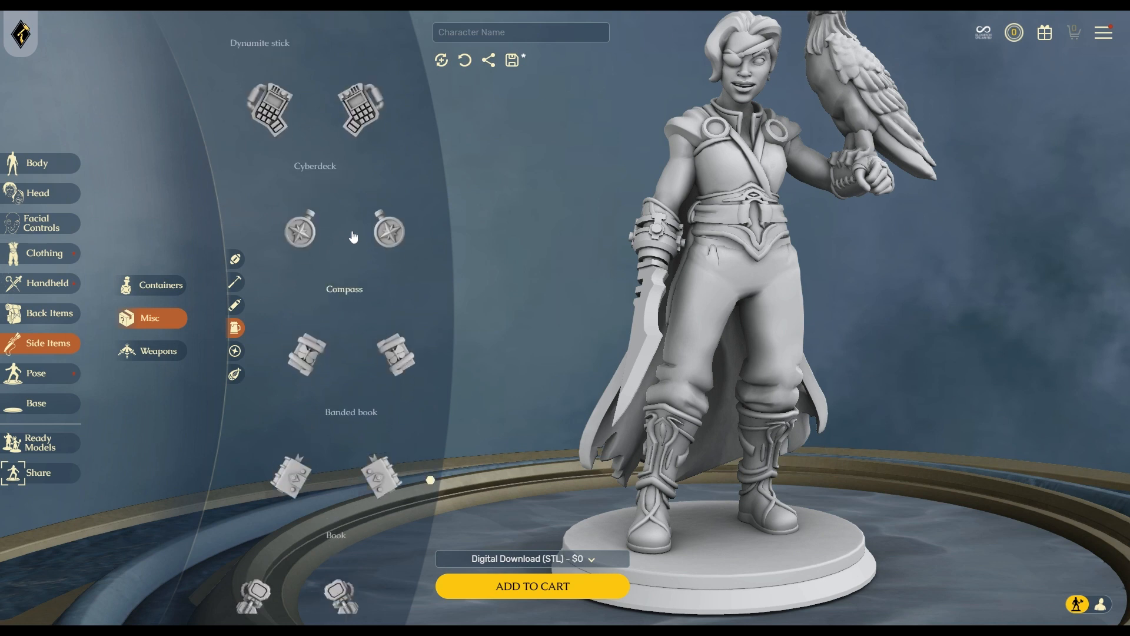
{"action": "left_click", "coordinate": [384, 478]}
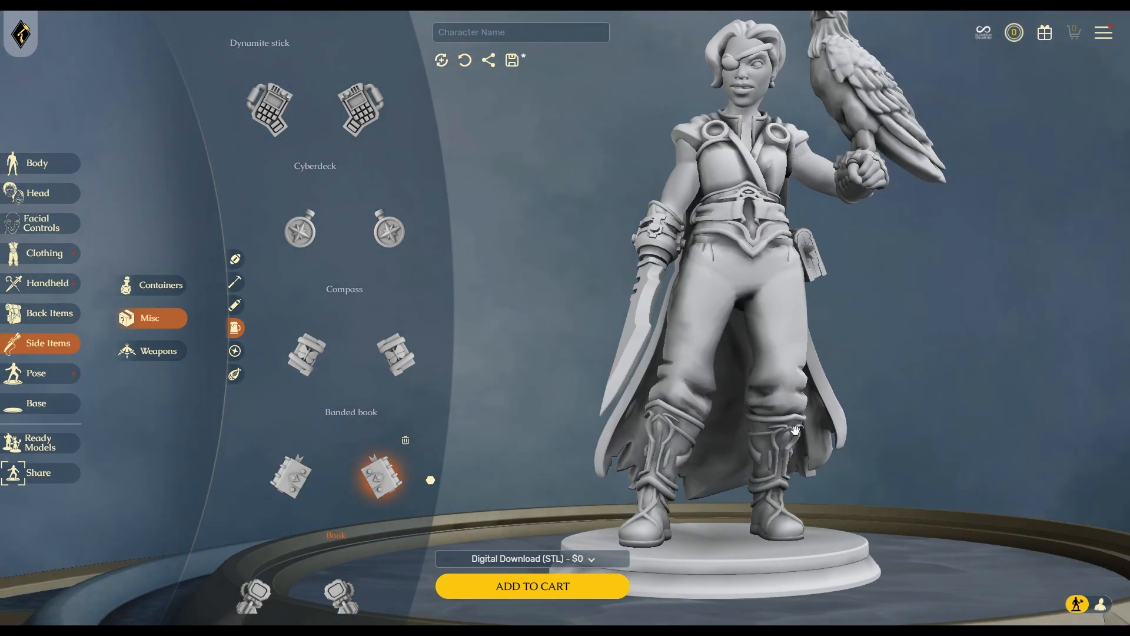
{"action": "scroll", "coordinate": [289, 465], "scroll_direction": "down", "scroll_amount": 2}
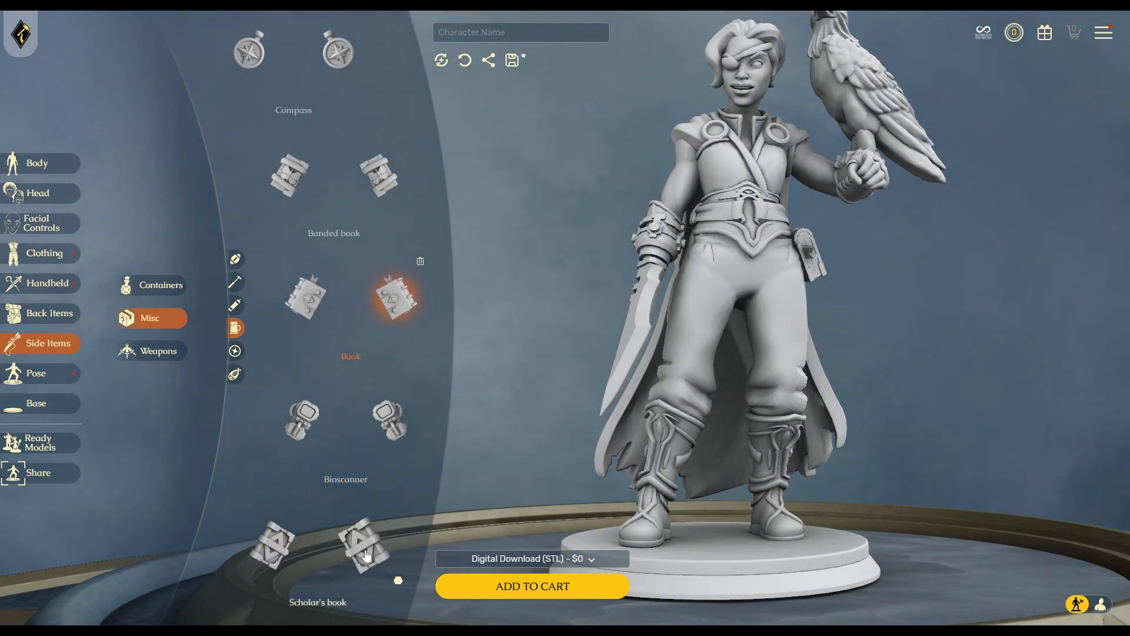
{"action": "scroll", "coordinate": [337, 449], "scroll_direction": "up", "scroll_amount": 3}
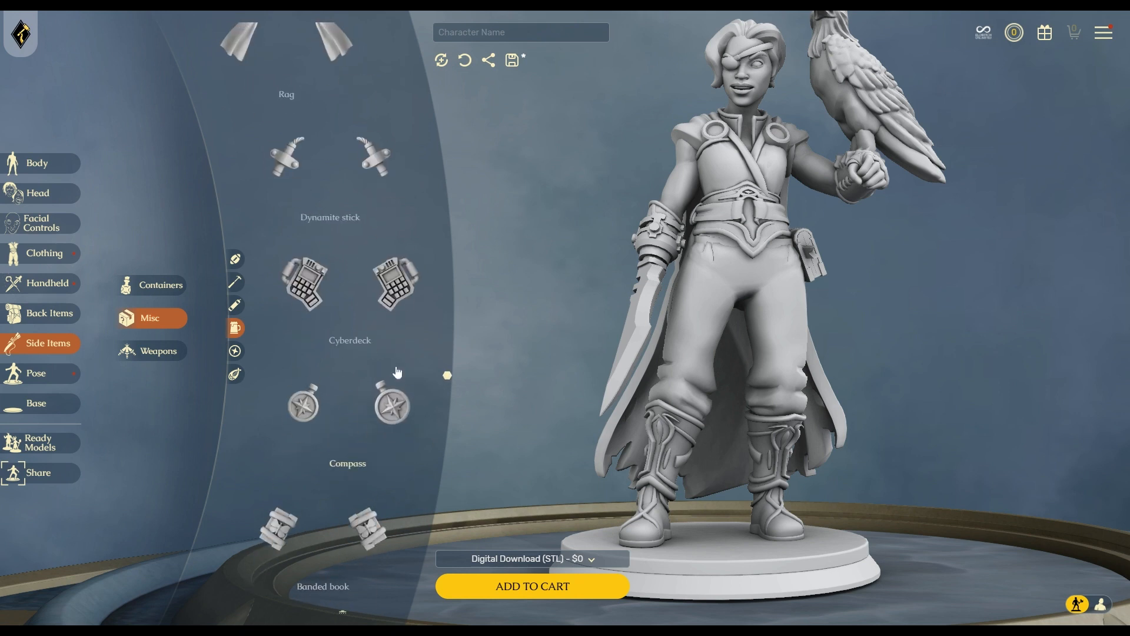
{"action": "scroll", "coordinate": [395, 353], "scroll_direction": "up", "scroll_amount": 5}
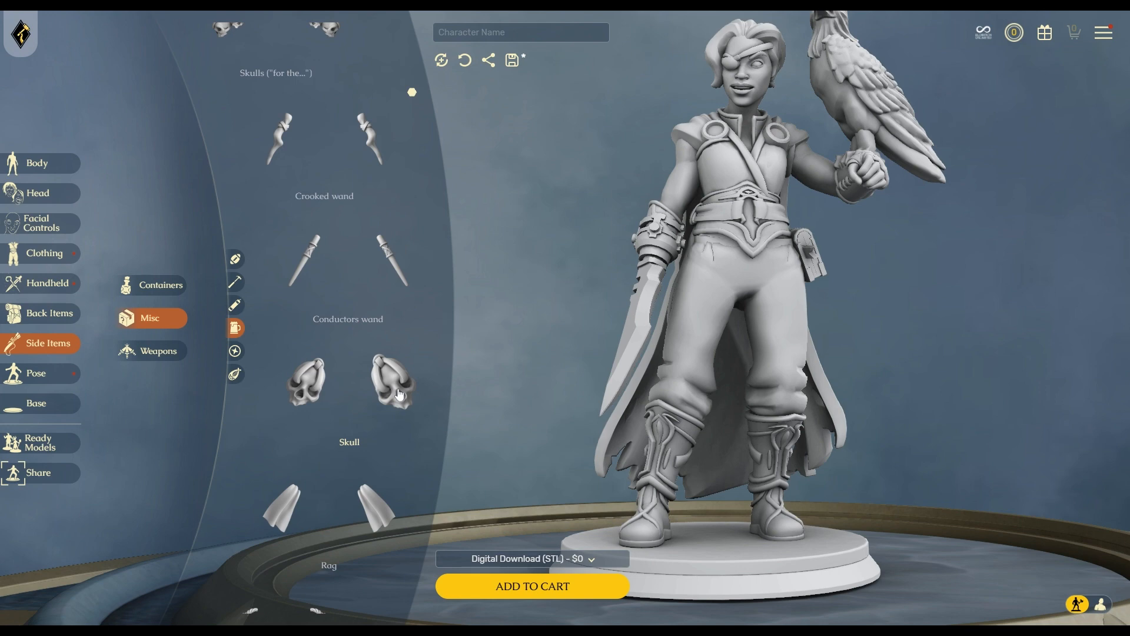
{"action": "scroll", "coordinate": [399, 395], "scroll_direction": "up", "scroll_amount": 1}
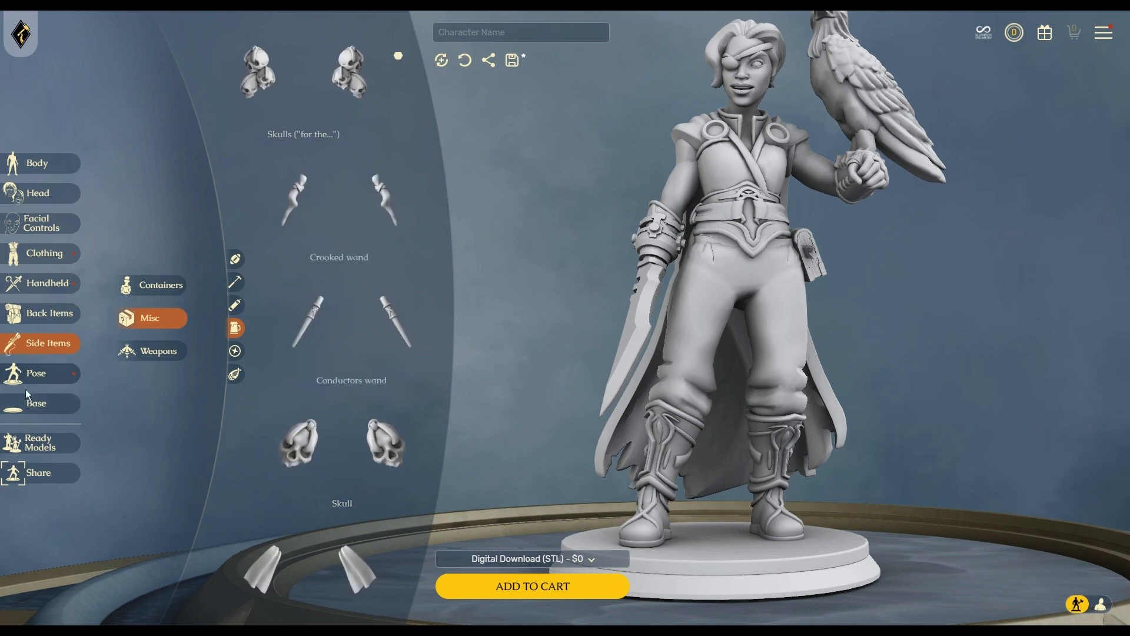
Apply the High kick pose preset and view the figure in profile and from behind.
{"action": "left_click", "coordinate": [35, 374]}
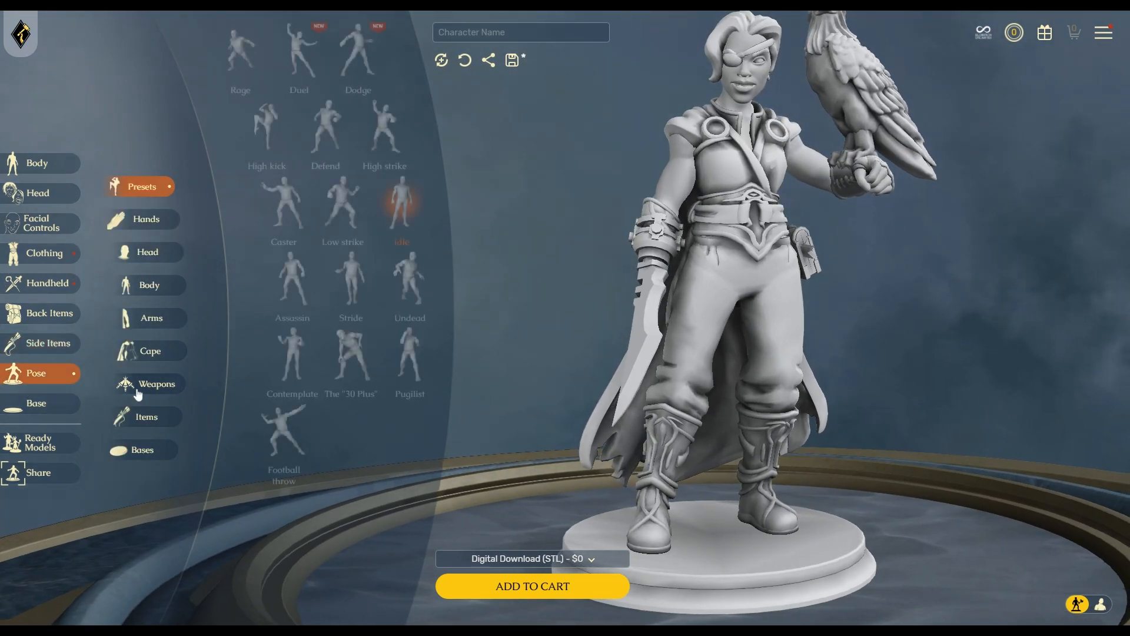
{"action": "left_click", "coordinate": [268, 127]}
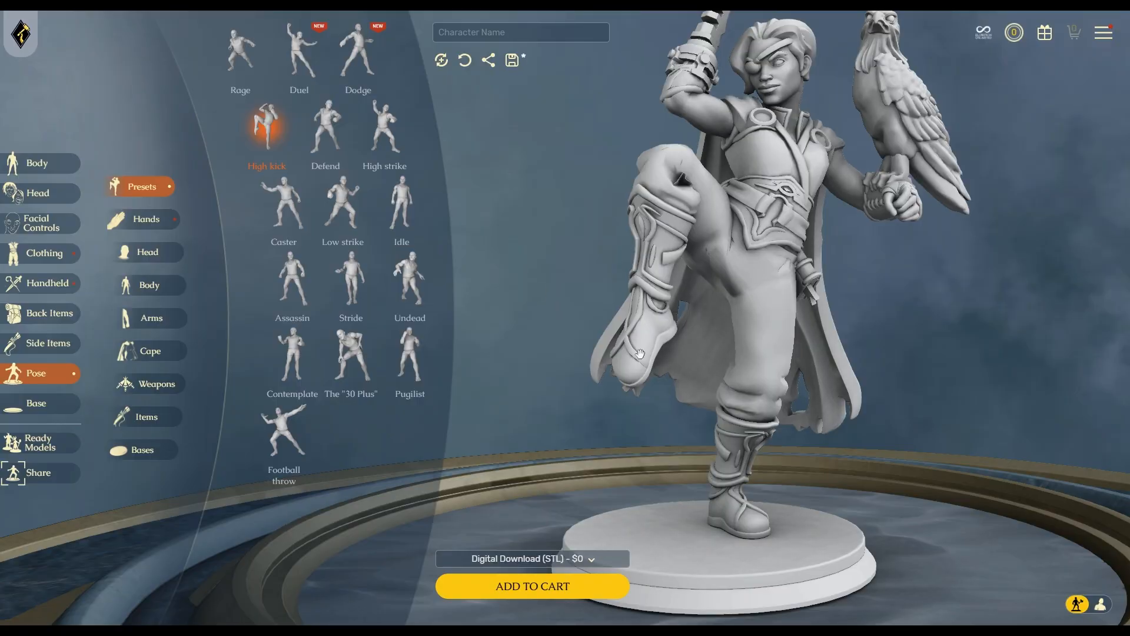
{"action": "left_click_drag", "start_coordinate": [721, 355], "coordinate": [684, 380]}
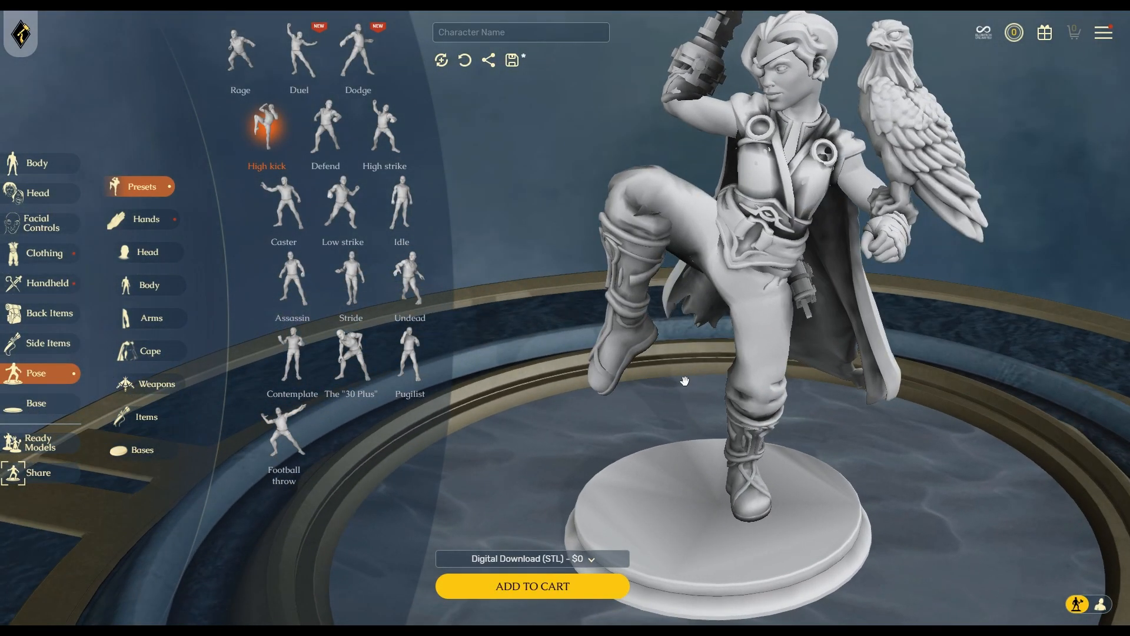
{"action": "left_click_drag", "start_coordinate": [725, 335], "coordinate": [667, 171]}
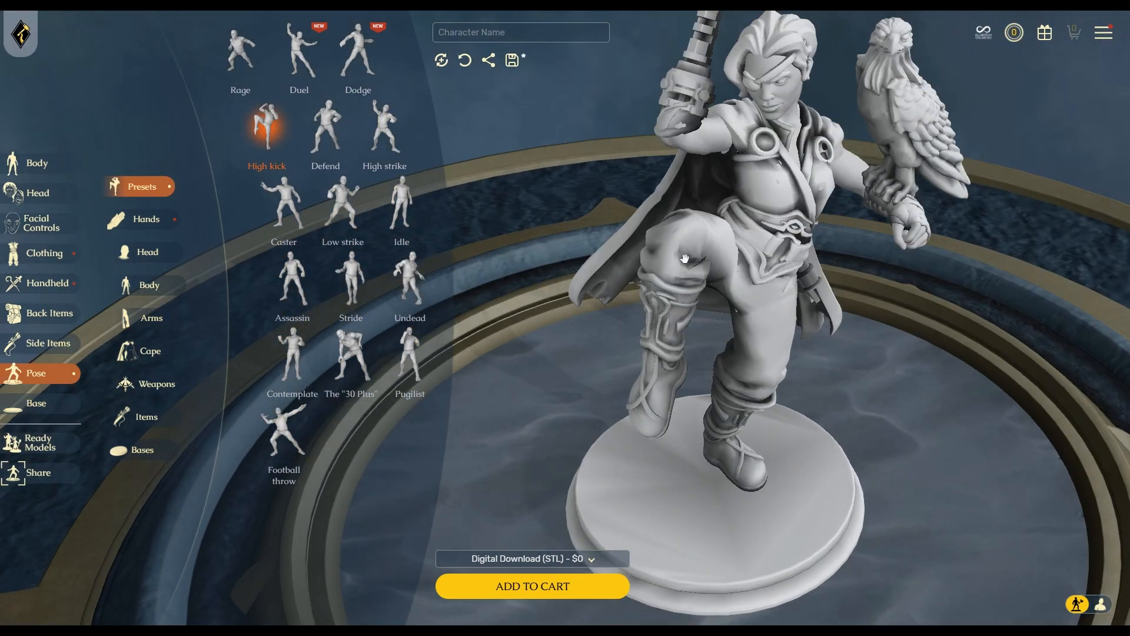
{"action": "left_click_drag", "start_coordinate": [898, 329], "coordinate": [559, 360]}
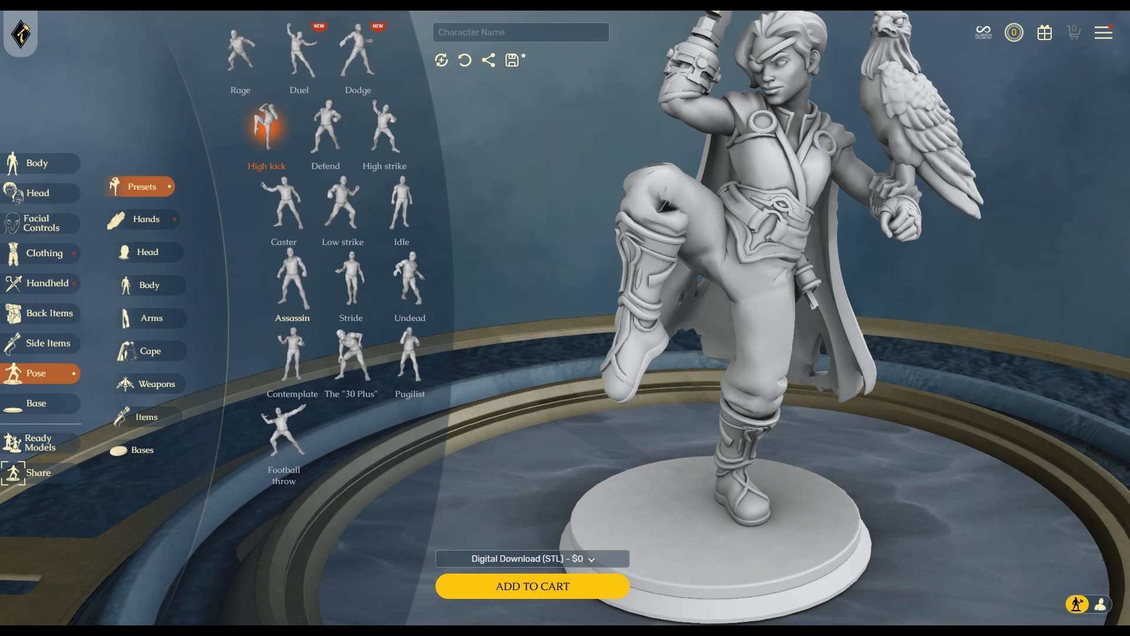
Try the Defend and High strike pose presets, rotating to check each.
{"action": "left_click", "coordinate": [327, 131]}
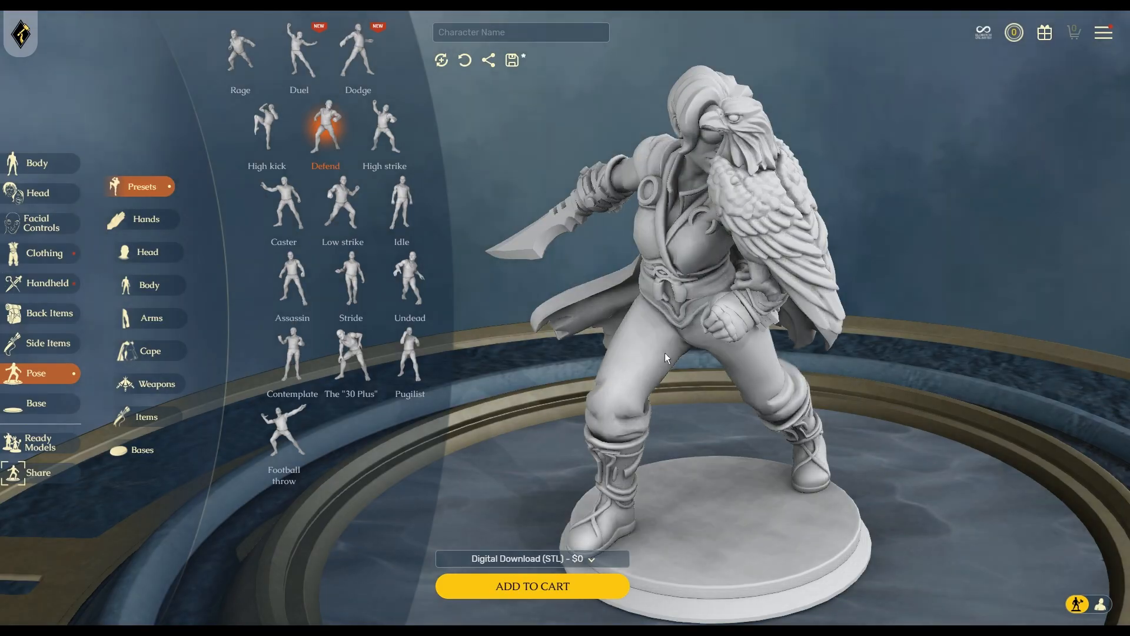
{"action": "mouse_move", "coordinate": [714, 437]}
{"action": "left_mouse_down"}
{"action": "mouse_move", "coordinate": [817, 437]}
{"action": "mouse_move", "coordinate": [552, 430]}
{"action": "mouse_move", "coordinate": [793, 434]}
{"action": "mouse_move", "coordinate": [729, 428]}
{"action": "left_mouse_up"}
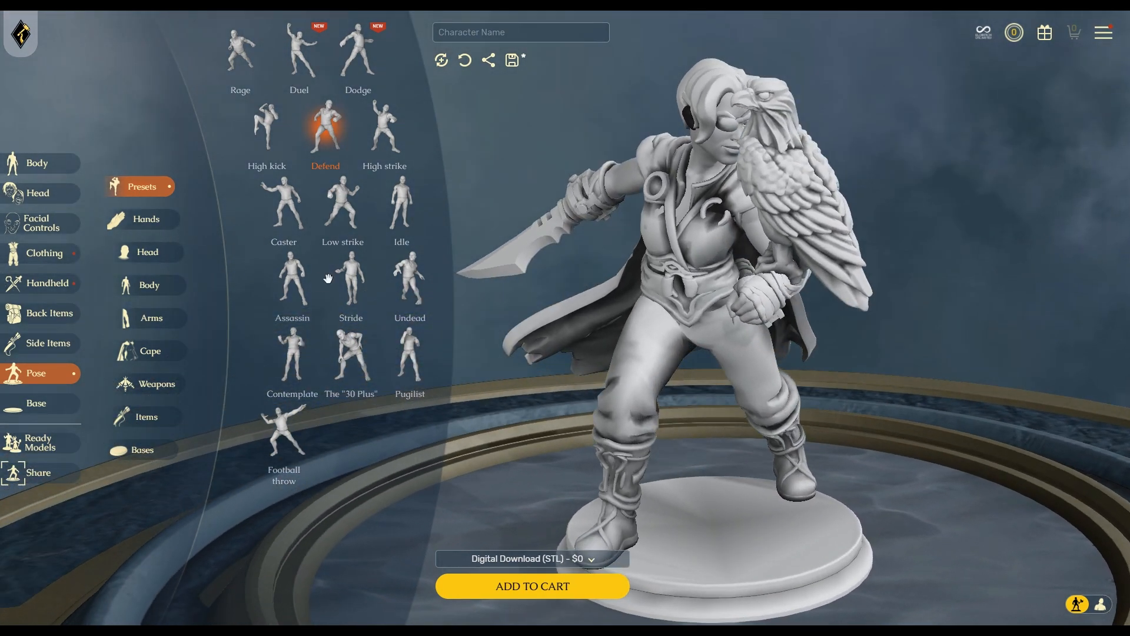
{"action": "left_click", "coordinate": [388, 137]}
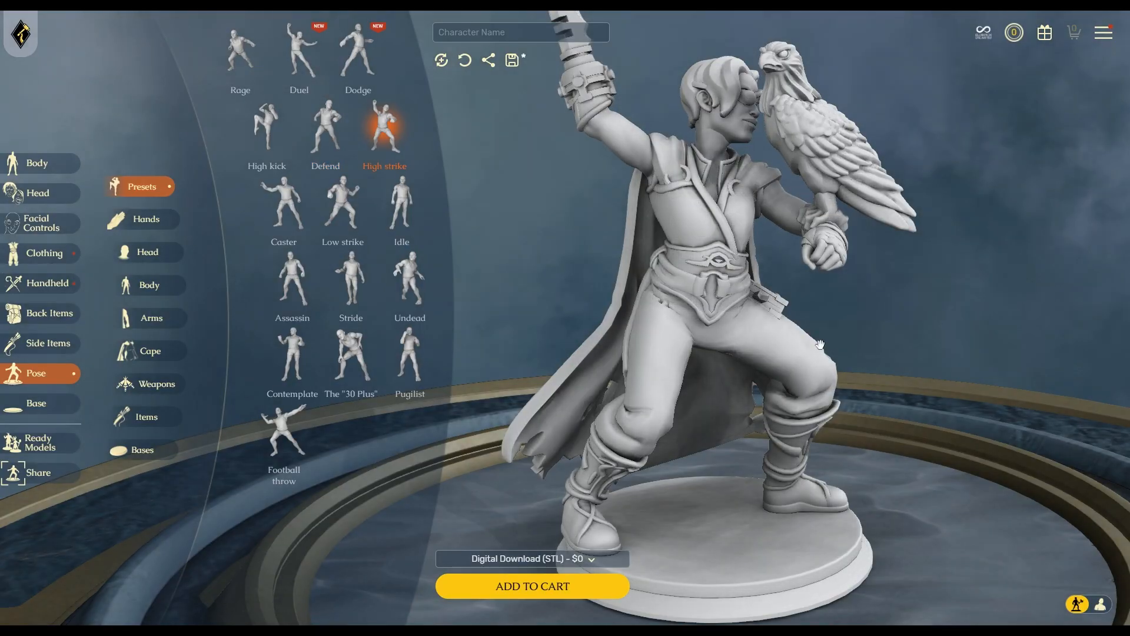
{"action": "left_click_drag", "start_coordinate": [820, 345], "coordinate": [772, 339]}
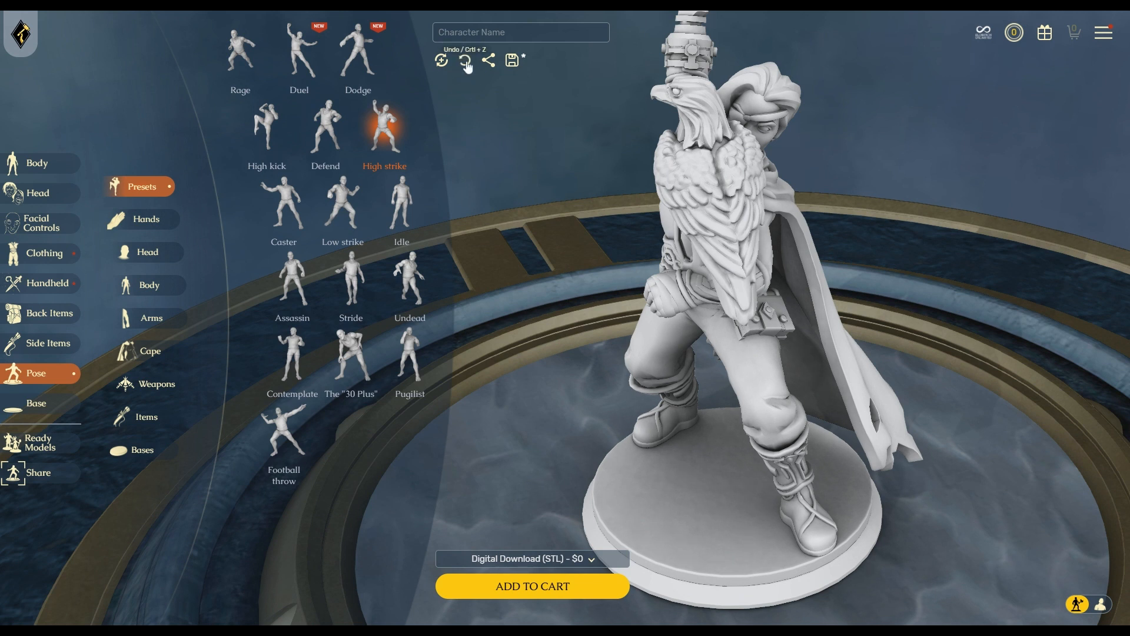
Undo twice to return the figure to the Idle pose.
{"action": "left_click", "coordinate": [472, 66]}
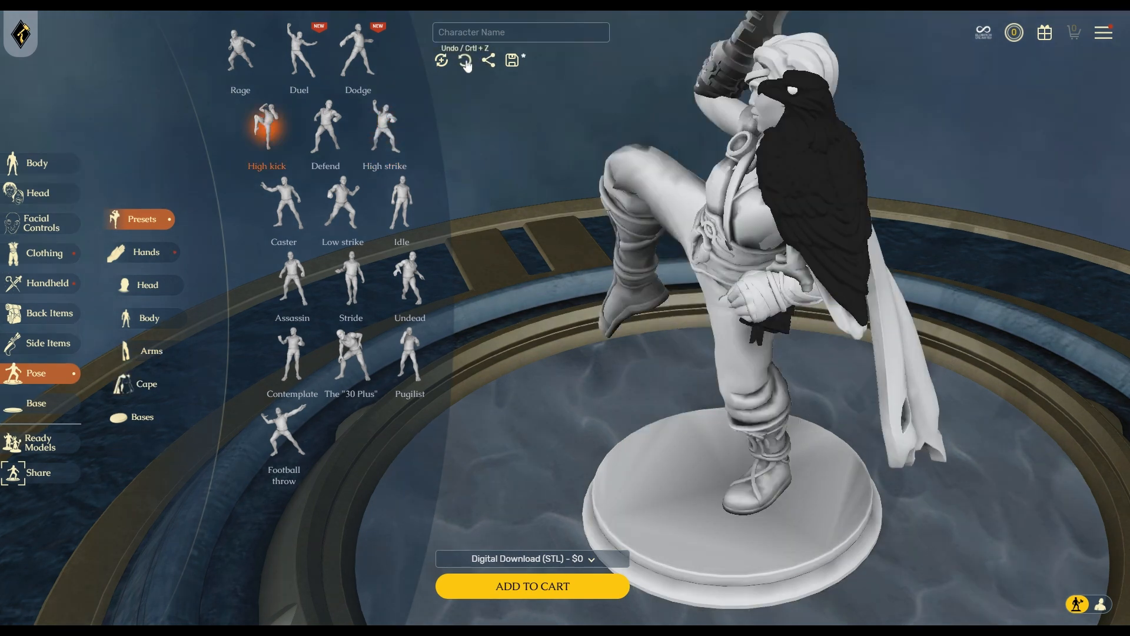
{"action": "key", "text": "ctrl+z"}
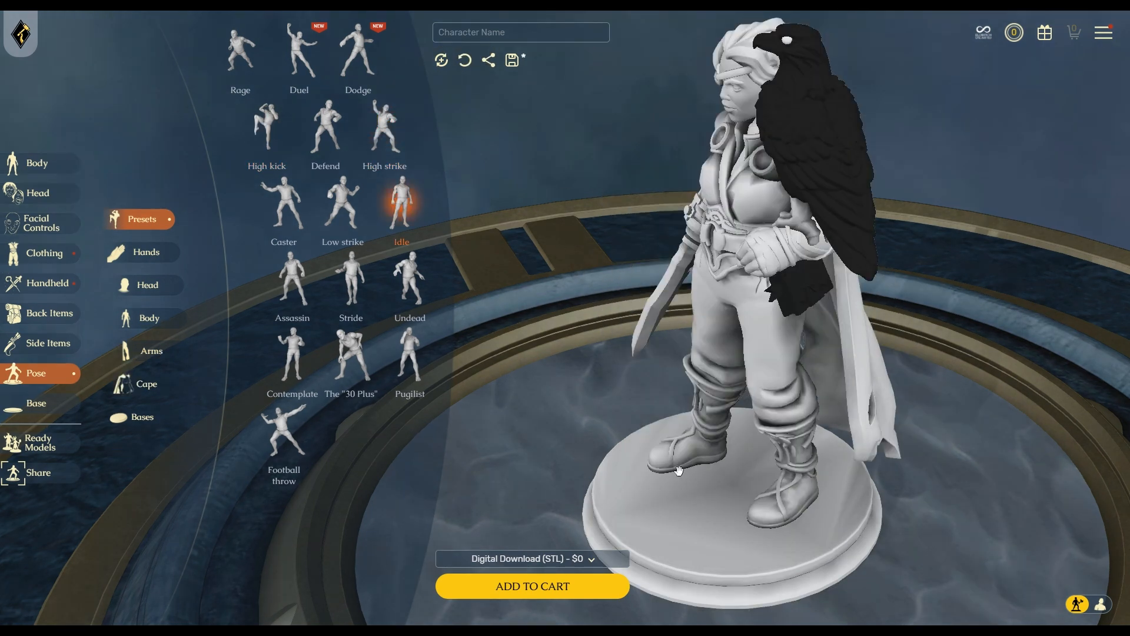
{"action": "left_click_drag", "start_coordinate": [730, 452], "coordinate": [809, 437]}
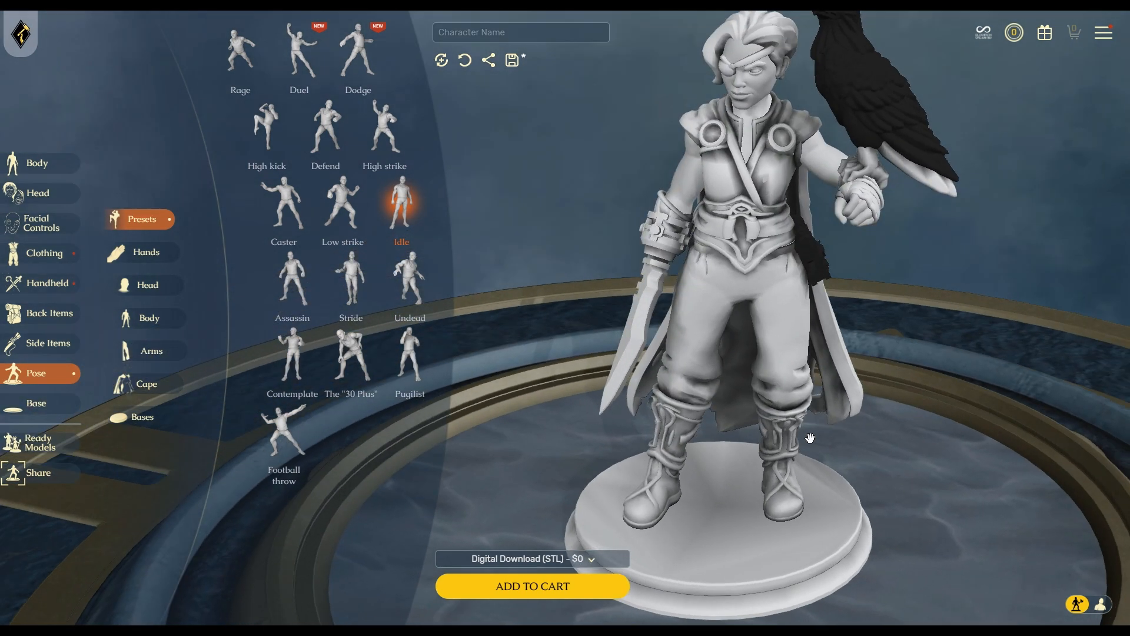
Give the figure's free right hand the Cup gesture and inspect it from the side.
{"action": "left_click", "coordinate": [145, 253]}
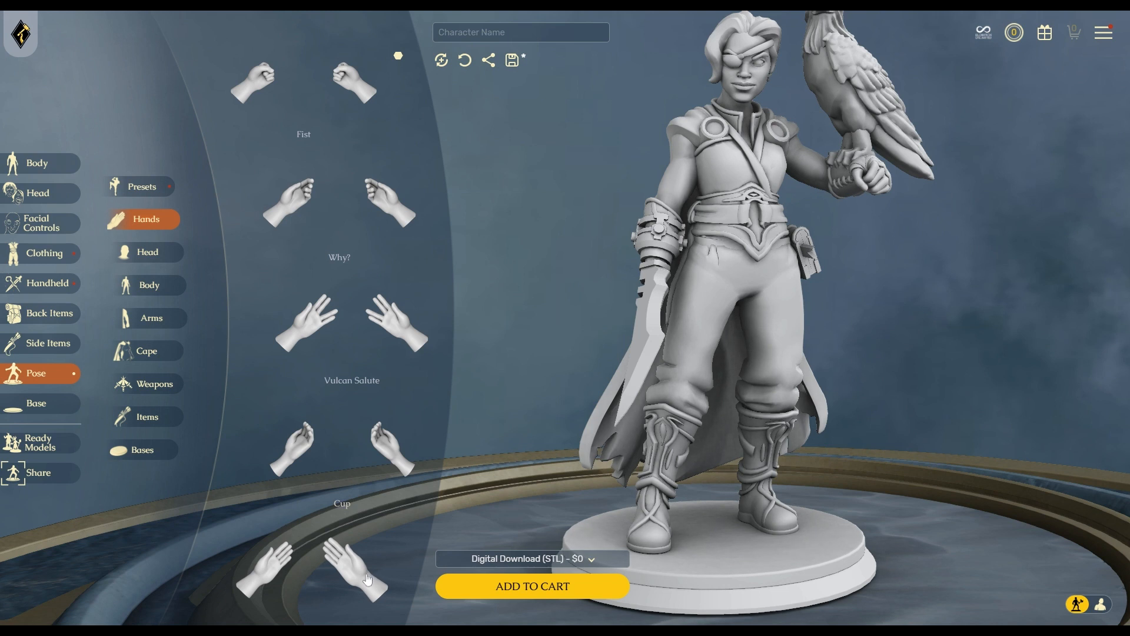
{"action": "left_click", "coordinate": [395, 444]}
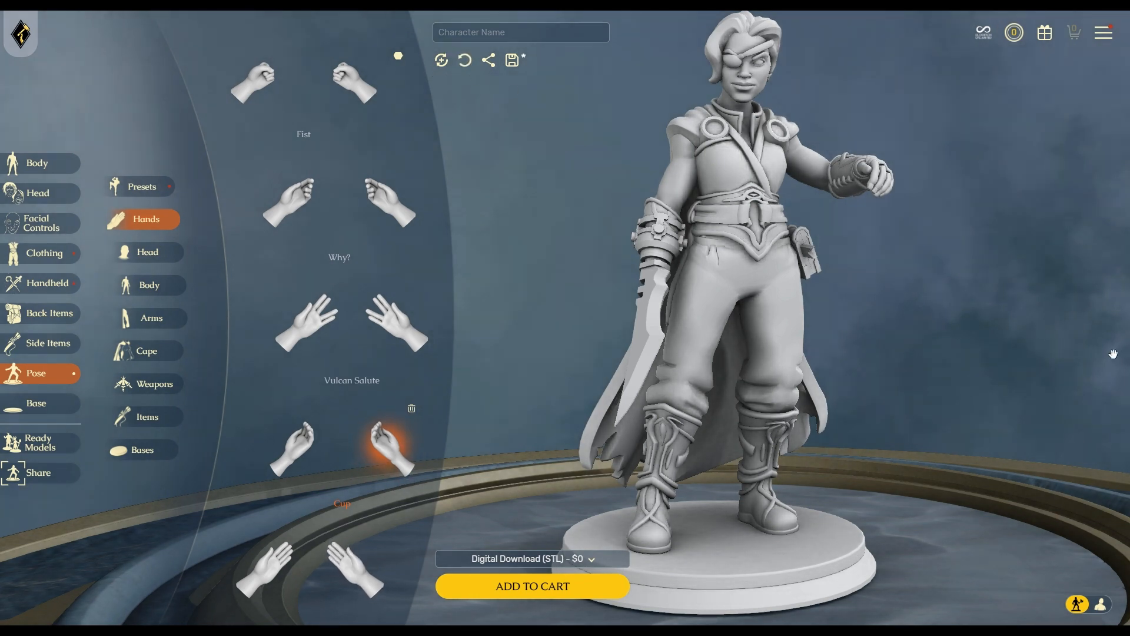
{"action": "left_click_drag", "start_coordinate": [1051, 366], "coordinate": [767, 396]}
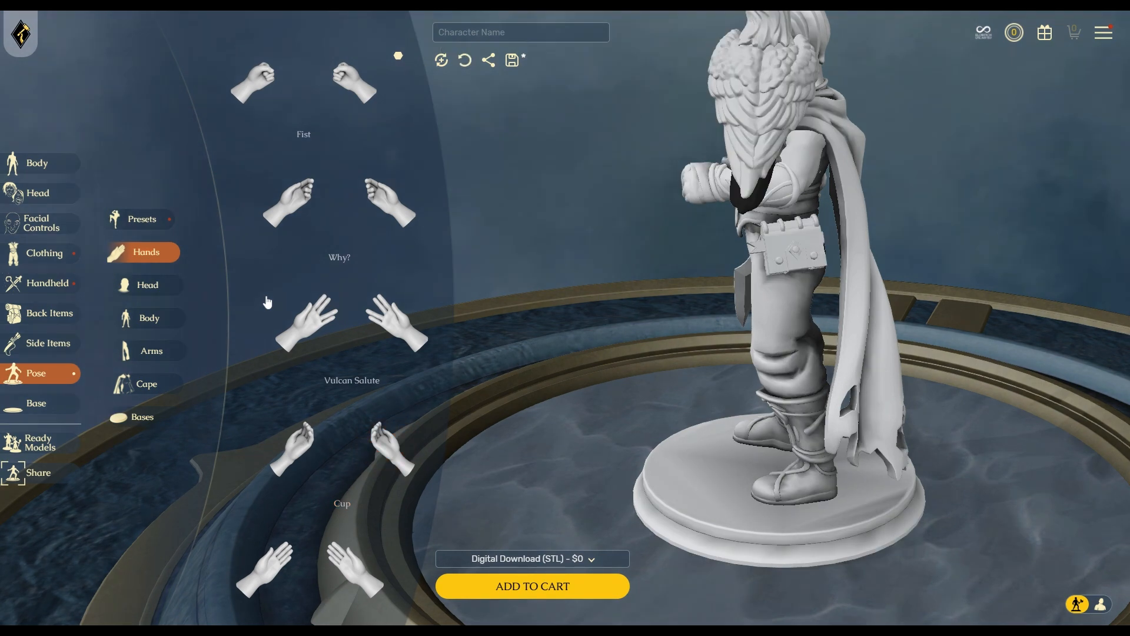
Nudge the cape's first and second pose sliders slightly and check the cape from behind.
{"action": "left_click", "coordinate": [143, 287]}
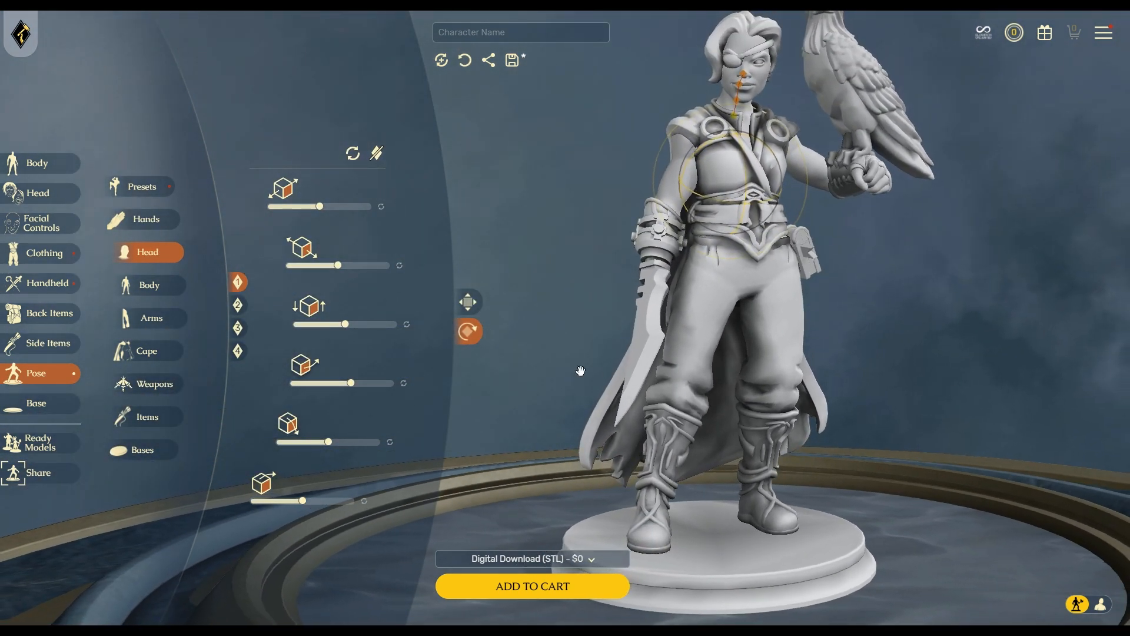
{"action": "left_click_drag", "start_coordinate": [1034, 446], "coordinate": [870, 459]}
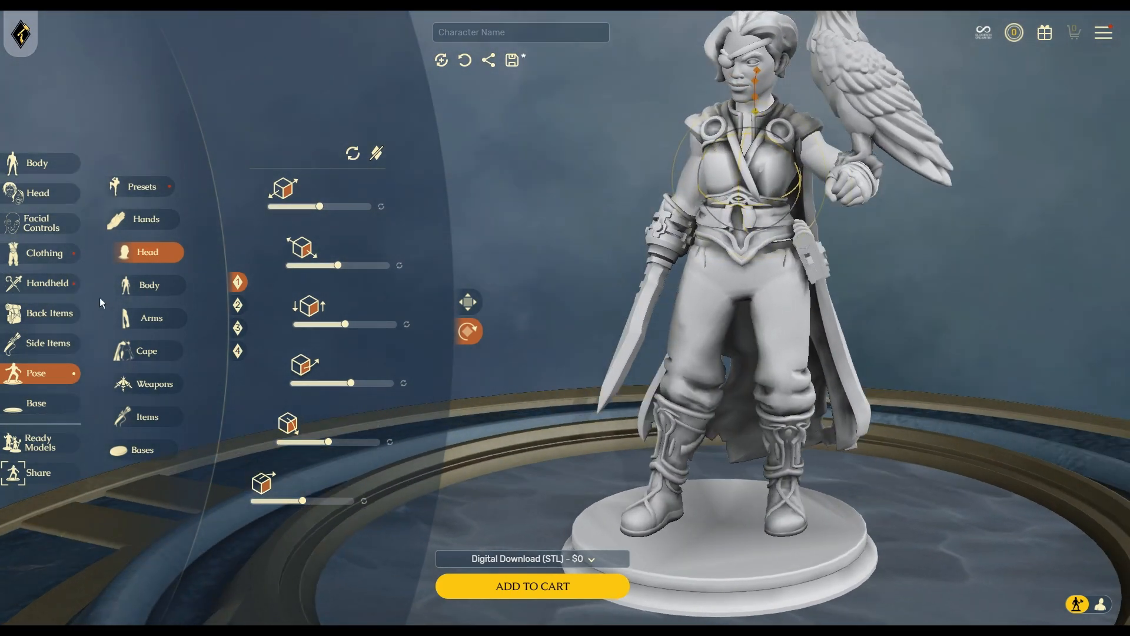
{"action": "left_click", "coordinate": [146, 356]}
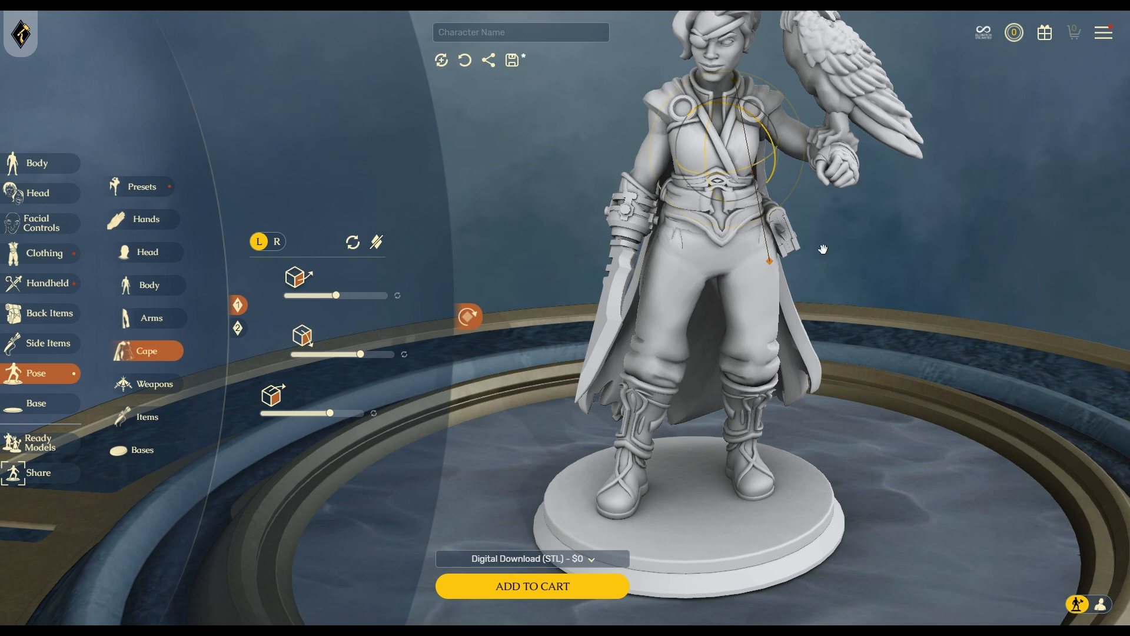
{"action": "left_click_drag", "start_coordinate": [338, 300], "coordinate": [342, 300]}
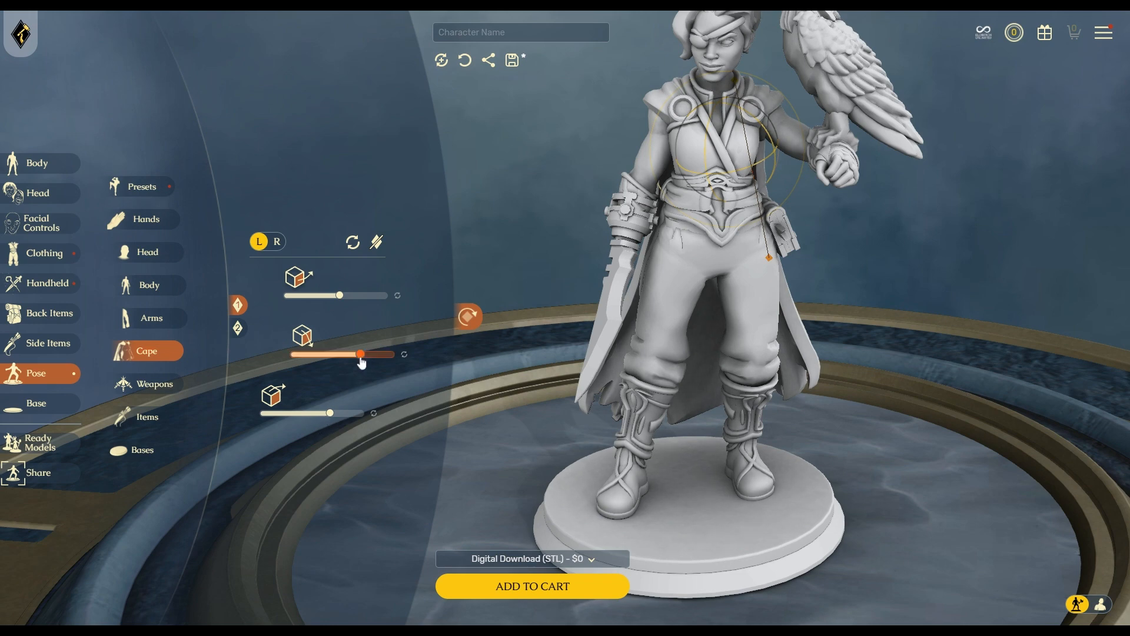
{"action": "left_click_drag", "start_coordinate": [360, 360], "coordinate": [358, 360]}
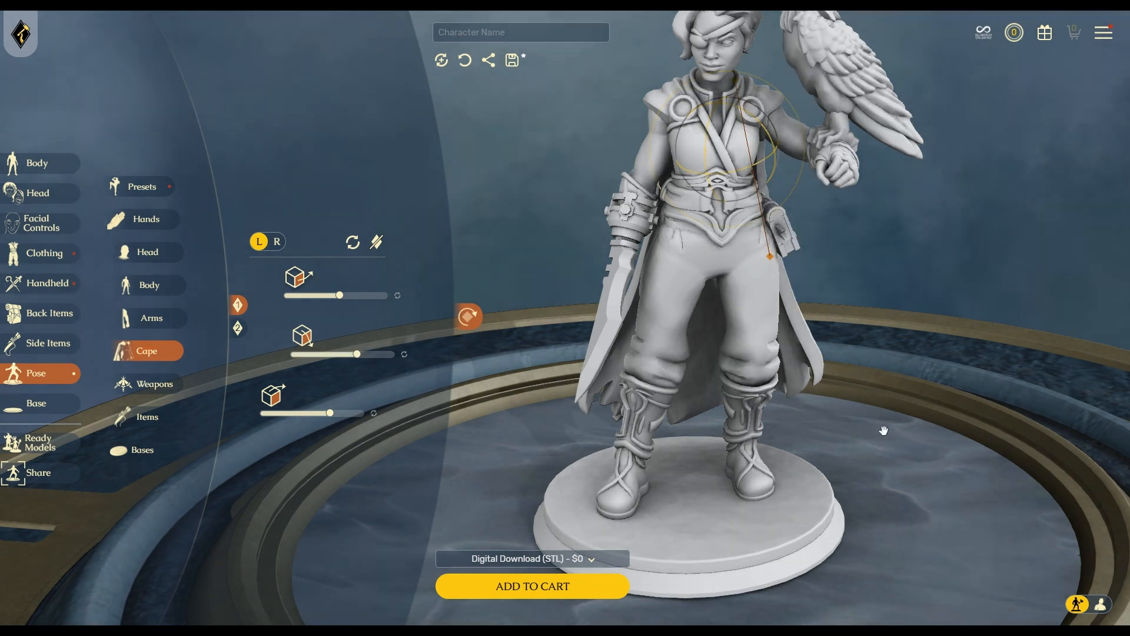
{"action": "right_click_drag", "start_coordinate": [890, 393], "coordinate": [706, 375]}
{"action": "left_click_drag", "start_coordinate": [706, 375], "coordinate": [619, 388]}
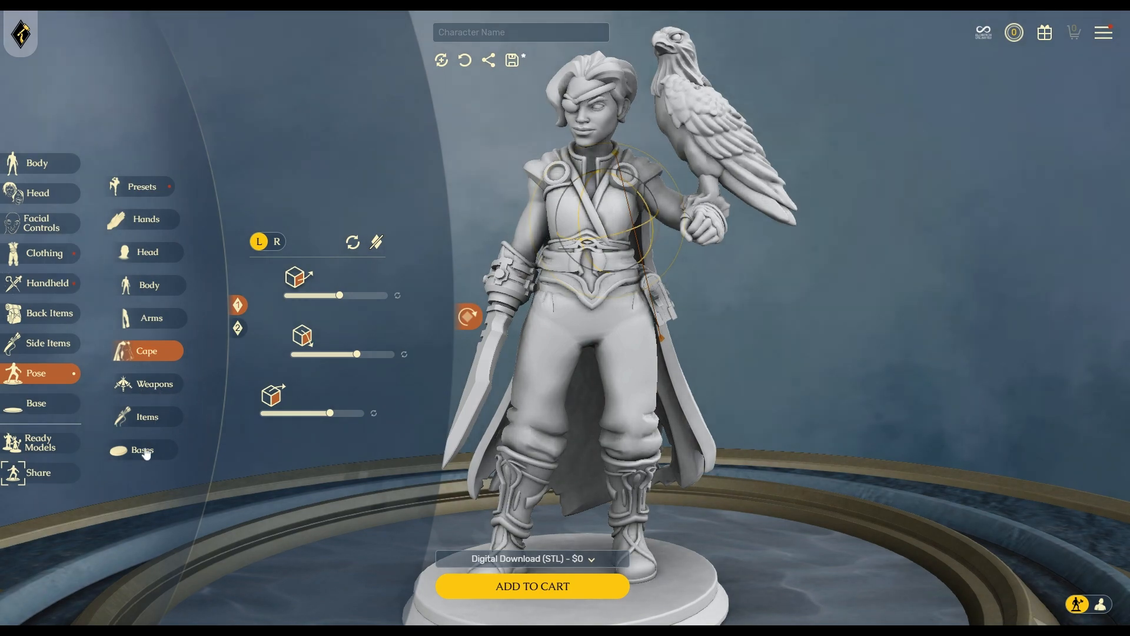
Test the falcon arm's pose sliders, then reset each back to its default.
{"action": "left_click", "coordinate": [153, 417]}
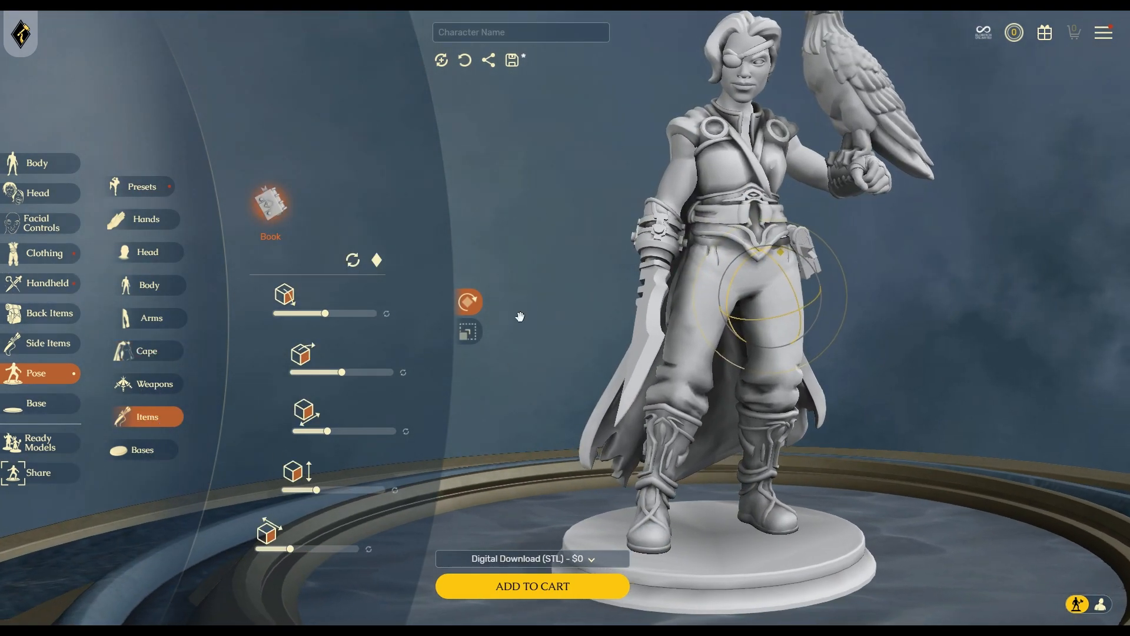
{"action": "left_click_drag", "start_coordinate": [980, 383], "coordinate": [945, 382]}
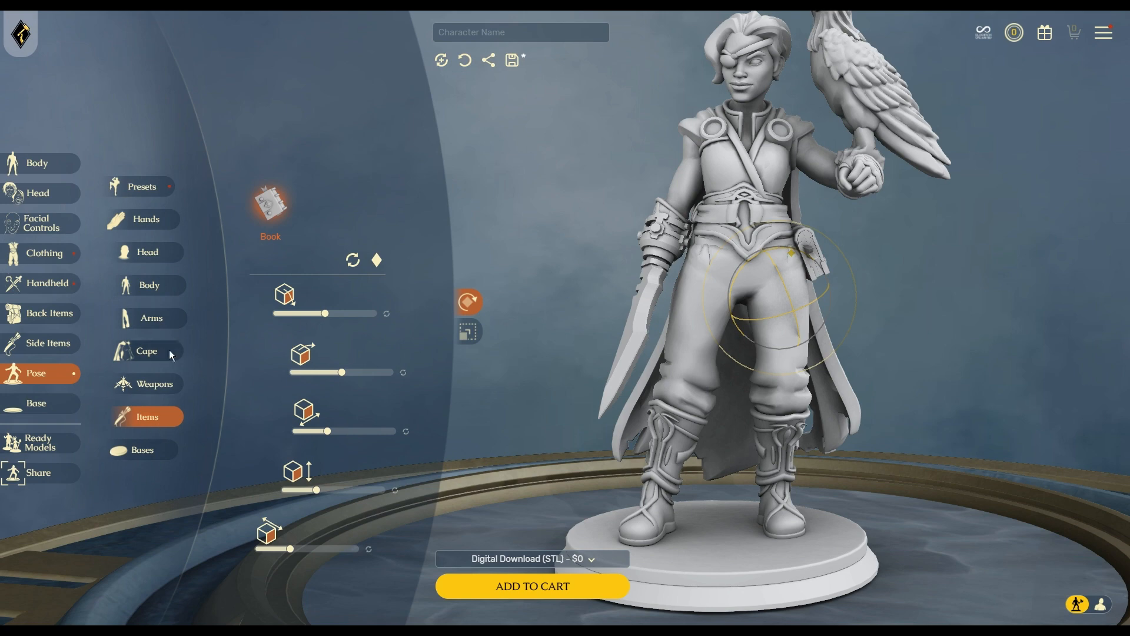
{"action": "left_click", "coordinate": [168, 320]}
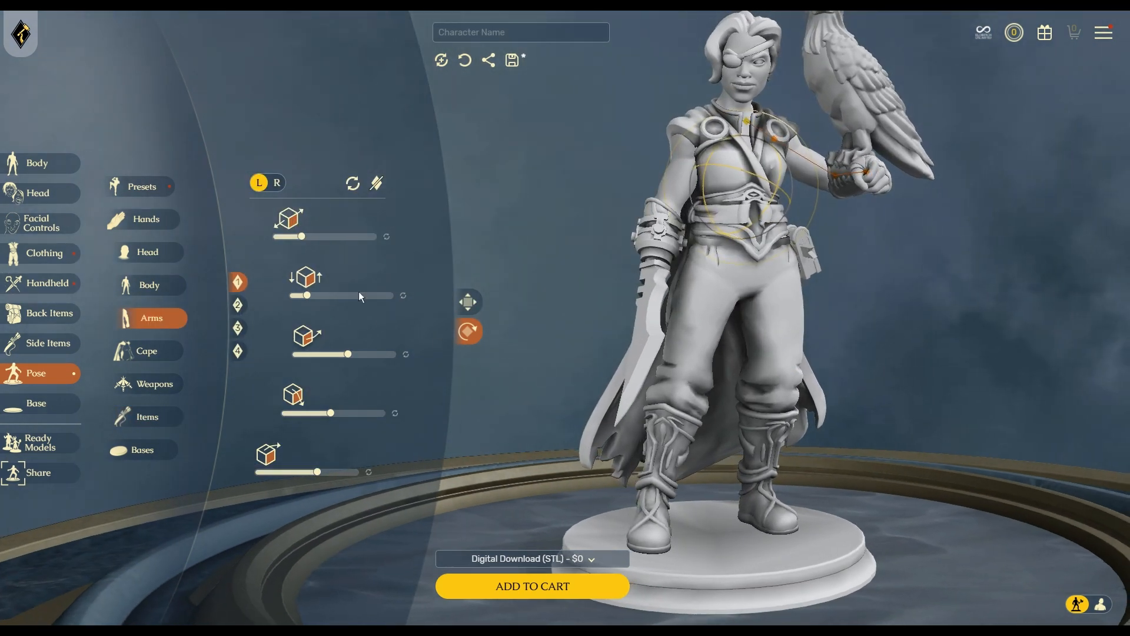
{"action": "left_click_drag", "start_coordinate": [301, 236], "coordinate": [306, 238]}
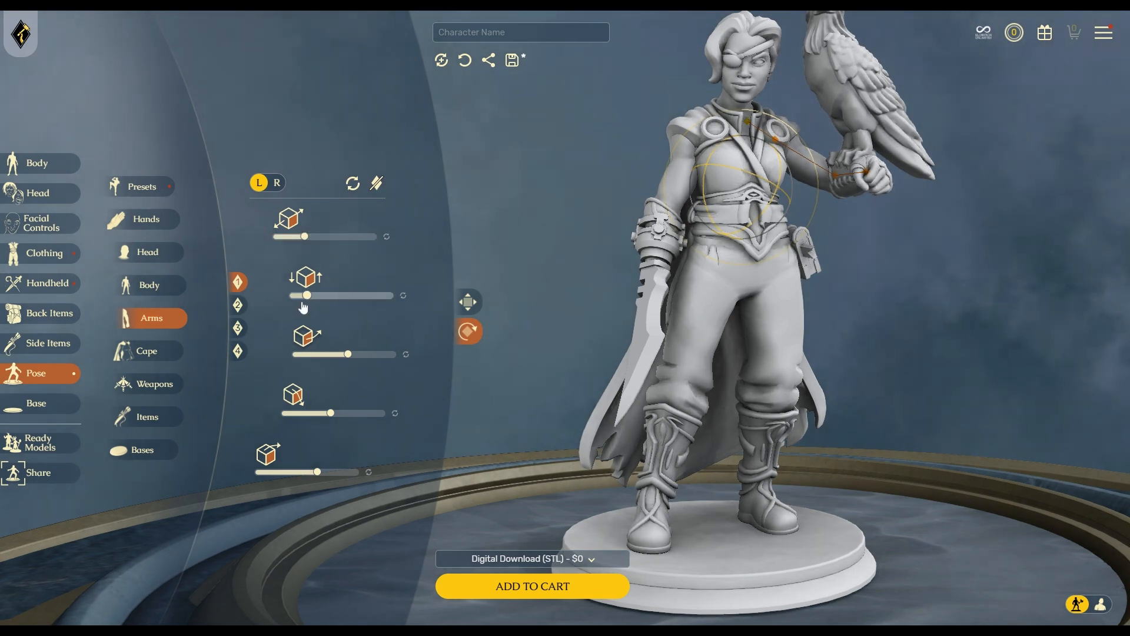
{"action": "left_click_drag", "start_coordinate": [306, 295], "coordinate": [315, 299]}
{"action": "left_click", "coordinate": [403, 295]}
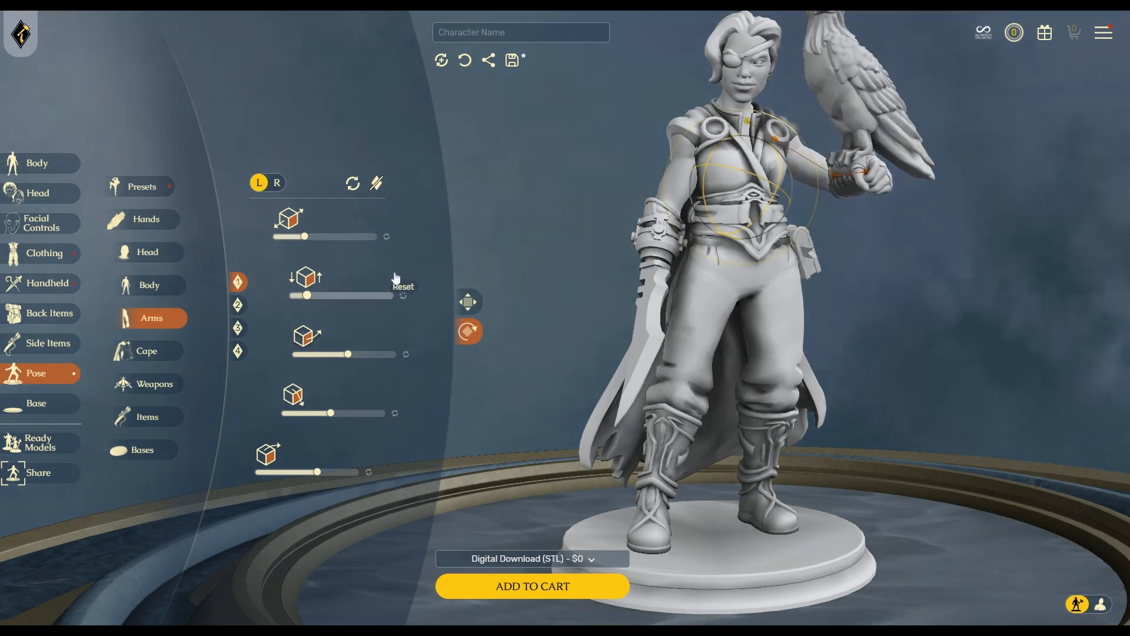
{"action": "left_click", "coordinate": [386, 237]}
{"action": "left_click_drag", "start_coordinate": [348, 355], "coordinate": [324, 360]}
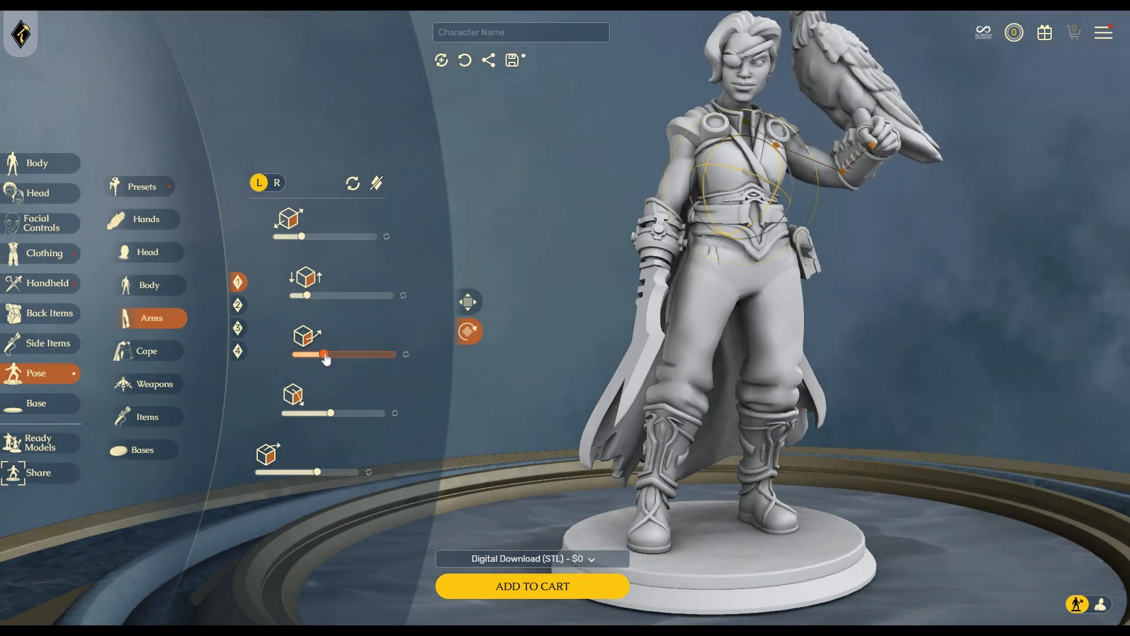
{"action": "left_click", "coordinate": [406, 354]}
{"action": "left_click_drag", "start_coordinate": [331, 414], "coordinate": [337, 416]}
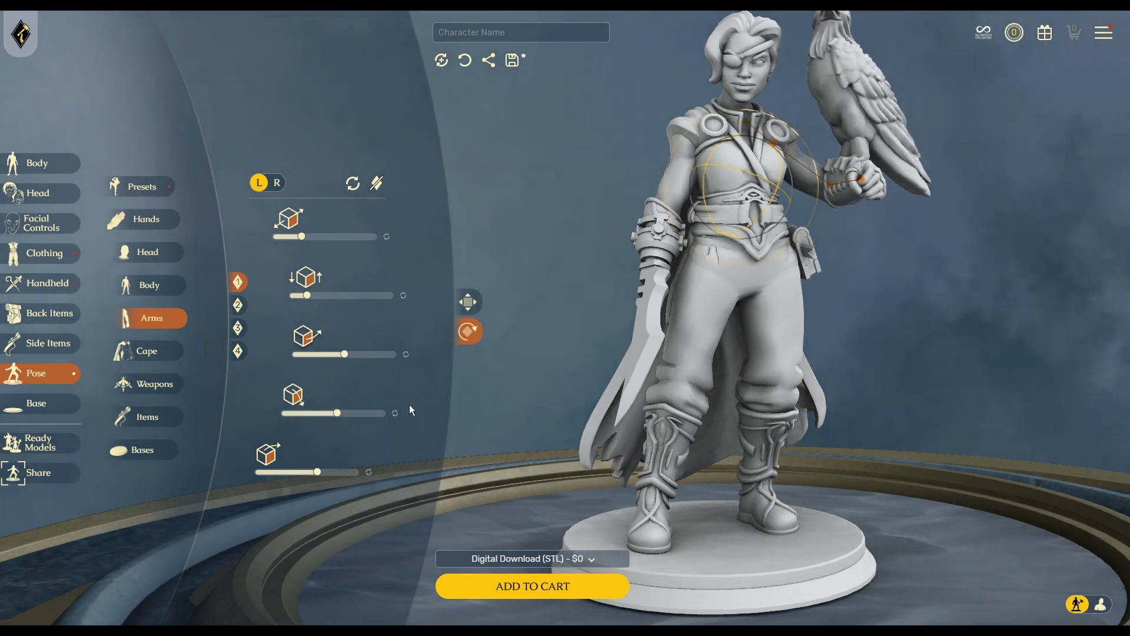
{"action": "left_click", "coordinate": [397, 416]}
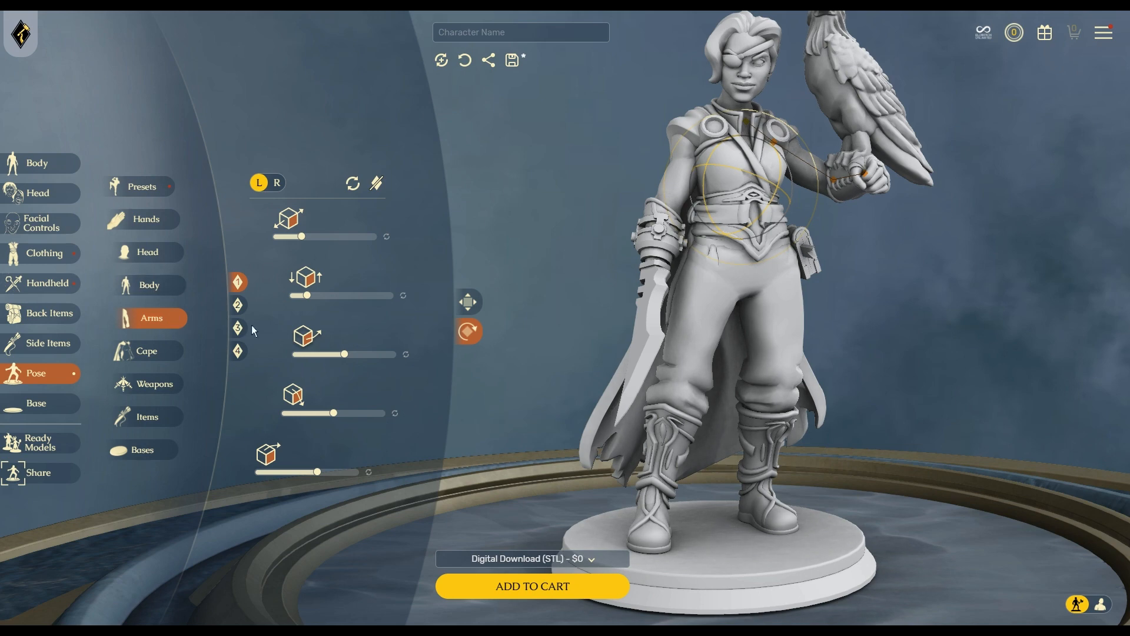
Adjust four right sword-arm sliders to raise the arm and angle the blade outward.
{"action": "left_click", "coordinate": [276, 183]}
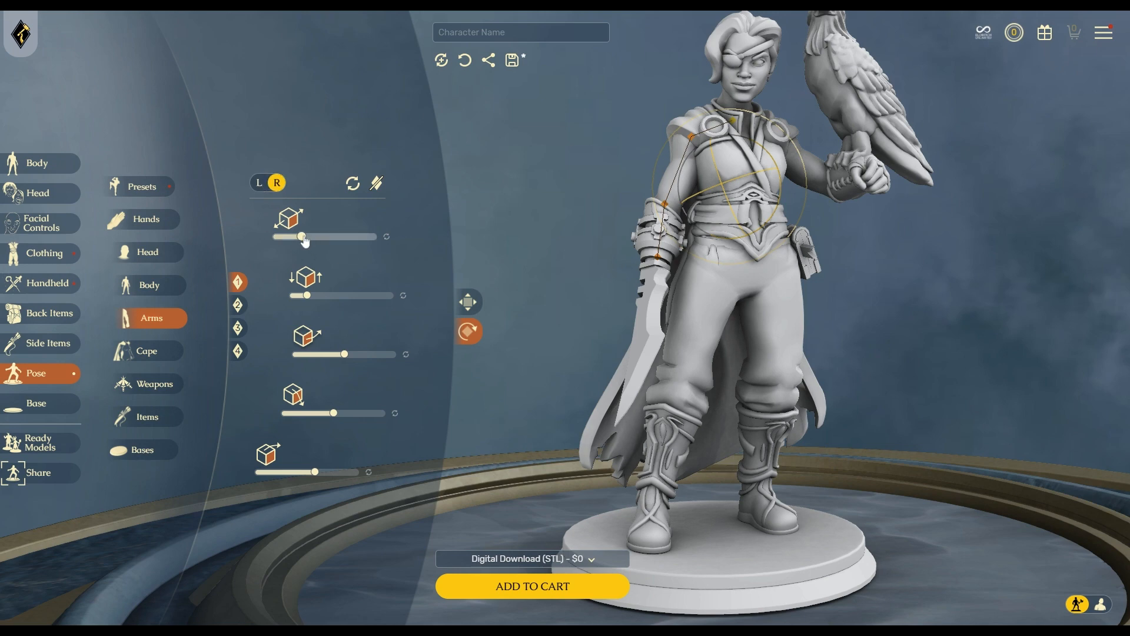
{"action": "left_click_drag", "start_coordinate": [305, 239], "coordinate": [315, 243]}
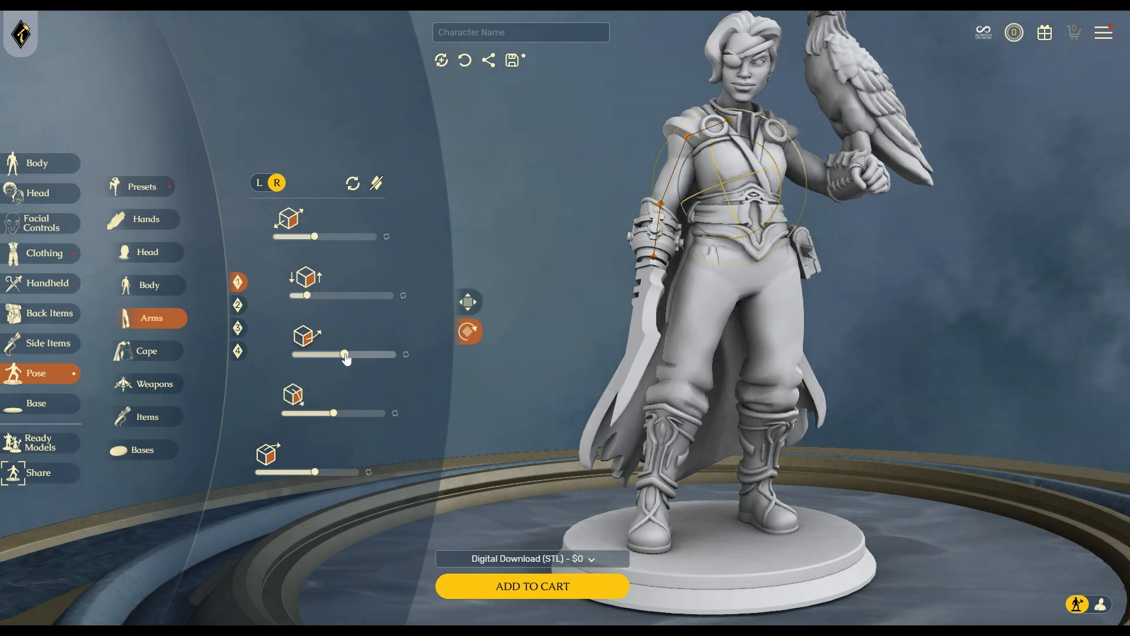
{"action": "left_click_drag", "start_coordinate": [346, 356], "coordinate": [362, 359]}
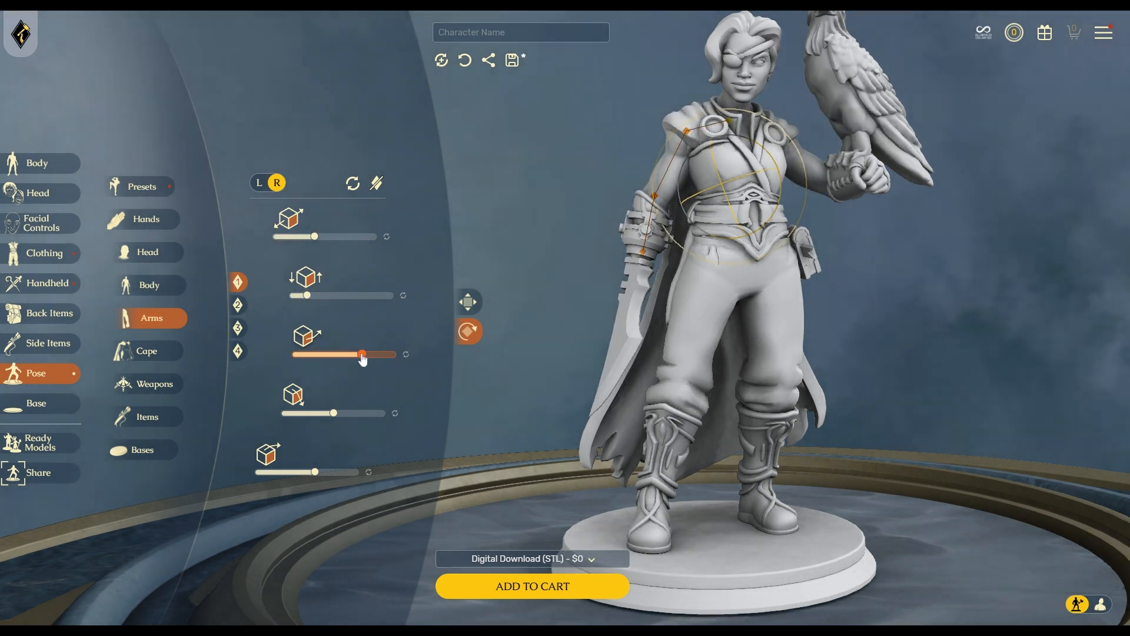
{"action": "left_click_drag", "start_coordinate": [336, 414], "coordinate": [323, 412]}
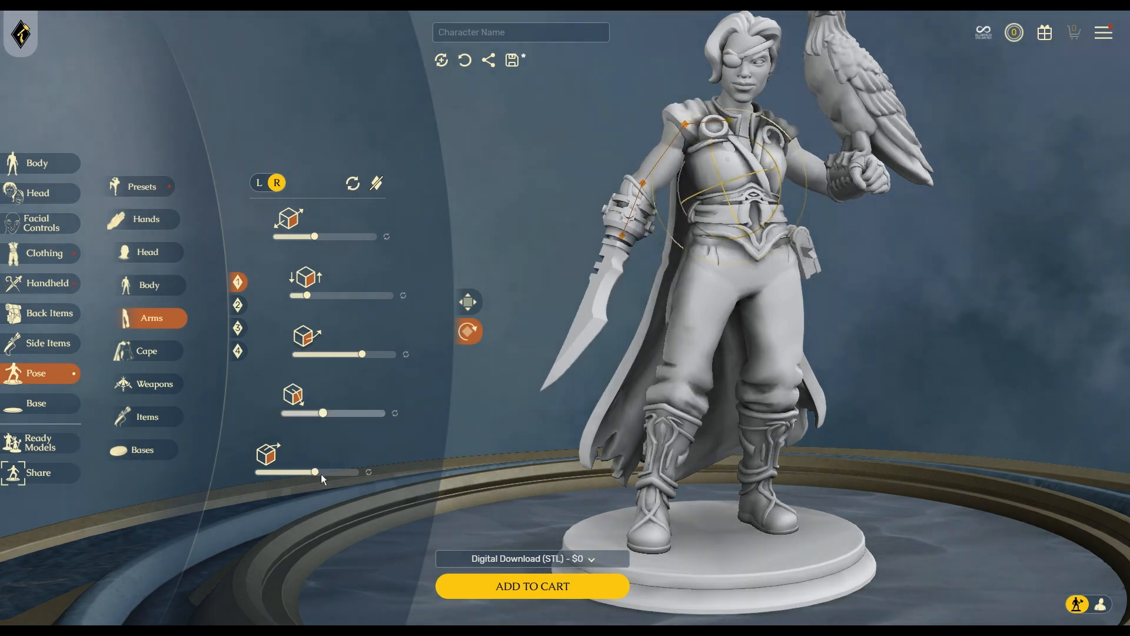
{"action": "mouse_move", "coordinate": [320, 474]}
{"action": "left_mouse_down"}
{"action": "mouse_move", "coordinate": [265, 474]}
{"action": "mouse_move", "coordinate": [321, 478]}
{"action": "left_mouse_up"}
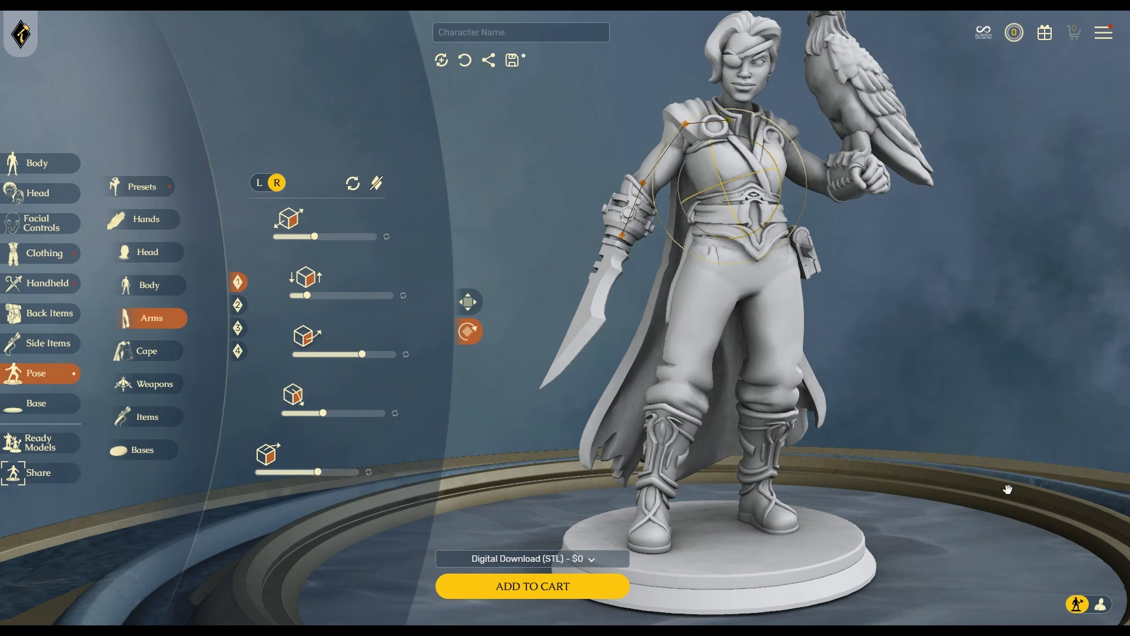
{"action": "right_click_drag", "start_coordinate": [1007, 489], "coordinate": [900, 426]}
{"action": "left_click_drag", "start_coordinate": [900, 425], "coordinate": [817, 432]}
{"action": "scroll", "coordinate": [741, 355], "scroll_direction": "up", "scroll_amount": 3}
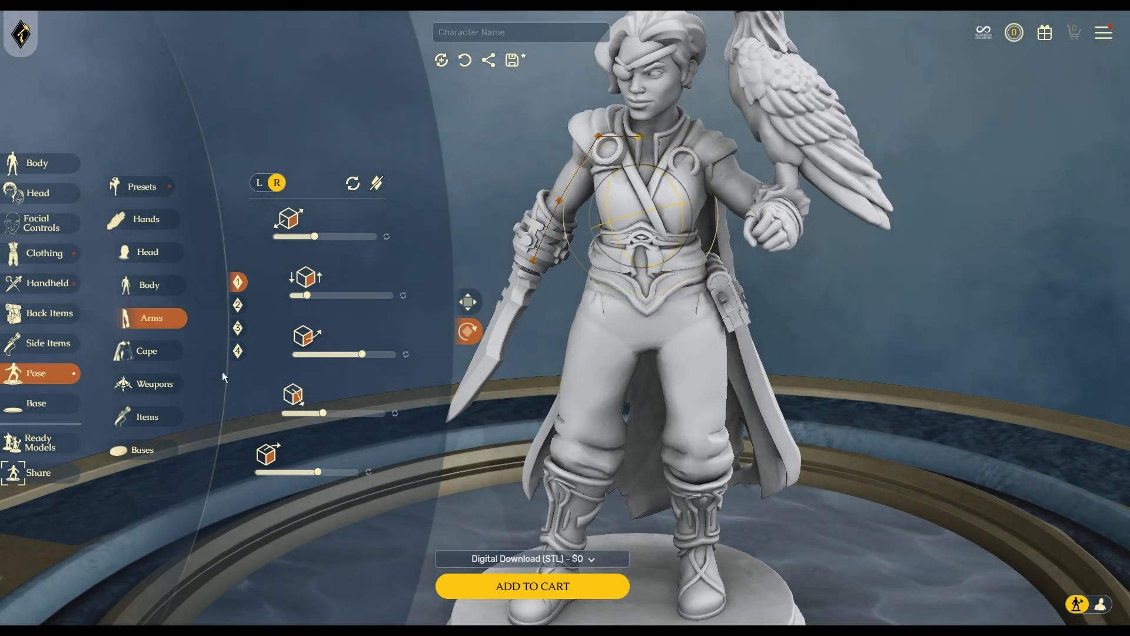
Reset the cape pose, tweak its first two sliders and revert the third to default.
{"action": "left_click", "coordinate": [150, 356]}
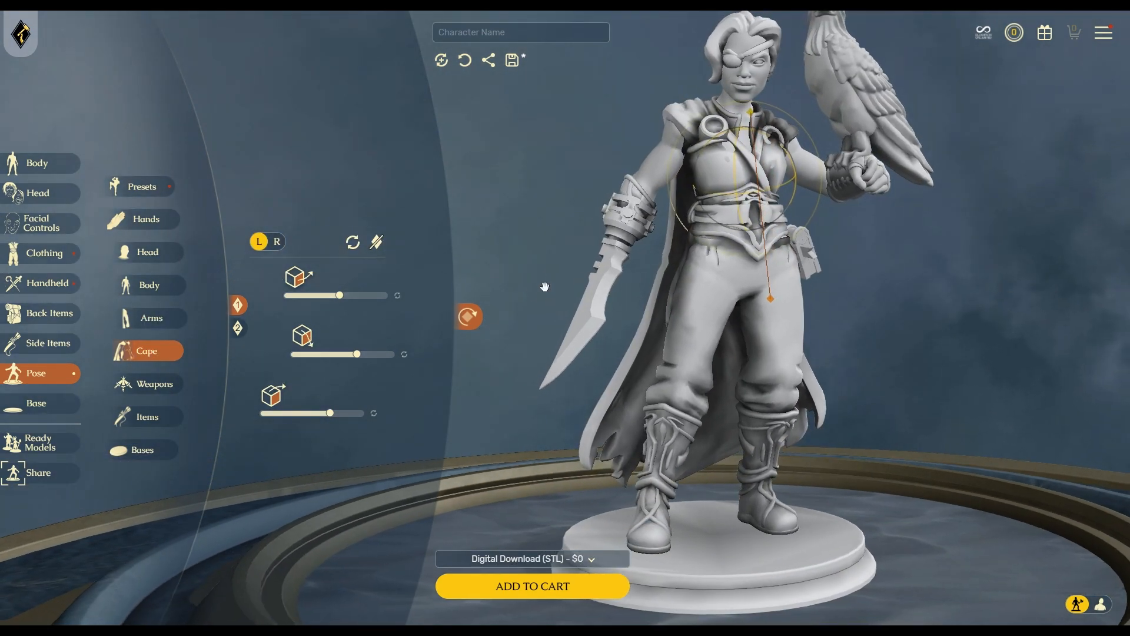
{"action": "left_click", "coordinate": [353, 242]}
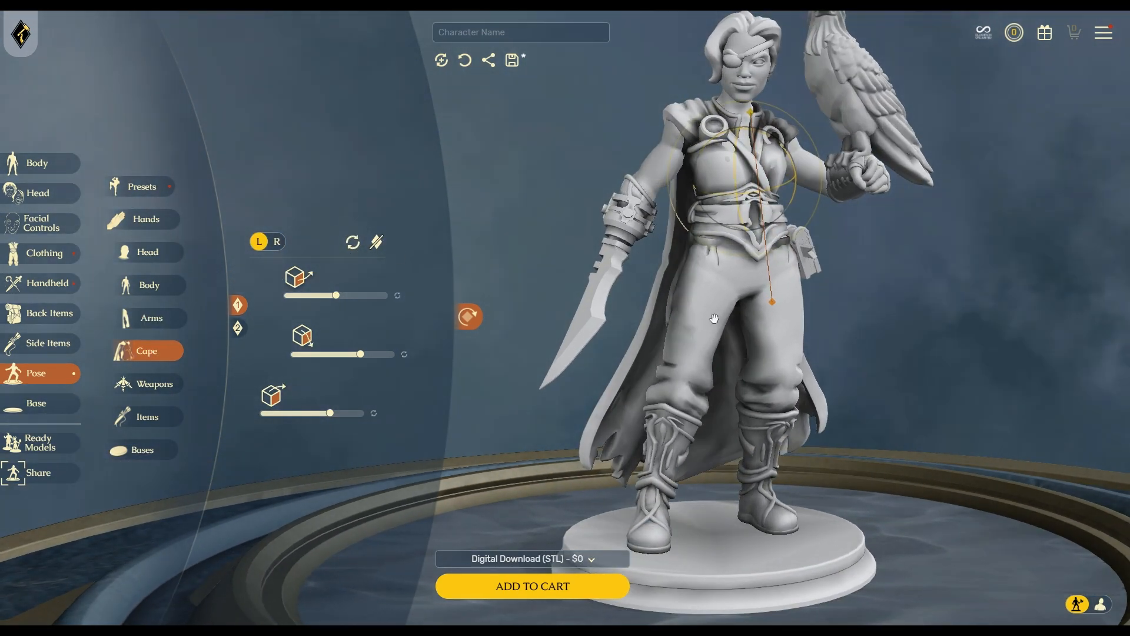
{"action": "left_click_drag", "start_coordinate": [917, 431], "coordinate": [952, 429]}
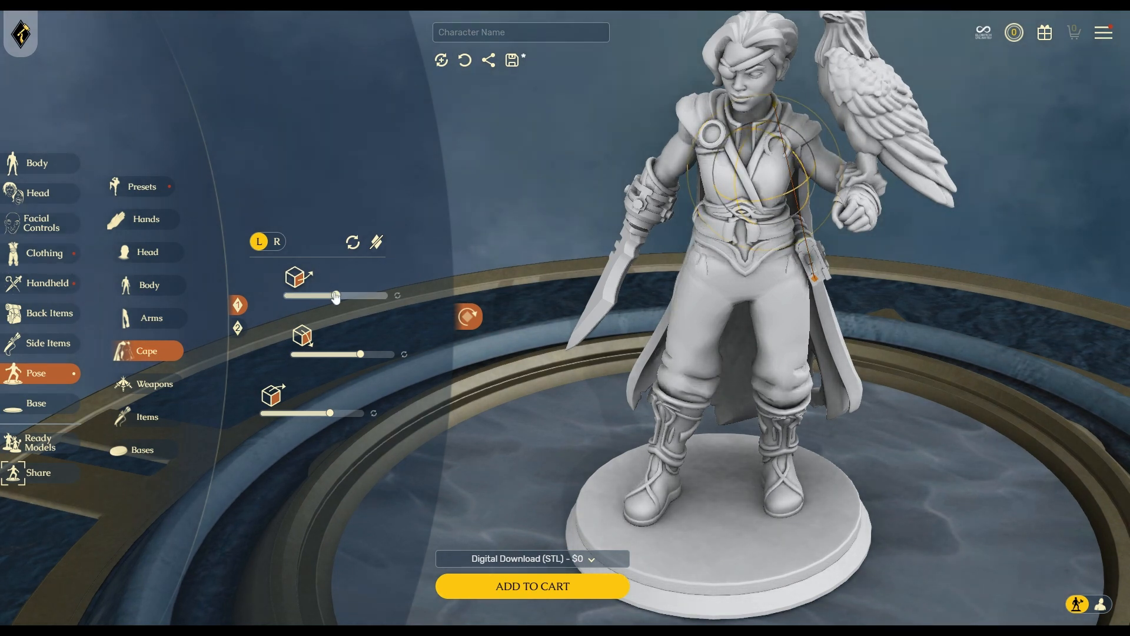
{"action": "left_click_drag", "start_coordinate": [338, 302], "coordinate": [342, 299]}
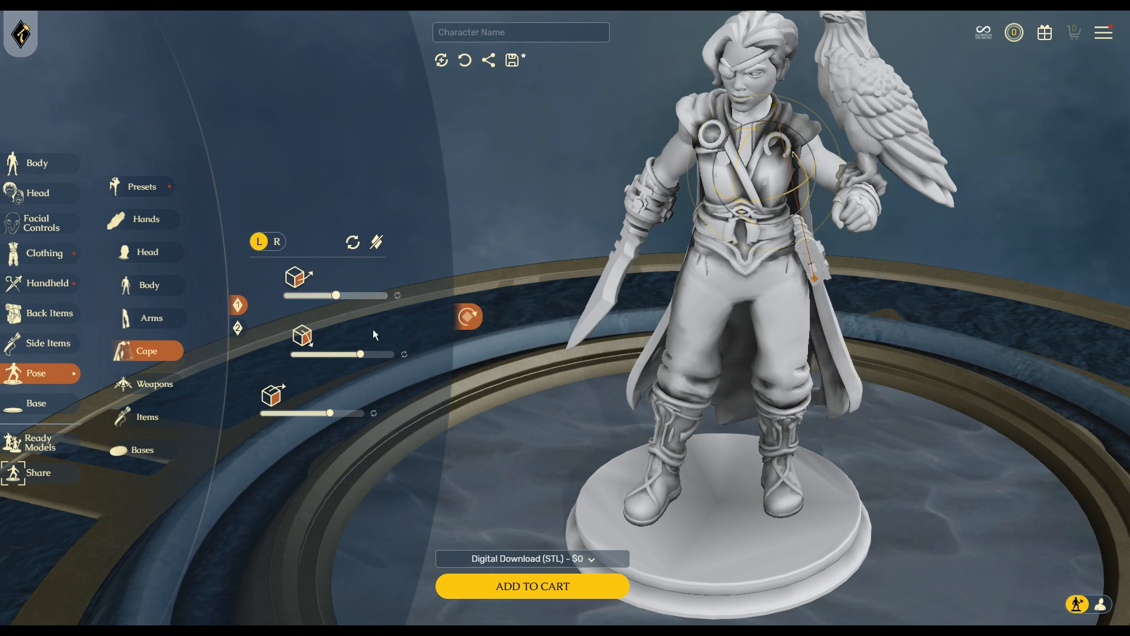
{"action": "left_click_drag", "start_coordinate": [360, 354], "coordinate": [356, 353]}
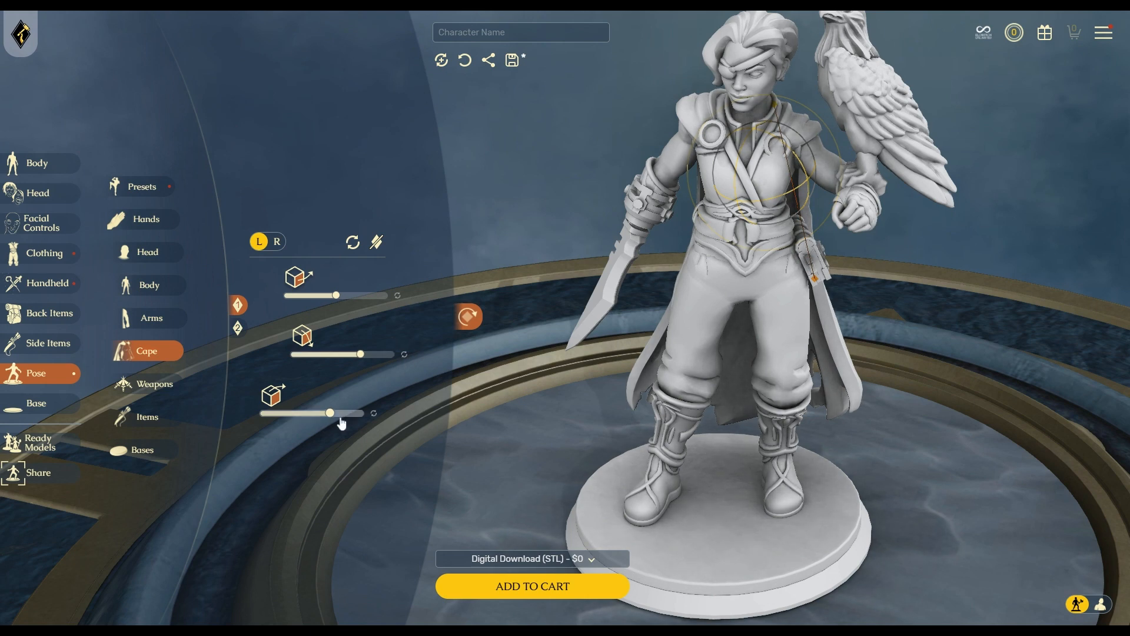
{"action": "mouse_move", "coordinate": [331, 414]}
{"action": "left_mouse_down"}
{"action": "mouse_move", "coordinate": [303, 412]}
{"action": "mouse_move", "coordinate": [353, 412]}
{"action": "mouse_move", "coordinate": [324, 409]}
{"action": "left_mouse_up"}
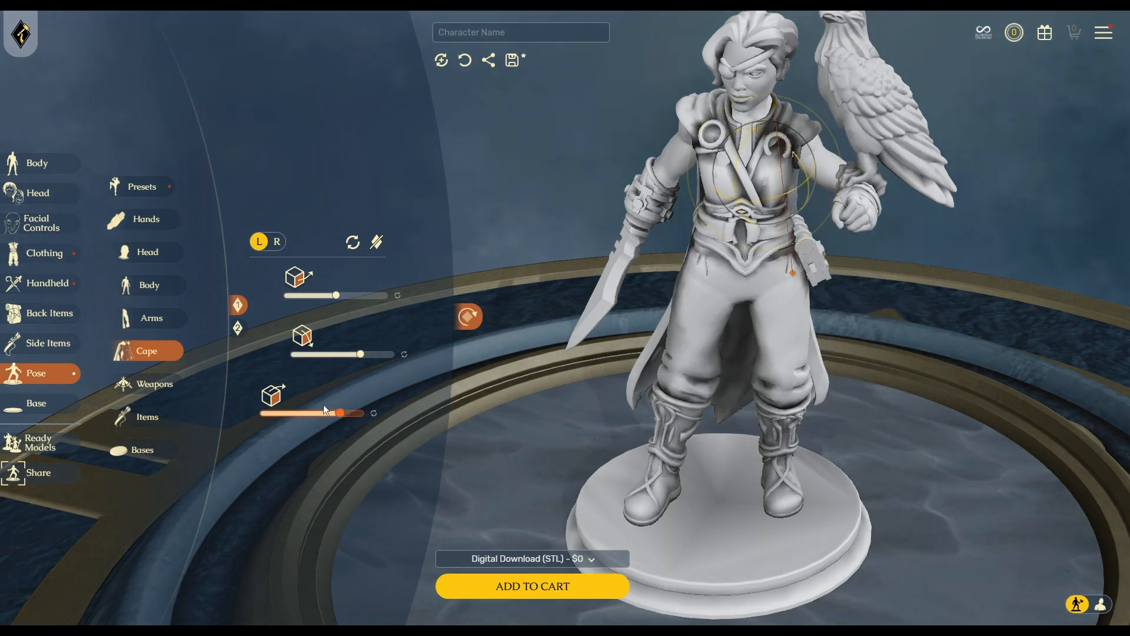
{"action": "left_click", "coordinate": [374, 413]}
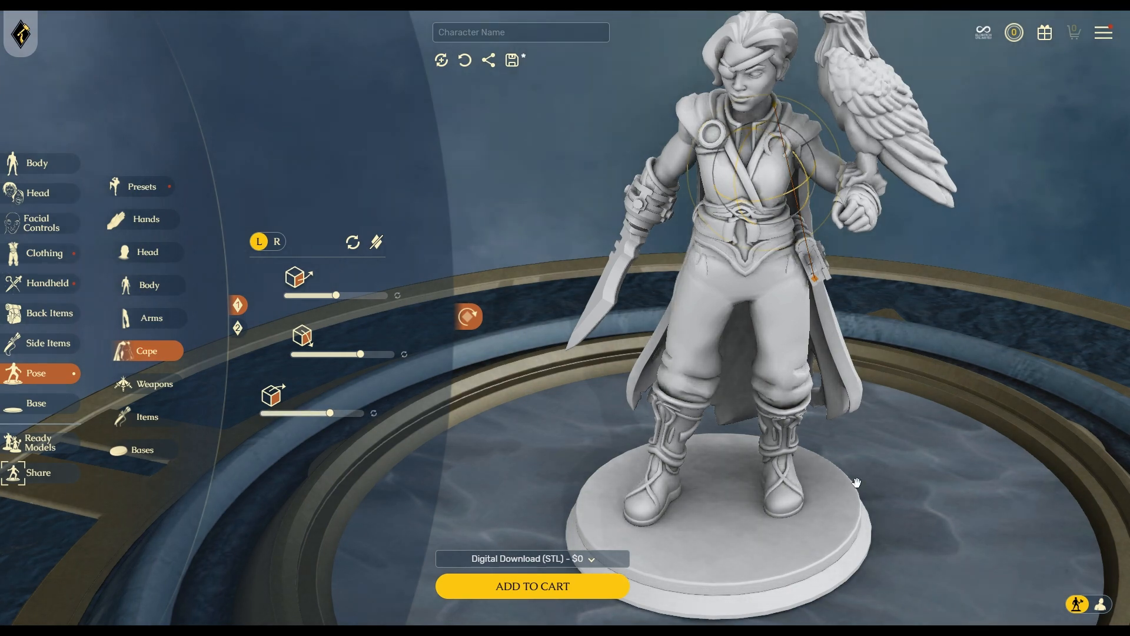
{"action": "left_click_drag", "start_coordinate": [955, 524], "coordinate": [929, 331]}
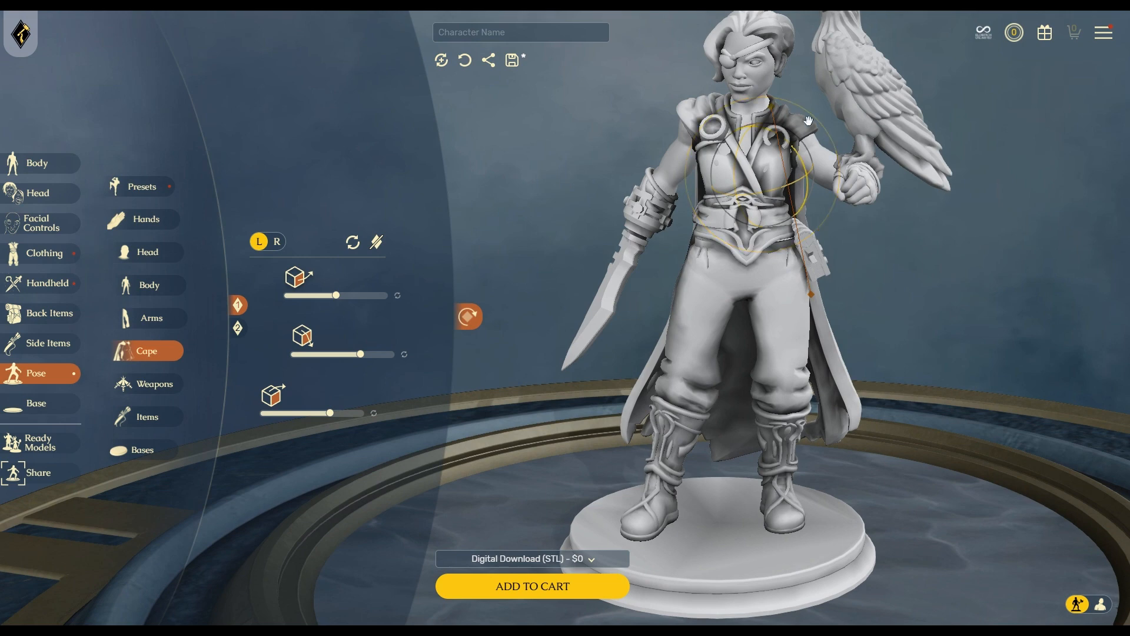
{"action": "left_click_drag", "start_coordinate": [808, 121], "coordinate": [706, 277]}
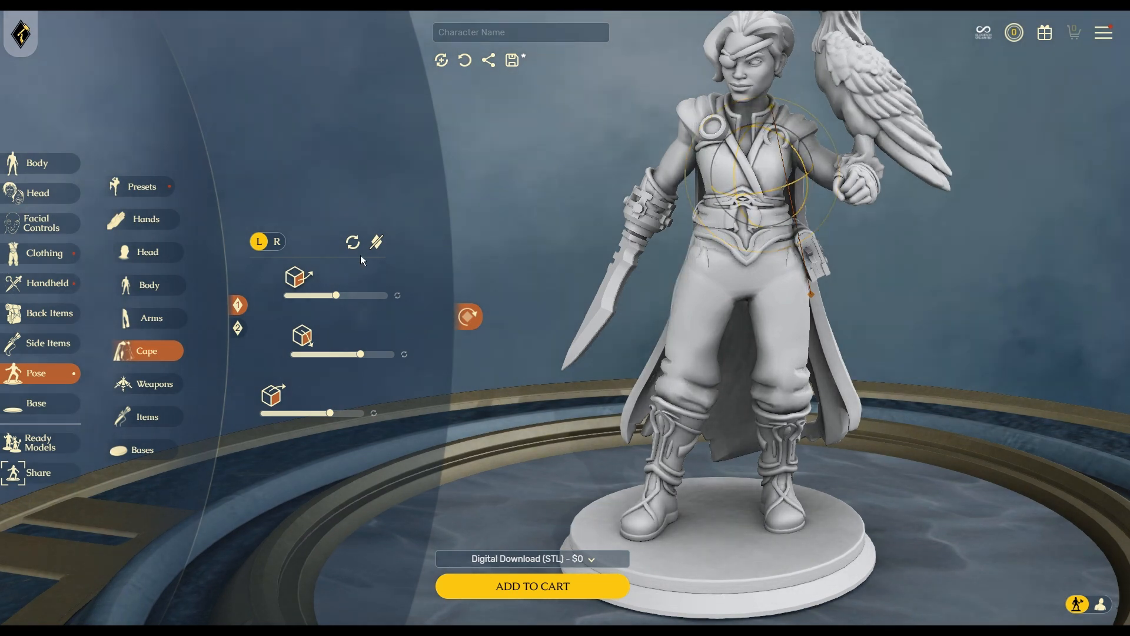
Hide the pose bones and slightly twist the upper body, head and falcon.
{"action": "left_click", "coordinate": [377, 243]}
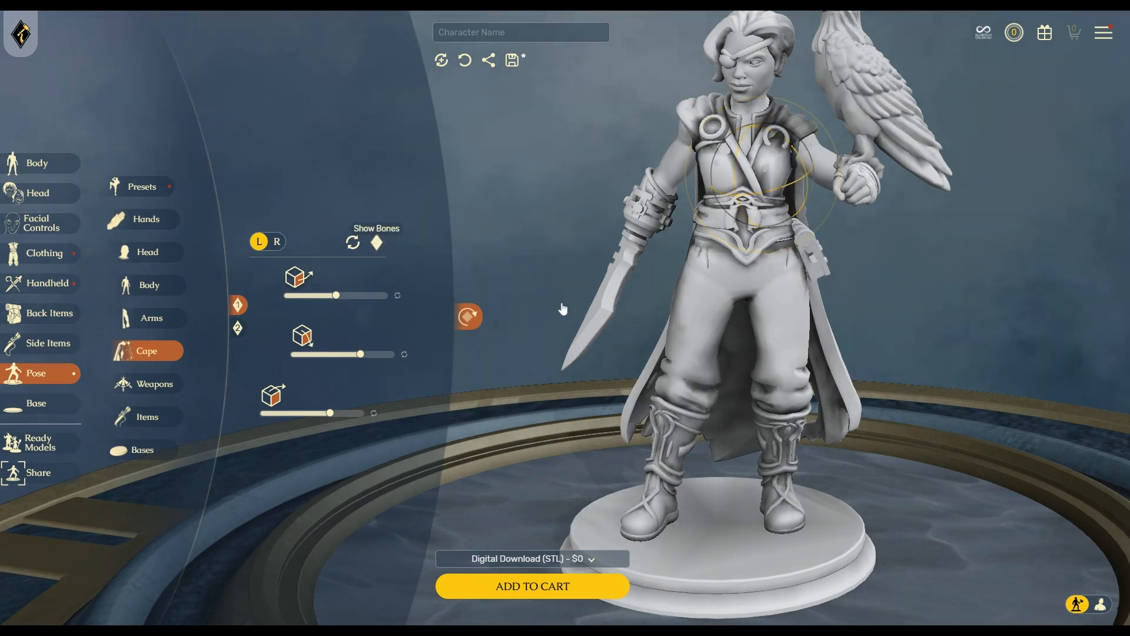
{"action": "left_click_drag", "start_coordinate": [1001, 465], "coordinate": [968, 467]}
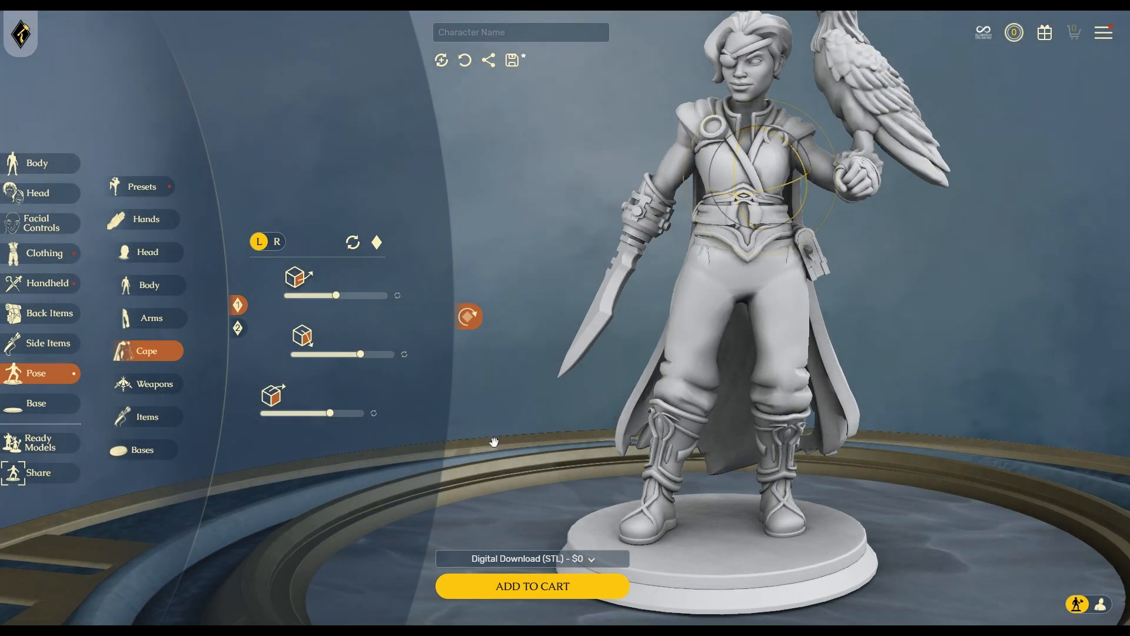
{"action": "left_click_drag", "start_coordinate": [493, 442], "coordinate": [674, 487]}
{"action": "left_click_drag", "start_coordinate": [764, 214], "coordinate": [724, 174]}
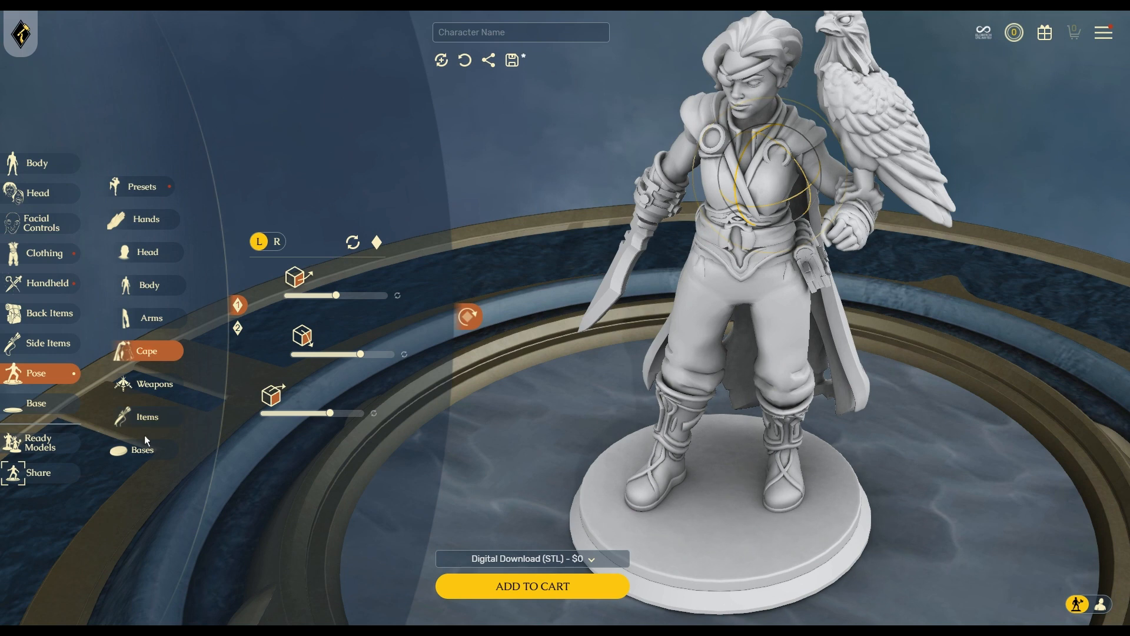
Delete the Tattered cloak under Clothing > Cape, then bring up the Back Items choices.
{"action": "left_click", "coordinate": [62, 253]}
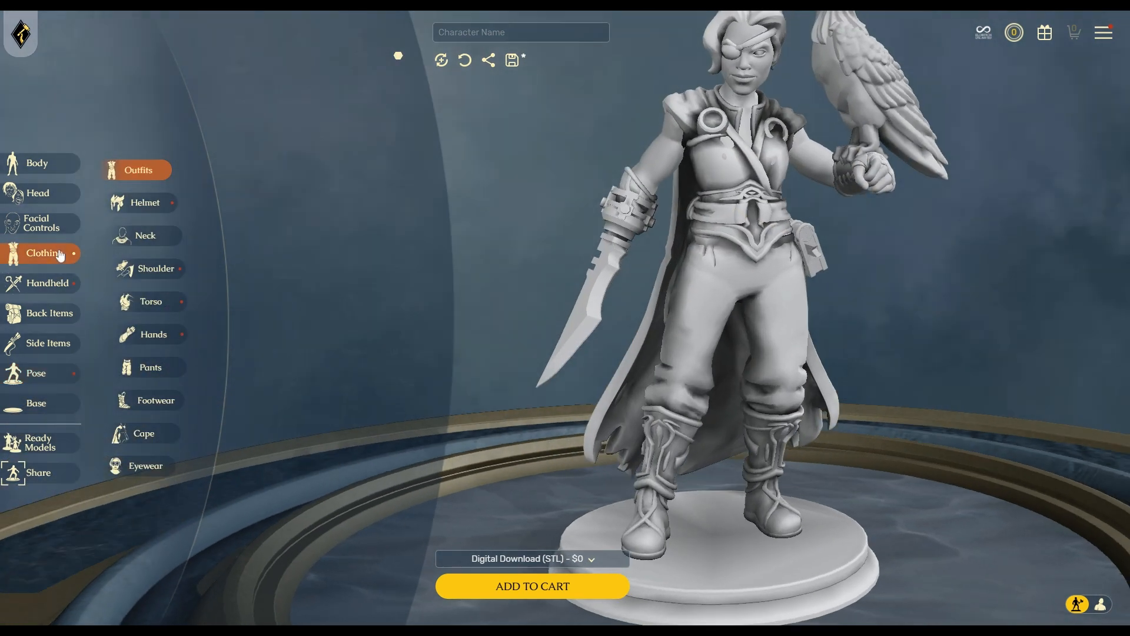
{"action": "left_click", "coordinate": [145, 433]}
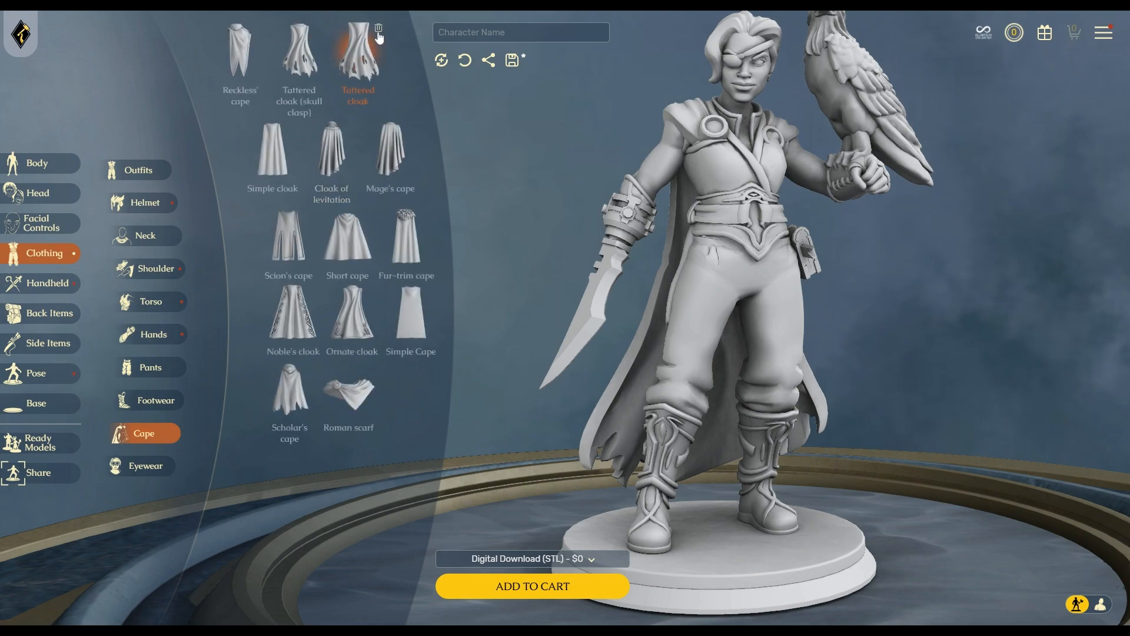
{"action": "left_click", "coordinate": [378, 31]}
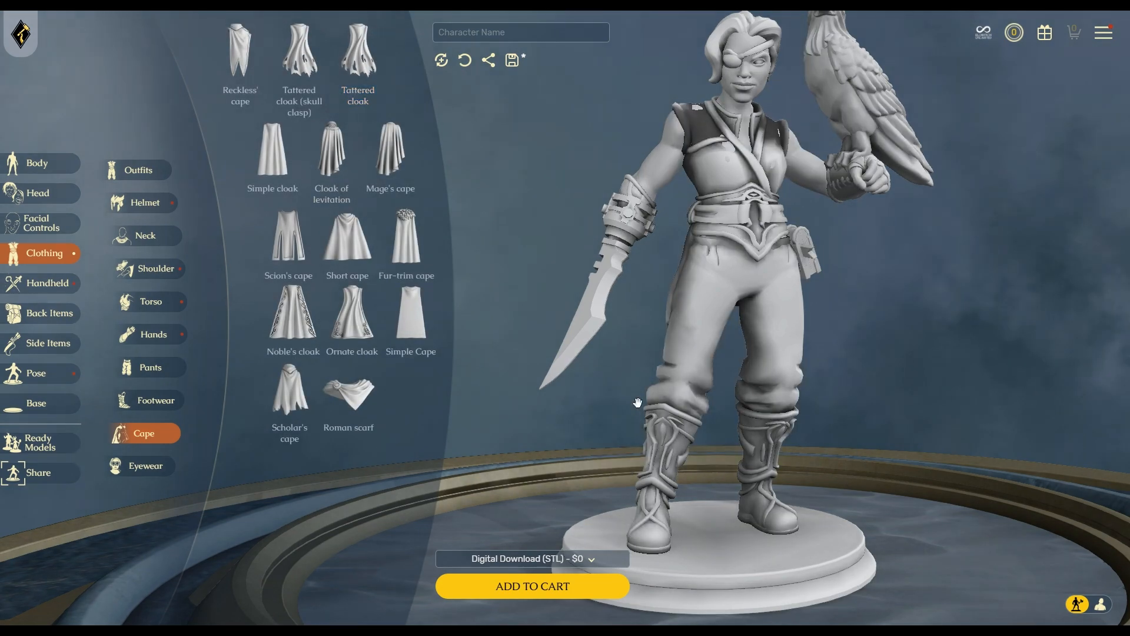
{"action": "left_click_drag", "start_coordinate": [627, 364], "coordinate": [905, 356]}
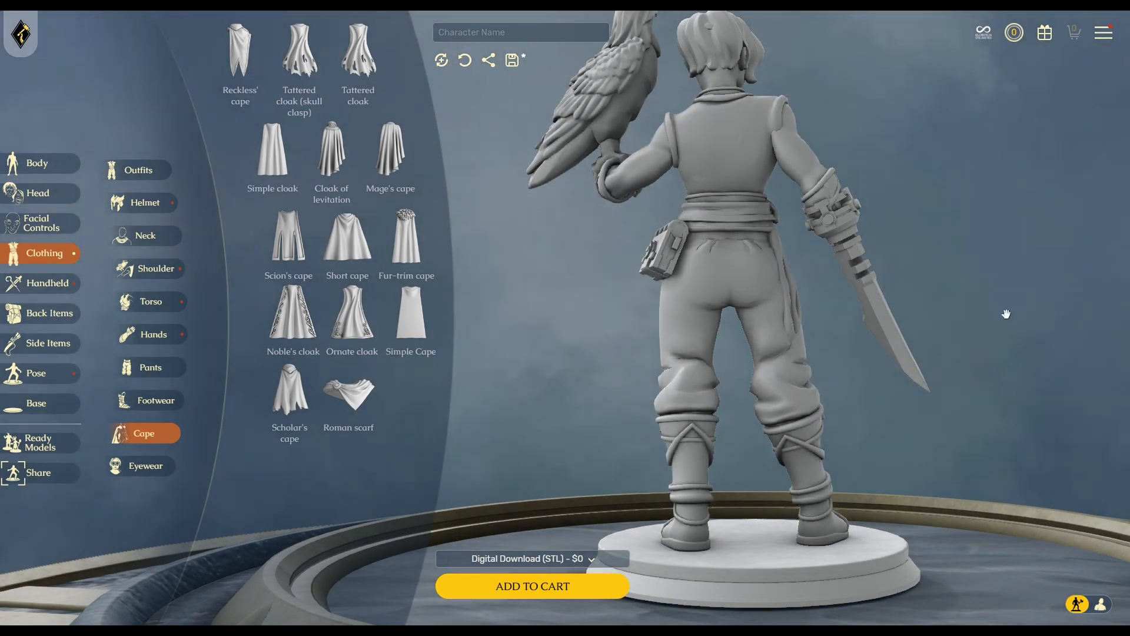
{"action": "left_click_drag", "start_coordinate": [1005, 313], "coordinate": [671, 331]}
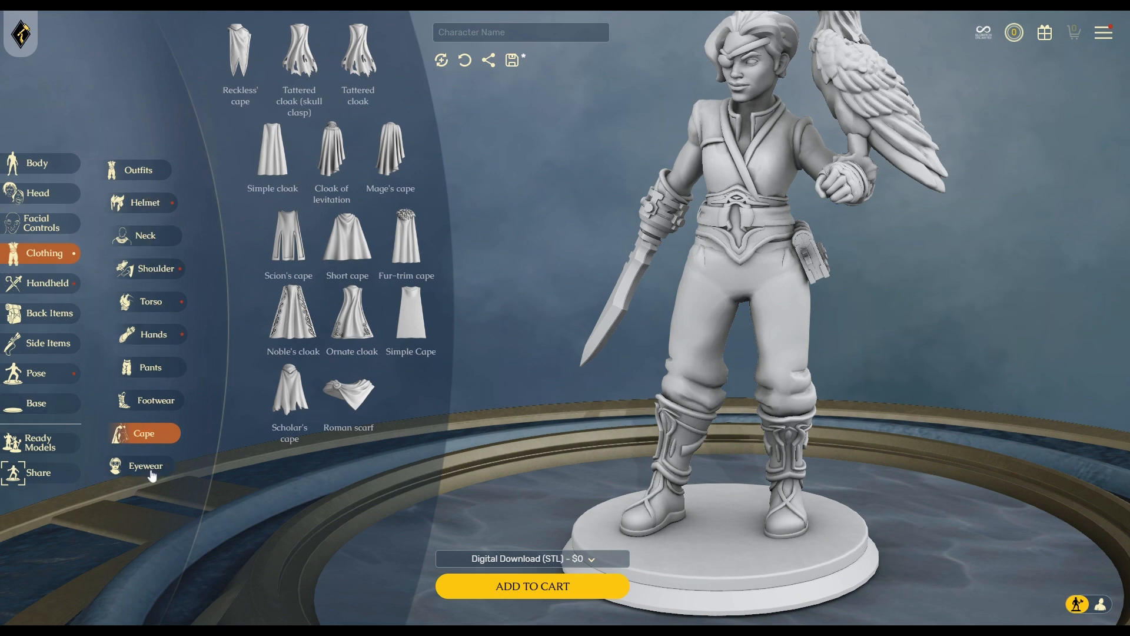
{"action": "left_click", "coordinate": [49, 313]}
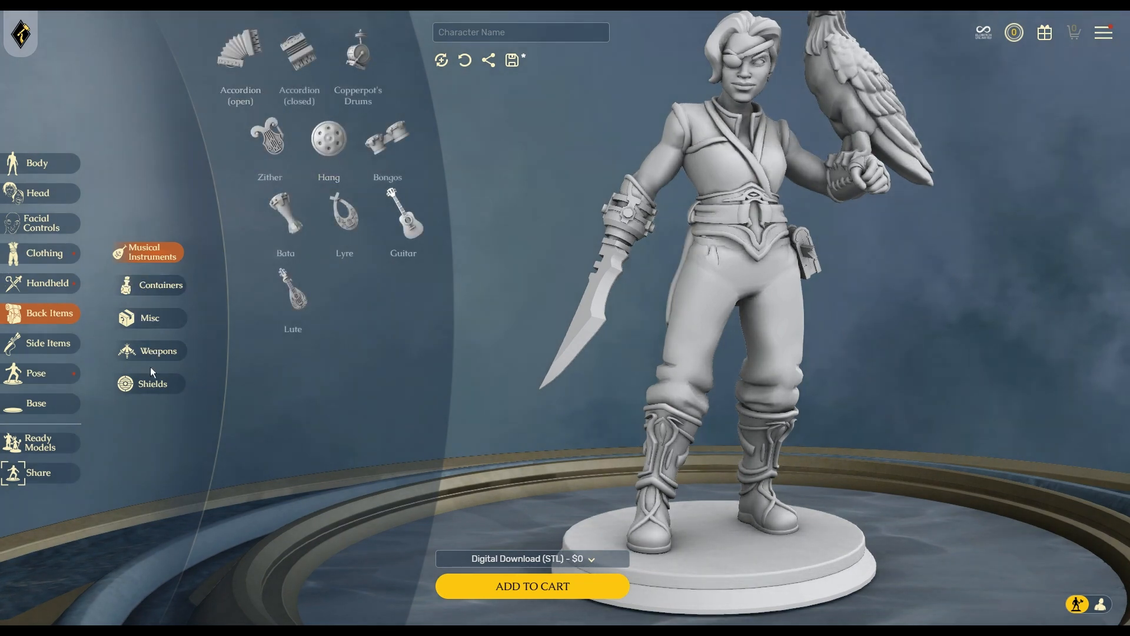
Put the Crusader shield on the figure's back and view it from behind.
{"action": "left_click", "coordinate": [152, 382]}
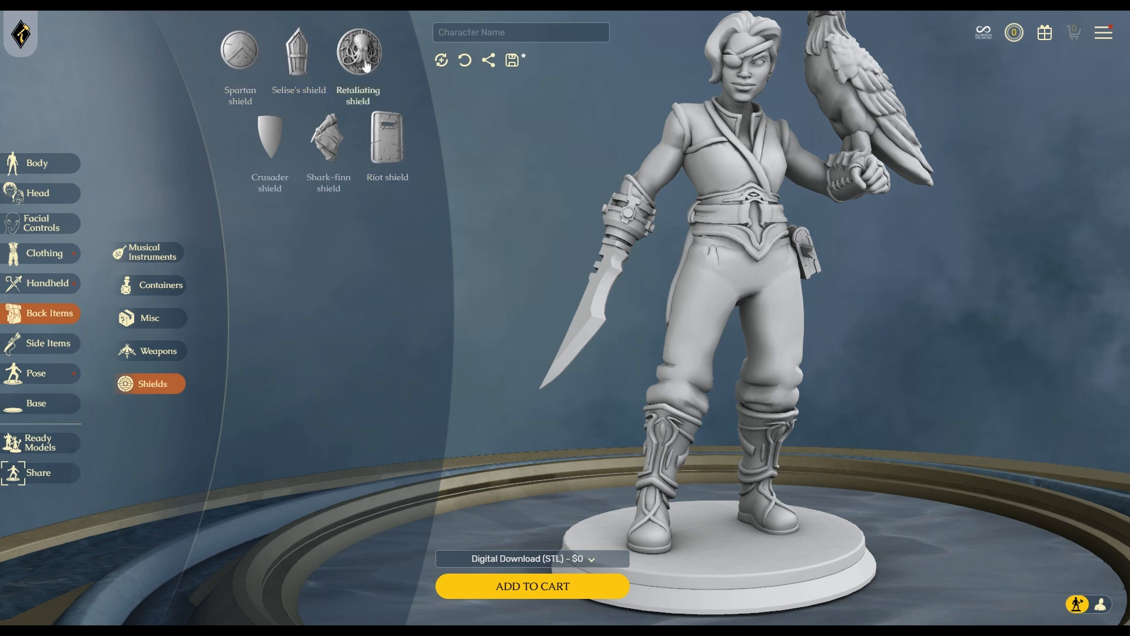
{"action": "left_click", "coordinate": [270, 156]}
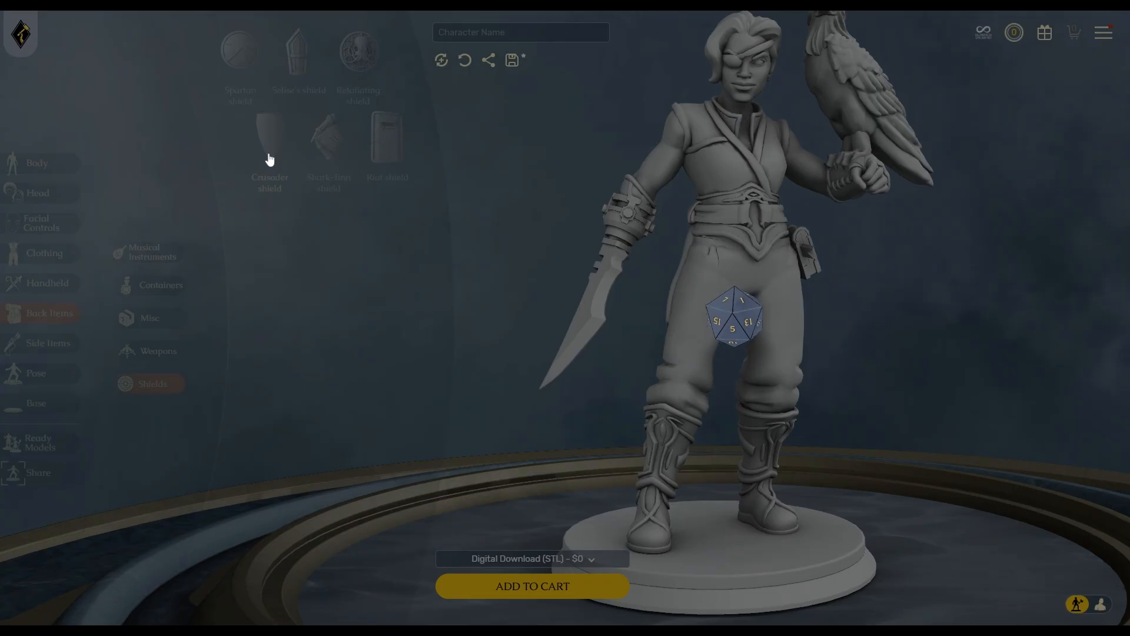
{"action": "left_click_drag", "start_coordinate": [805, 337], "coordinate": [916, 340]}
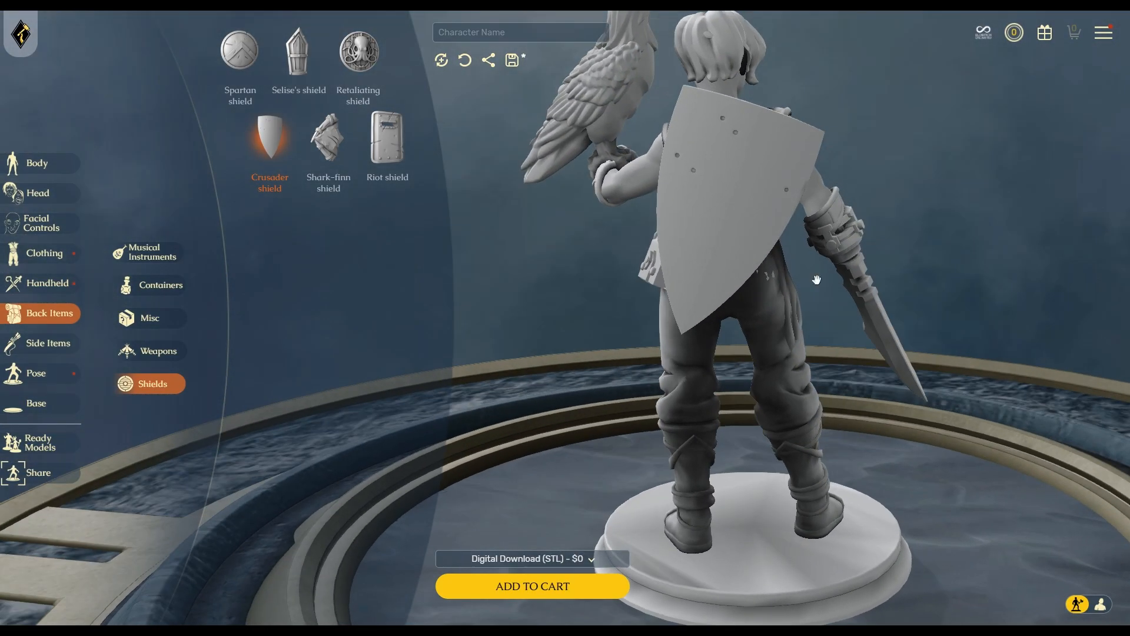
{"action": "left_click_drag", "start_coordinate": [816, 280], "coordinate": [373, 201]}
Swap in the Retaliating shield, inspect it, then remove it so no shield remains.
{"action": "left_click", "coordinate": [358, 52]}
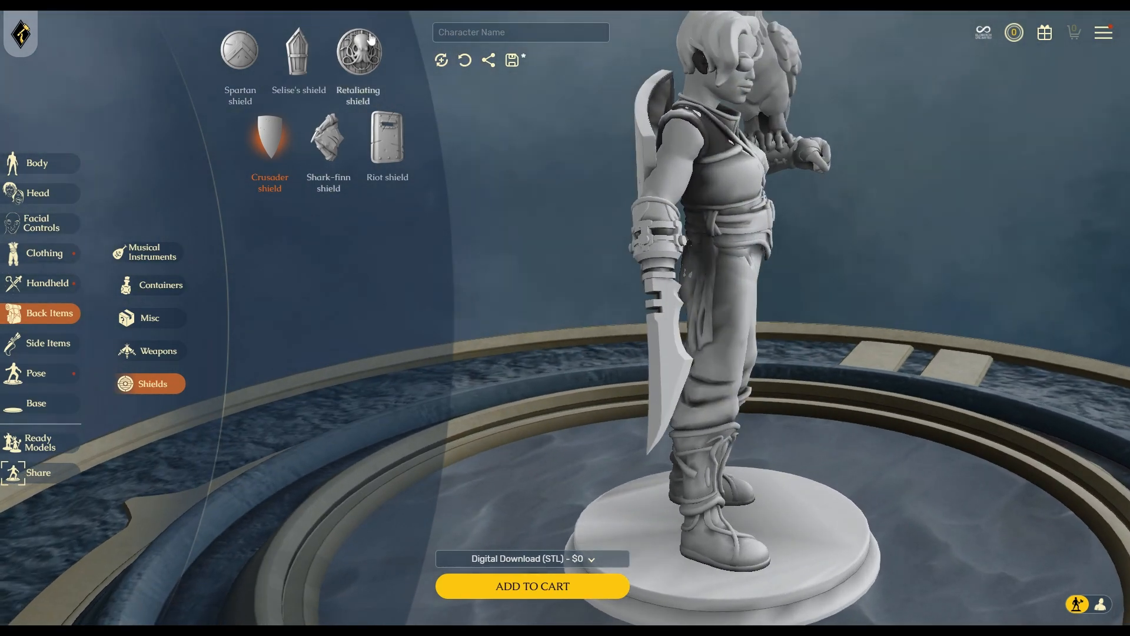
{"action": "left_click_drag", "start_coordinate": [602, 298], "coordinate": [801, 320]}
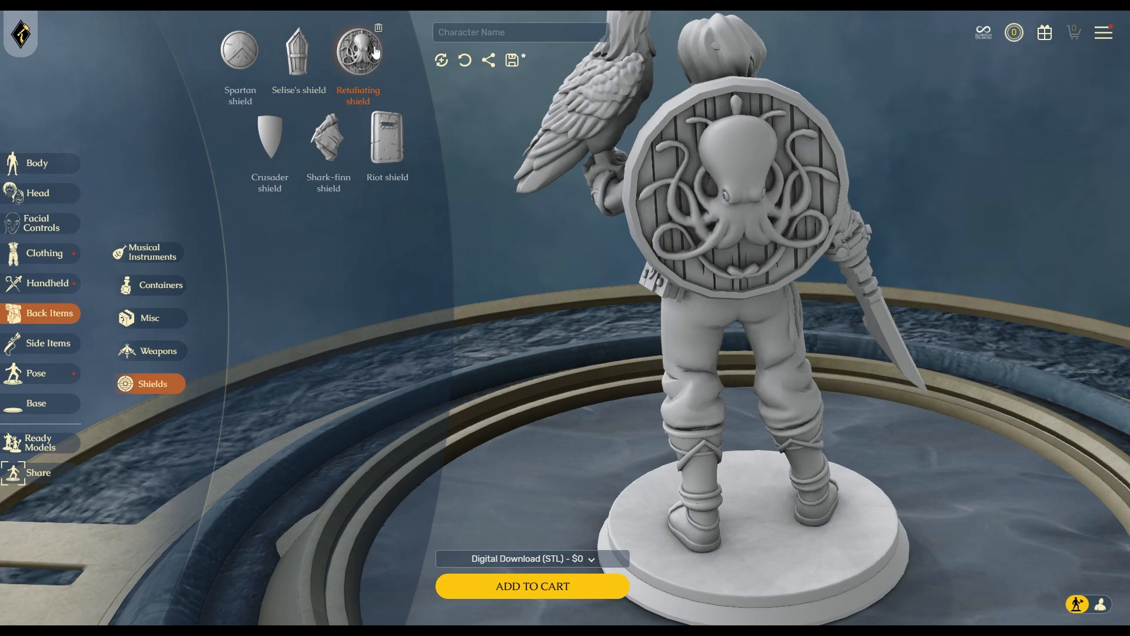
{"action": "left_click", "coordinate": [359, 52]}
{"action": "left_click", "coordinate": [167, 320]}
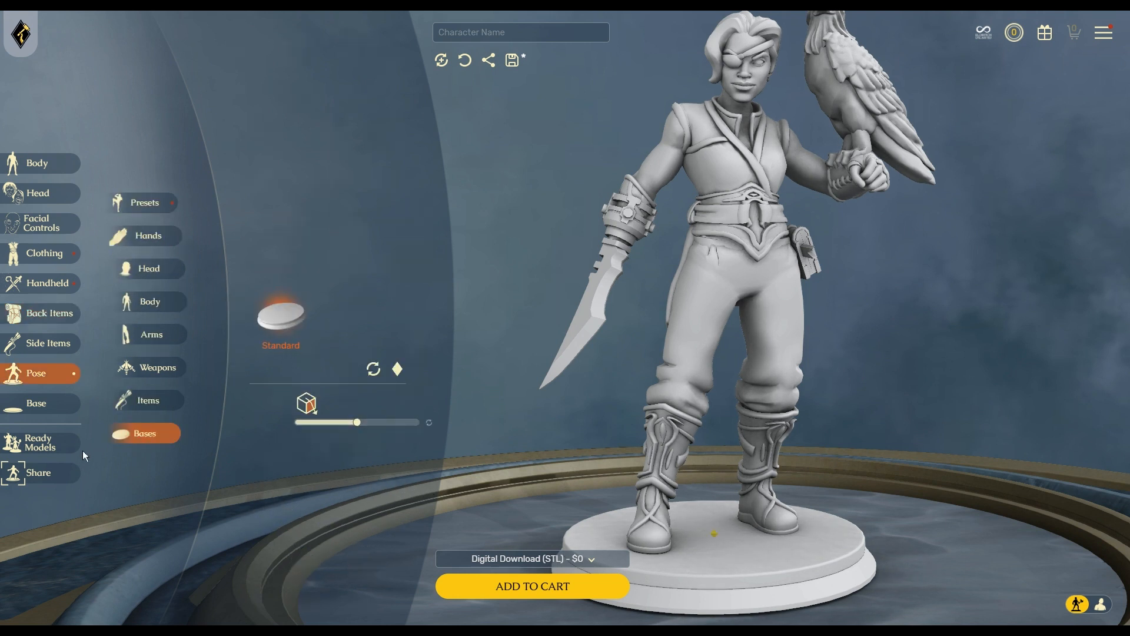
Compare the Stream, Cogs and gears, Cyber and Conditional marker bases, then settle on Waves.
{"action": "left_click", "coordinate": [38, 404]}
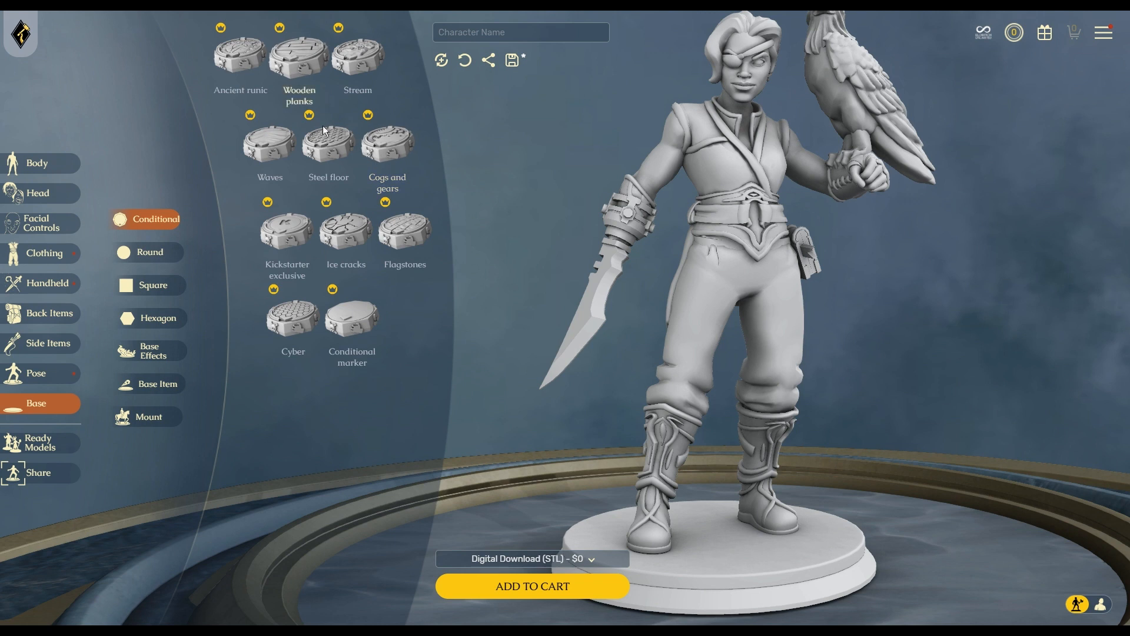
{"action": "left_click", "coordinate": [358, 61]}
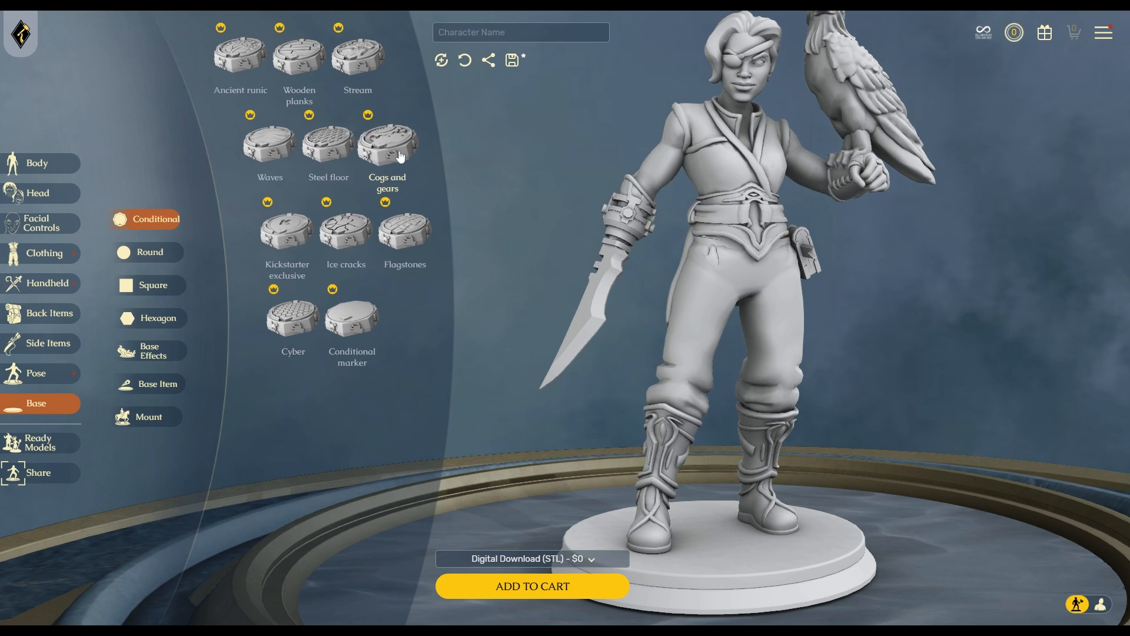
{"action": "left_click", "coordinate": [399, 155]}
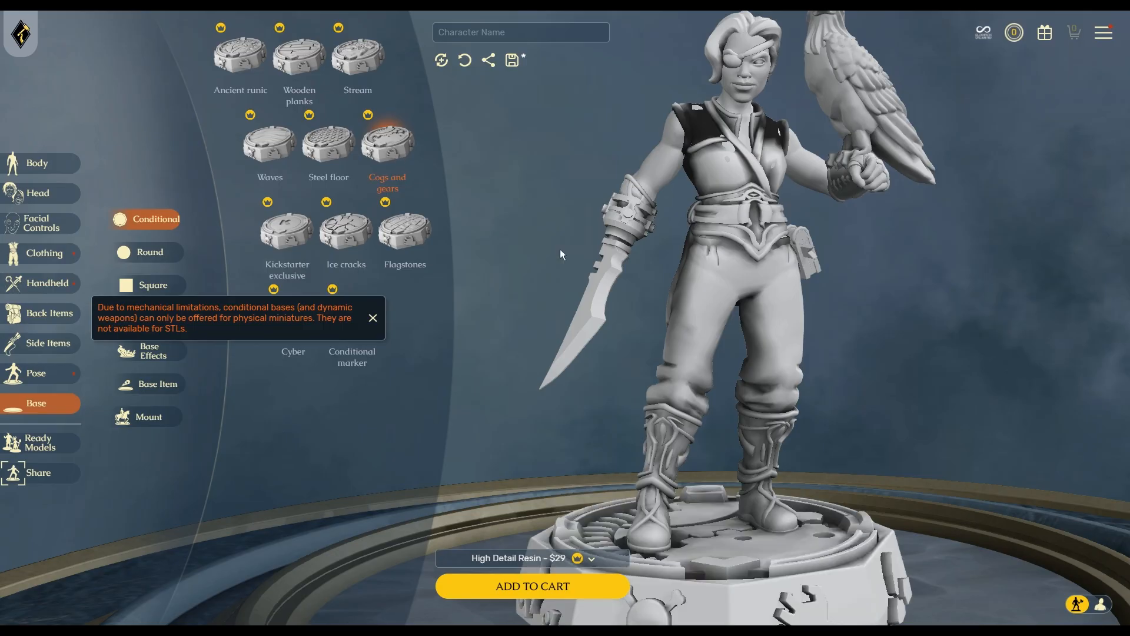
{"action": "left_click_drag", "start_coordinate": [961, 436], "coordinate": [920, 516]}
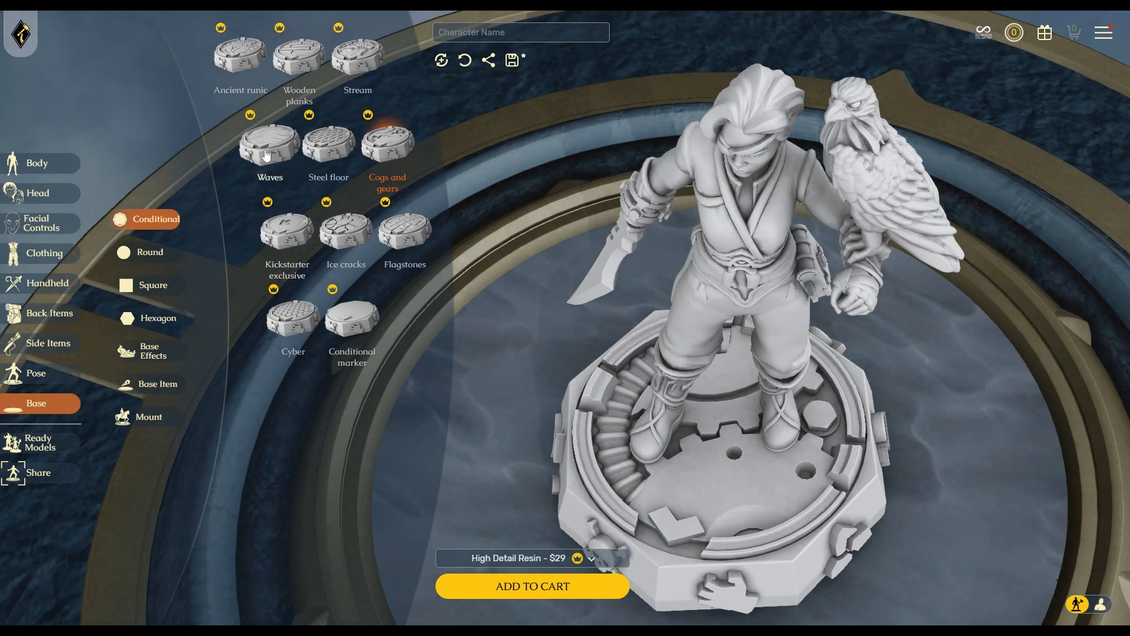
{"action": "left_click", "coordinate": [301, 328]}
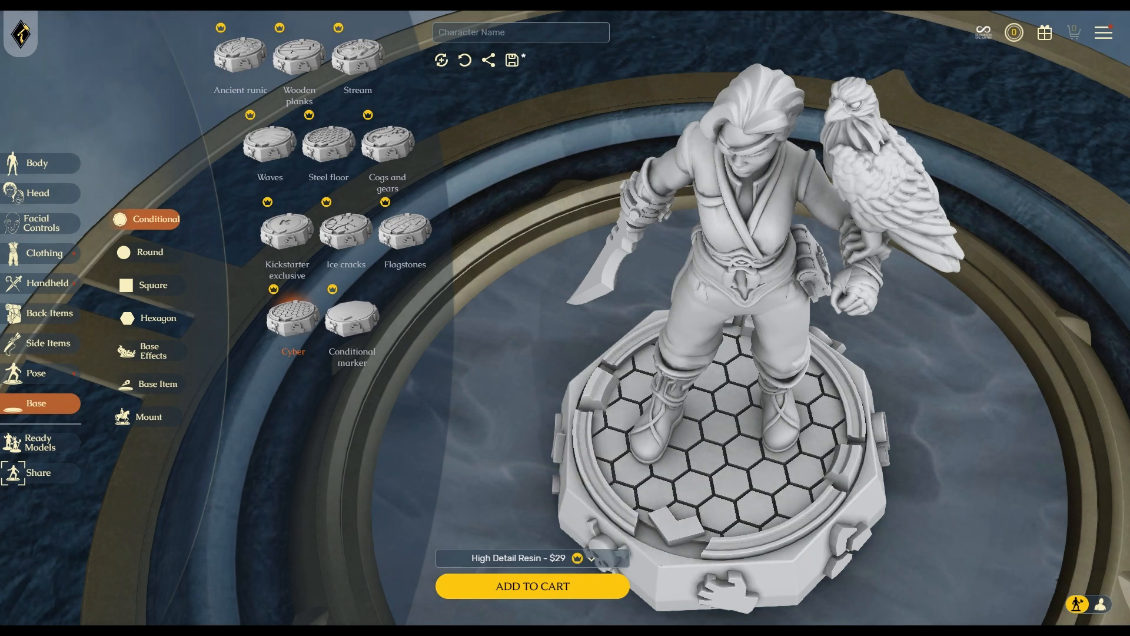
{"action": "mouse_move", "coordinate": [927, 481]}
{"action": "left_mouse_down"}
{"action": "mouse_move", "coordinate": [913, 416]}
{"action": "mouse_move", "coordinate": [830, 377]}
{"action": "mouse_move", "coordinate": [729, 424]}
{"action": "mouse_move", "coordinate": [918, 499]}
{"action": "left_mouse_up"}
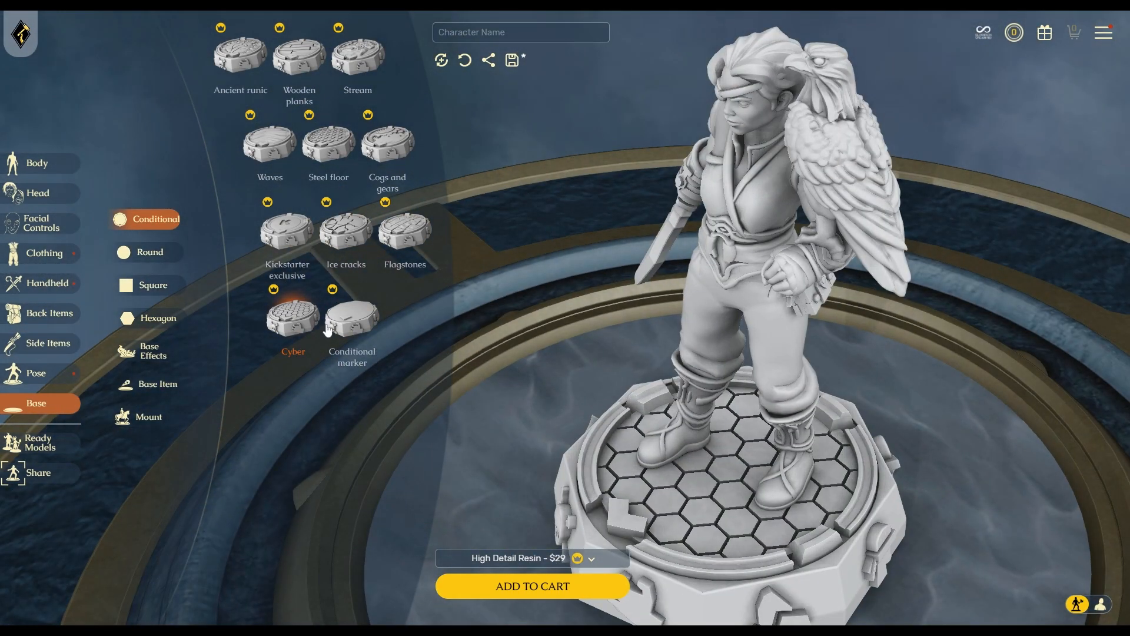
{"action": "left_click", "coordinate": [349, 321]}
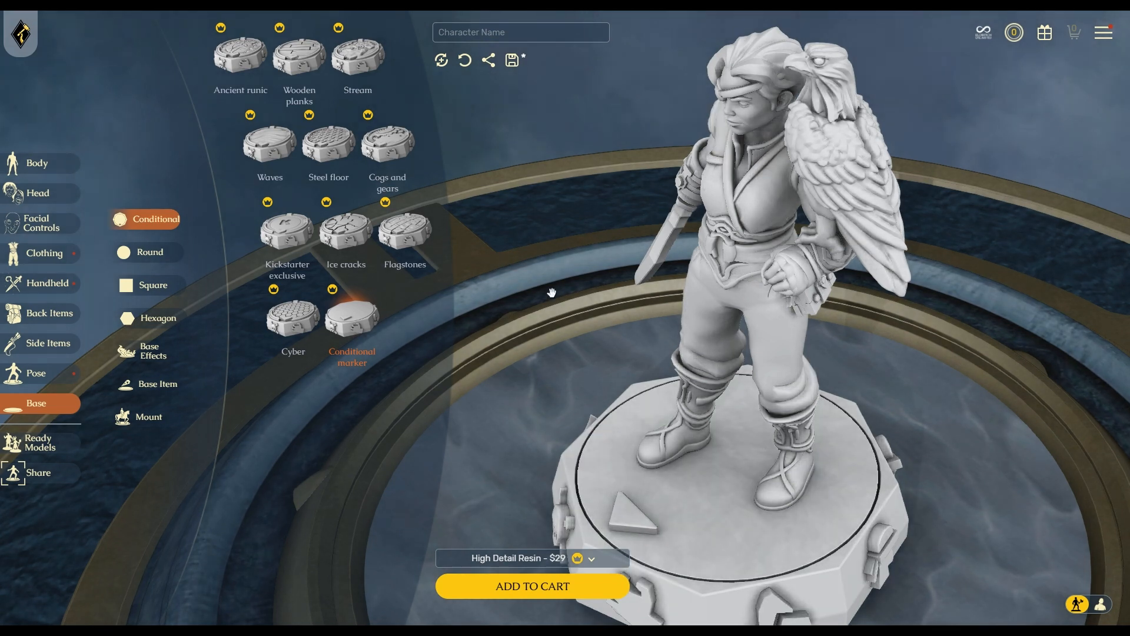
{"action": "left_click", "coordinate": [278, 141]}
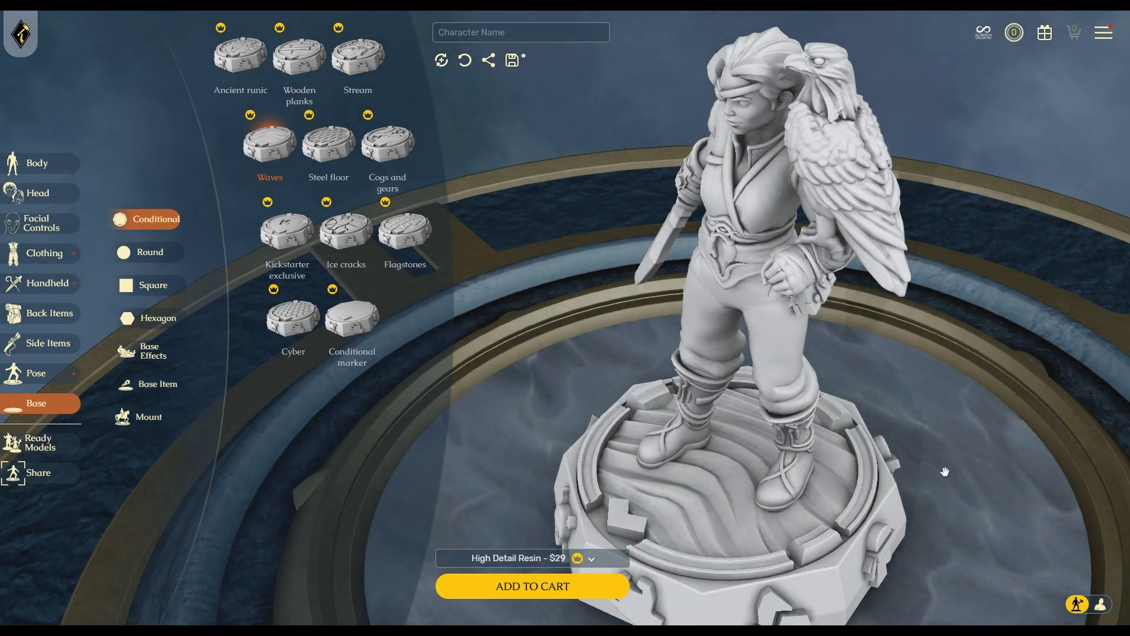
{"action": "left_click_drag", "start_coordinate": [943, 478], "coordinate": [901, 472]}
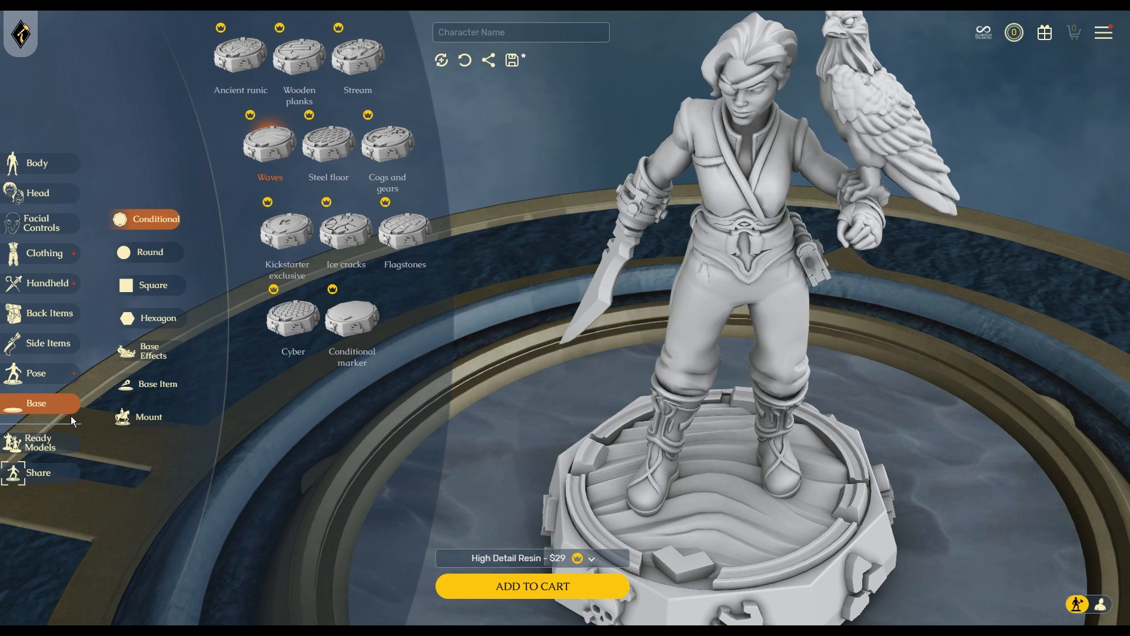
{"action": "left_click", "coordinate": [538, 553]}
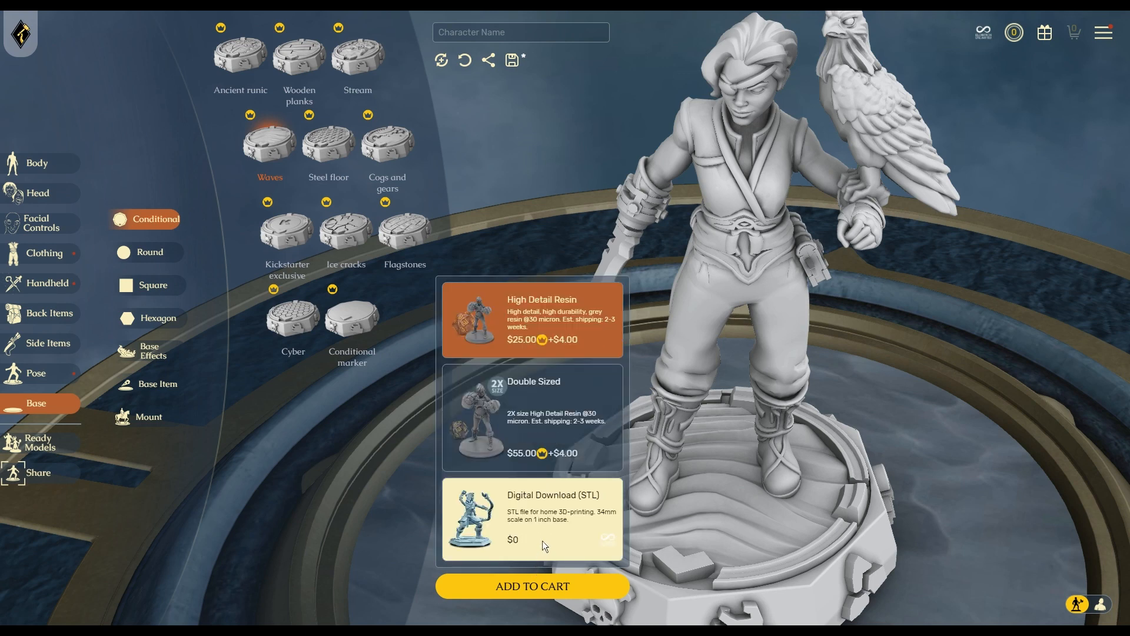
{"action": "left_click", "coordinate": [542, 541]}
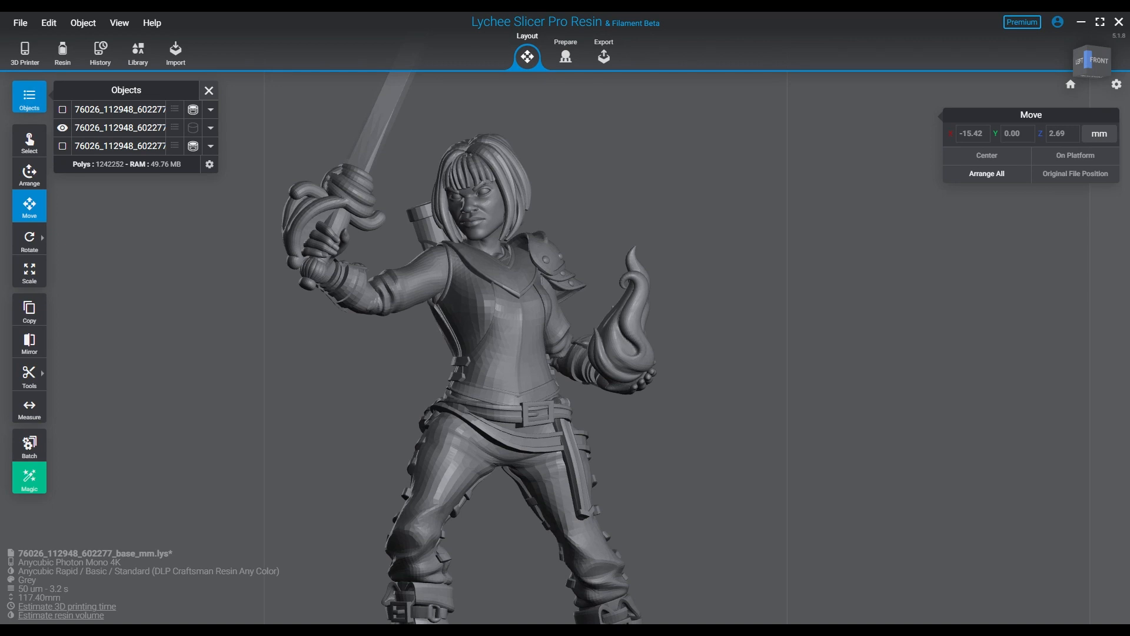
Orbit, pan and zoom around the model to inspect the torso from several angles.
{"action": "right_click_drag", "start_coordinate": [506, 342], "coordinate": [410, 347]}
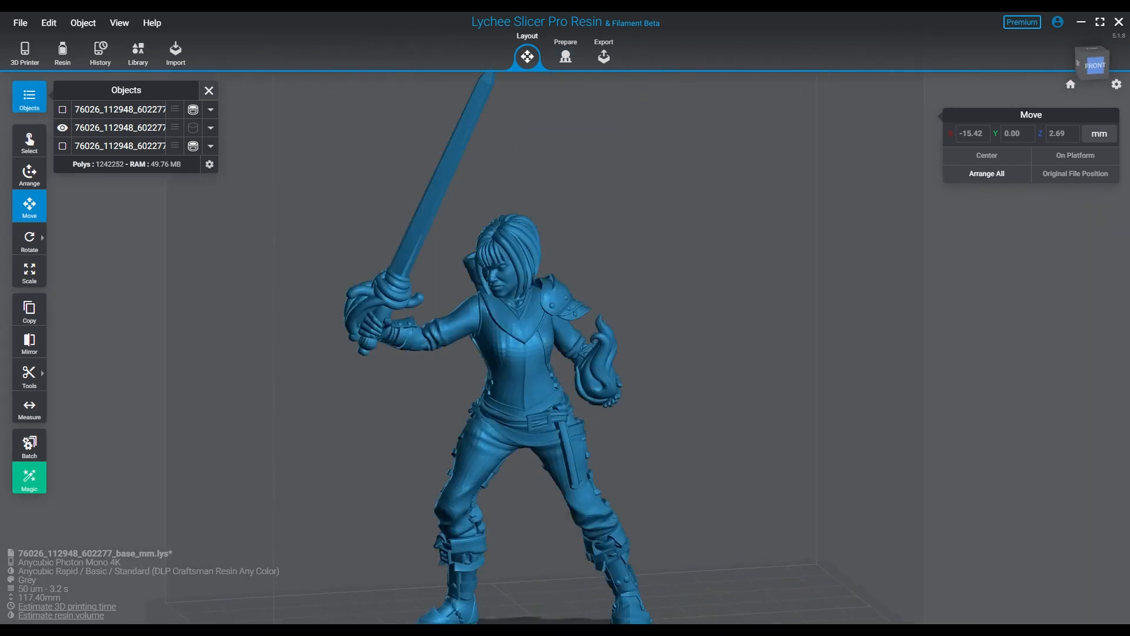
{"action": "scroll", "coordinate": [579, 441], "scroll_direction": "up", "scroll_amount": 3}
{"action": "scroll", "coordinate": [580, 442], "scroll_direction": "up", "scroll_amount": 2}
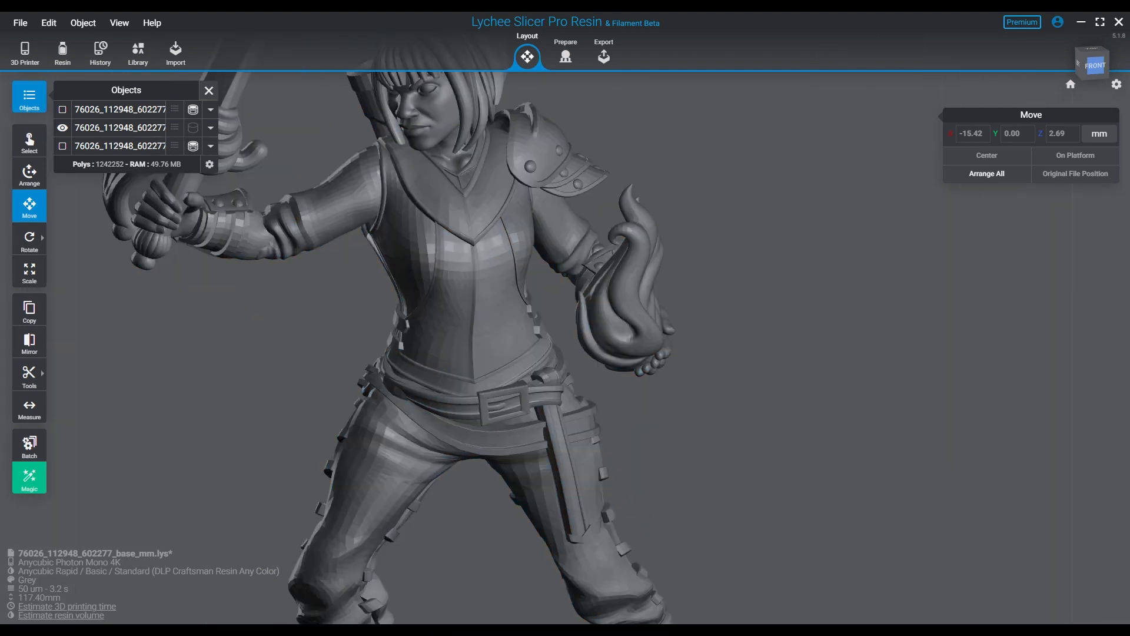
{"action": "right_click_drag", "start_coordinate": [580, 441], "coordinate": [686, 399]}
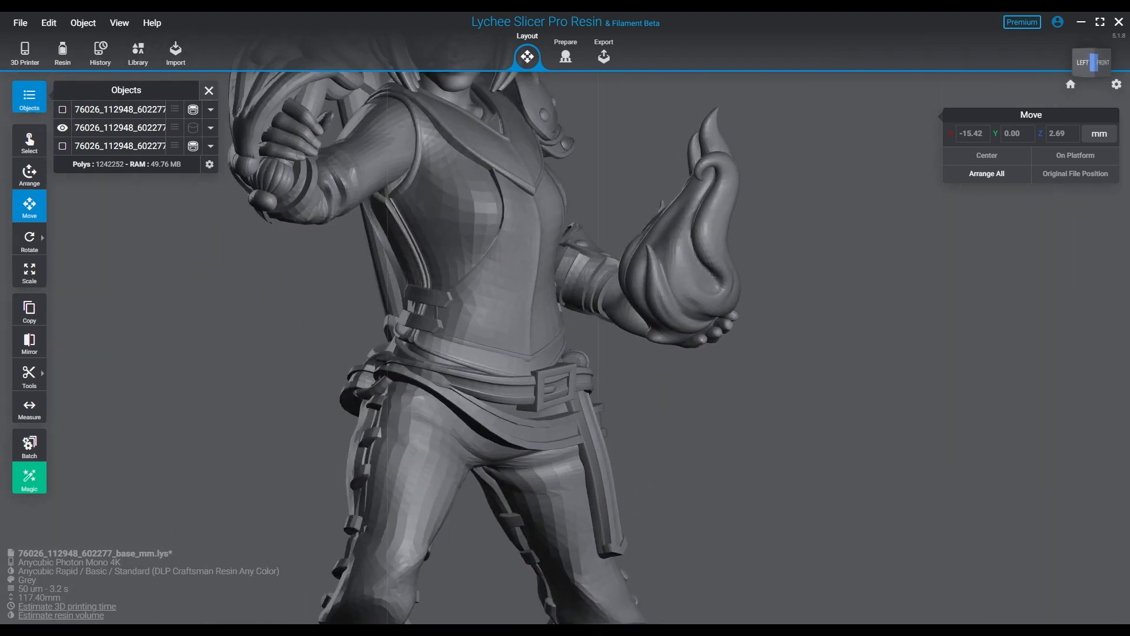
{"action": "right_click_drag", "start_coordinate": [530, 365], "coordinate": [488, 329]}
{"action": "middle_click_drag", "start_coordinate": [488, 306], "coordinate": [830, 364]}
{"action": "right_click_drag", "start_coordinate": [589, 383], "coordinate": [627, 380]}
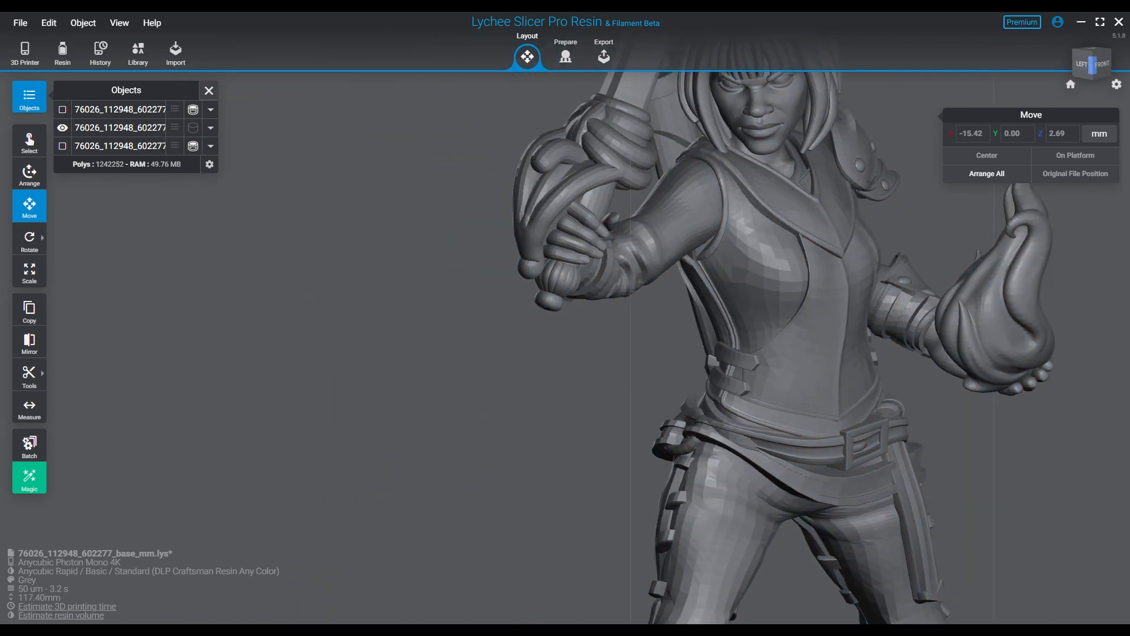
{"action": "scroll", "coordinate": [591, 319], "scroll_direction": "up", "scroll_amount": 6}
{"action": "middle_click_drag", "start_coordinate": [618, 247], "coordinate": [421, 376]}
{"action": "right_click_drag", "start_coordinate": [421, 375], "coordinate": [356, 374]}
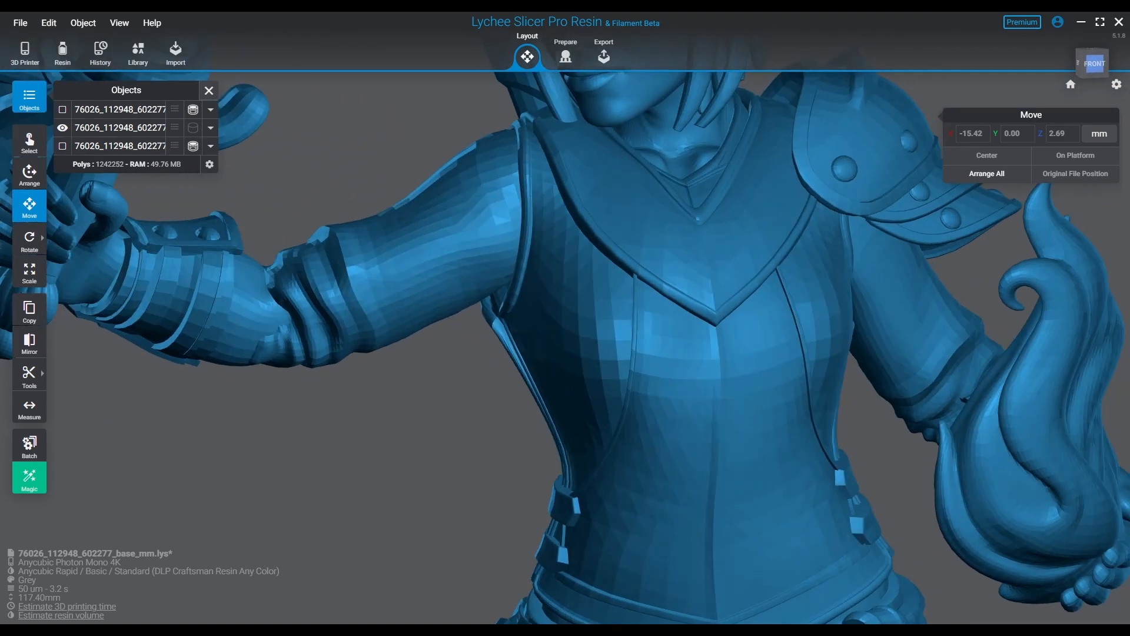
{"action": "middle_click_drag", "start_coordinate": [356, 374], "coordinate": [557, 337]}
Set the Grey resin profile's layer thickness to 35 µm.
{"action": "middle_click_drag", "start_coordinate": [824, 330], "coordinate": [433, 269]}
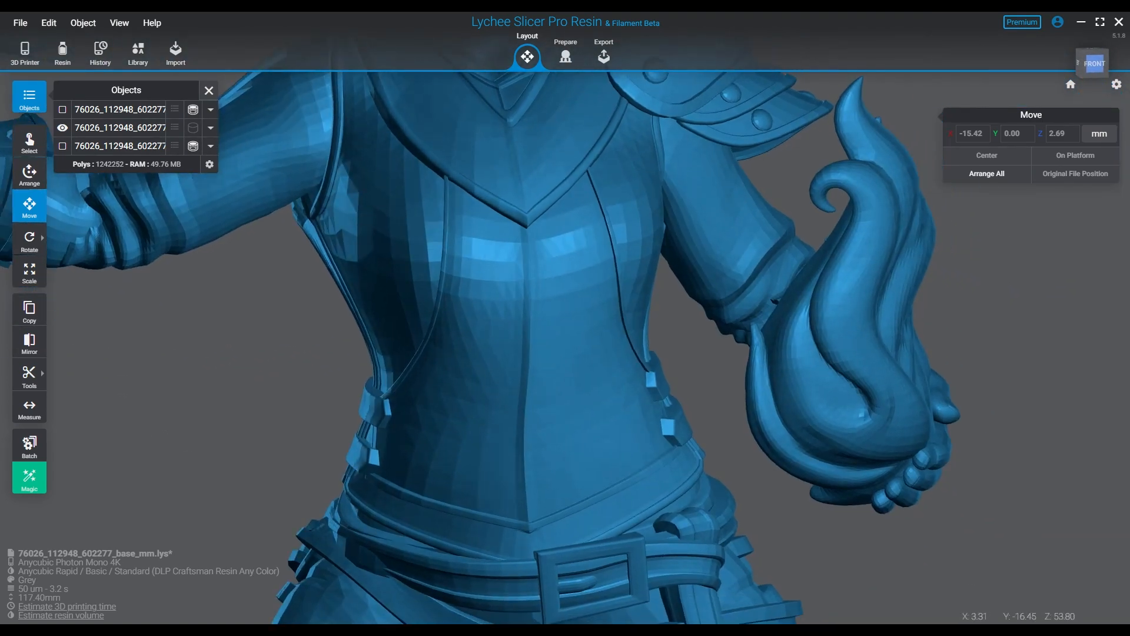
{"action": "scroll", "coordinate": [653, 377], "scroll_direction": "down", "scroll_amount": 4}
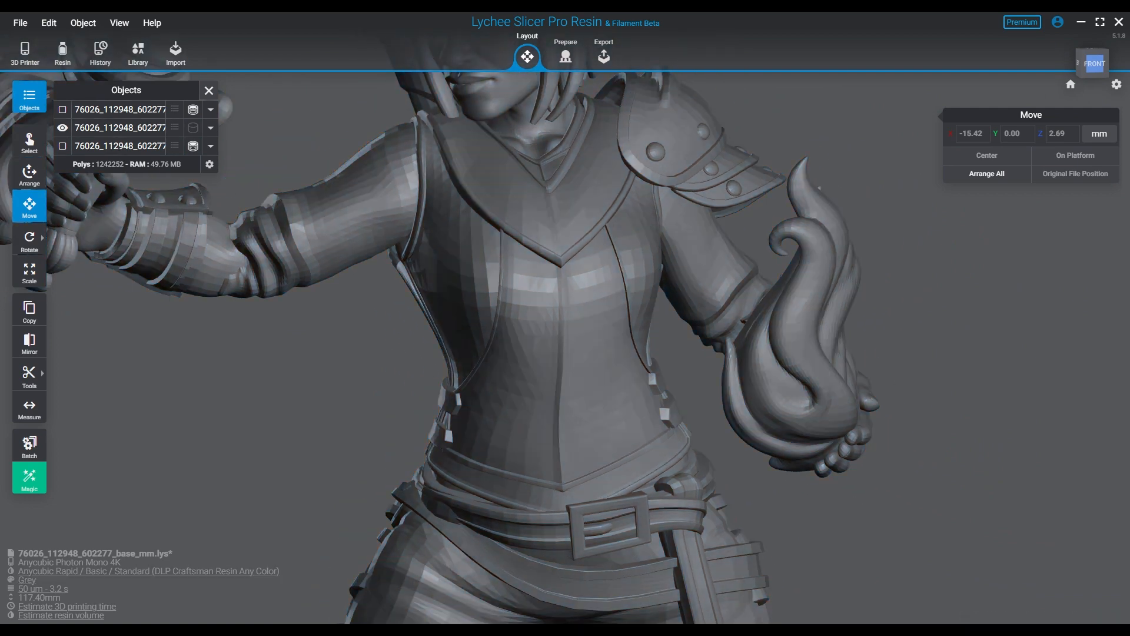
{"action": "left_click", "coordinate": [62, 53]}
{"action": "left_click", "coordinate": [780, 339]}
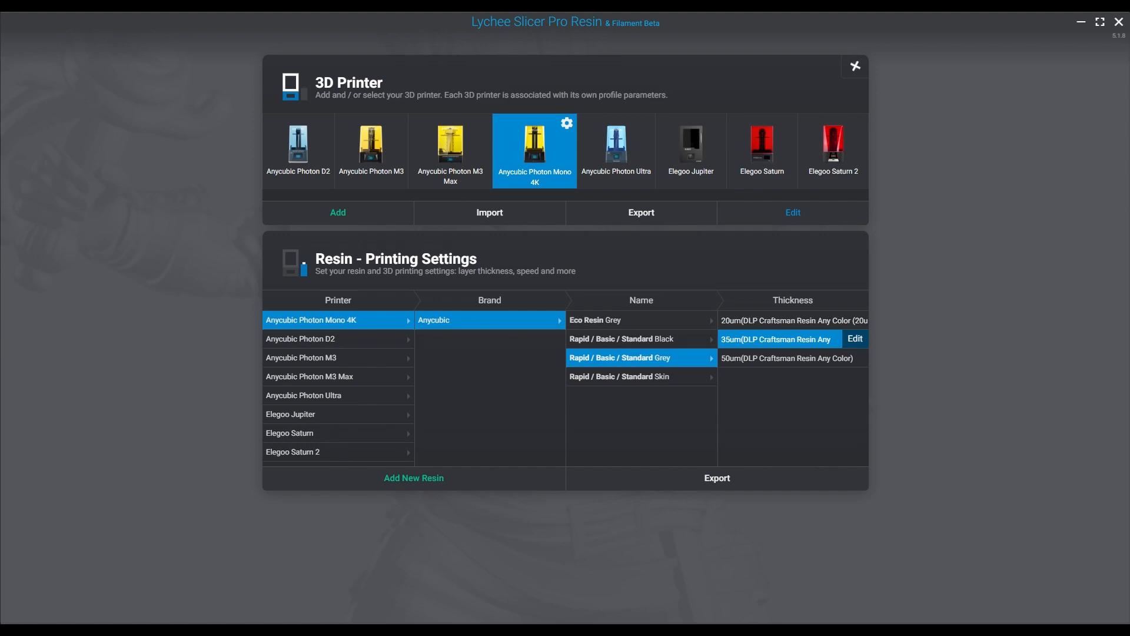
Close the 3D Printer/Resin dialog and check the model's right side.
{"action": "left_click", "coordinate": [855, 66]}
{"action": "right_click_drag", "start_coordinate": [601, 329], "coordinate": [536, 342]}
{"action": "mouse_move", "coordinate": [612, 336]}
{"action": "right_mouse_down"}
{"action": "mouse_move", "coordinate": [462, 336]}
{"action": "mouse_move", "coordinate": [615, 353]}
{"action": "mouse_move", "coordinate": [599, 303]}
{"action": "mouse_move", "coordinate": [592, 349]}
{"action": "mouse_move", "coordinate": [609, 345]}
{"action": "right_mouse_up"}
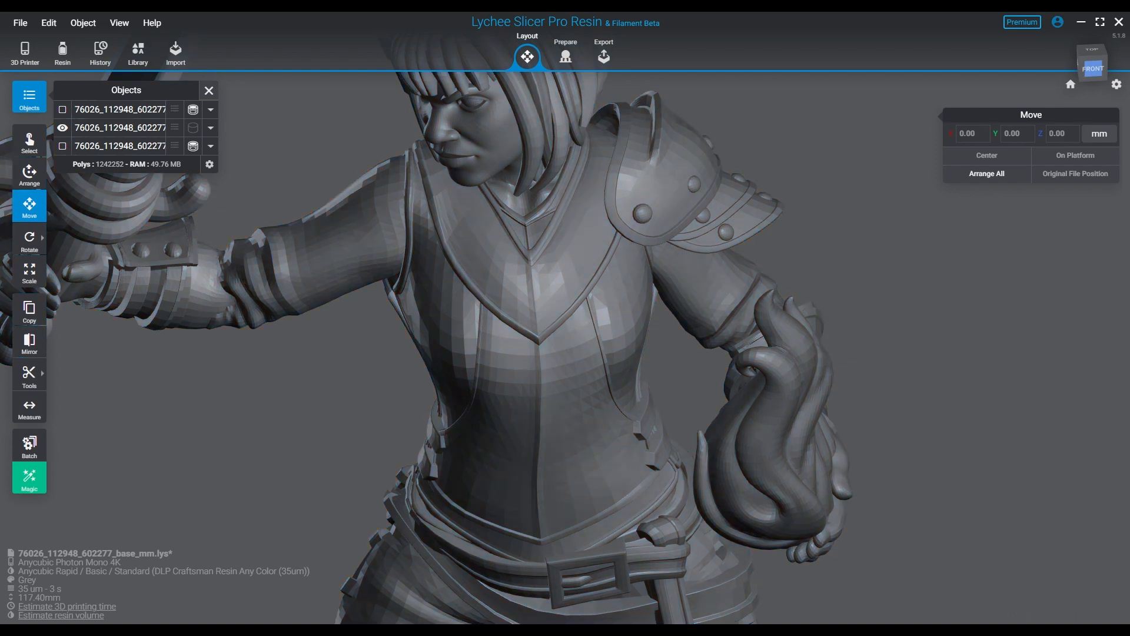
Inspect the large sword-wielding figure from several angles, then hide it, leaving no models visible.
{"action": "right_click_drag", "start_coordinate": [530, 329], "coordinate": [803, 303]}
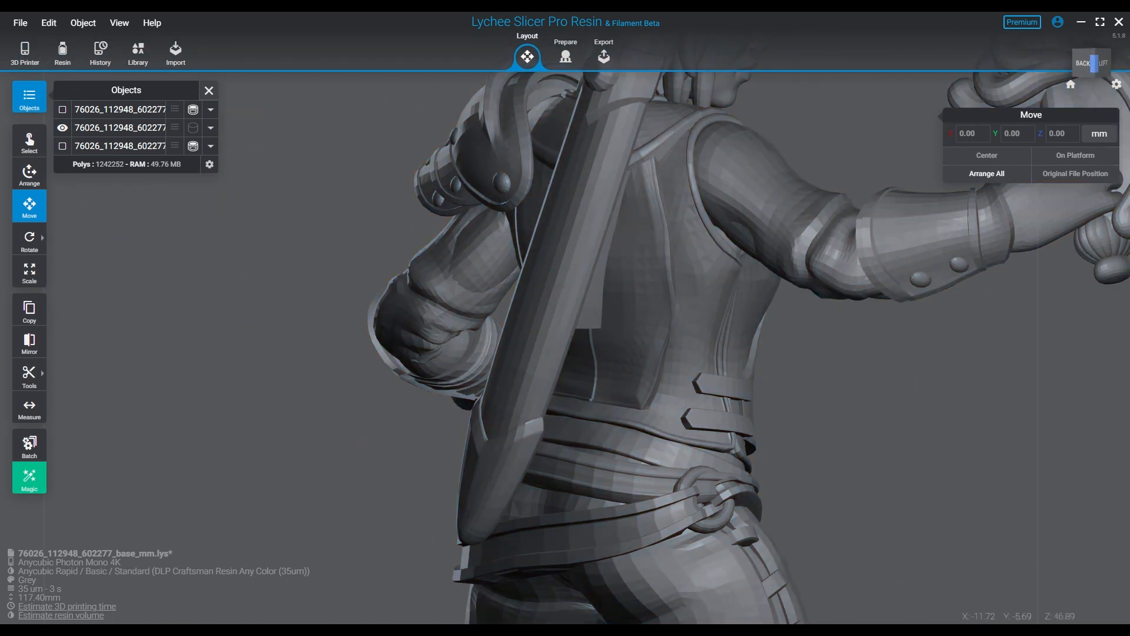
{"action": "right_click_drag", "start_coordinate": [294, 294], "coordinate": [259, 297]}
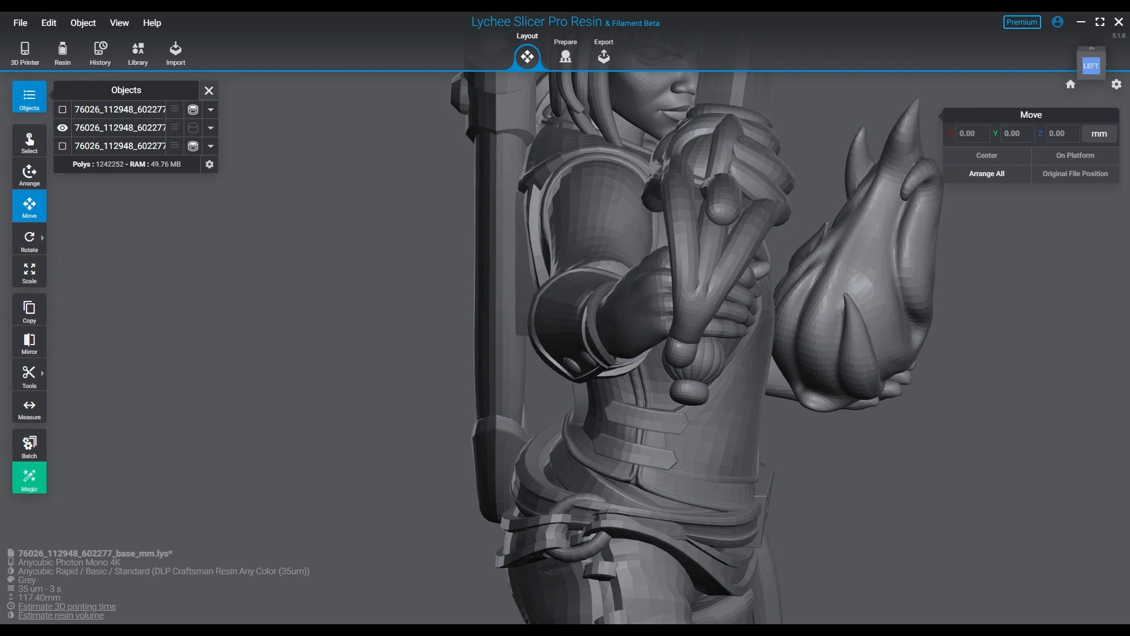
{"action": "right_click_drag", "start_coordinate": [412, 265], "coordinate": [333, 264]}
{"action": "middle_click_drag", "start_coordinate": [333, 265], "coordinate": [312, 392]}
{"action": "right_click_drag", "start_coordinate": [312, 391], "coordinate": [275, 330]}
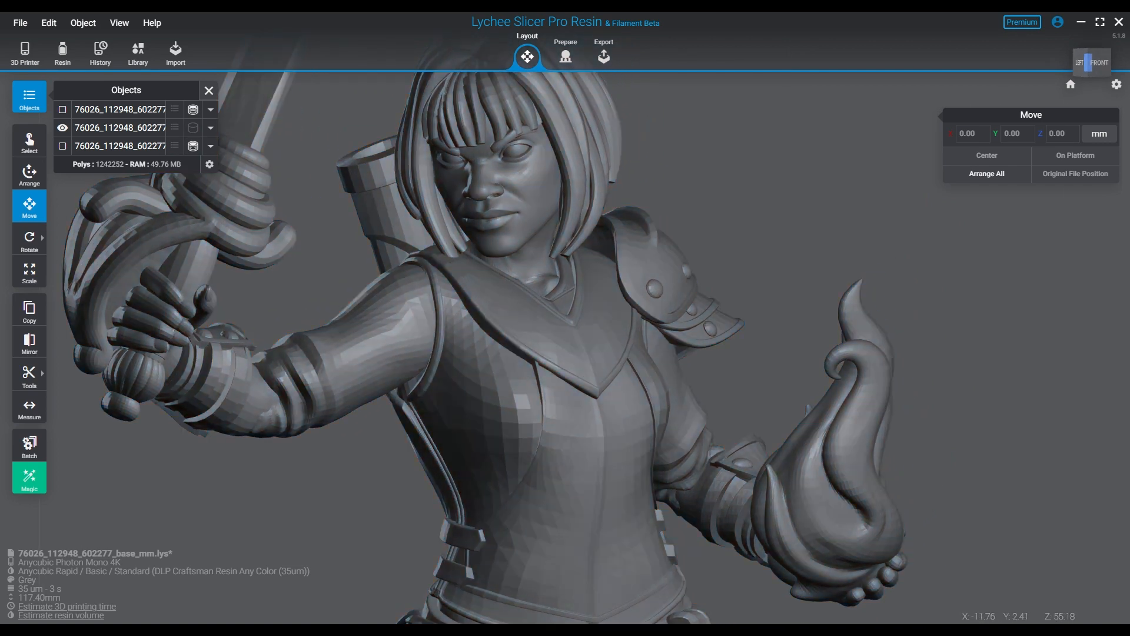
{"action": "scroll", "coordinate": [595, 376], "scroll_direction": "down", "scroll_amount": 5}
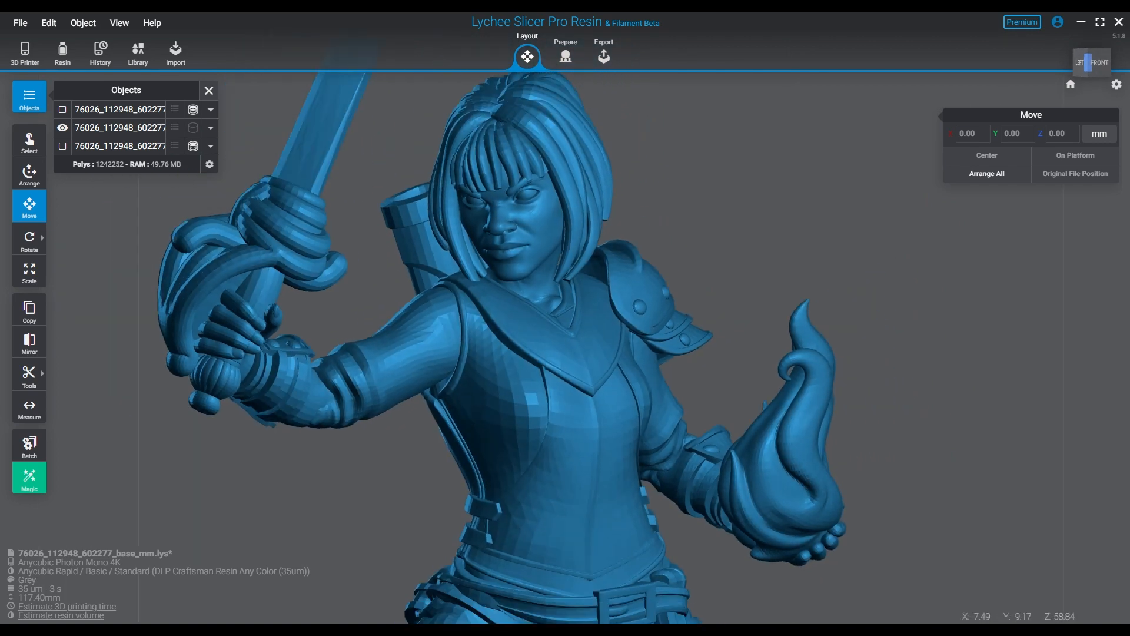
{"action": "scroll", "coordinate": [594, 376], "scroll_direction": "down", "scroll_amount": 8}
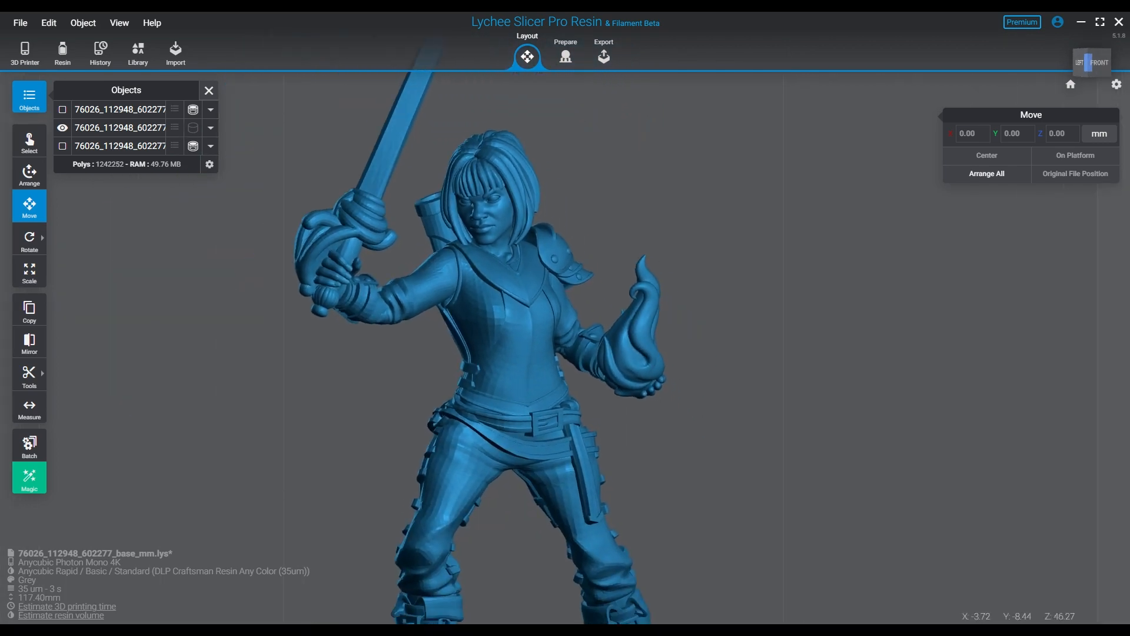
{"action": "scroll", "coordinate": [544, 392], "scroll_direction": "down", "scroll_amount": 2}
{"action": "mouse_move", "coordinate": [544, 391]}
{"action": "right_mouse_down"}
{"action": "mouse_move", "coordinate": [486, 415]}
{"action": "mouse_move", "coordinate": [500, 426]}
{"action": "mouse_move", "coordinate": [556, 391]}
{"action": "right_mouse_up"}
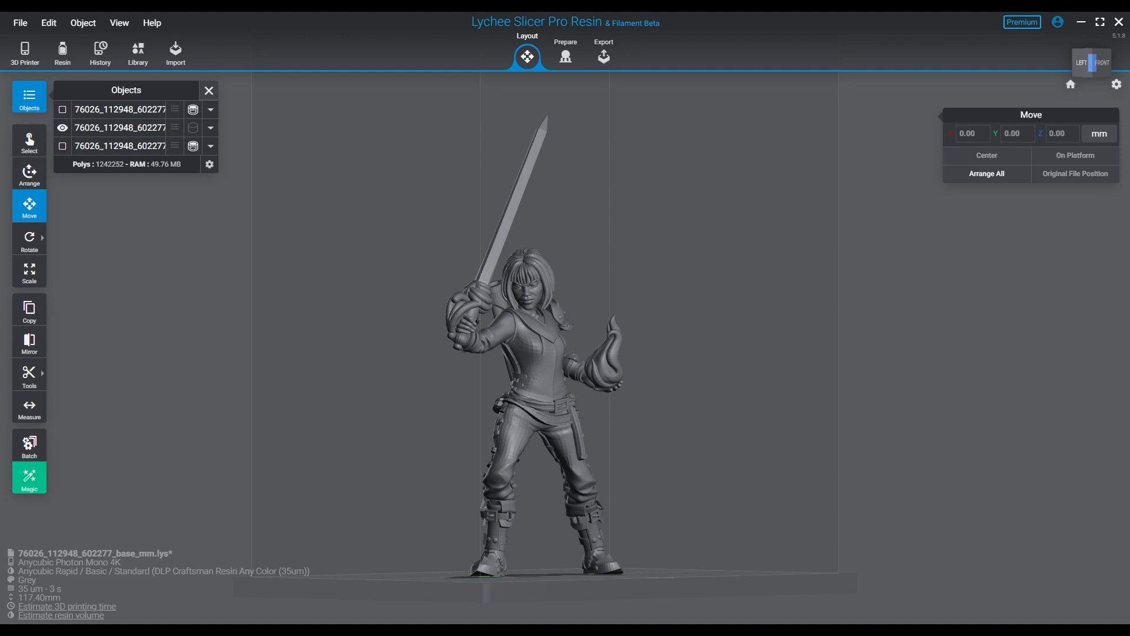
{"action": "scroll", "coordinate": [590, 377], "scroll_direction": "up", "scroll_amount": 7}
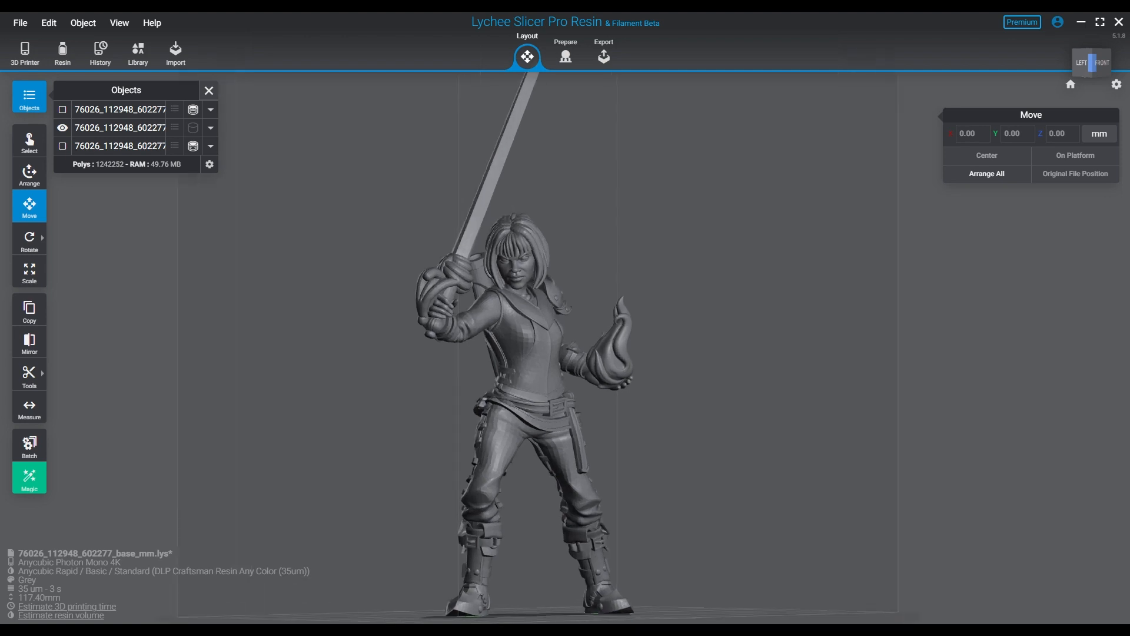
{"action": "right_click_drag", "start_coordinate": [590, 377], "coordinate": [563, 397]}
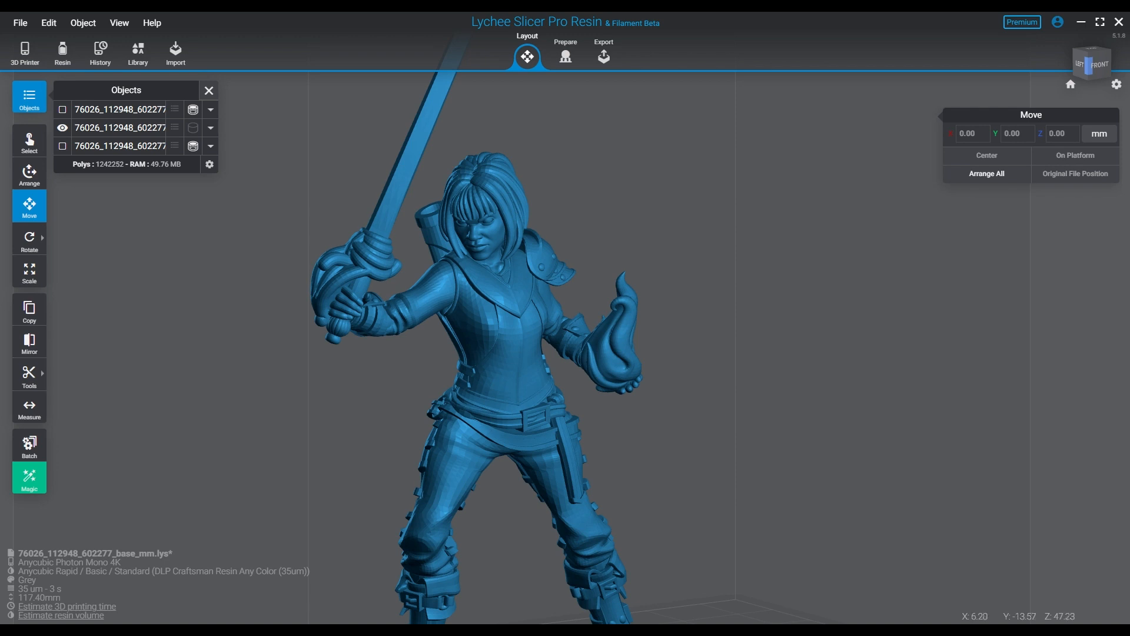
{"action": "left_click", "coordinate": [62, 127]}
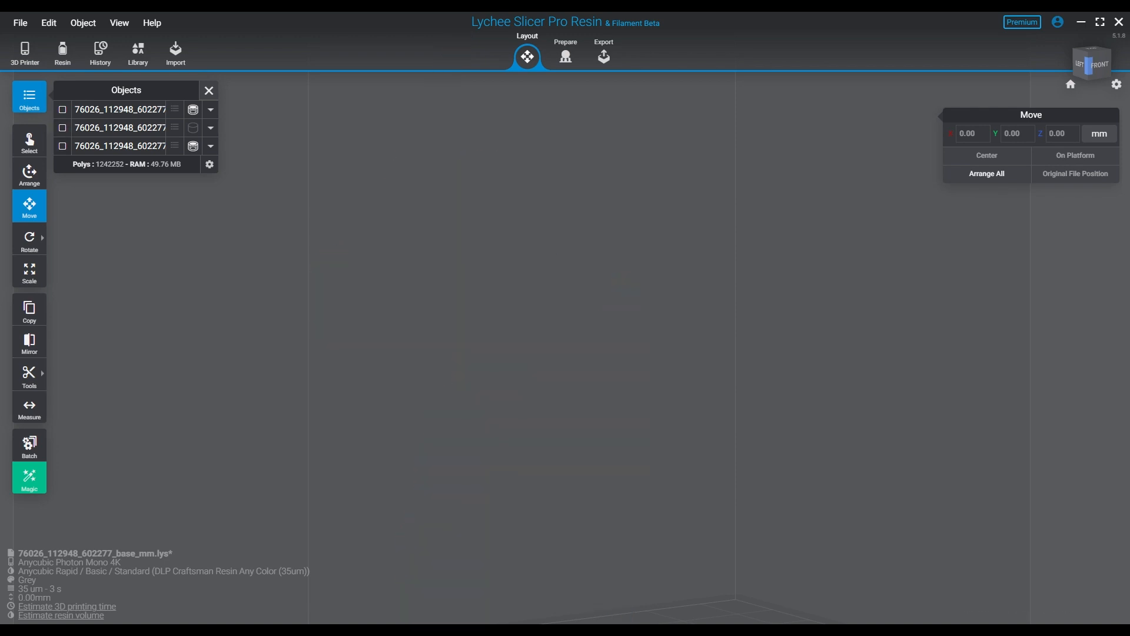
Show the smaller figure and decorative round base again and examine the smaller figure's upper body.
{"action": "left_click", "coordinate": [62, 146]}
{"action": "left_click", "coordinate": [62, 109]}
{"action": "scroll", "coordinate": [645, 438], "scroll_direction": "down", "scroll_amount": 5}
{"action": "right_click_drag", "start_coordinate": [644, 438], "coordinate": [580, 456]}
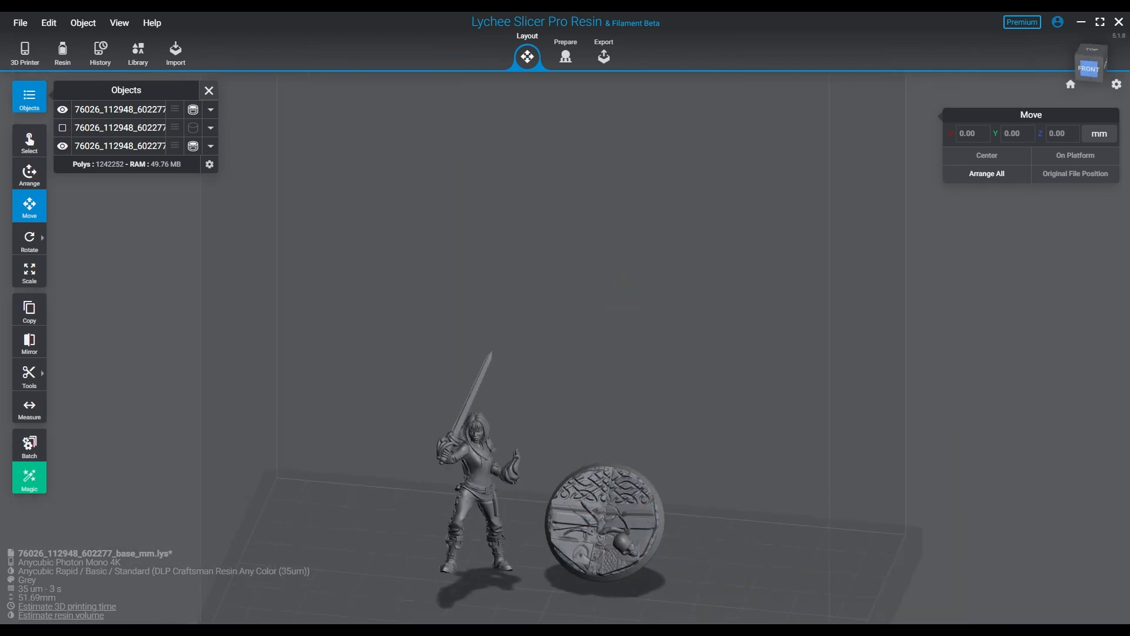
{"action": "middle_click_drag", "start_coordinate": [609, 515], "coordinate": [607, 182]}
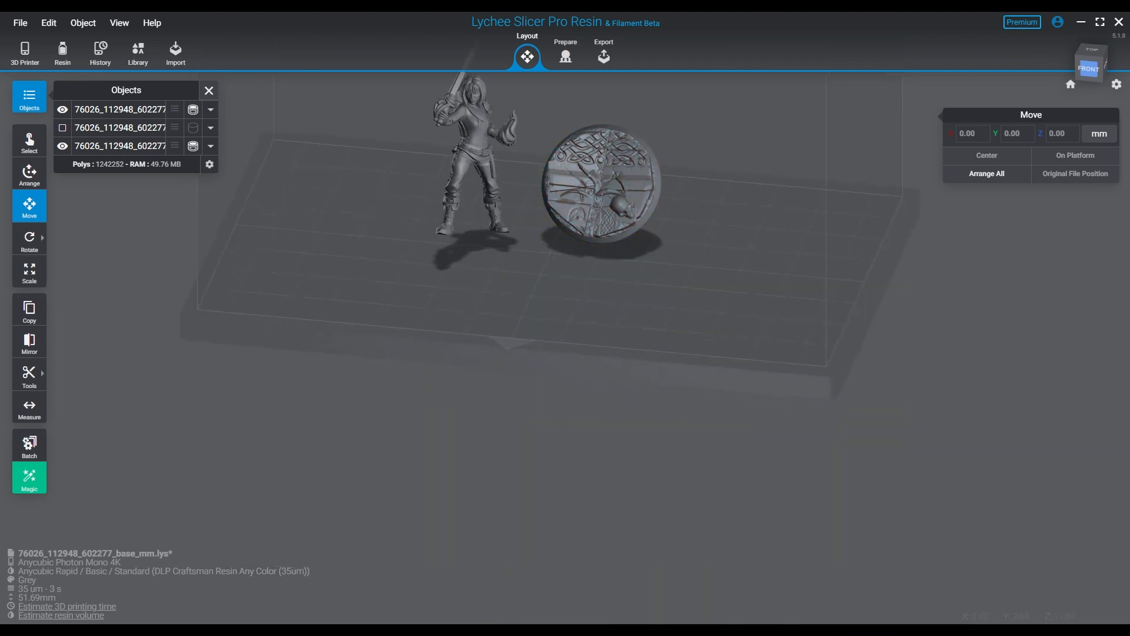
{"action": "scroll", "coordinate": [607, 183], "scroll_direction": "up", "scroll_amount": 4}
{"action": "scroll", "coordinate": [493, 185], "scroll_direction": "up", "scroll_amount": 3}
{"action": "middle_click_drag", "start_coordinate": [493, 186], "coordinate": [515, 447]}
{"action": "scroll", "coordinate": [515, 447], "scroll_direction": "up", "scroll_amount": 8}
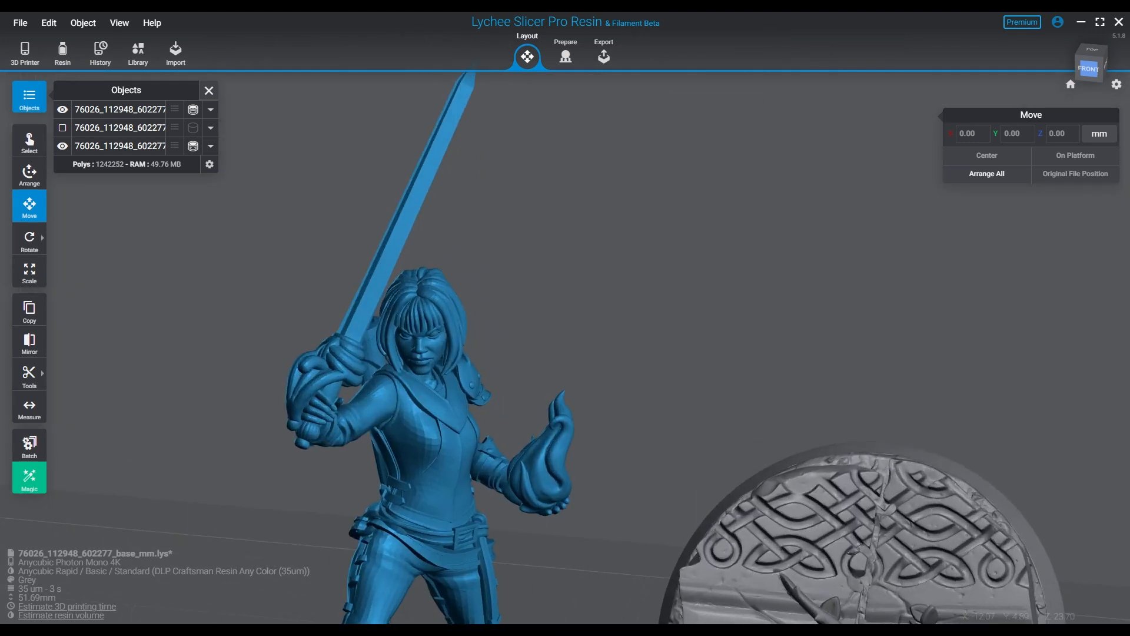
{"action": "middle_click_drag", "start_coordinate": [424, 441], "coordinate": [459, 333]}
{"action": "left_click", "coordinate": [436, 332]}
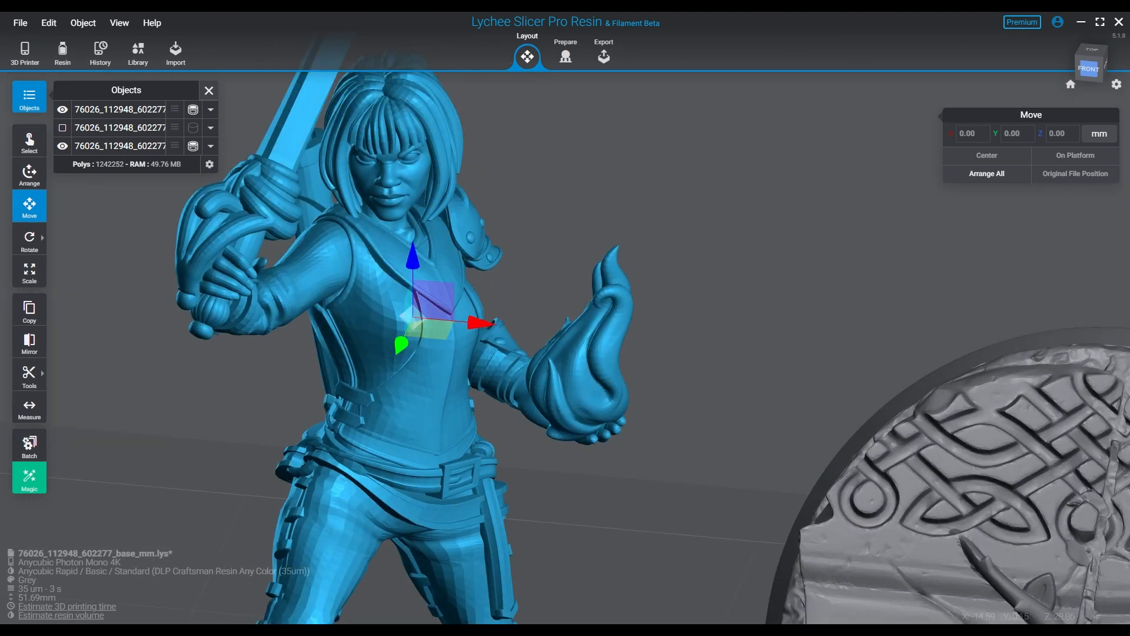
{"action": "right_click_drag", "start_coordinate": [436, 333], "coordinate": [384, 330]}
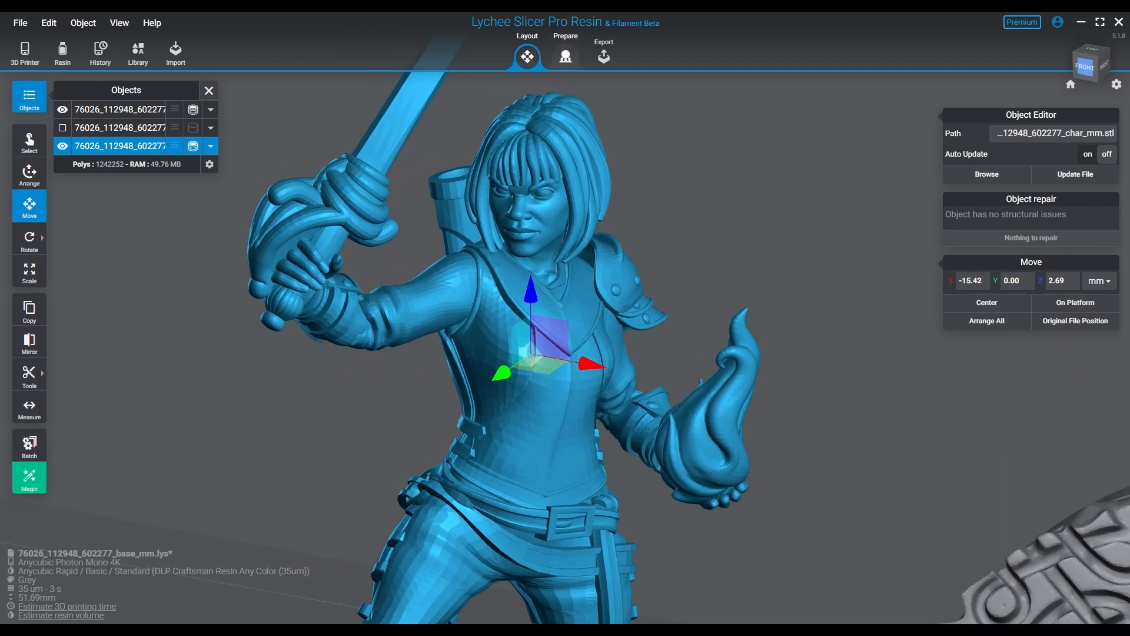
Centre the view on the decorative round base and inspect it from a low front angle.
{"action": "scroll", "coordinate": [612, 315], "scroll_direction": "down", "scroll_amount": 4}
{"action": "middle_click_drag", "start_coordinate": [611, 314], "coordinate": [509, 202]}
{"action": "right_click_drag", "start_coordinate": [788, 467], "coordinate": [827, 474]}
{"action": "right_click", "coordinate": [835, 478]}
{"action": "right_click", "coordinate": [836, 478]}
{"action": "scroll", "coordinate": [625, 333], "scroll_direction": "up", "scroll_amount": 5}
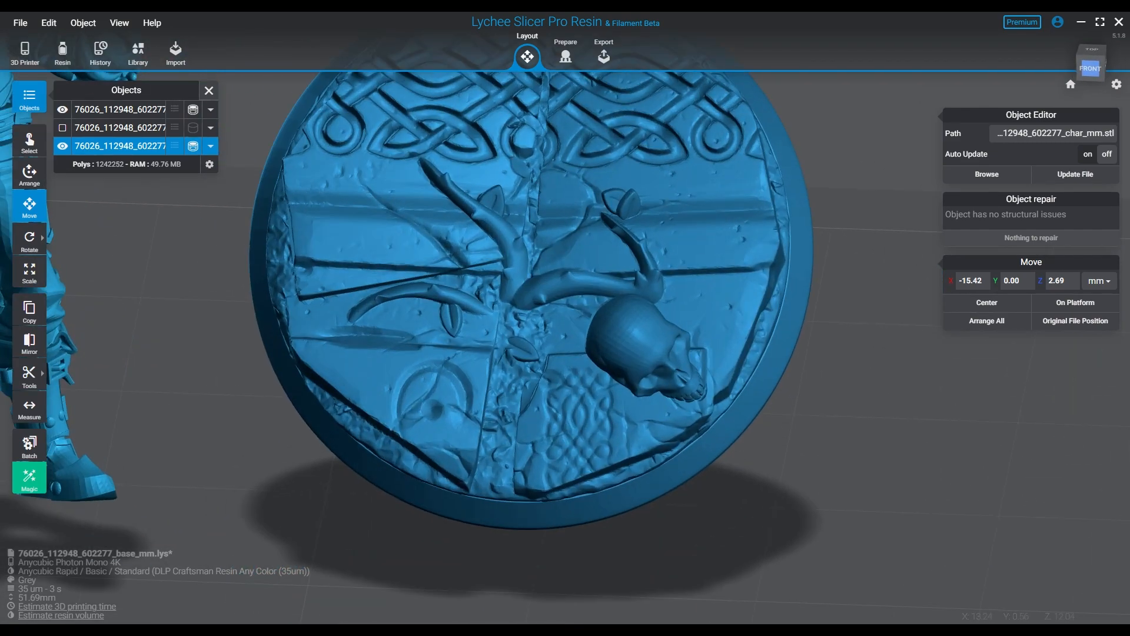
{"action": "right_click_drag", "start_coordinate": [625, 332], "coordinate": [644, 346]}
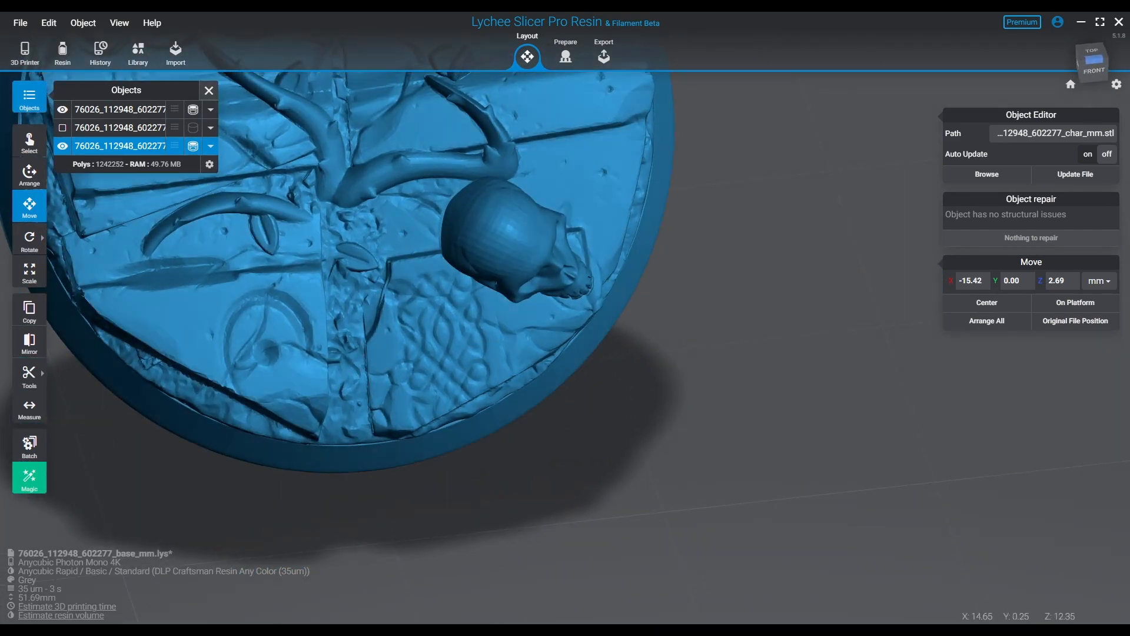
{"action": "middle_click_drag", "start_coordinate": [482, 277], "coordinate": [622, 358]}
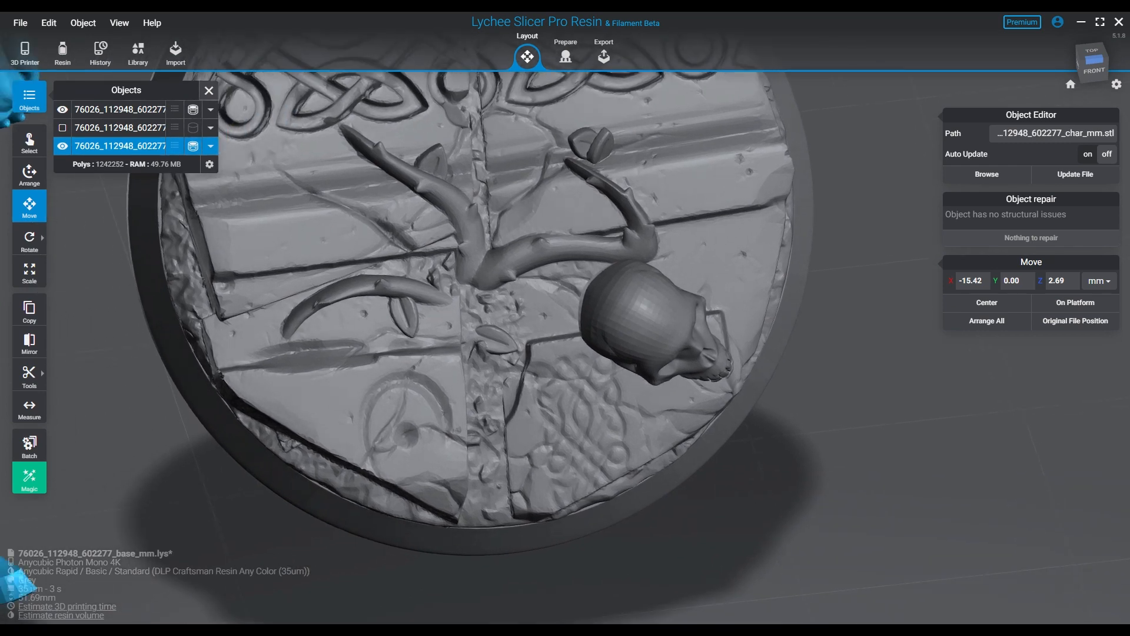
{"action": "right_click_drag", "start_coordinate": [622, 359], "coordinate": [588, 312]}
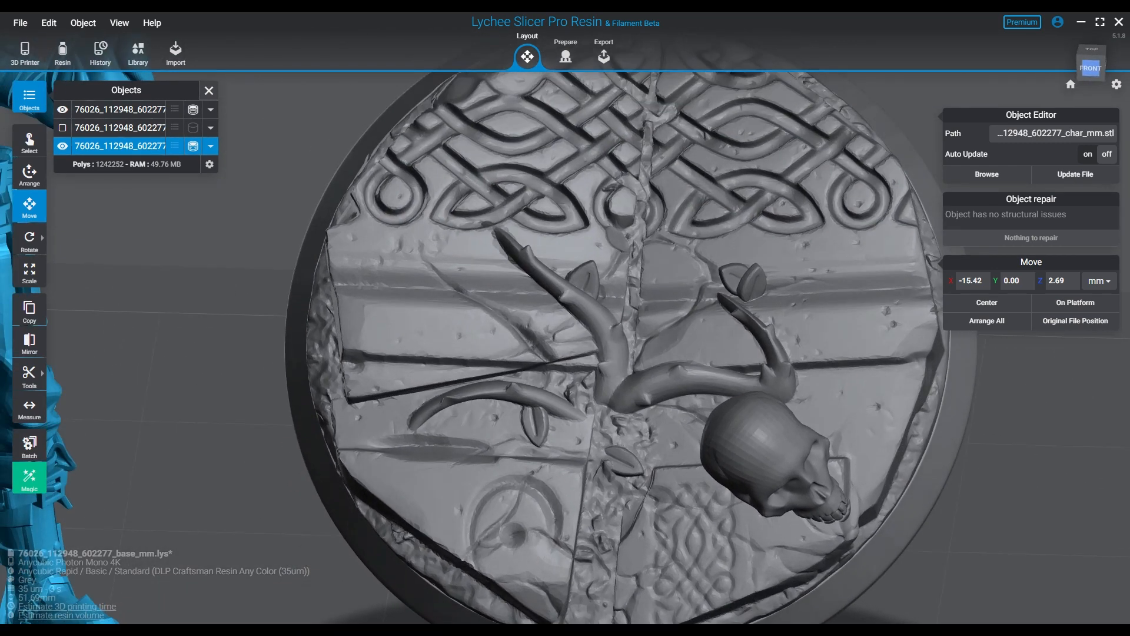
Bring the figure back into view and look it over from the legs up to the torso.
{"action": "middle_click_drag", "start_coordinate": [471, 330], "coordinate": [836, 312]}
{"action": "middle_click_drag", "start_coordinate": [406, 259], "coordinate": [519, 307]}
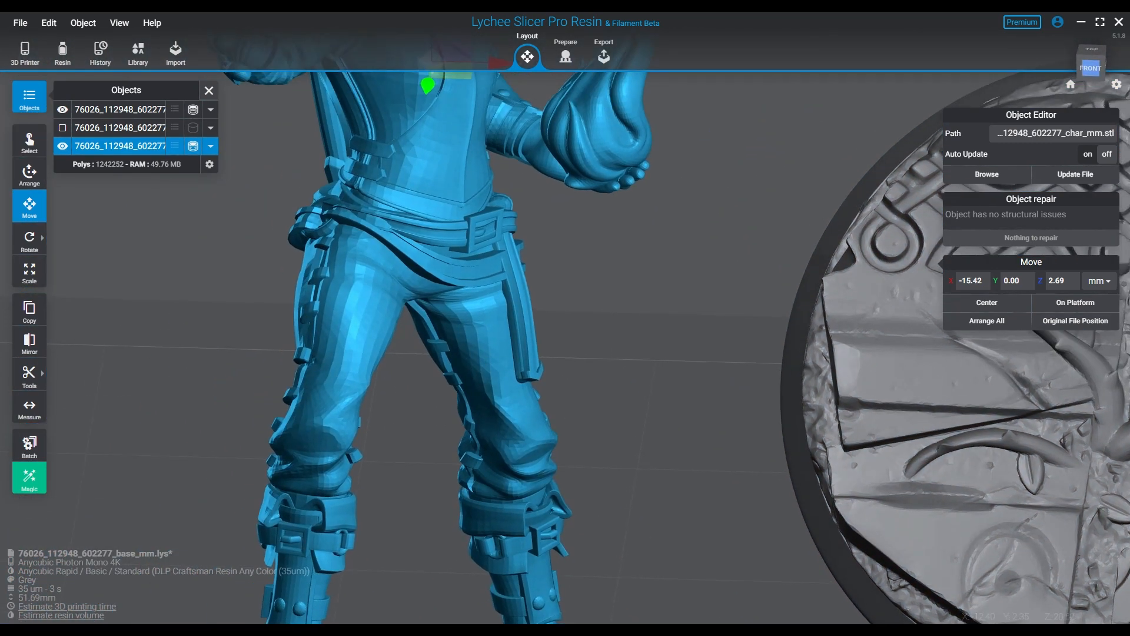
{"action": "middle_click_drag", "start_coordinate": [506, 223], "coordinate": [489, 607]}
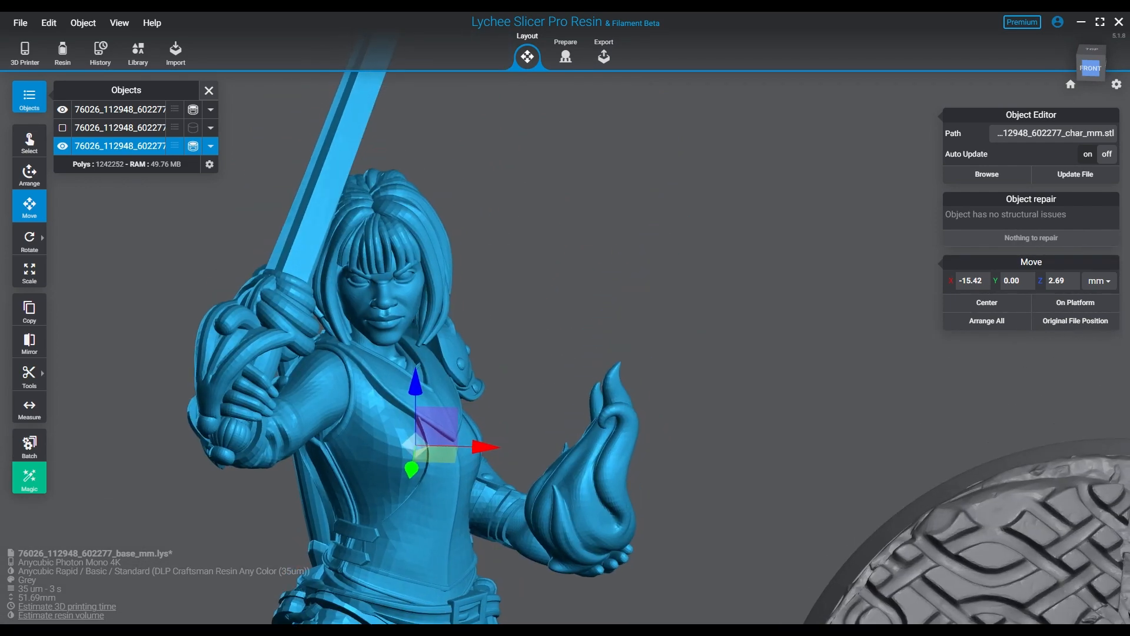
{"action": "middle_click_drag", "start_coordinate": [506, 329], "coordinate": [490, 371]}
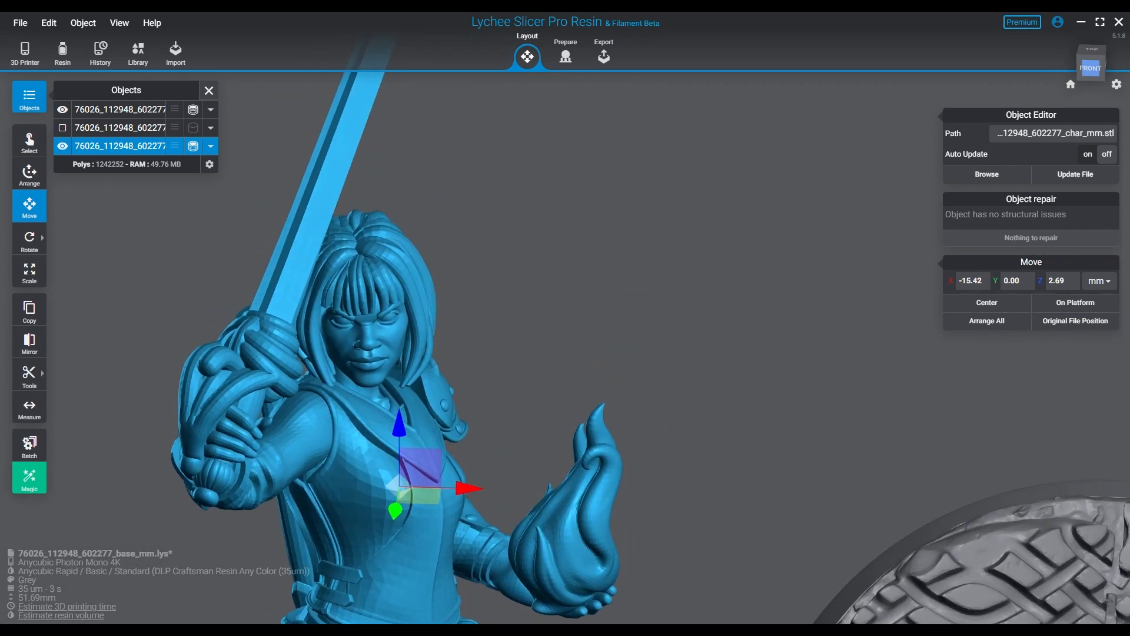
{"action": "middle_click_drag", "start_coordinate": [501, 365], "coordinate": [494, 324]}
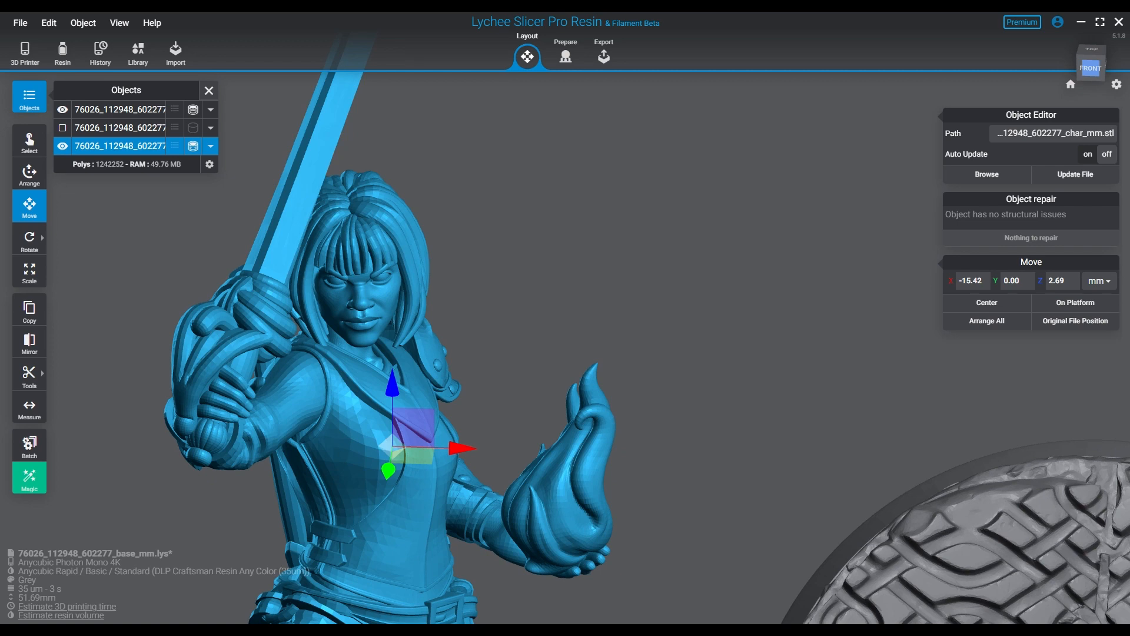
{"action": "scroll", "coordinate": [522, 409], "scroll_direction": "down", "scroll_amount": 5}
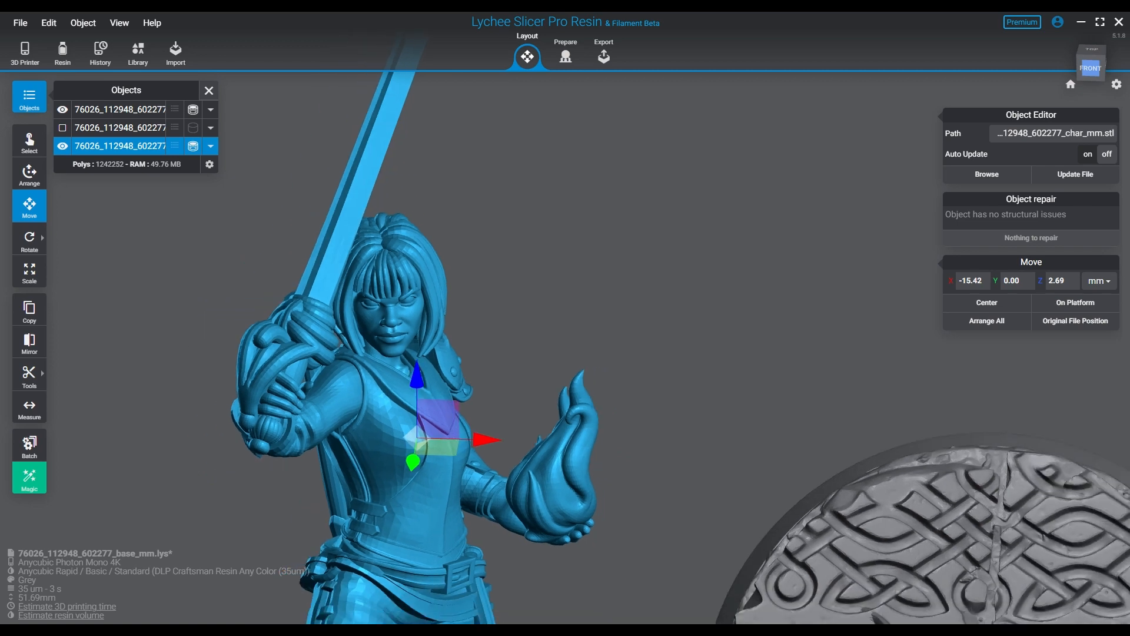
{"action": "middle_click_drag", "start_coordinate": [522, 409], "coordinate": [460, 293]}
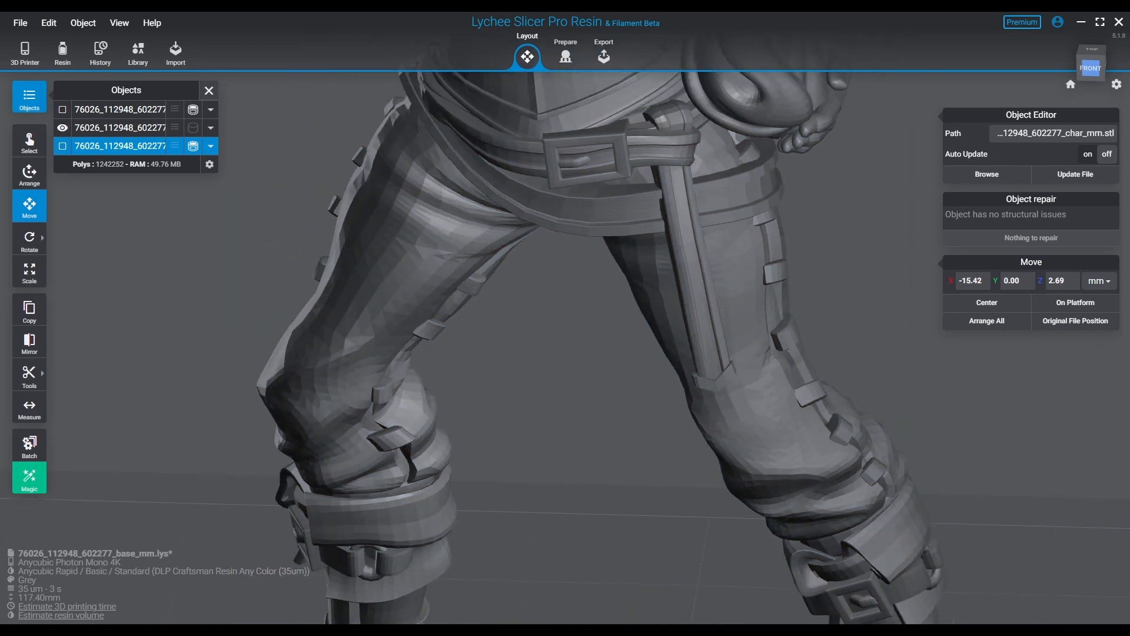
{"action": "middle_click_drag", "start_coordinate": [565, 235], "coordinate": [563, 468]}
{"action": "scroll", "coordinate": [530, 347], "scroll_direction": "down", "scroll_amount": 3}
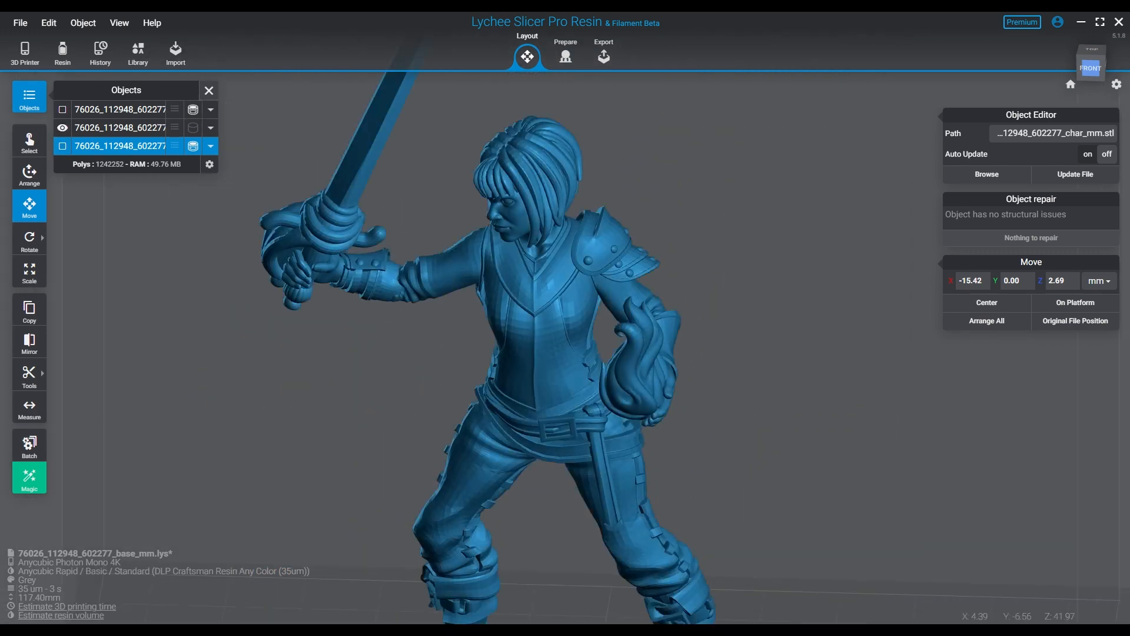
{"action": "right_click_drag", "start_coordinate": [529, 348], "coordinate": [628, 320]}
Select the large figure in the Prepare stage and cut the layer preview at hip level.
{"action": "left_click", "coordinate": [565, 329]}
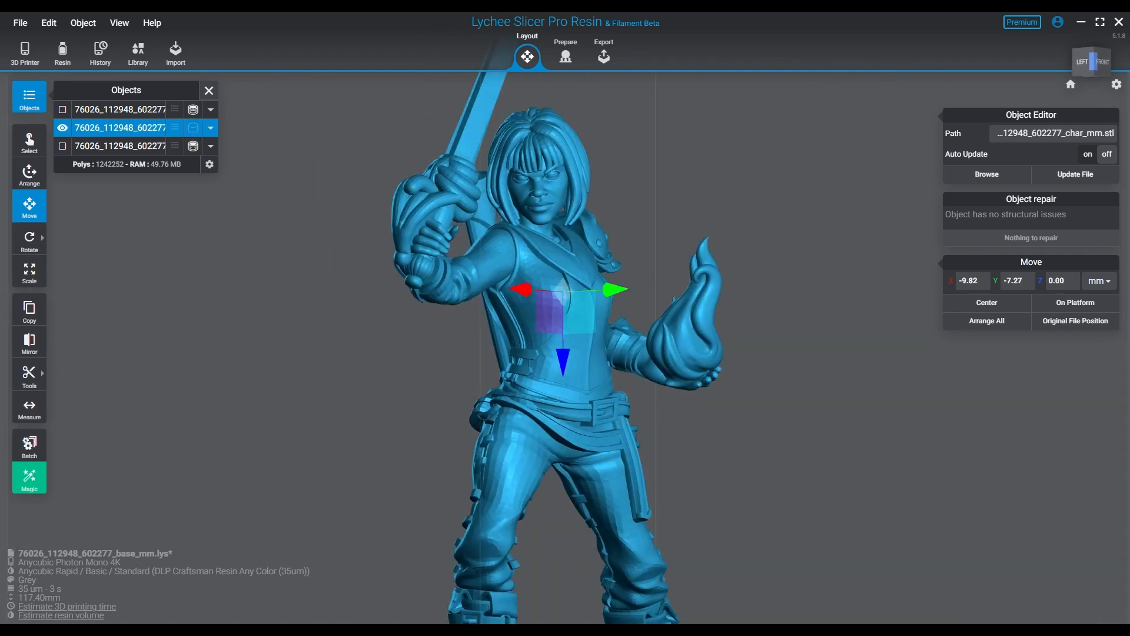
{"action": "left_click", "coordinate": [564, 56]}
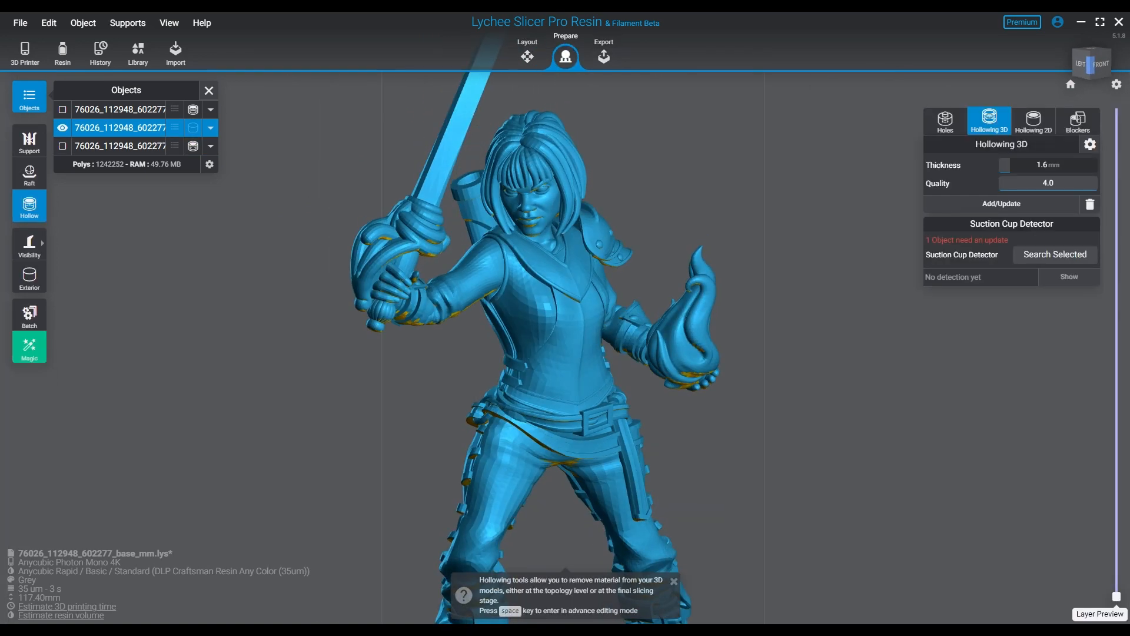
{"action": "left_click_drag", "start_coordinate": [1116, 596], "coordinate": [1116, 439]}
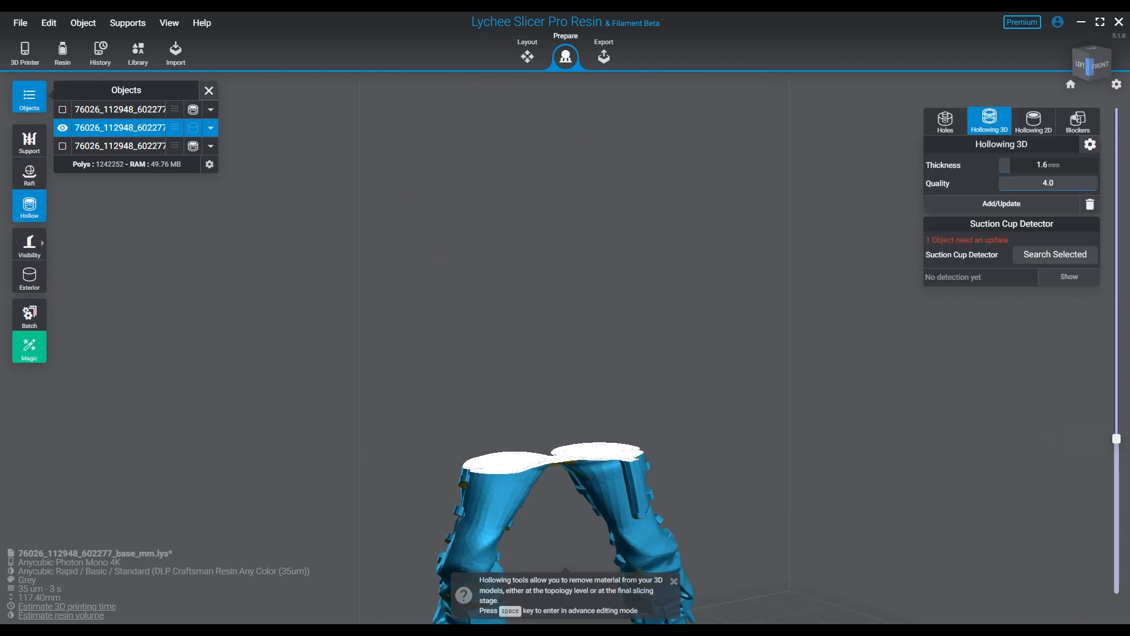
{"action": "right_click_drag", "start_coordinate": [648, 329], "coordinate": [676, 471]}
Step the layer preview up to layer 1628 and down to 1116, orbiting to inspect the interior.
{"action": "mouse_move", "coordinate": [1116, 438]}
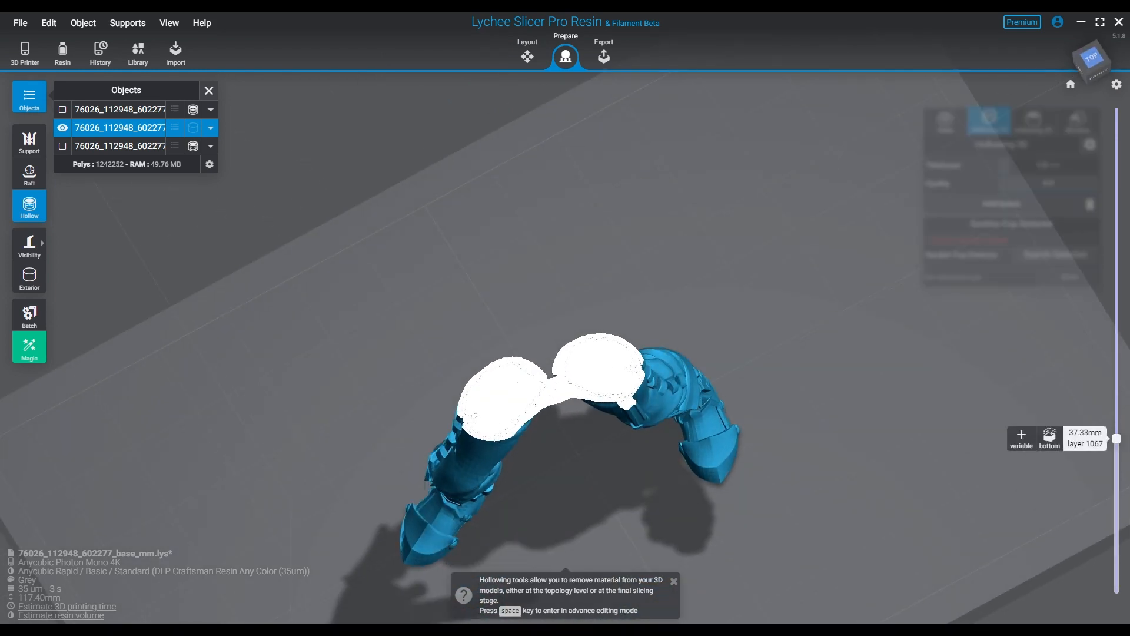
{"action": "left_click_drag", "start_coordinate": [1117, 438], "coordinate": [1117, 382]}
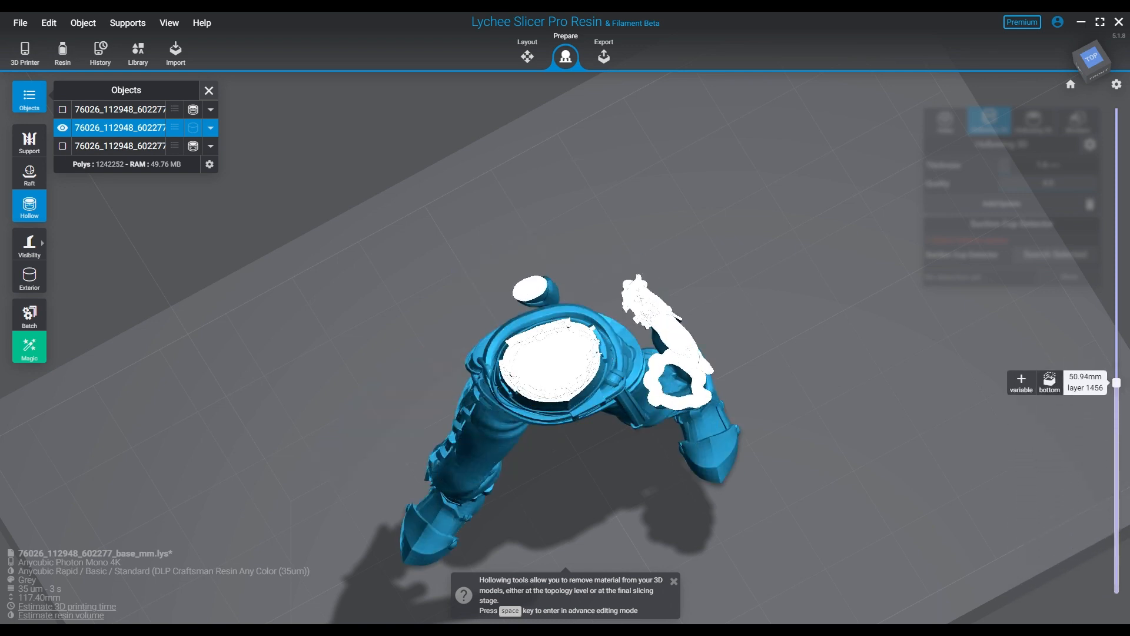
{"action": "right_click_drag", "start_coordinate": [783, 377], "coordinate": [756, 318]}
{"action": "left_click_drag", "start_coordinate": [1117, 382], "coordinate": [1117, 312]}
{"action": "right_click_drag", "start_coordinate": [688, 289], "coordinate": [668, 265]}
{"action": "right_click_drag", "start_coordinate": [577, 306], "coordinate": [550, 377]}
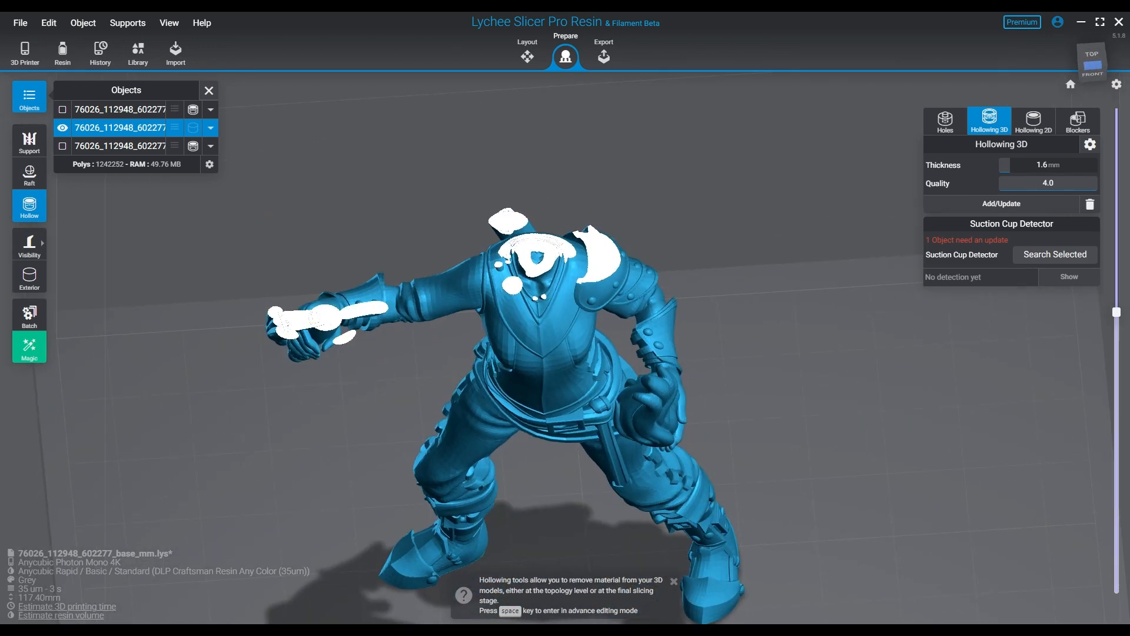
{"action": "left_click_drag", "start_coordinate": [1116, 312], "coordinate": [1117, 595]}
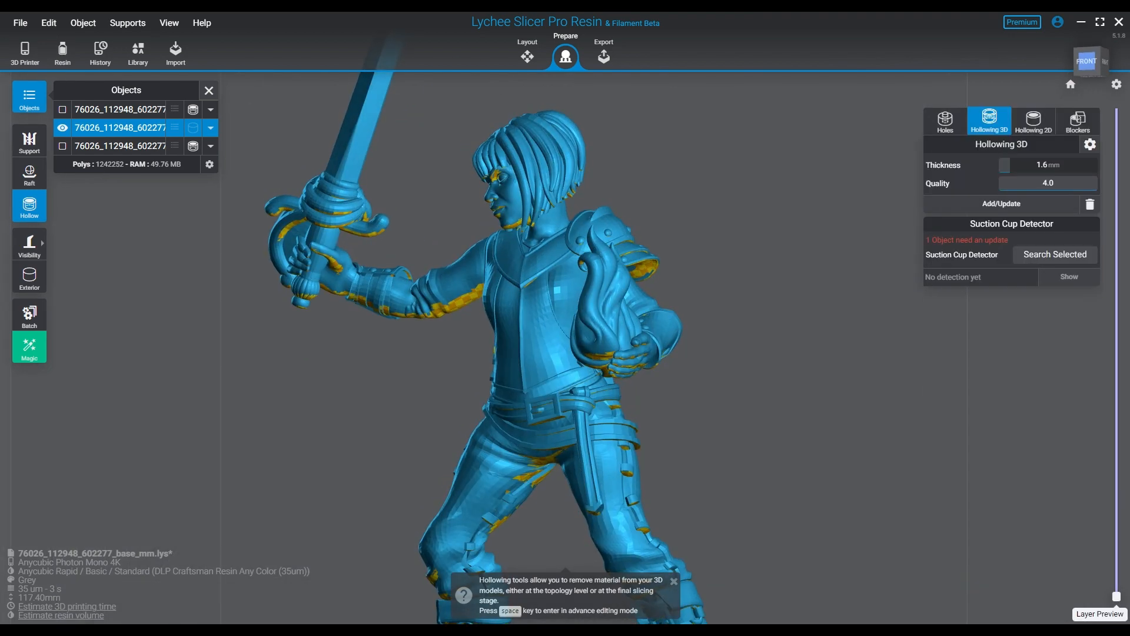
{"action": "right_click_drag", "start_coordinate": [553, 353], "coordinate": [615, 354]}
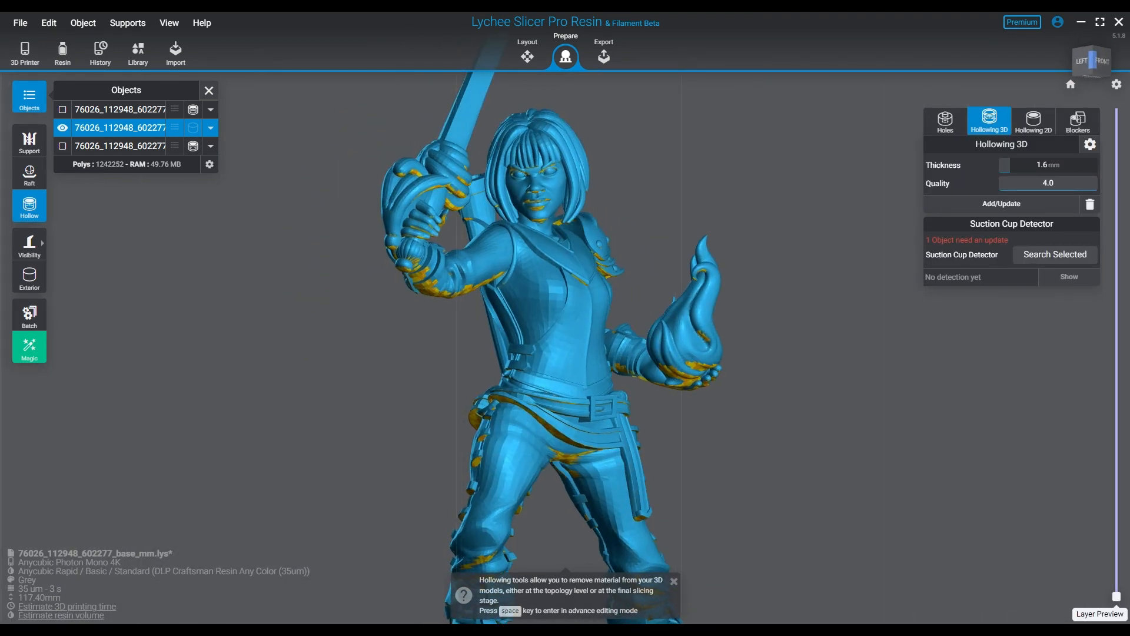